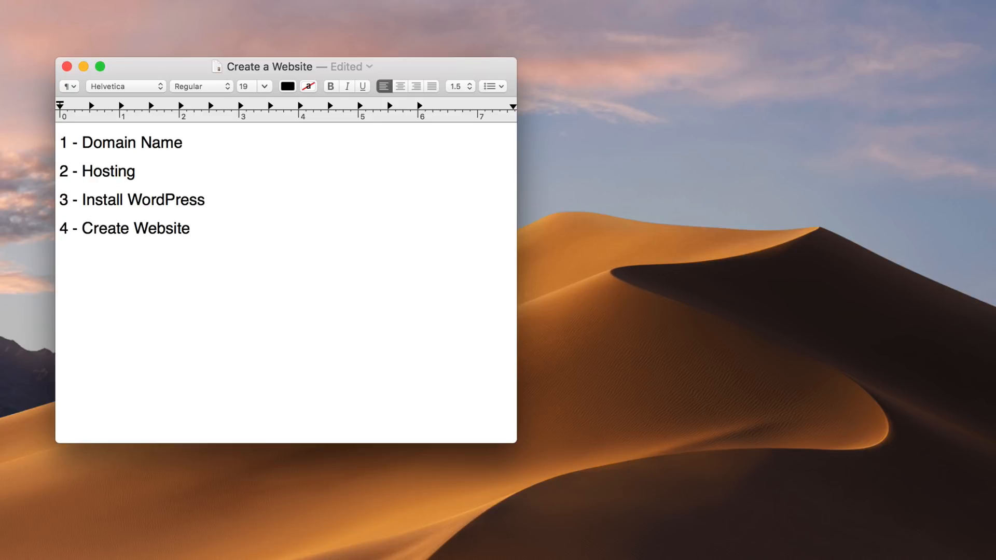
# Append "- $13/Year" to the Domain Name line of the list.
pyautogui.click(200, 161)
pyautogui.write('- $13/Year')
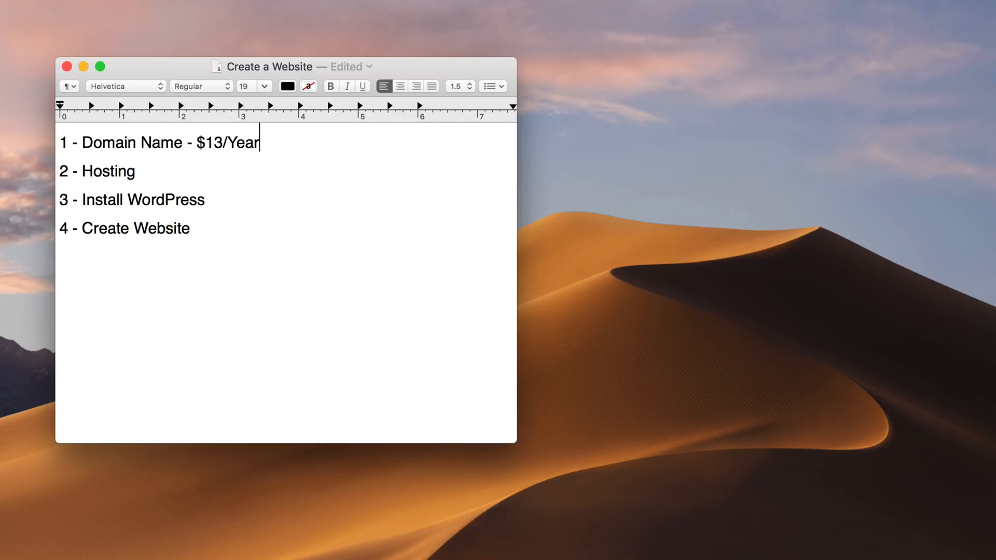
# Append "- $10/Month" to the Hosting line of the list.
pyautogui.moveTo(61, 171); pyautogui.dragTo(136, 170)
pyautogui.click(136, 170)
pyautogui.write('- $10/Month')
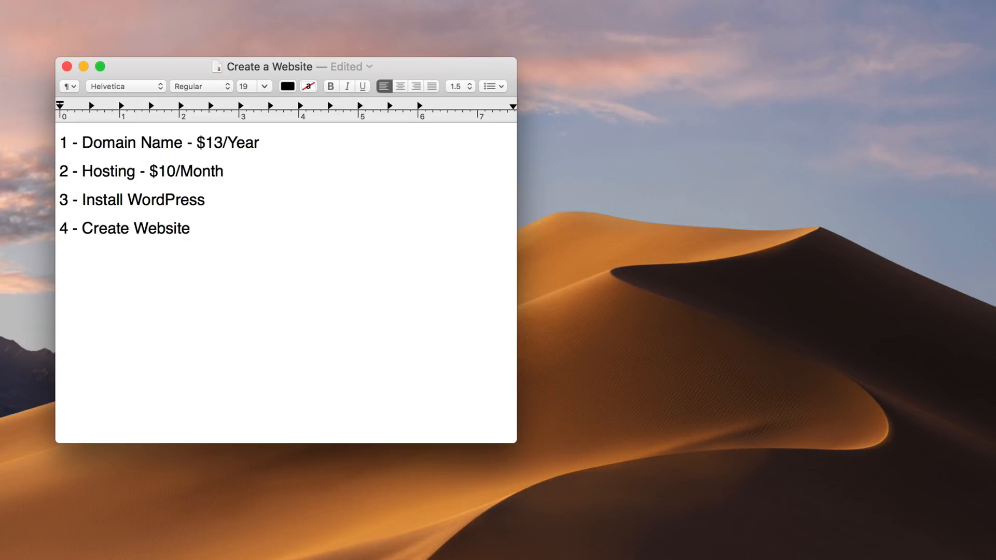
# Append "- Free" to the Install WordPress line of the list.
pyautogui.moveTo(60, 200); pyautogui.dragTo(205, 202)
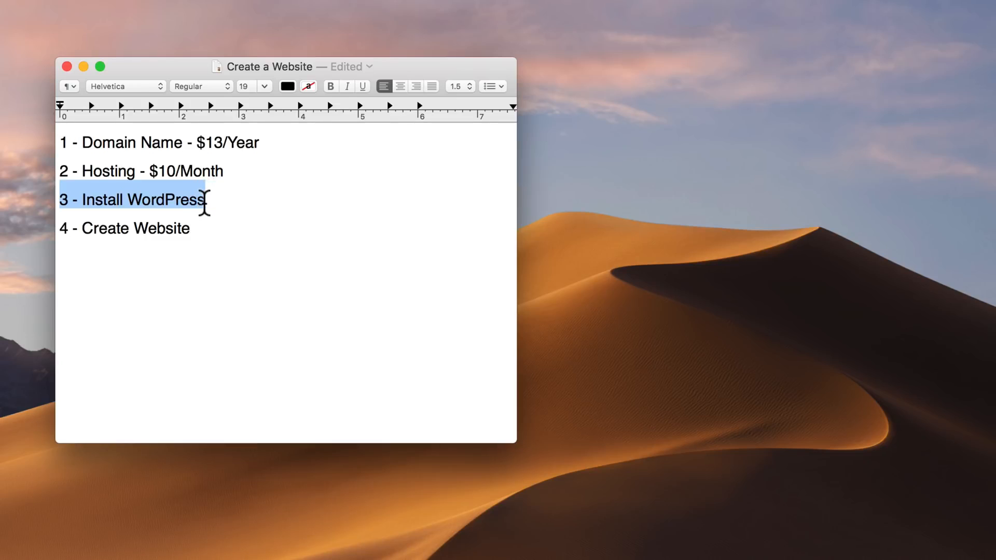
pyautogui.click(205, 201)
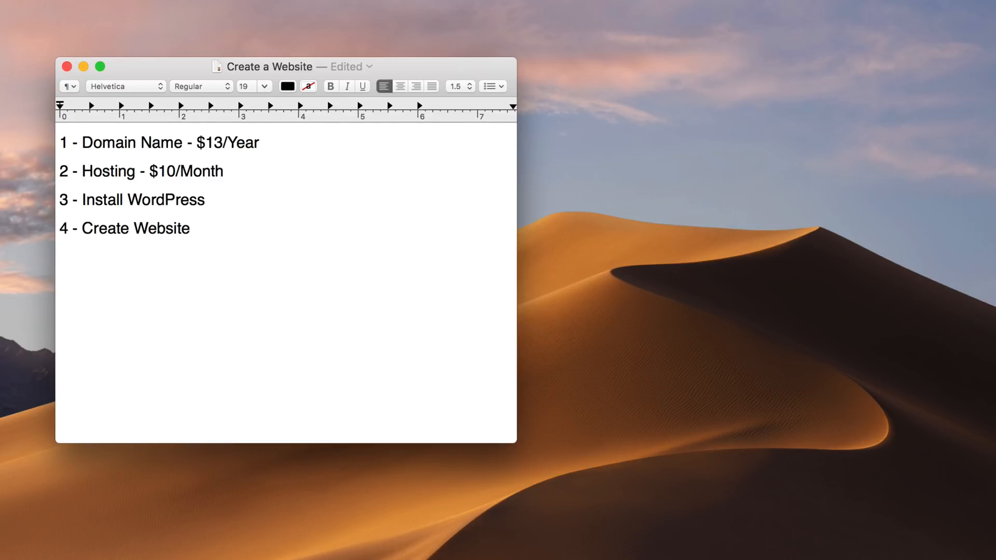
pyautogui.click(211, 215)
pyautogui.write('- Free')
# Append "- Free" to the Create Website line of the list.
pyautogui.moveTo(61, 228); pyautogui.dragTo(191, 229)
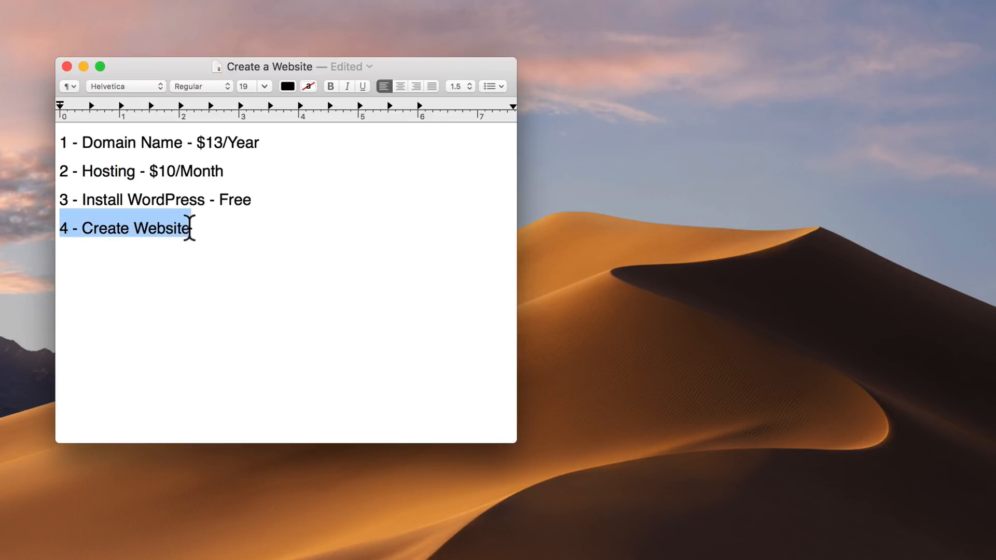
pyautogui.click(189, 227)
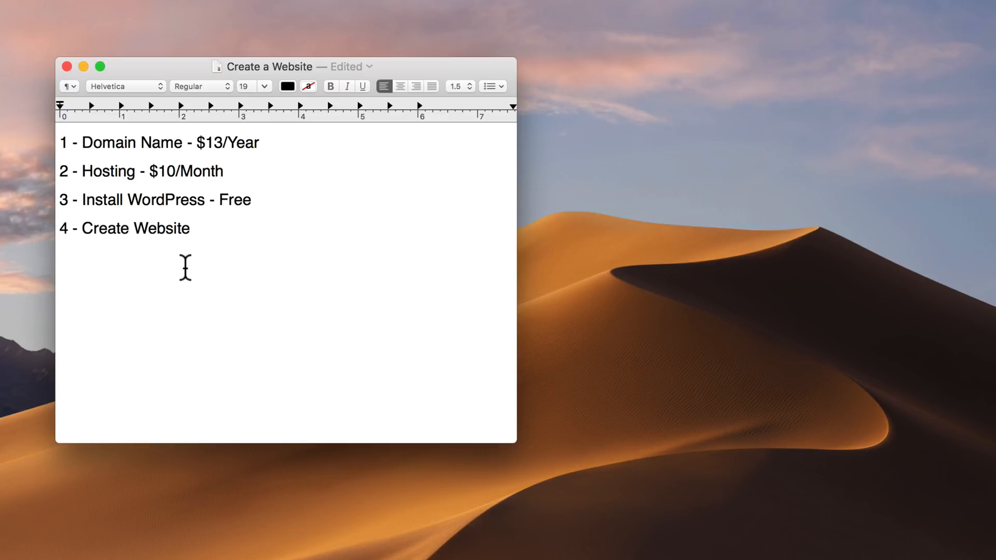
pyautogui.write('- Free')
# Add $10.37 in bold below the list, separated from it by a blank line.
pyautogui.press('Return')
pyautogui.press('Return')
pyautogui.write('$10.37')
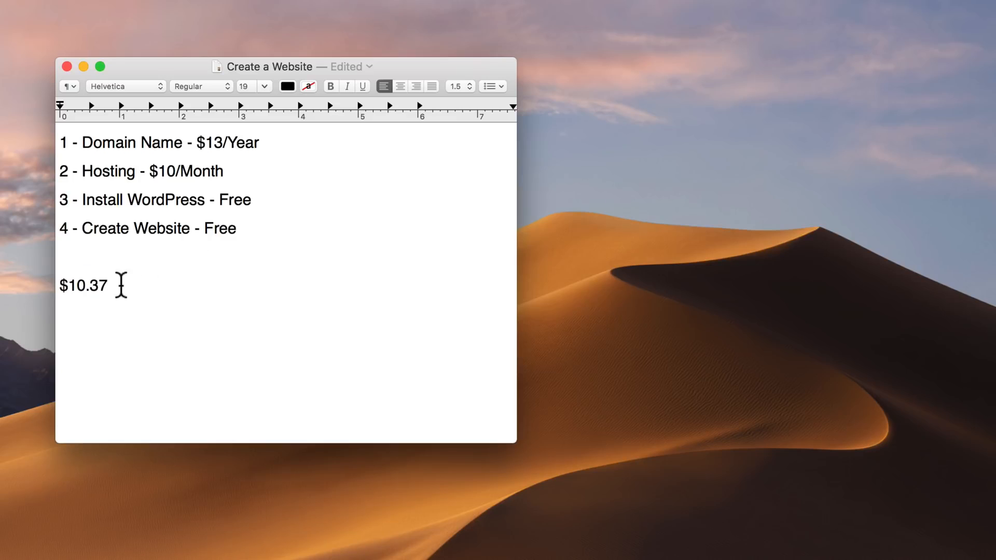
pyautogui.moveTo(121, 285)
pyautogui.mouseDown()
pyautogui.moveTo(60, 284)
pyautogui.moveTo(113, 285)
pyautogui.mouseUp()
pyautogui.press('super+b')
pyautogui.click(129, 285)
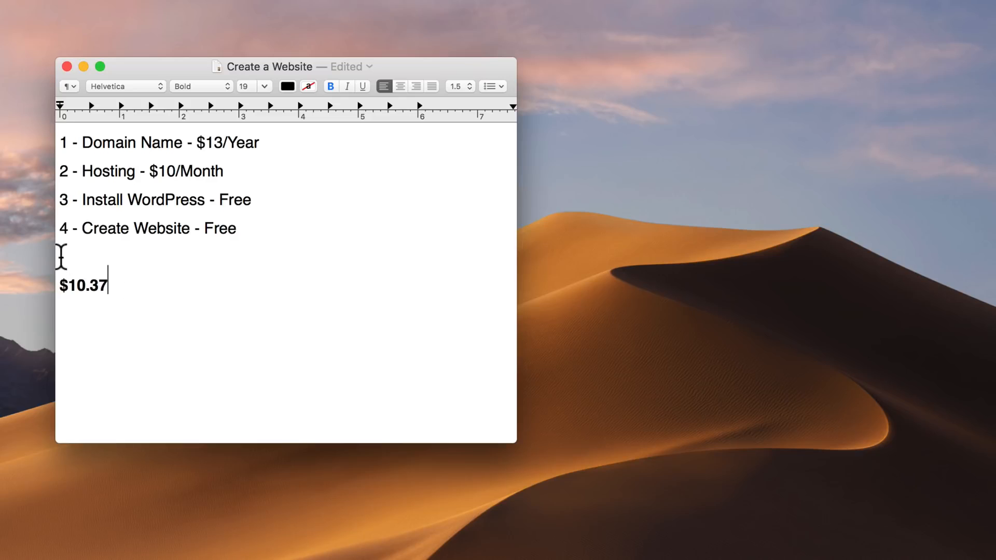
# Delete the bold $10.37 amount below the list.
pyautogui.moveTo(107, 284); pyautogui.dragTo(61, 285)
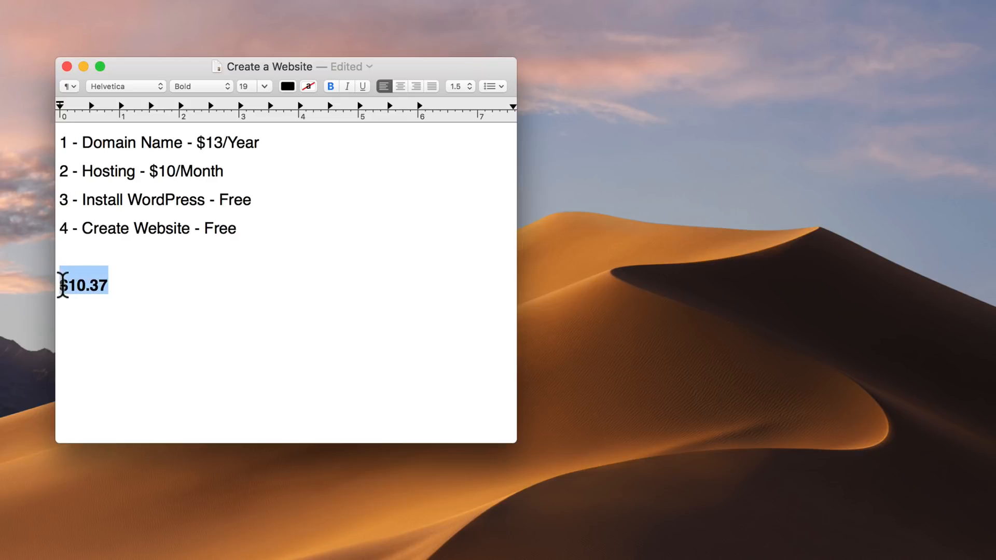
pyautogui.press('BackSpace')
pyautogui.press('BackSpace')
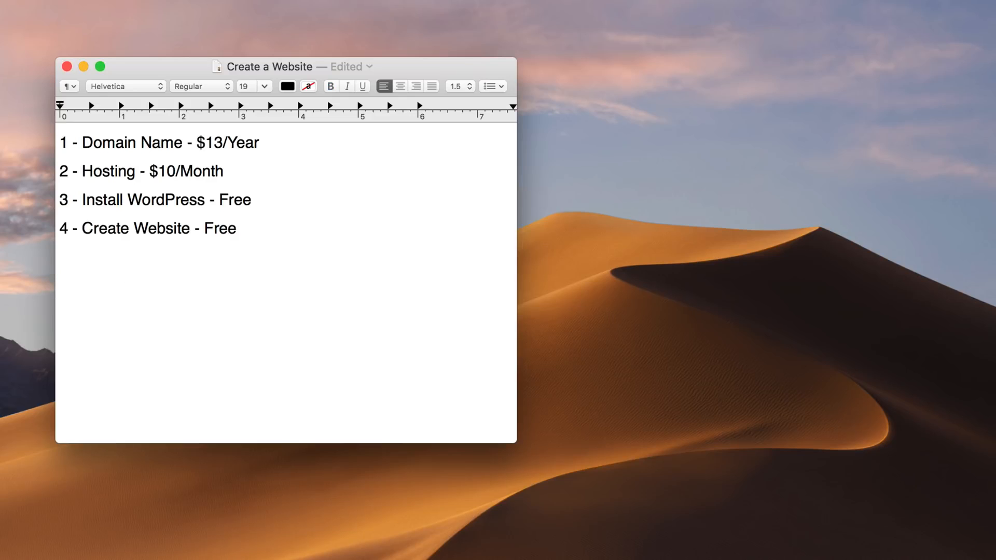
# Minimize the Create a Website note and go to hostgator.com in the Chrome browser.
pyautogui.click(83, 66)
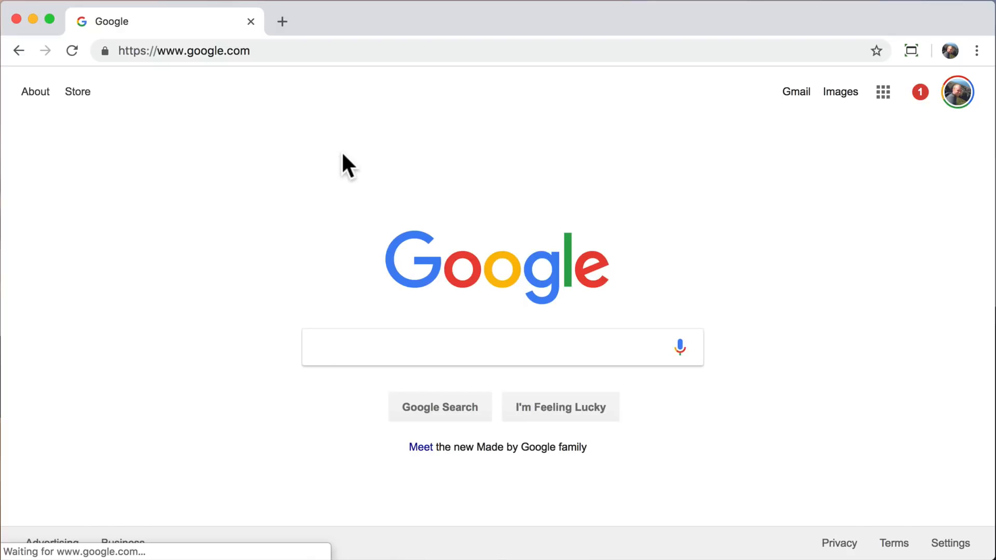
pyautogui.click(317, 50)
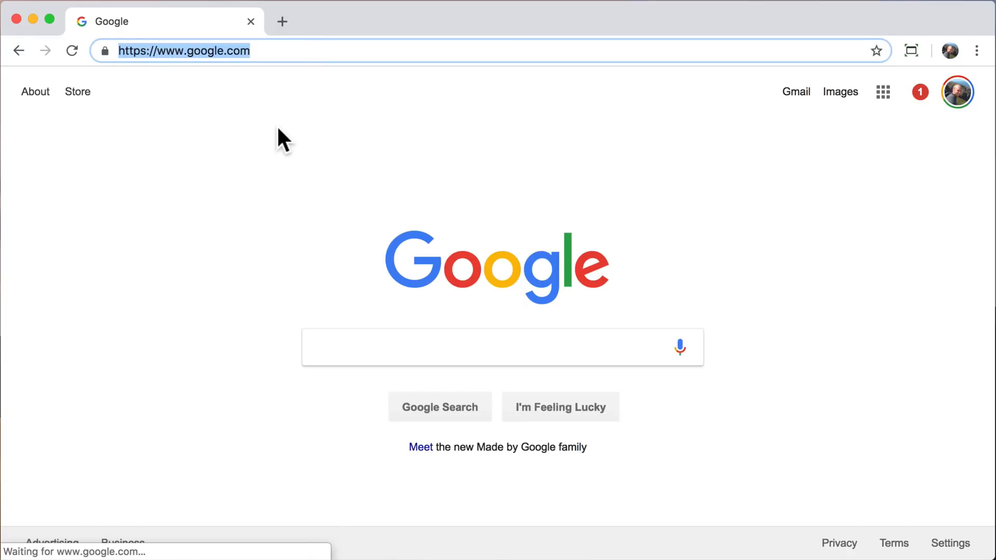
pyautogui.write('hostg')
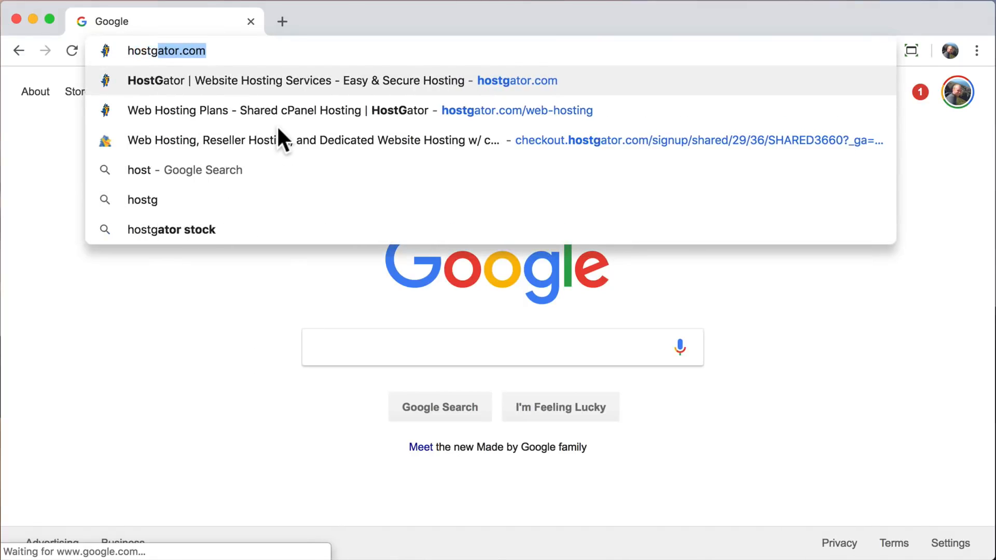
pyautogui.write('ator.c')
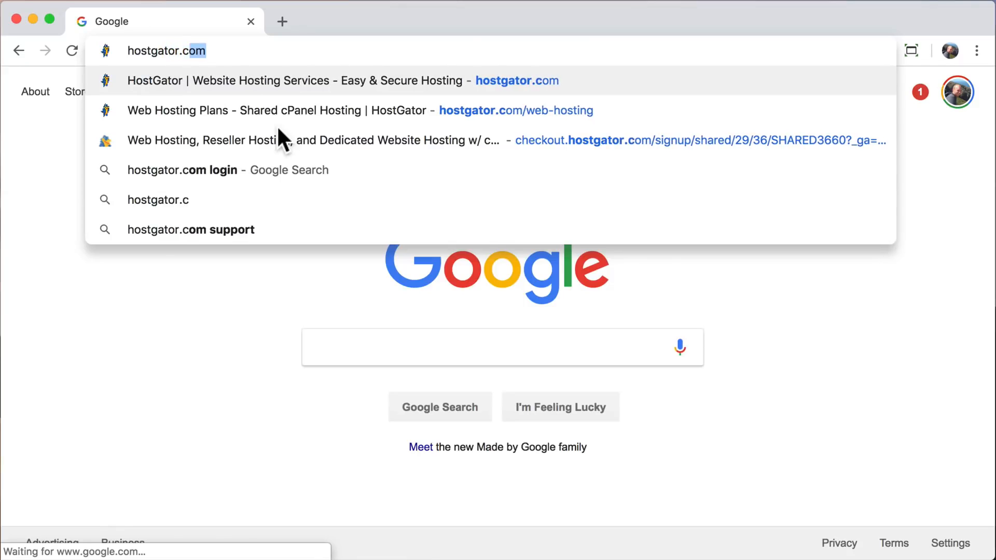
pyautogui.write('om')
pyautogui.press('Return')
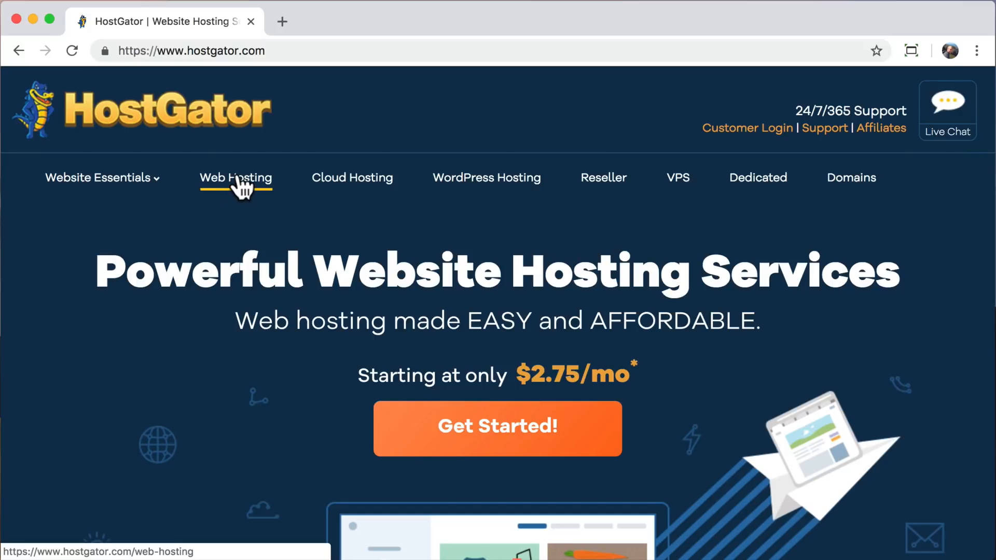
# Open the Web Hosting plans page and start an order for the Hatchling Plan.
pyautogui.click(233, 197)
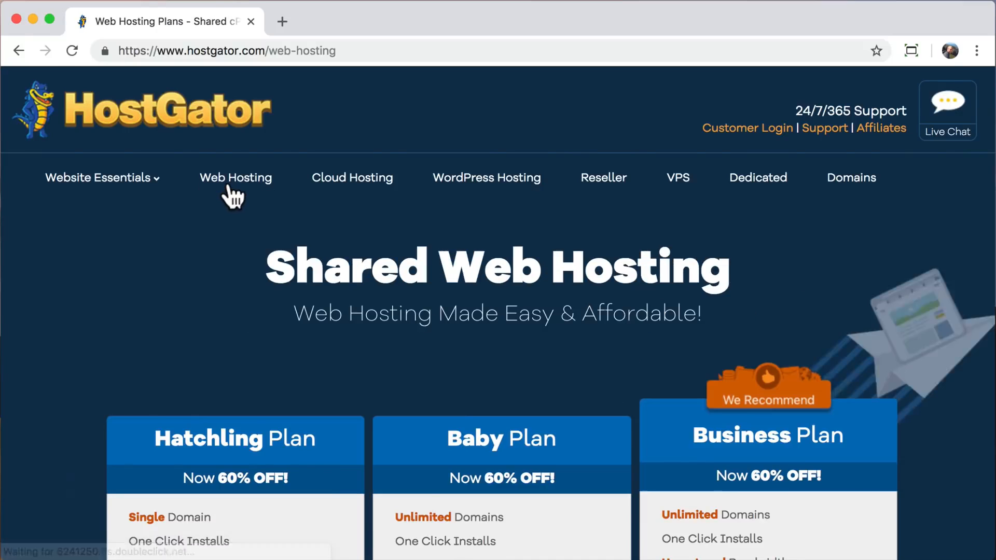
pyautogui.scroll(-5, 85, 413)
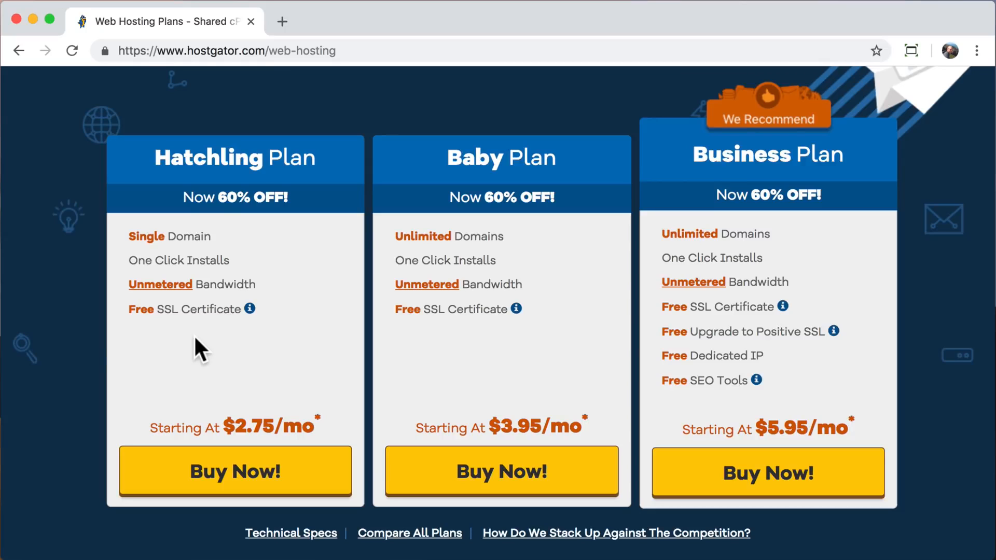
pyautogui.click(234, 488)
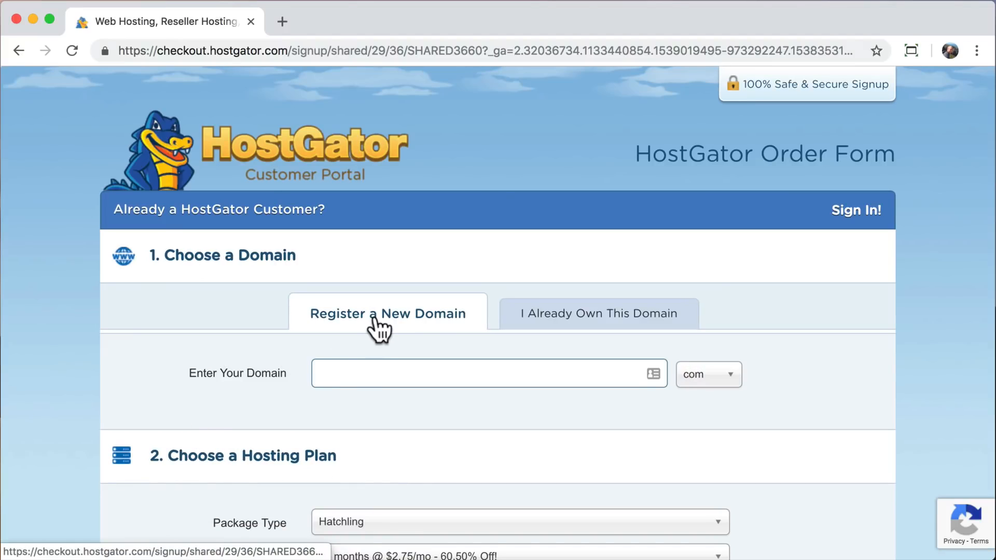
# Enter Ialreadyownit.Com as an already owned domain, clear it again and return to registering a new domain.
pyautogui.click(563, 326)
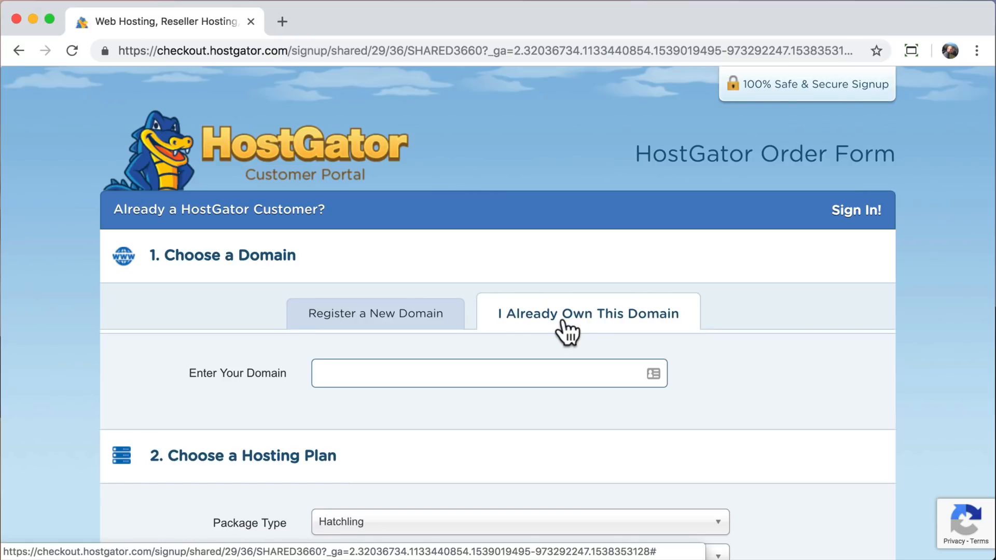
pyautogui.click(457, 374)
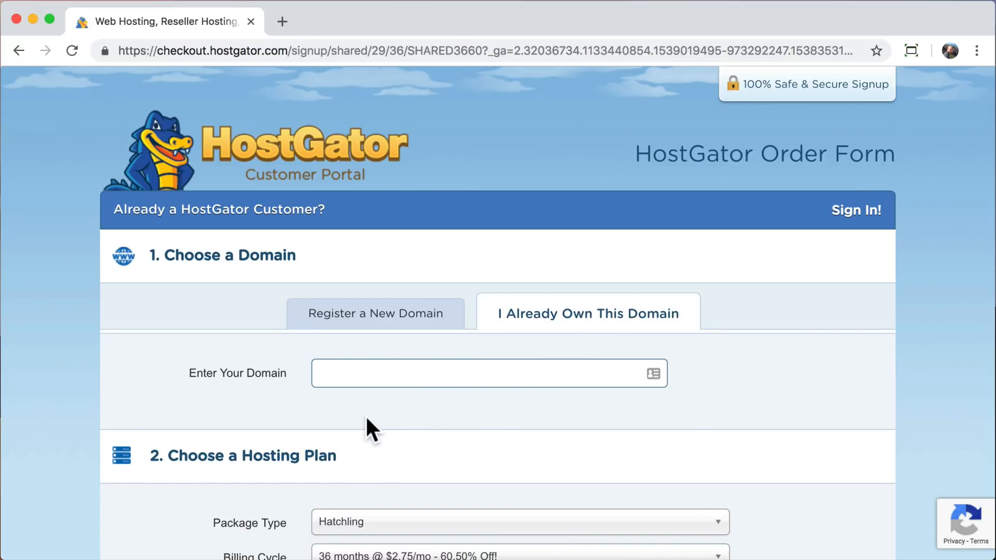
pyautogui.write('Ialreadyownit.Com')
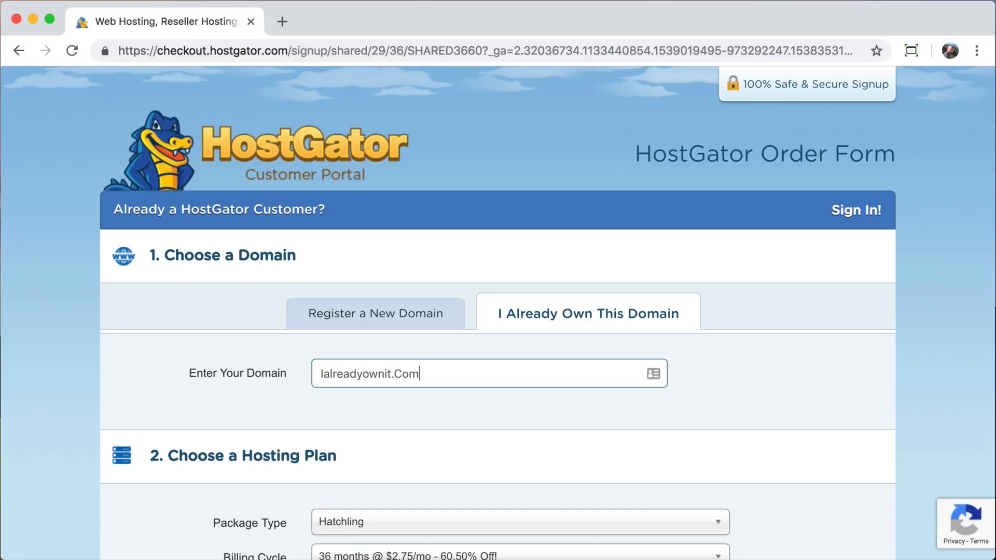
pyautogui.press('BackSpace')
pyautogui.press('BackSpace')
pyautogui.press('BackSpace')
pyautogui.press('BackSpace')
pyautogui.press('BackSpace')
pyautogui.press('BackSpace')
pyautogui.press('BackSpace')
pyautogui.press('BackSpace')
pyautogui.press('BackSpace')
pyautogui.press('BackSpace')
pyautogui.press('BackSpace')
pyautogui.press('BackSpace')
pyautogui.press('BackSpace')
pyautogui.press('BackSpace')
pyautogui.press('BackSpace')
pyautogui.press('BackSpace')
pyautogui.press('BackSpace')
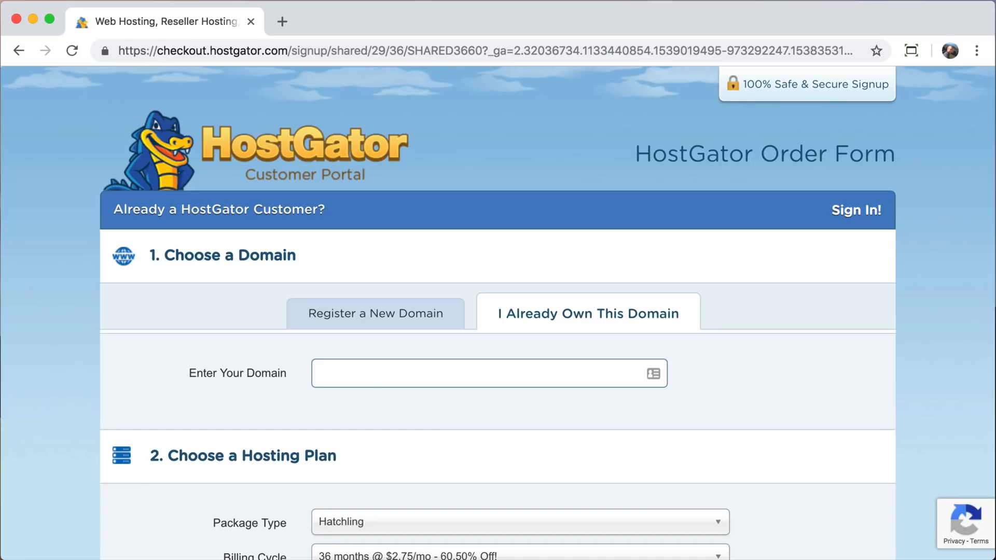
pyautogui.click(365, 320)
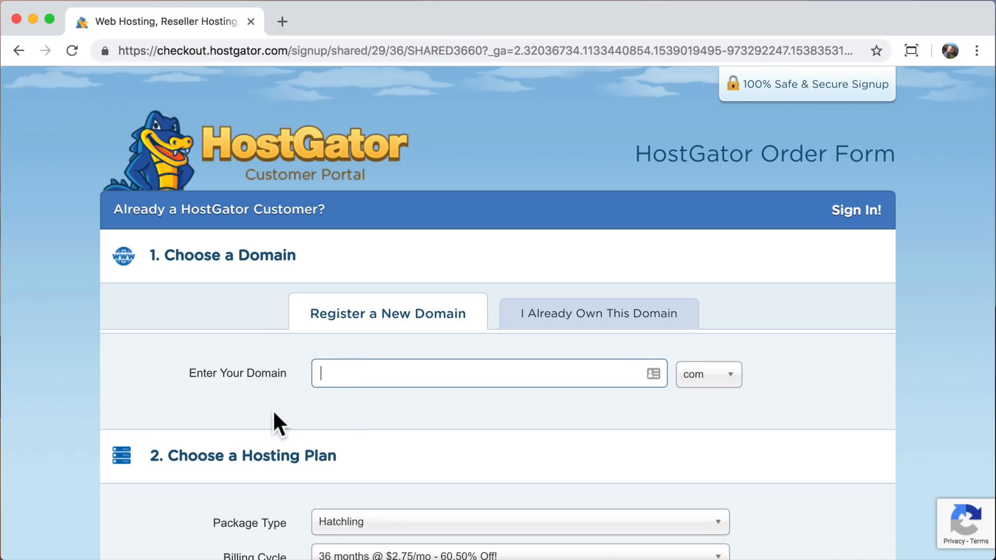
# Enter learnhowtocreateawebsite as the new domain to register, with the com extension.
pyautogui.write('learnhowtocreateawebsite')
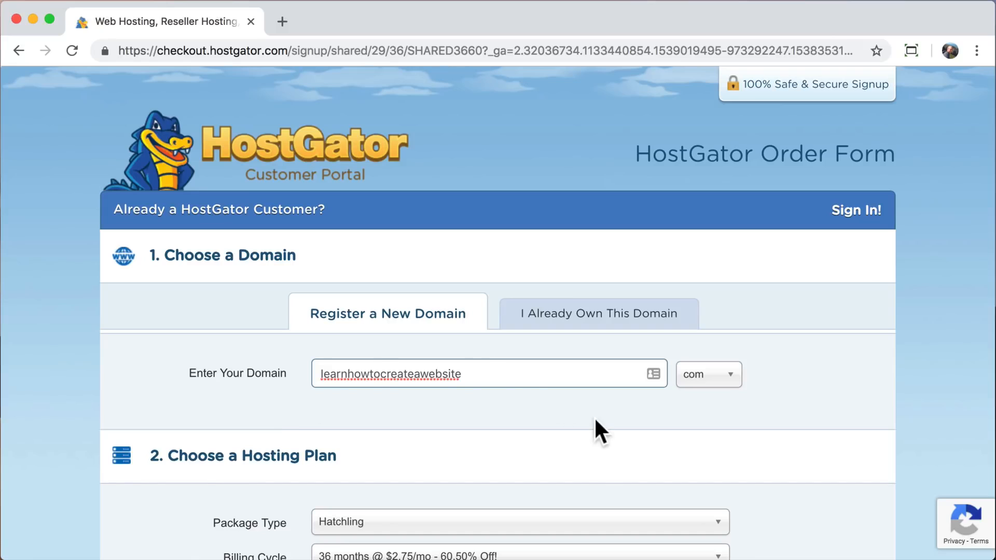
pyautogui.click(726, 389)
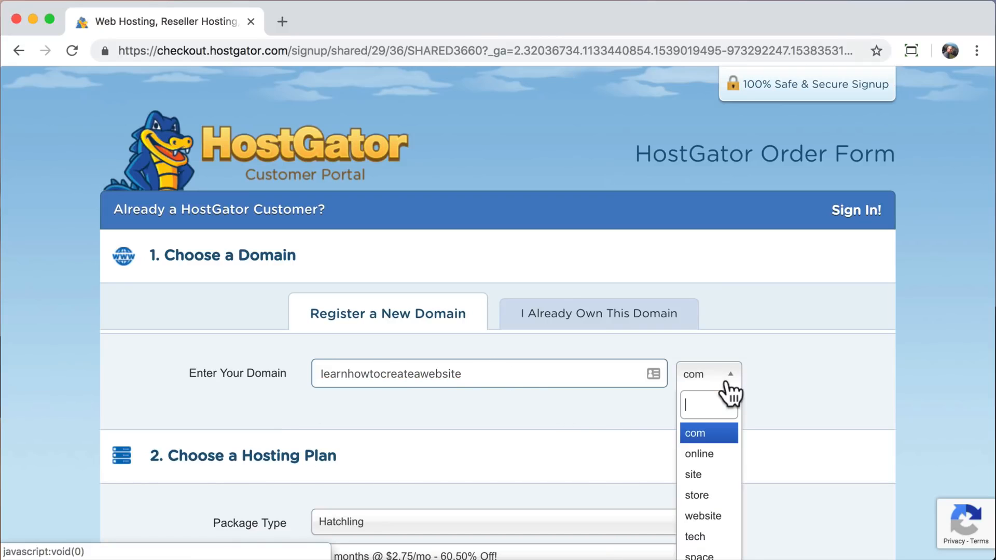
pyautogui.scroll(-3, 721, 419)
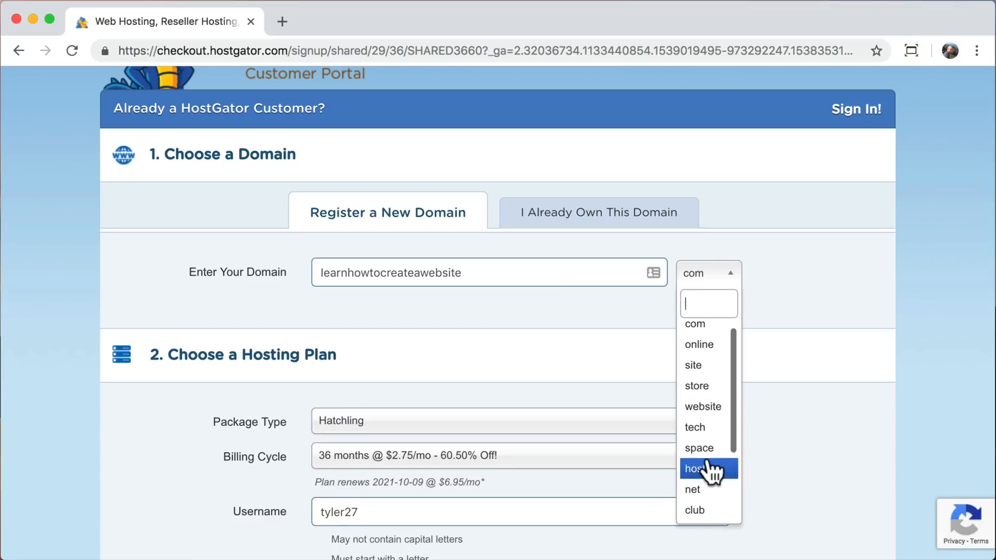
pyautogui.click(712, 336)
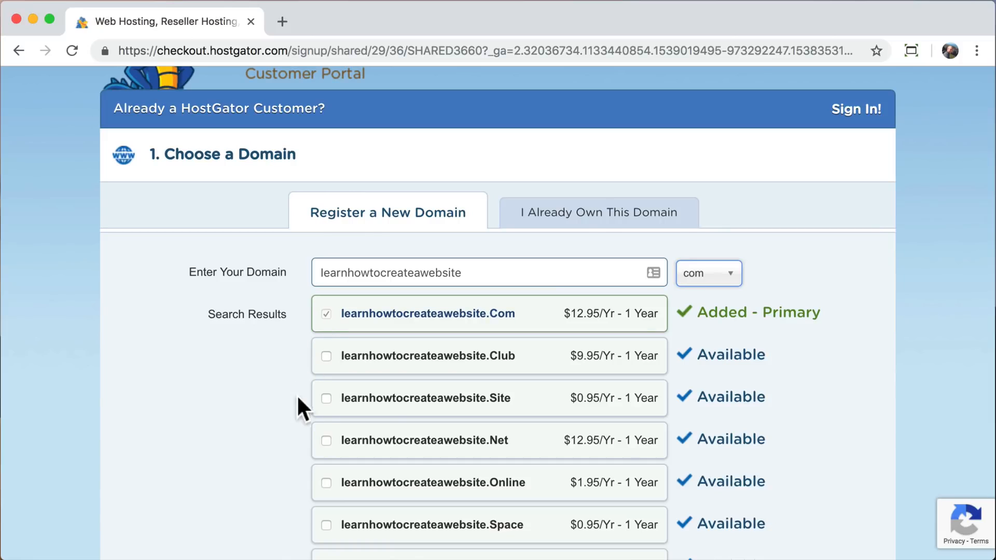
# Remove Domain Privacy Protection from the new domain, below the list of available domain extensions.
pyautogui.scroll(-5, 293, 470)
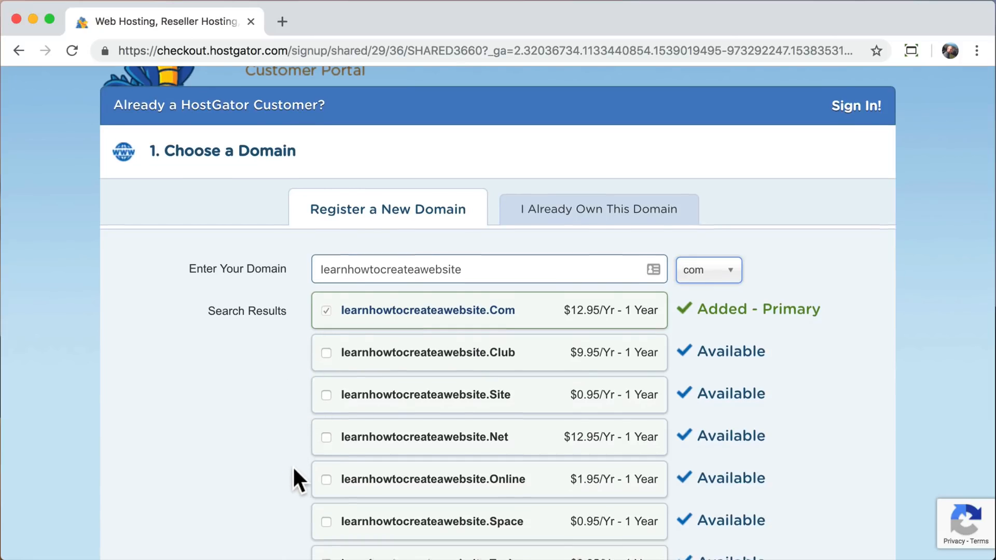
pyautogui.scroll(-2, 293, 469)
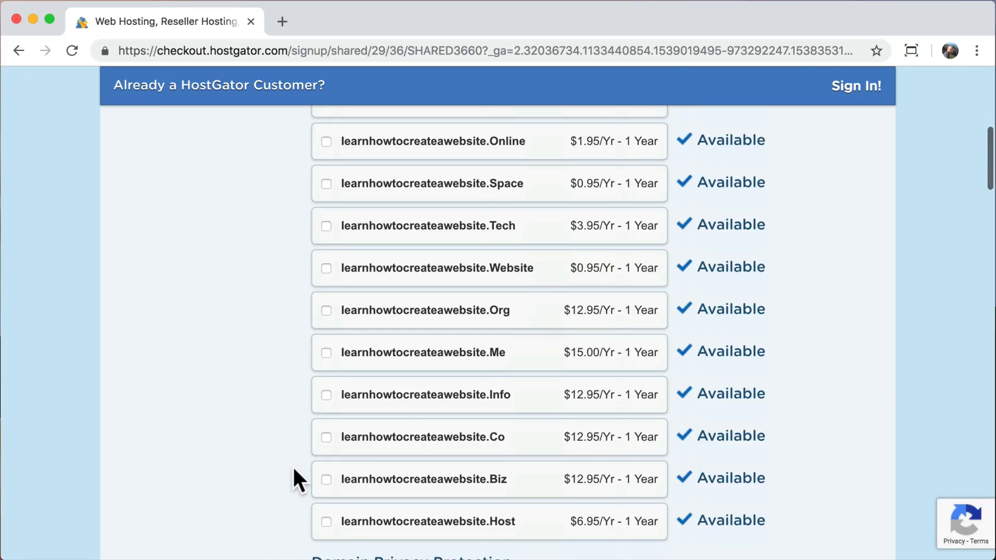
pyautogui.scroll(-2, 293, 469)
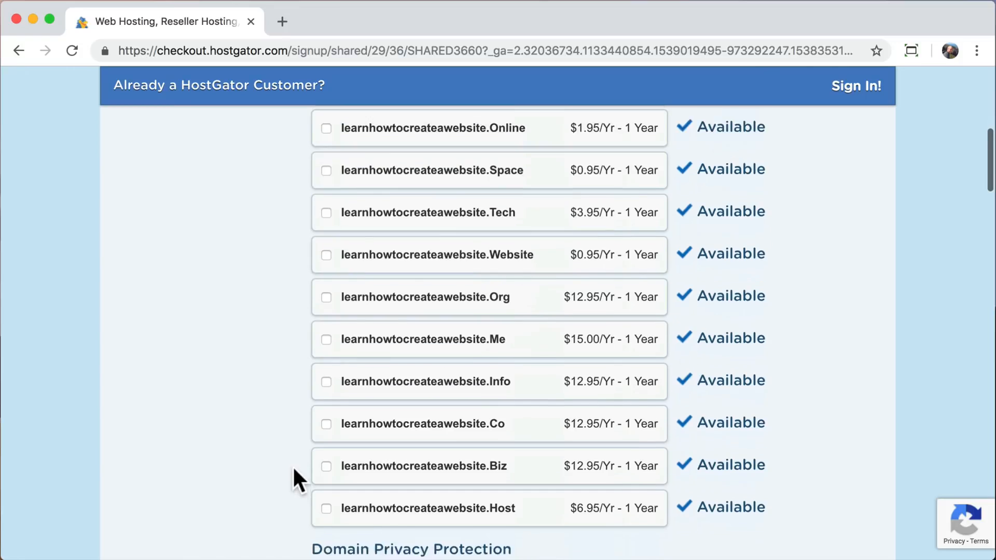
pyautogui.scroll(-3, 293, 470)
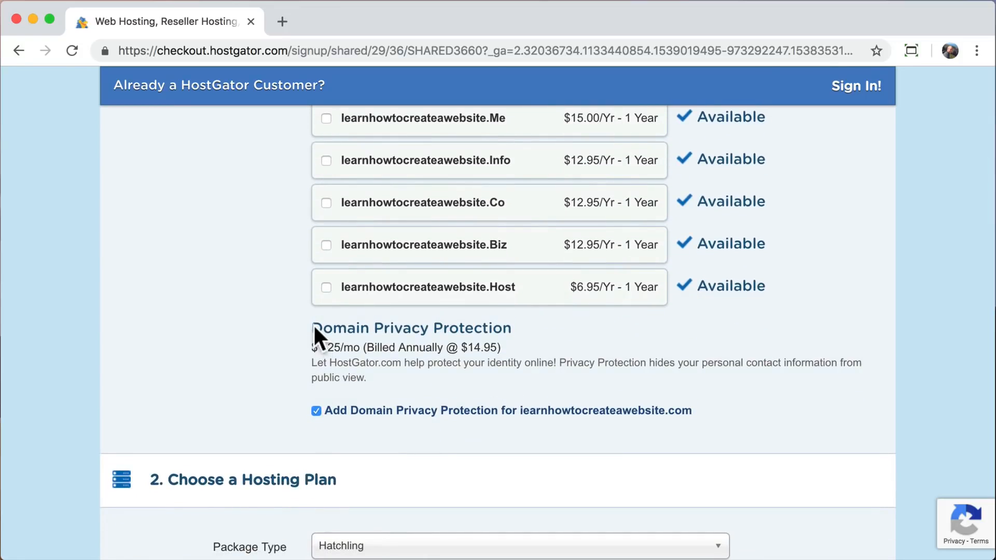
pyautogui.moveTo(347, 326); pyautogui.dragTo(474, 327)
pyautogui.click(511, 322)
pyautogui.scroll(-1, 258, 377)
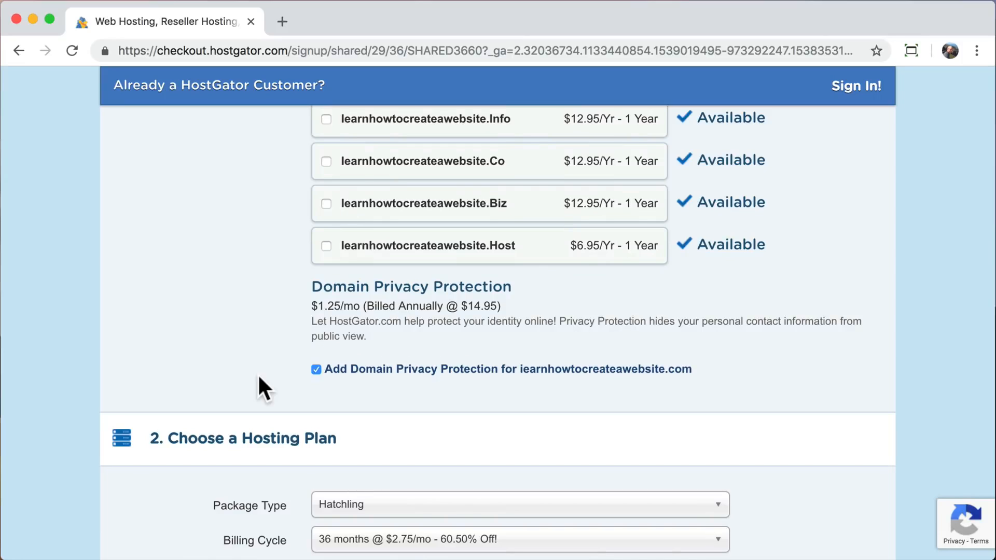
pyautogui.click(315, 368)
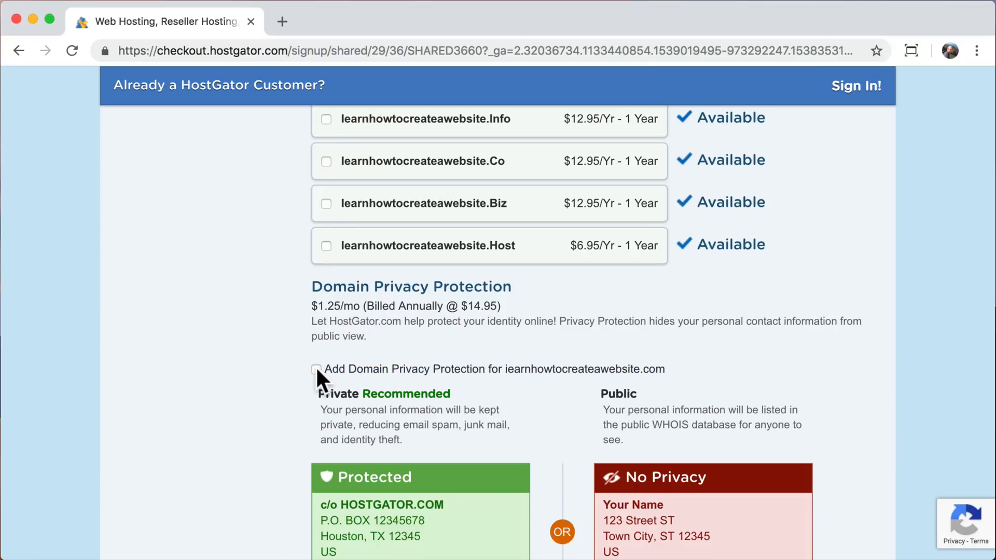
# Set the Hatchling hosting plan's billing cycle to 1 month @ $10.95/mo.
pyautogui.scroll(-3, 214, 421)
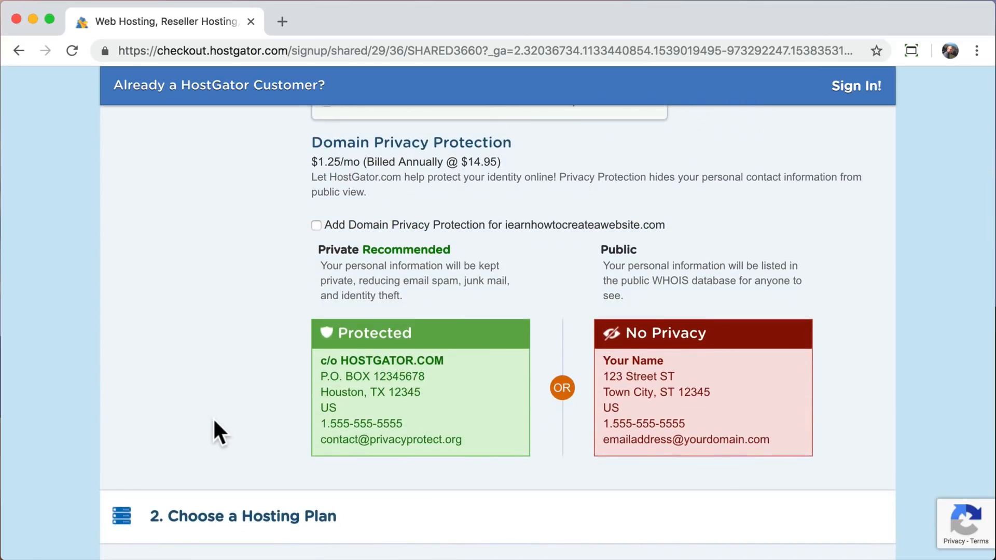
pyautogui.scroll(-5, 215, 421)
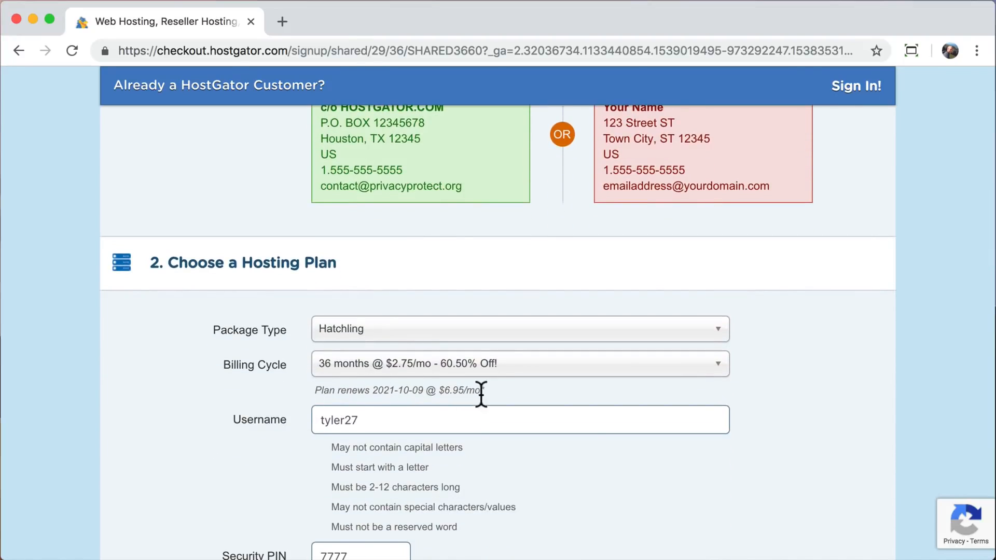
pyautogui.click(718, 377)
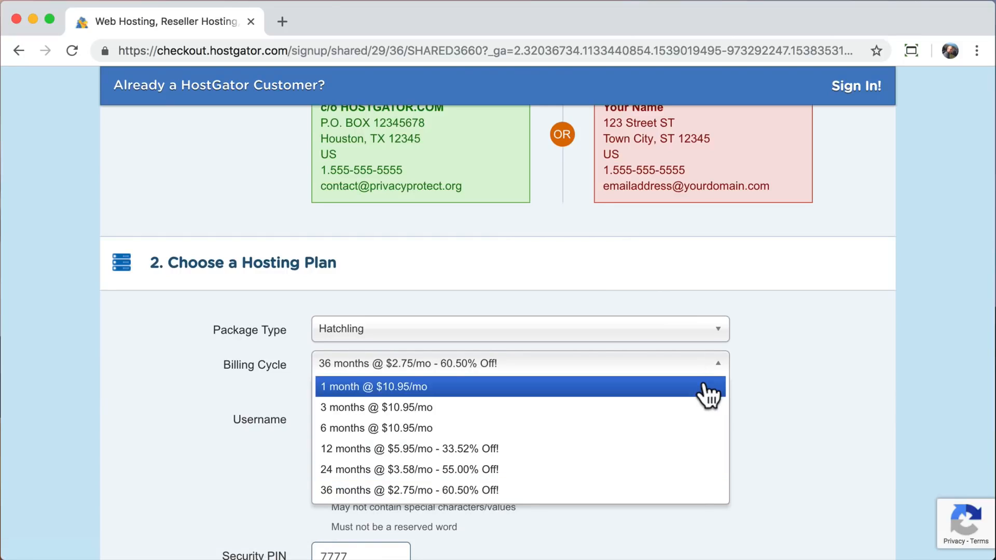
pyautogui.click(708, 394)
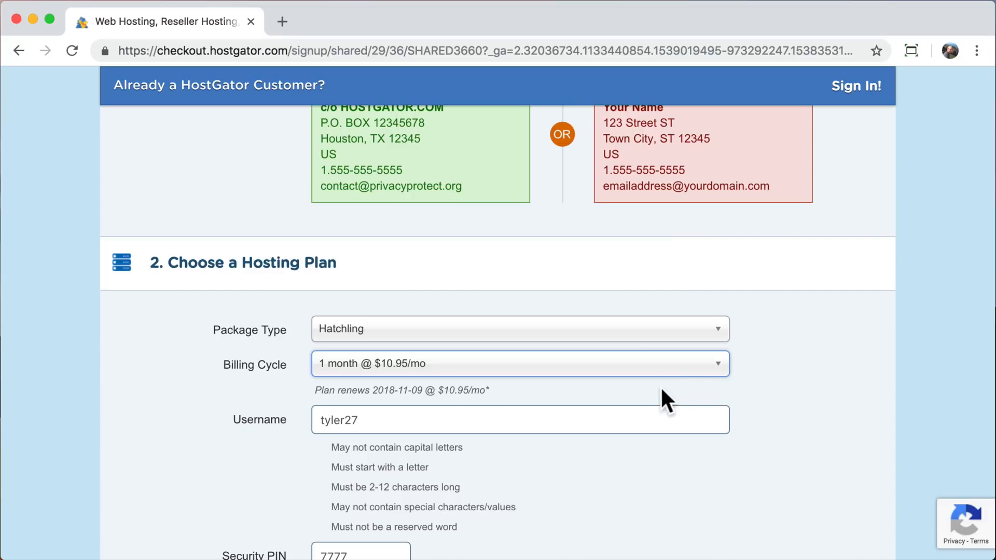
pyautogui.click(637, 388)
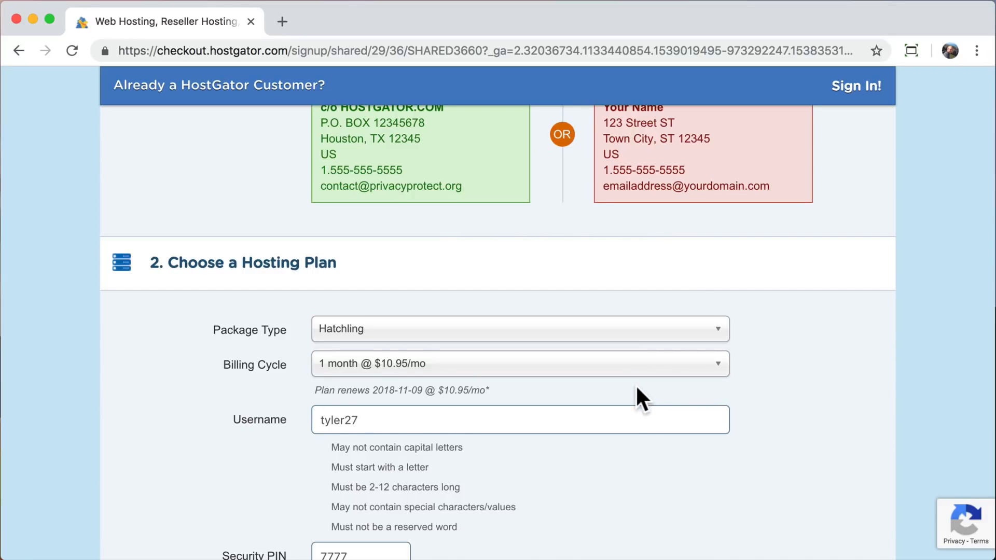
pyautogui.scroll(-2, 637, 388)
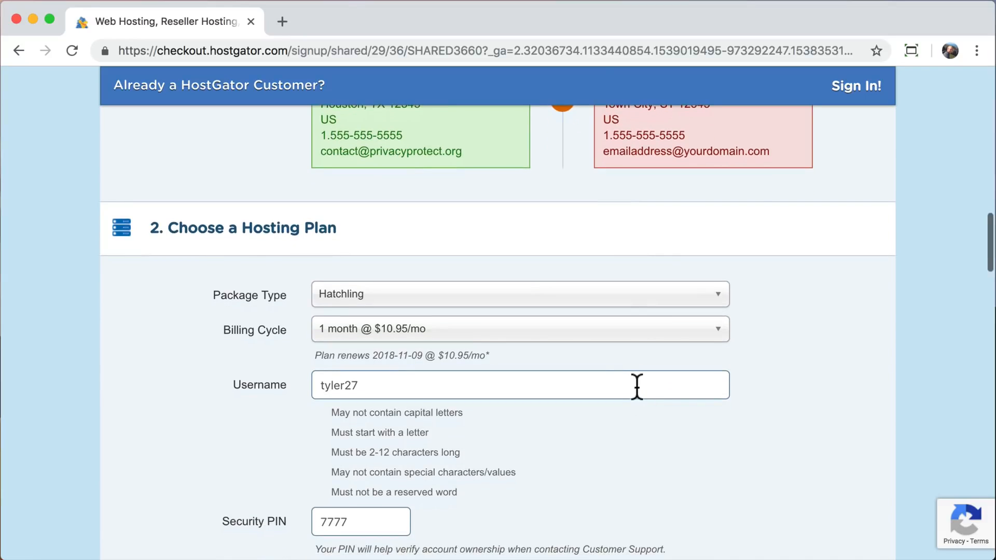
pyautogui.click(721, 339)
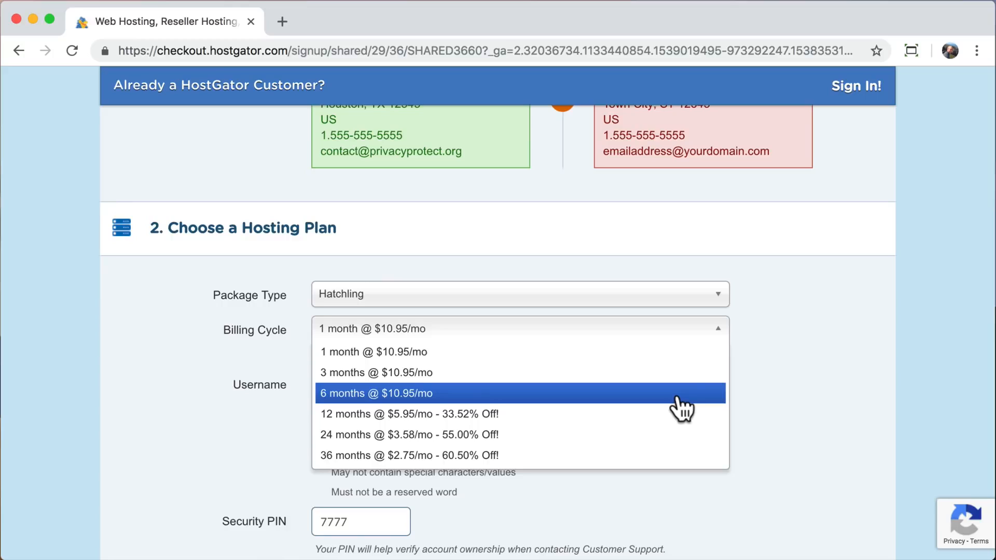
pyautogui.click(670, 331)
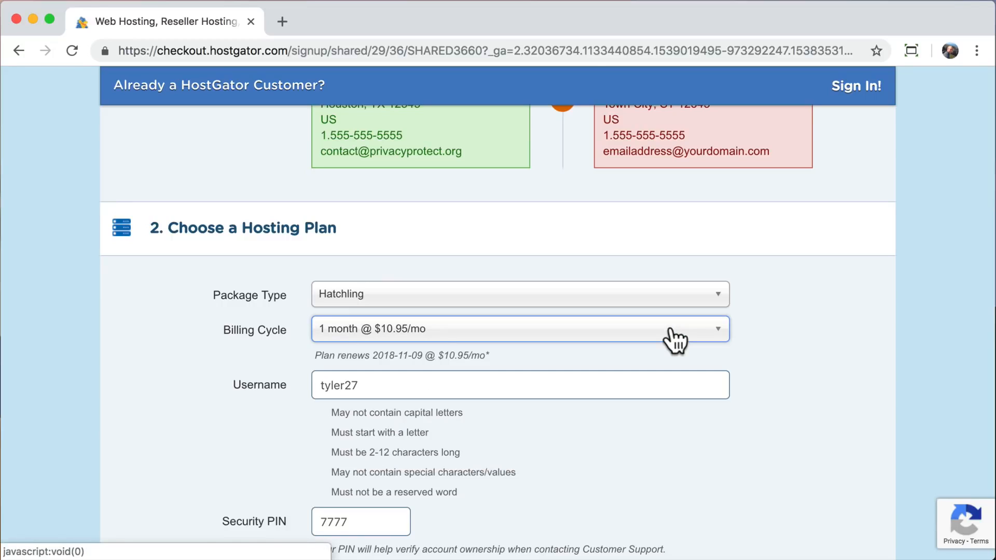
# Check the Username and Security PIN fields, and set the state in the billing info to California.
pyautogui.scroll(-3, 675, 341)
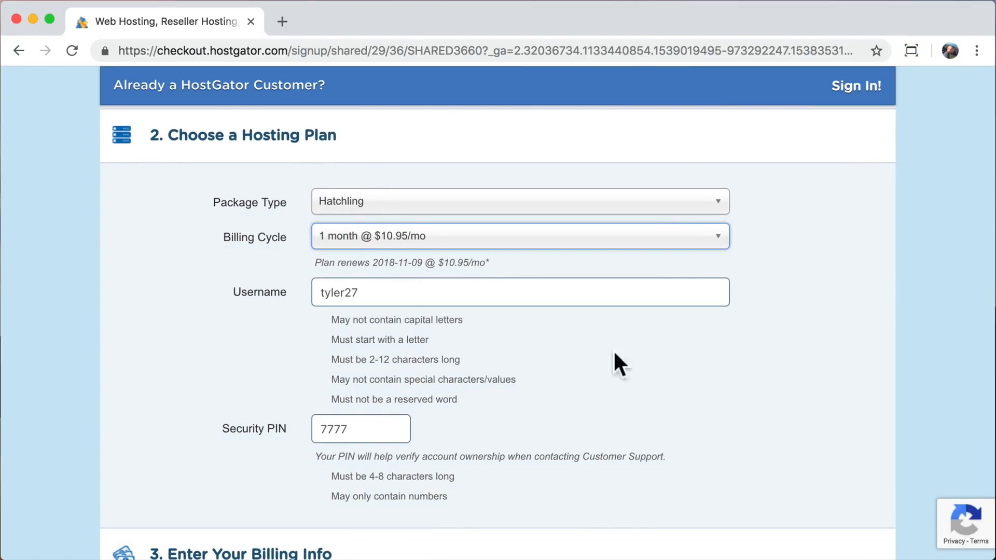
pyautogui.click(527, 289)
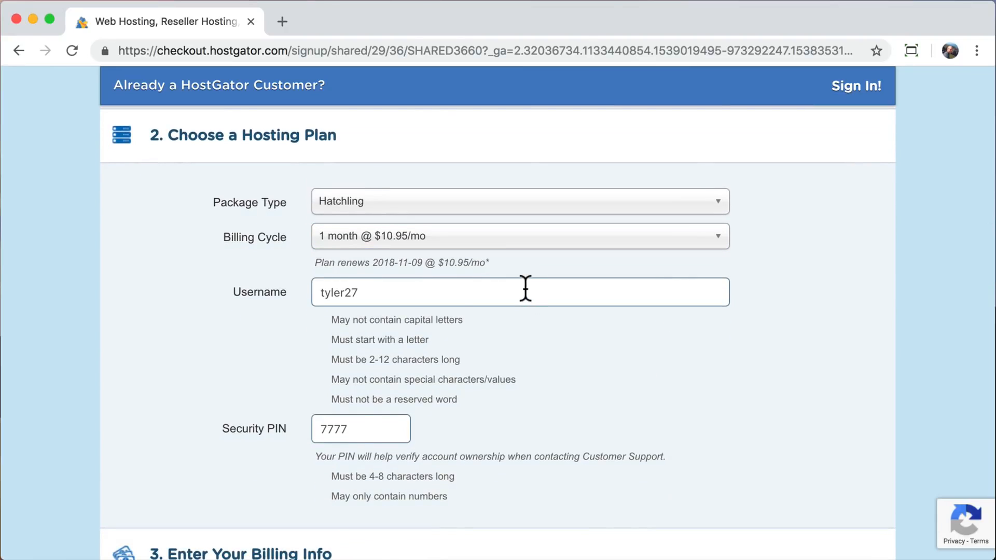
pyautogui.click(389, 427)
pyautogui.scroll(-6, 389, 425)
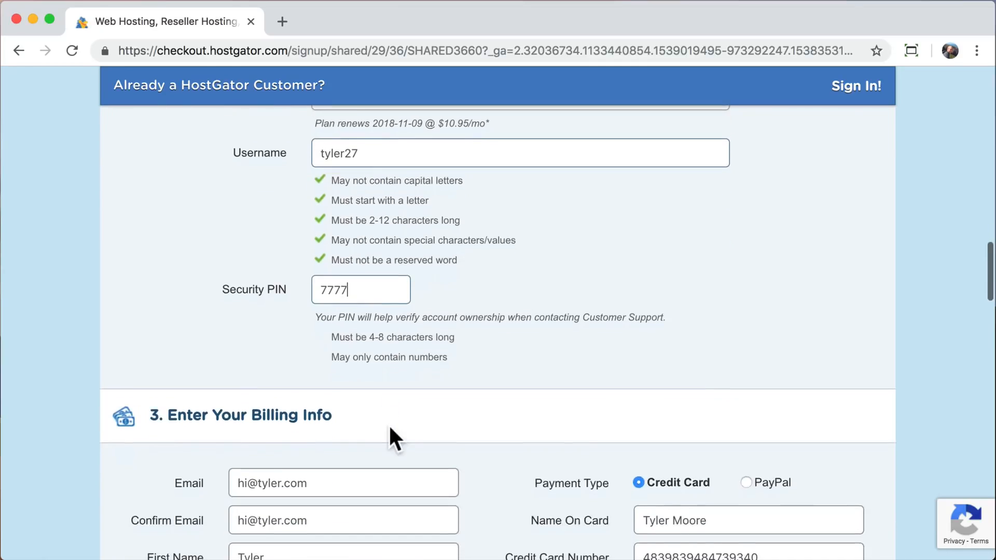
pyautogui.scroll(-2, 389, 424)
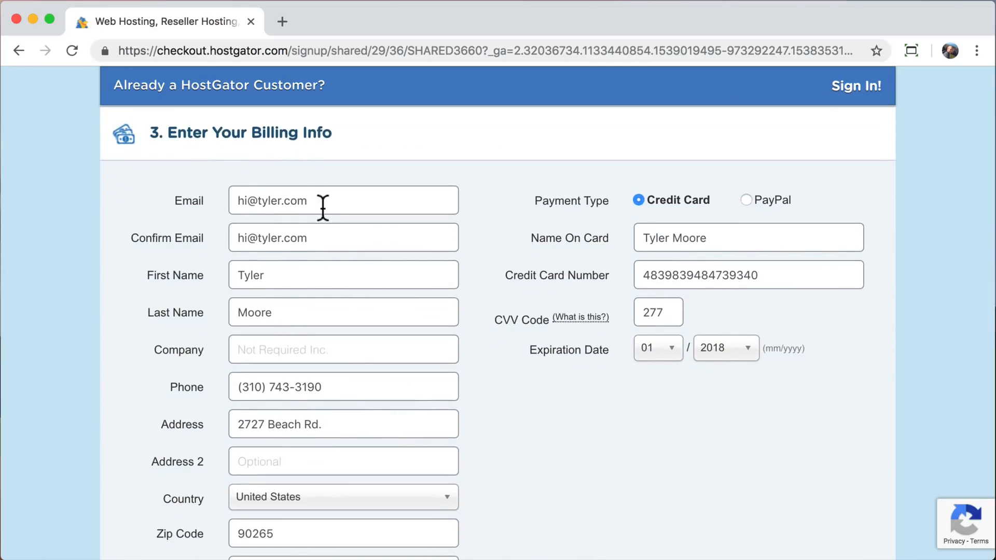
pyautogui.scroll(-1, 367, 394)
pyautogui.scroll(-1, 369, 404)
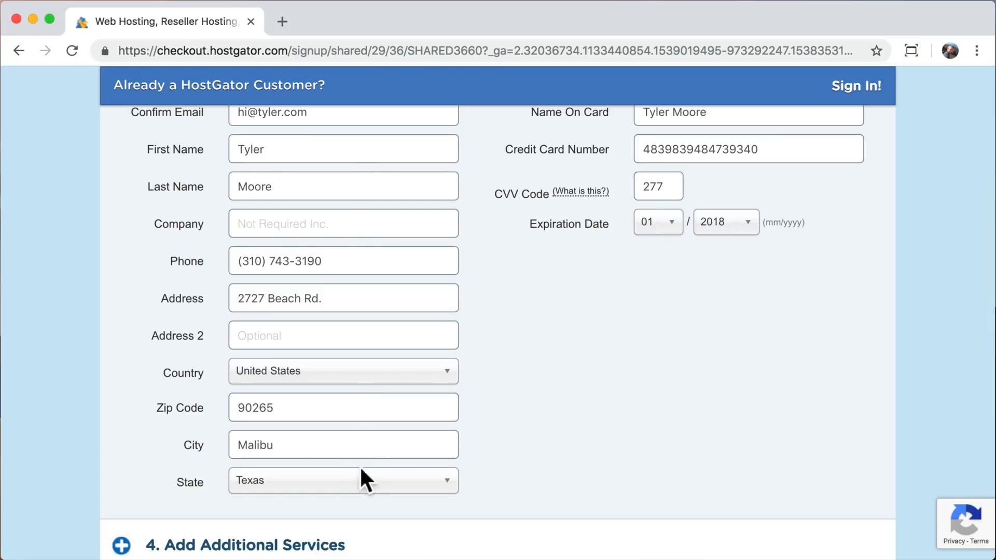
pyautogui.click(357, 482)
pyautogui.write('ca')
pyautogui.click(285, 469)
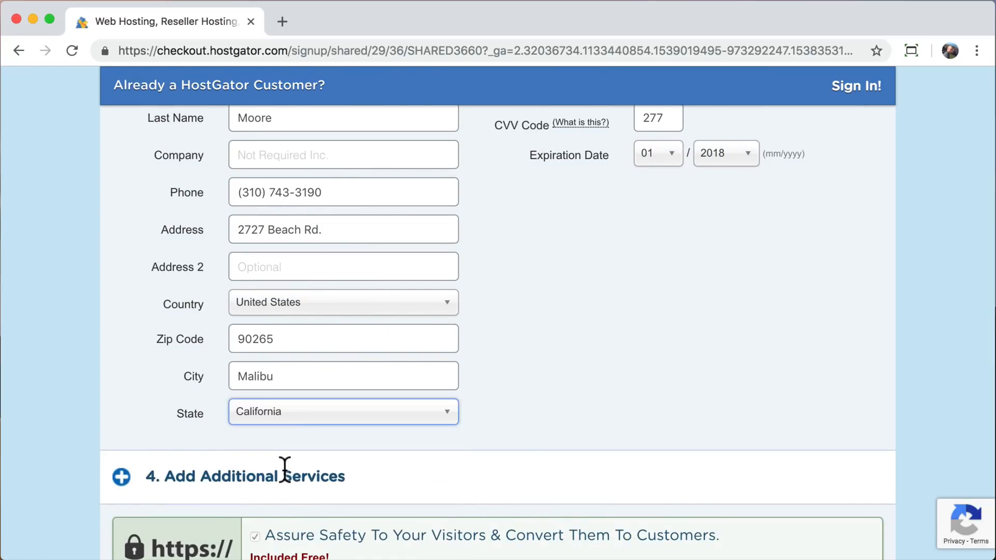
pyautogui.scroll(3, 566, 370)
pyautogui.scroll(1, 566, 368)
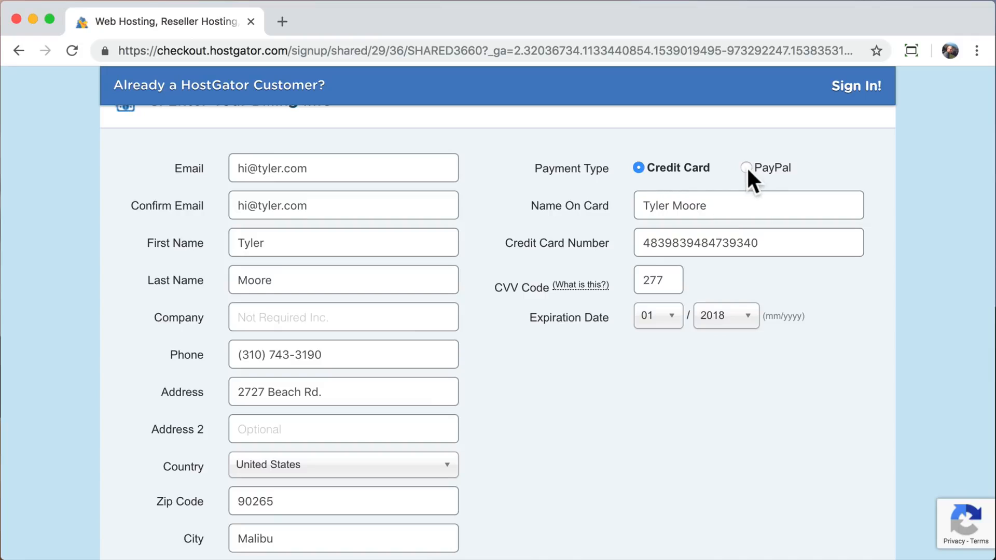
# Remove the SiteLock Monitoring and CodeGuard Site Backup options from the additional services.
pyautogui.scroll(-7, 661, 386)
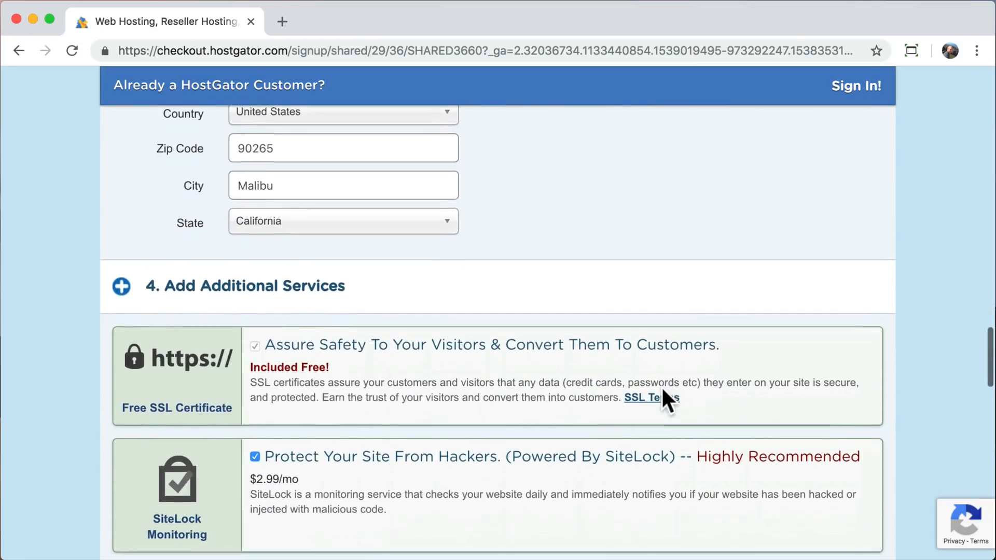
pyautogui.scroll(-1, 662, 391)
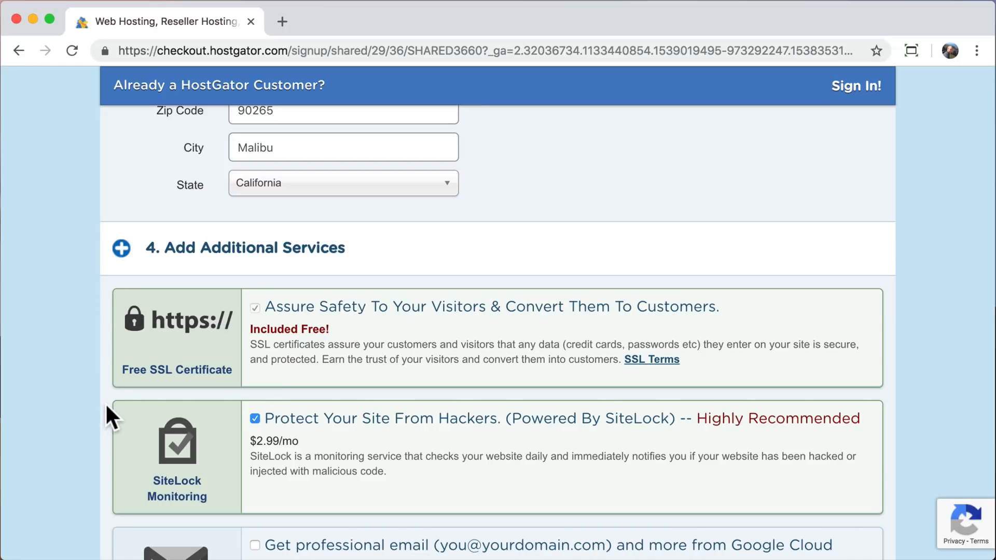
pyautogui.scroll(-3, 107, 406)
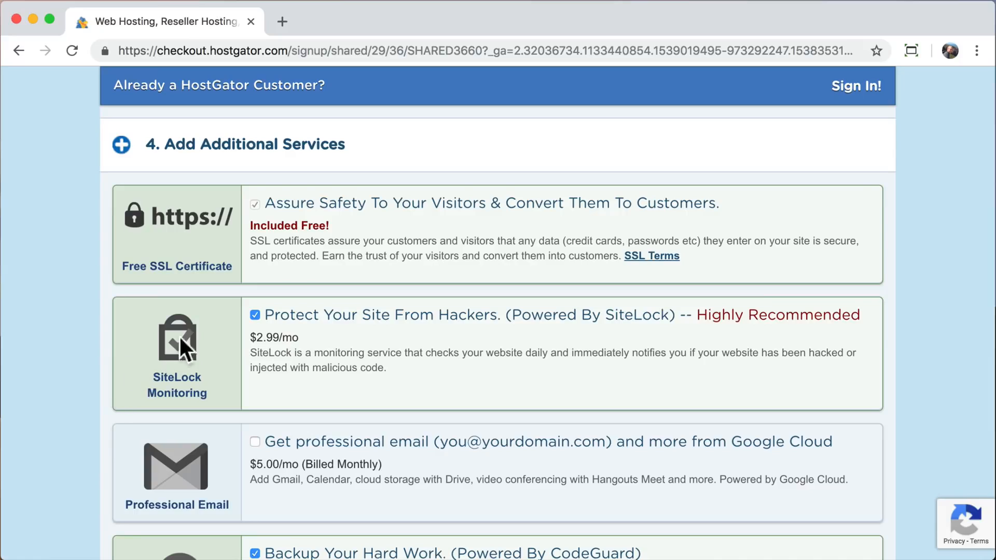
pyautogui.click(255, 315)
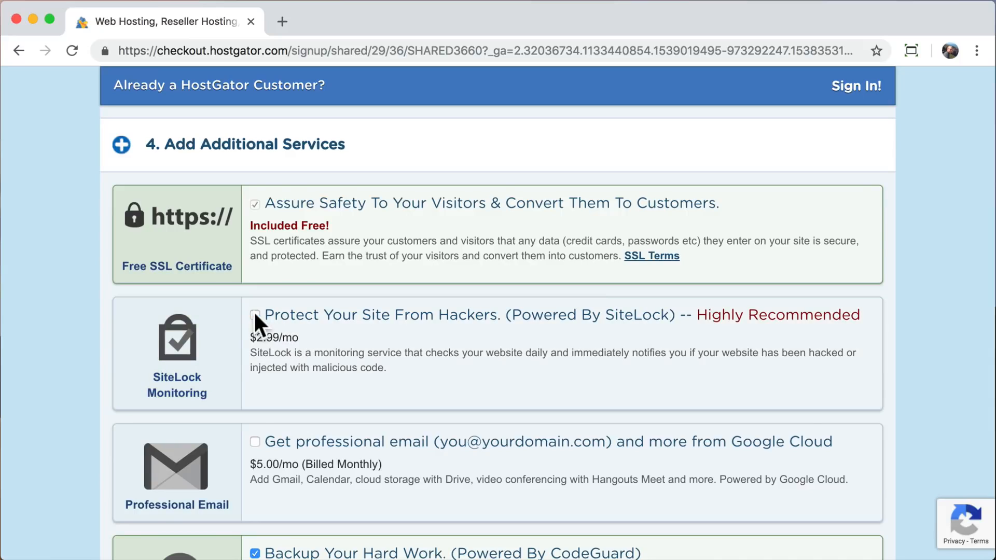
pyautogui.scroll(-4, 65, 400)
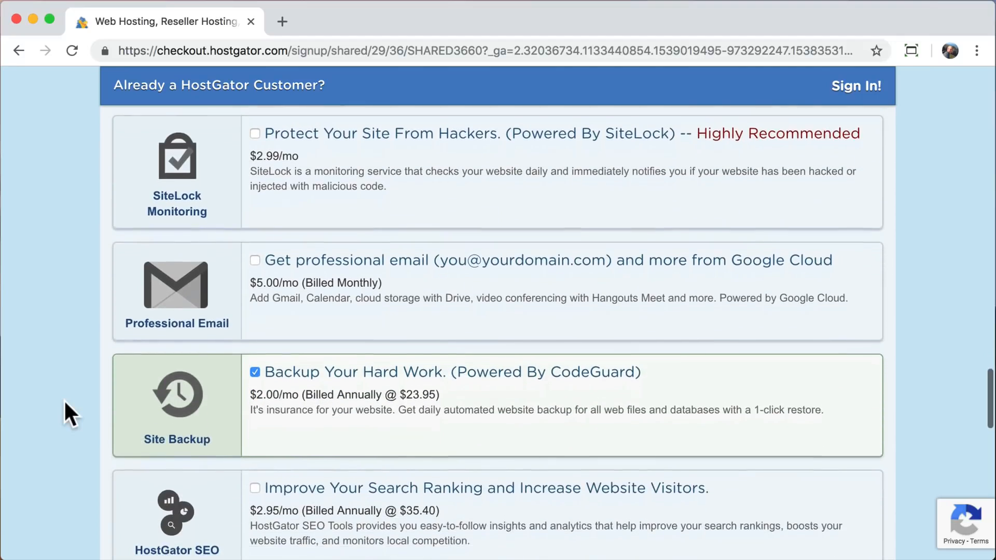
pyautogui.click(255, 370)
# Replace the order's coupon code with savecode and validate it.
pyautogui.scroll(-4, 76, 427)
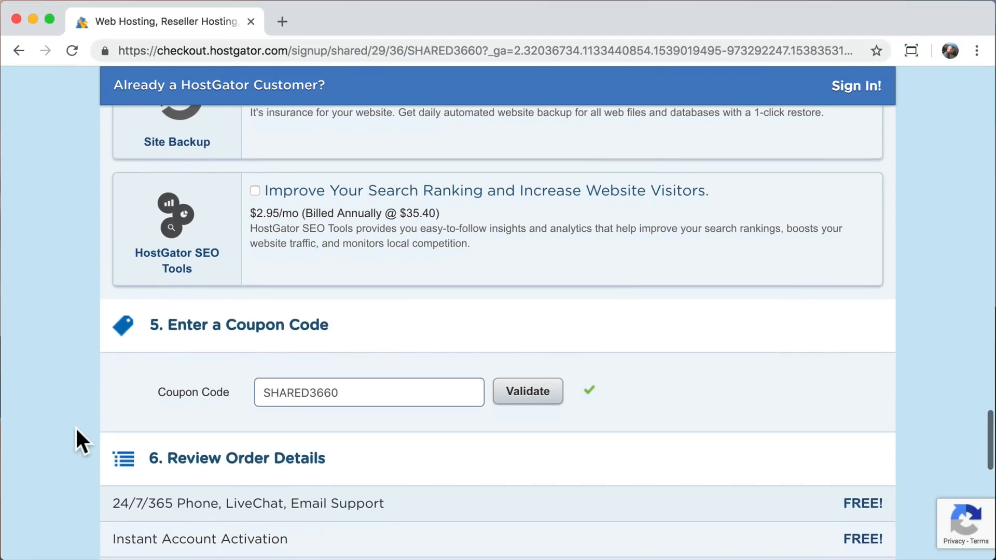
pyautogui.scroll(-4, 76, 428)
pyautogui.scroll(-2, 76, 427)
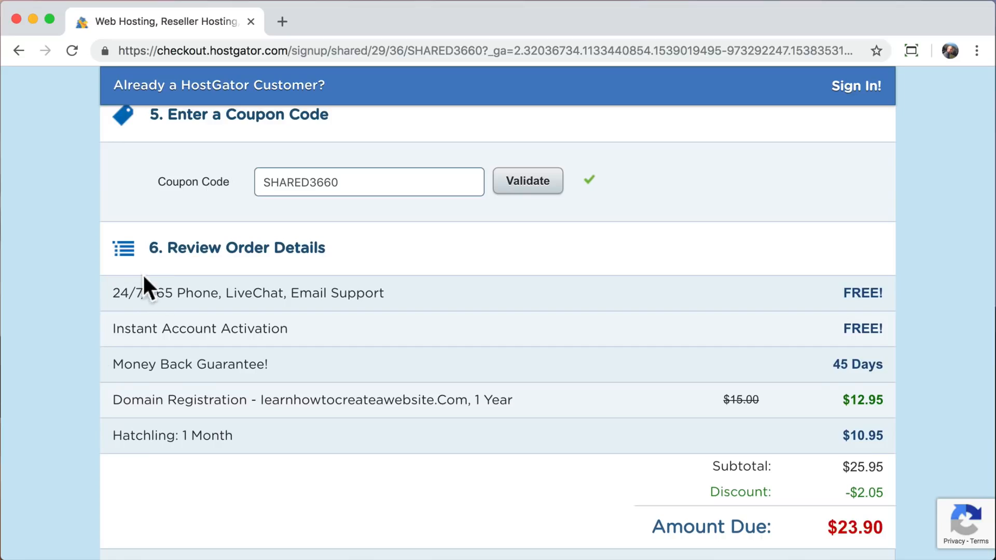
pyautogui.moveTo(828, 525); pyautogui.dragTo(880, 524)
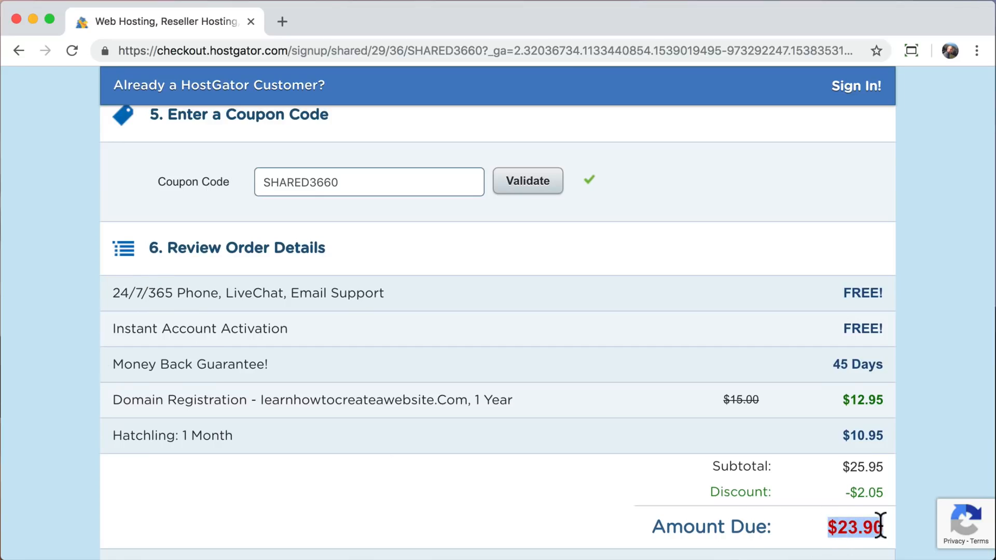
pyautogui.click(880, 525)
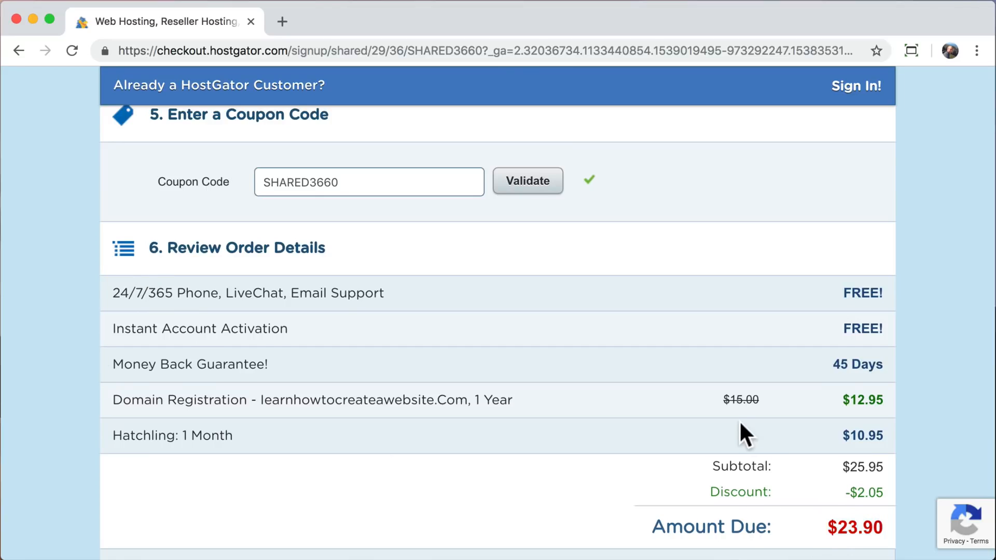
pyautogui.scroll(-1, 740, 423)
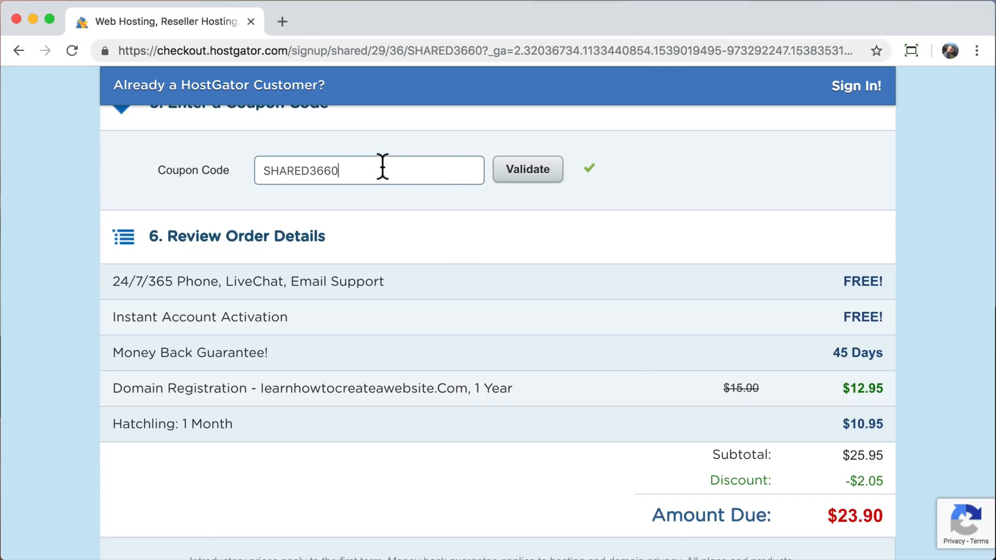
pyautogui.doubleClick(382, 164)
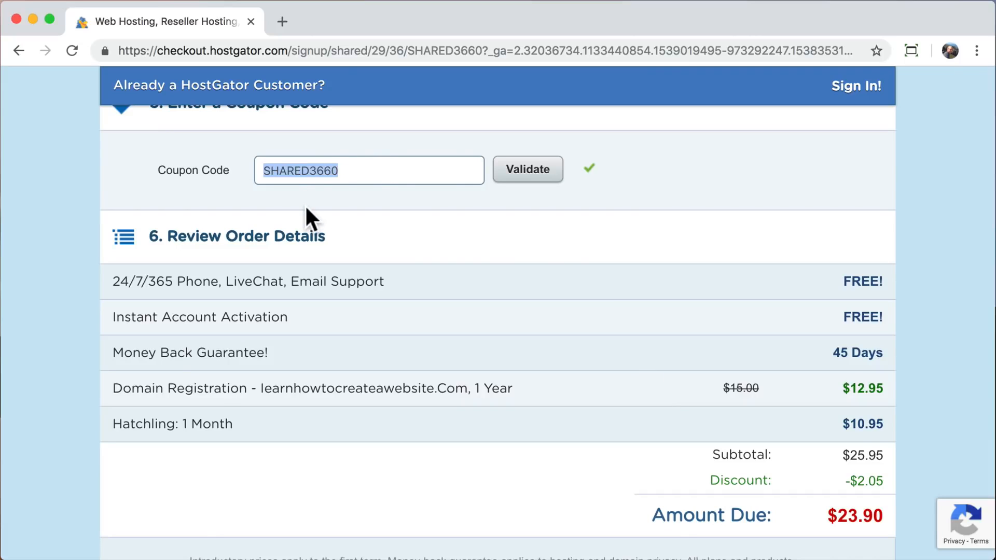
pyautogui.write('savecode')
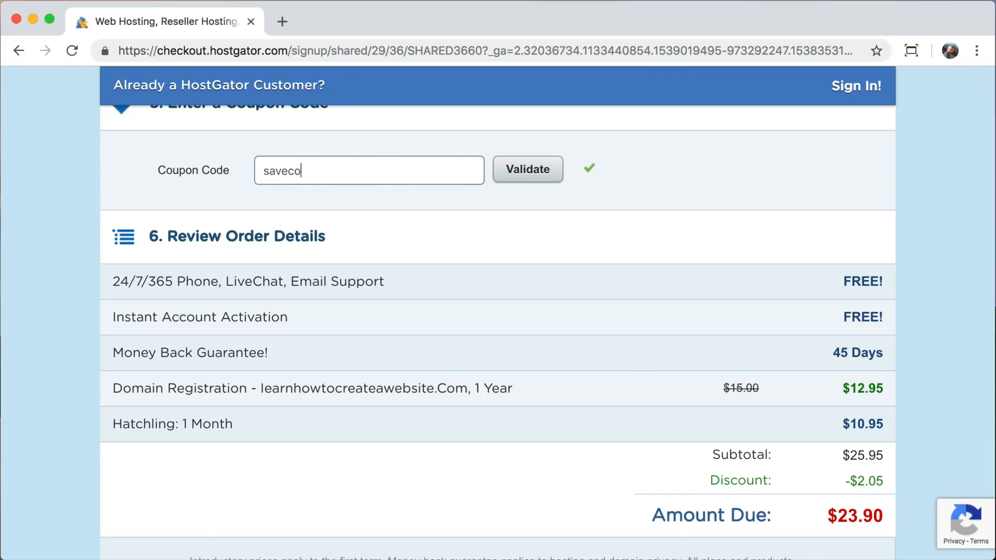
pyautogui.click(528, 176)
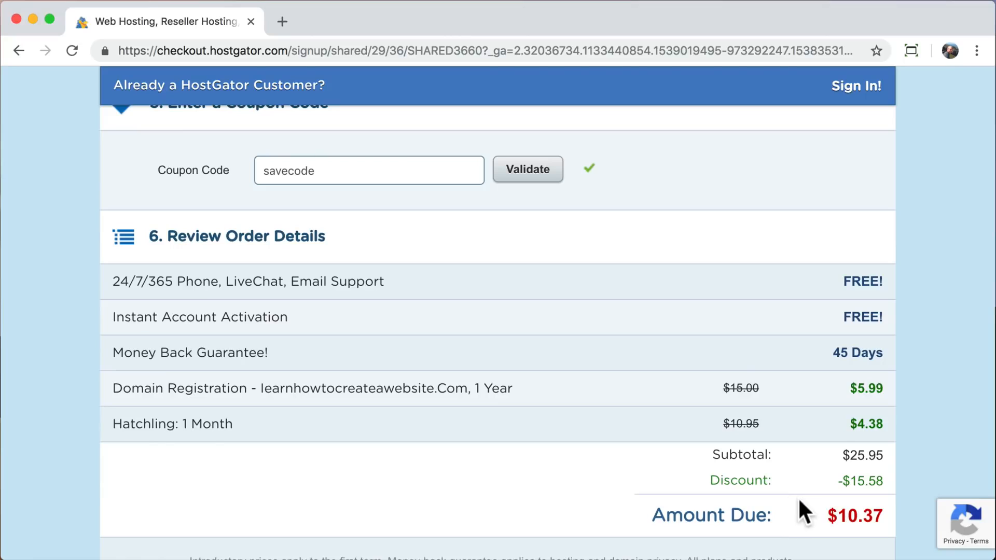
# Review the amount due and the support, guarantee, domain and hosting items in the order details.
pyautogui.moveTo(828, 514); pyautogui.dragTo(883, 513)
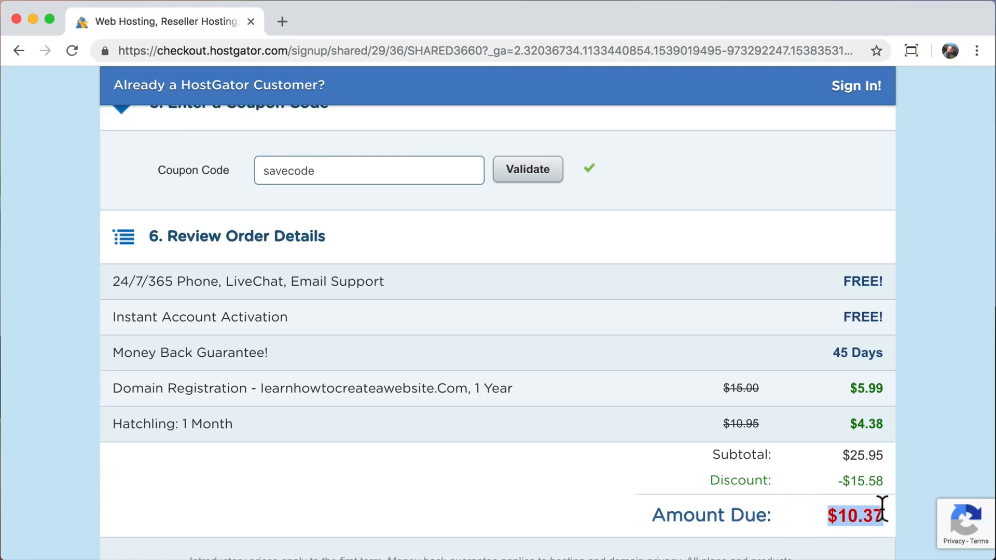
pyautogui.click(882, 510)
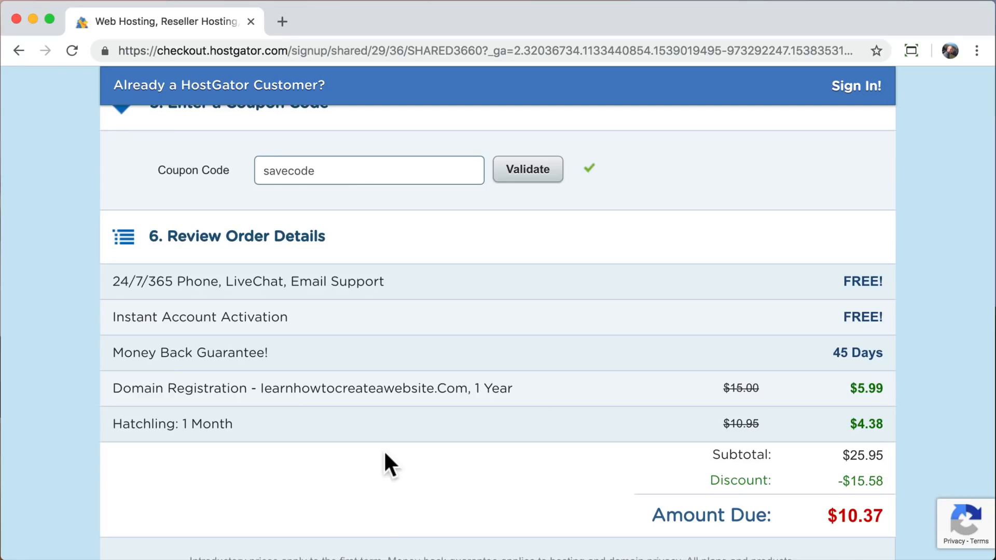
pyautogui.moveTo(114, 281); pyautogui.dragTo(383, 282)
pyautogui.moveTo(291, 319); pyautogui.dragTo(256, 351)
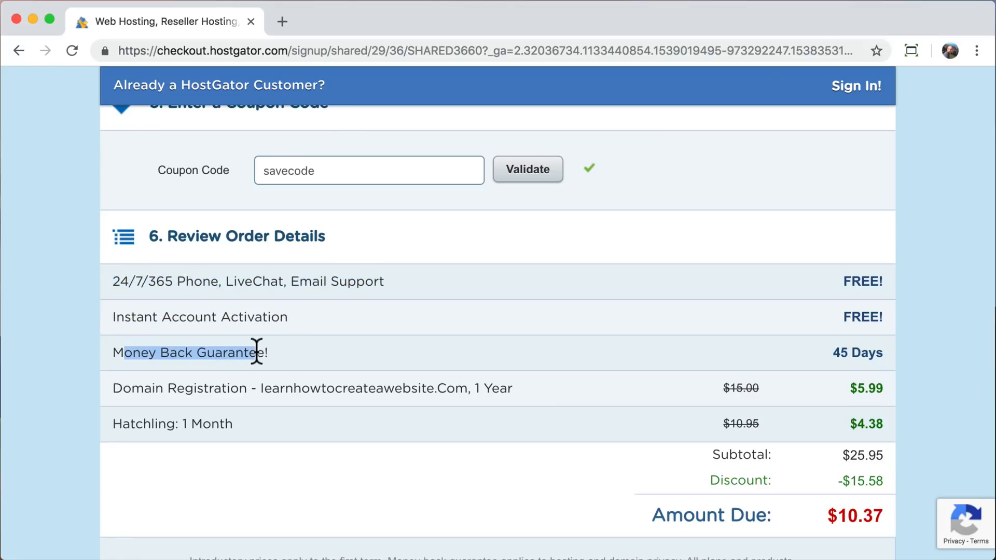
pyautogui.moveTo(280, 390)
pyautogui.mouseDown()
pyautogui.moveTo(122, 392)
pyautogui.moveTo(232, 422)
pyautogui.mouseUp()
pyautogui.click(232, 422)
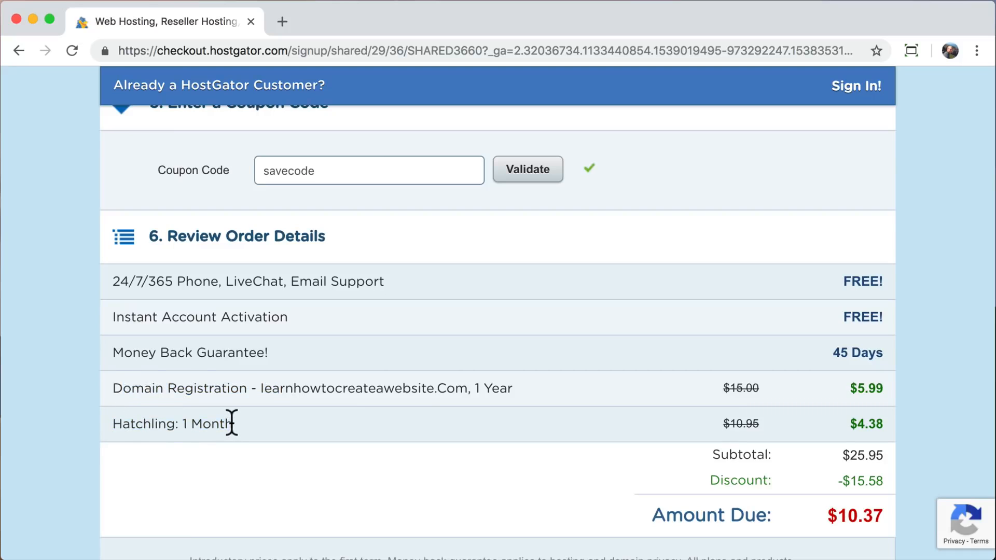
# Agree to HostGator's Terms of Service, Cancellation Policy and Privacy Policy, and check out the order.
pyautogui.scroll(-5, 231, 422)
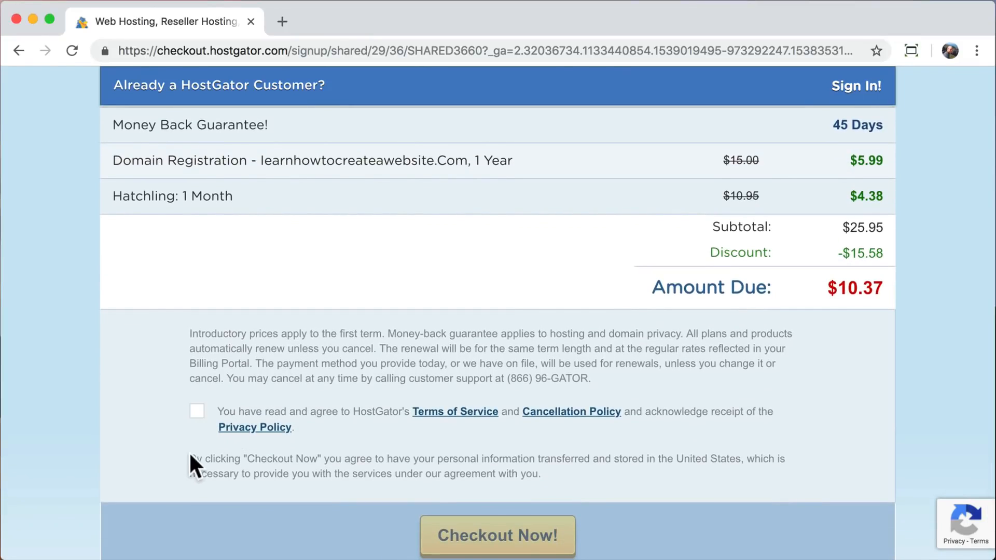
pyautogui.click(197, 411)
pyautogui.scroll(-1, 198, 421)
pyautogui.scroll(-1, 200, 425)
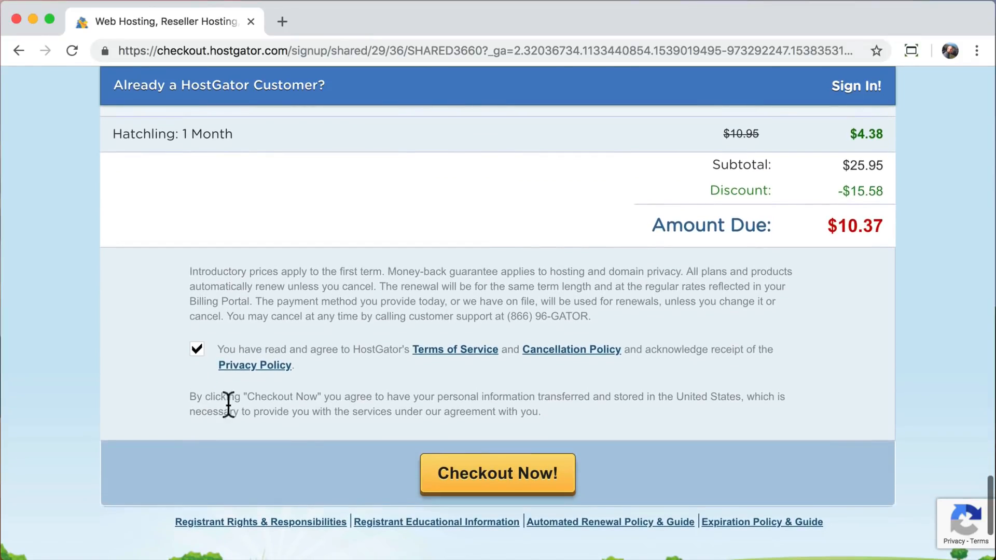
pyautogui.click(496, 485)
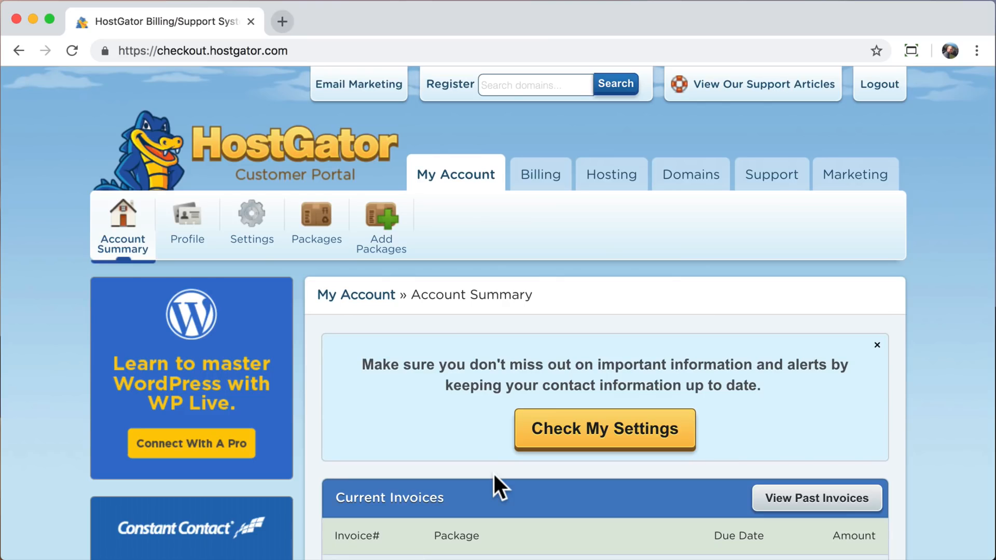
# Open the one-click WordPress installation from the hosting account's special offers, and close the billing and support page.
pyautogui.click(610, 194)
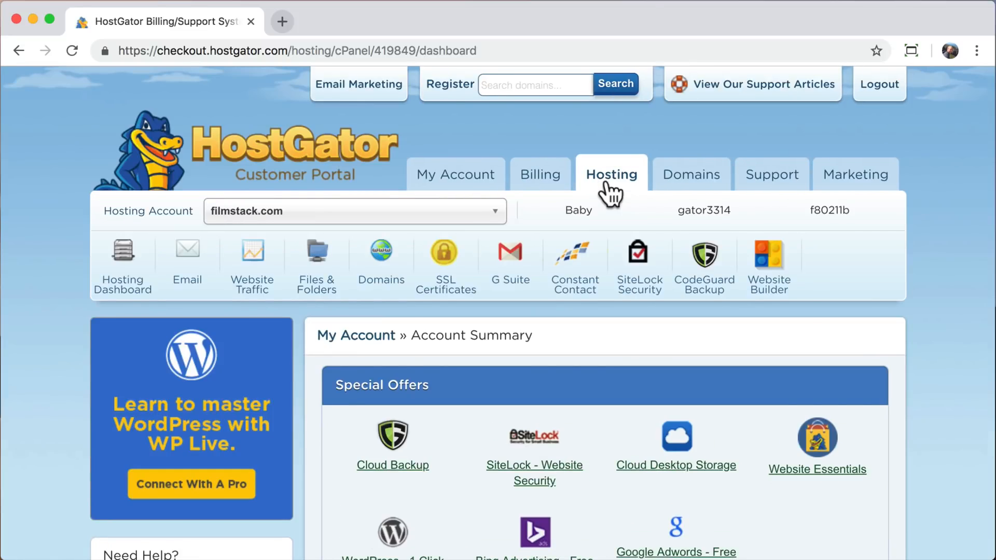
pyautogui.scroll(-3, 610, 195)
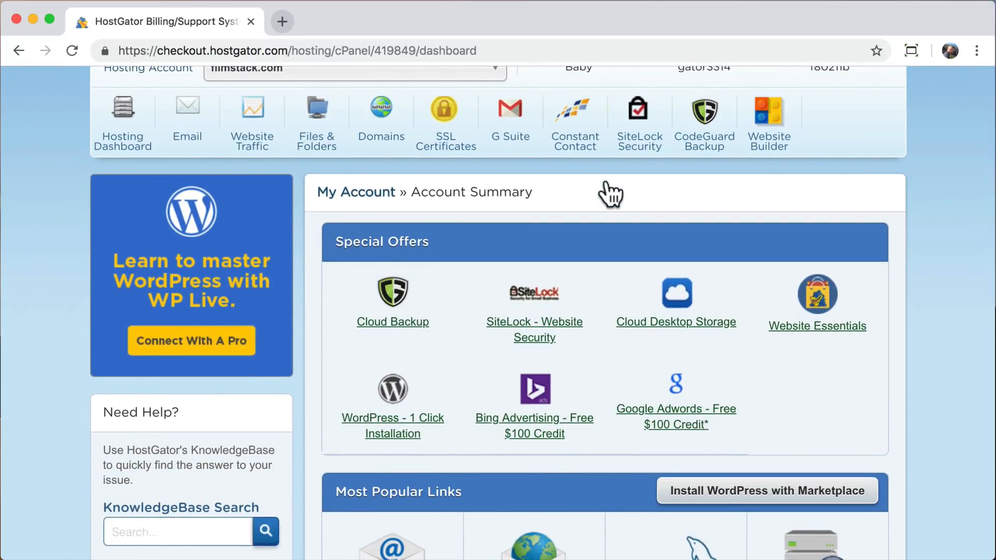
pyautogui.click(399, 403)
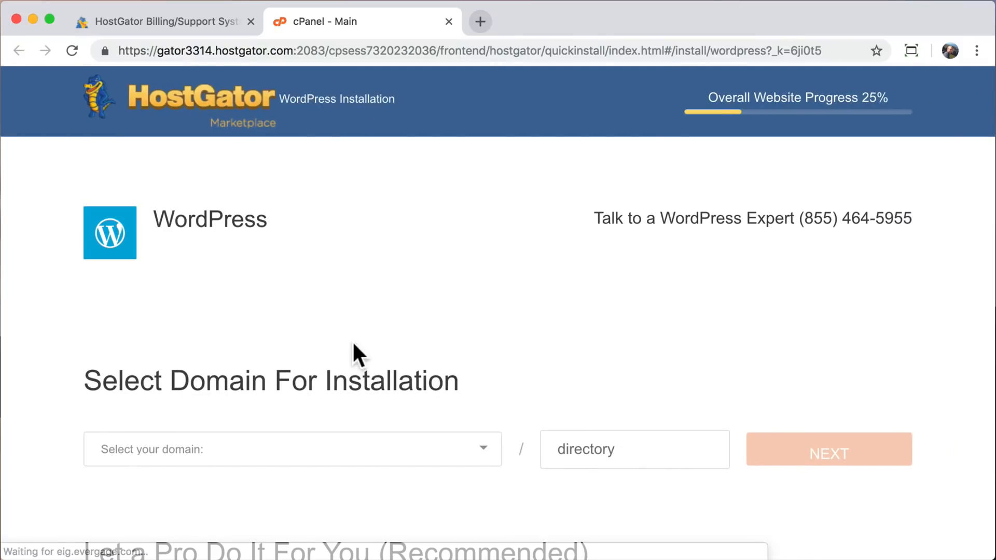
pyautogui.click(249, 21)
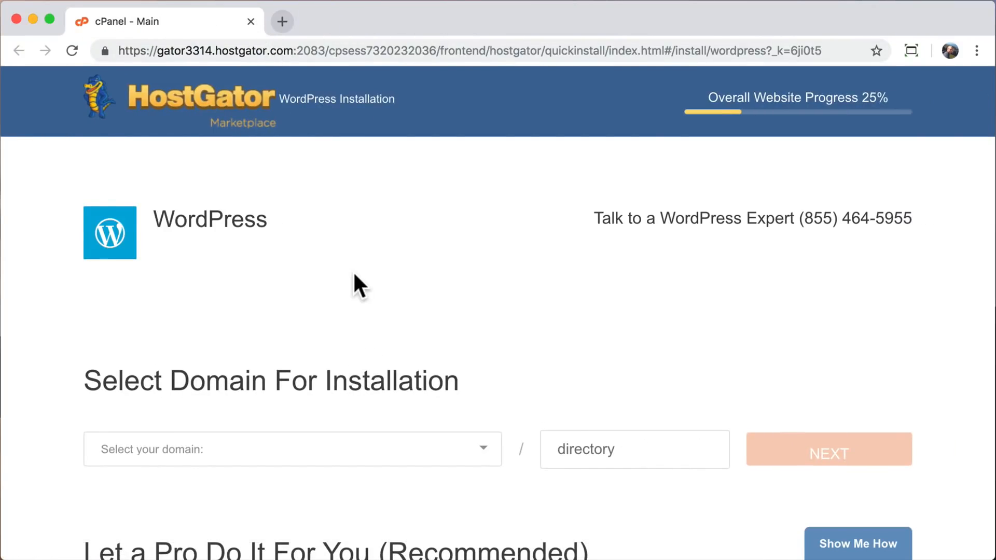
# Choose learnhowtocreateawebsite.com as the domain for the WordPress installation and continue to the install settings.
pyautogui.click(482, 447)
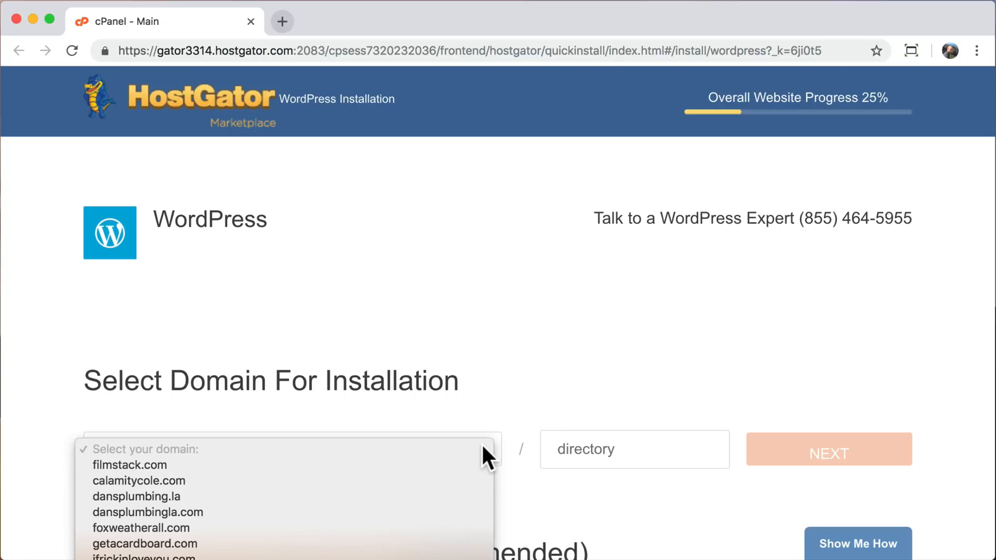
pyautogui.scroll(-6, 420, 502)
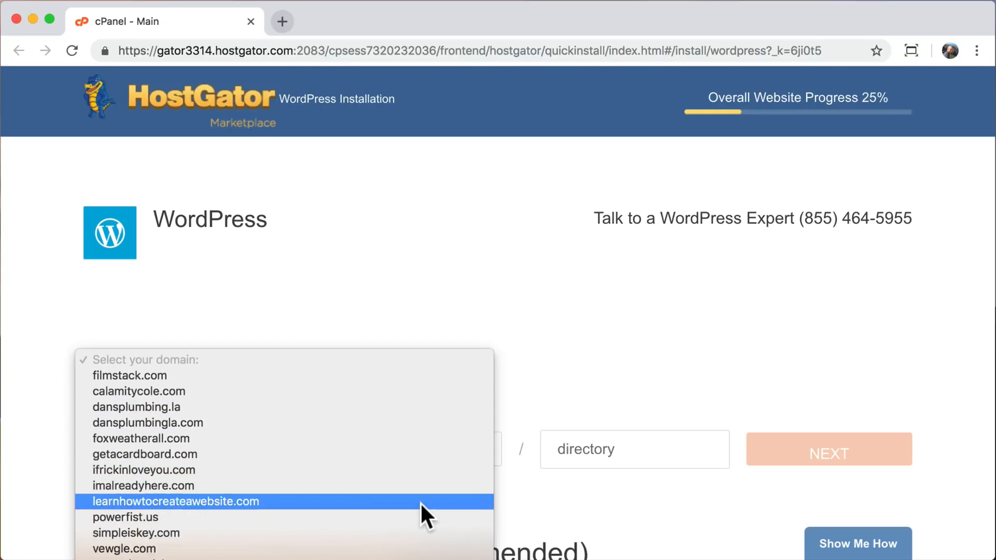
pyautogui.scroll(-1, 420, 502)
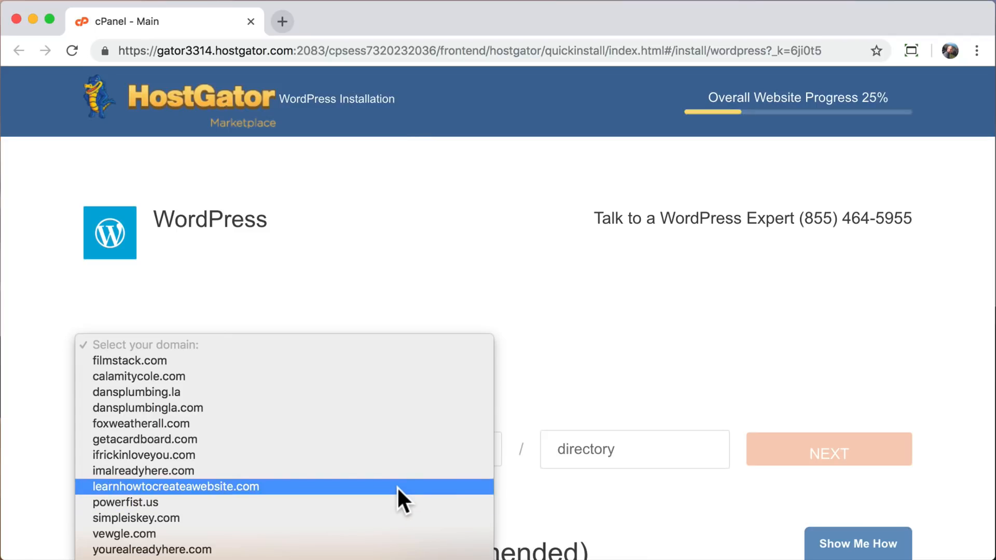
pyautogui.click(397, 488)
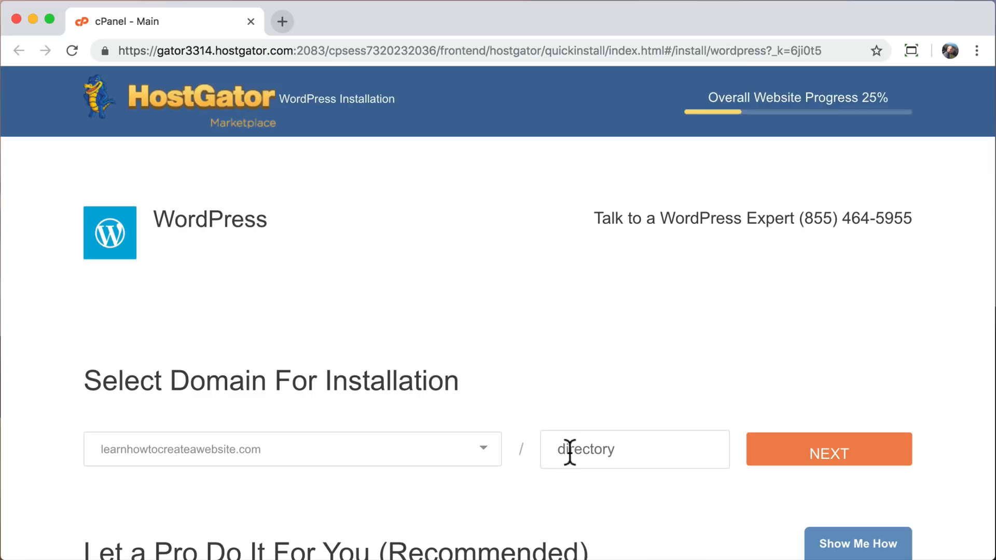
pyautogui.click(598, 449)
pyautogui.scroll(-5, 476, 481)
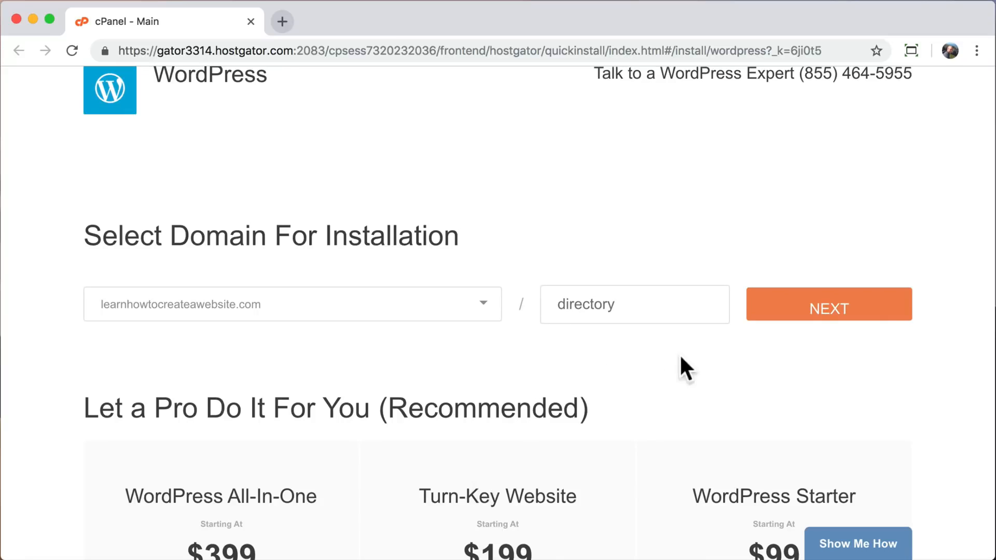
pyautogui.click(805, 315)
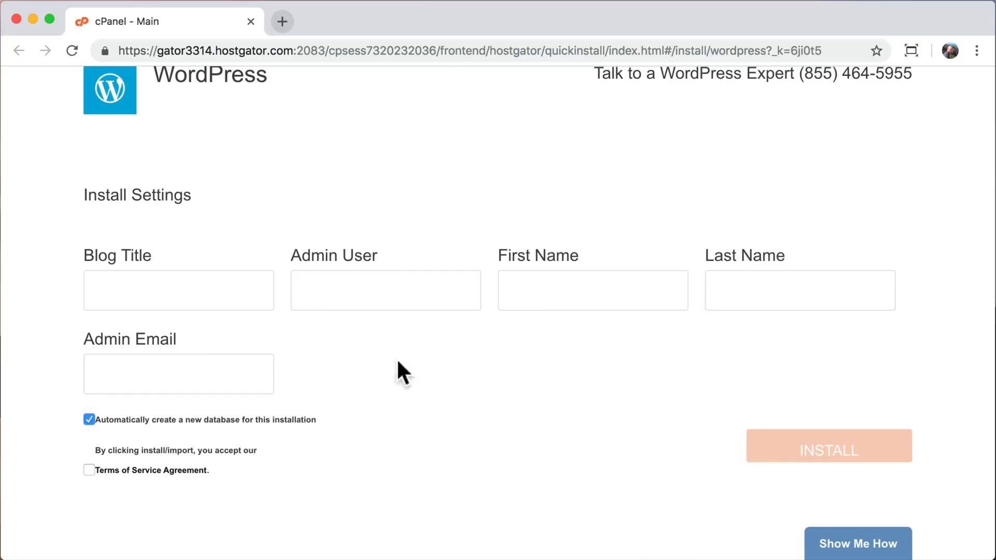
# Set the blog title to Create a Website and the admin user to admin.
pyautogui.click(220, 291)
pyautogui.write('Create a Website')
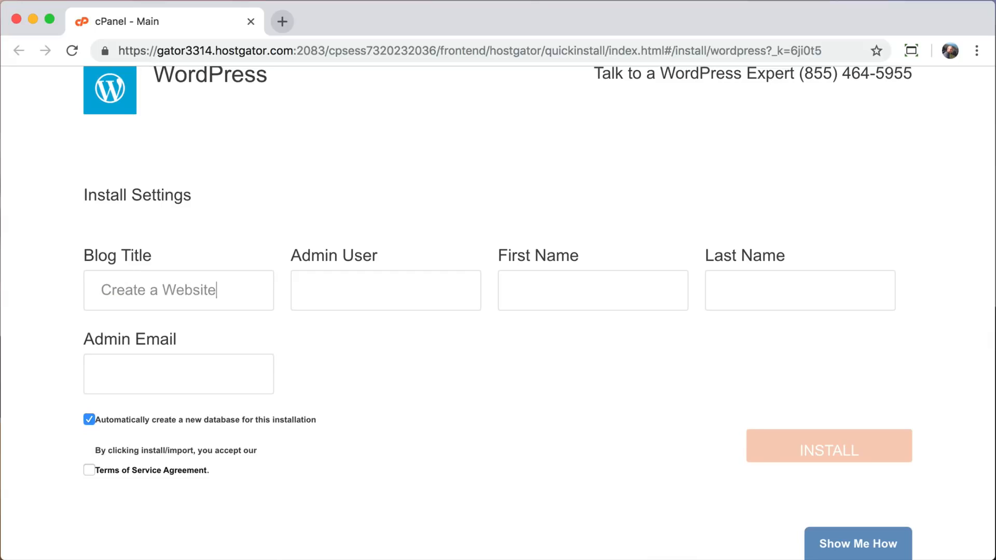
pyautogui.press('Tab')
pyautogui.write('adminTyler')
# Enter the administrator's first name, last name and email address in the install settings.
pyautogui.press('Tab')
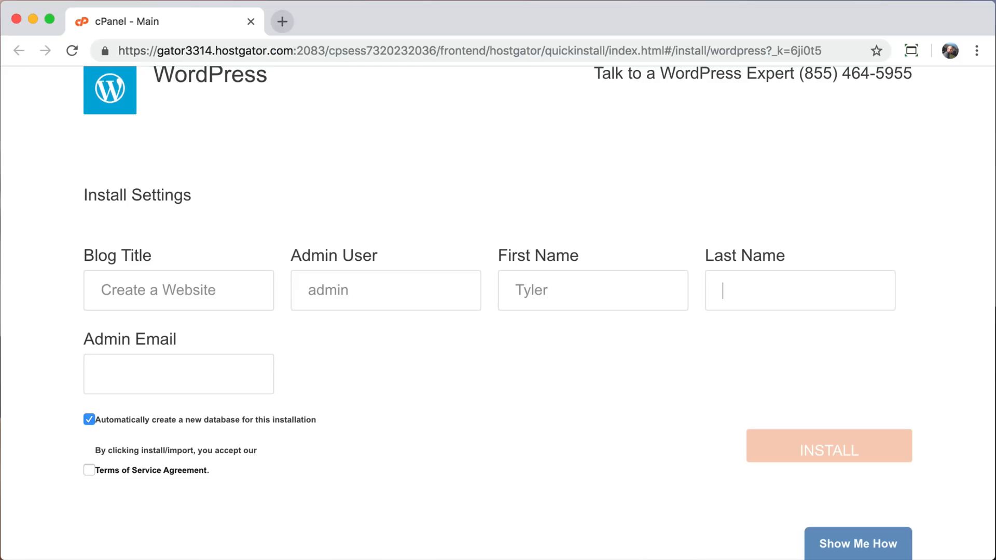
pyautogui.write('Moore')
pyautogui.press('Tab')
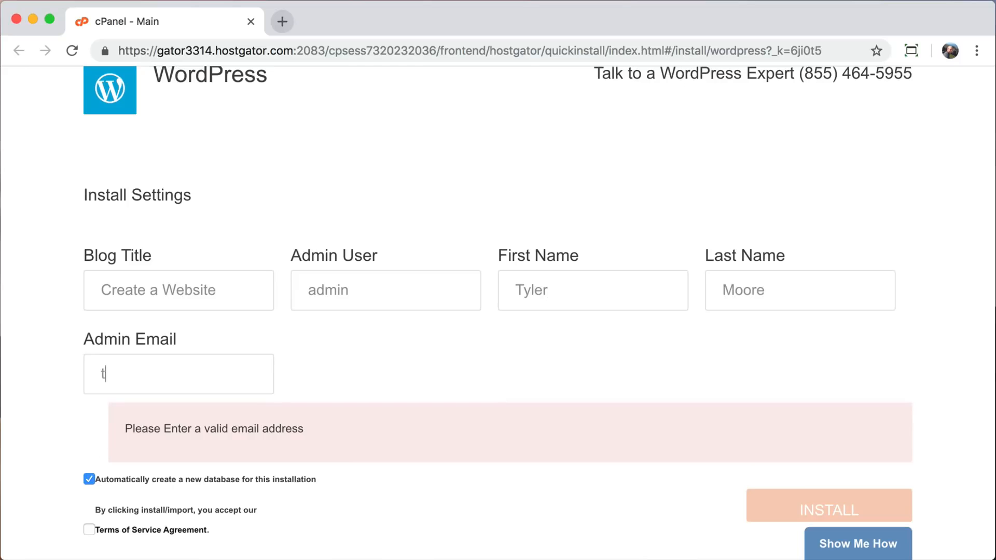
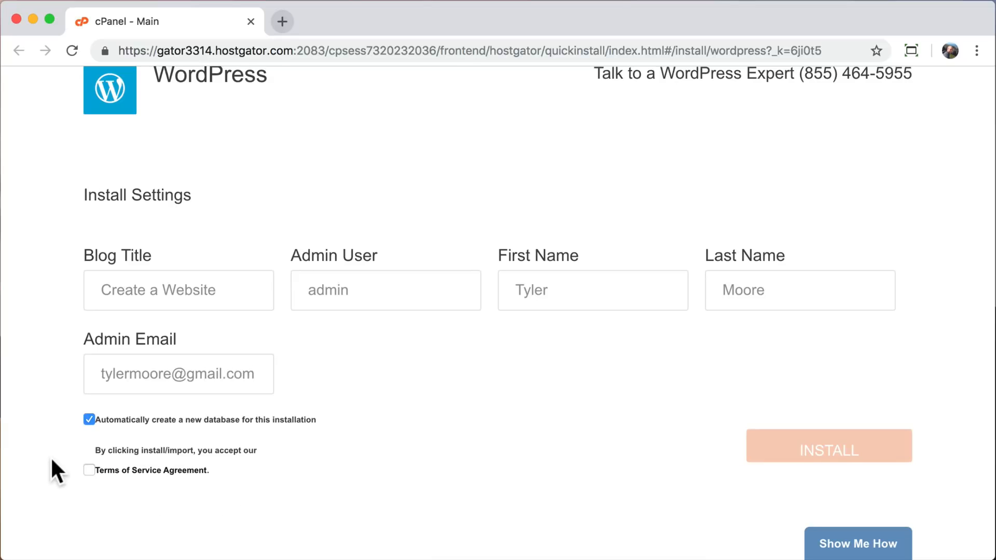
# Accept the Terms of Service Agreement and install WordPress on the domain.
pyautogui.click(89, 470)
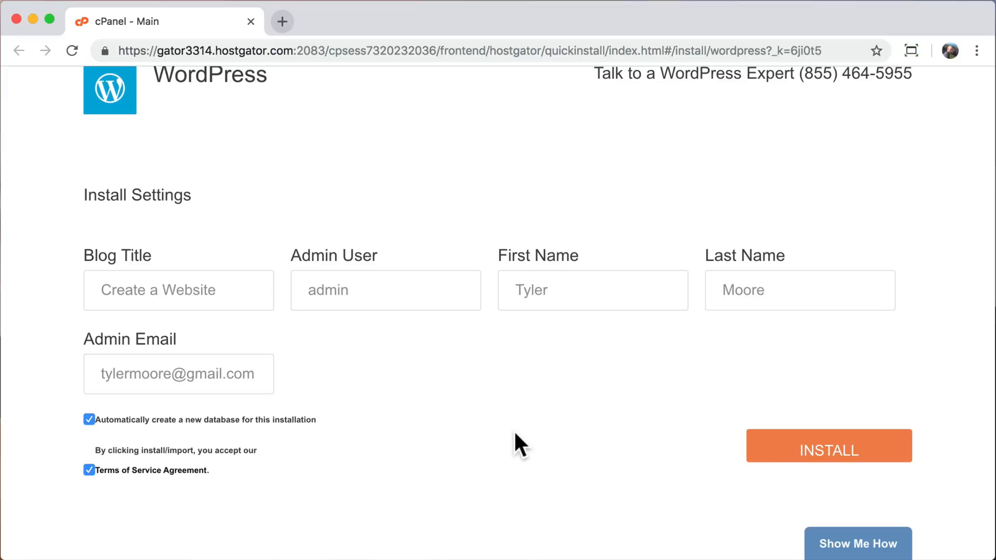
pyautogui.click(808, 455)
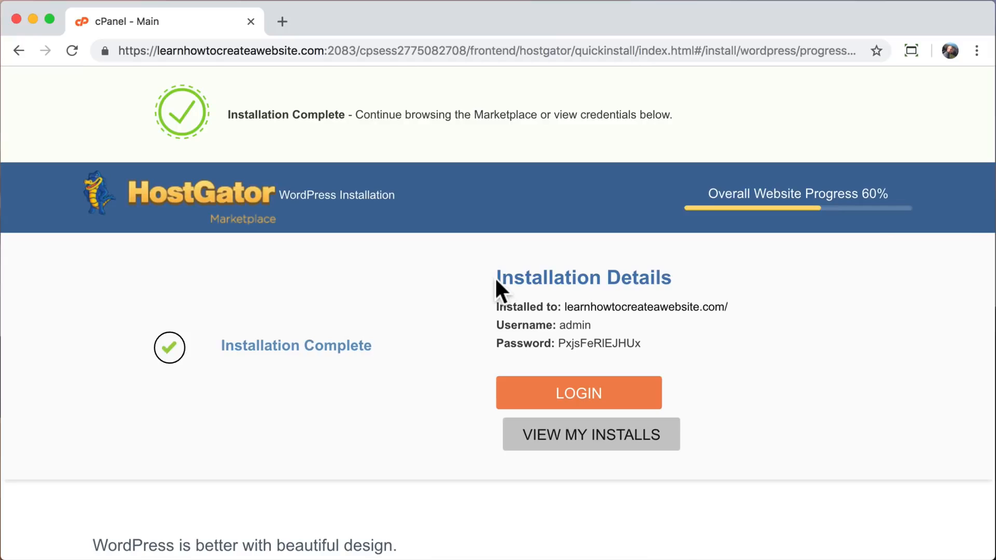
# Copy the installation details containing the site address, username and password.
pyautogui.moveTo(496, 279); pyautogui.dragTo(682, 274)
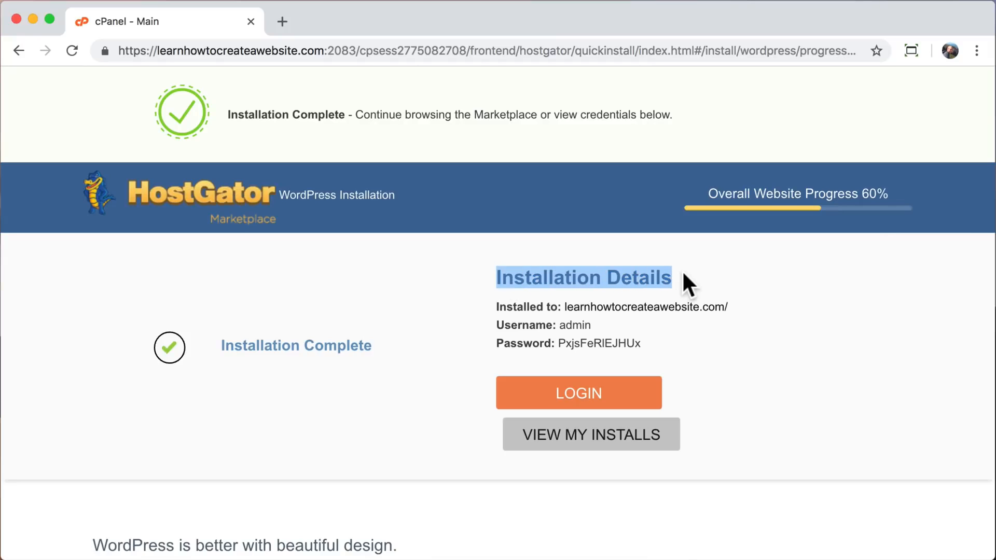
pyautogui.click(705, 280)
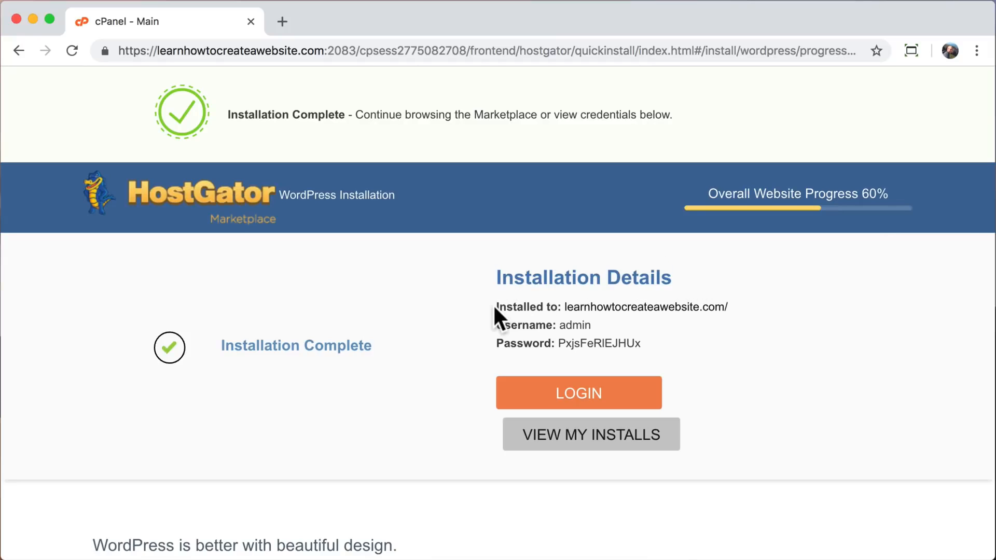
pyautogui.moveTo(495, 307); pyautogui.dragTo(677, 351)
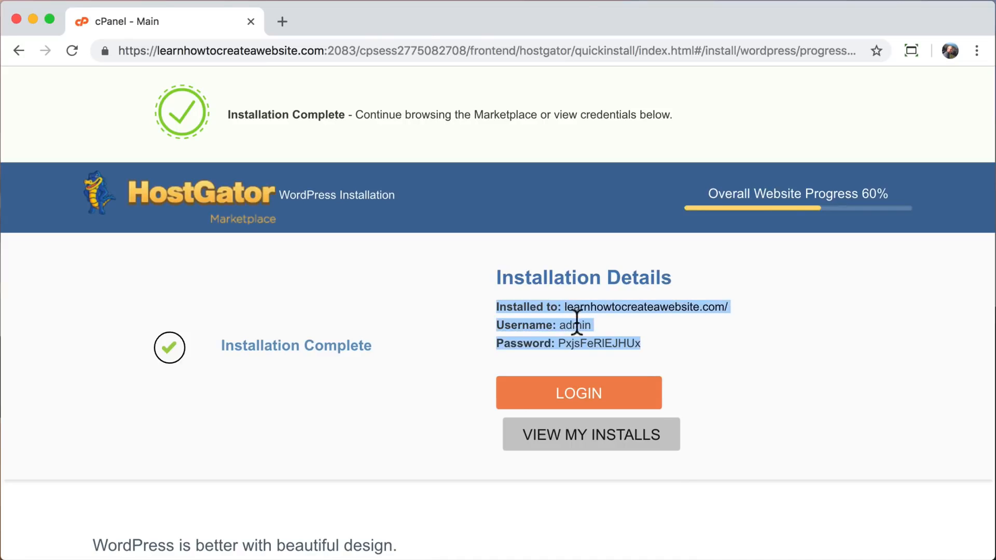
pyautogui.rightClick(535, 306)
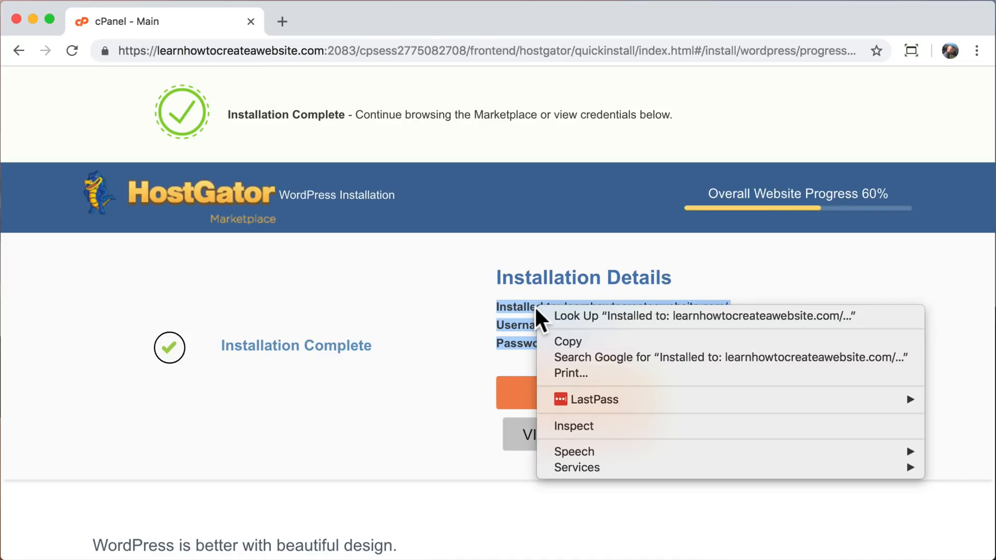
pyautogui.click(572, 339)
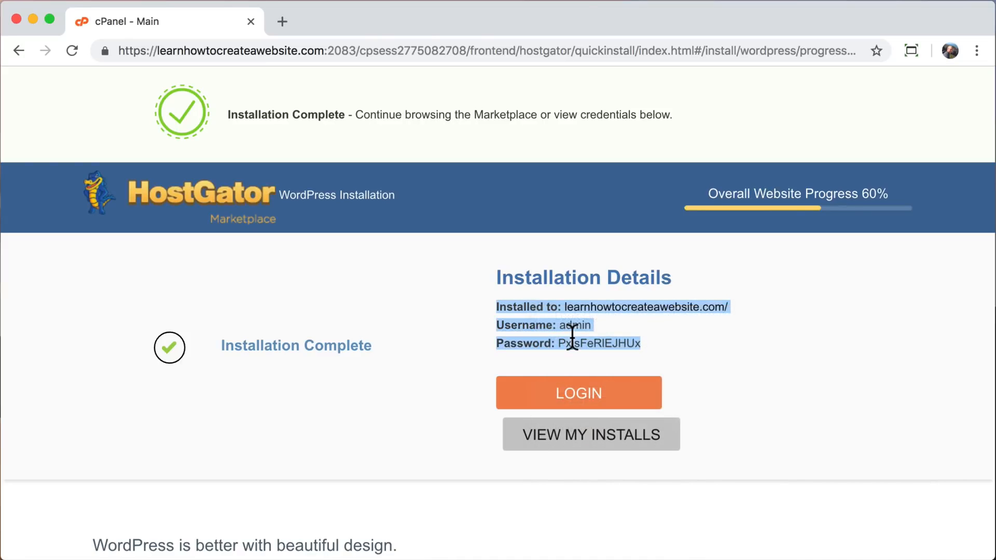
pyautogui.click(664, 341)
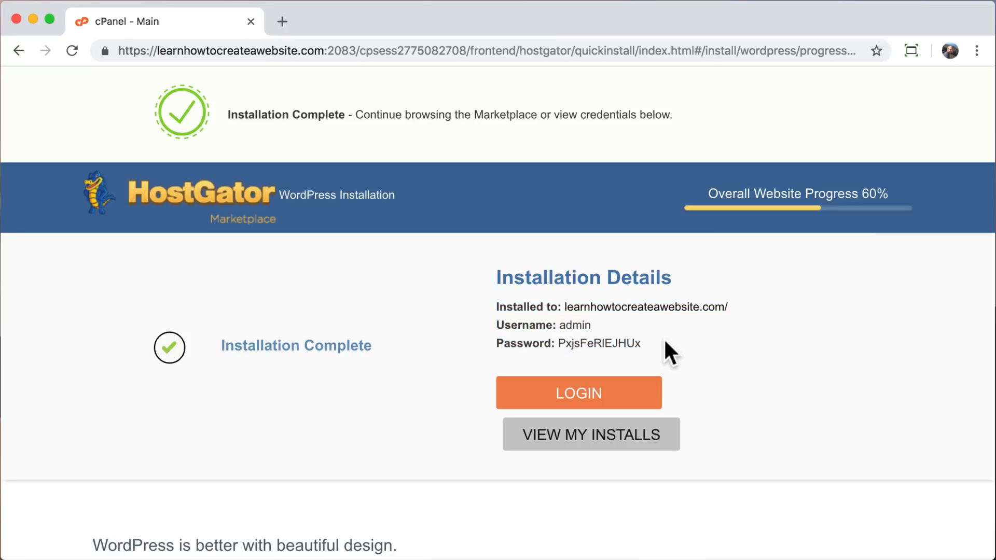
# Try to open the copied address of the installed site in a new browser tab, and close that tab.
pyautogui.moveTo(563, 307); pyautogui.dragTo(723, 308)
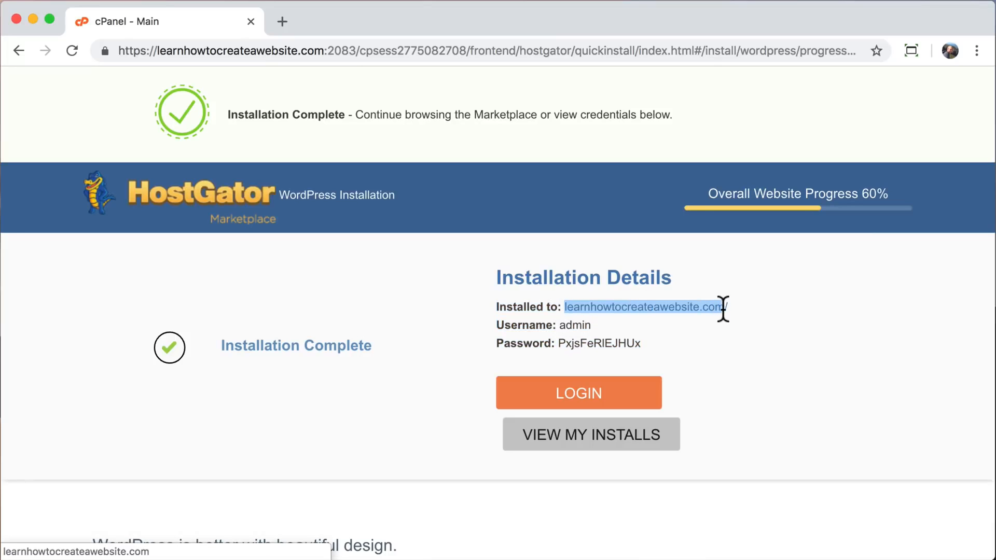
pyautogui.click(282, 21)
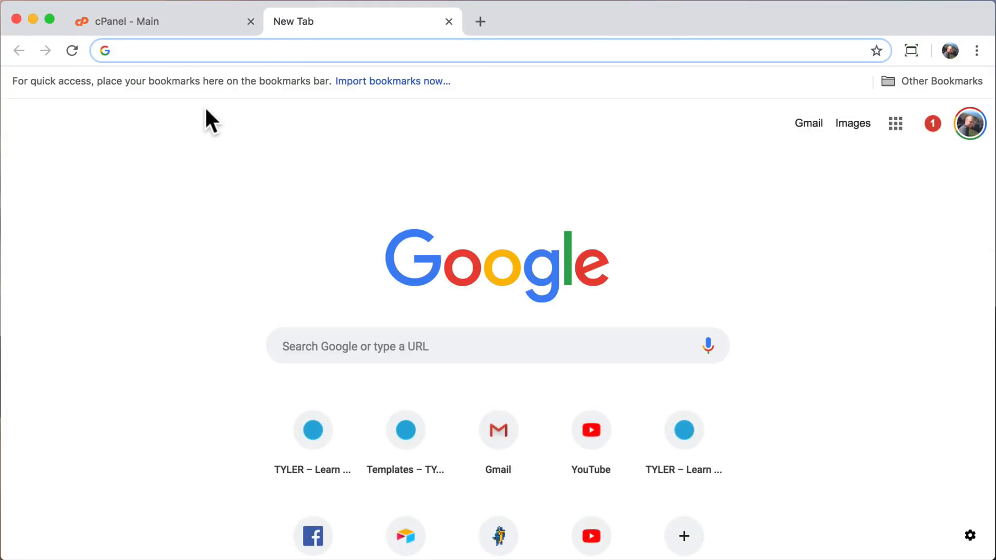
pyautogui.press('super+v')
pyautogui.press('Return')
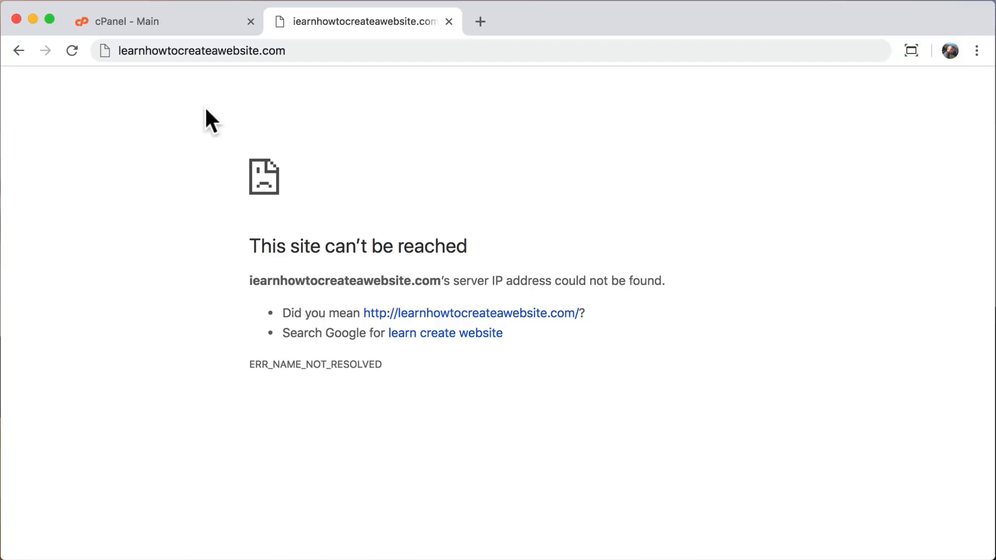
pyautogui.moveTo(250, 243); pyautogui.dragTo(556, 369)
pyautogui.click(447, 23)
pyautogui.click(422, 351)
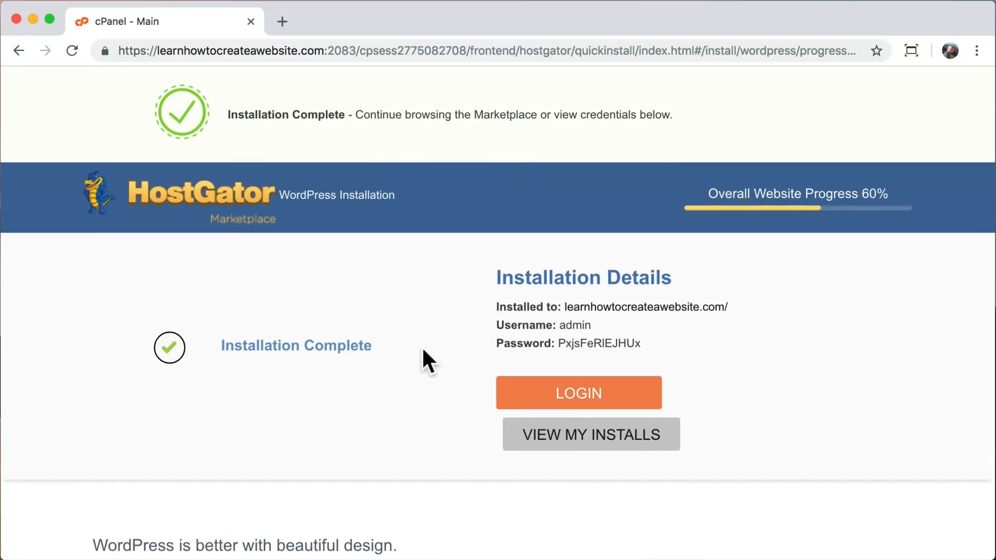
# Open learnhowtocreateawebsite.com in a new browser tab and examine the page's heading.
pyautogui.click(282, 21)
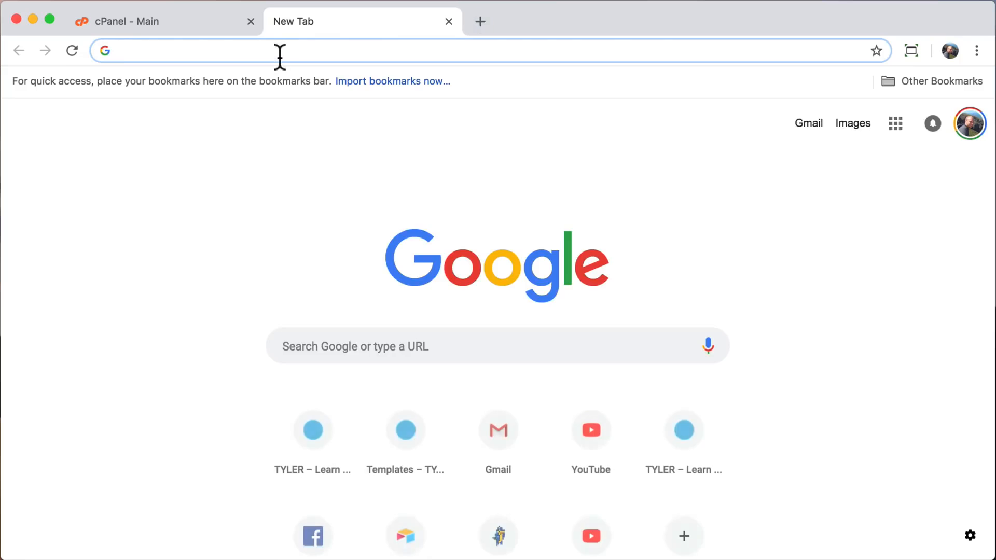
pyautogui.write('learnhowtocreateawebsite.com')
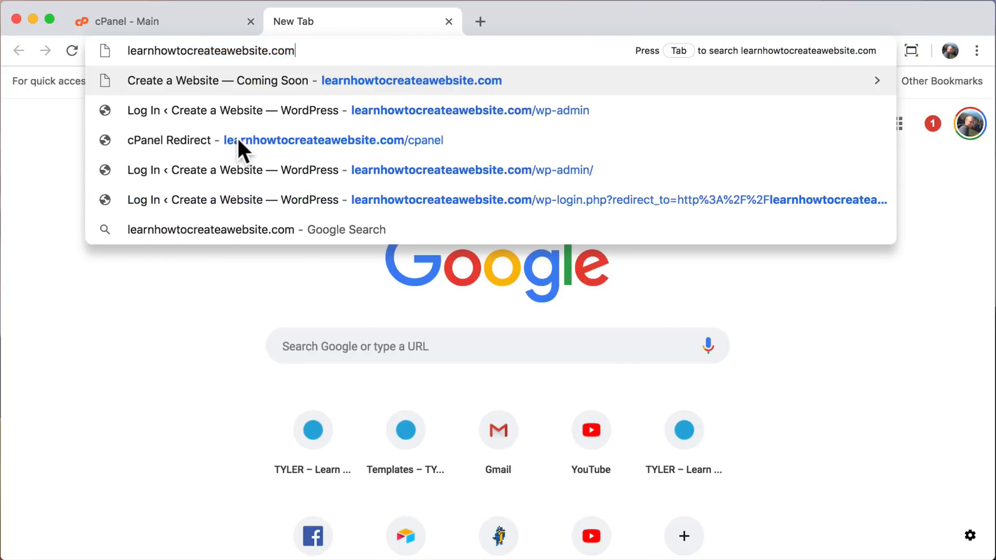
pyautogui.press('Return')
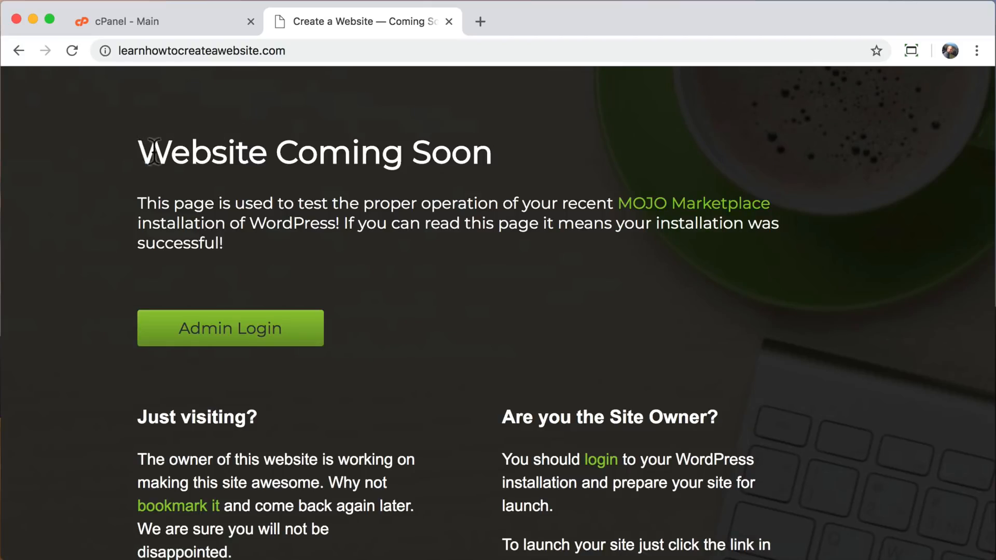
pyautogui.moveTo(137, 151); pyautogui.dragTo(485, 162)
pyautogui.click(485, 162)
# Open the site's WordPress login page at learnhowtocreateawebsite.com/wp-admin.
pyautogui.click(344, 52)
pyautogui.click(344, 52)
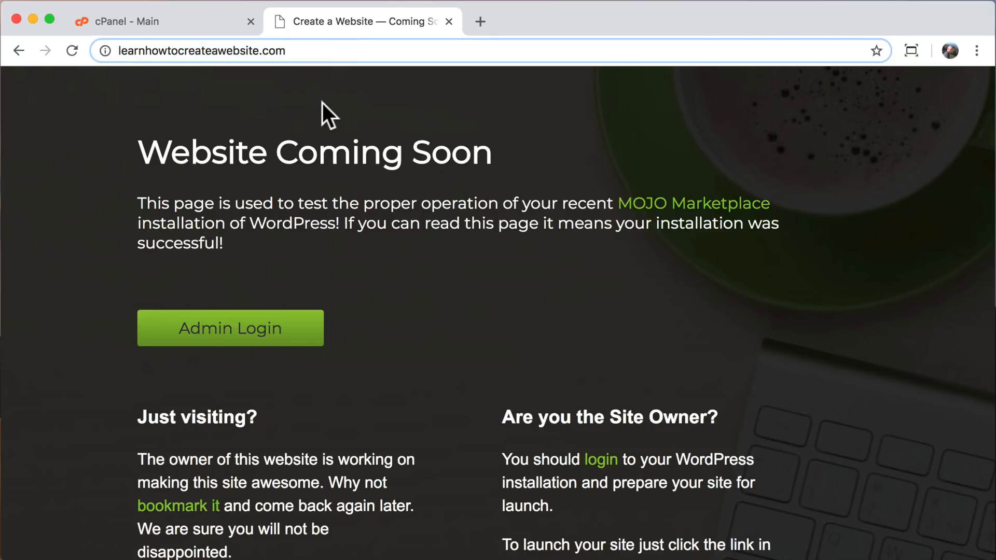
pyautogui.write('/wp-admin')
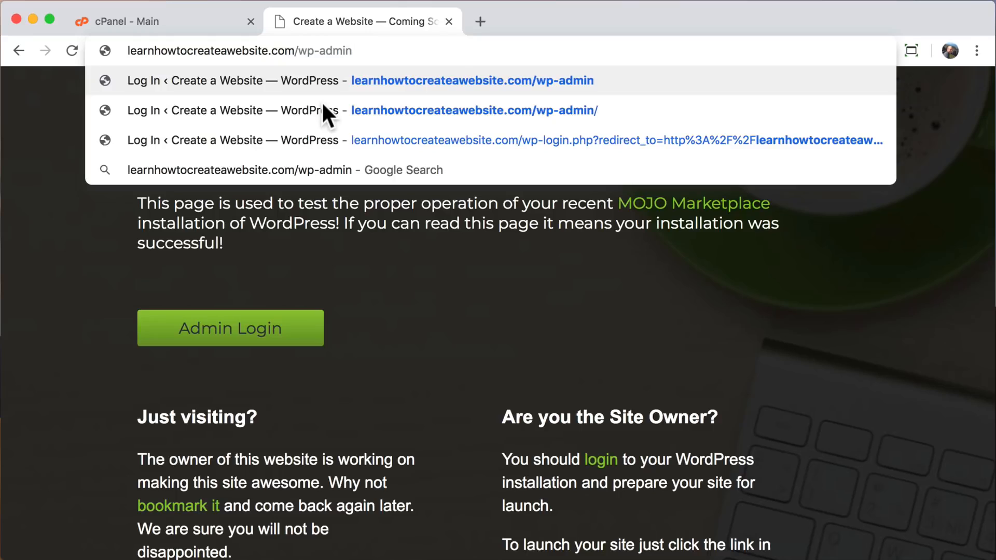
pyautogui.press('Return')
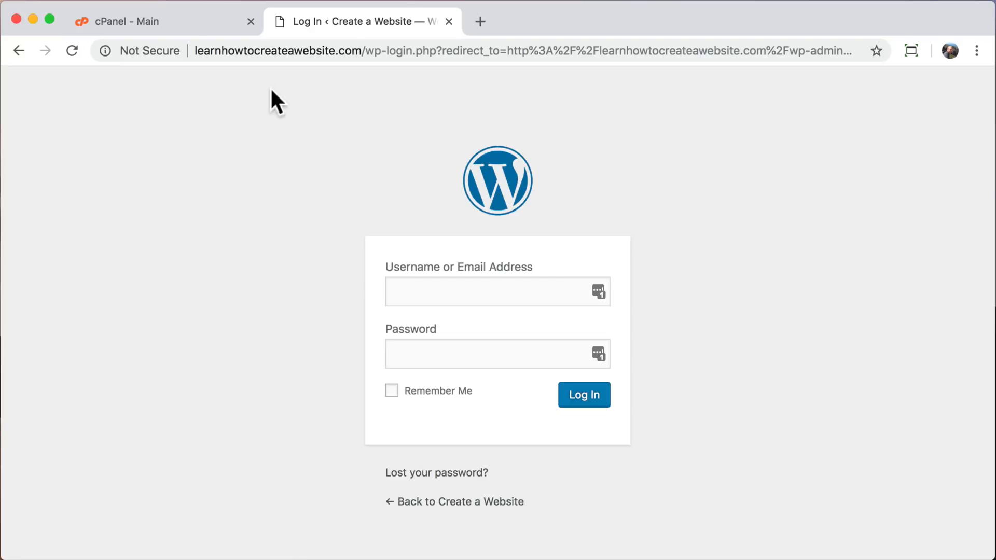
# Go back to the cPanel installation details and copy only the WordPress admin password.
pyautogui.click(198, 28)
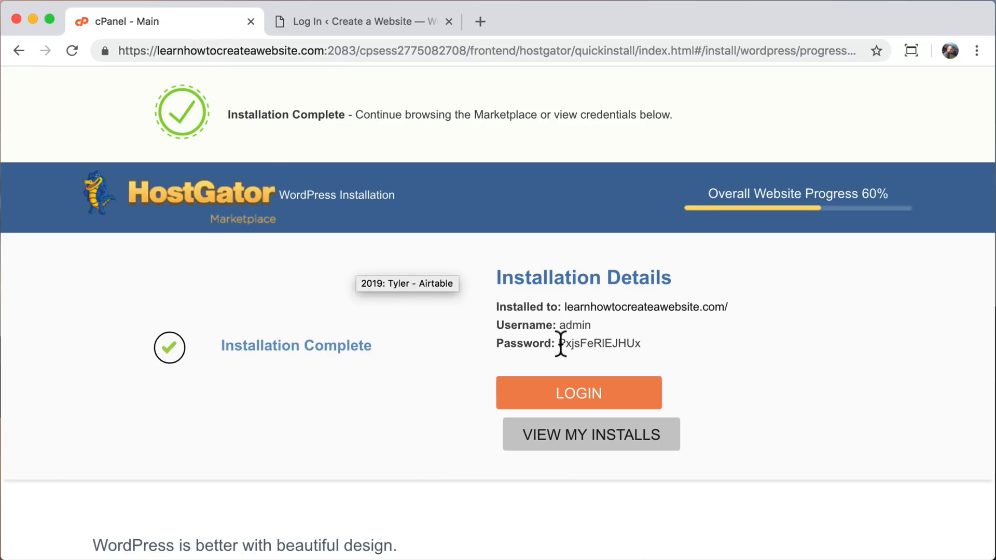
pyautogui.moveTo(559, 343); pyautogui.dragTo(646, 344)
pyautogui.rightClick(616, 343)
pyautogui.click(646, 372)
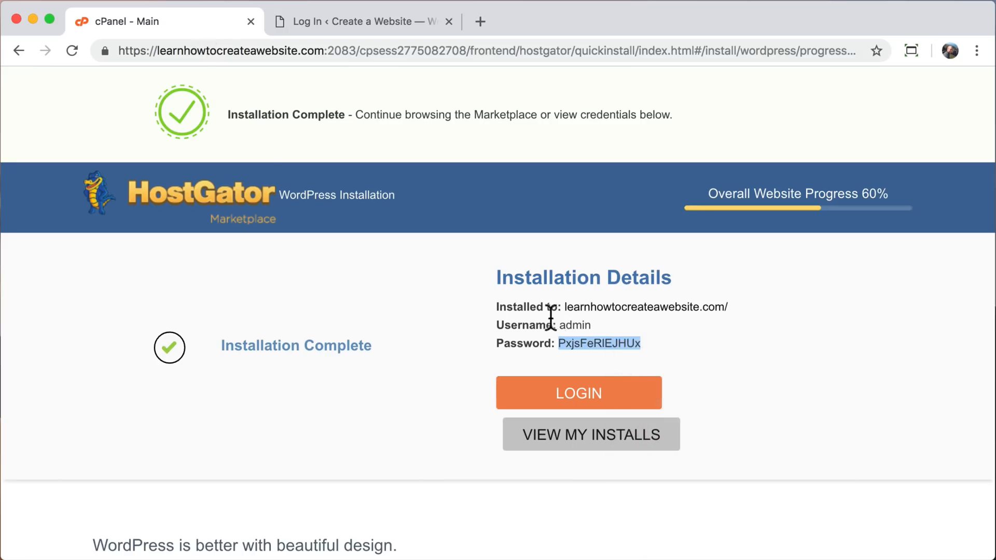
# Log in to WordPress as admin with the copied account password, and close the cPanel tab.
pyautogui.click(363, 26)
pyautogui.click(430, 291)
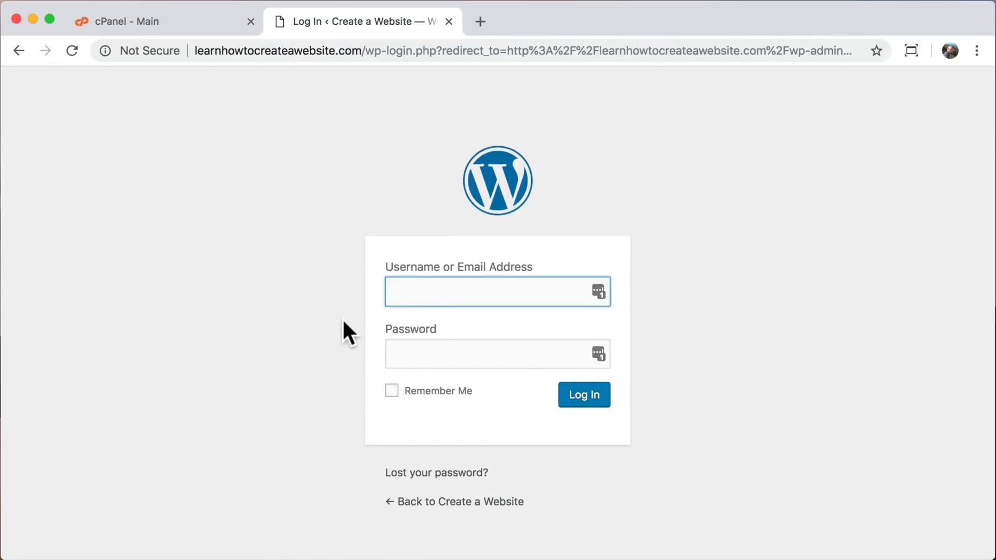
pyautogui.write('admin')
pyautogui.press('Tab')
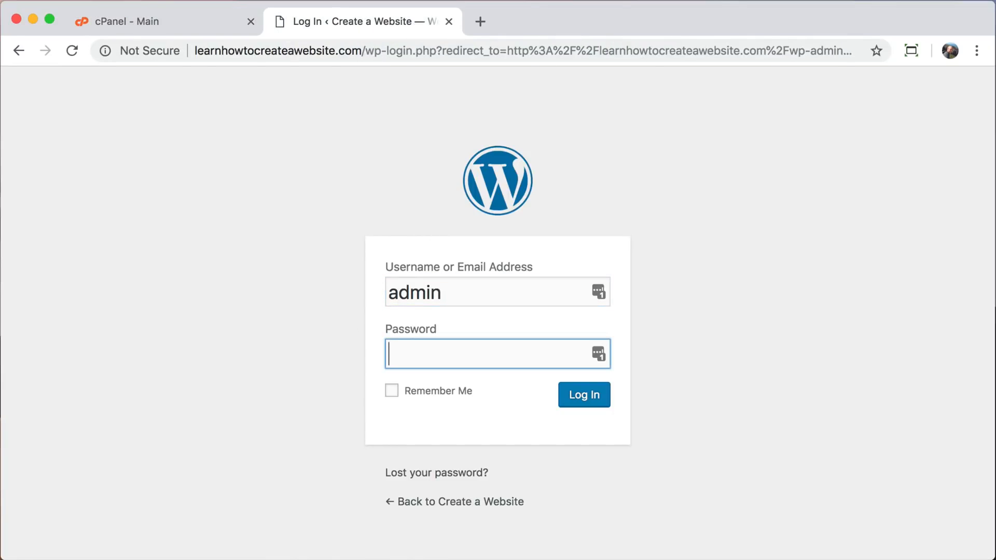
pyautogui.rightClick(415, 353)
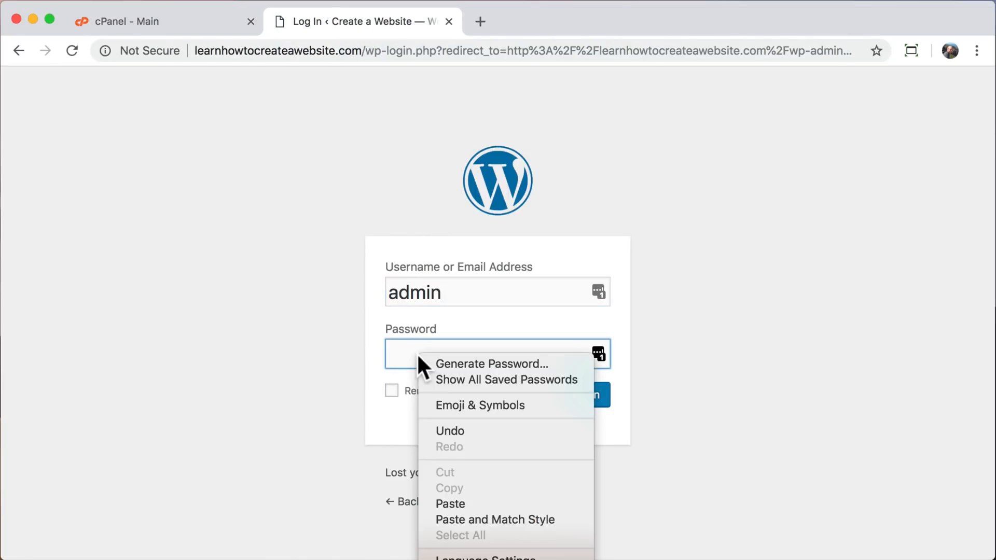
pyautogui.click(463, 502)
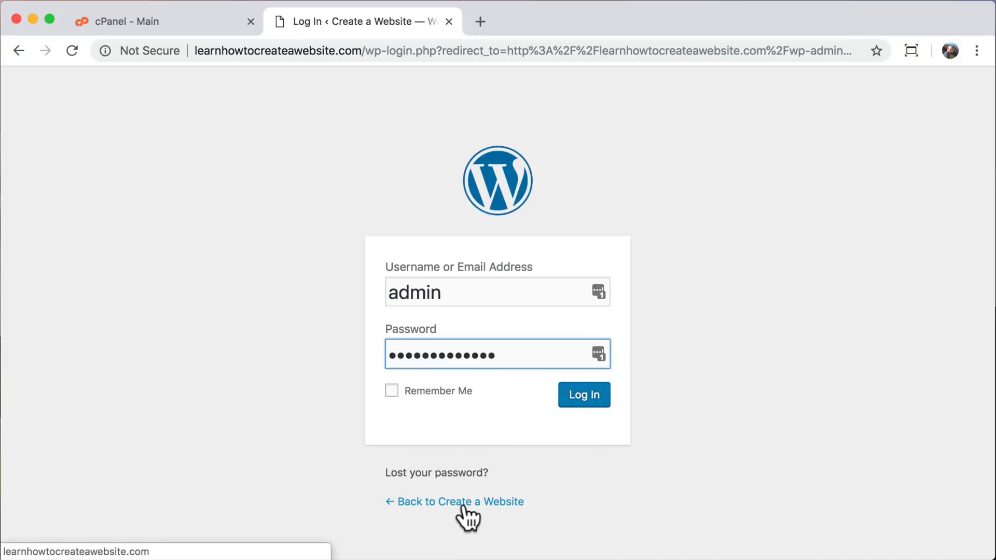
pyautogui.click(590, 399)
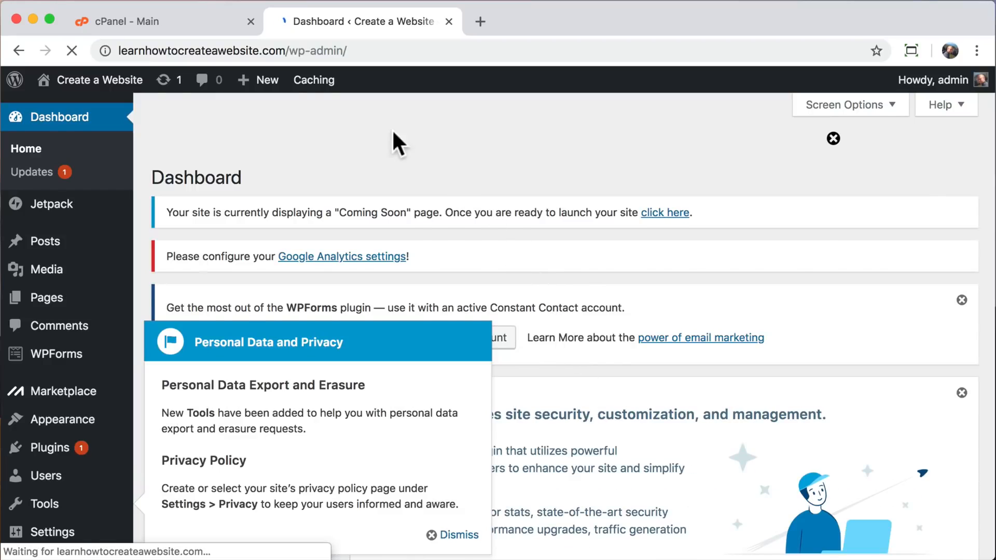
pyautogui.click(251, 22)
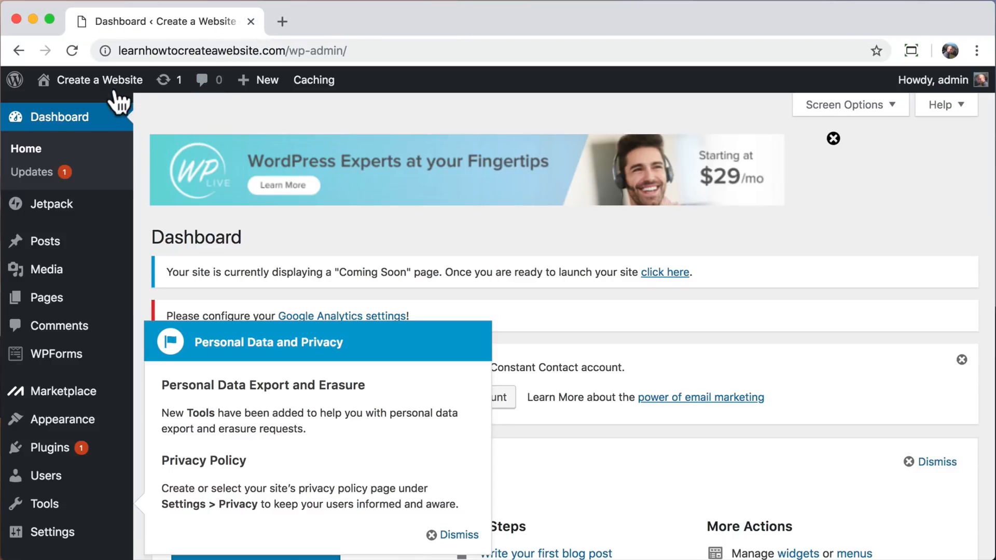
# Visit the live site from the dashboard and look over its home page from header to footer.
pyautogui.click(110, 115)
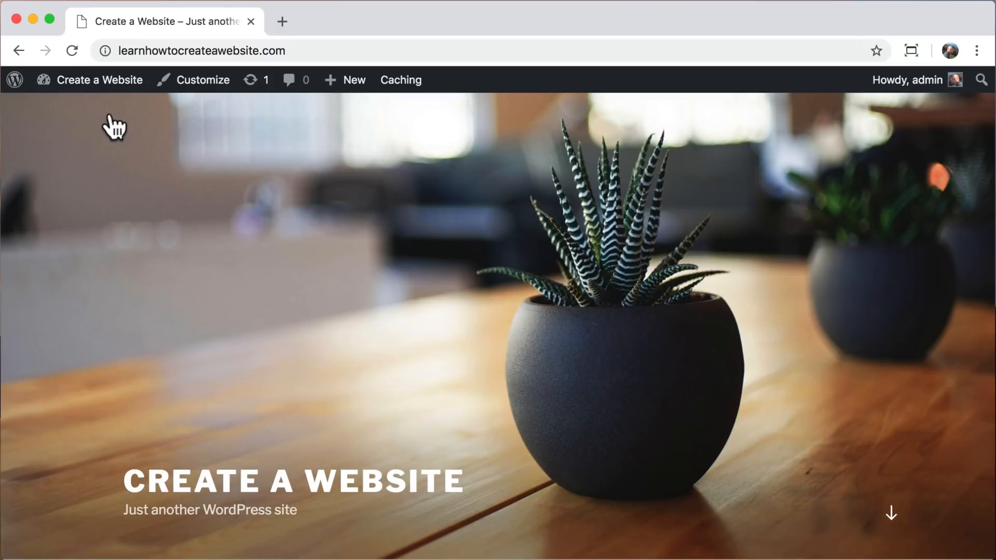
pyautogui.scroll(-9, 113, 127)
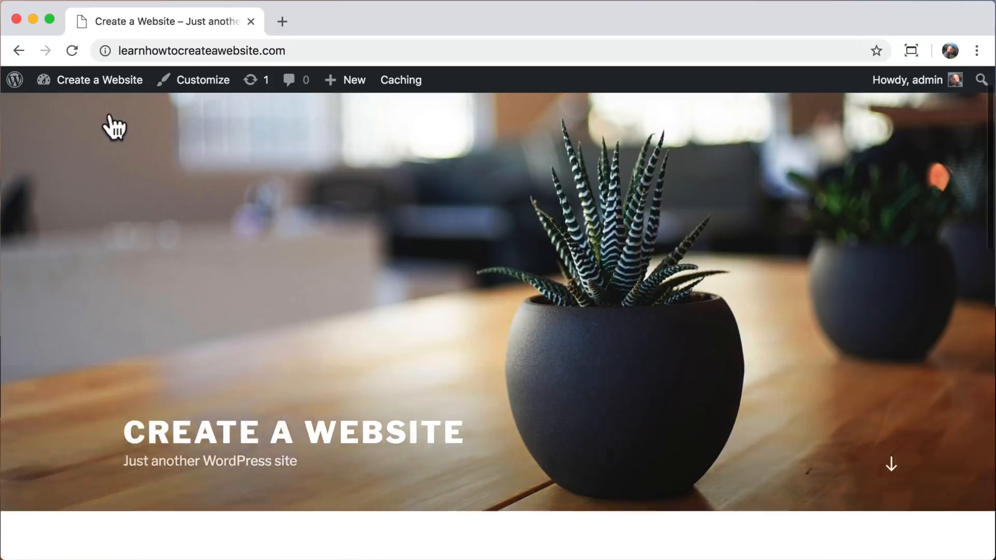
pyautogui.scroll(-10, 113, 127)
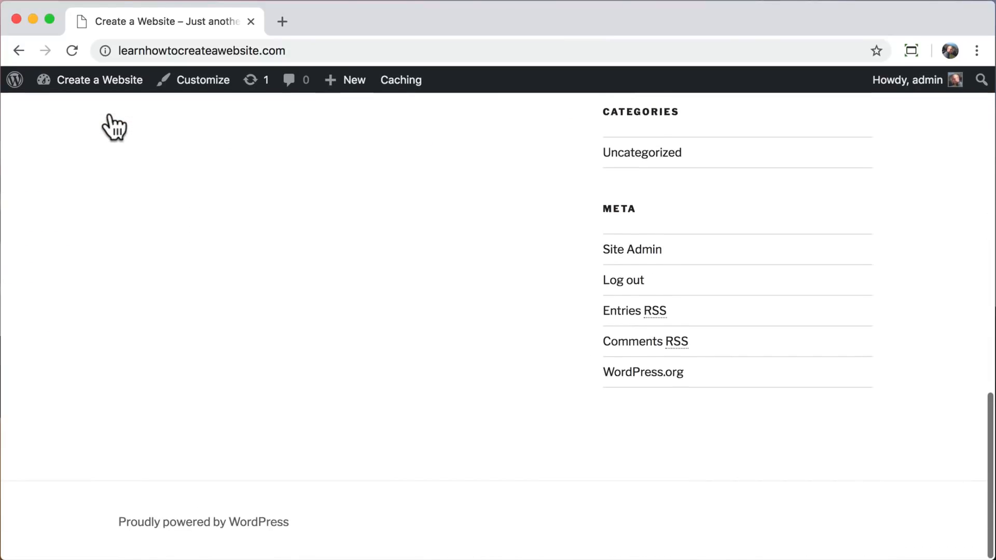
pyautogui.scroll(15, 113, 127)
pyautogui.scroll(5, 113, 127)
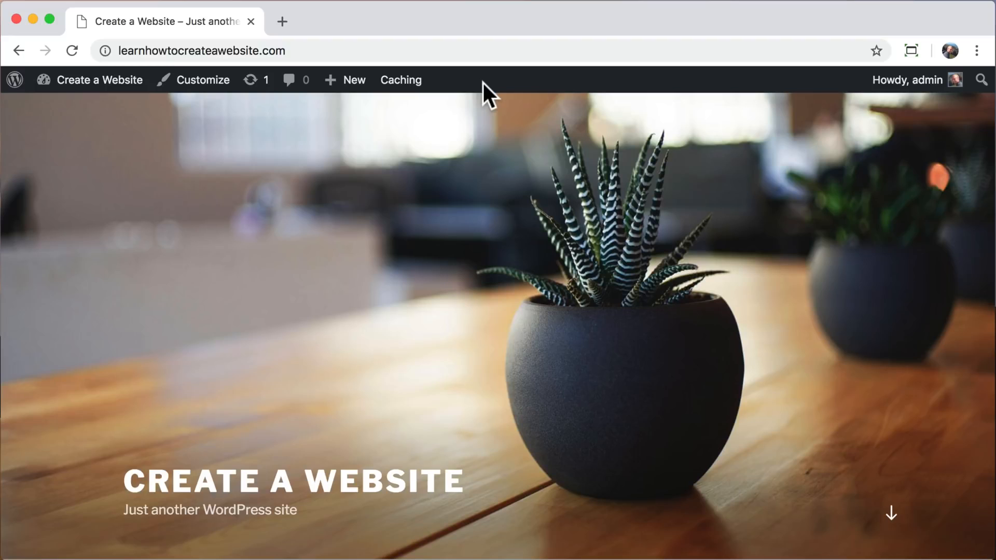
# Return to the WordPress dashboard and open the admin user's profile for editing.
pyautogui.moveTo(83, 85)
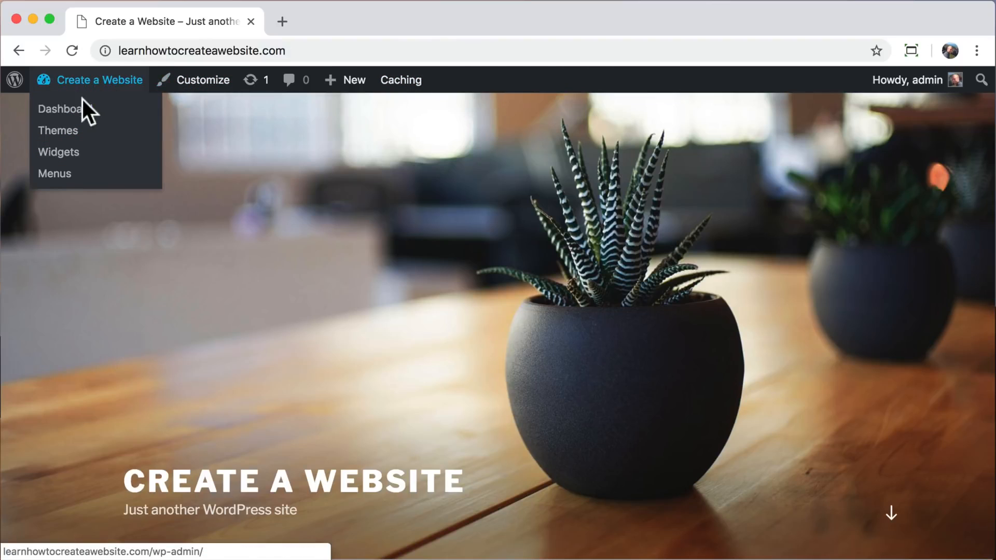
pyautogui.click(44, 111)
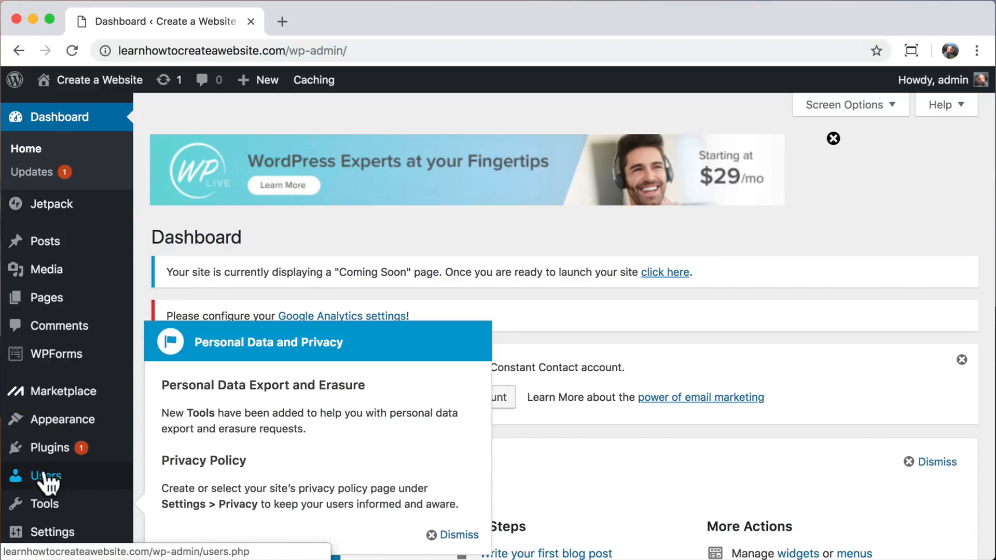
pyautogui.click(46, 477)
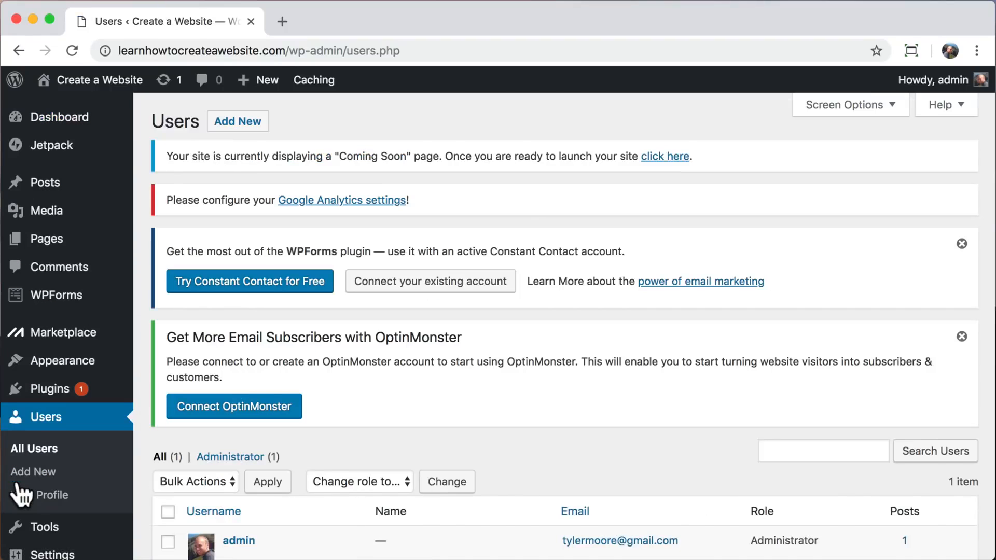
pyautogui.scroll(-3, 142, 440)
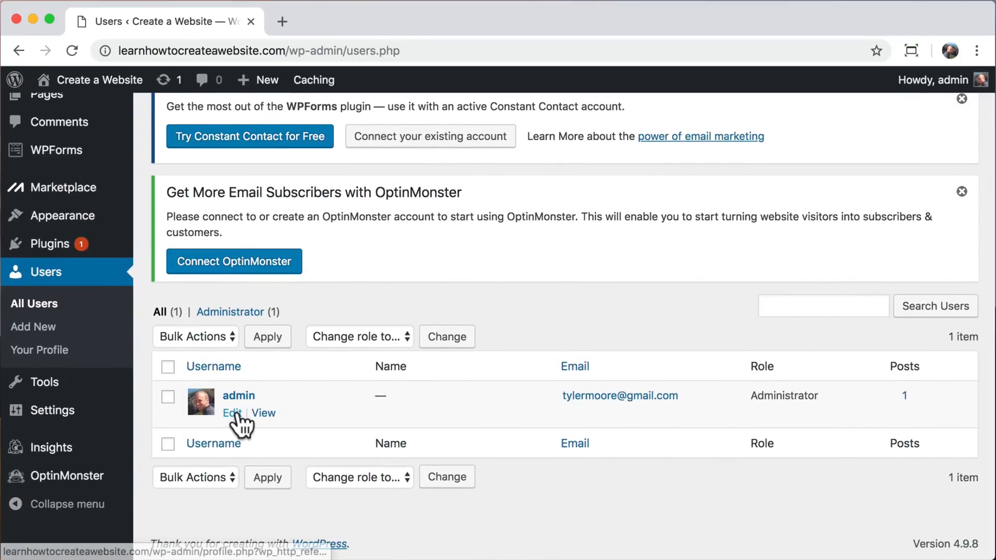
pyautogui.click(233, 413)
# Replace the admin account's password with a custom hidden new password and update the profile.
pyautogui.scroll(-10, 240, 426)
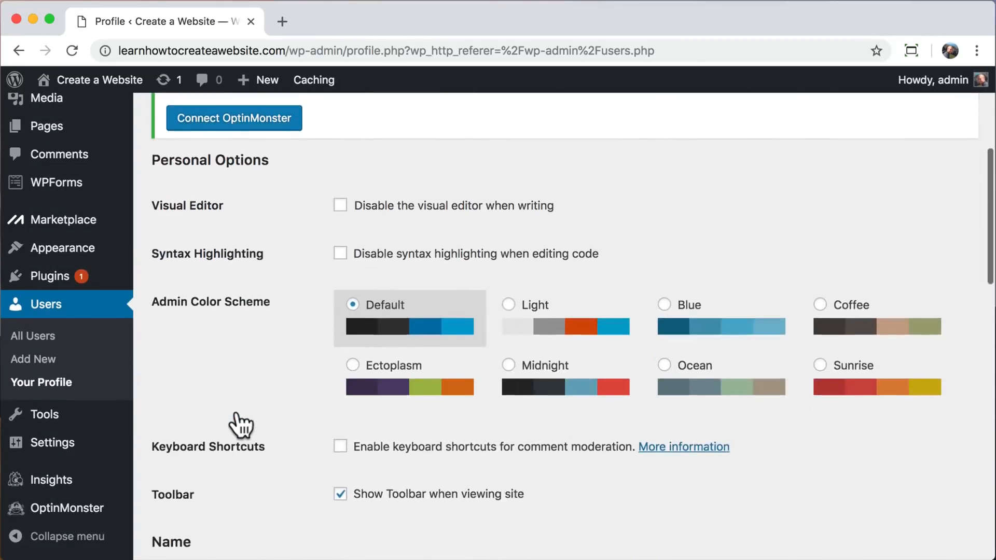
pyautogui.scroll(-1, 240, 425)
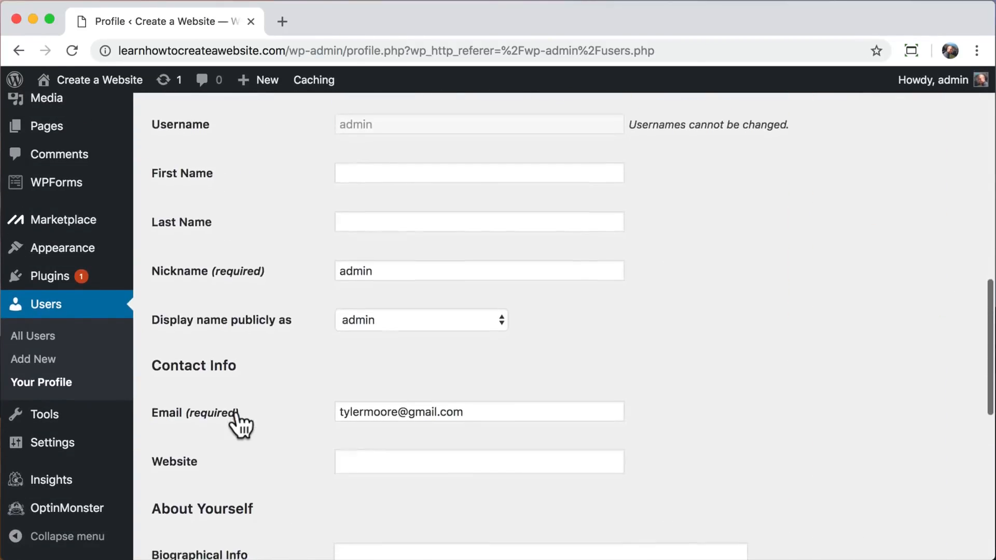
pyautogui.scroll(-9, 236, 415)
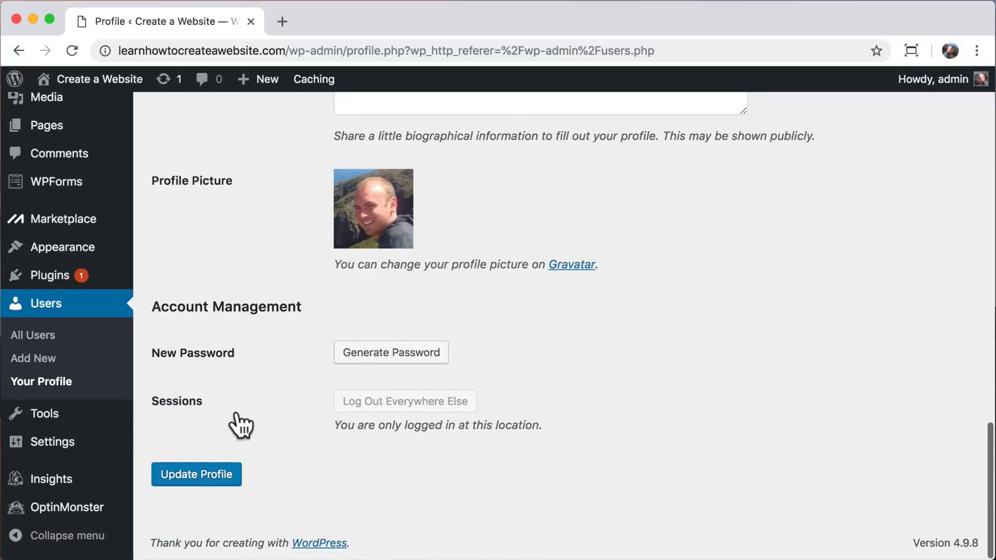
pyautogui.click(371, 354)
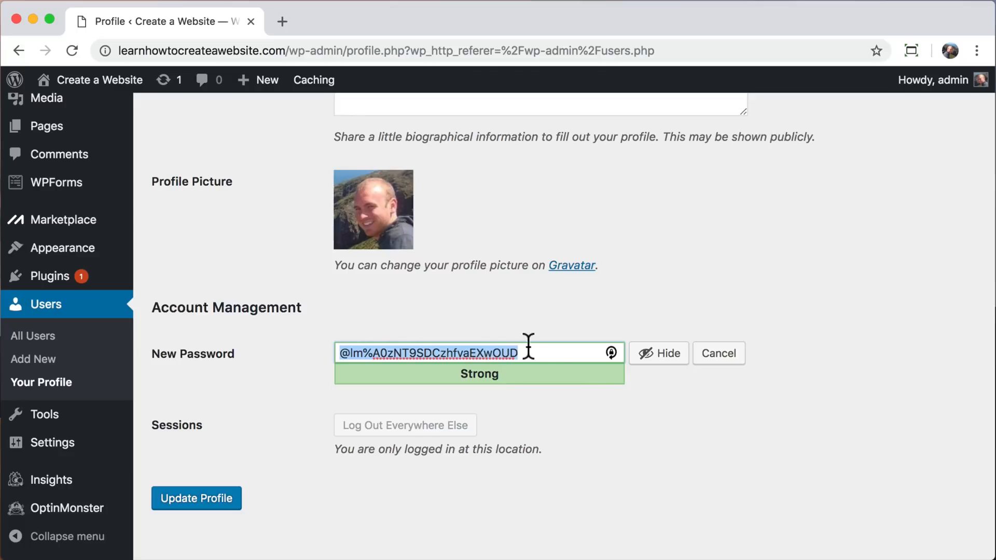
pyautogui.click(662, 355)
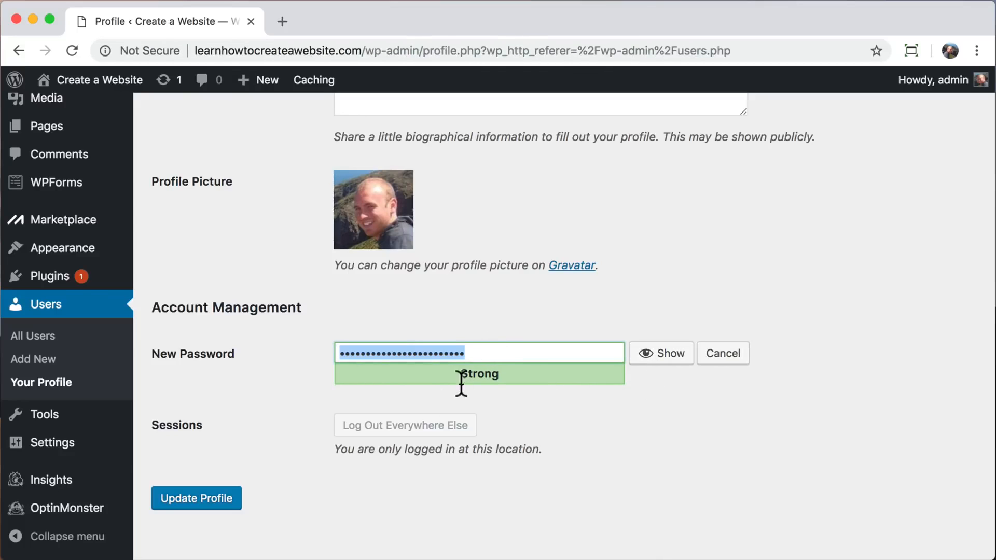
pyautogui.write('•••••••••••••••••••')
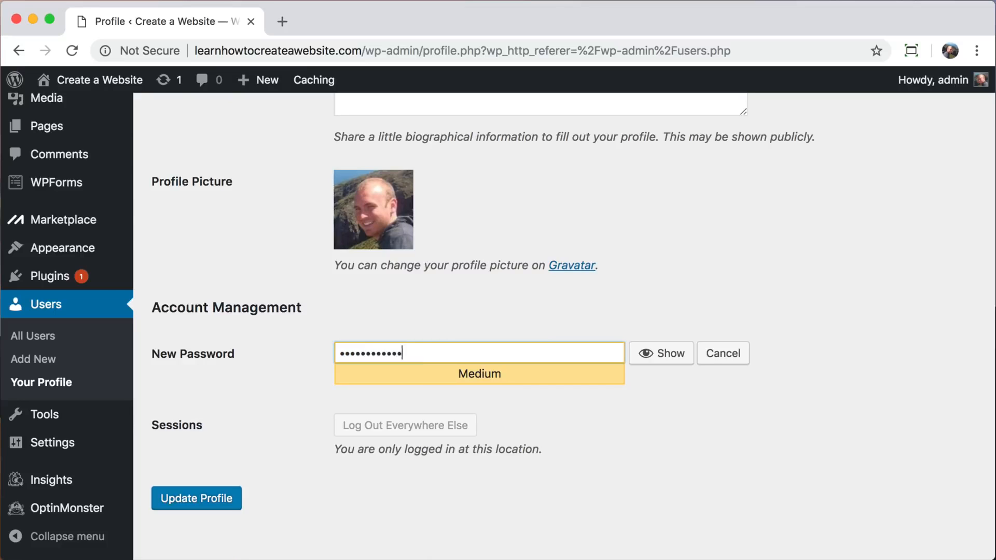
pyautogui.click(187, 501)
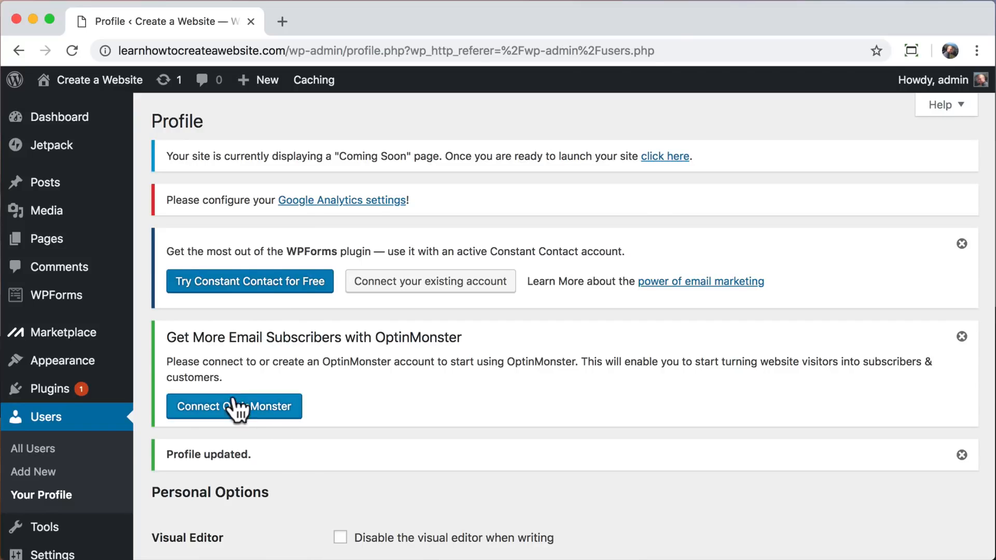
# Deactivate all installed plugins at once with a bulk action.
pyautogui.click(39, 393)
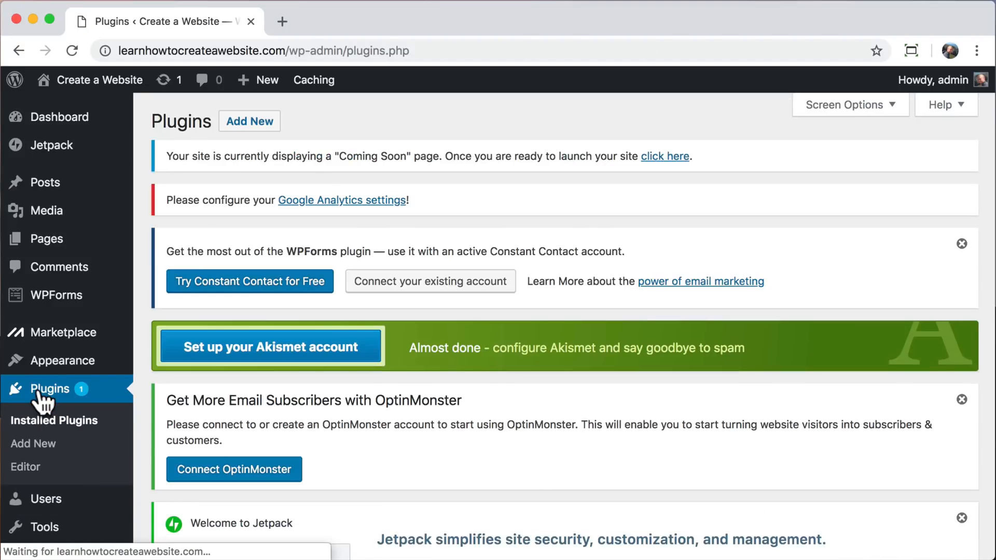
pyautogui.scroll(-10, 143, 377)
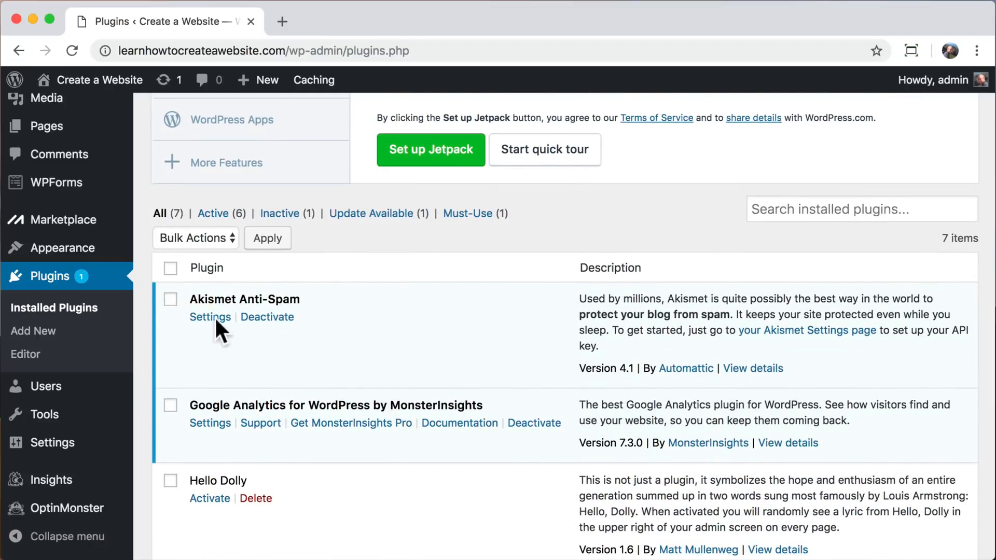
pyautogui.click(172, 268)
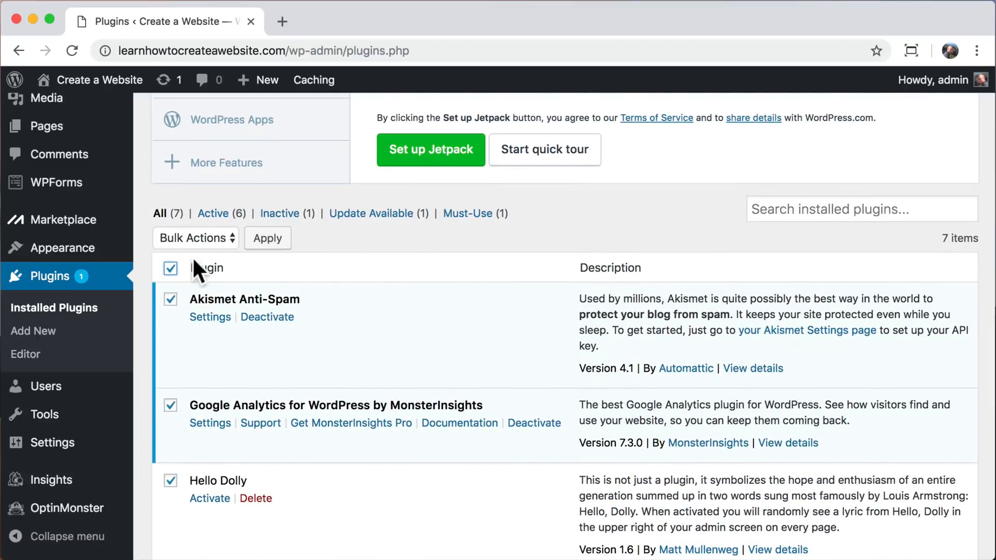
pyautogui.click(219, 237)
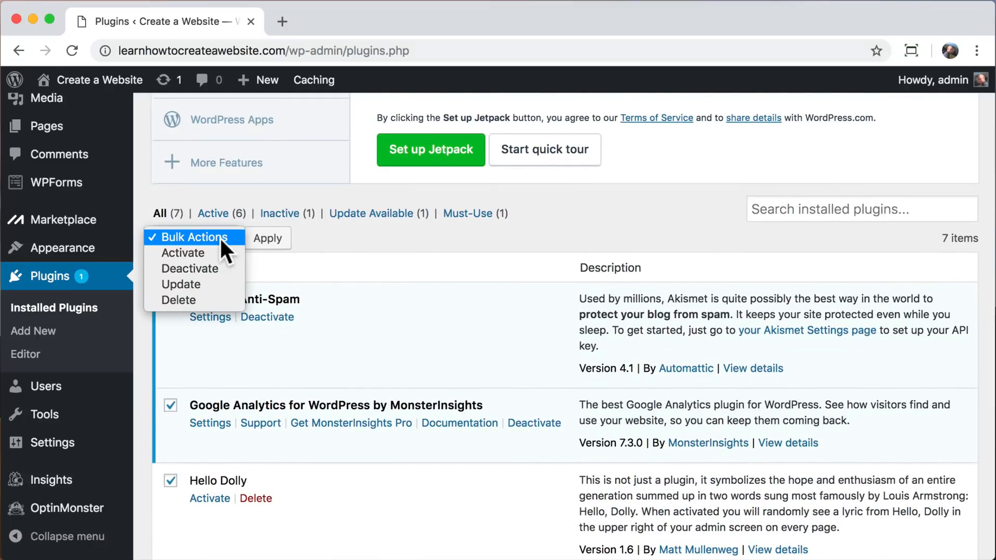
pyautogui.click(210, 268)
pyautogui.click(266, 242)
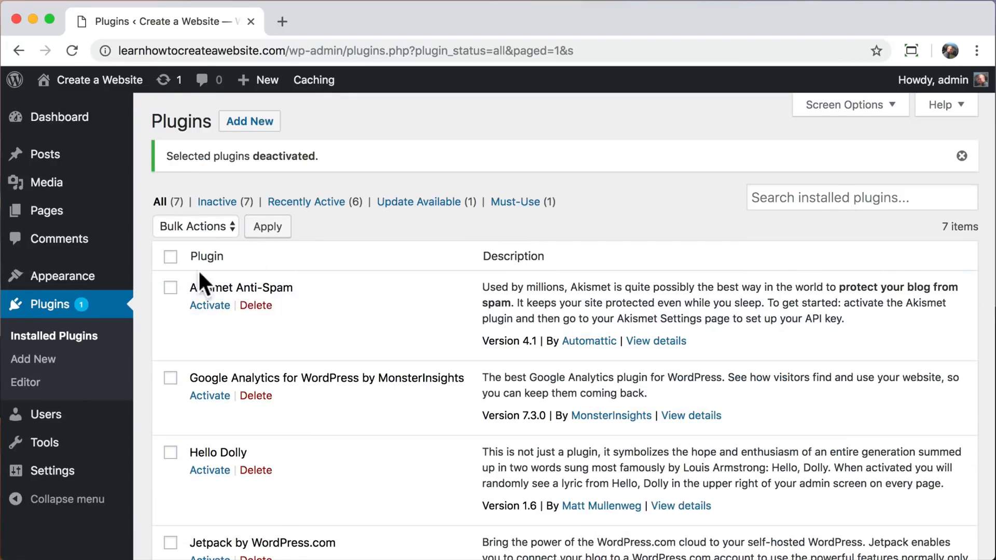
# Delete all the deactivated plugins together with their data.
pyautogui.click(170, 256)
pyautogui.click(220, 228)
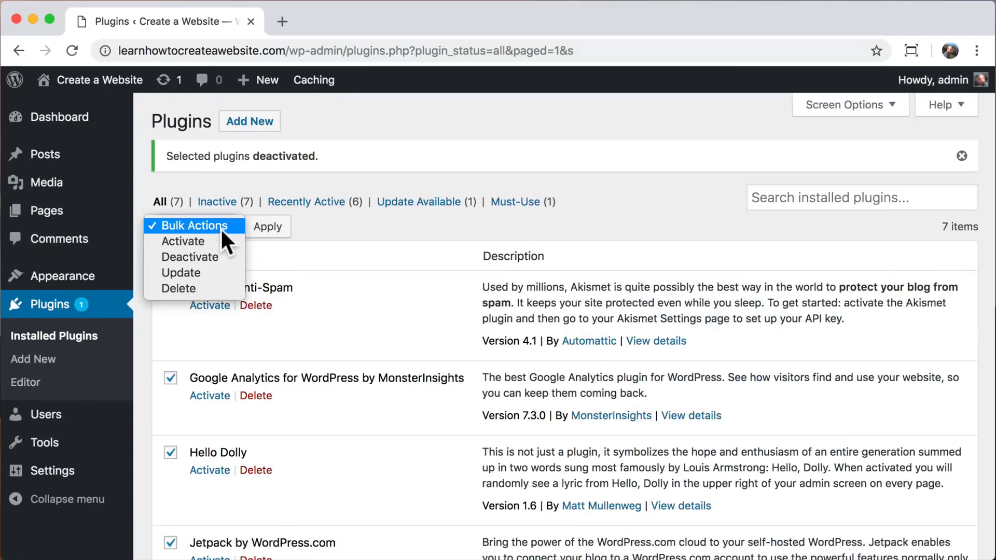
pyautogui.click(198, 288)
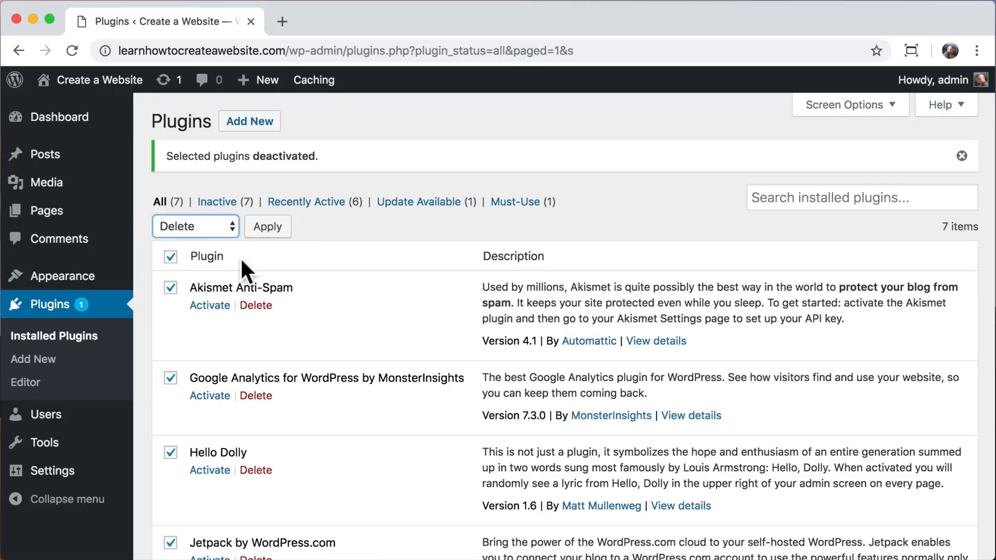
pyautogui.click(272, 228)
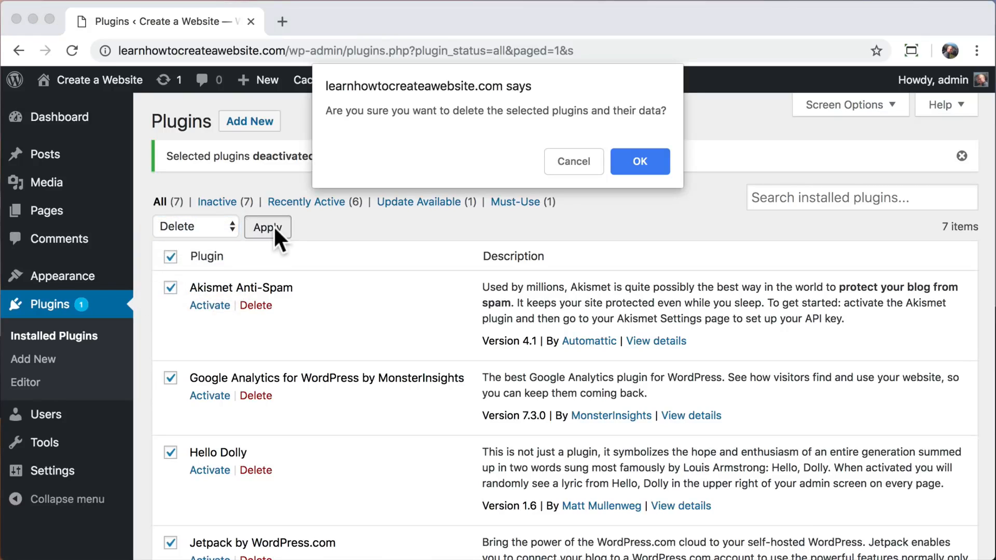
pyautogui.click(646, 159)
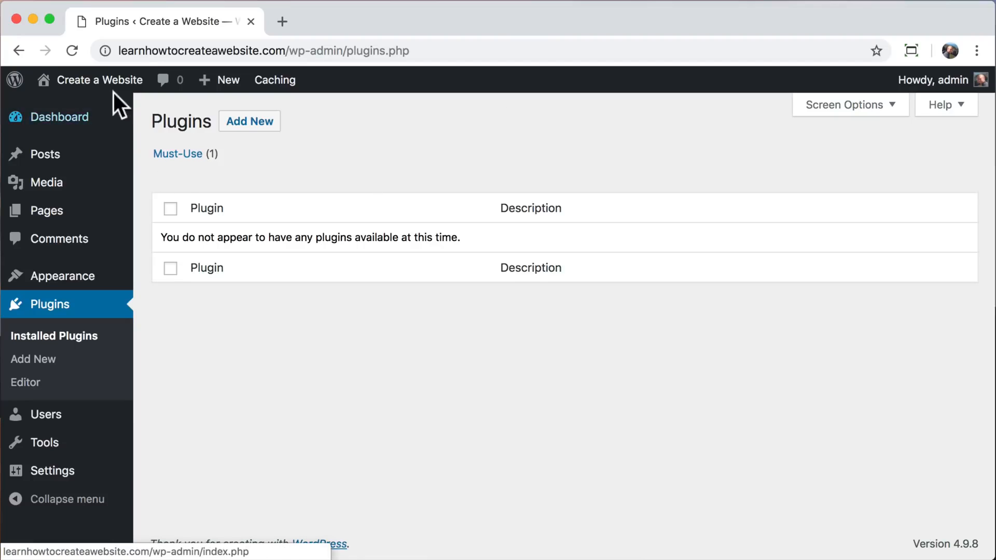
# Visit the live site, open its Hello world! post and examine the part of the post's address after the domain.
pyautogui.moveTo(104, 88)
pyautogui.click(101, 112)
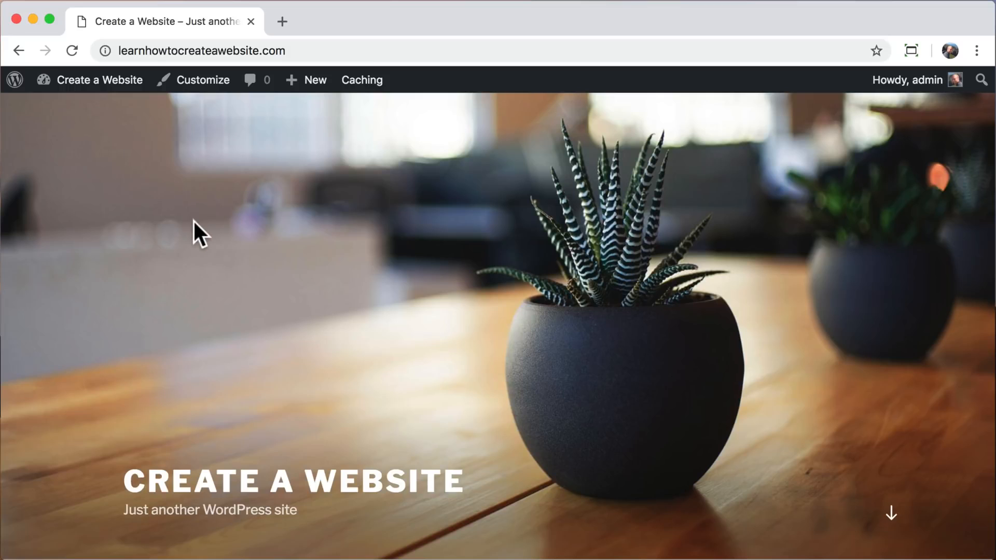
pyautogui.scroll(-10, 193, 219)
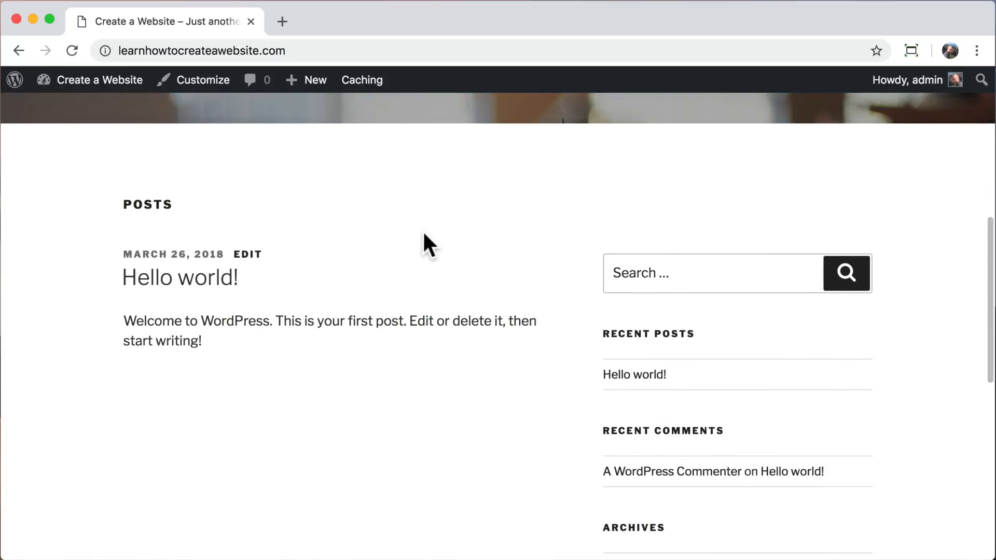
pyautogui.click(647, 375)
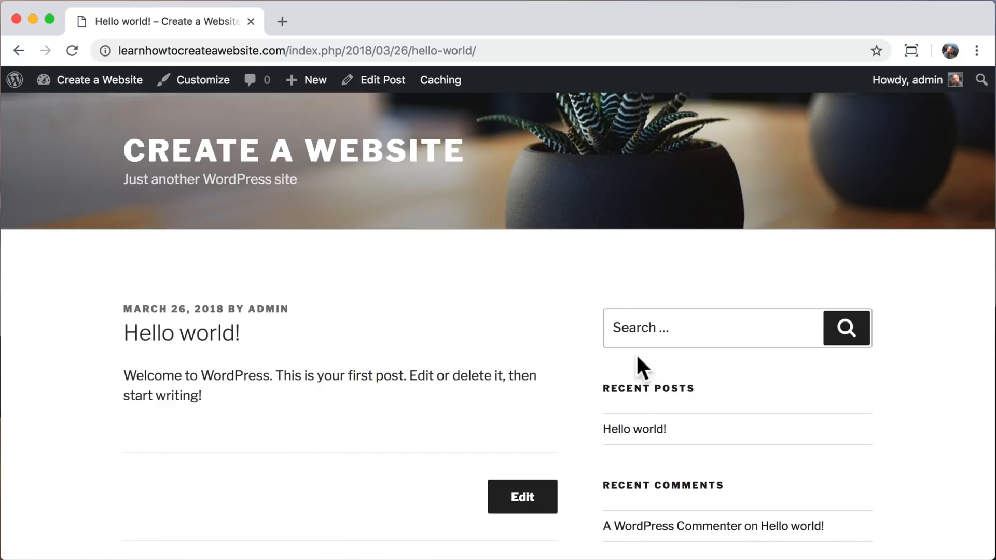
pyautogui.click(286, 50)
pyautogui.moveTo(287, 50); pyautogui.dragTo(497, 50)
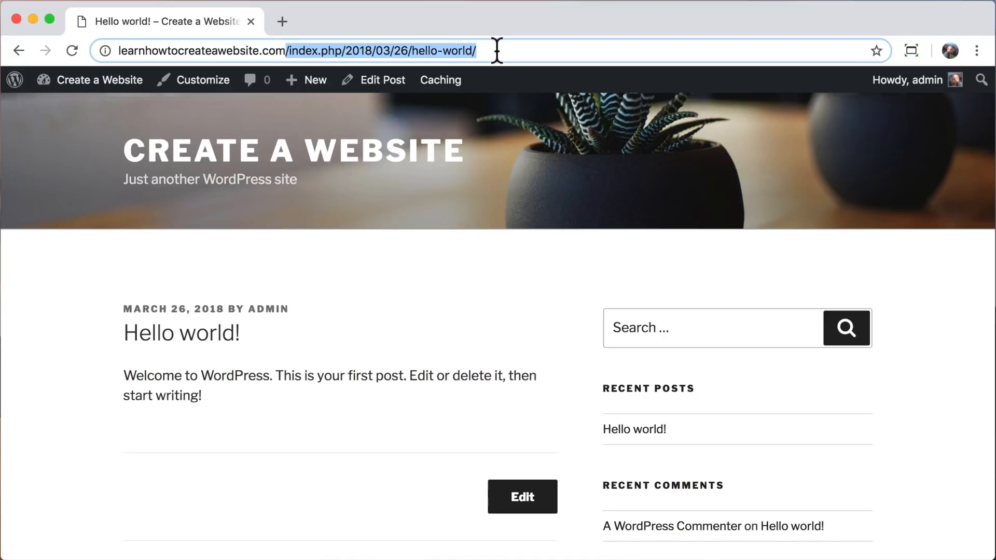
pyautogui.click(497, 50)
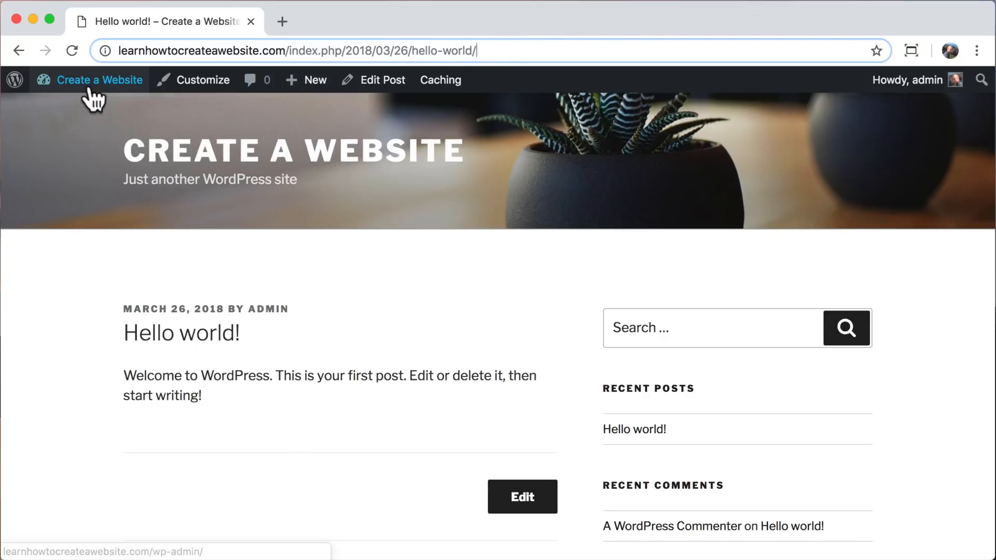
# Go back from the Hello world! post to the site's WordPress dashboard.
pyautogui.moveTo(88, 89)
pyautogui.click(88, 115)
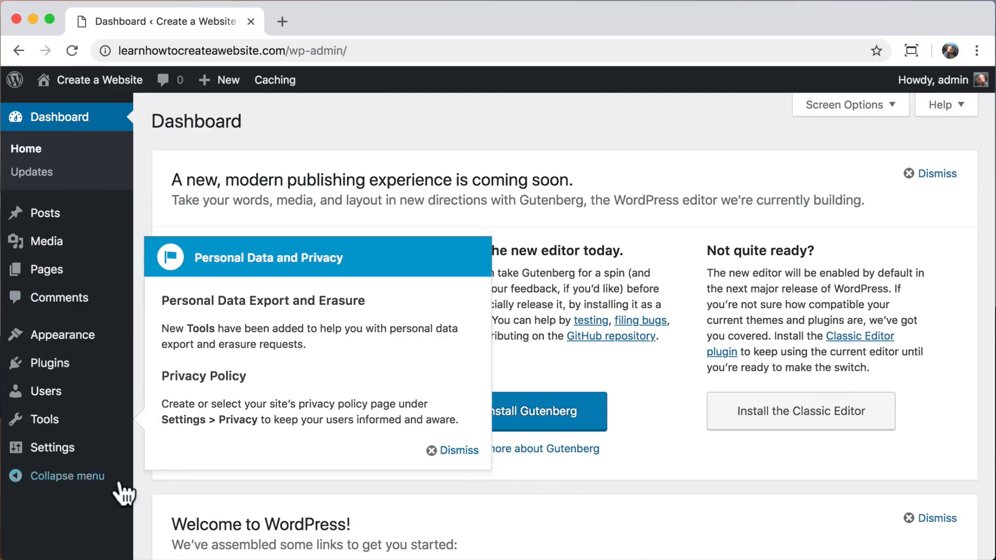
# Dismiss the Personal Data and Privacy notice, then change the site's permalink structure to Post name and save it.
pyautogui.click(457, 450)
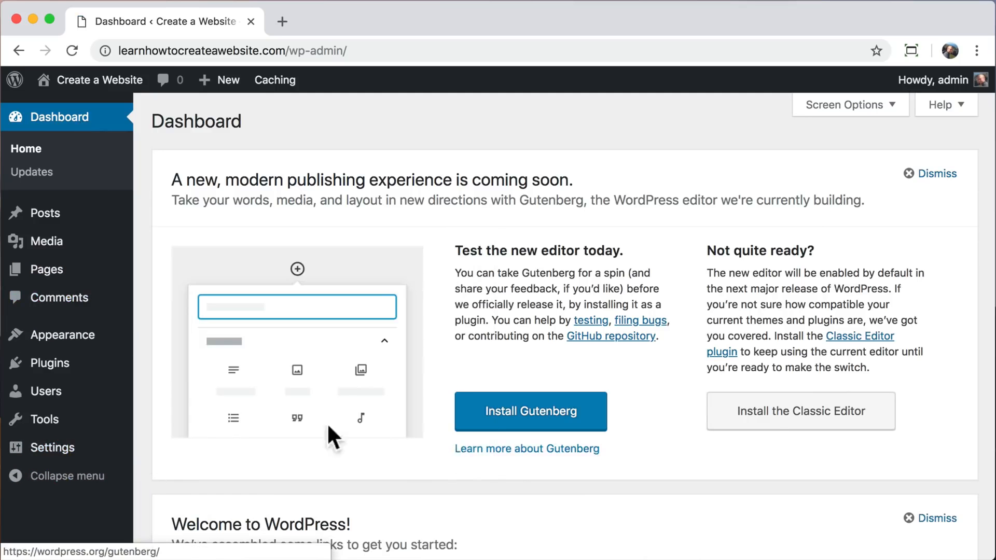
pyautogui.moveTo(86, 456)
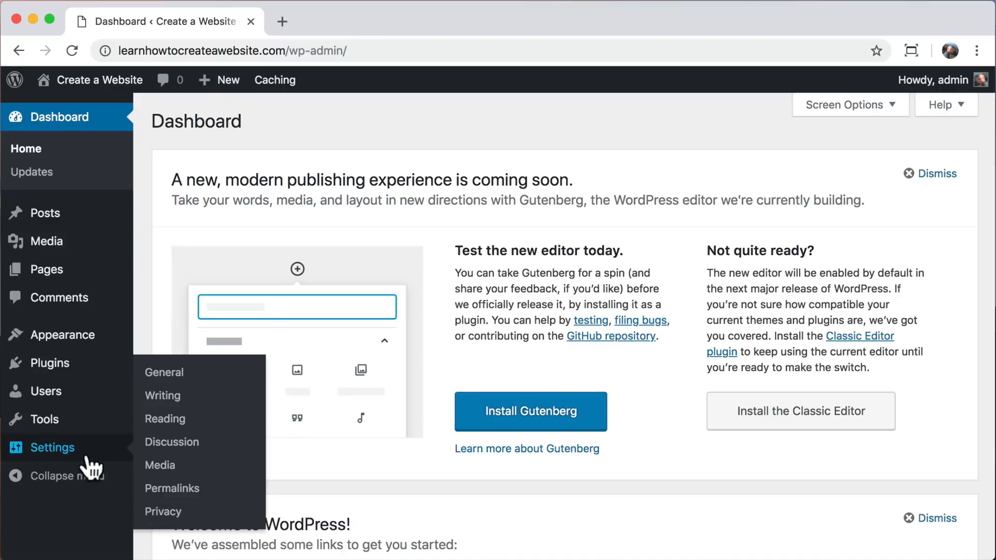
pyautogui.click(188, 490)
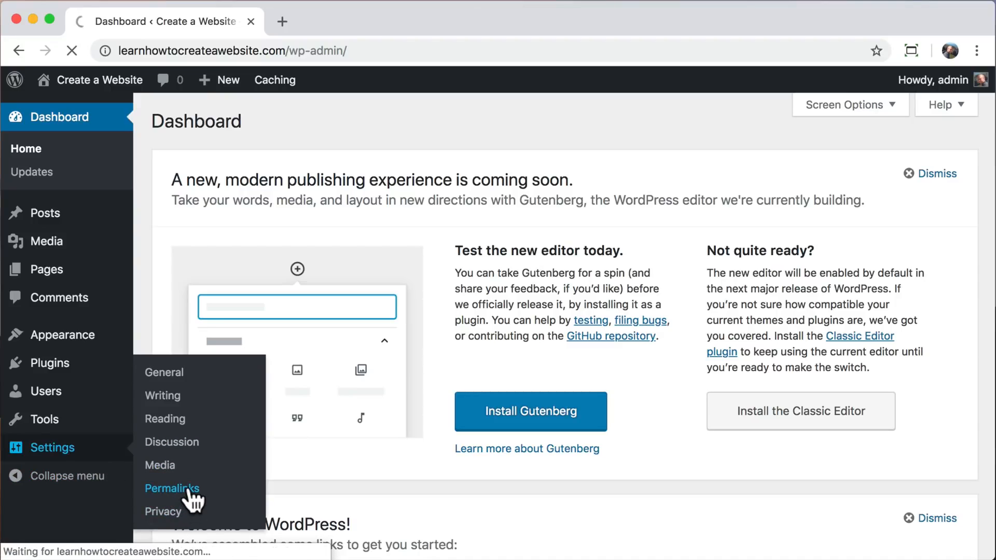
pyautogui.scroll(-3, 193, 501)
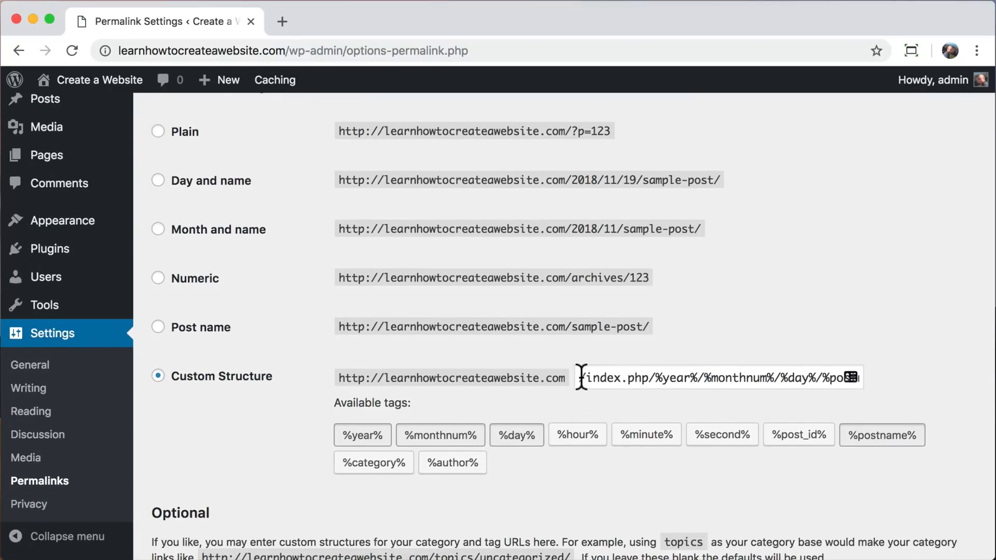
pyautogui.moveTo(582, 378); pyautogui.dragTo(891, 382)
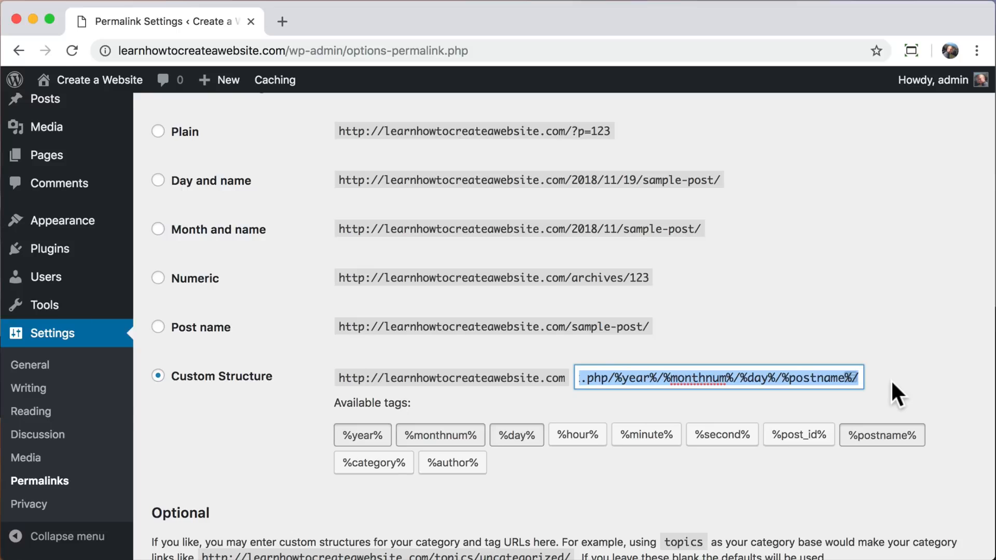
pyautogui.click(157, 327)
pyautogui.scroll(-5, 254, 439)
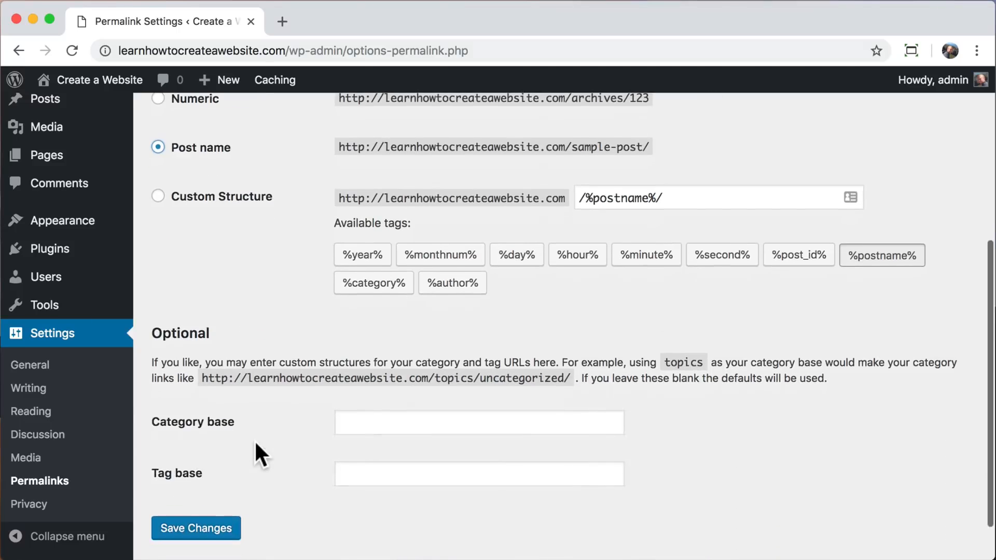
pyautogui.click(187, 476)
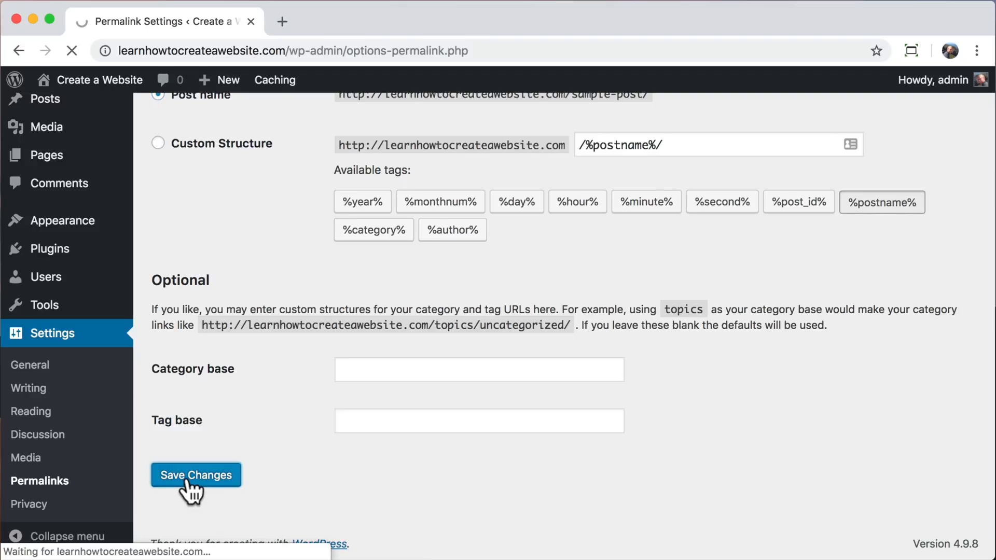
# Visit the live site, open the Hello world! post and check the address it uses under the new permalink structure.
pyautogui.moveTo(93, 82)
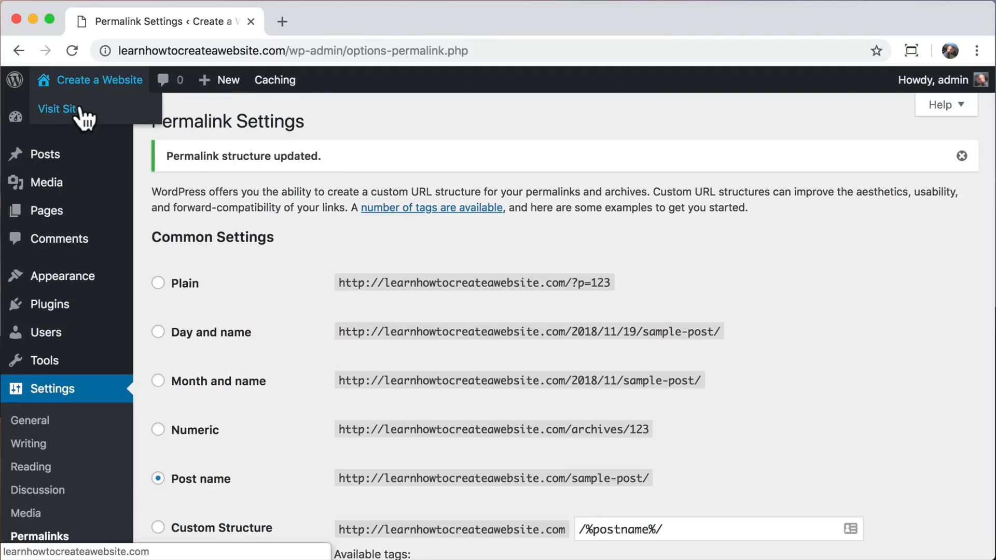
pyautogui.click(83, 113)
pyautogui.scroll(-10, 374, 295)
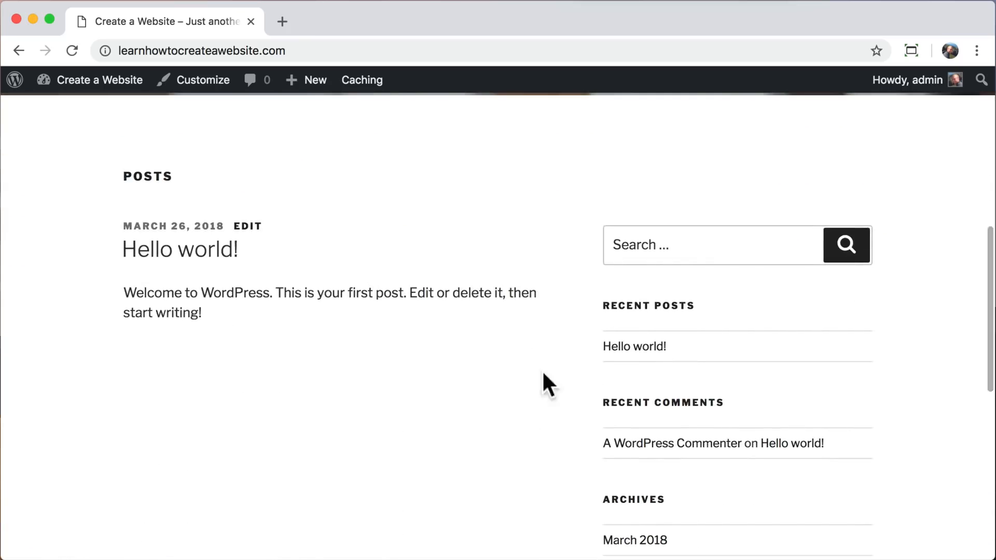
pyautogui.click(625, 348)
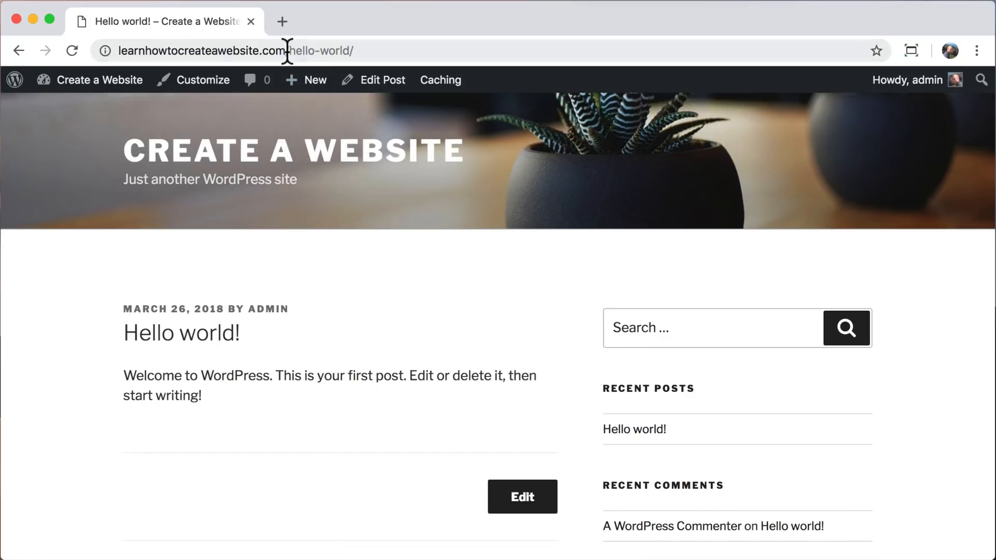
pyautogui.moveTo(288, 50); pyautogui.dragTo(365, 49)
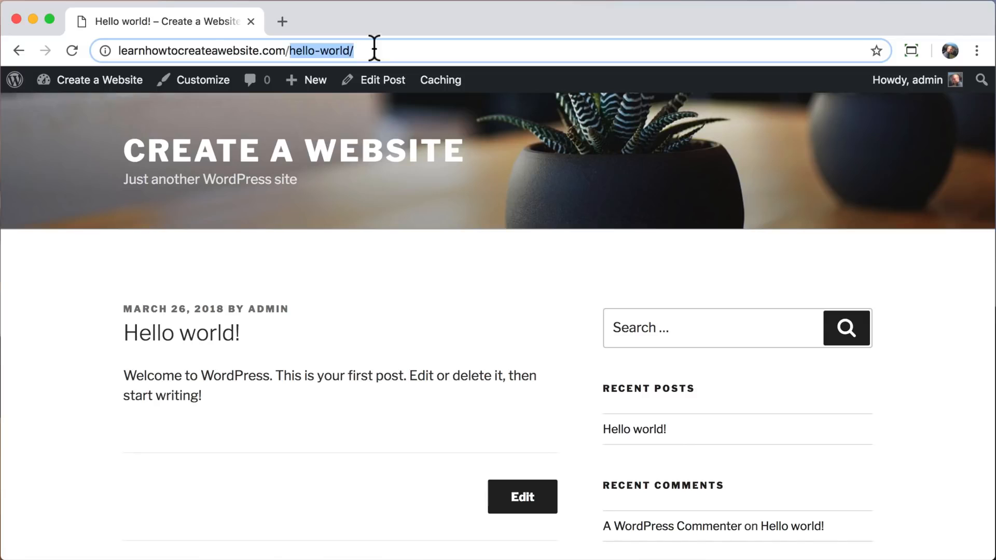
pyautogui.click(374, 50)
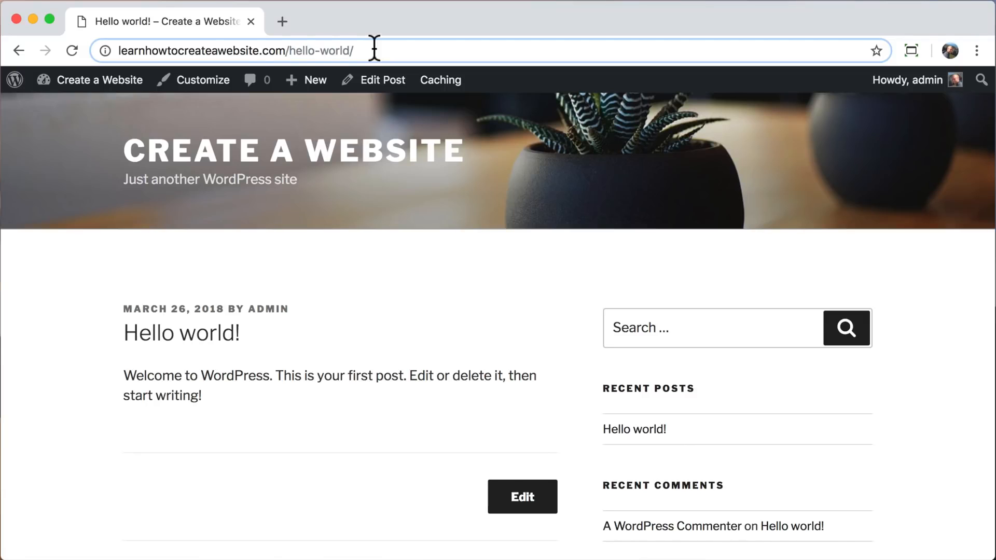
# Return to the WordPress dashboard and check the updates page for outdated core, plugins and themes.
pyautogui.moveTo(88, 86)
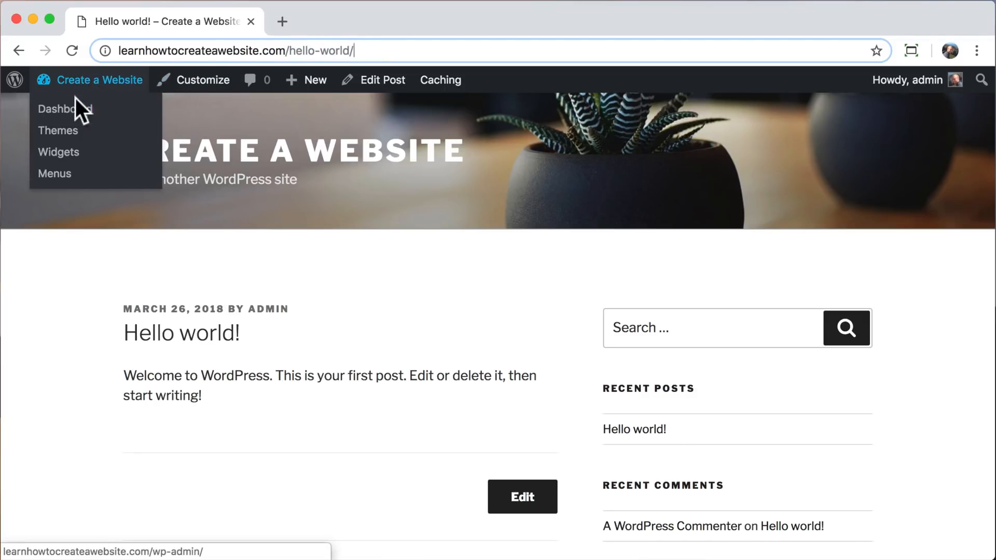
pyautogui.click(42, 111)
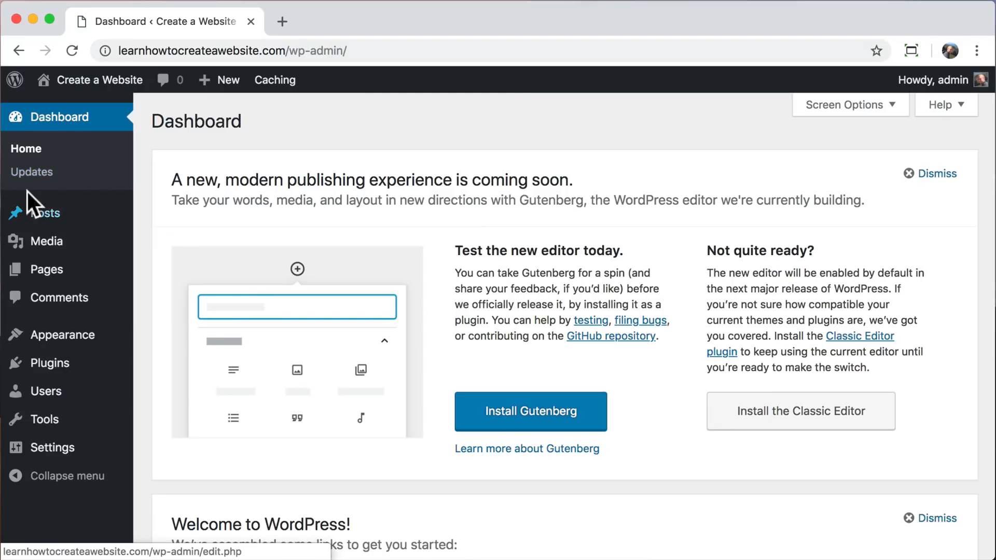
pyautogui.click(24, 176)
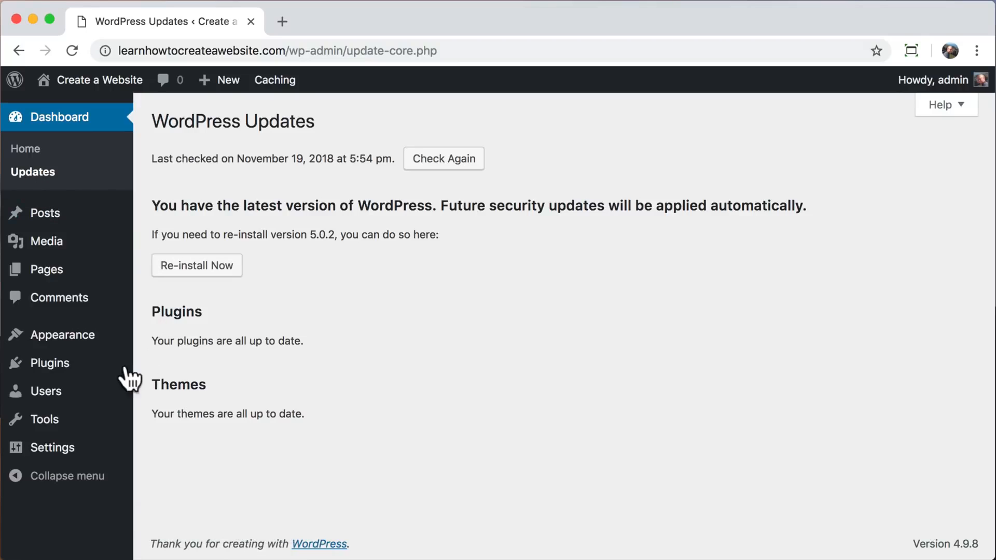
# Search the available new themes for "astra", then install and activate the Astra theme.
pyautogui.moveTo(79, 340)
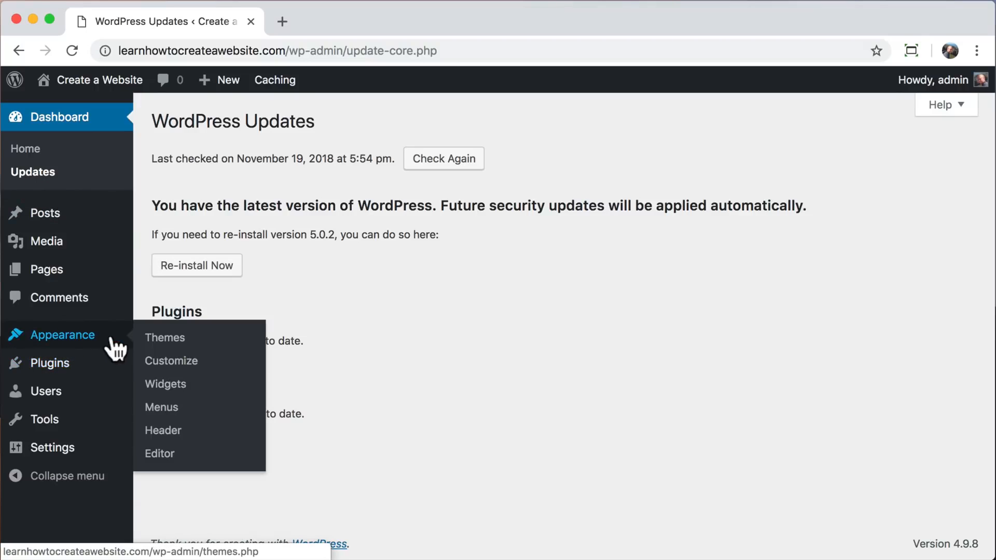
pyautogui.click(201, 339)
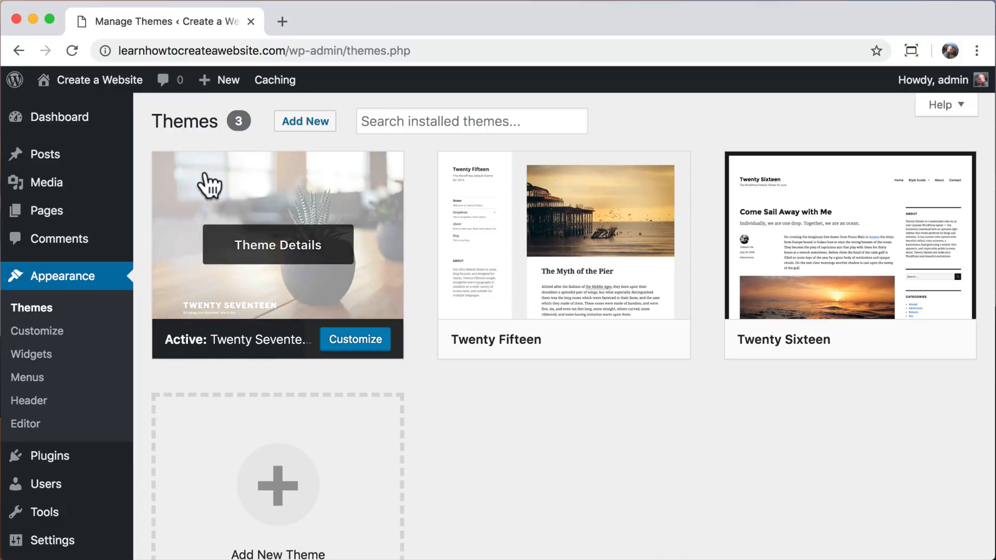
pyautogui.click(301, 126)
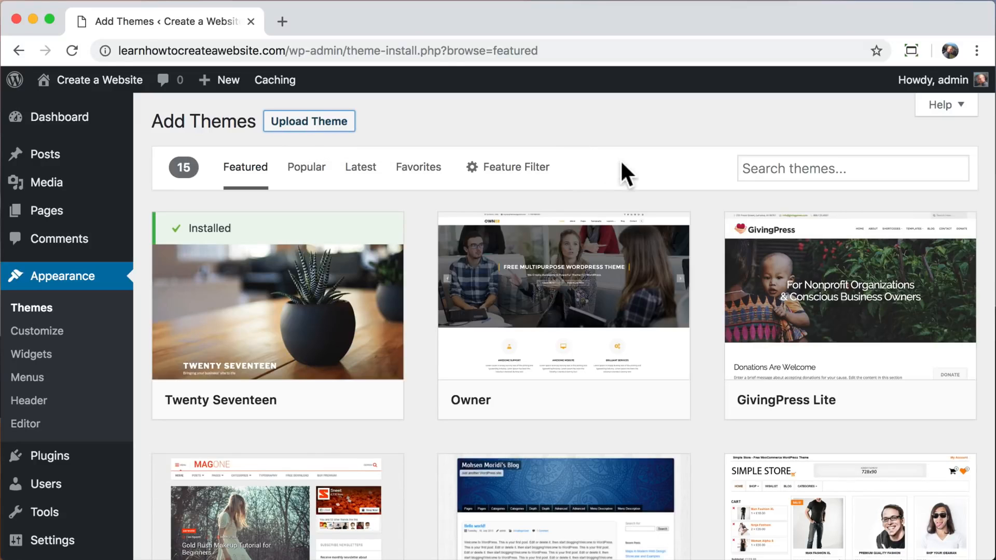
pyautogui.click(771, 168)
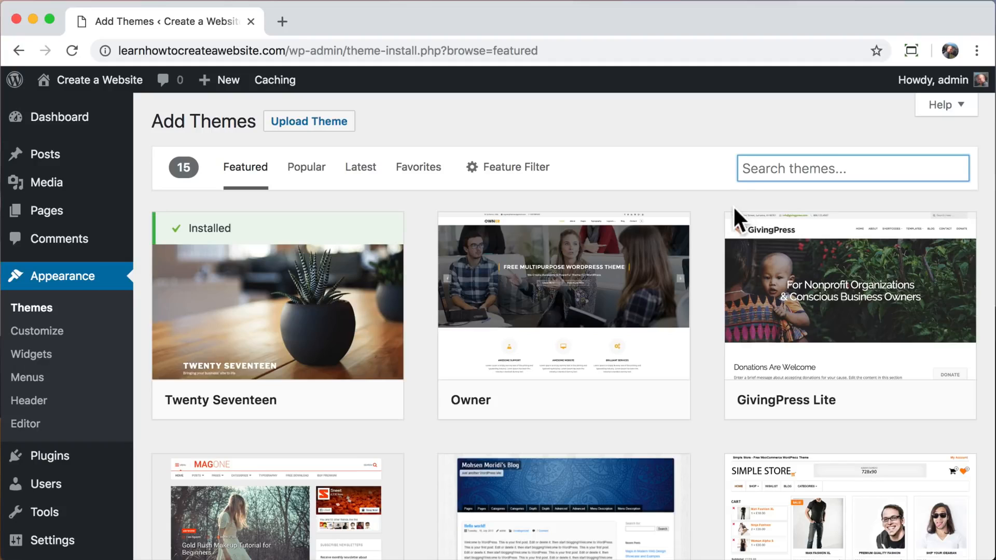
pyautogui.write('astra')
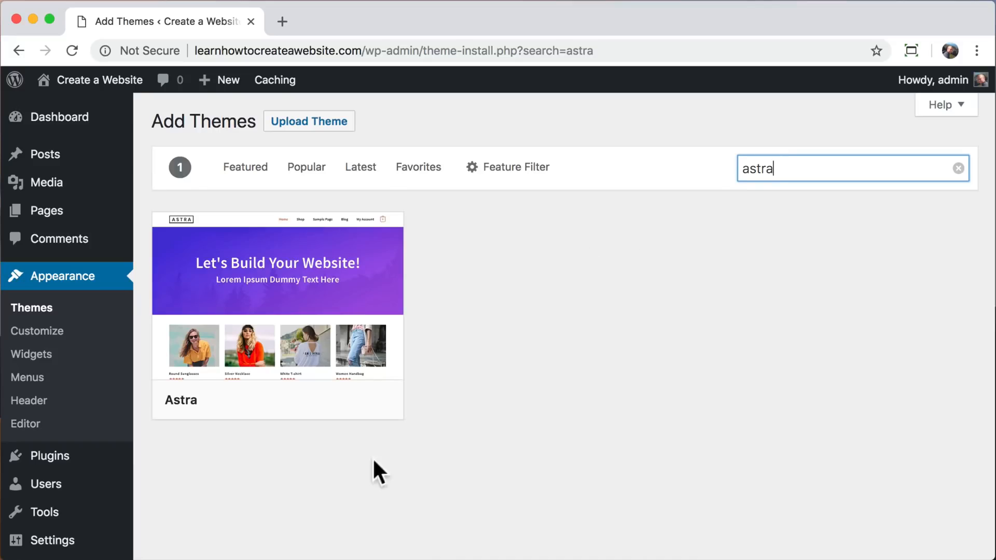
pyautogui.click(303, 403)
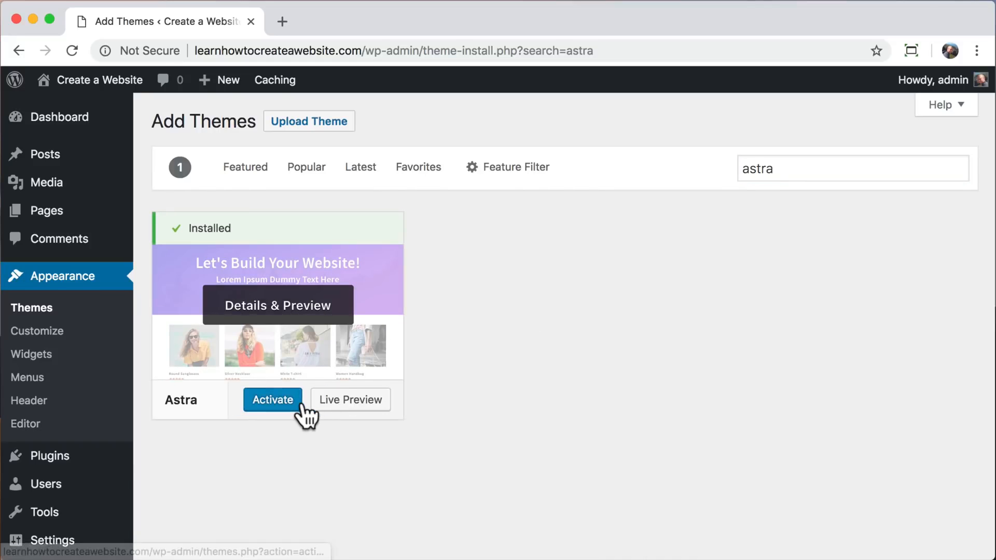
pyautogui.click(266, 404)
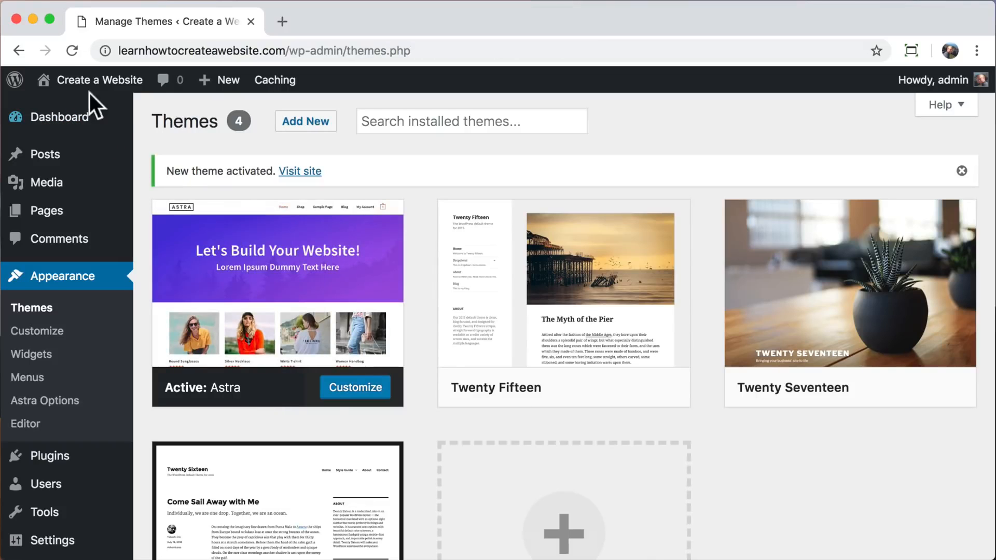
# Visit the live site and look over its front page down to the footer with the Astra theme applied.
pyautogui.moveTo(91, 98)
pyautogui.click(82, 124)
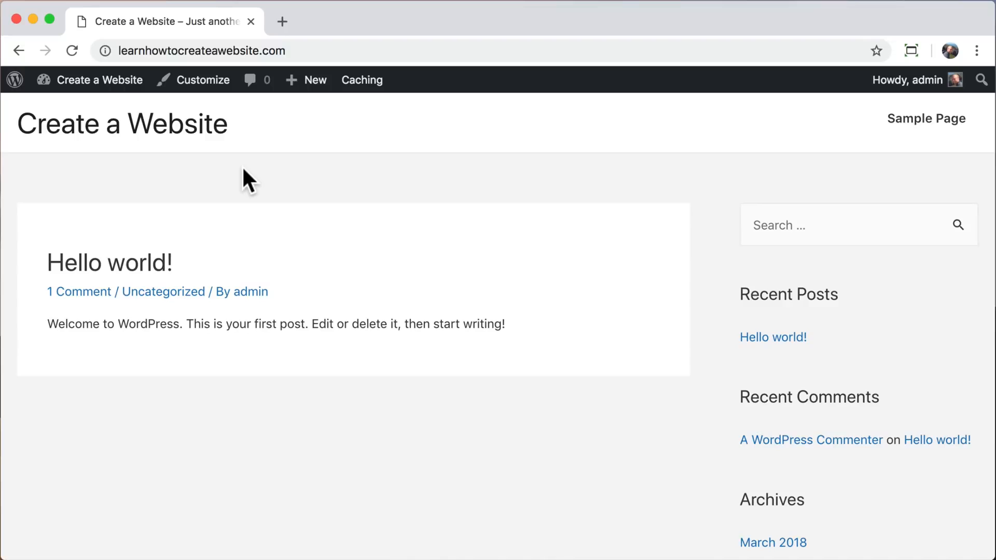
pyautogui.scroll(-10, 243, 171)
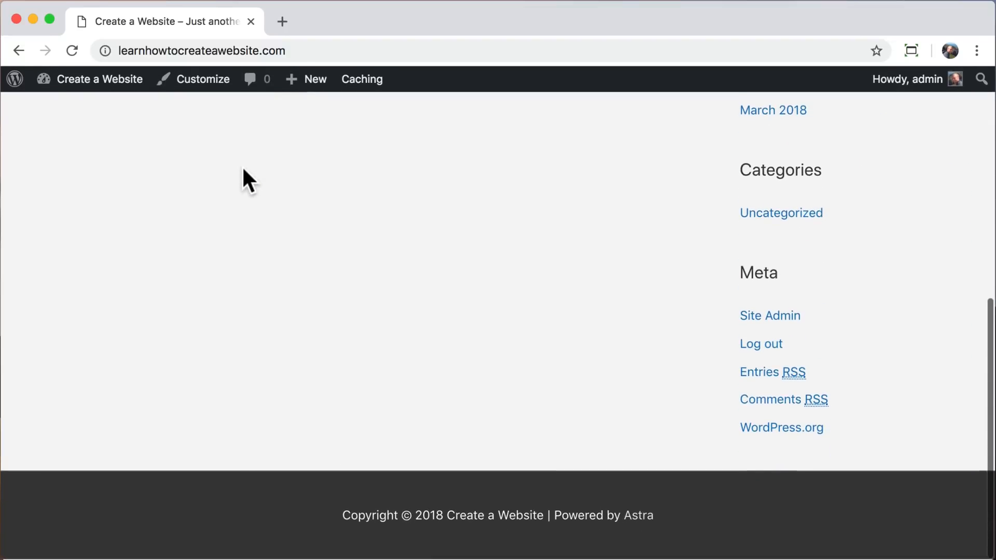
pyautogui.scroll(10, 243, 169)
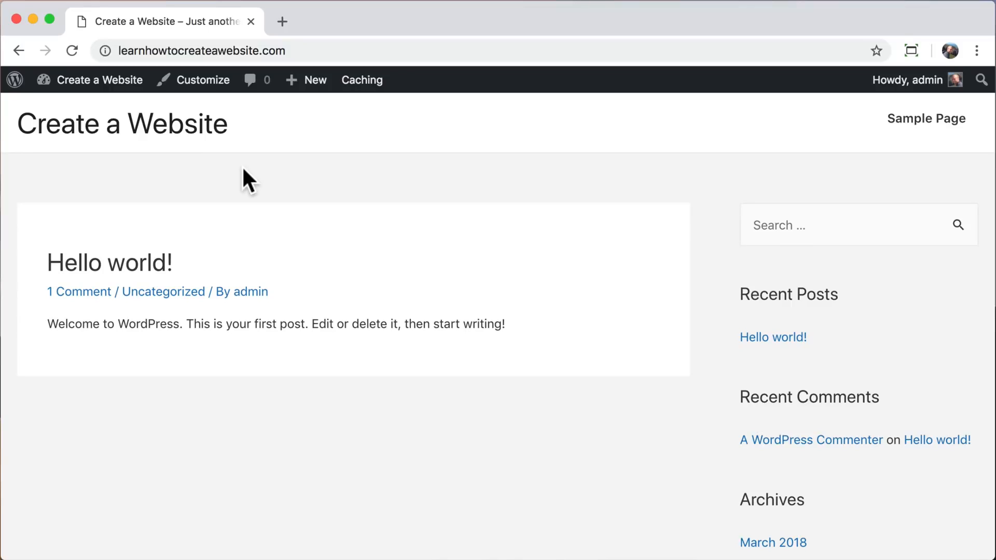
# From the dashboard, find the Astra Starter Sites plugin by searching "astra starter sites", then install and activate it.
pyautogui.moveTo(89, 88)
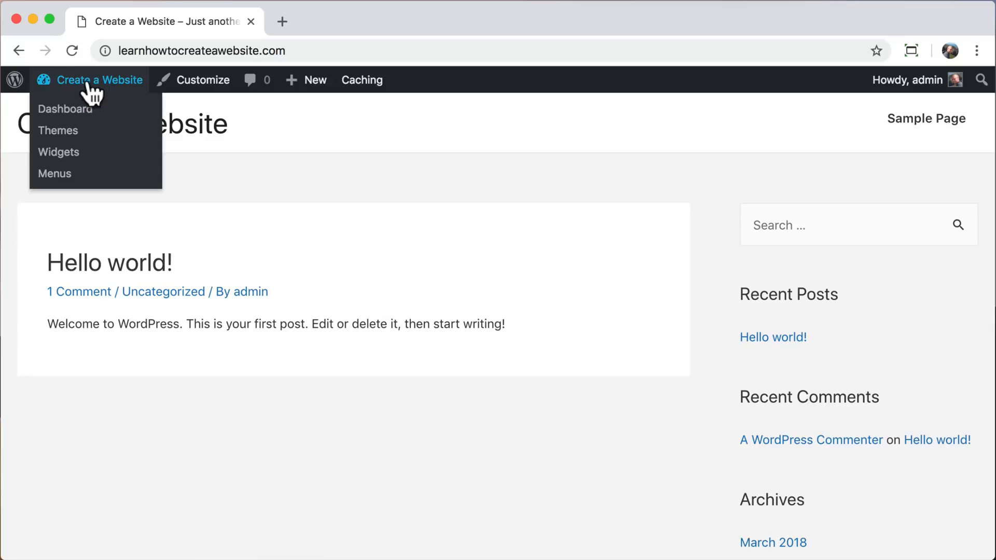
pyautogui.click(43, 112)
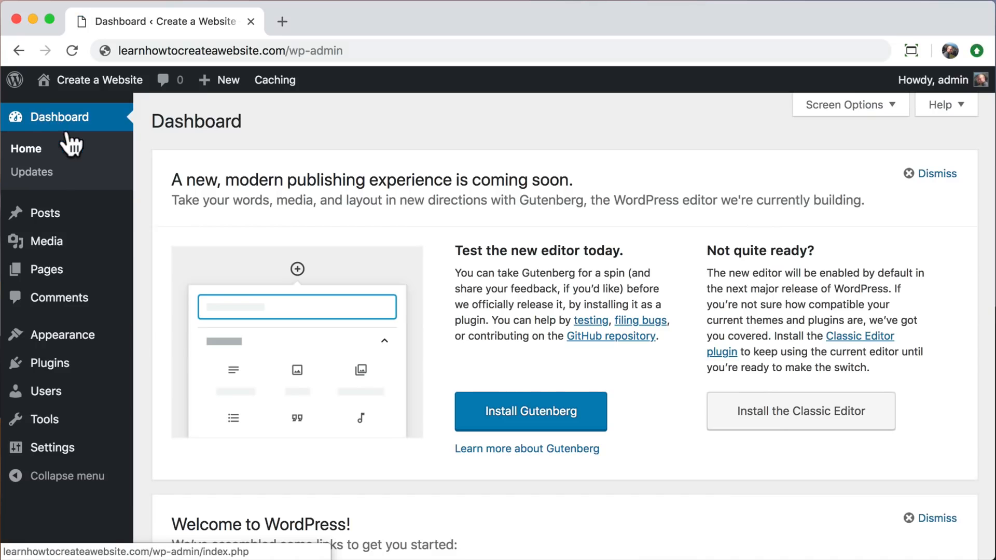
pyautogui.click(39, 363)
pyautogui.click(245, 125)
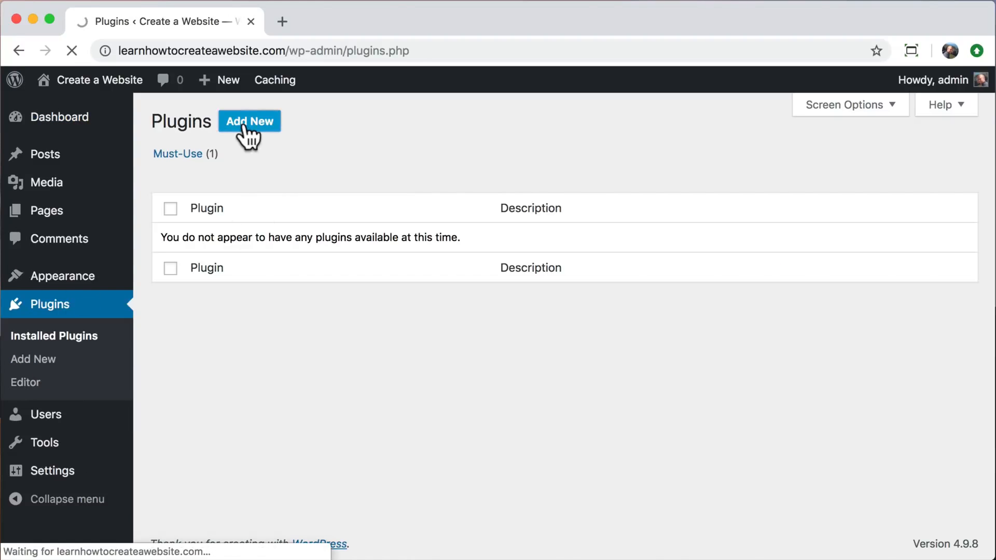
pyautogui.click(756, 168)
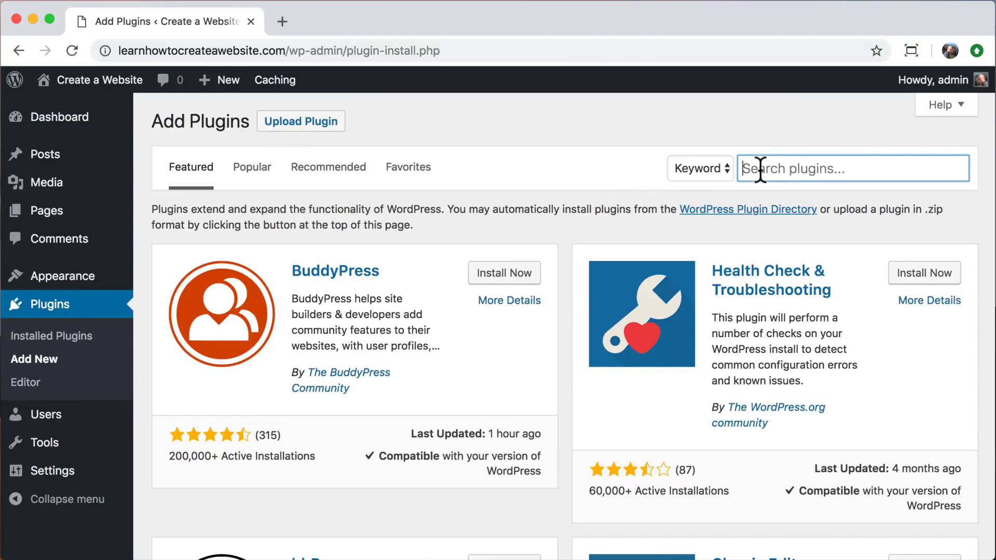
pyautogui.write('astra starter sites')
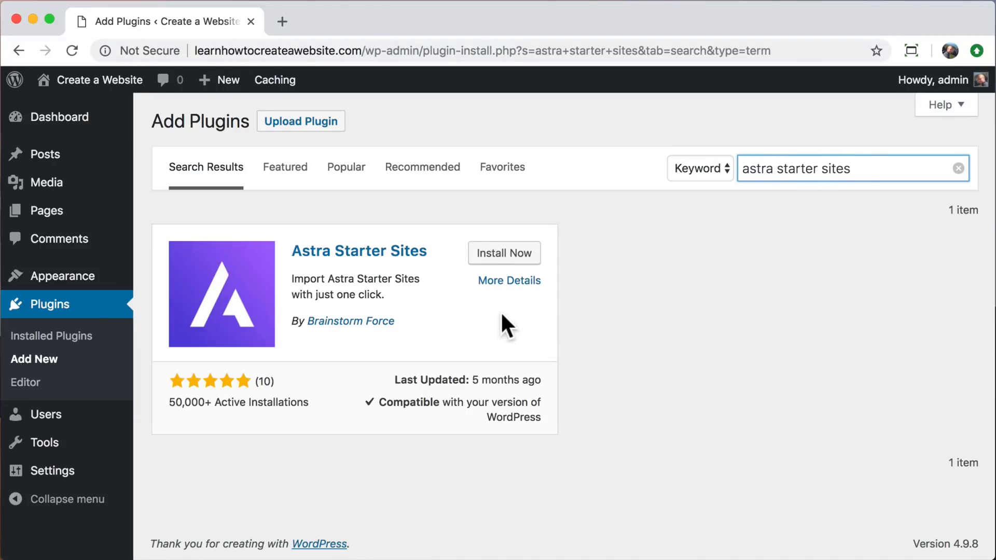
pyautogui.click(504, 255)
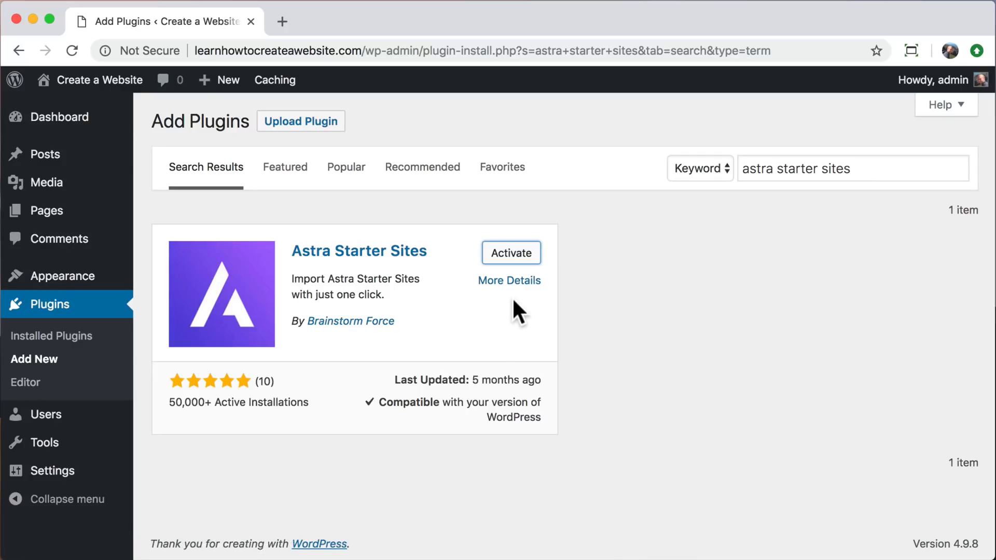
pyautogui.click(510, 260)
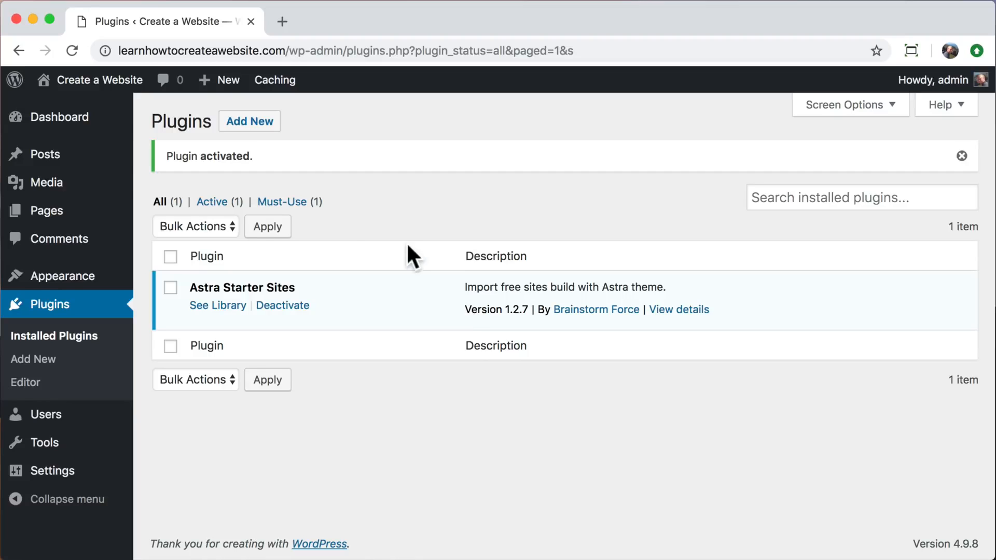
# Move all existing pages, Sample Page and WPForms Preview, to the trash with a bulk action.
pyautogui.click(37, 212)
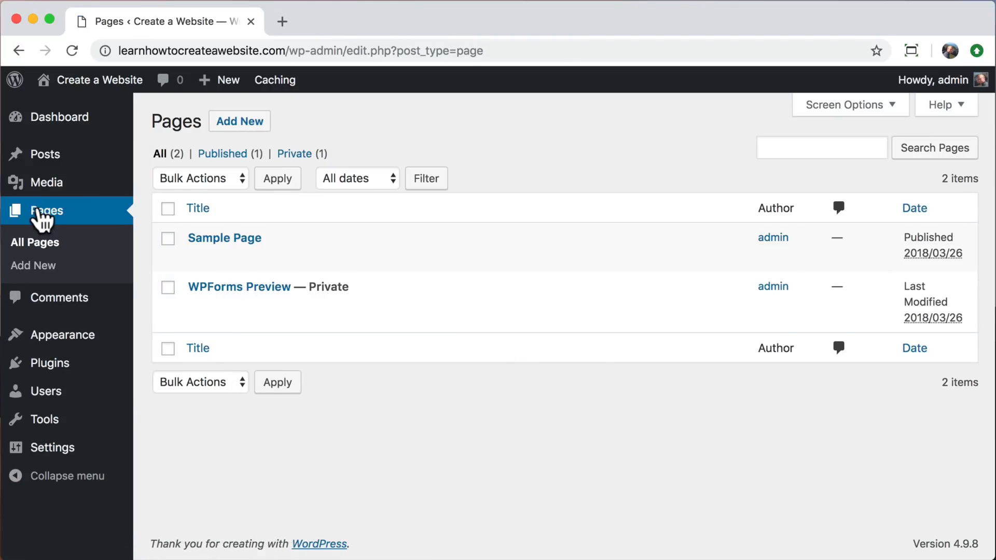
pyautogui.click(166, 210)
pyautogui.click(226, 176)
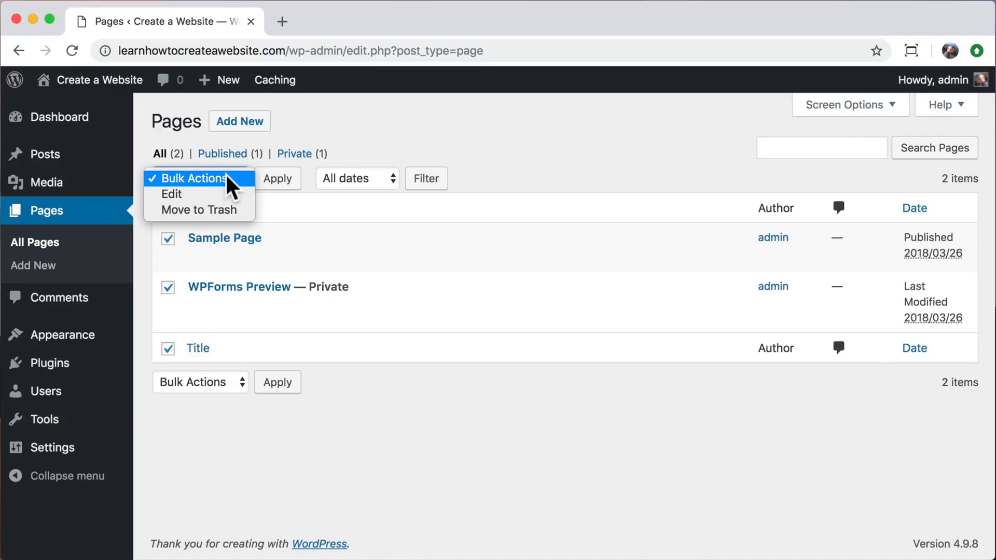
pyautogui.click(214, 209)
pyautogui.click(268, 181)
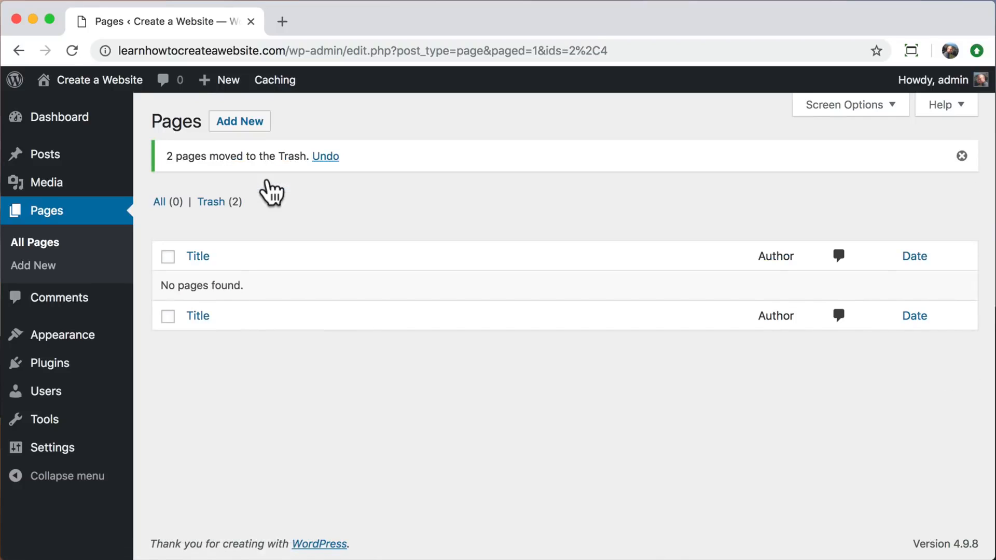
# Permanently delete both trashed pages, Sample Page and WPForms Preview, with a bulk action in the page trash.
pyautogui.click(216, 204)
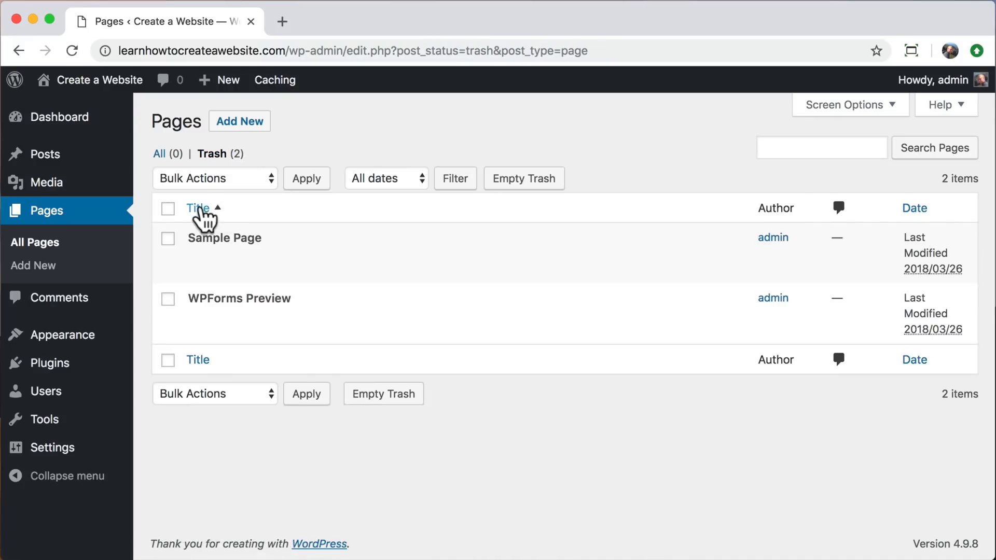
pyautogui.click(167, 208)
pyautogui.click(251, 177)
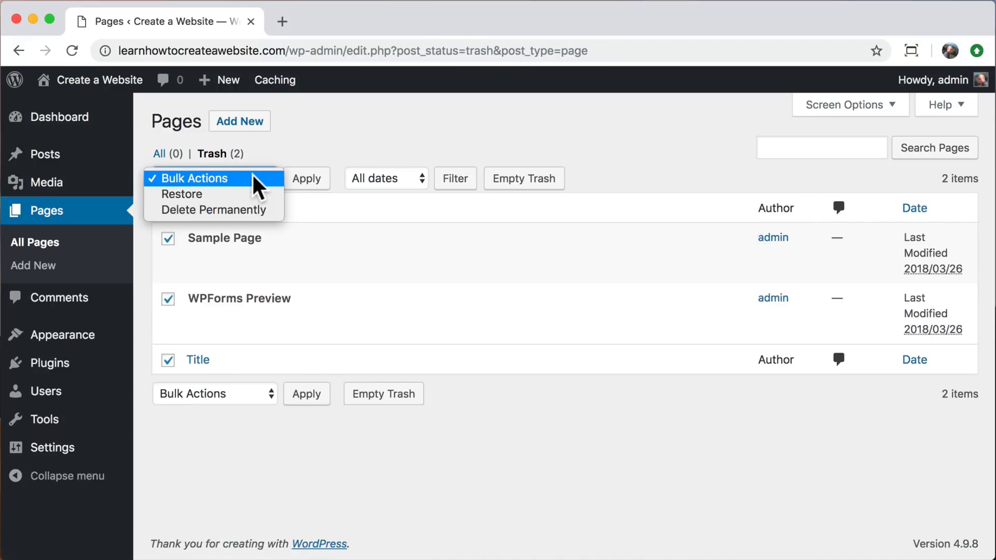
pyautogui.click(235, 208)
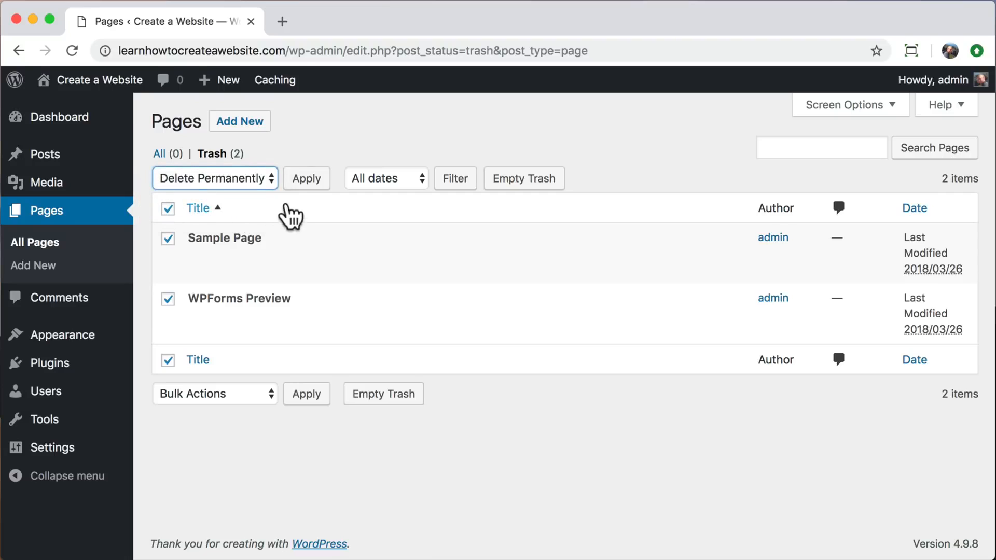
pyautogui.click(306, 189)
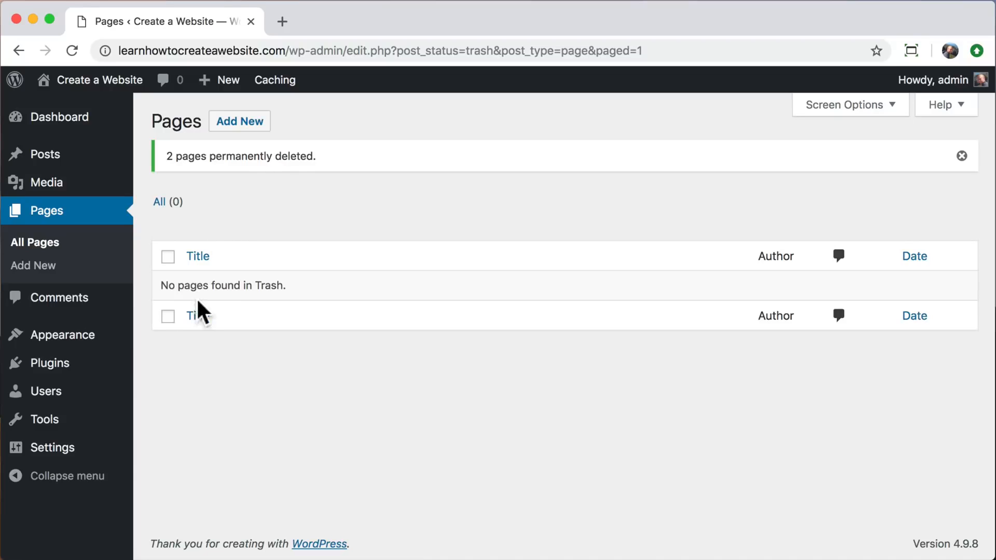
# Open the Astra Sites library, choose Elementor as the page builder, and browse the available site templates.
pyautogui.moveTo(99, 339)
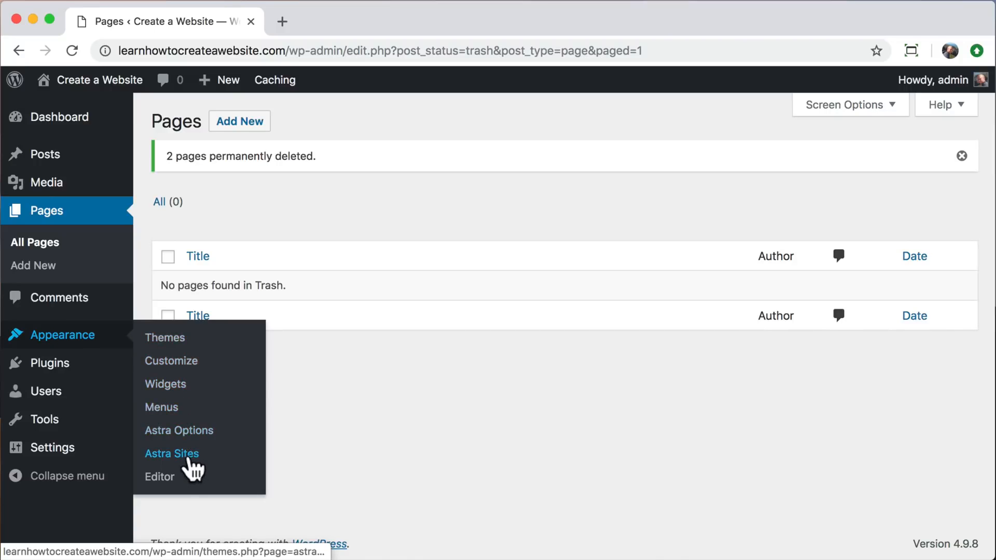
pyautogui.click(172, 454)
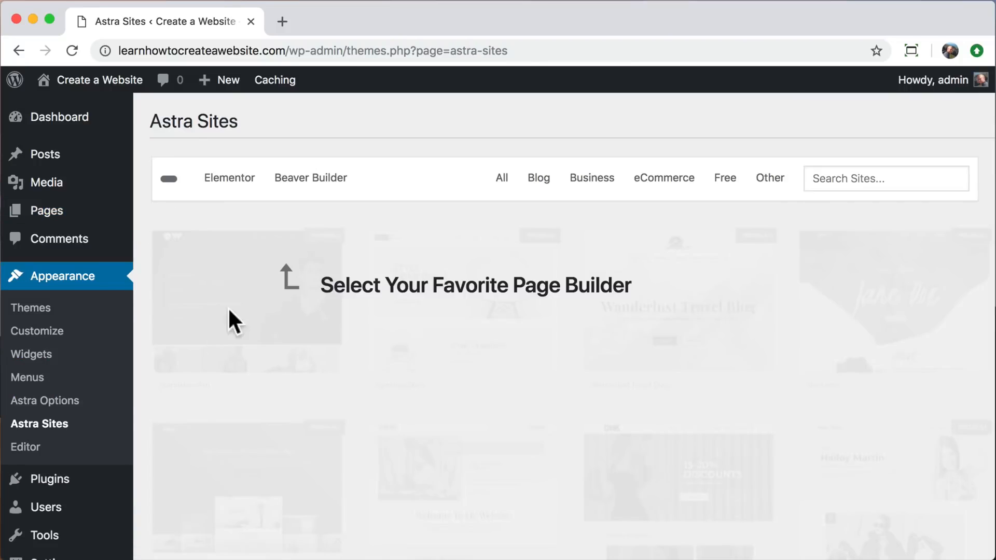
pyautogui.click(233, 191)
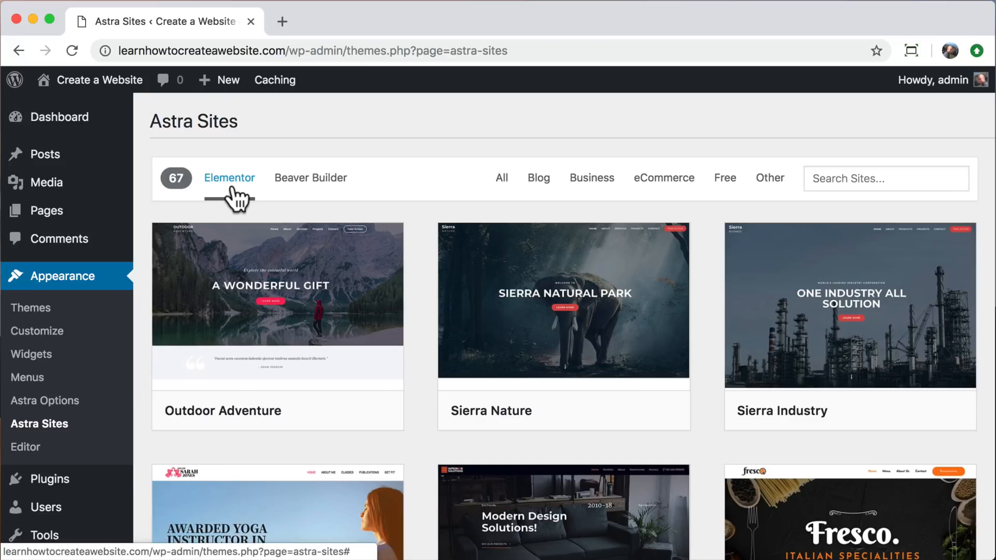
pyautogui.scroll(-4, 139, 280)
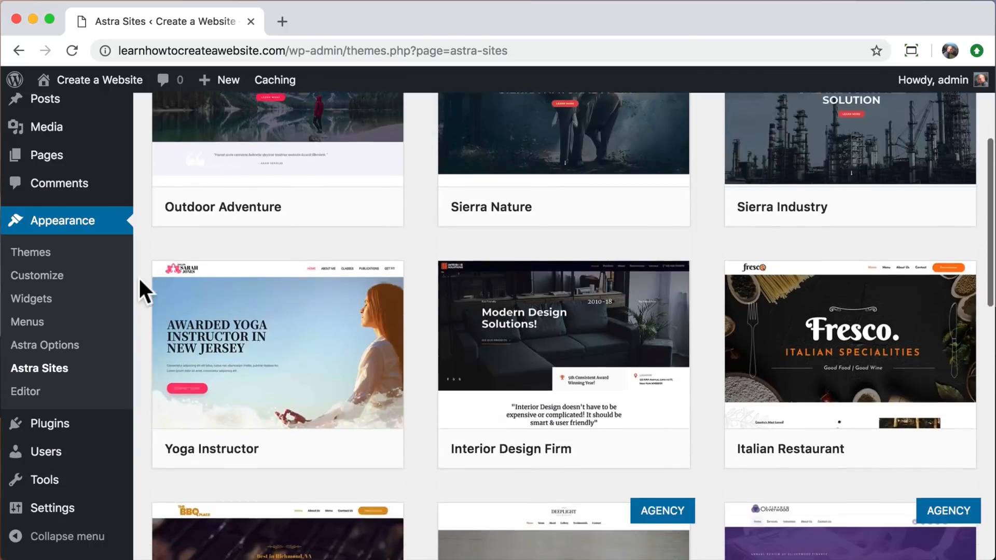
pyautogui.scroll(-15, 139, 280)
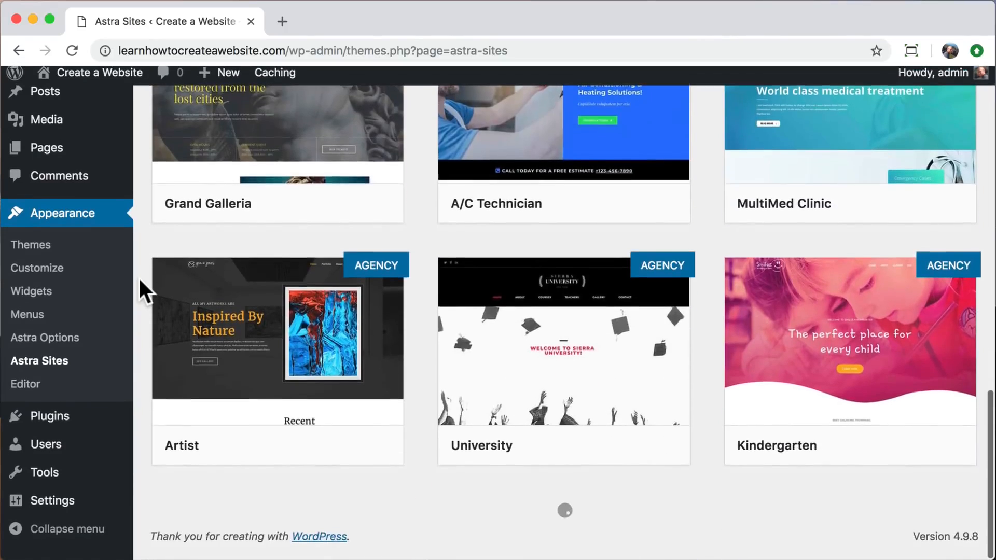
pyautogui.scroll(-20, 138, 275)
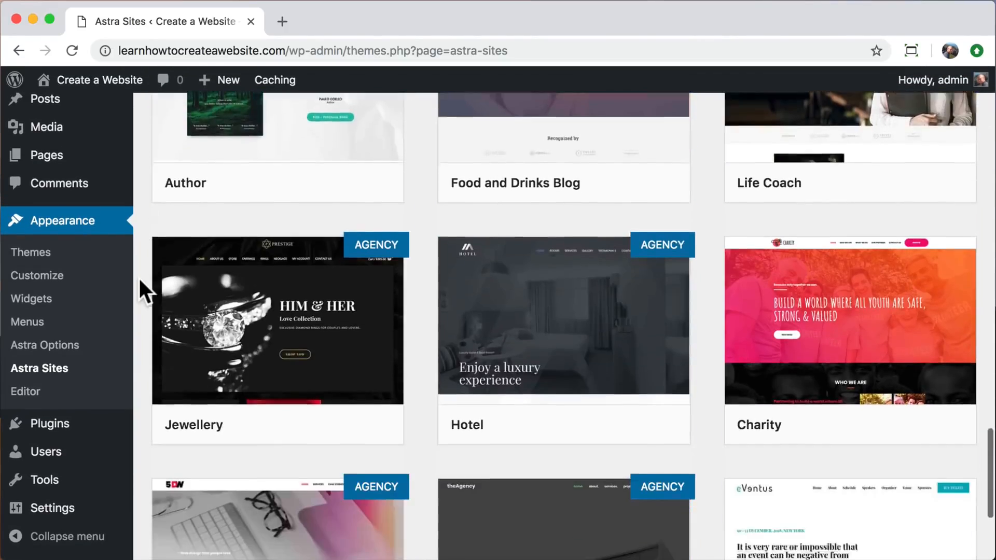
pyautogui.scroll(-15, 138, 276)
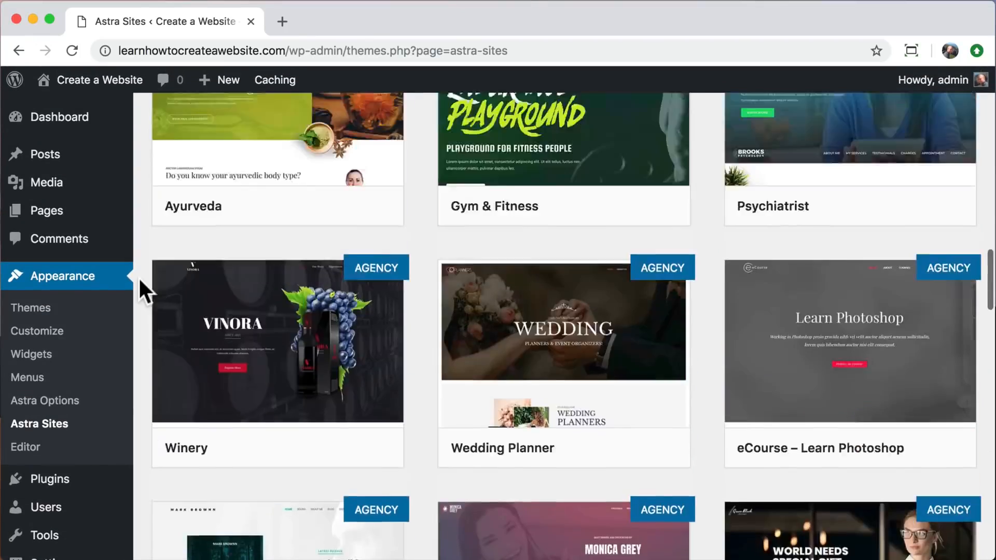
pyautogui.scroll(20, 138, 276)
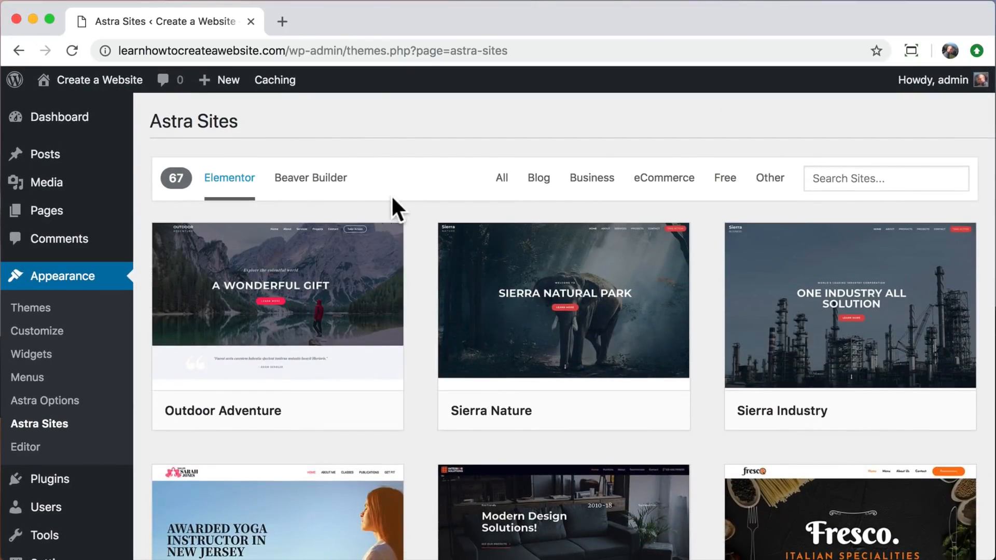
# Filter the Elementor site templates to the free ones and look through them.
pyautogui.click(728, 181)
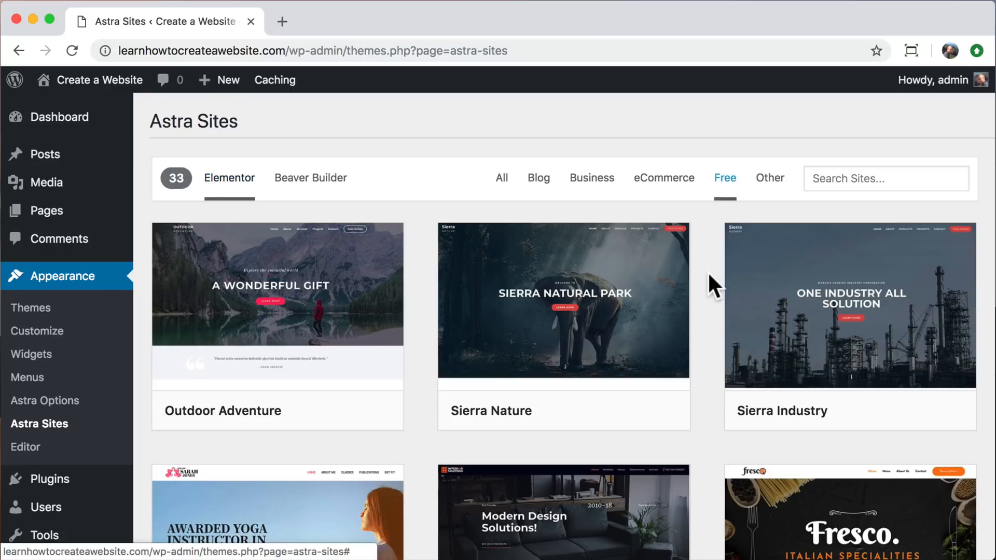
pyautogui.scroll(-15, 709, 275)
pyautogui.scroll(7, 709, 275)
pyautogui.scroll(6, 710, 286)
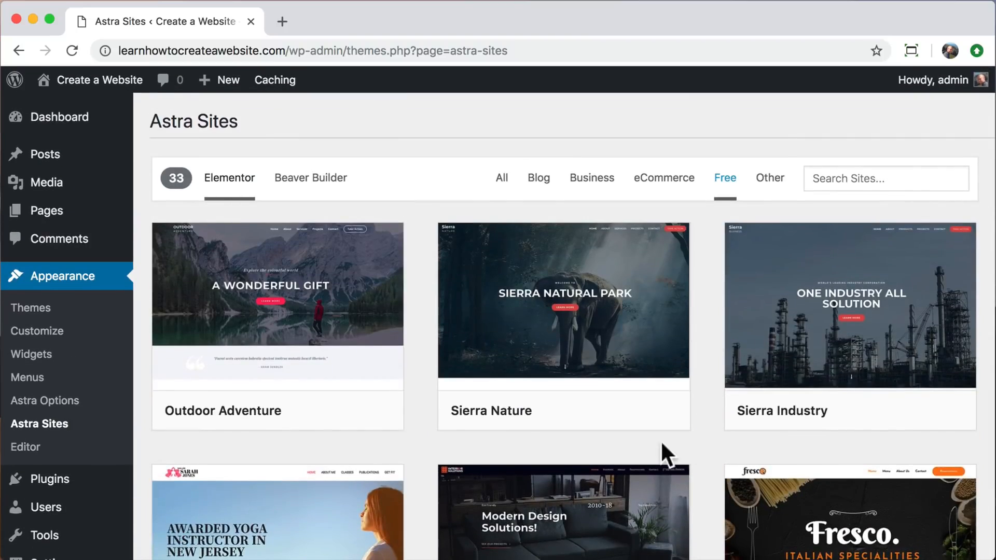
# Open the details and preview of the Outdoor Adventure template and look over its demo page.
pyautogui.moveTo(251, 402)
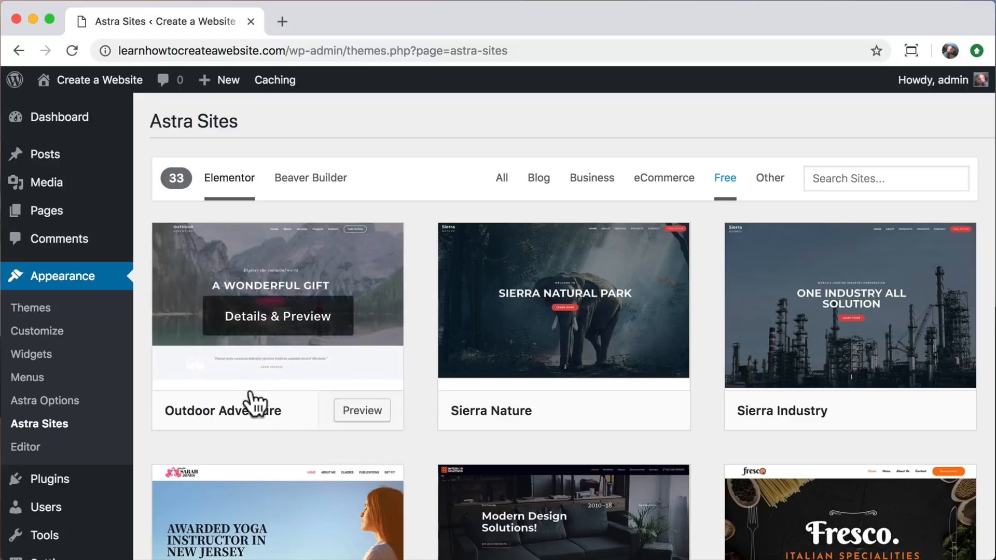
pyautogui.click(267, 327)
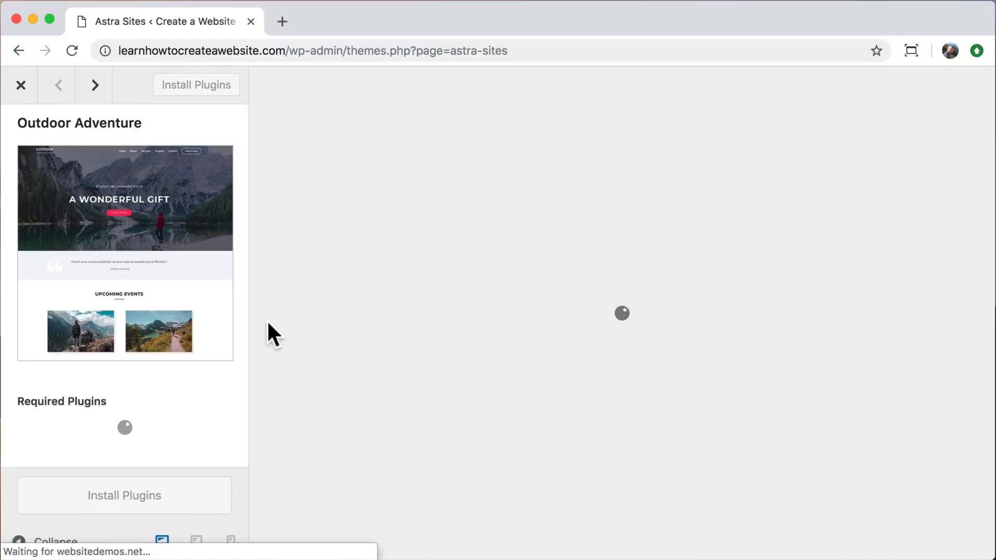
pyautogui.scroll(-15, 359, 337)
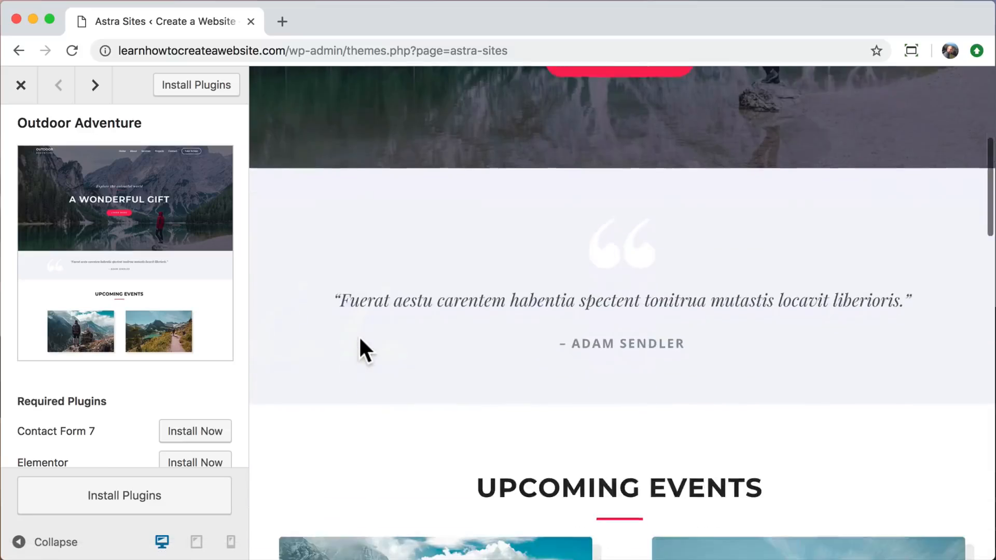
pyautogui.scroll(8, 359, 337)
pyautogui.scroll(8, 360, 337)
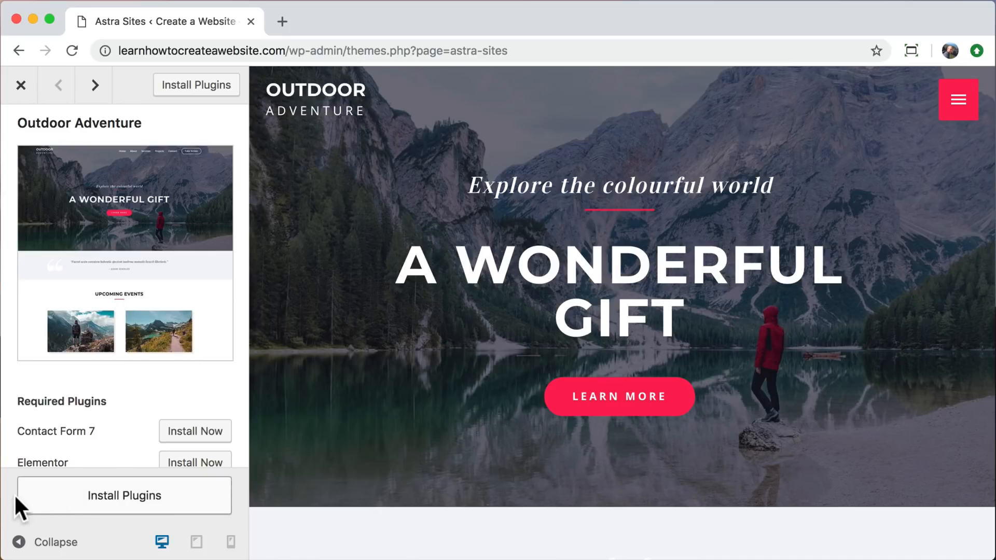
# Install the plugins required by the Outdoor Adventure template, Contact Form 7 and Elementor, all at once.
pyautogui.scroll(-2, 23, 443)
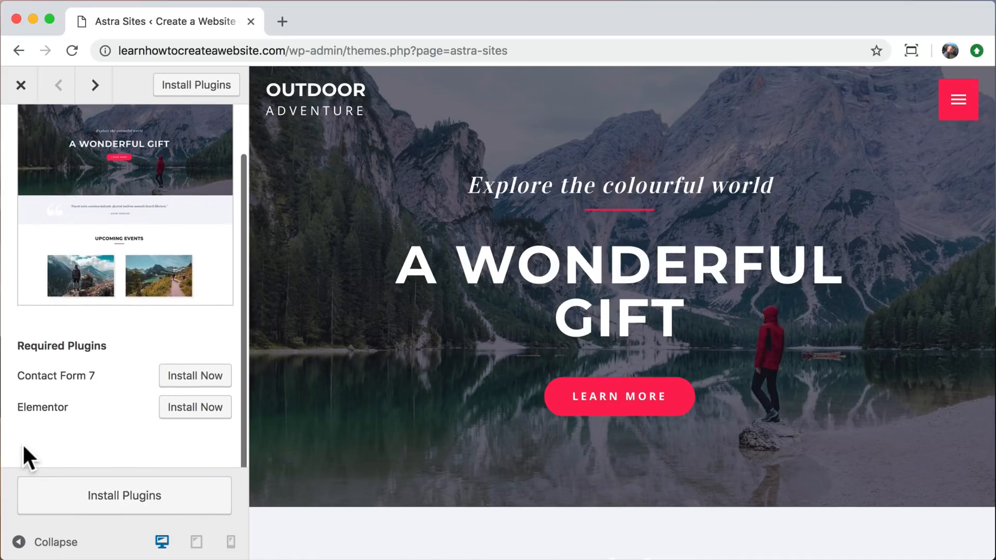
pyautogui.moveTo(20, 343); pyautogui.dragTo(105, 345)
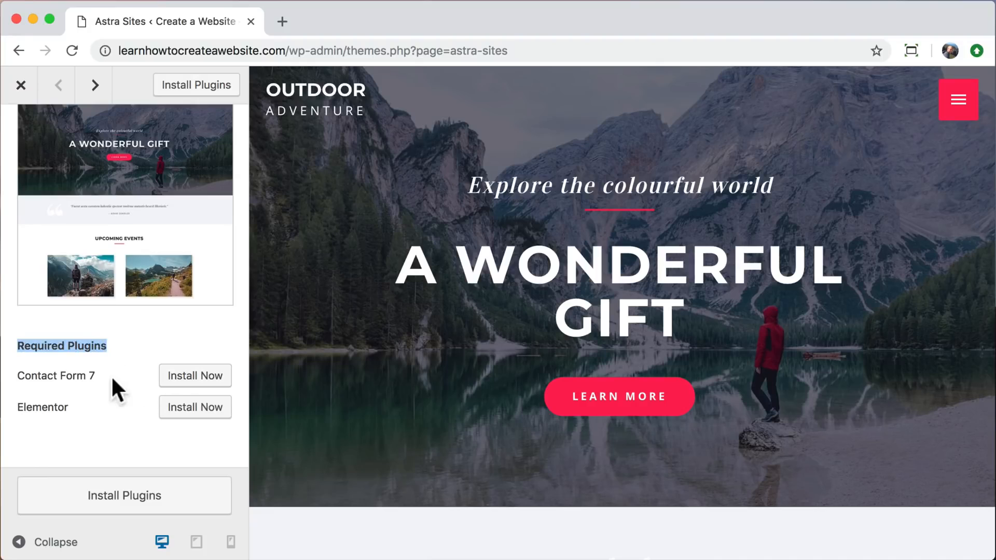
pyautogui.click(87, 497)
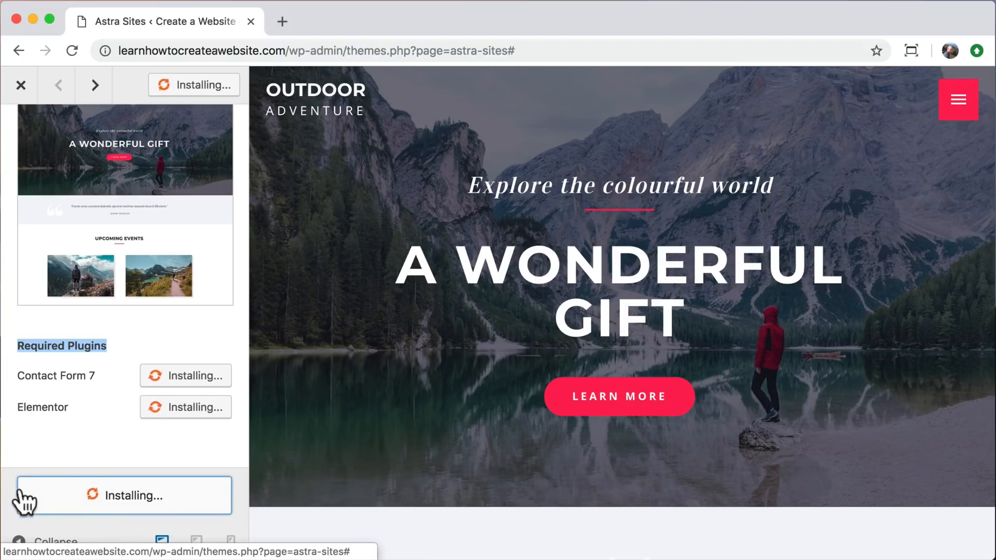
pyautogui.scroll(2, 28, 437)
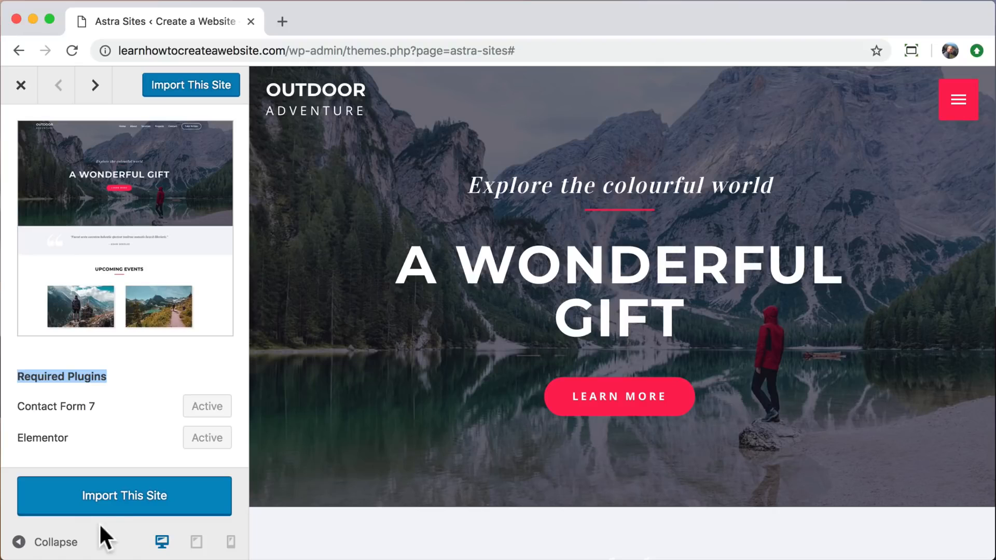
# Import the Outdoor Adventure demo site, accepting the import notice, and open the live site, keeping only its tab.
pyautogui.click(117, 498)
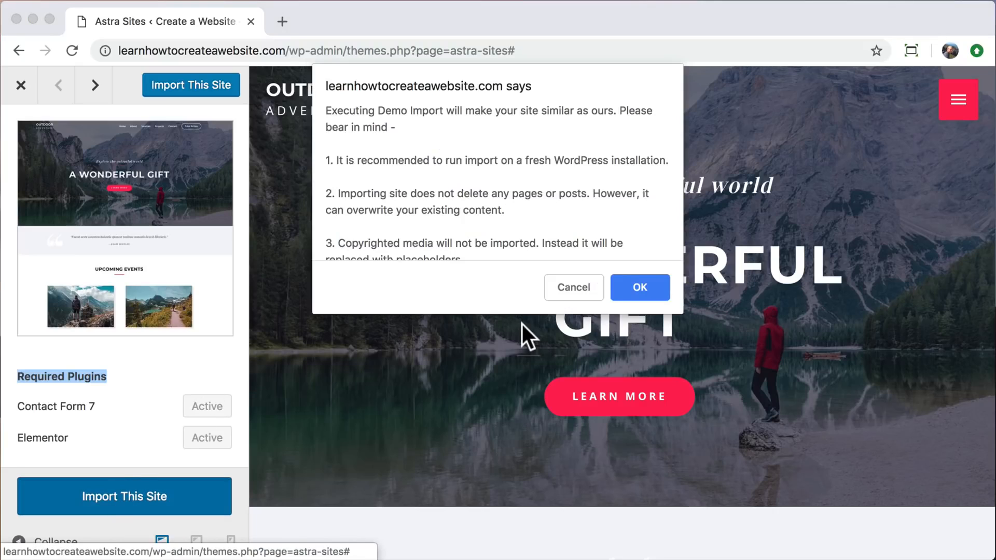
pyautogui.click(642, 284)
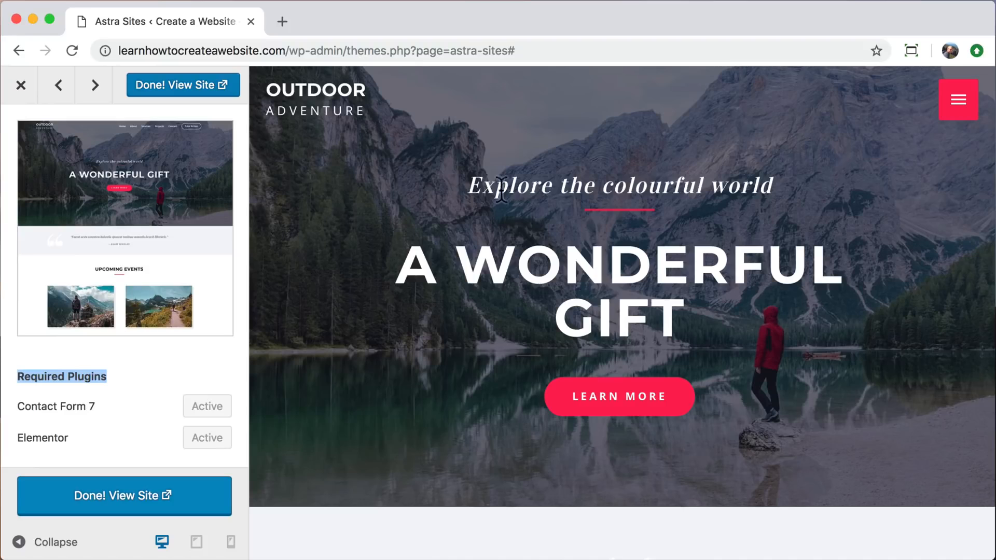
pyautogui.click(185, 85)
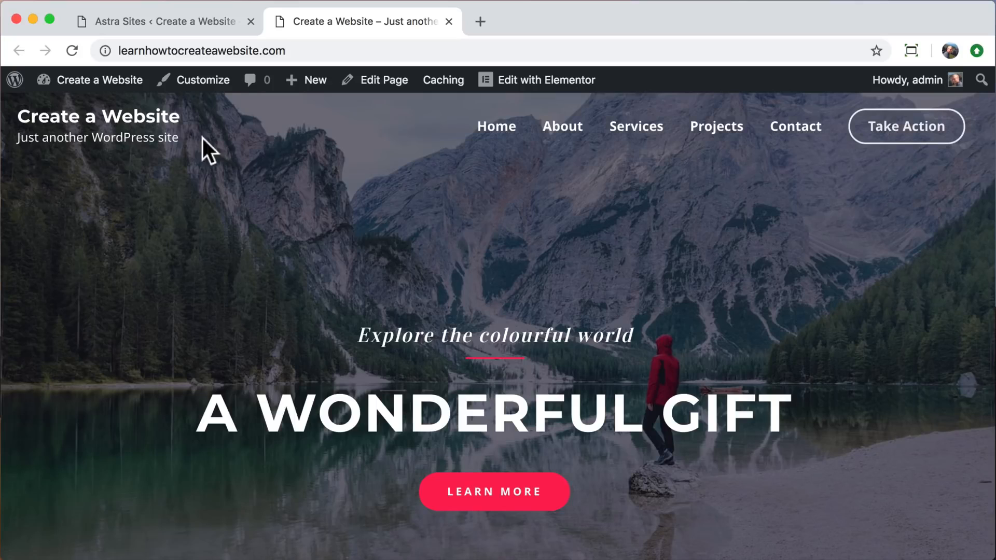
pyautogui.click(251, 22)
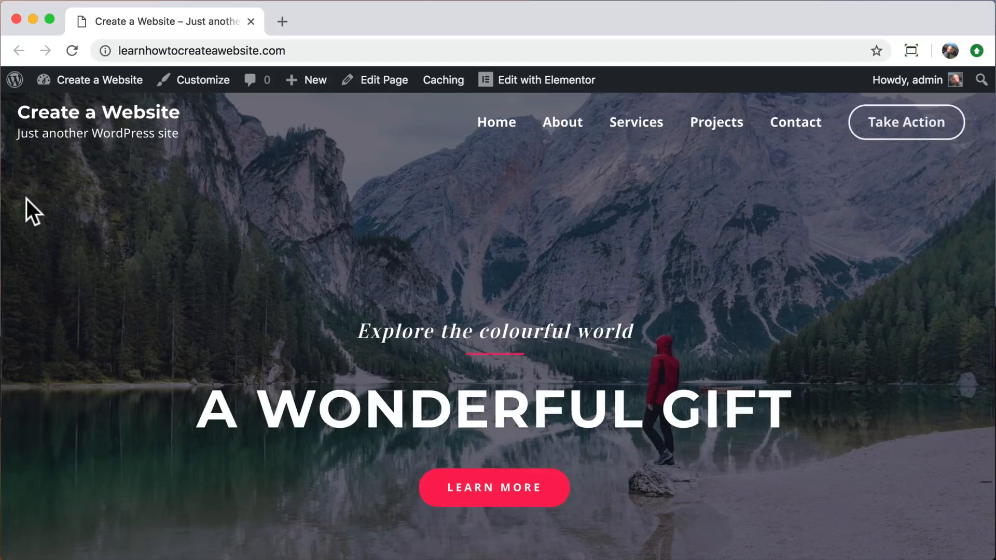
# Look over the imported home page, from the hero banner through the events and tours sections.
pyautogui.scroll(-9, 27, 199)
pyautogui.scroll(-10, 27, 199)
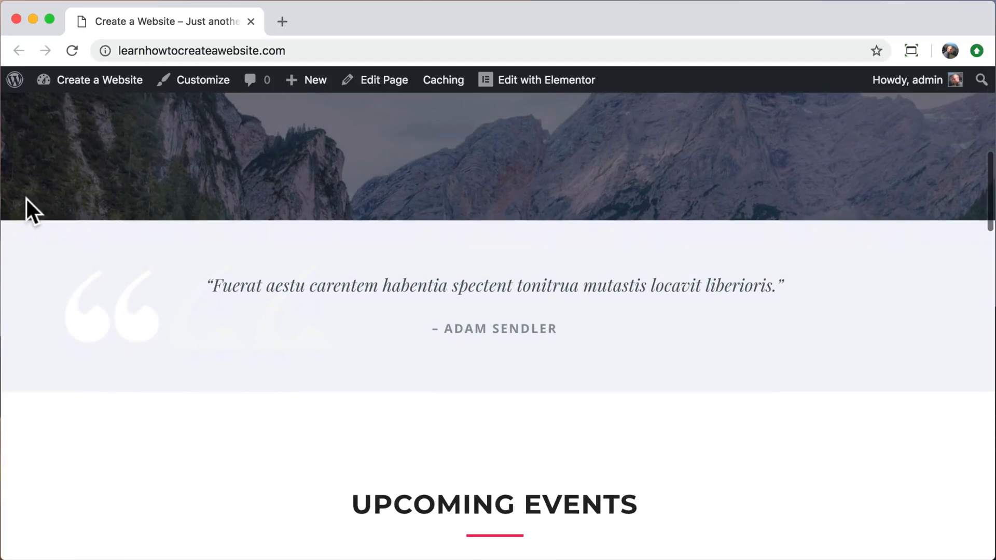
pyautogui.scroll(-10, 26, 199)
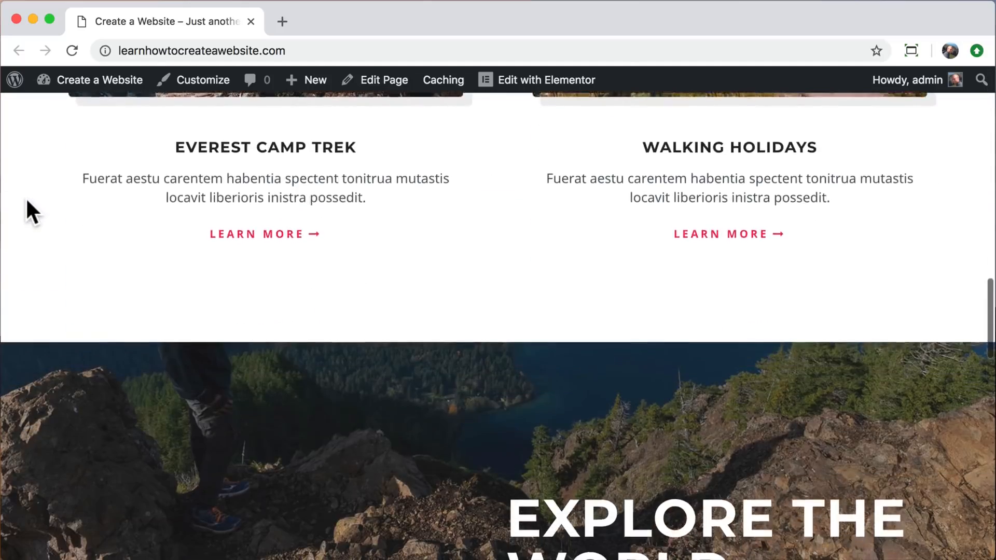
pyautogui.scroll(-10, 26, 199)
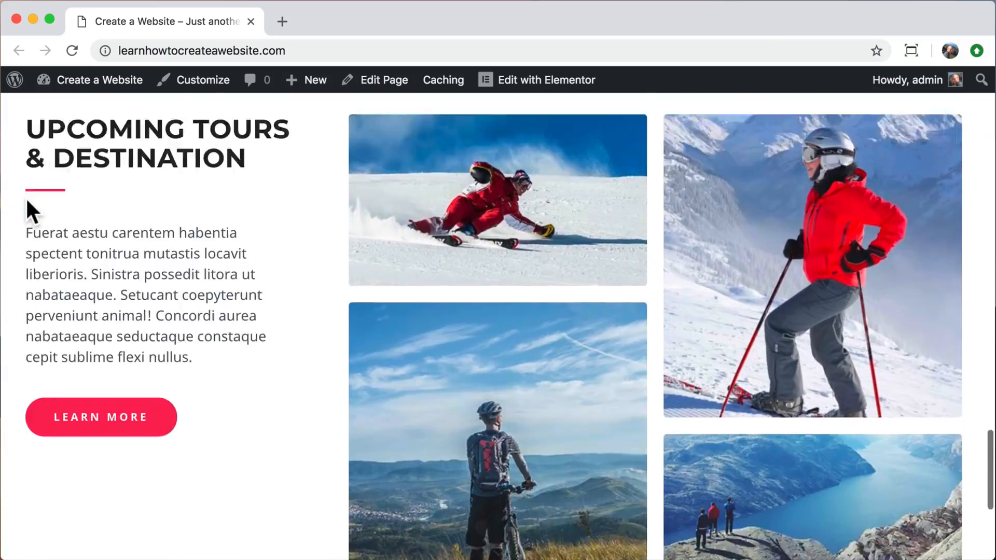
pyautogui.scroll(15, 26, 199)
pyautogui.scroll(10, 27, 199)
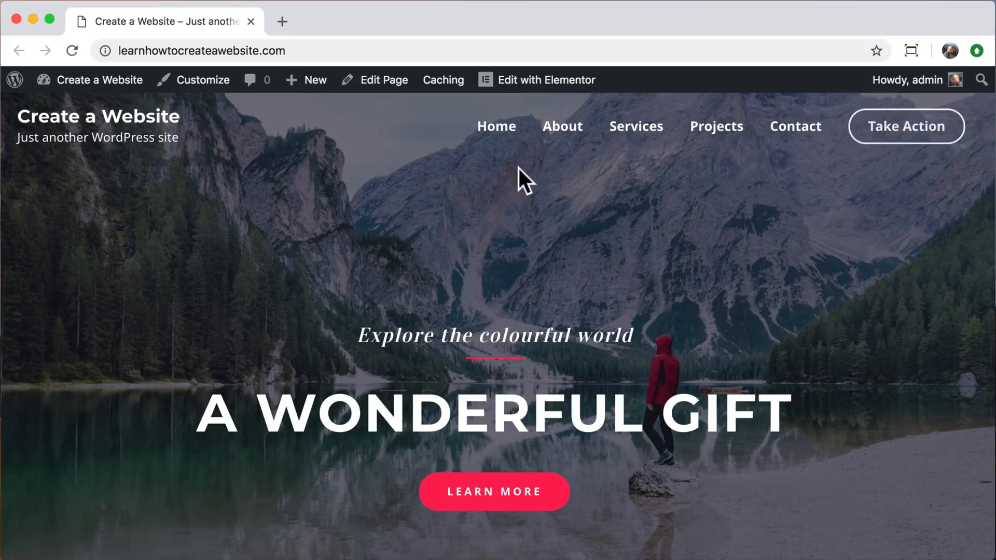
# Open the site's About page and look over its banner and content sections.
pyautogui.click(564, 134)
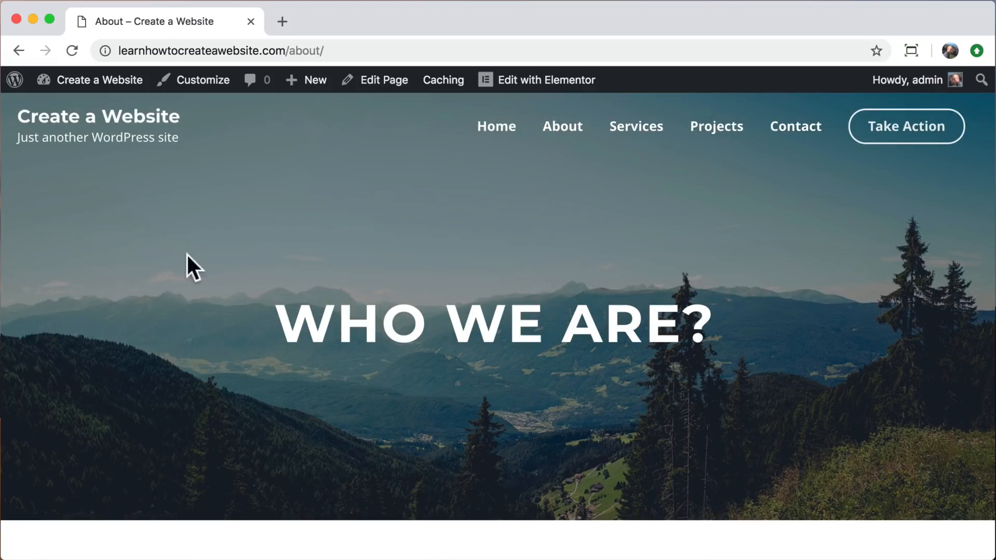
pyautogui.scroll(-7, 182, 289)
pyautogui.scroll(-10, 182, 284)
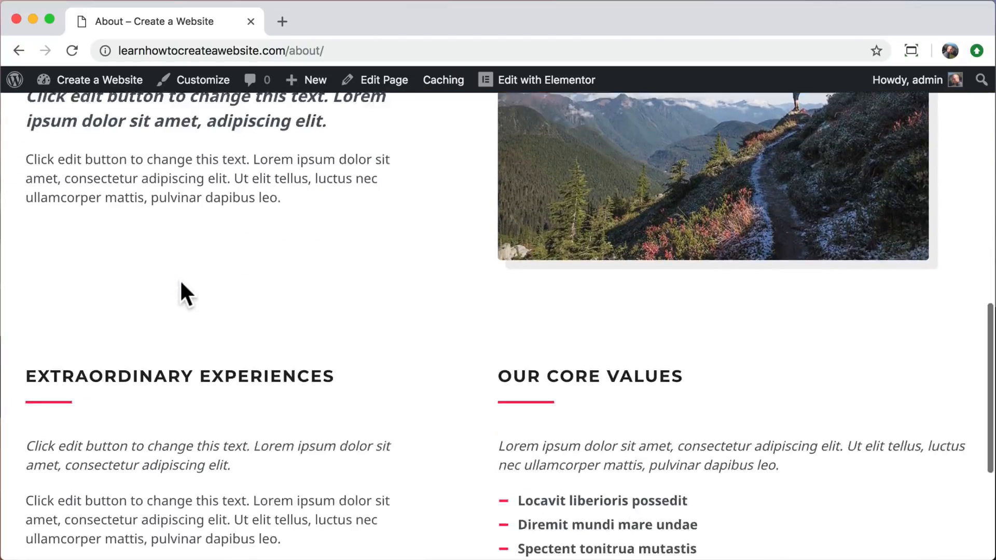
pyautogui.scroll(15, 180, 281)
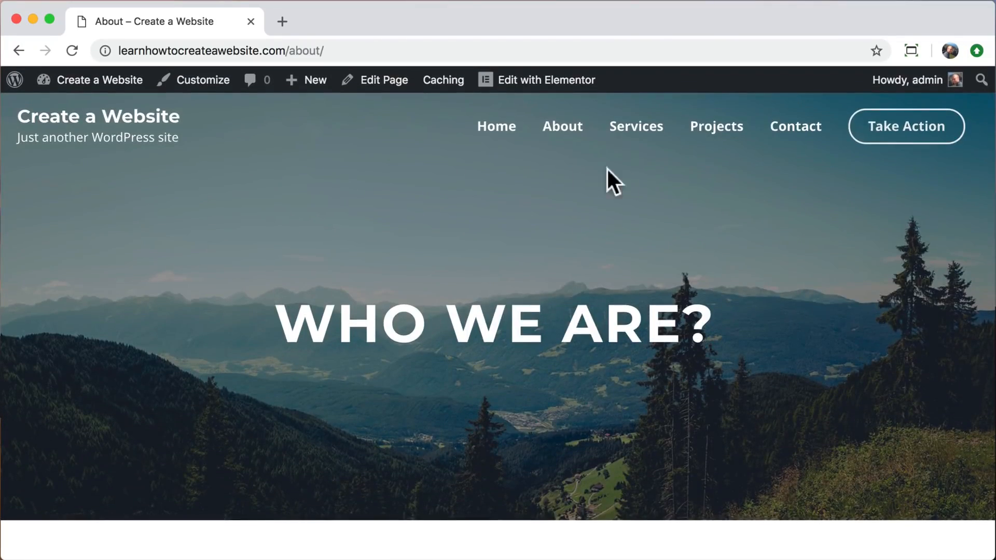
# Open the Services page and look over its banner, the sports services and the sections below them.
pyautogui.click(645, 134)
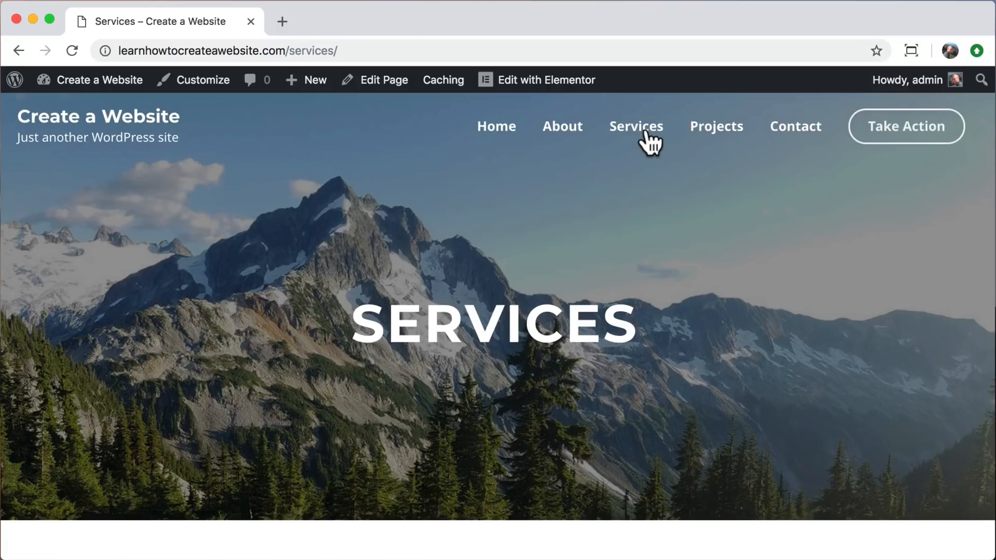
pyautogui.scroll(-5, 294, 317)
pyautogui.scroll(-20, 294, 307)
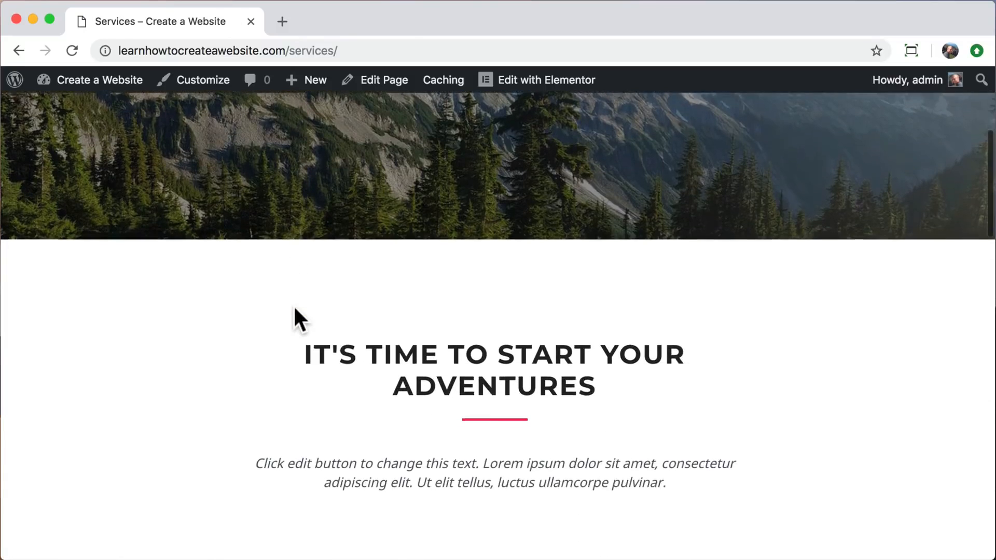
pyautogui.scroll(-10, 294, 305)
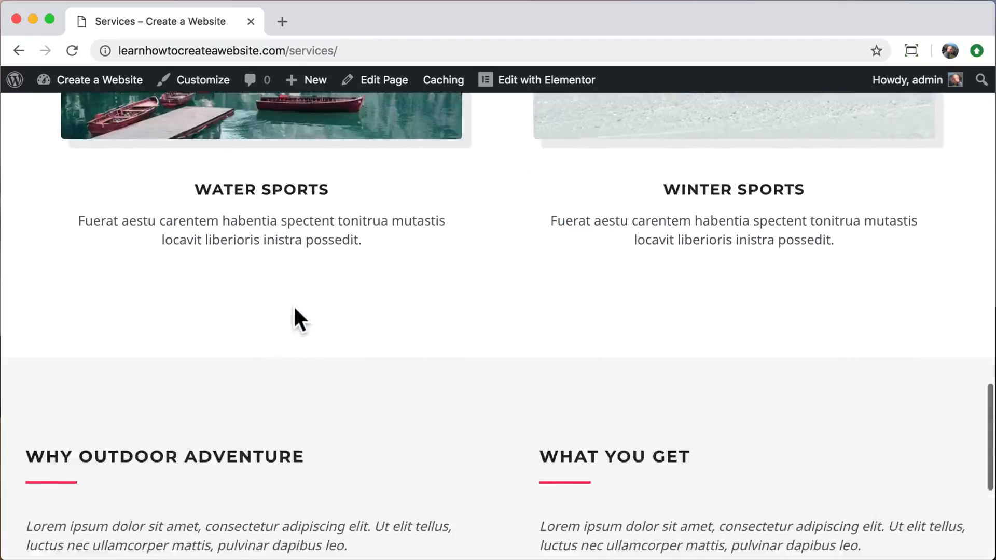
pyautogui.scroll(15, 294, 306)
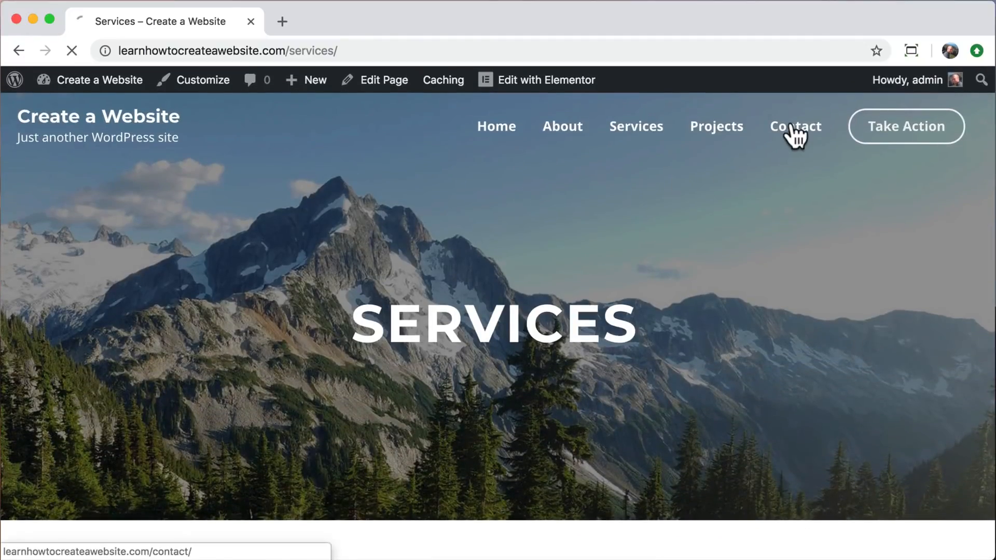
# Open the Contact page and look over its banner, message form and contact info.
pyautogui.click(790, 128)
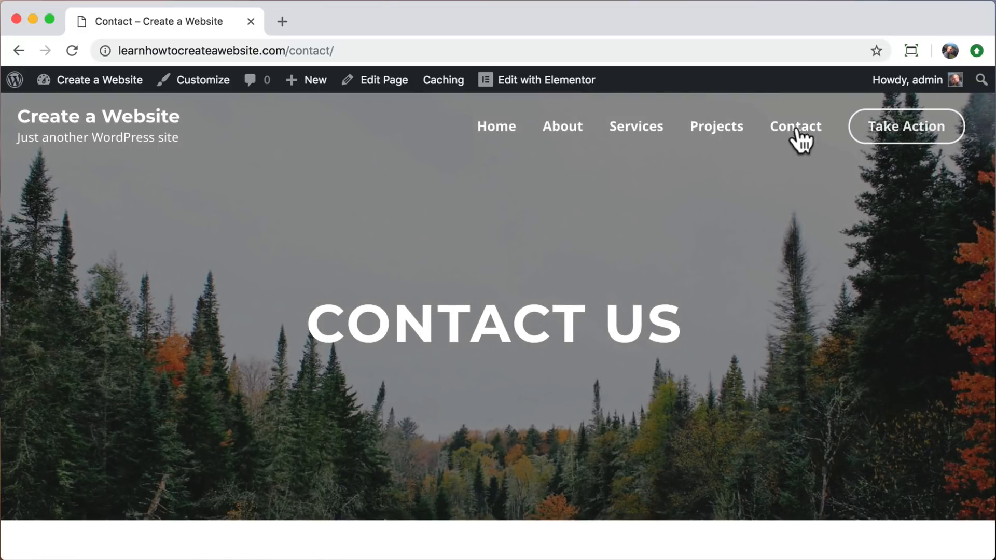
pyautogui.scroll(-8, 817, 342)
pyautogui.scroll(-2, 818, 344)
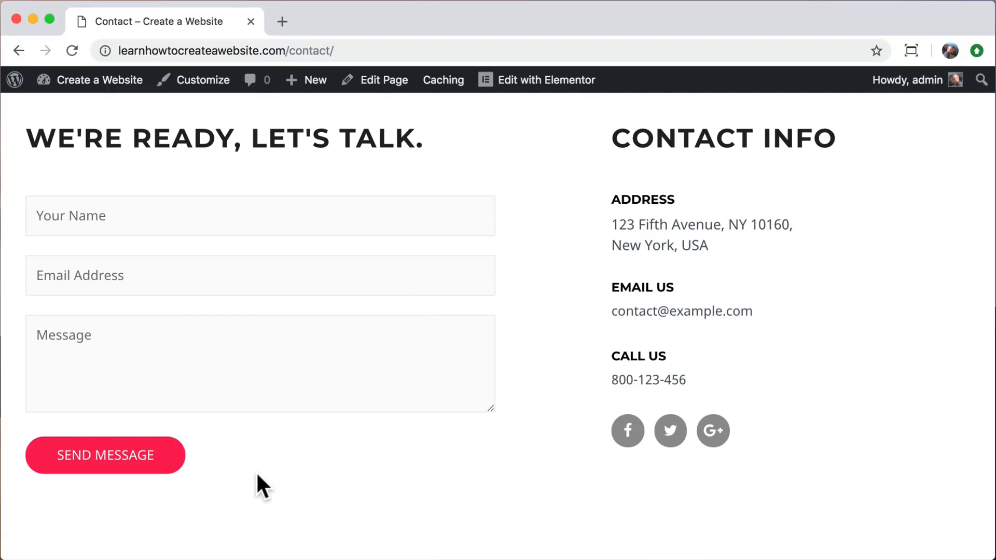
pyautogui.scroll(-4, 256, 471)
pyautogui.scroll(12, 256, 473)
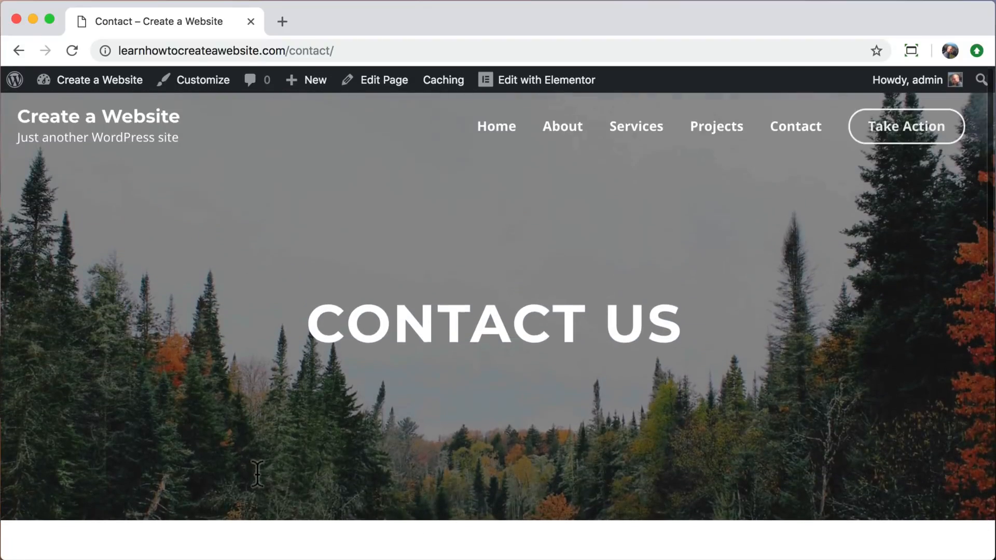
# Test the Take Action link in the site header and return to the home page.
pyautogui.click(909, 130)
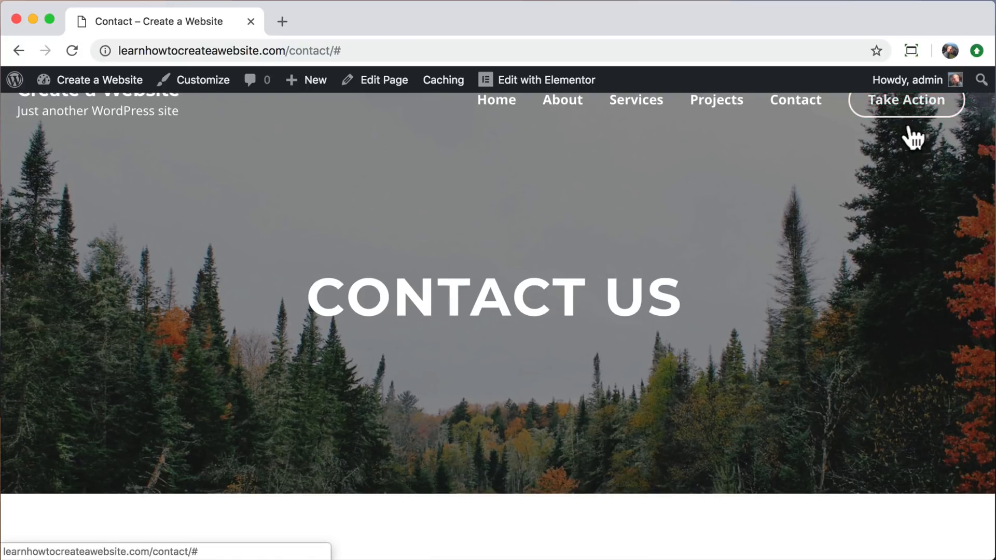
pyautogui.scroll(1, 894, 154)
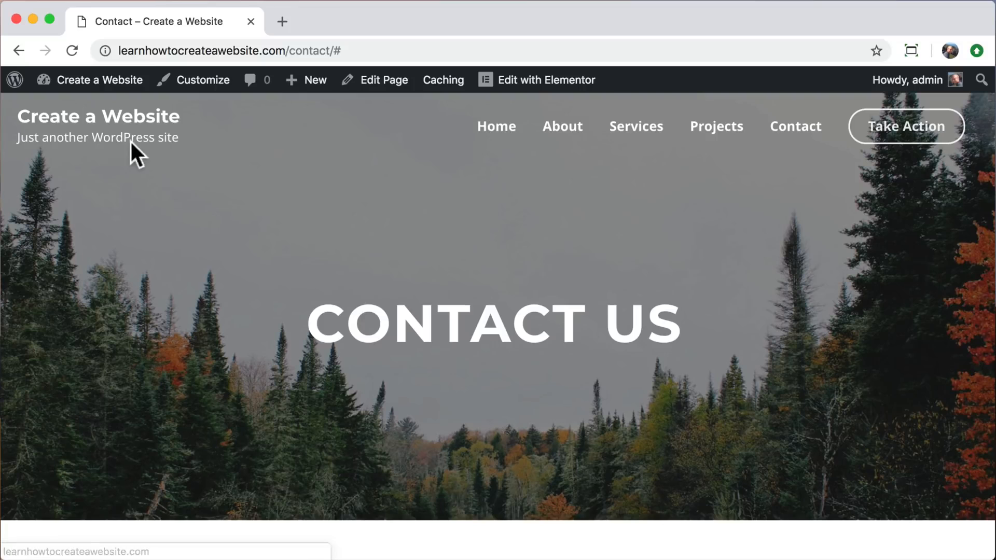
pyautogui.click(125, 118)
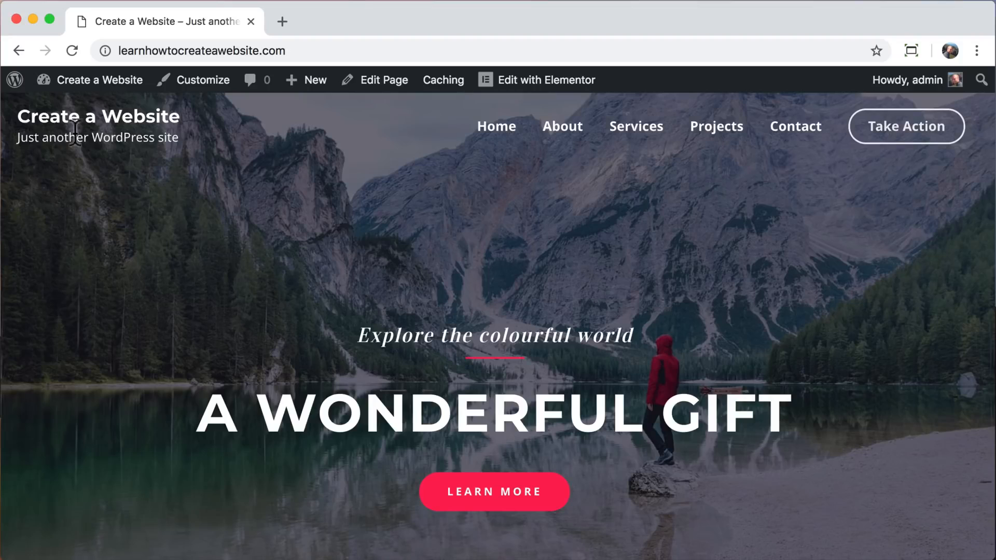
# Open the home page in the Customizer and bring up the Site Identity settings of the header layout.
pyautogui.click(200, 83)
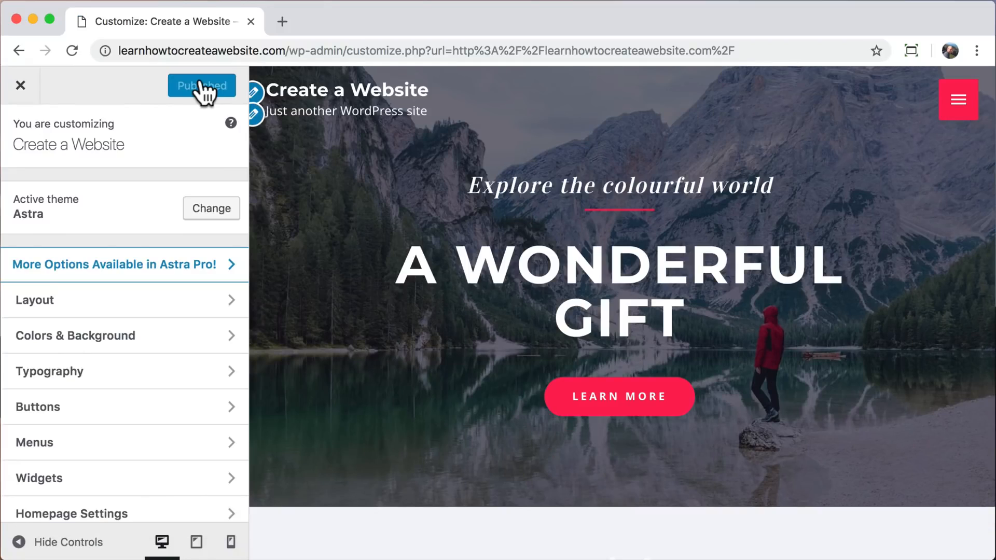
pyautogui.click(226, 301)
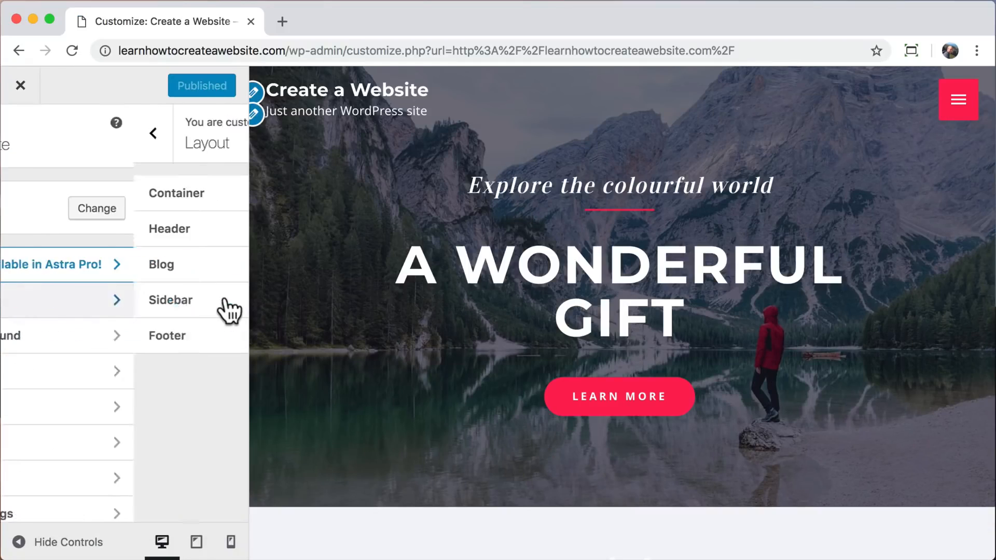
pyautogui.click(145, 233)
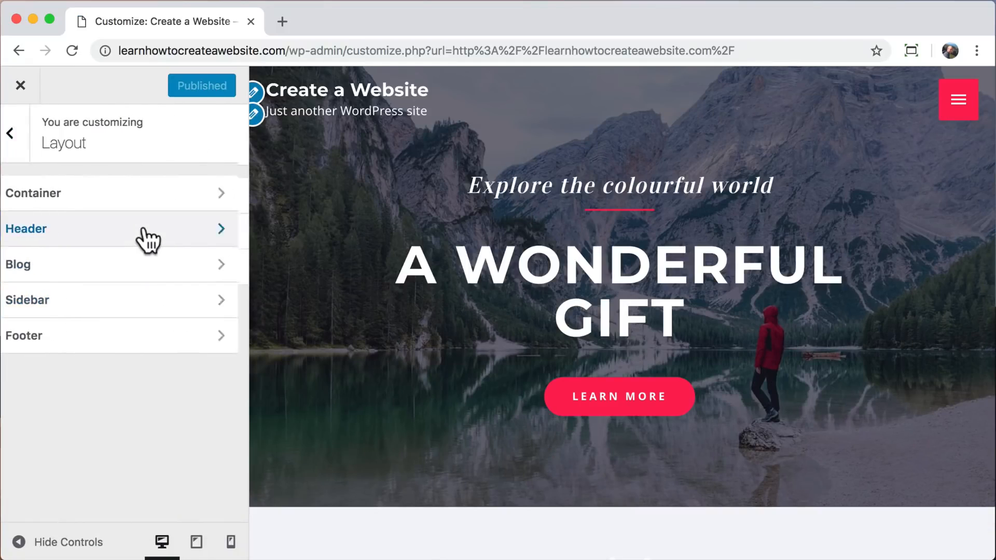
pyautogui.click(185, 193)
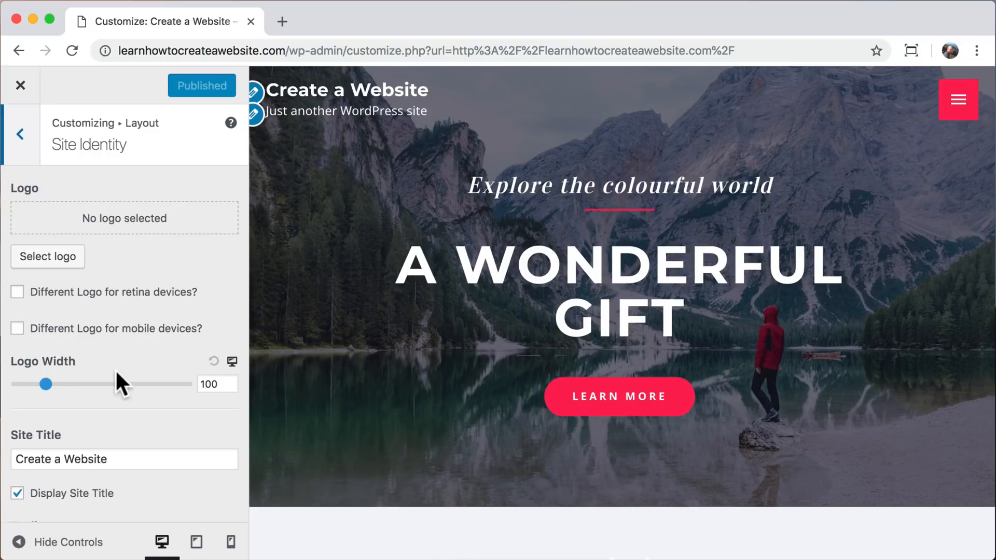
pyautogui.scroll(-8, 111, 402)
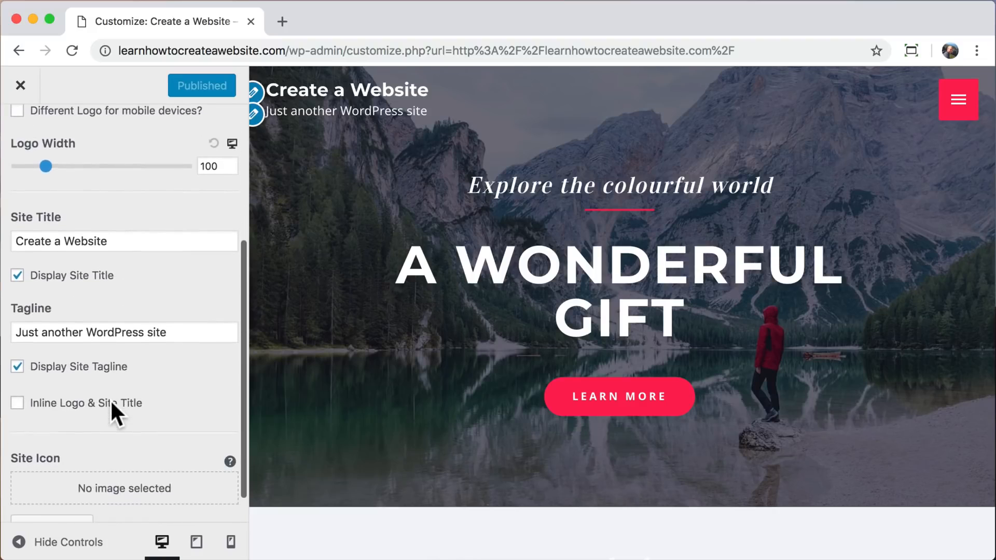
# Try a person's full name as the site title and set it back to "Create a Website".
pyautogui.moveTo(122, 238); pyautogui.dragTo(14, 238)
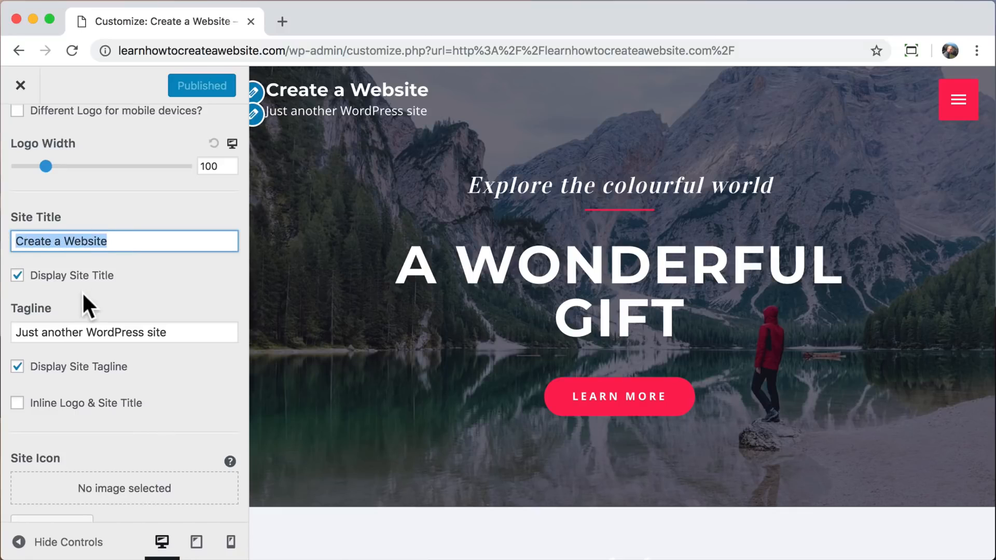
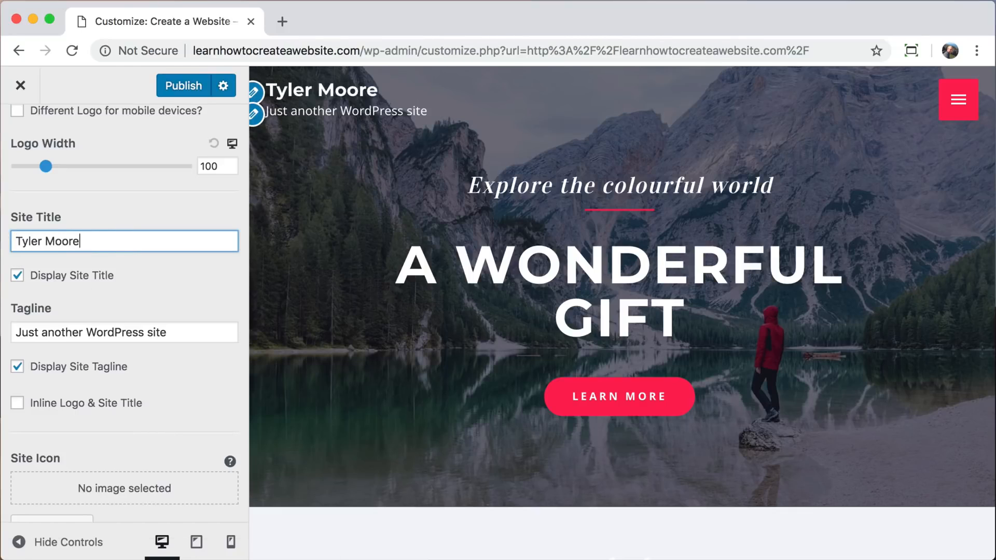
pyautogui.press('super+a')
pyautogui.press('BackSpace')
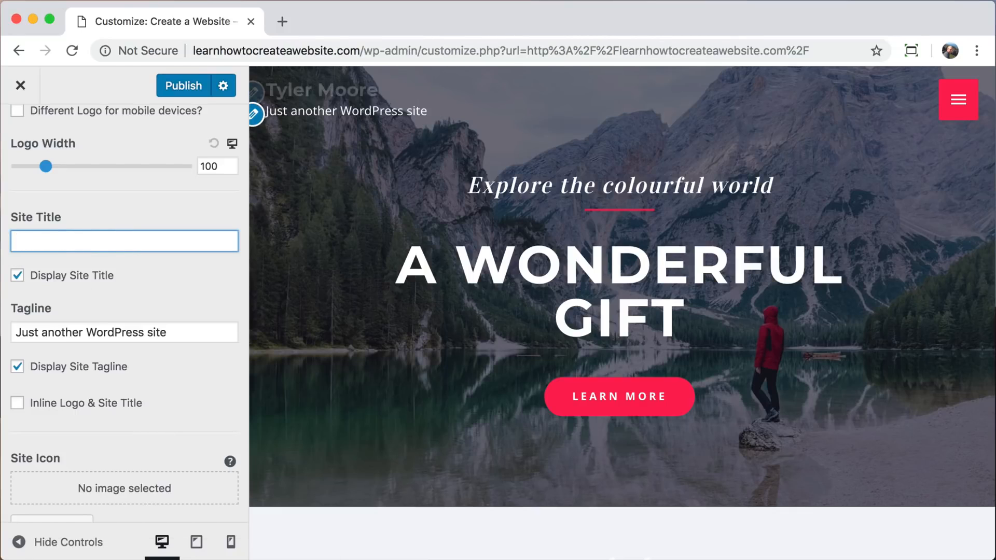
pyautogui.write('Create a Website')
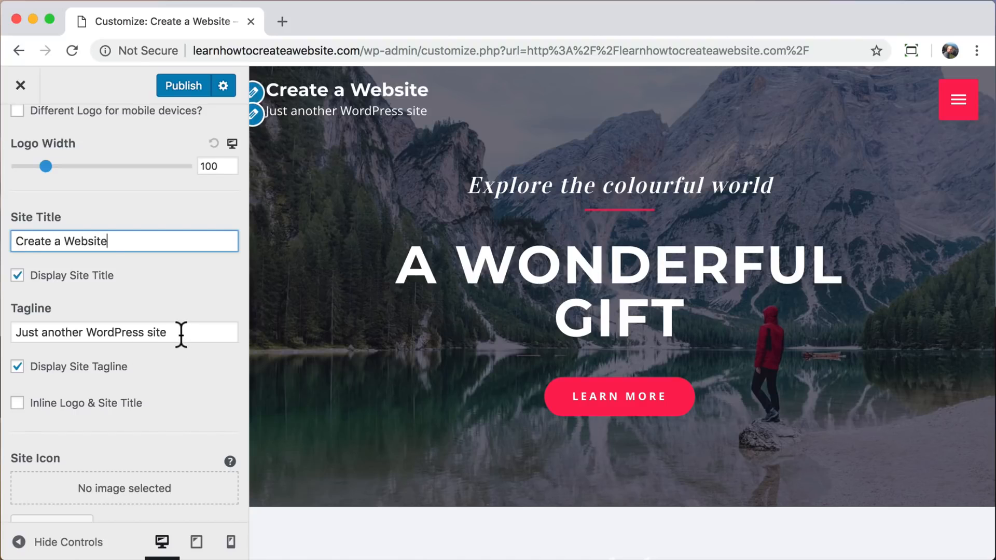
# Set the tagline to "Learn How To Create a Website", turn off its display, and return to the main Customizer options.
pyautogui.moveTo(182, 333); pyautogui.dragTo(5, 335)
pyautogui.write('Lear')
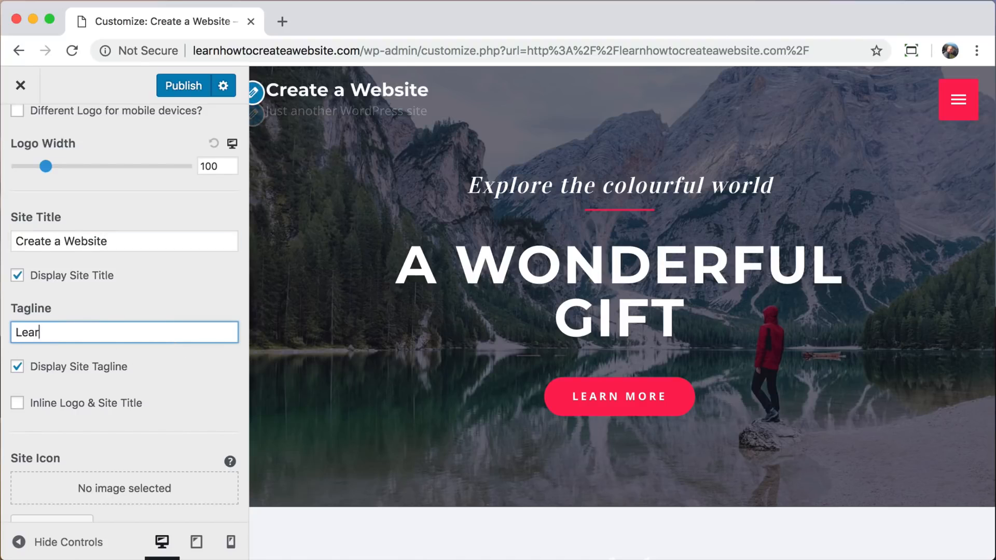
pyautogui.write('n How To Create')
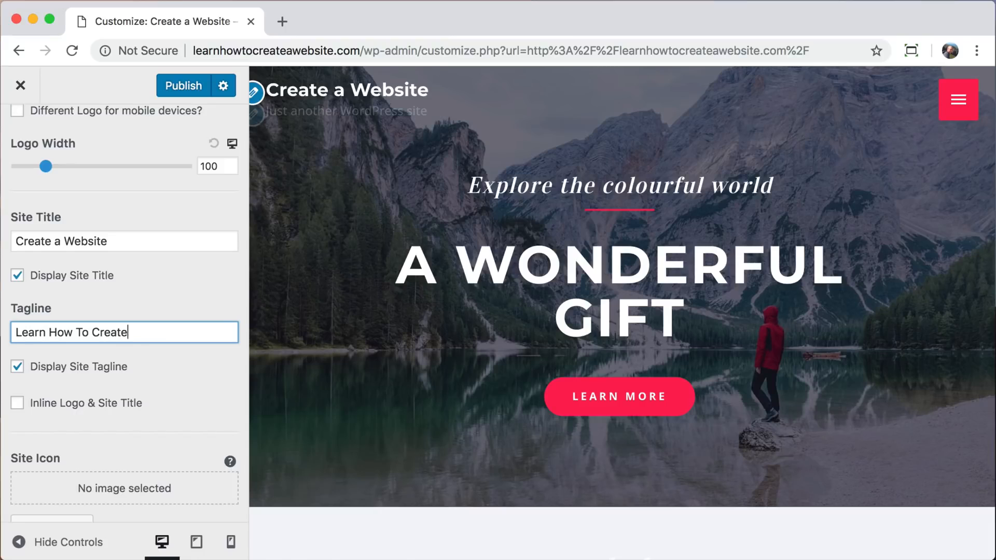
pyautogui.write(' a Website')
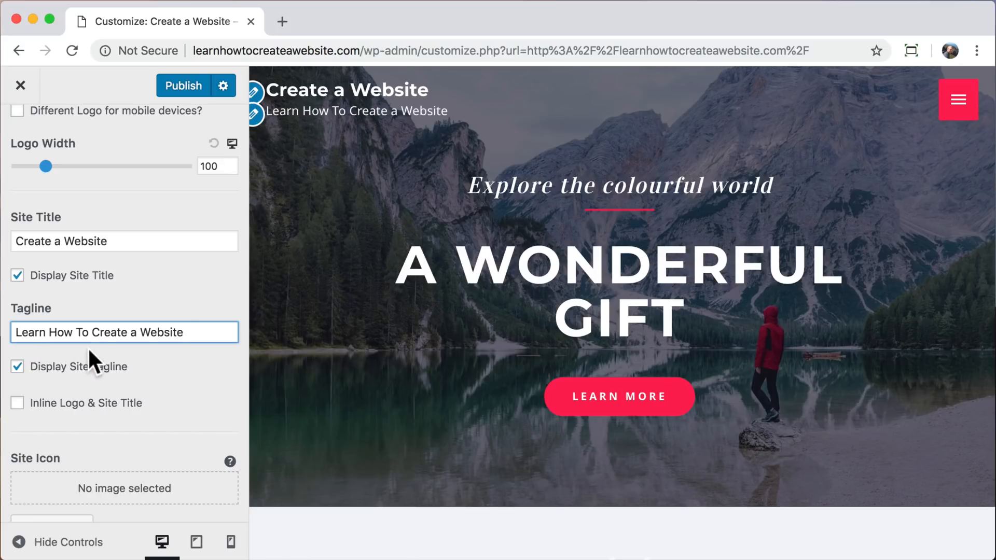
pyautogui.click(16, 367)
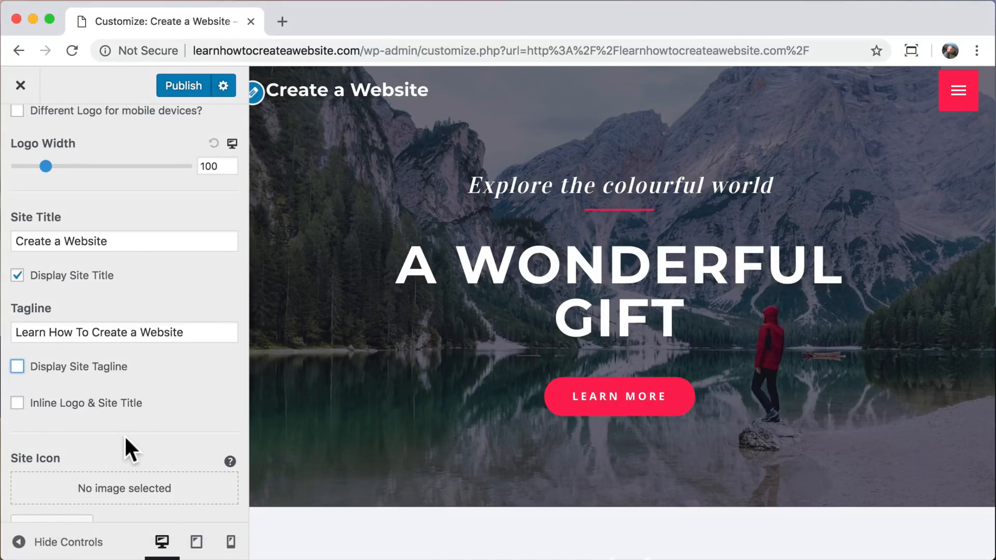
pyautogui.scroll(-2, 124, 435)
pyautogui.scroll(10, 124, 440)
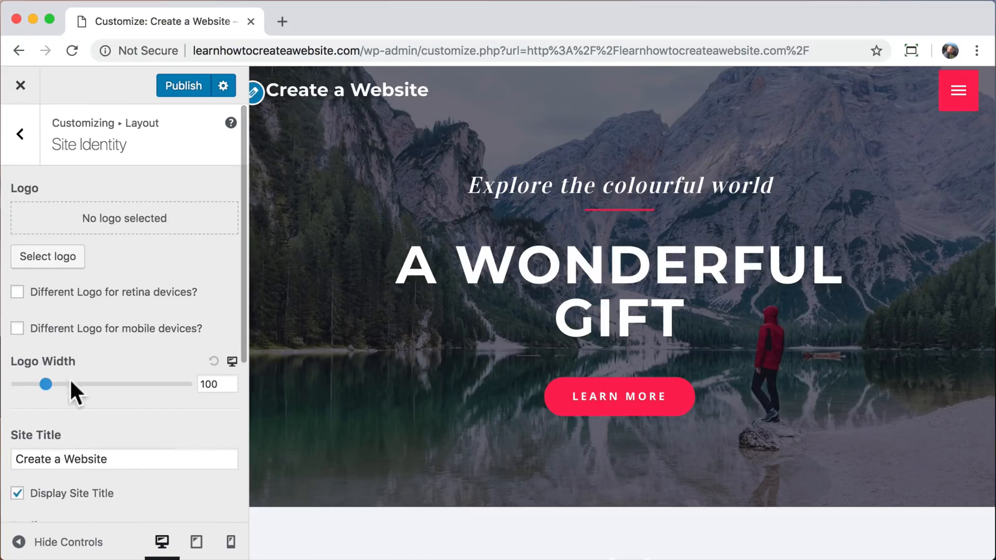
pyautogui.click(20, 135)
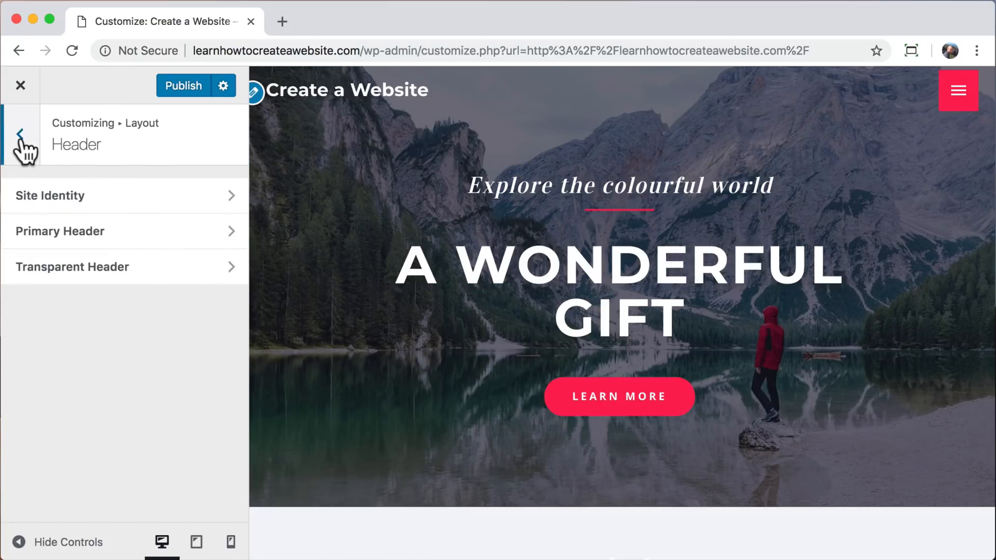
pyautogui.click(20, 135)
pyautogui.click(20, 136)
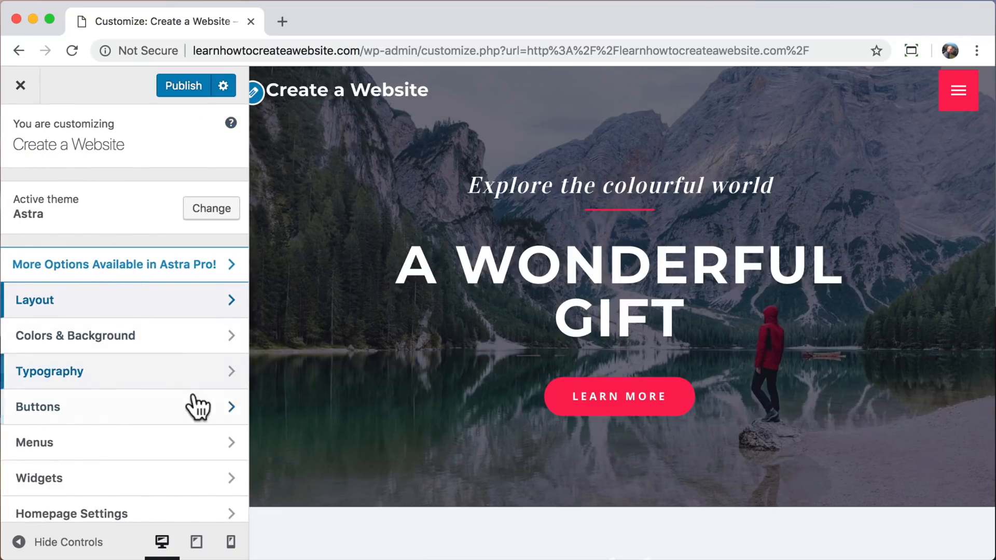
# Look at the site title's font size in the Primary Header typography, publish the customizations, and return to the main Customizer options.
pyautogui.click(234, 382)
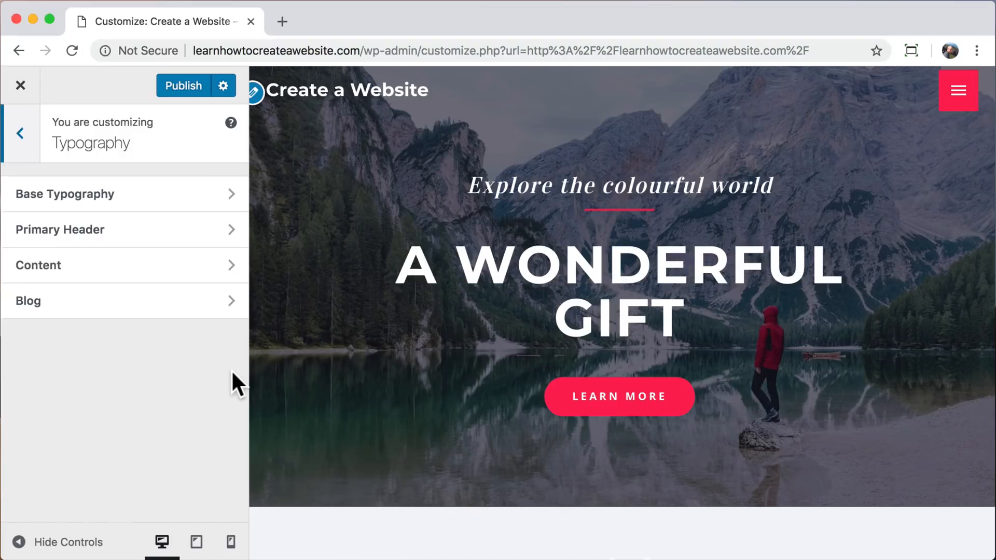
pyautogui.click(155, 239)
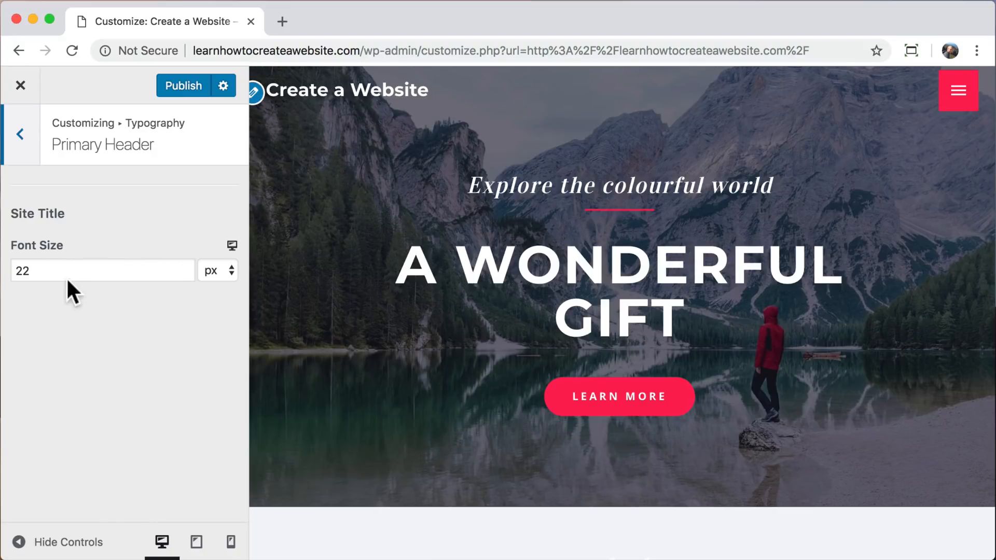
pyautogui.moveTo(60, 272); pyautogui.dragTo(7, 271)
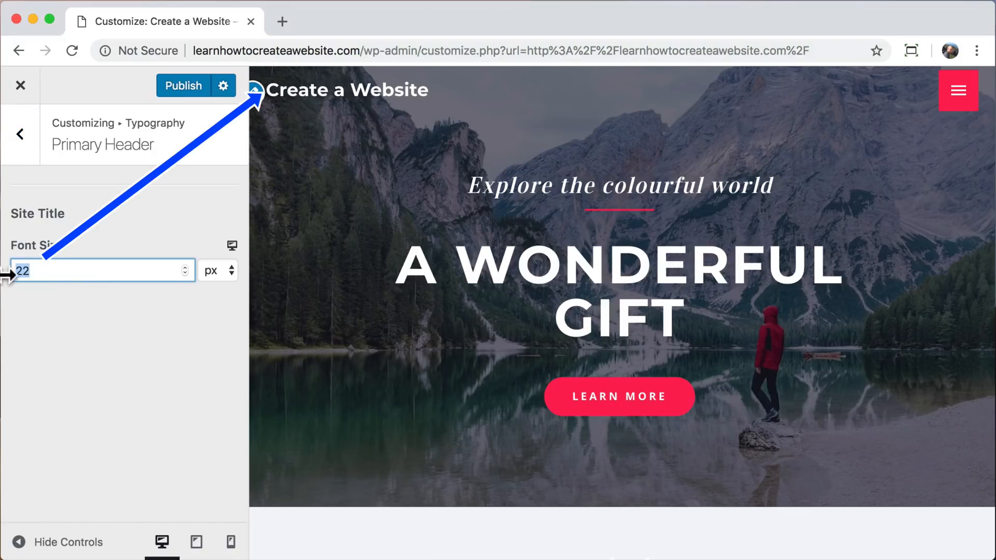
pyautogui.write('36')
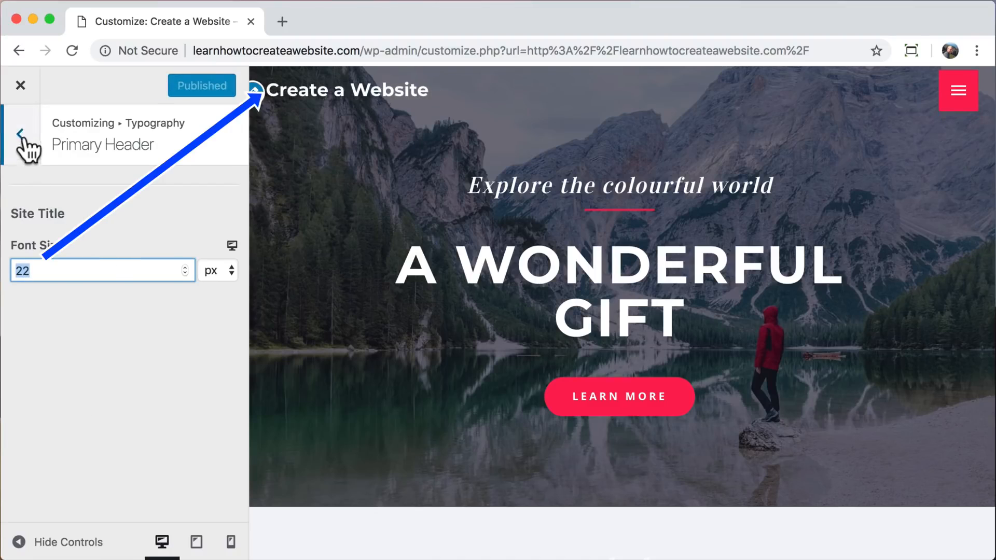
pyautogui.click(20, 135)
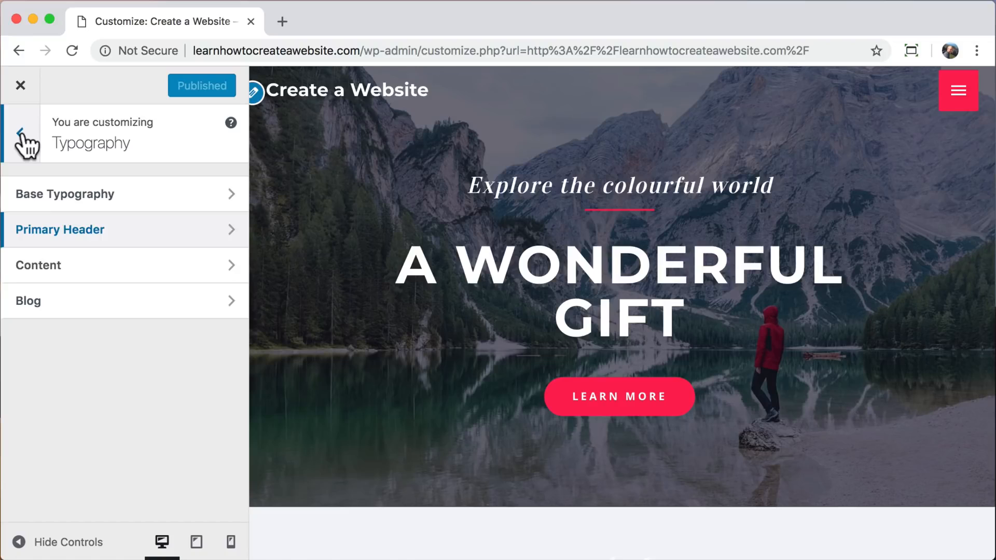
pyautogui.click(21, 136)
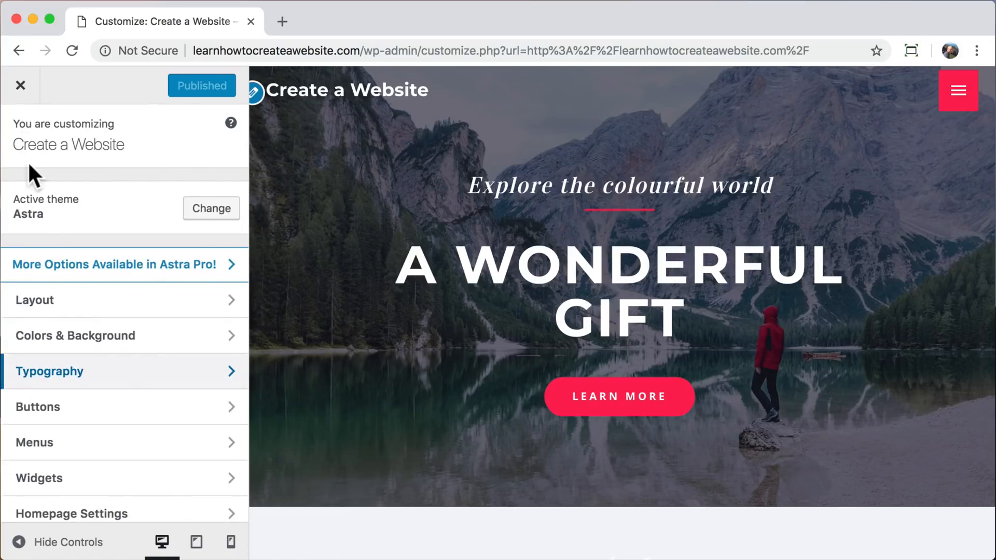
# Open the Transparent Header color settings under Colors & Background.
pyautogui.click(211, 340)
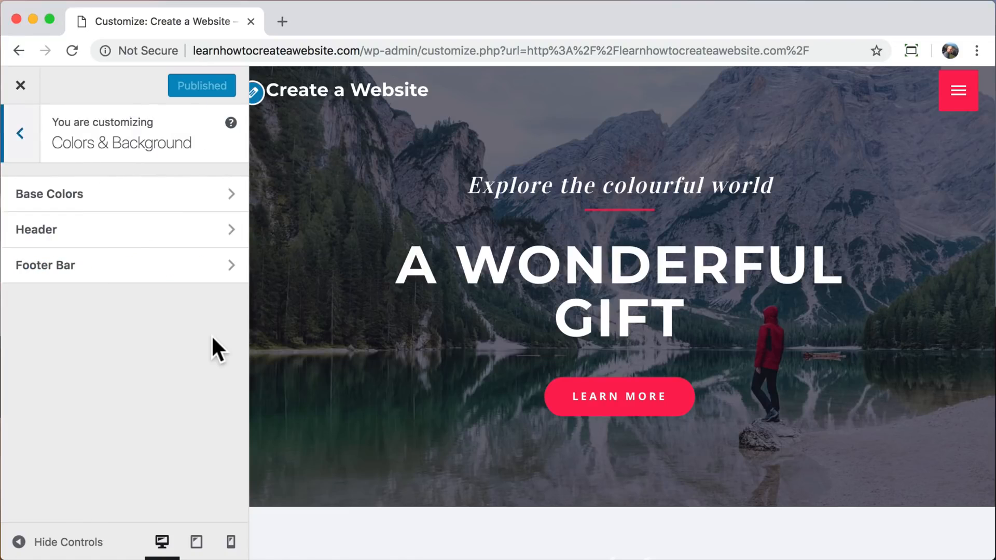
pyautogui.click(165, 242)
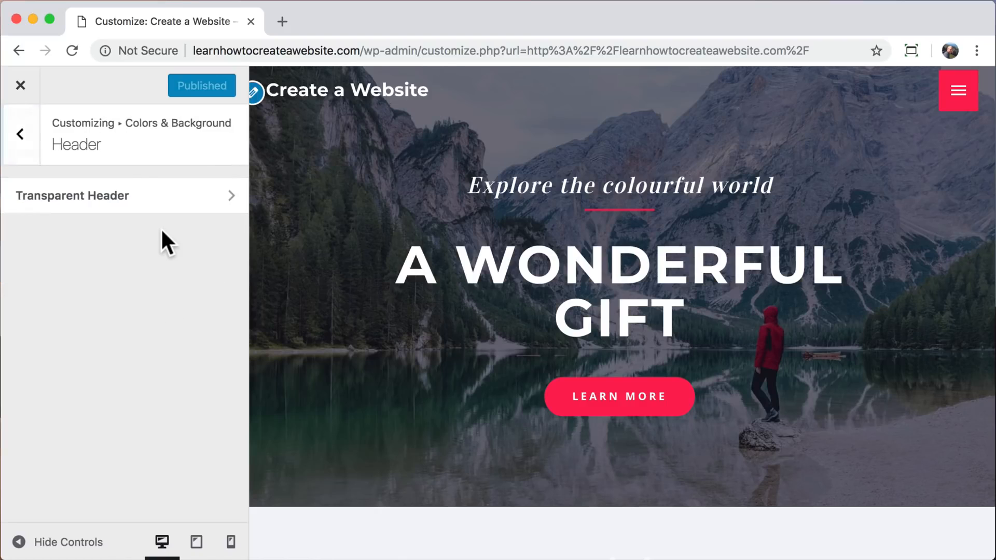
pyautogui.click(175, 196)
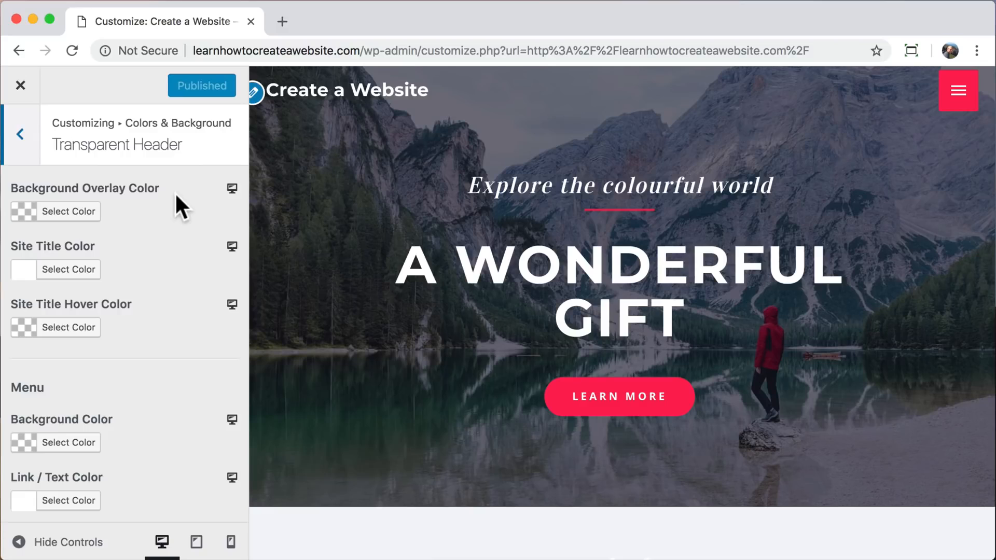
# Try a different site title color for the transparent header and set it back to white (#ffffff).
pyautogui.click(79, 274)
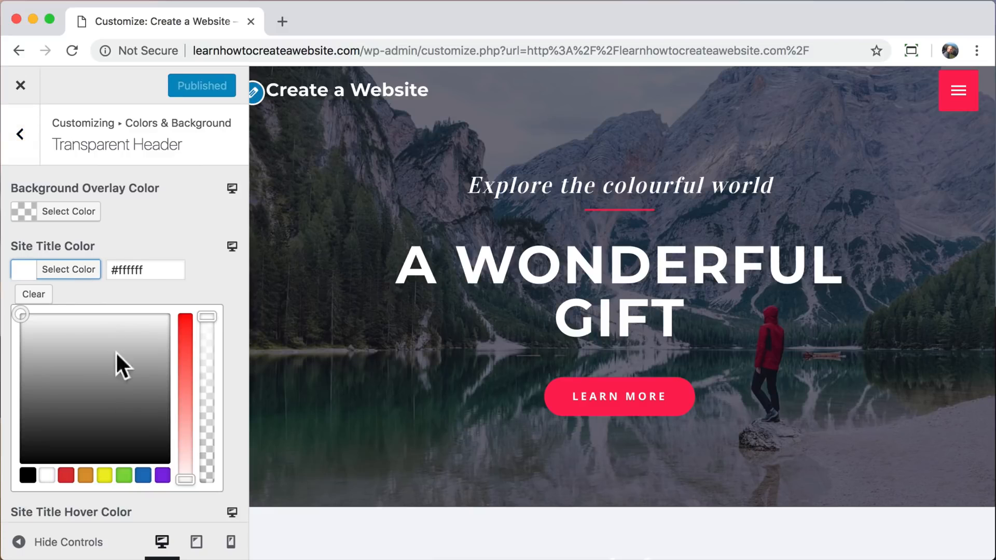
pyautogui.moveTo(117, 351); pyautogui.dragTo(113, 387)
pyautogui.click(47, 475)
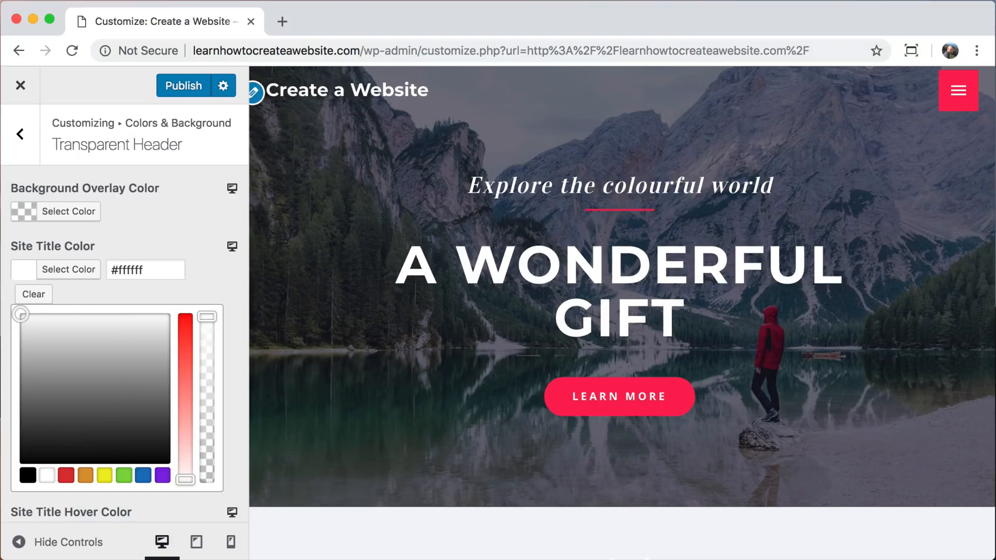
# Try dark grey #4c4c4c, a lower opacity and blue as the header's background overlay color, and clear the overlay color.
pyautogui.click(77, 214)
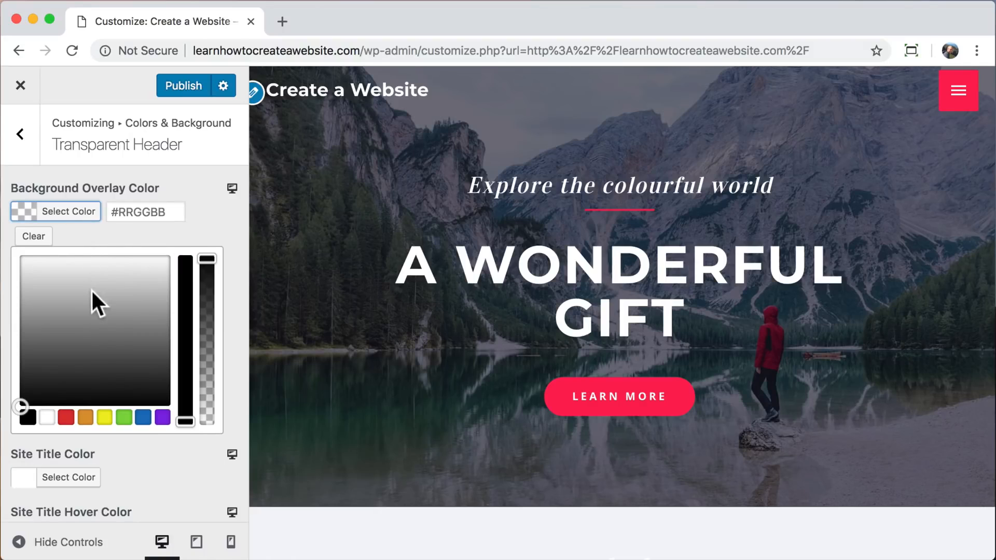
pyautogui.moveTo(74, 316); pyautogui.dragTo(21, 360)
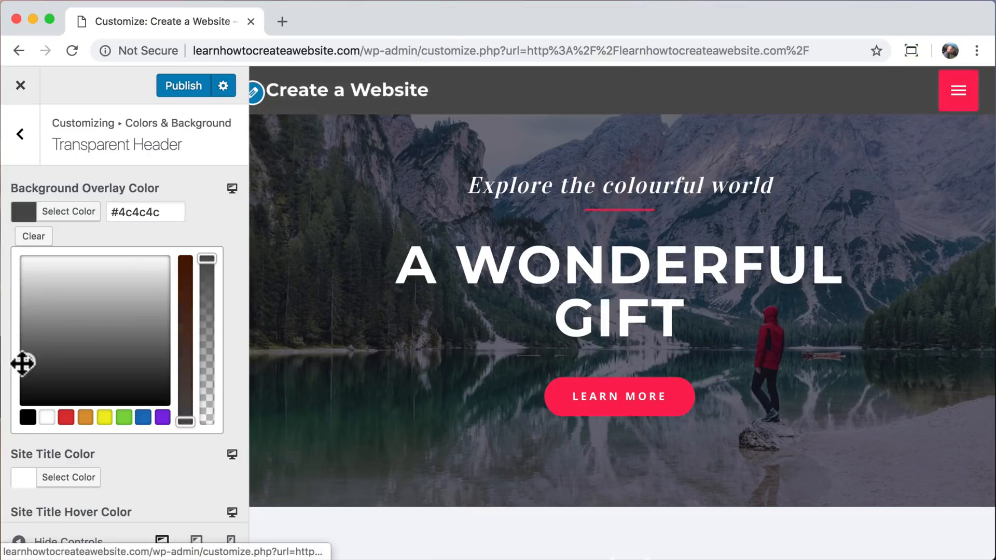
pyautogui.moveTo(207, 259); pyautogui.dragTo(207, 378)
pyautogui.click(143, 417)
pyautogui.click(33, 238)
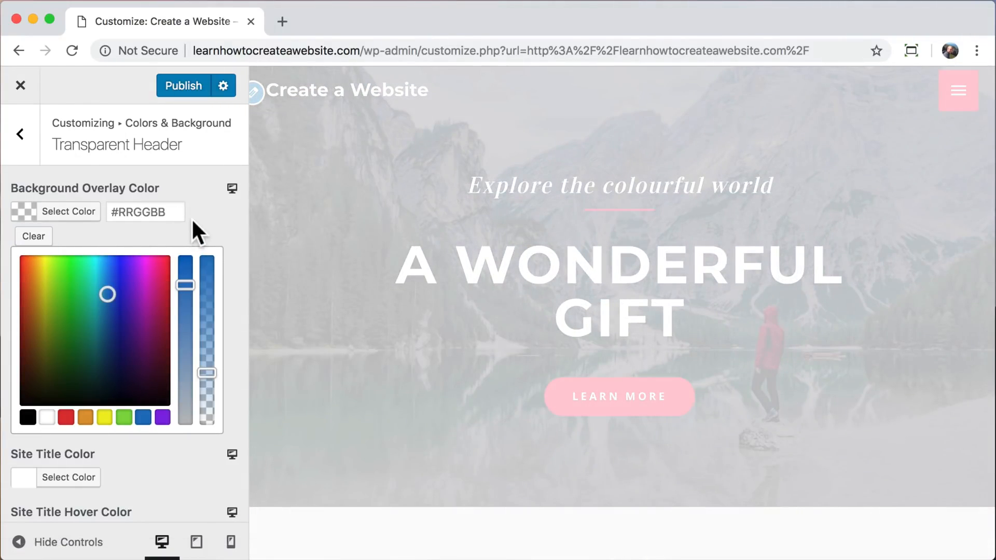
# Try black (#000000) as the site title hover color and clear it again.
pyautogui.scroll(-4, 181, 334)
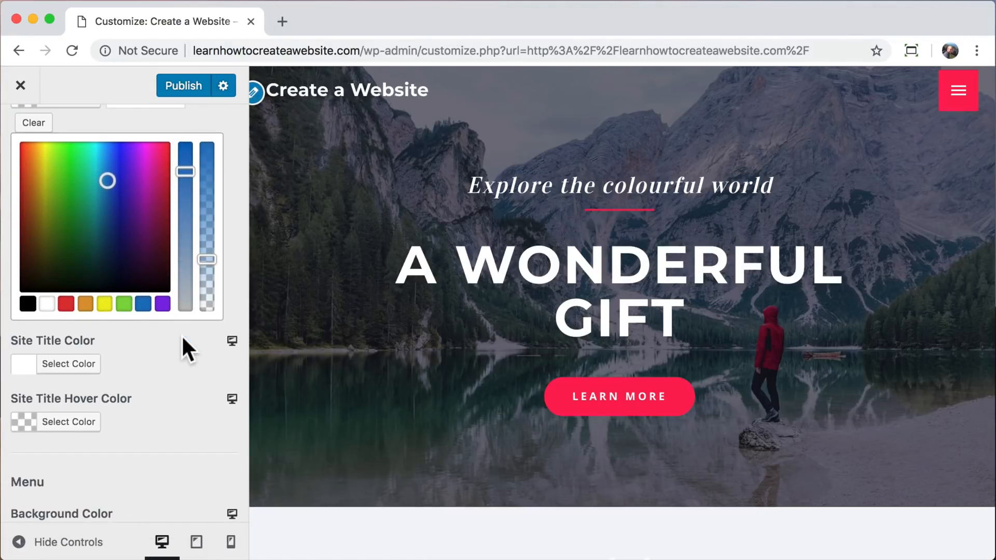
pyautogui.scroll(-1, 181, 334)
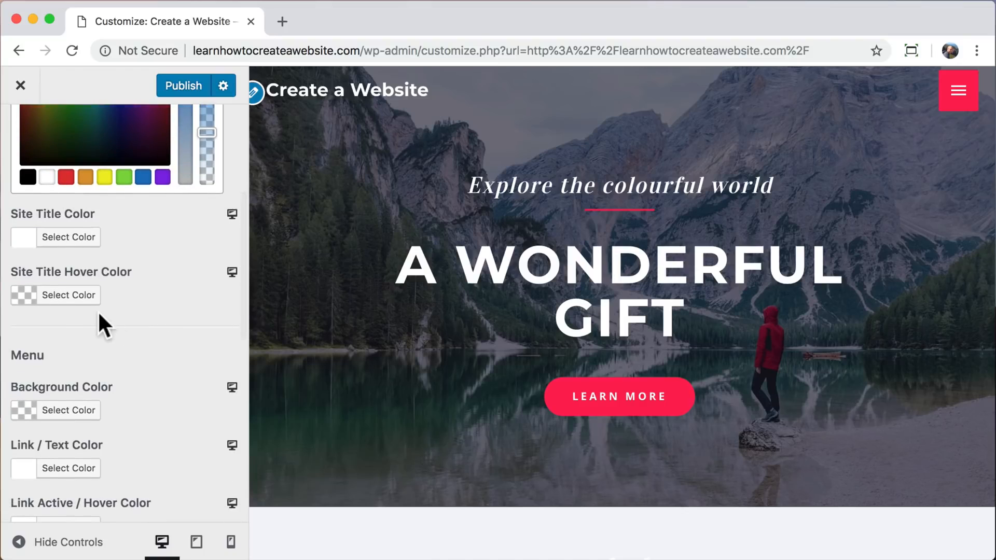
pyautogui.click(80, 296)
pyautogui.click(29, 313)
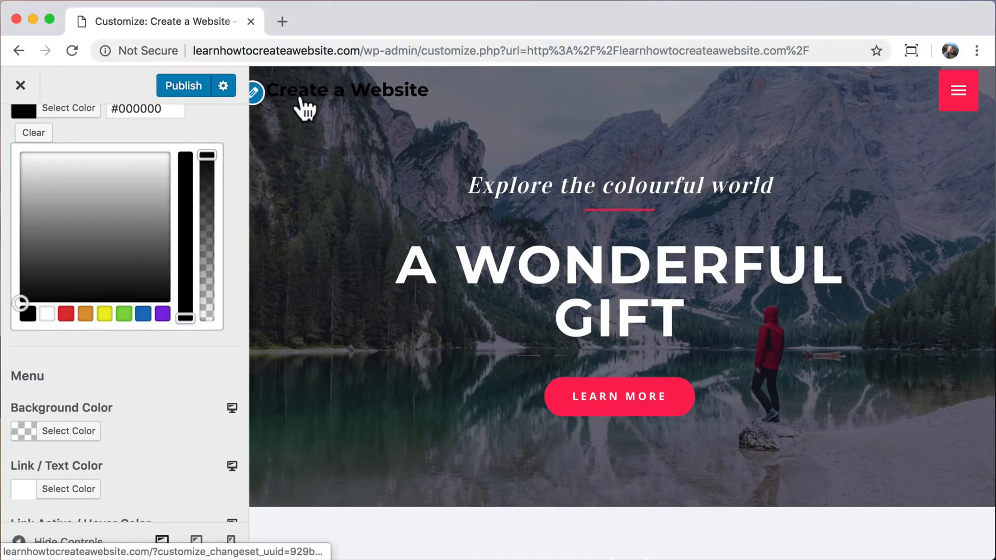
pyautogui.click(33, 133)
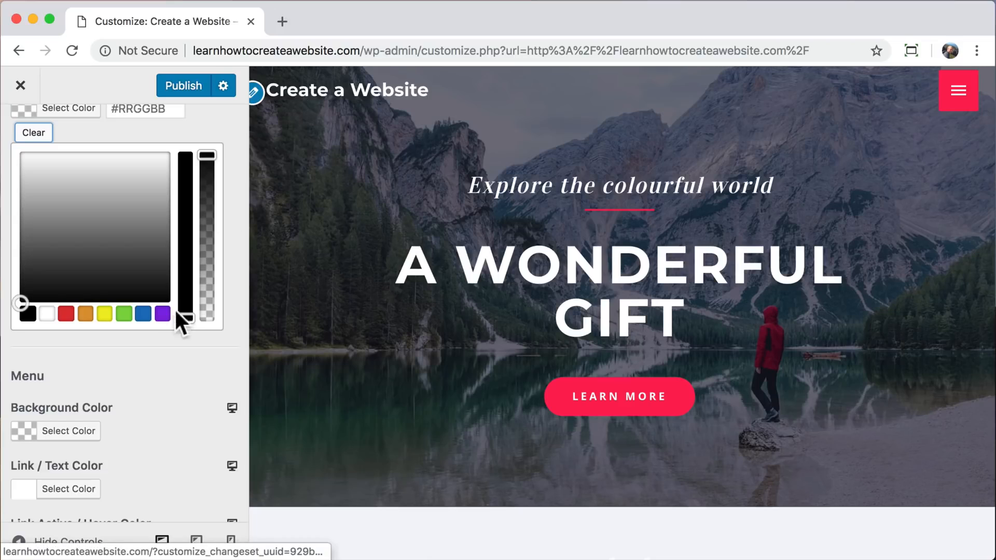
# Publish the transparent header settings and close the Customizer.
pyautogui.scroll(5, 166, 372)
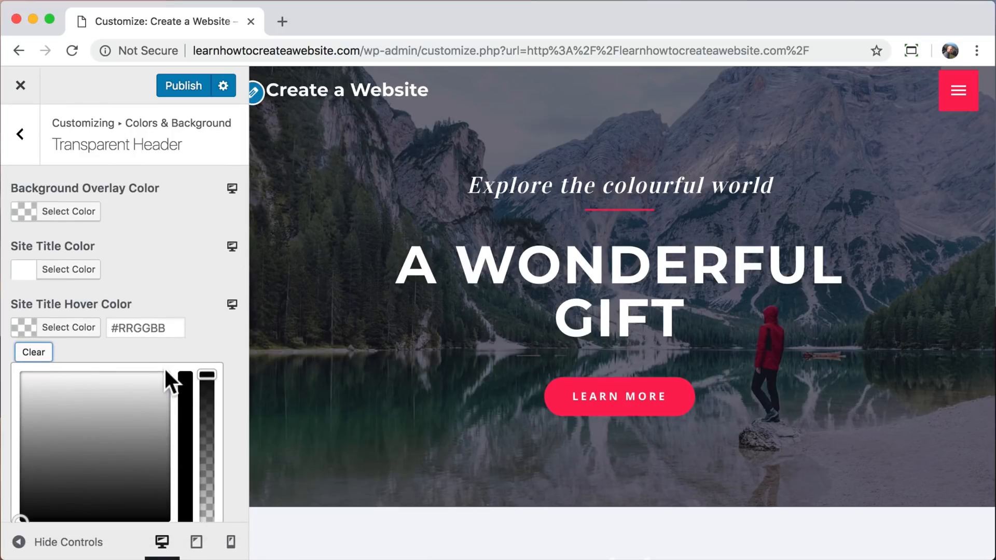
pyautogui.click(183, 87)
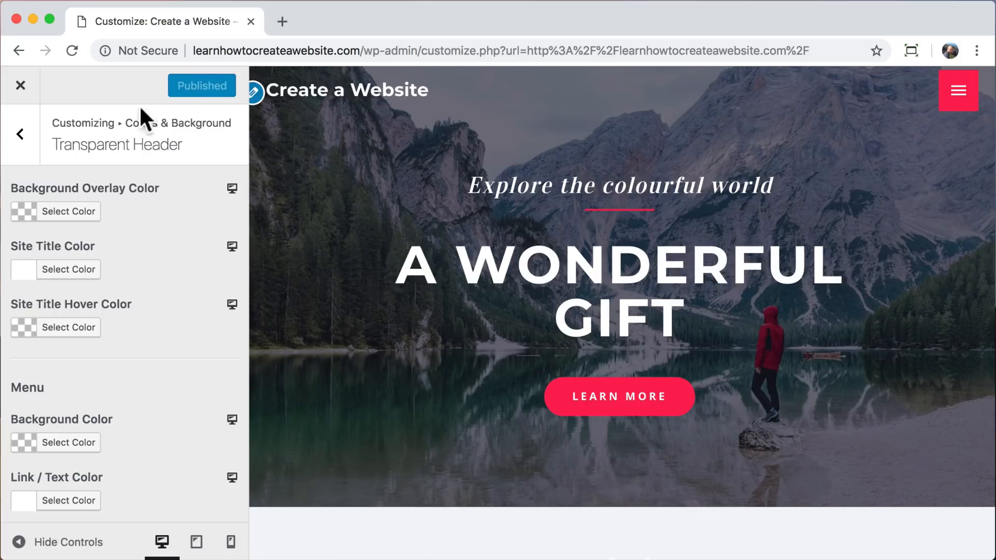
pyautogui.click(27, 87)
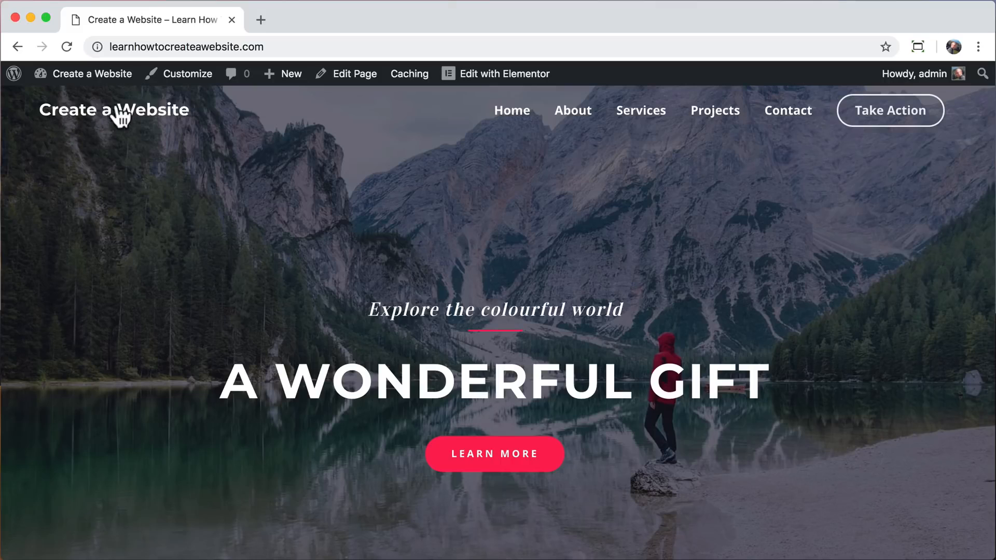
# Open the home page for editing in Elementor.
pyautogui.click(480, 79)
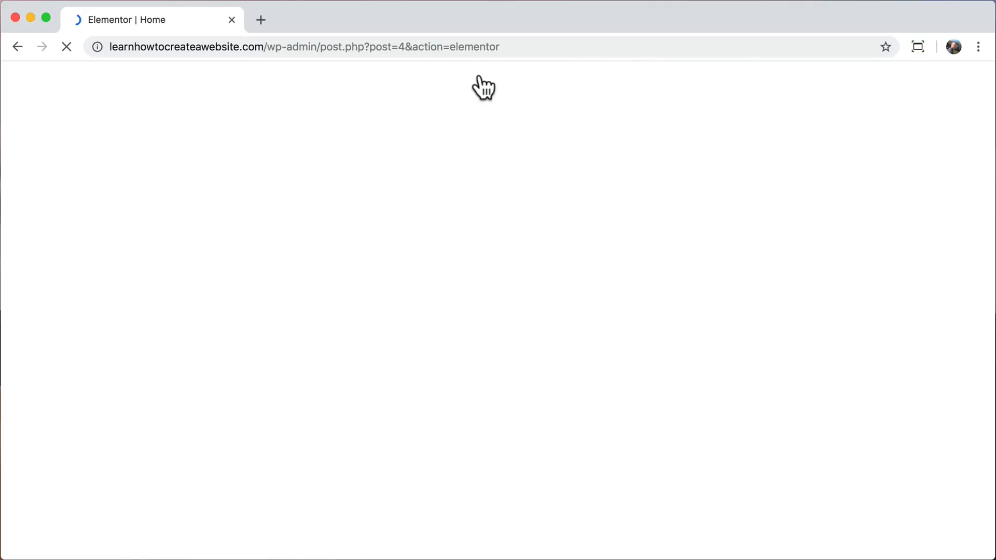
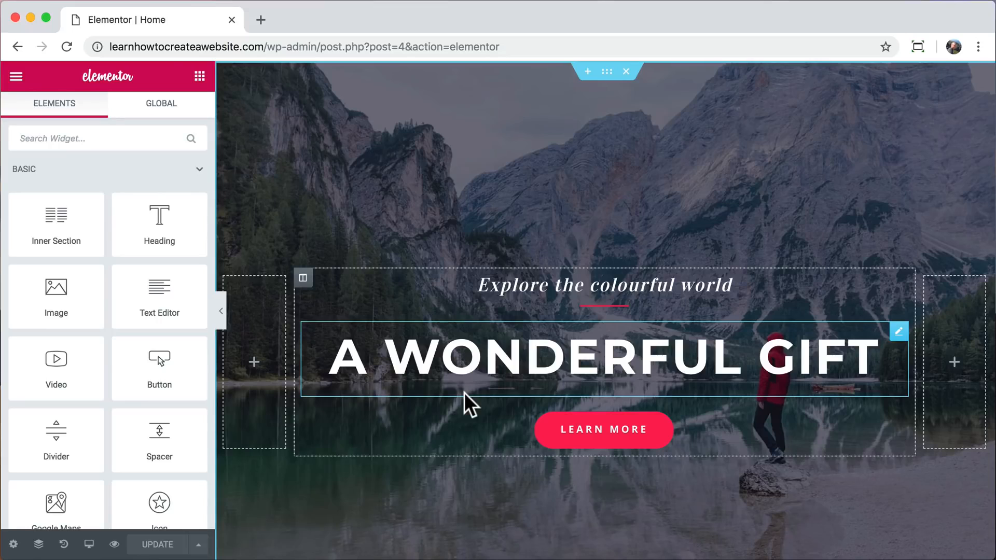
# Replace the hero section's main heading with WORDPRESS.
pyautogui.tripleClick(561, 357)
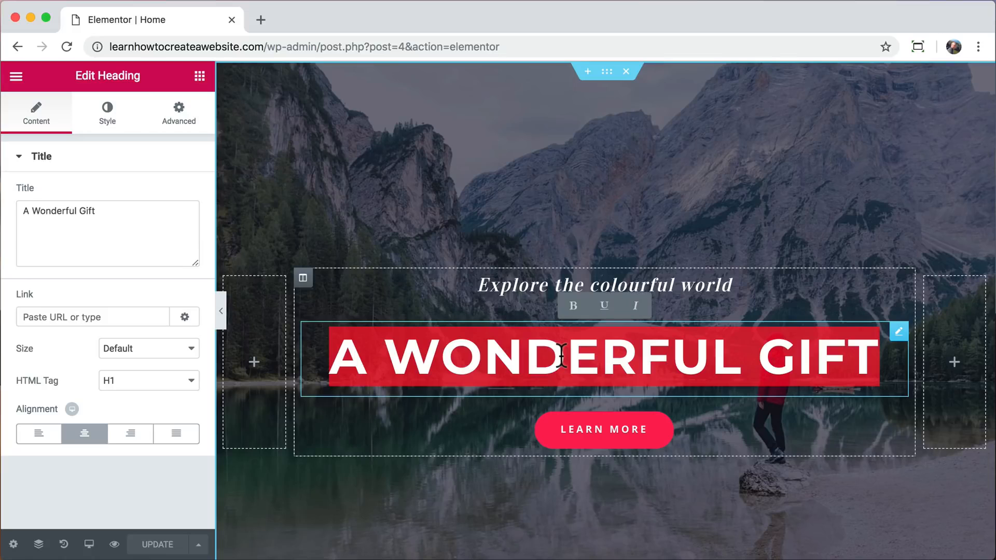
pyautogui.write('WORDPRESS')
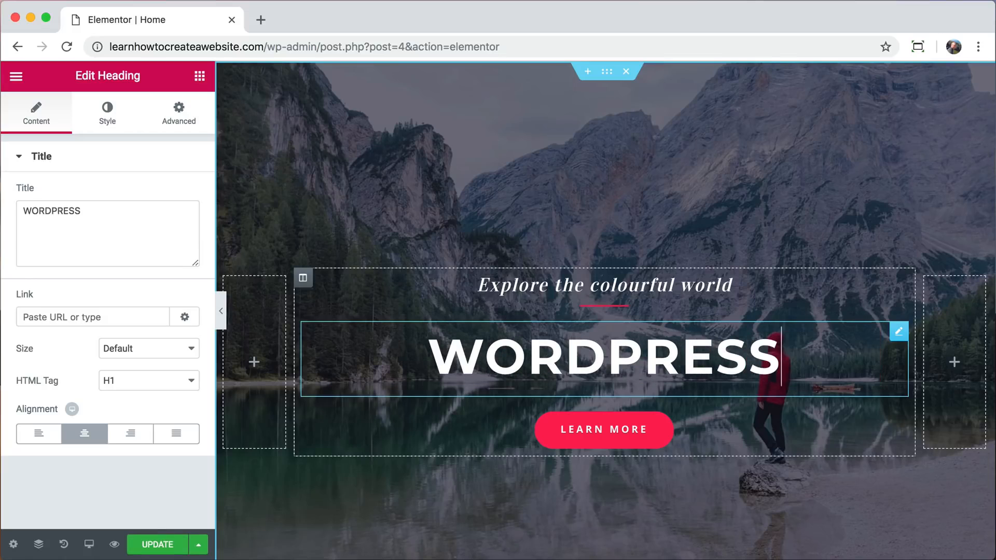
# Try adding HELLO after WORDPRESS in the heading's title text and remove it again.
pyautogui.moveTo(140, 215); pyautogui.dragTo(11, 232)
pyautogui.click(107, 215)
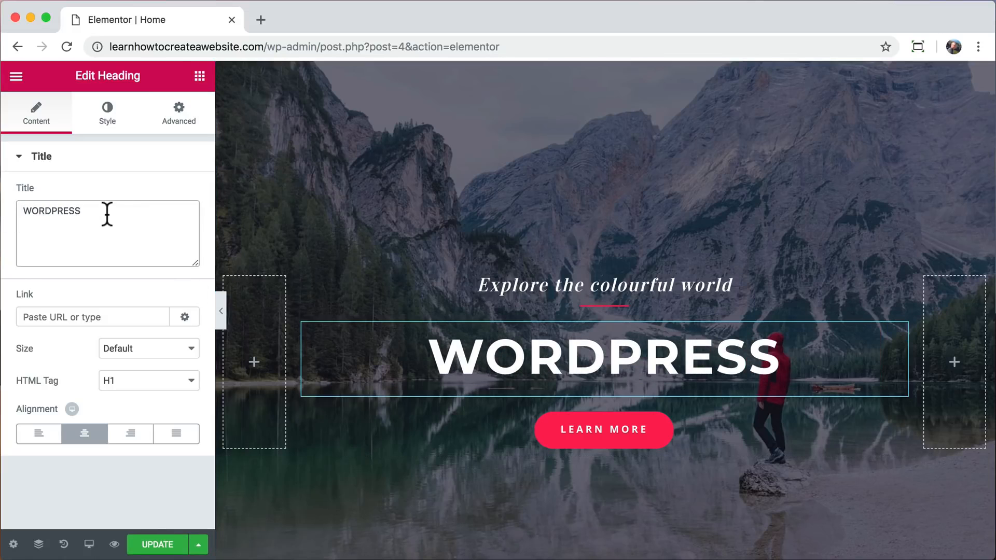
pyautogui.write('HELLO')
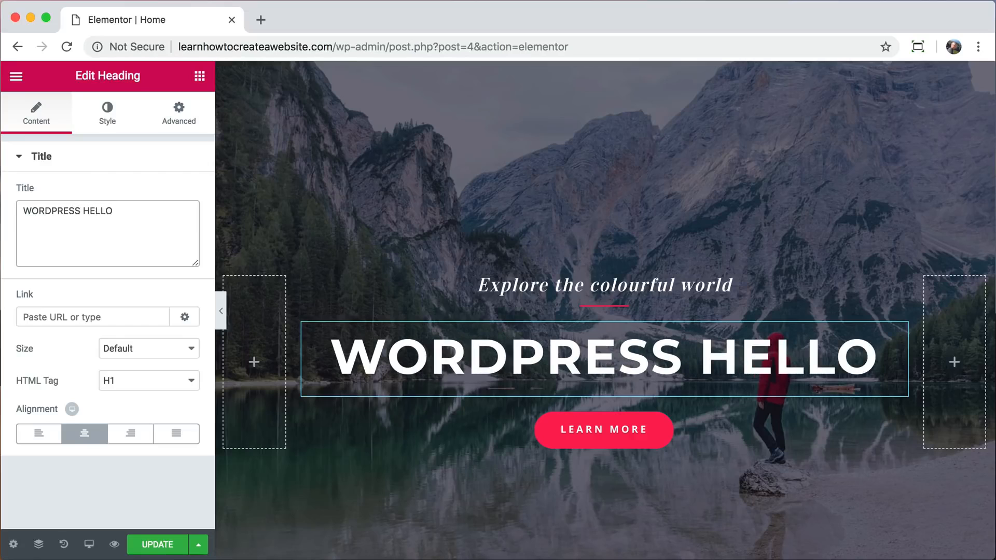
pyautogui.press('BackSpace')
pyautogui.press('BackSpace')
pyautogui.press('BackSpace')
pyautogui.press('BackSpace')
pyautogui.press('BackSpace')
pyautogui.press('BackSpace')
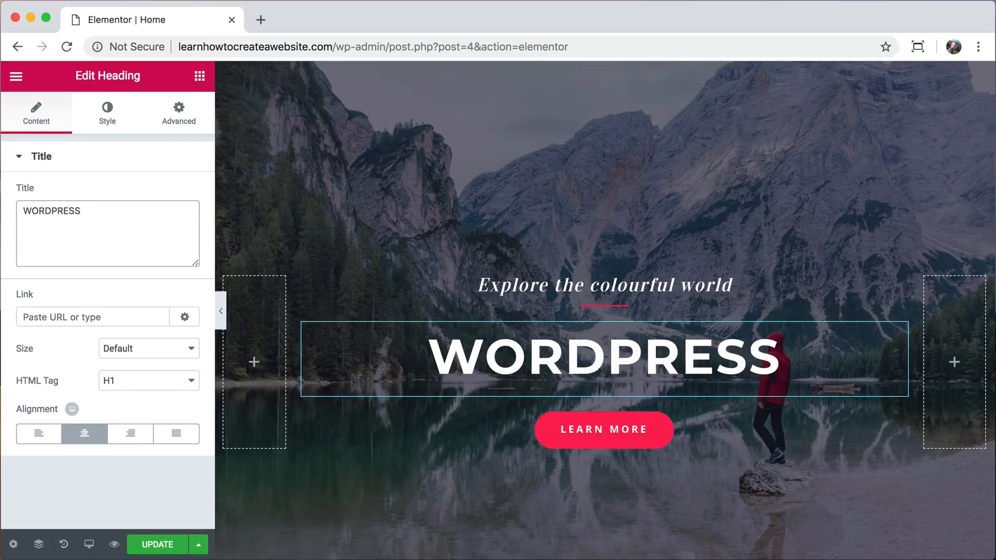
# Set the WORDPRESS heading's typography size to 92 px.
pyautogui.click(109, 123)
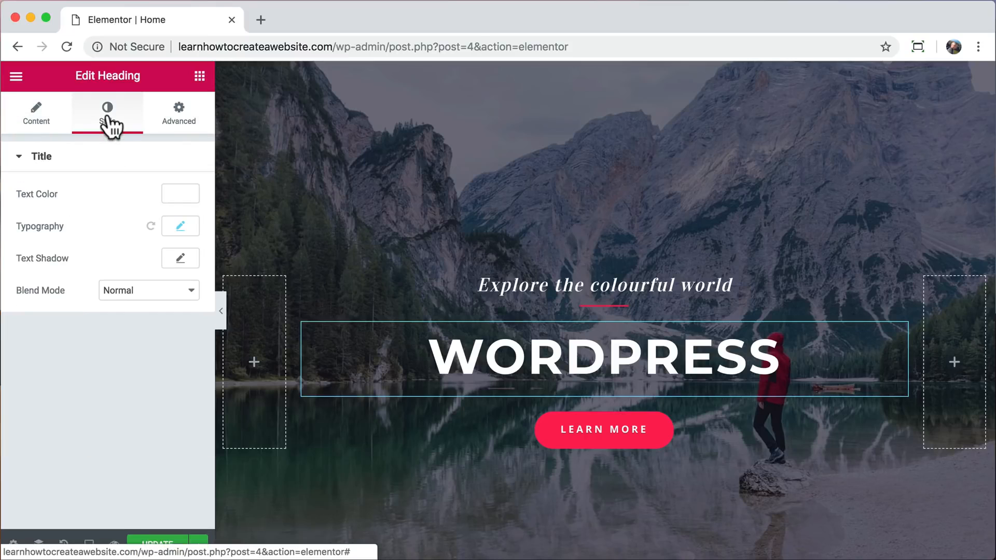
pyautogui.click(179, 228)
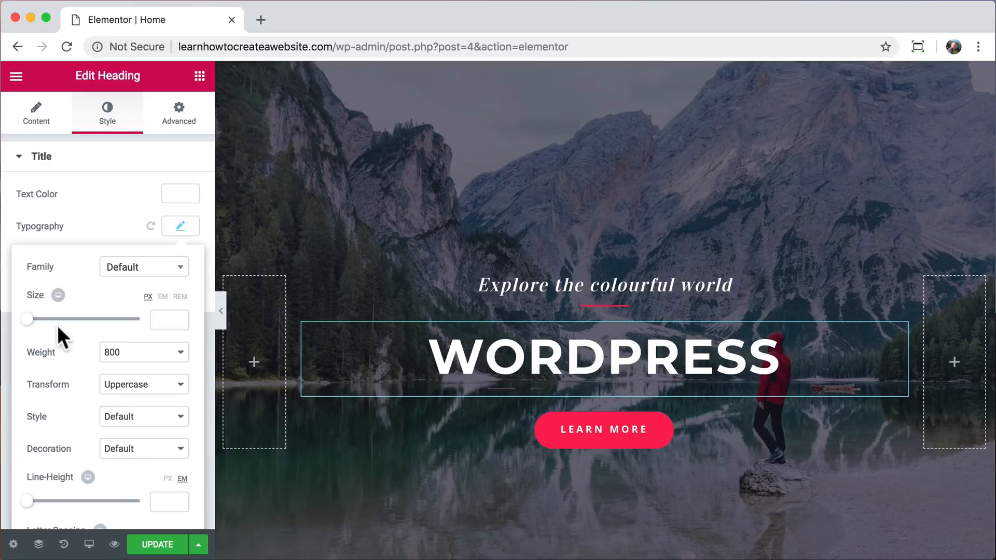
pyautogui.moveTo(24, 324); pyautogui.dragTo(79, 333)
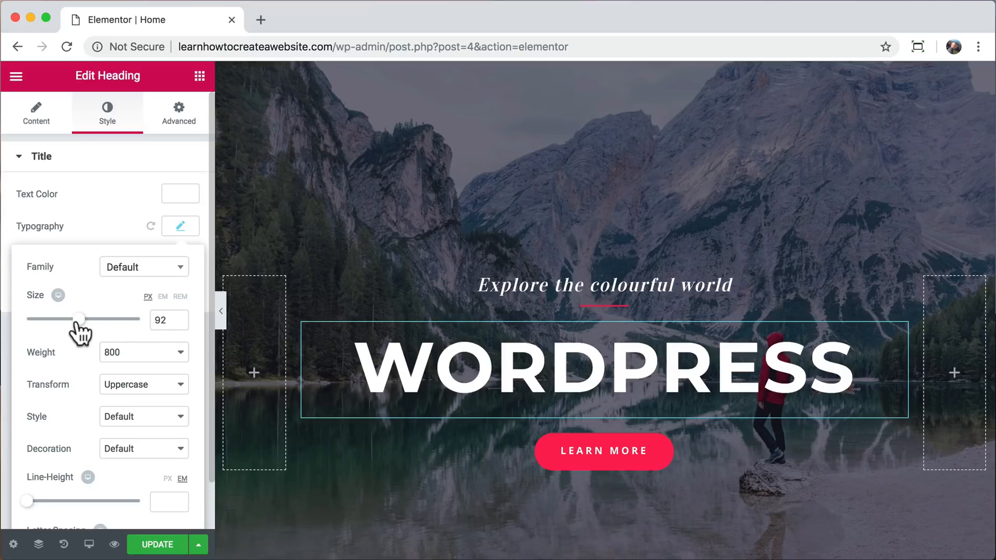
# Replace the small heading above the divider with "get it done with".
pyautogui.tripleClick(503, 285)
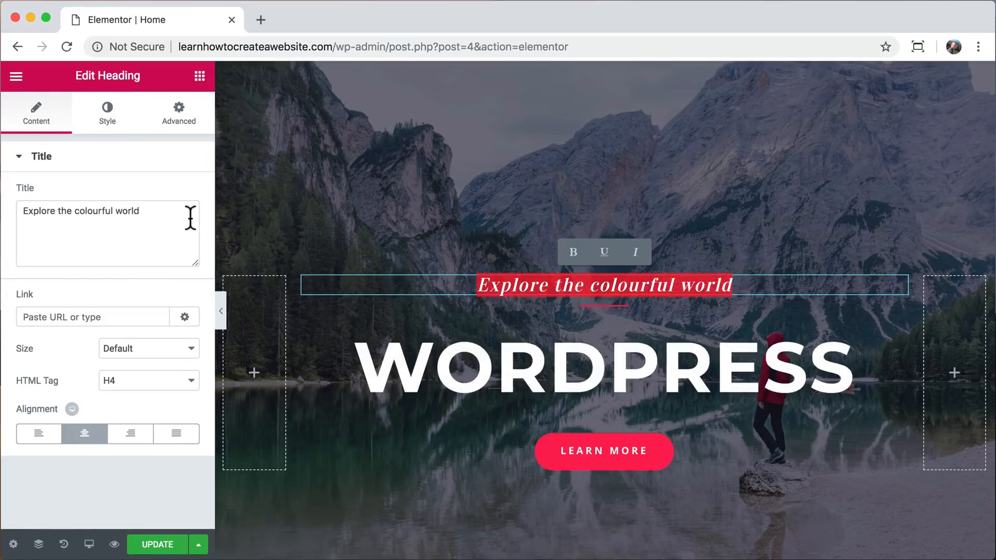
pyautogui.moveTo(151, 213); pyautogui.dragTo(12, 210)
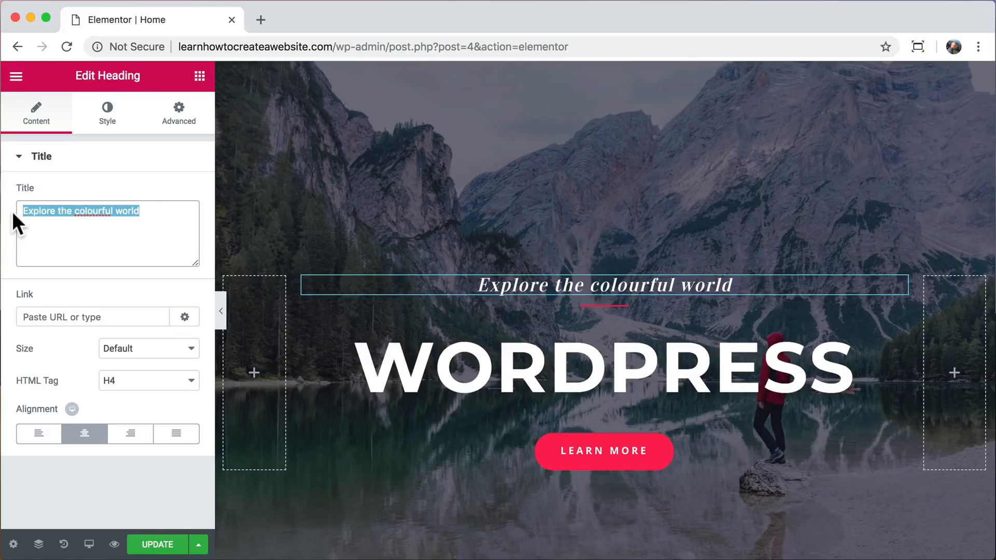
pyautogui.write('getit don')
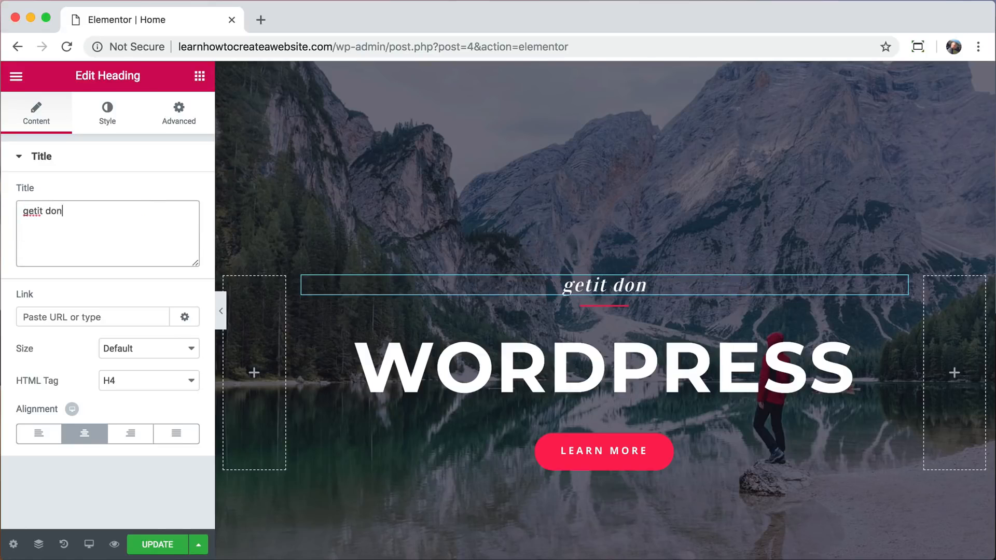
pyautogui.press('BackSpace')
pyautogui.press('BackSpace')
pyautogui.press('BackSpace')
pyautogui.press('BackSpace')
pyautogui.press('BackSpace')
pyautogui.press('BackSpace')
pyautogui.write('it done with')
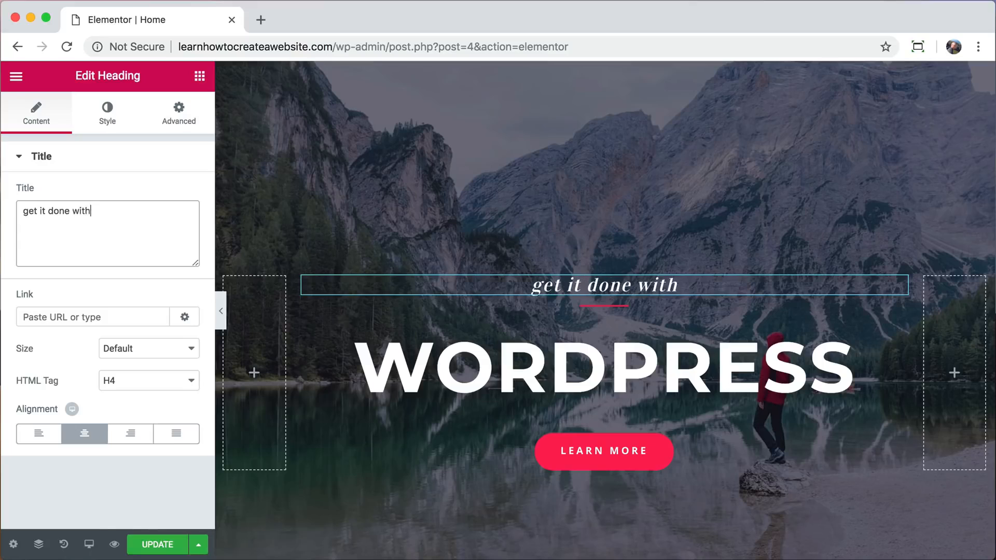
# Set the hero divider's weight to 5 and its color to a golden yellow, about #d8bf1c.
pyautogui.click(598, 305)
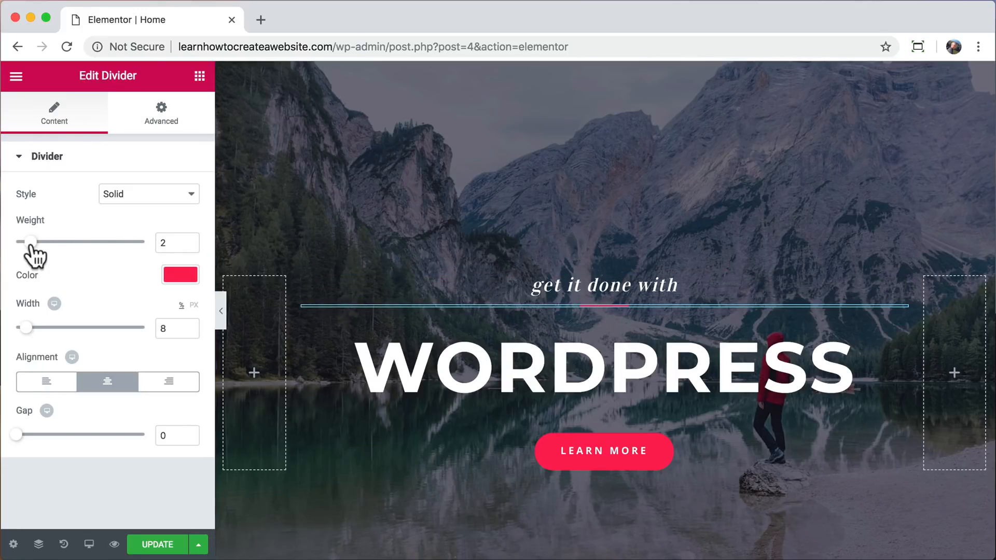
pyautogui.moveTo(32, 244); pyautogui.dragTo(72, 241)
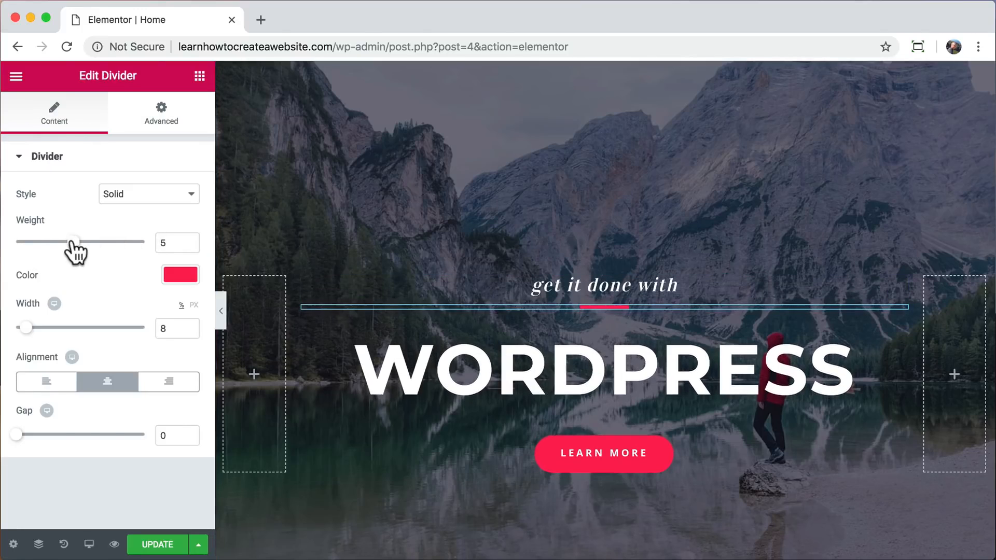
pyautogui.moveTo(27, 327)
pyautogui.mouseDown()
pyautogui.moveTo(127, 327)
pyautogui.moveTo(26, 320)
pyautogui.mouseUp()
pyautogui.click(169, 273)
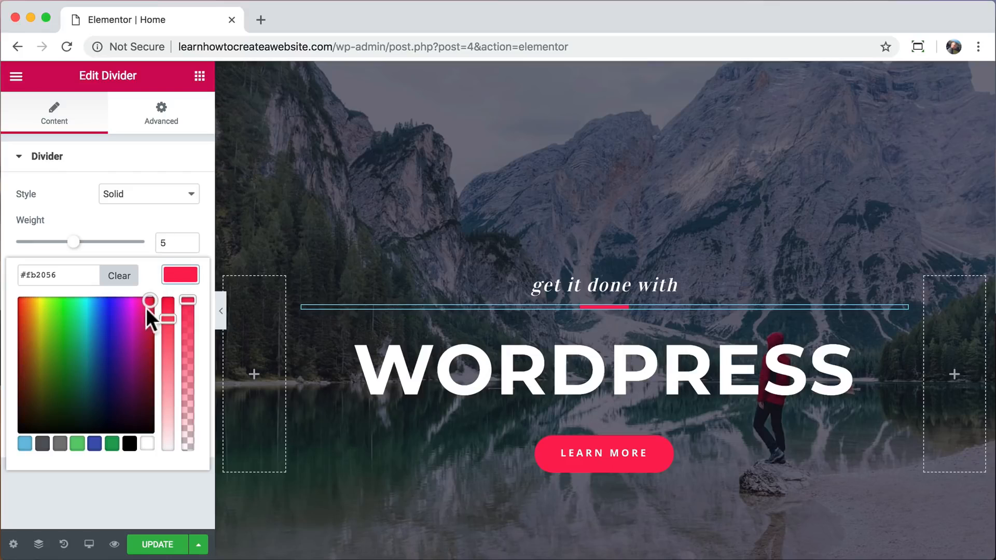
pyautogui.moveTo(147, 308); pyautogui.dragTo(37, 319)
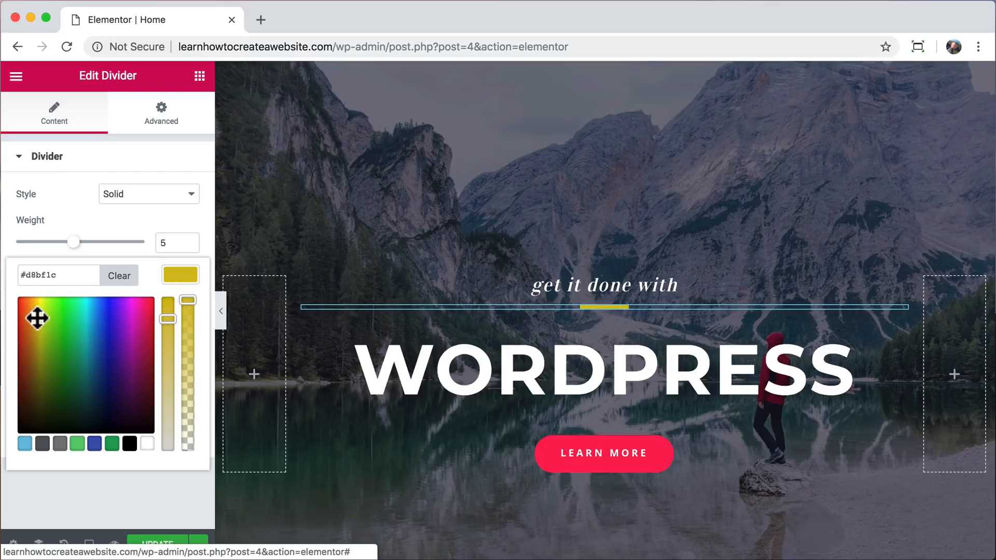
pyautogui.click(182, 275)
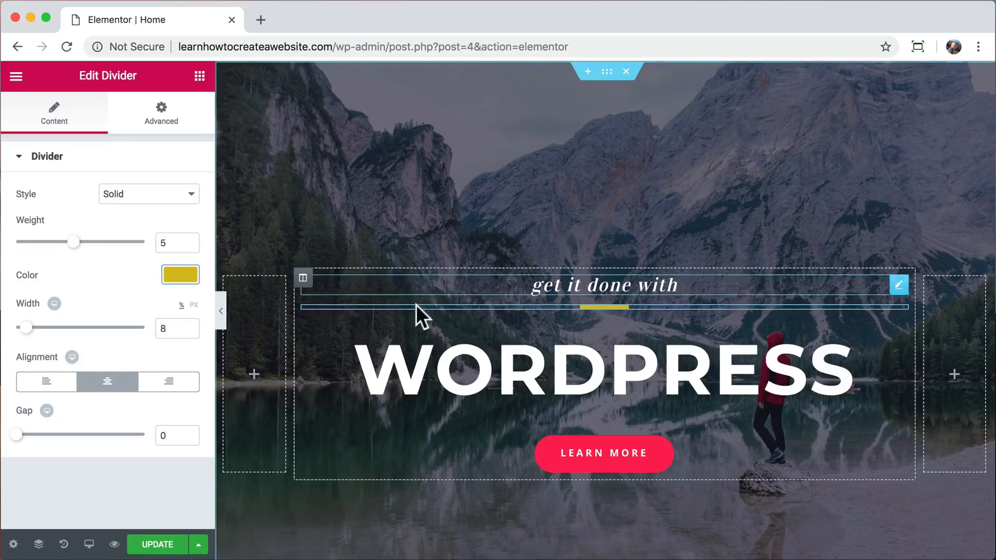
# Link the hero's Learn more button to the site's About page.
pyautogui.click(579, 459)
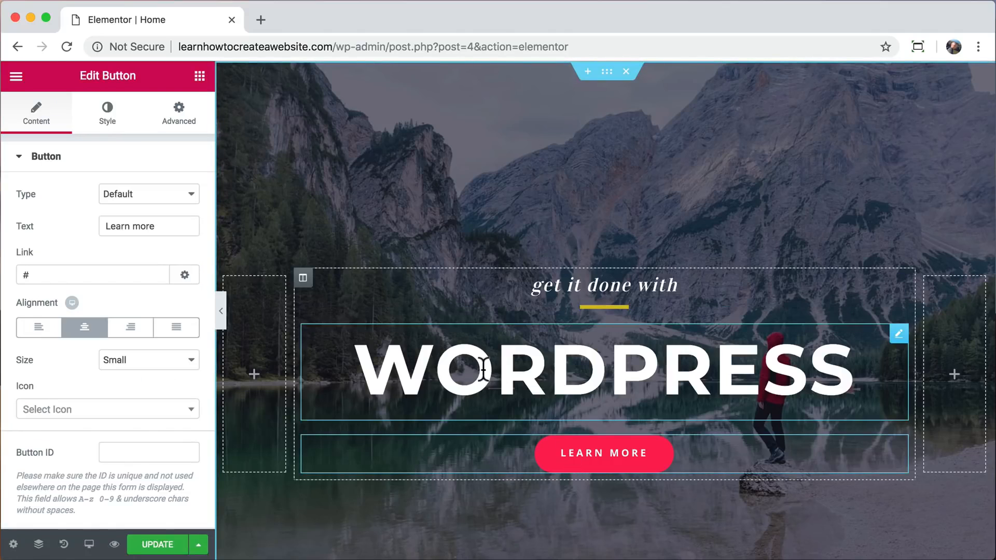
pyautogui.doubleClick(63, 273)
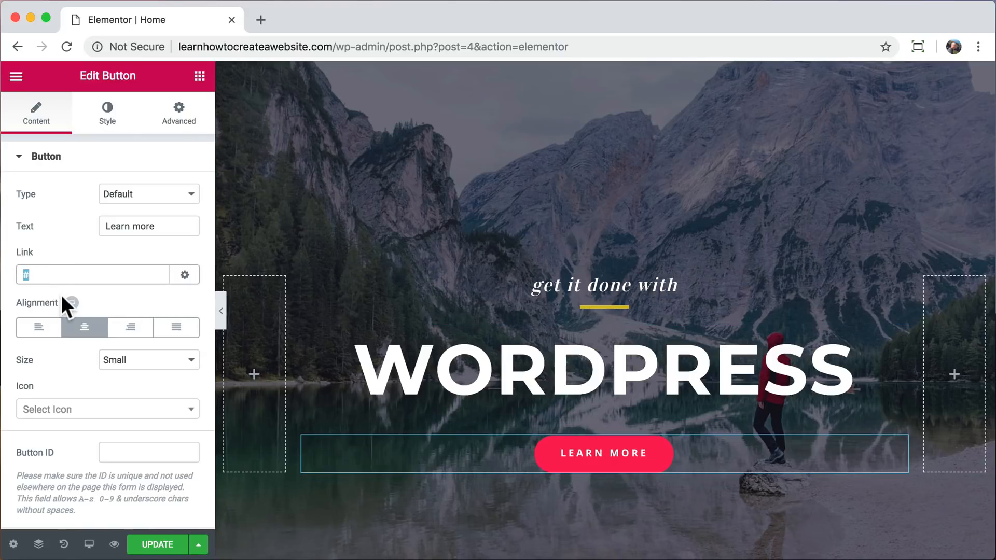
pyautogui.write('abou')
pyautogui.click(66, 301)
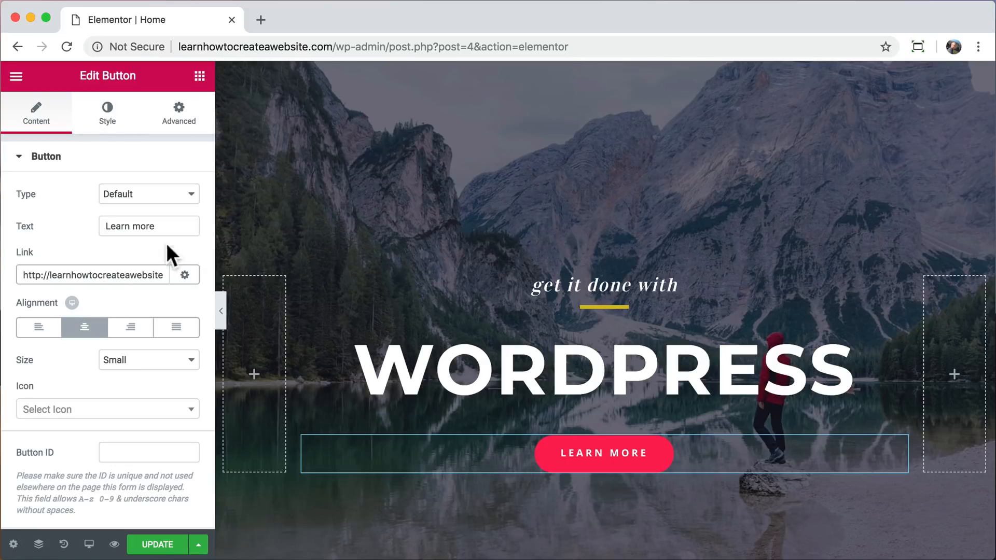
# Try extending the button text to "Learn more about us" and shorten it back to "Learn more".
pyautogui.click(171, 227)
pyautogui.write('about us')
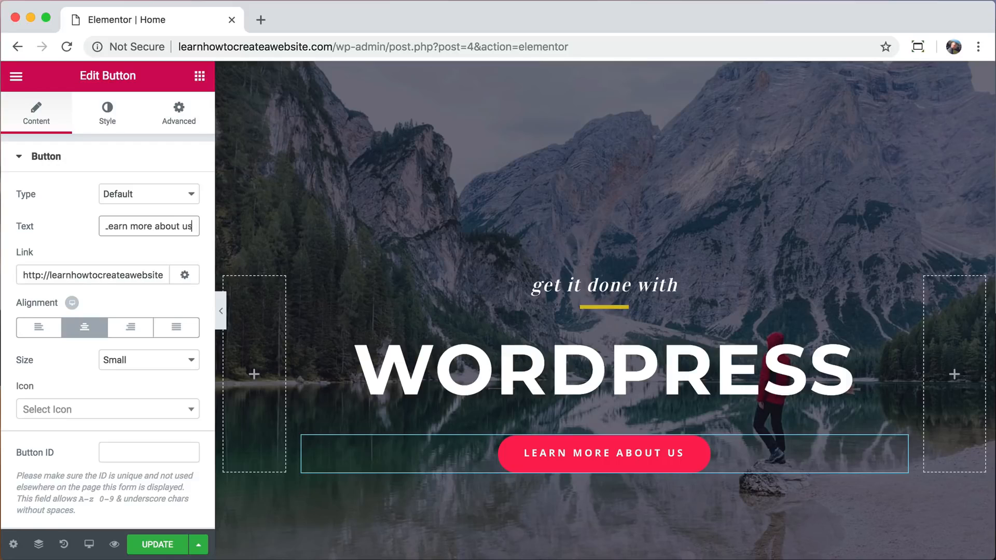
pyautogui.press('BackSpace')
pyautogui.press('BackSpace')
pyautogui.press('BackSpace')
pyautogui.press('BackSpace')
pyautogui.press('BackSpace')
pyautogui.press('BackSpace')
pyautogui.press('BackSpace')
pyautogui.press('BackSpace')
pyautogui.press('BackSpace')
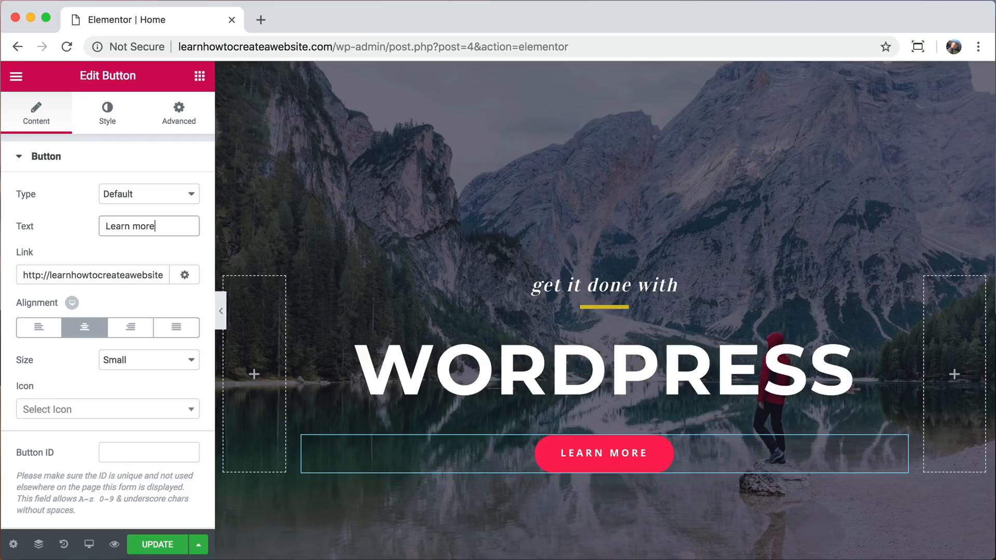
# Set the Learn more button's normal background color to a light blue, about #1fadef.
pyautogui.click(107, 120)
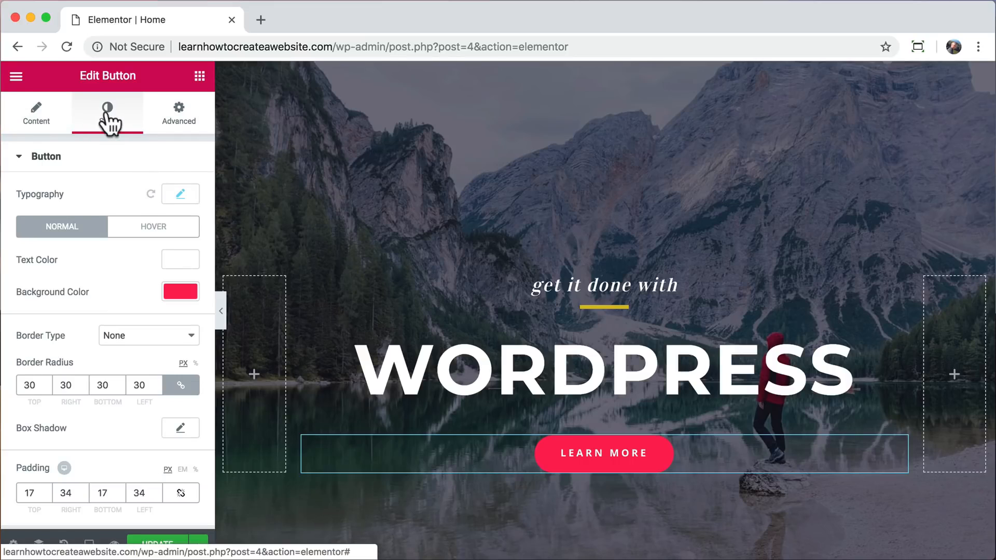
pyautogui.click(175, 290)
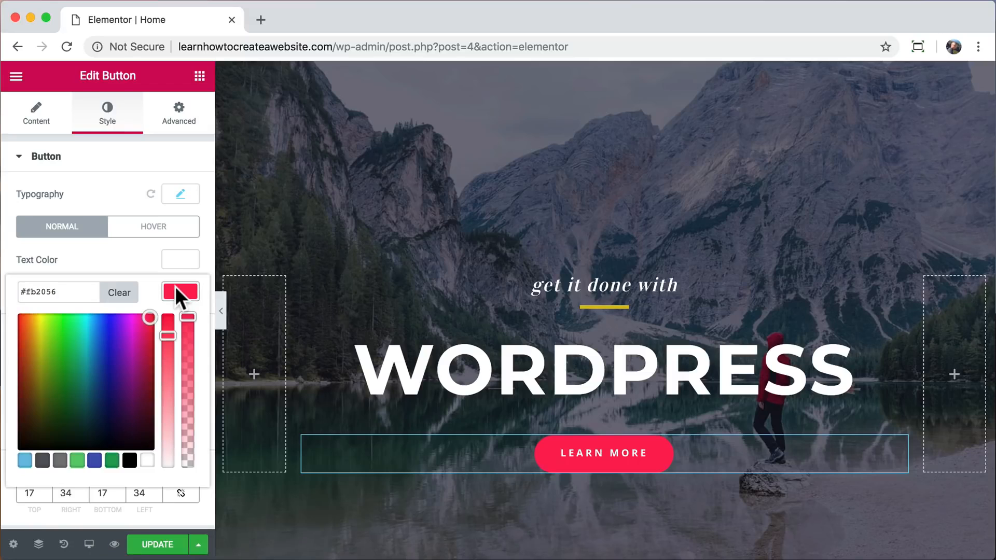
pyautogui.moveTo(142, 320); pyautogui.dragTo(93, 323)
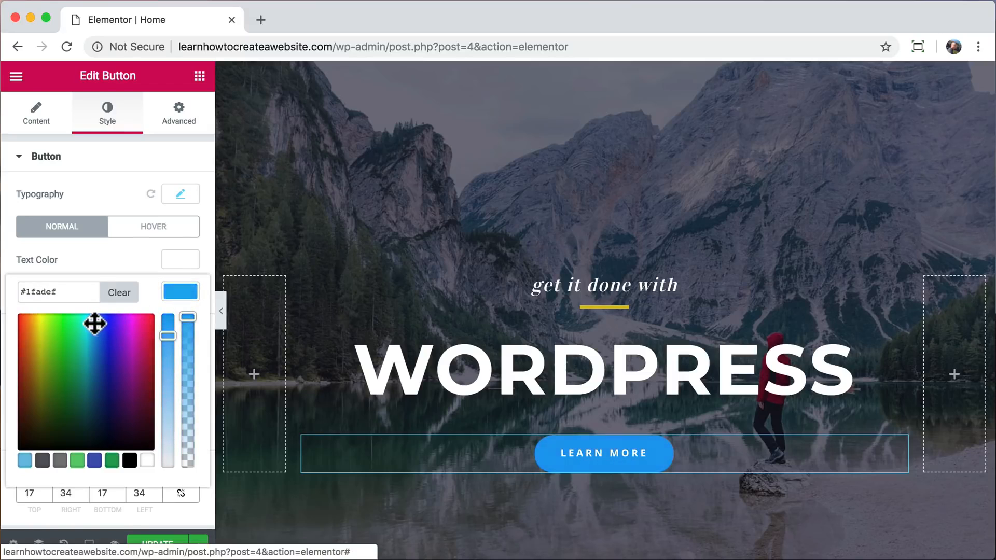
pyautogui.click(176, 290)
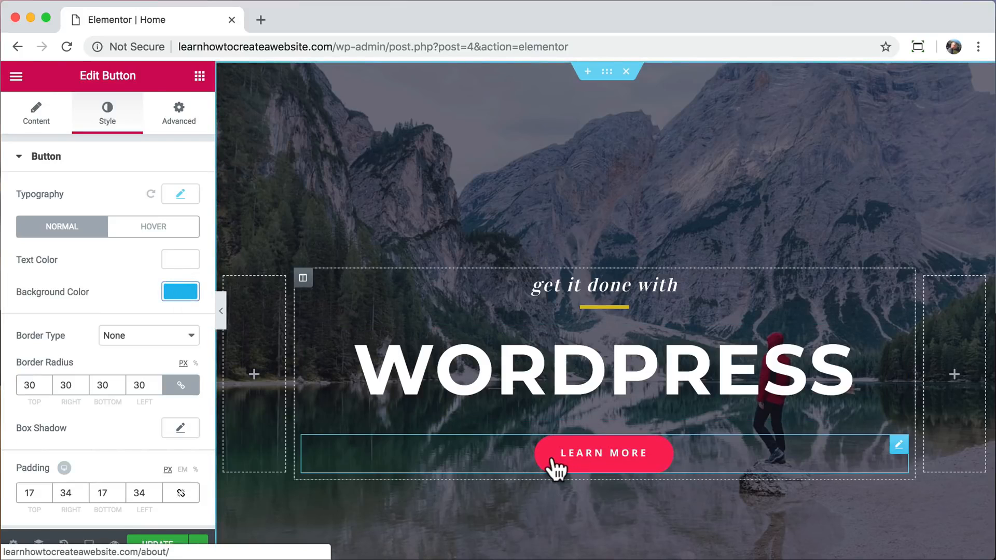
# Set the Learn more button's hover background color to the darker blue #1f6fef.
pyautogui.click(153, 231)
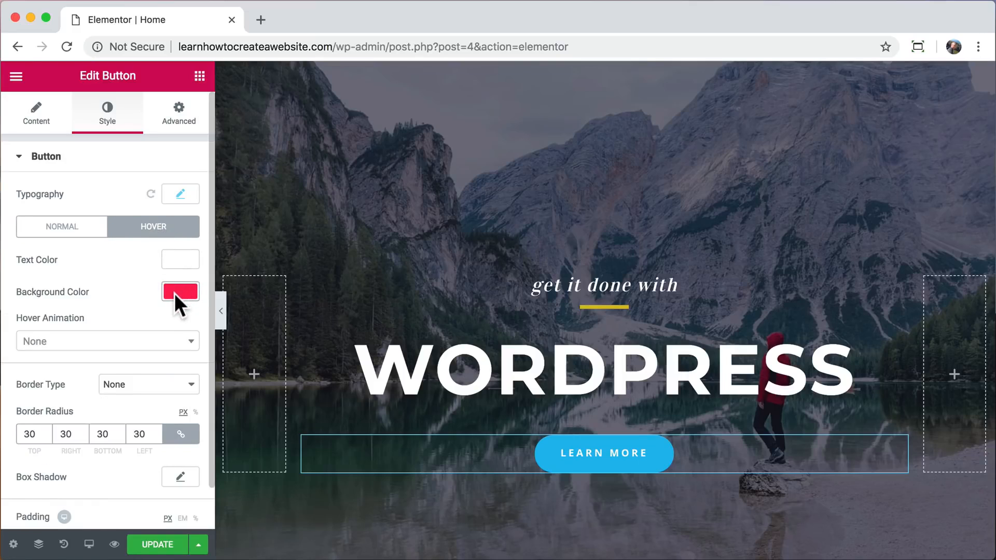
pyautogui.click(175, 293)
pyautogui.moveTo(138, 323); pyautogui.dragTo(102, 324)
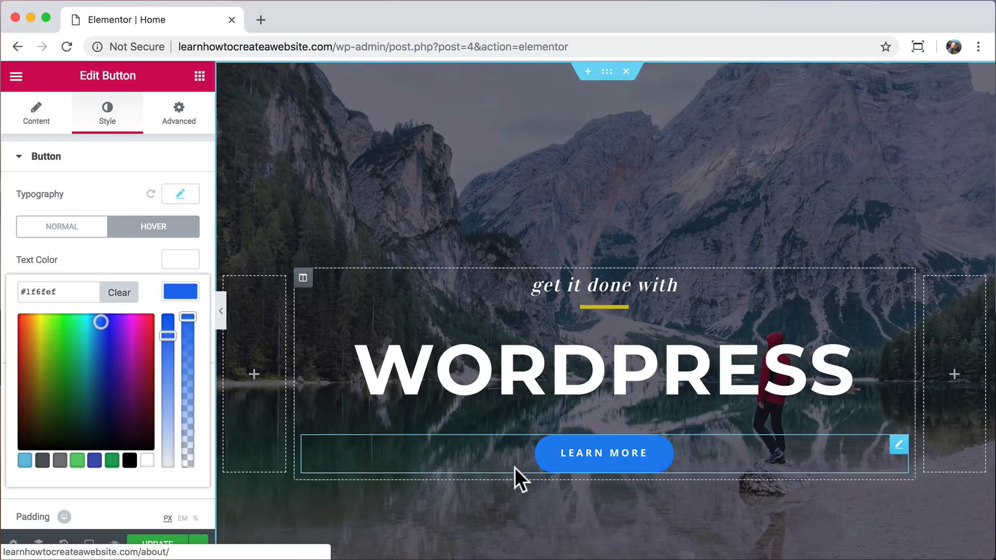
pyautogui.click(179, 292)
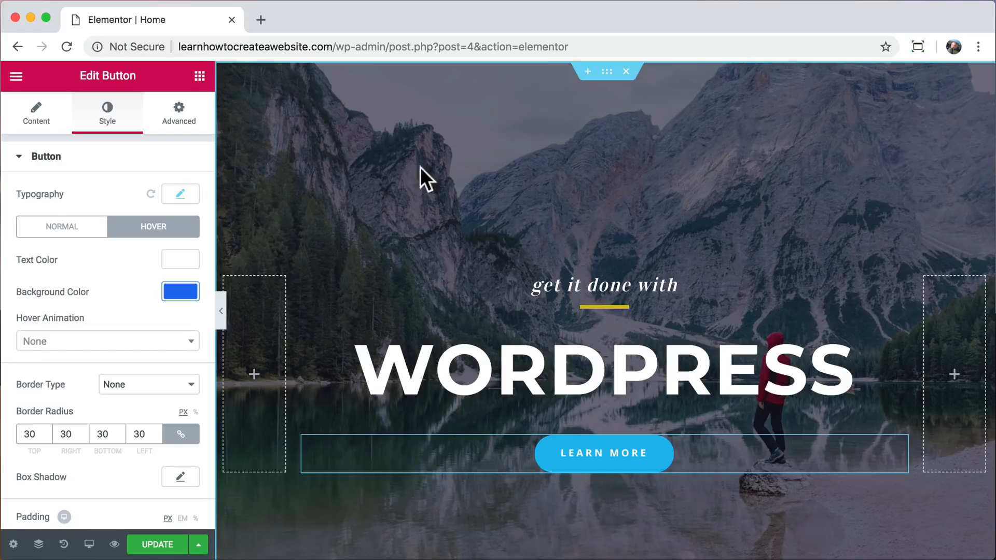
# Open the hero section's background image for replacement and switch the media selection to uploading files.
pyautogui.click(606, 72)
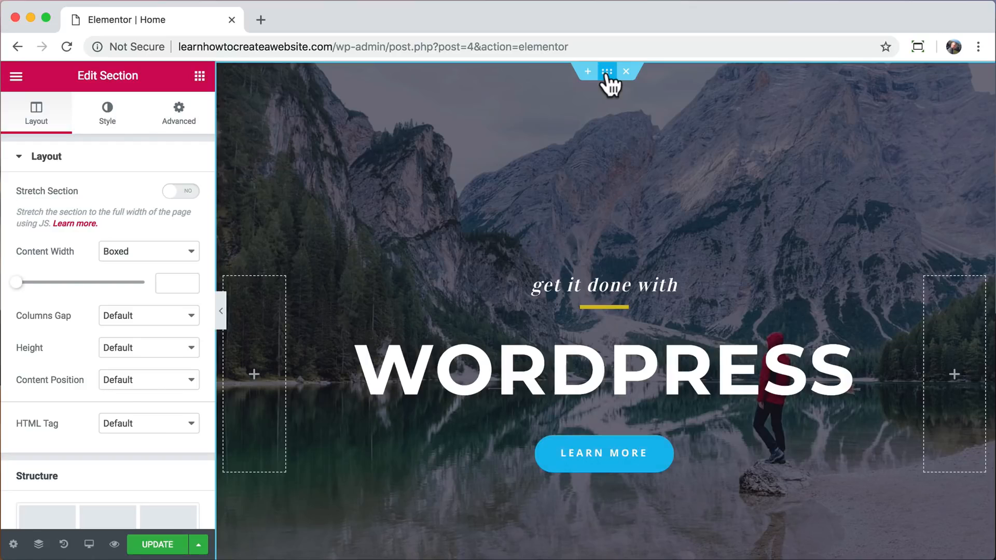
pyautogui.rightClick(521, 123)
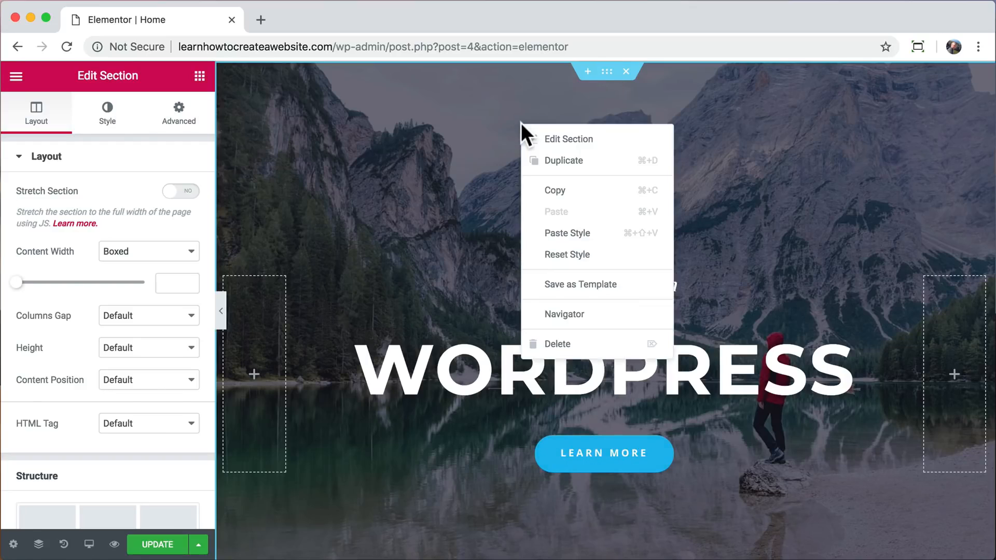
pyautogui.click(549, 137)
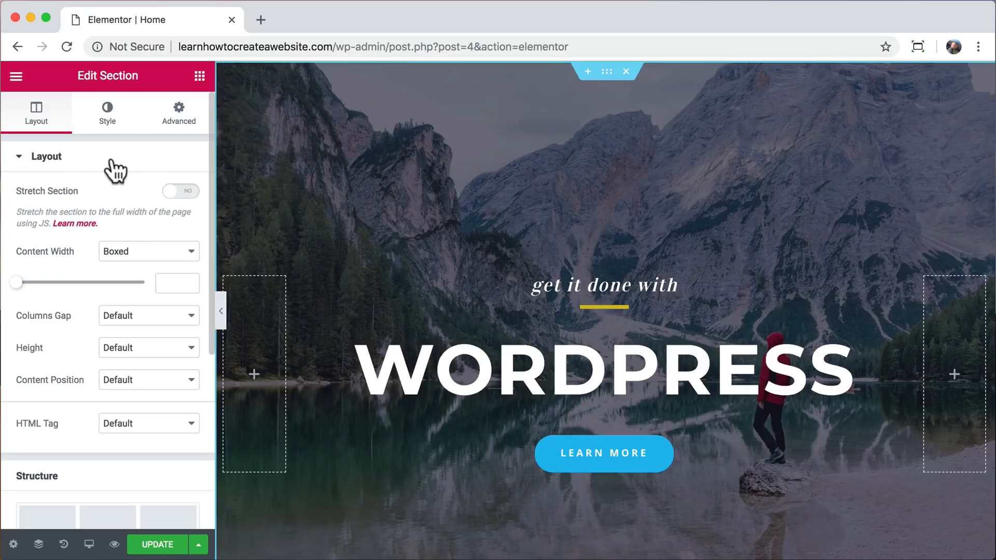
pyautogui.click(108, 121)
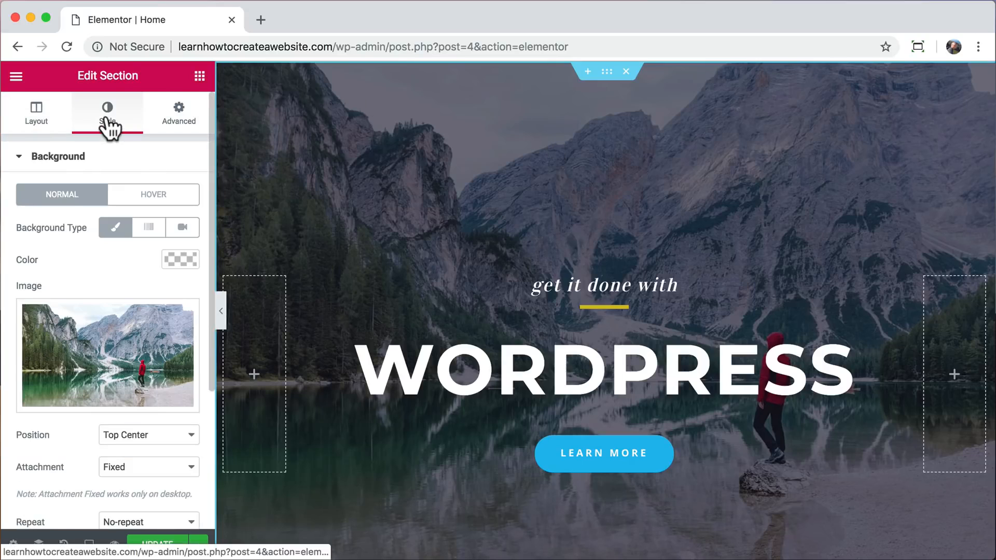
pyautogui.click(103, 342)
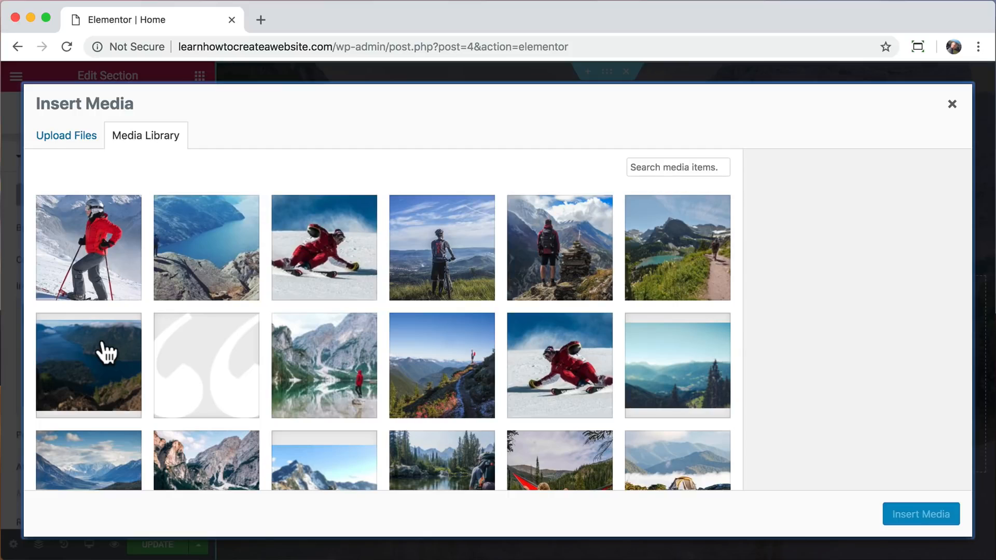
pyautogui.click(78, 138)
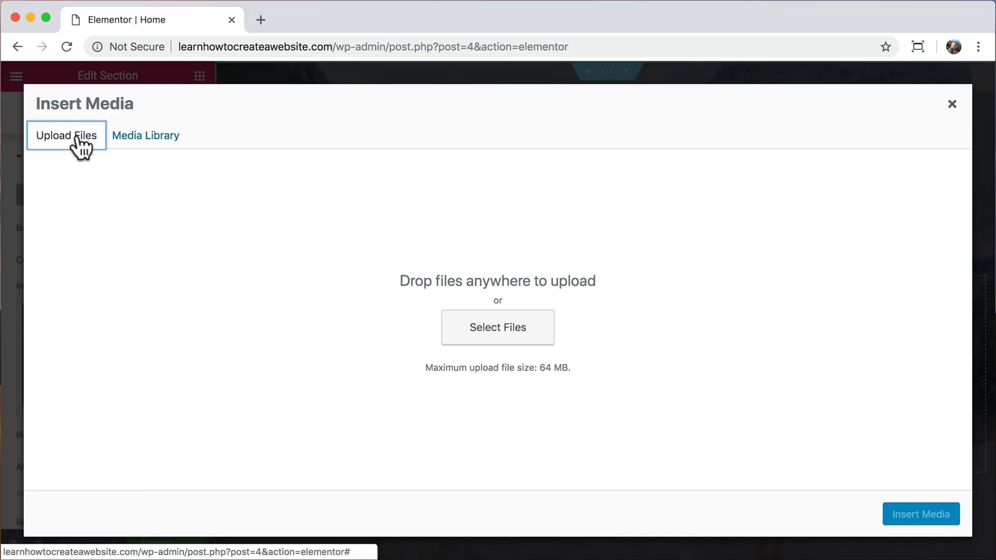
# Open pexels.com in a new browser tab.
pyautogui.click(261, 19)
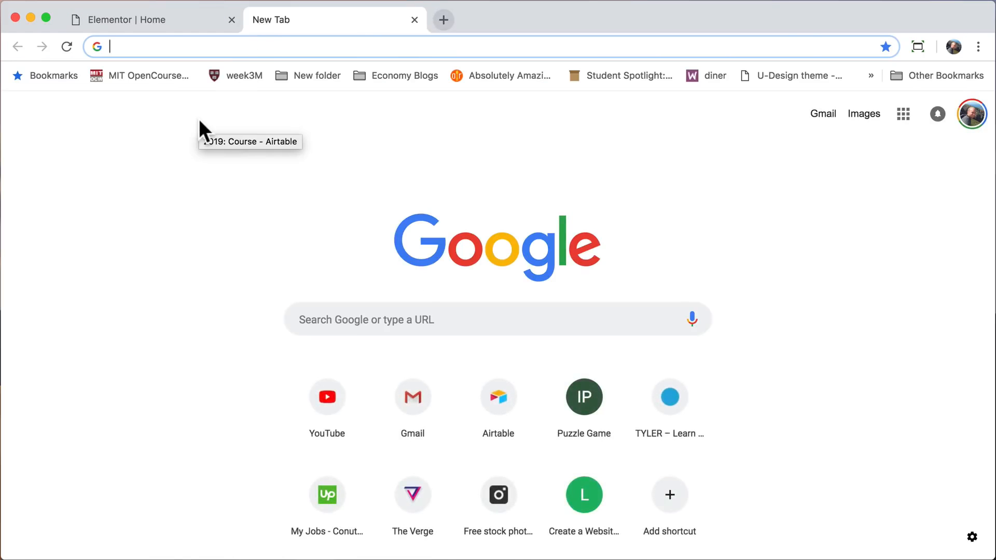
pyautogui.write('pexels.com')
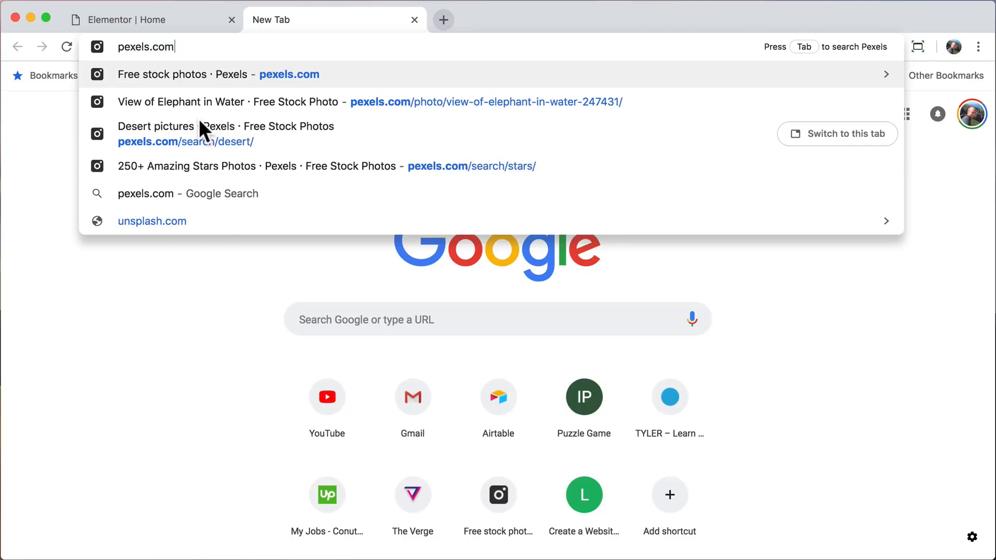
pyautogui.press('Return')
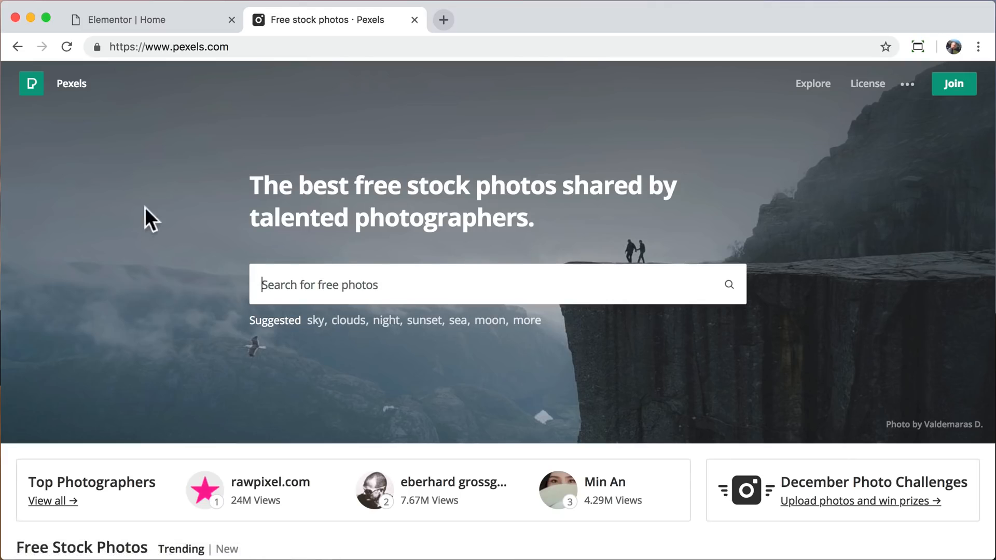
# Browse the trending stock photos, search for "desert" and open the photo of sand dunes under a blue sky.
pyautogui.scroll(-15, 160, 289)
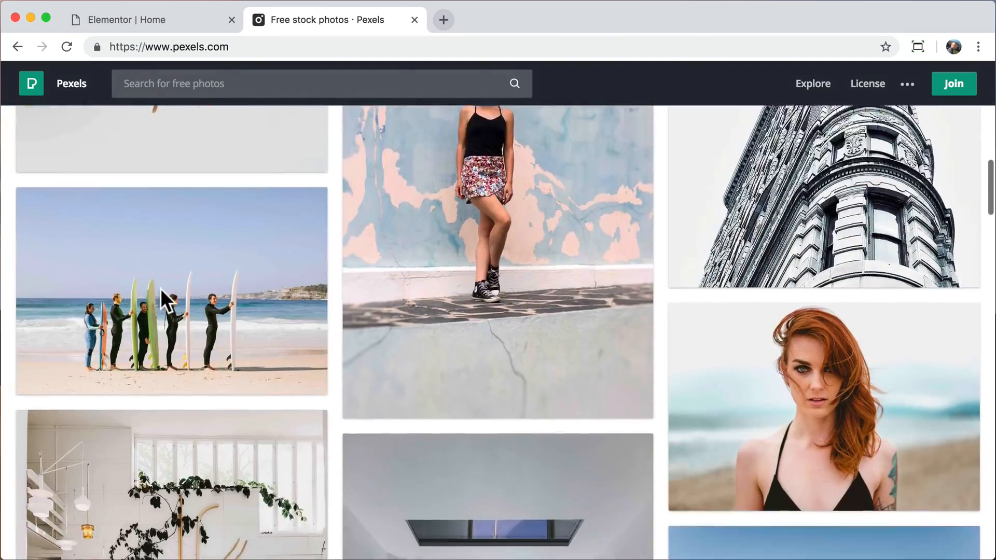
pyautogui.scroll(-15, 160, 288)
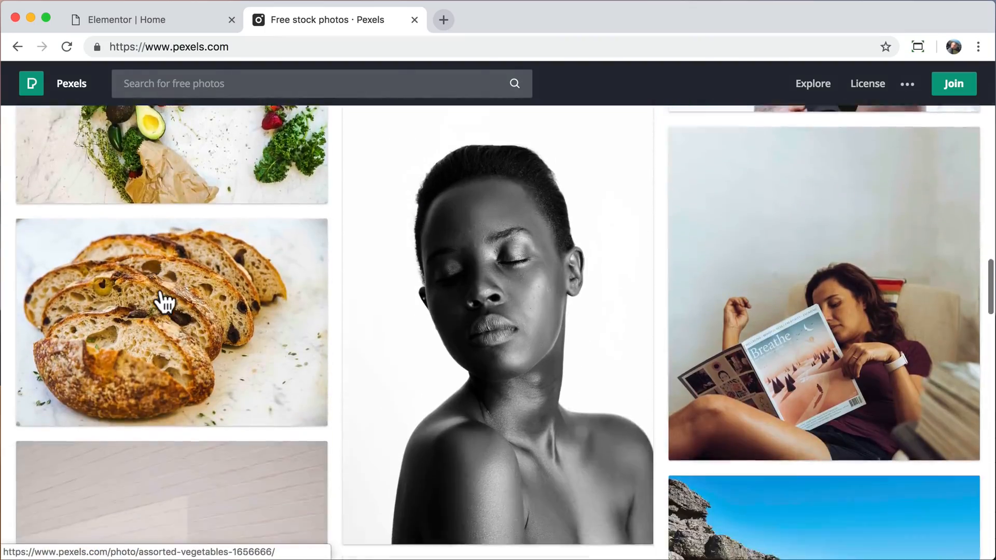
pyautogui.scroll(-2, 163, 301)
pyautogui.scroll(20, 163, 300)
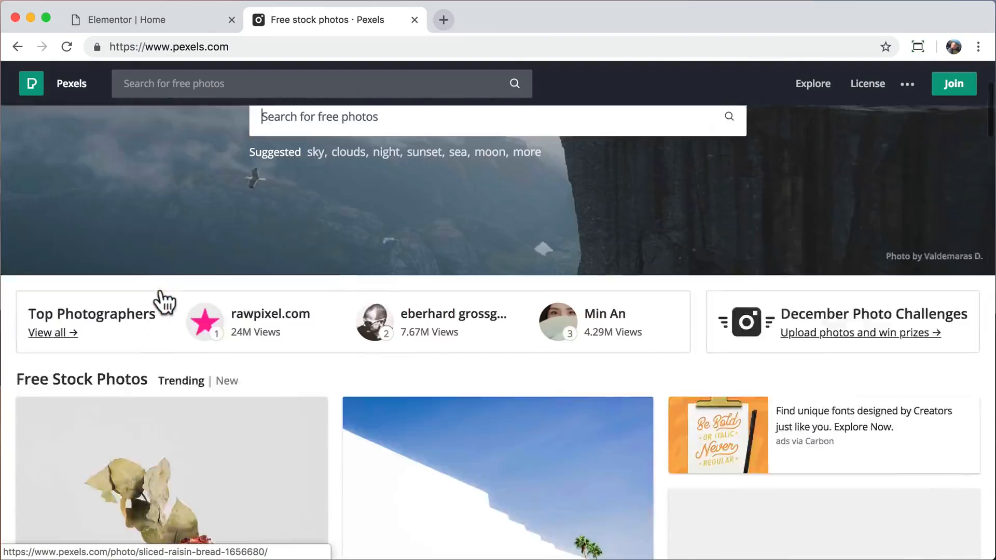
pyautogui.scroll(3, 161, 295)
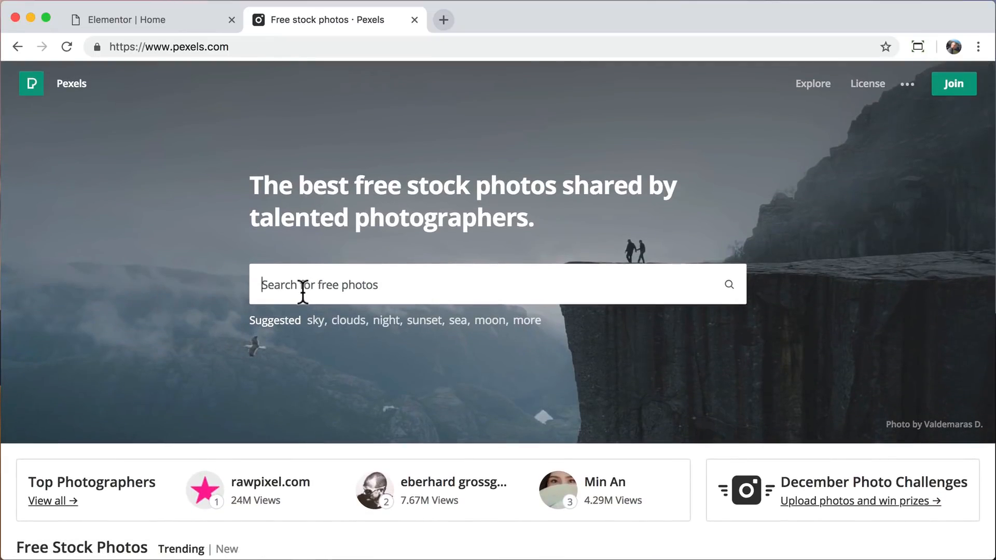
pyautogui.write('desert')
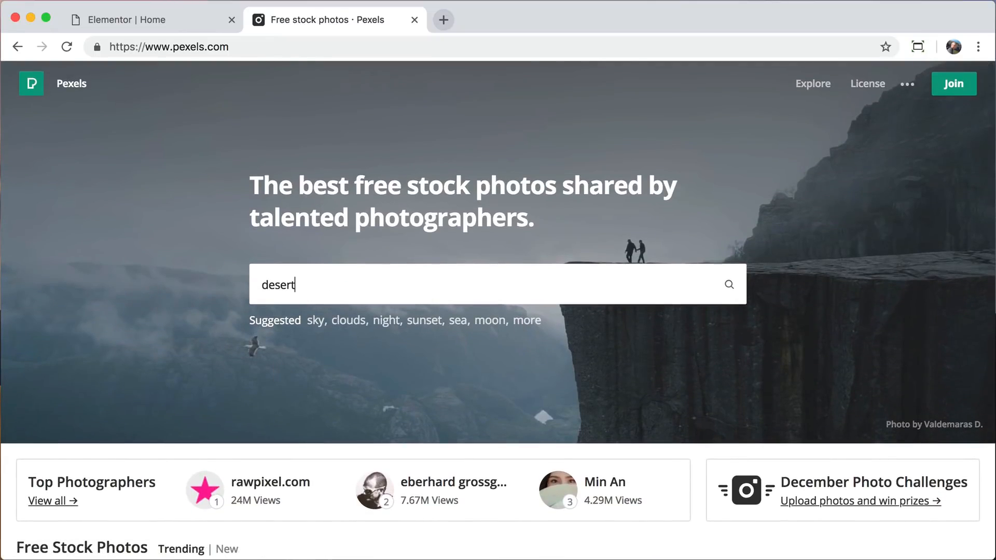
pyautogui.press('Return')
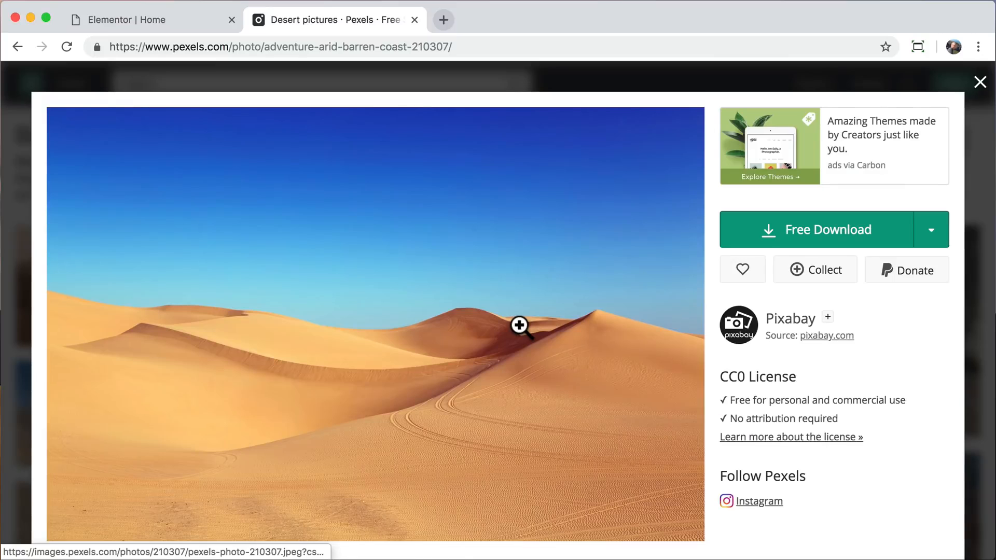
# Download the dunes photo in Large (1920 x 1280) size to the Desktop and close the Pexels page.
pyautogui.click(930, 239)
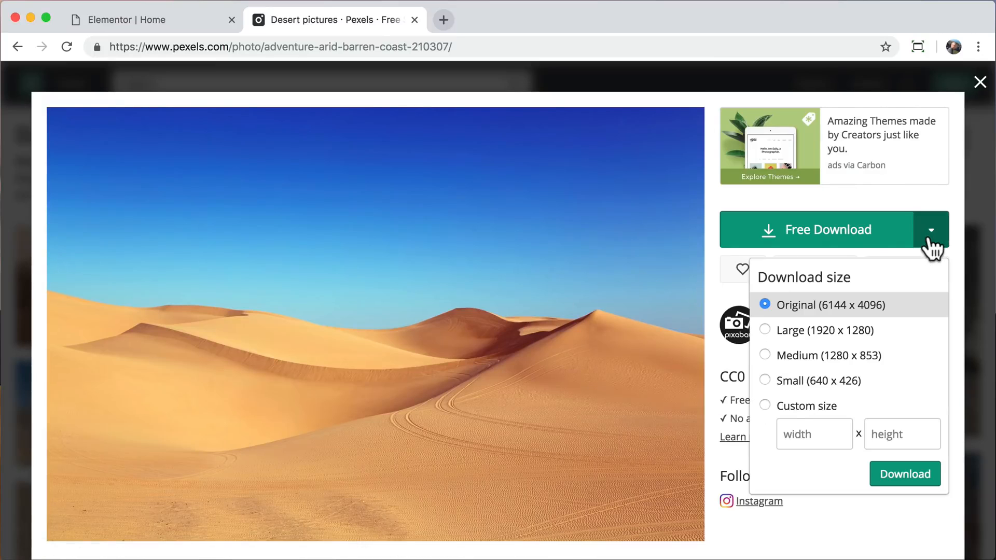
pyautogui.click(852, 335)
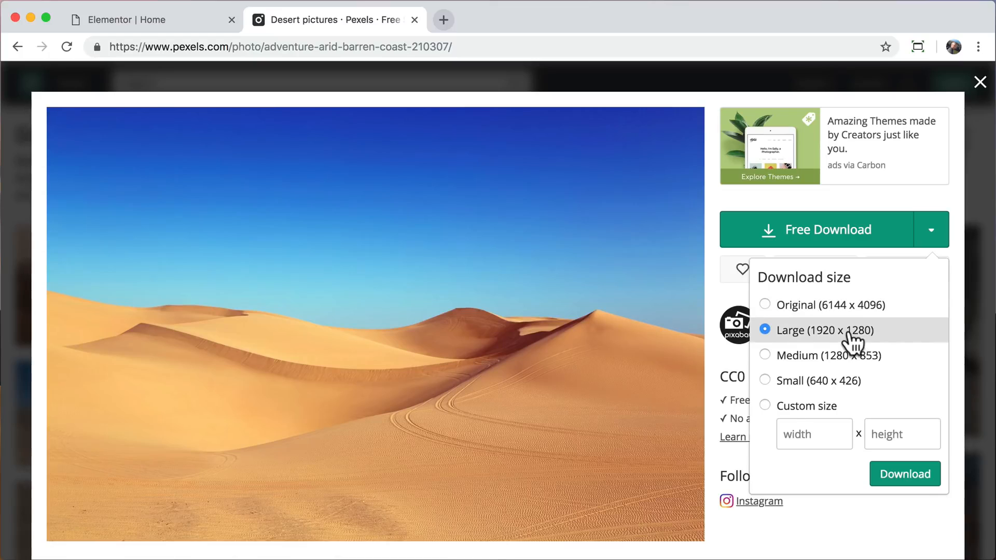
pyautogui.click(909, 475)
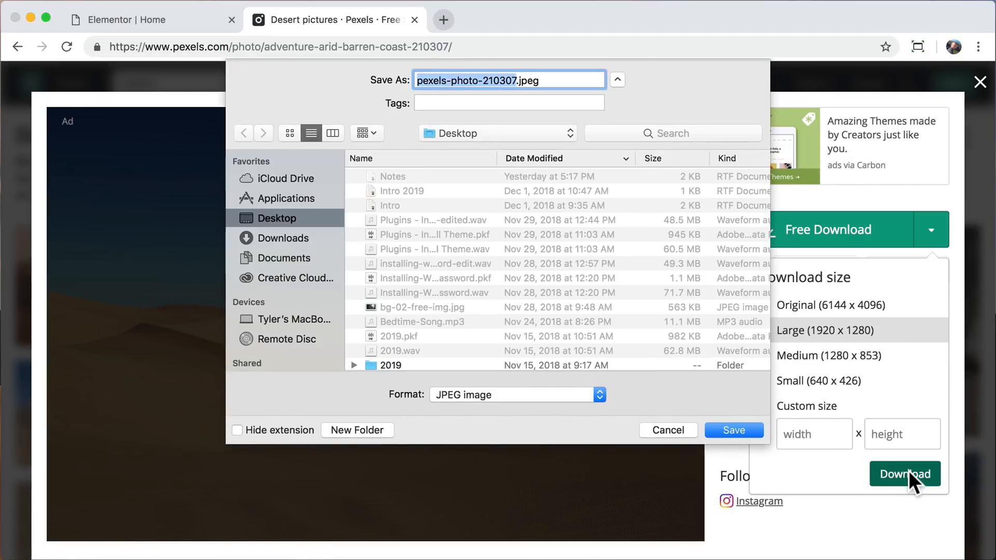
pyautogui.click(736, 431)
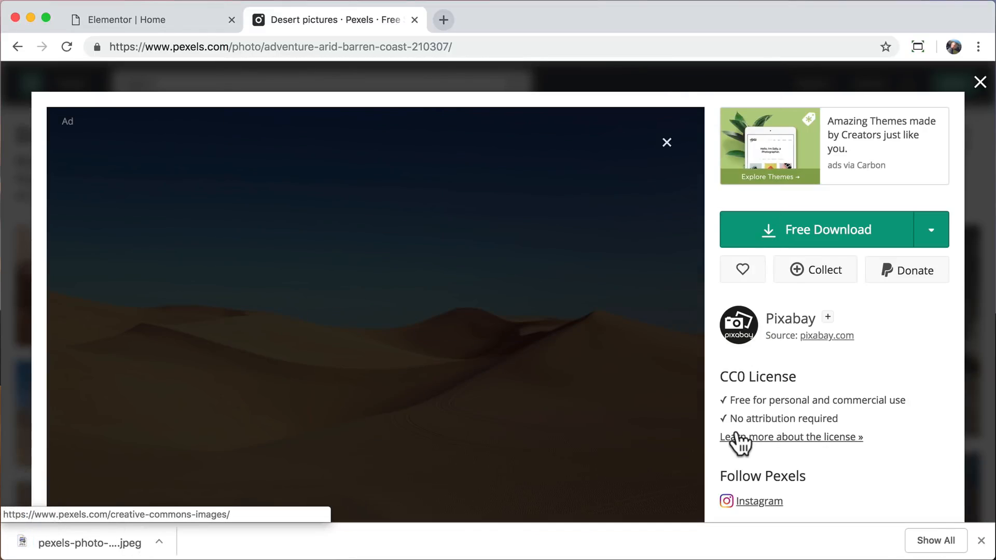
pyautogui.click(980, 541)
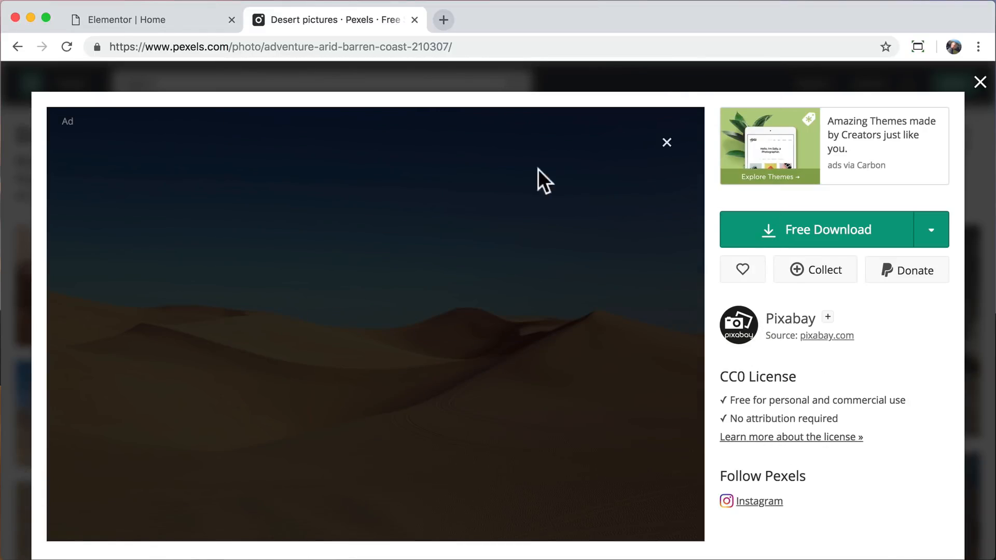
pyautogui.click(414, 19)
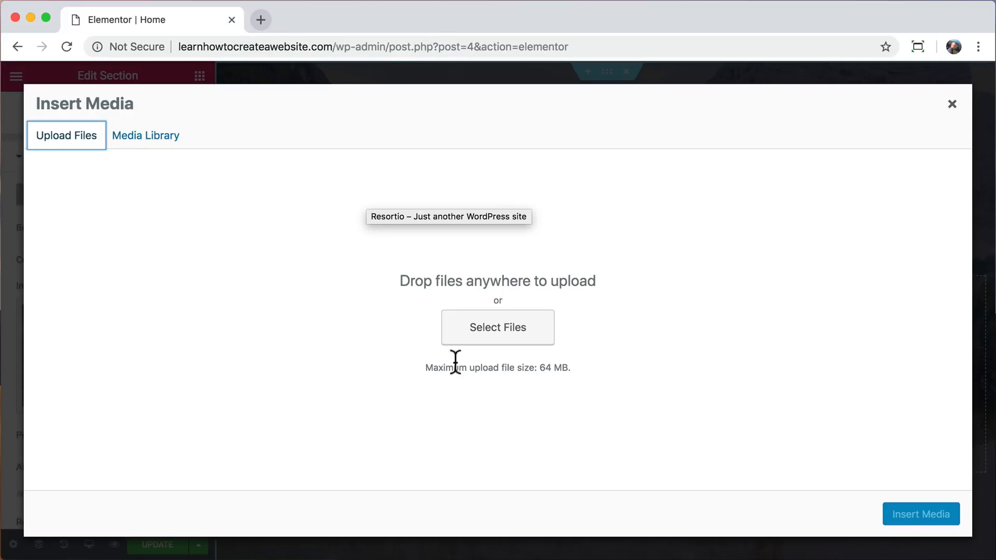
# Upload pexels-photo-210307.jpeg from the Desktop and insert it as the hero section's background image.
pyautogui.click(505, 336)
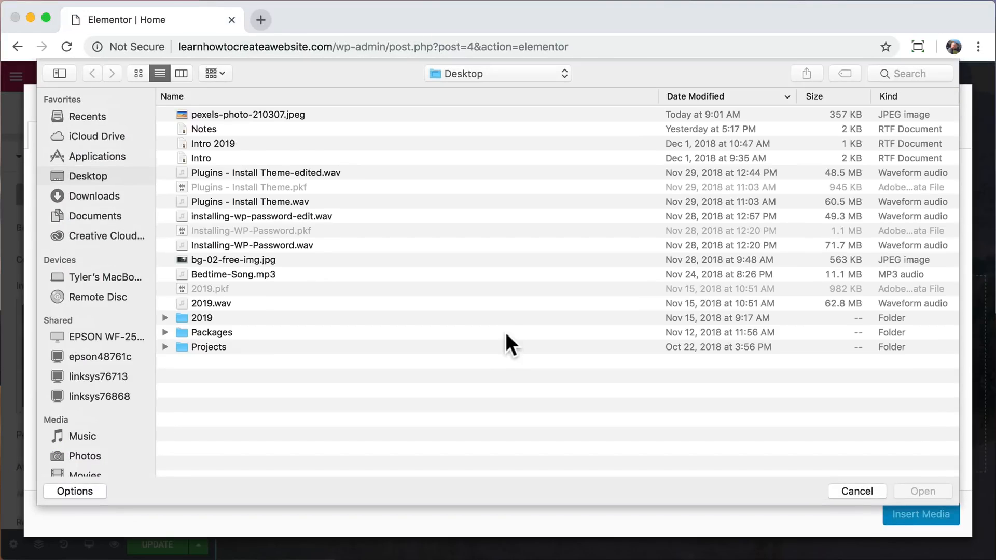
pyautogui.click(424, 113)
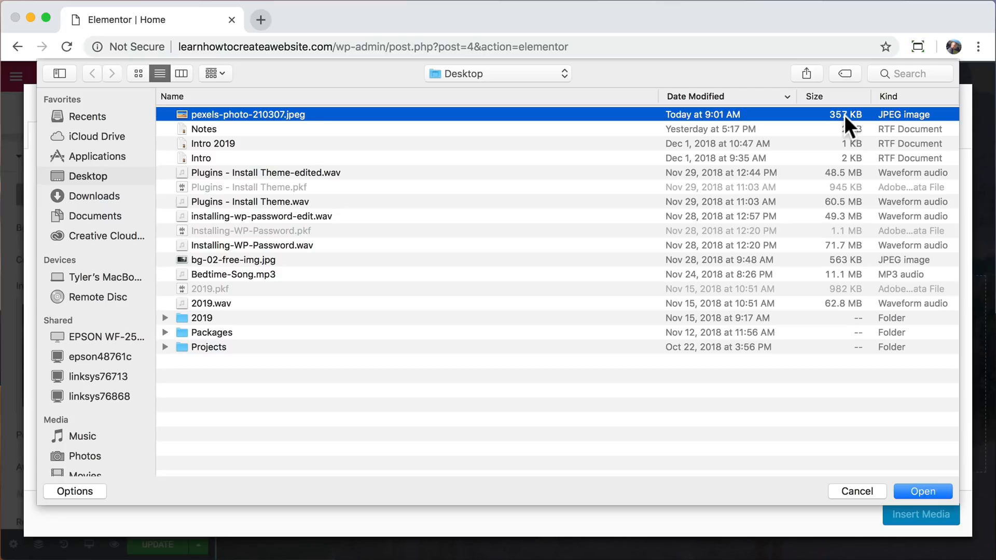
pyautogui.click(923, 490)
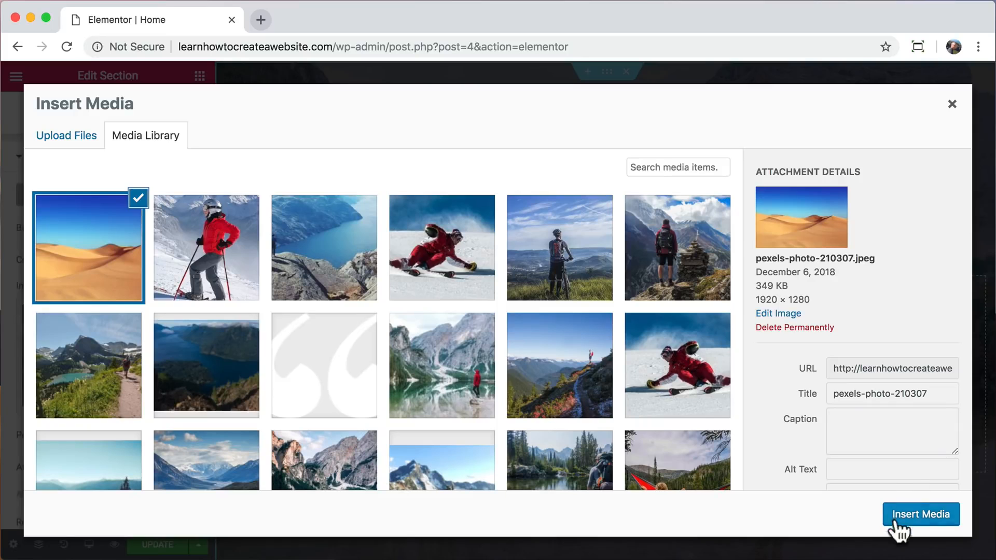
pyautogui.click(931, 523)
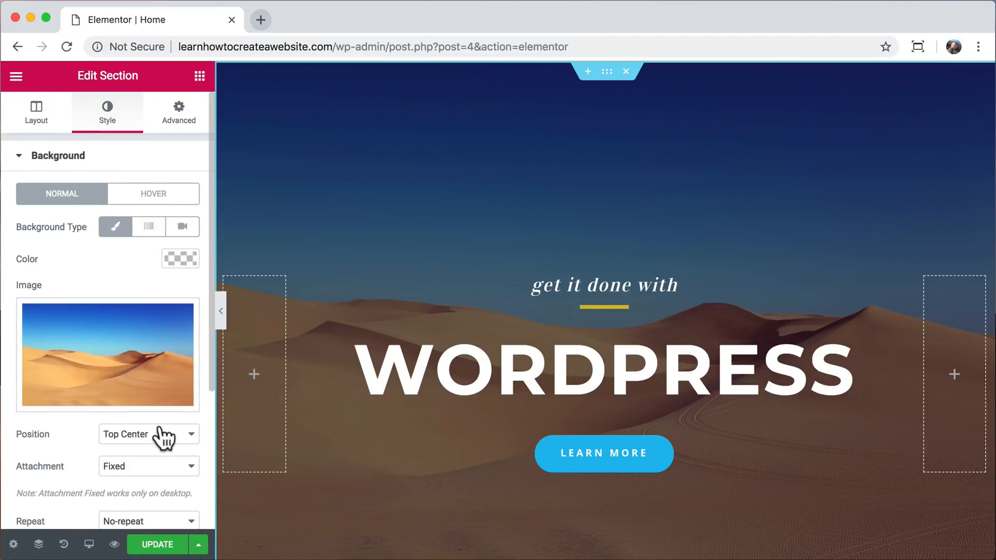
# Try a purple #4200a0 background overlay on the hero section and set the overlay color to black #000000.
pyautogui.scroll(-5, 160, 431)
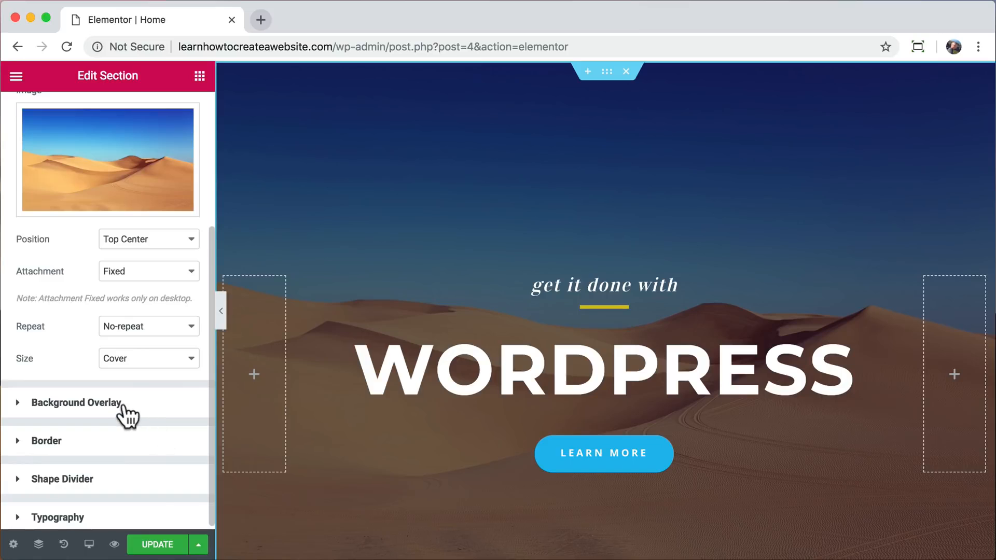
pyautogui.click(126, 415)
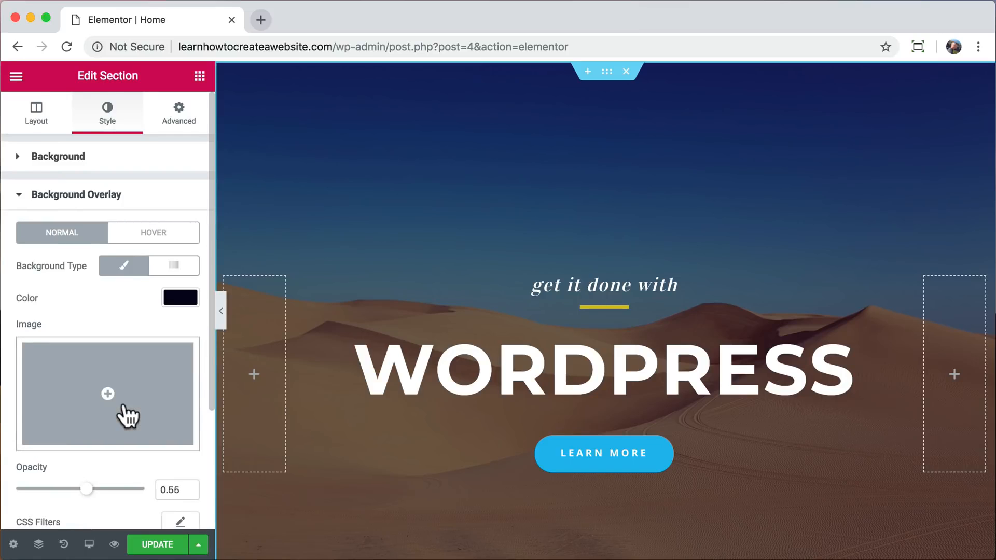
pyautogui.scroll(-1, 128, 415)
pyautogui.click(182, 280)
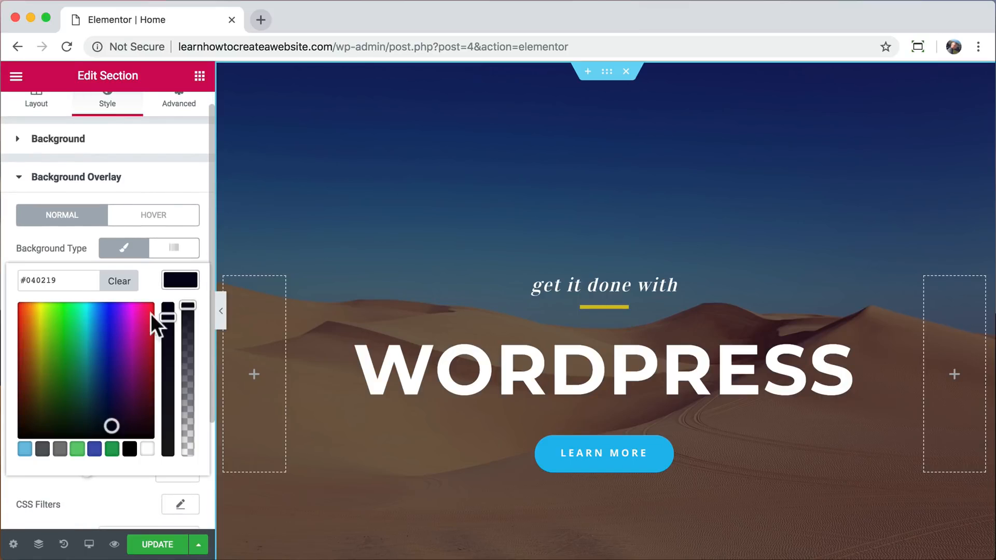
pyautogui.moveTo(150, 314); pyautogui.dragTo(120, 363)
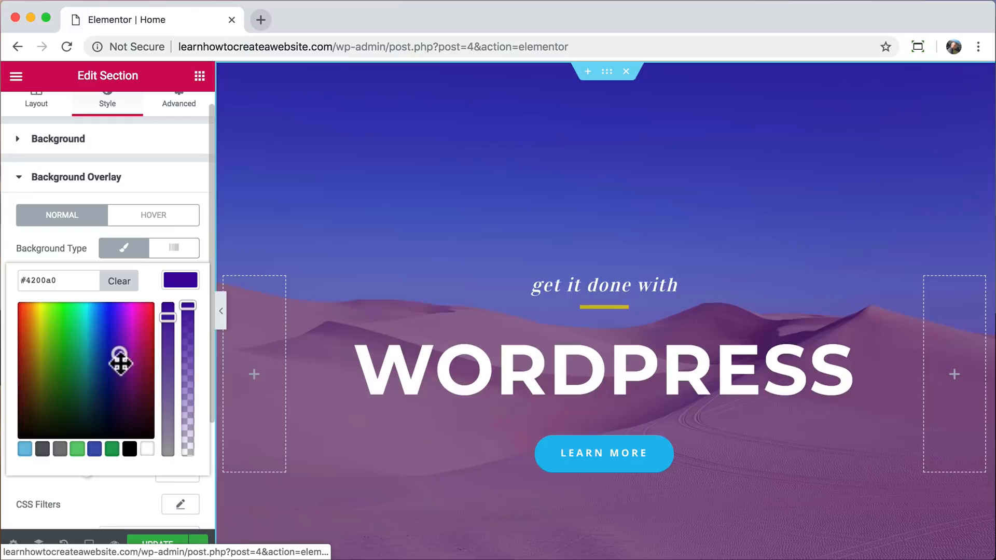
pyautogui.click(129, 449)
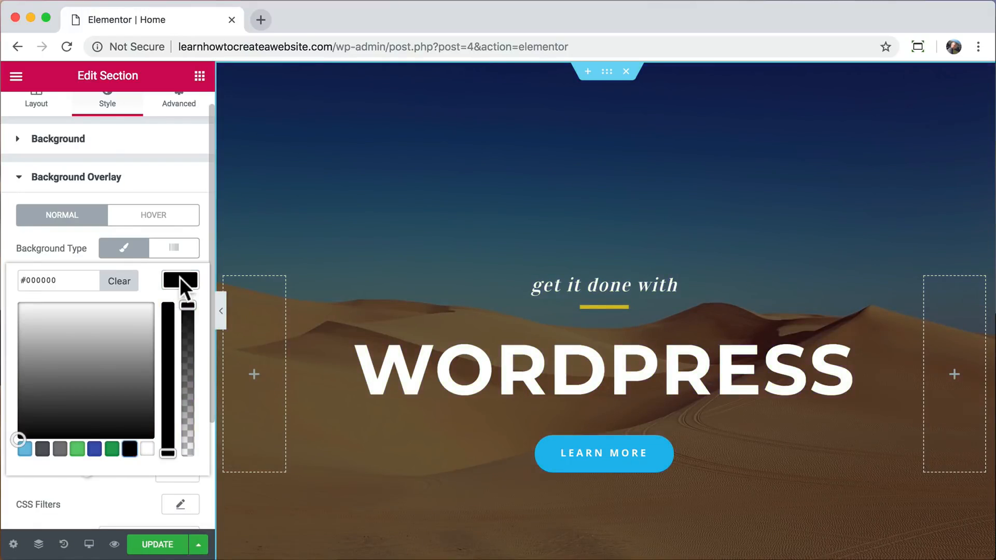
pyautogui.click(180, 277)
# Set the hero section's background overlay opacity to 0.23 and check the section on the page.
pyautogui.scroll(-2, 136, 367)
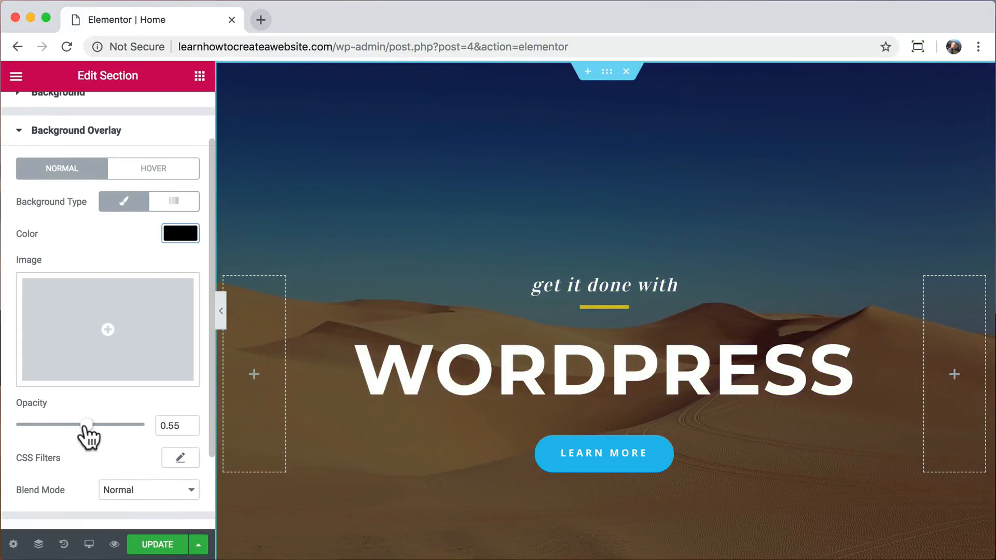
pyautogui.moveTo(85, 425); pyautogui.dragTo(46, 426)
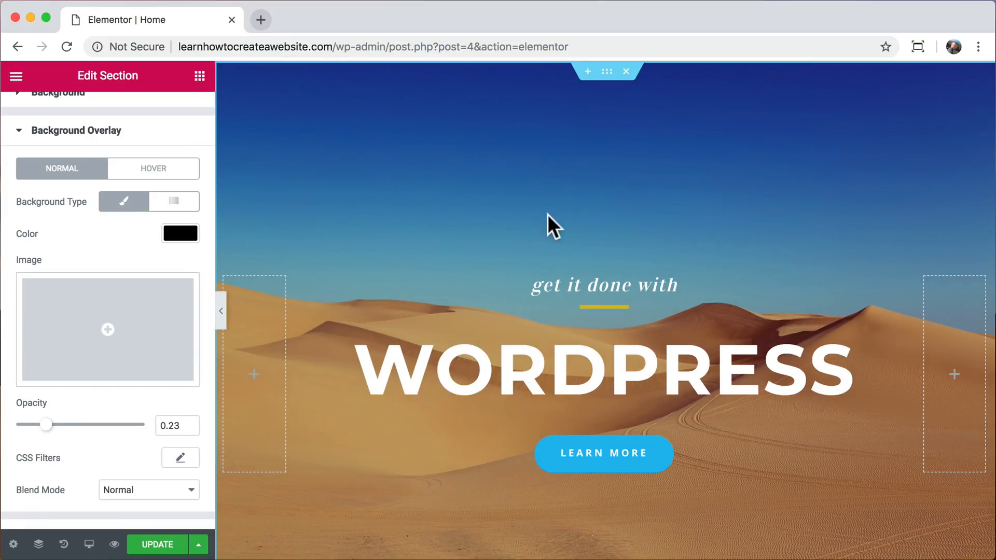
pyautogui.scroll(-3, 603, 315)
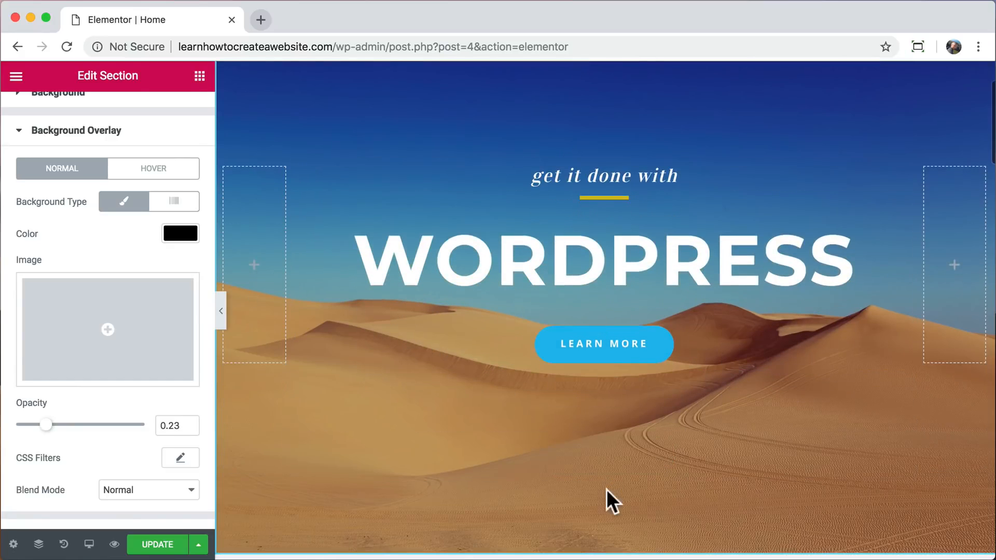
pyautogui.scroll(3, 605, 448)
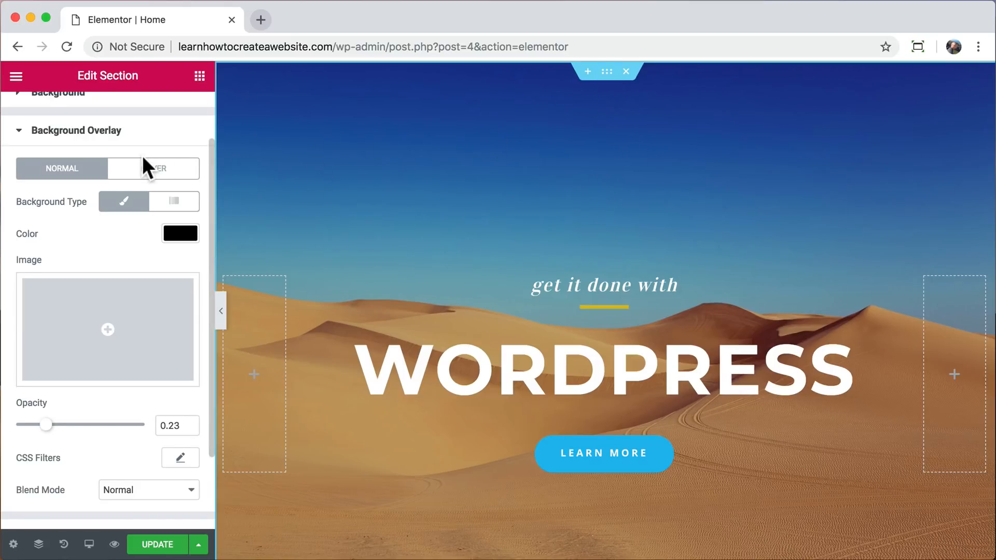
# Try a top padding of 200 px and a bottom padding of 345 px on the hero section and check the full-width page.
pyautogui.scroll(2, 143, 160)
pyautogui.click(182, 121)
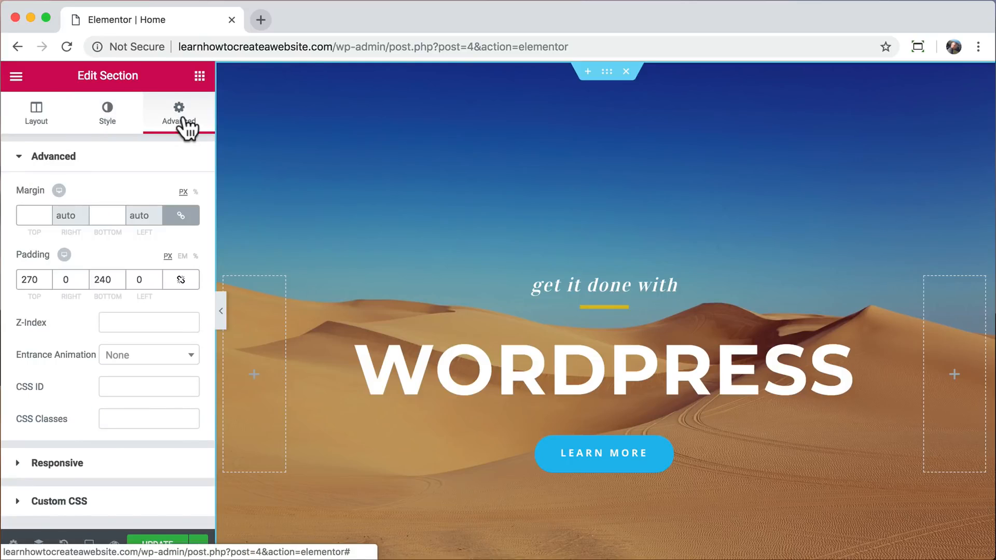
pyautogui.doubleClick(28, 280)
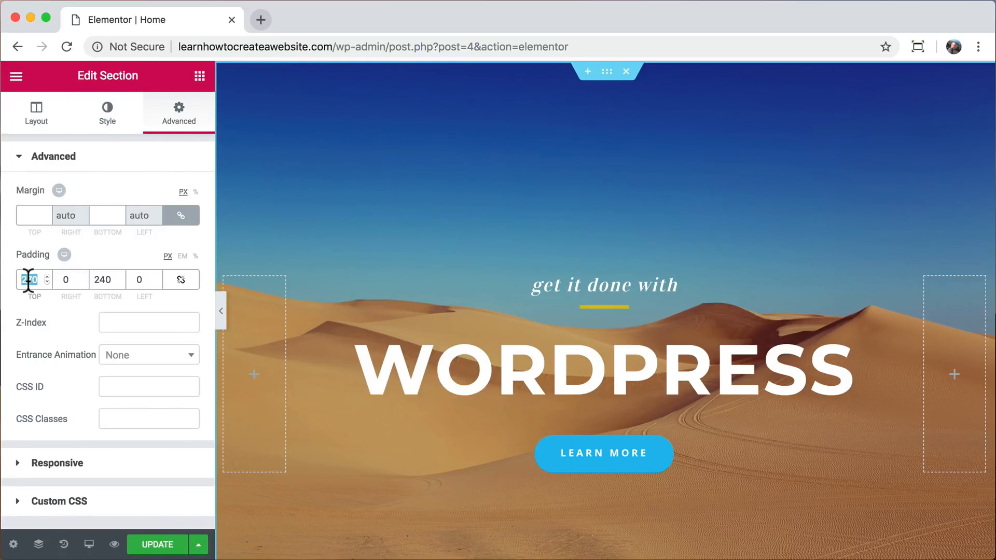
pyautogui.write('200')
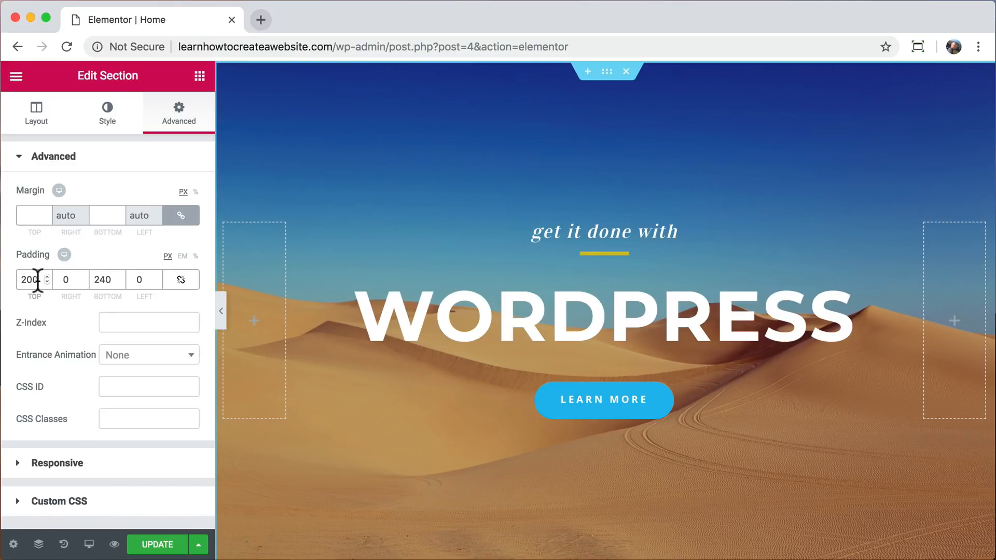
pyautogui.doubleClick(100, 280)
pyautogui.write('345')
pyautogui.click(221, 311)
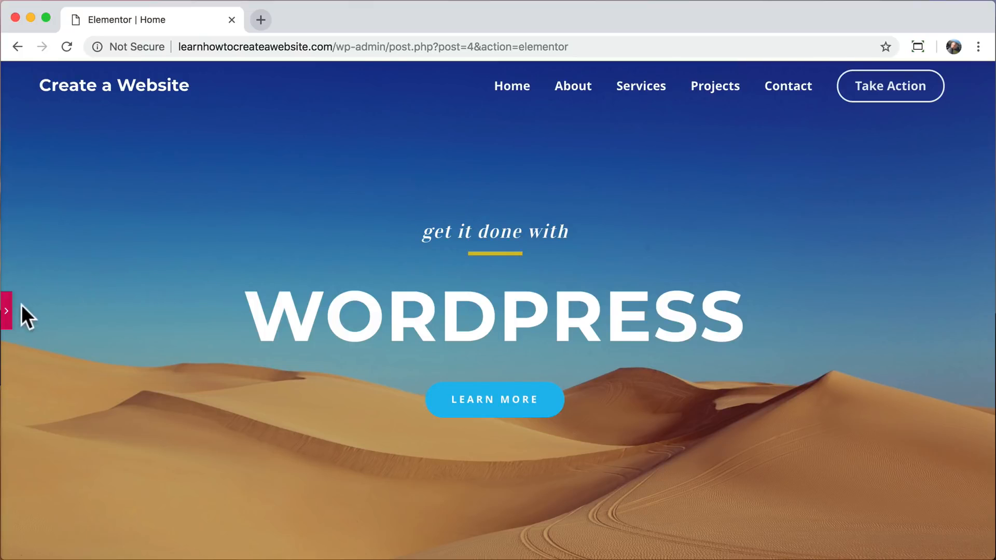
# Set the hero section's top padding to 250 px and bottom padding to 330 px, and check it at full page width.
pyautogui.click(5, 311)
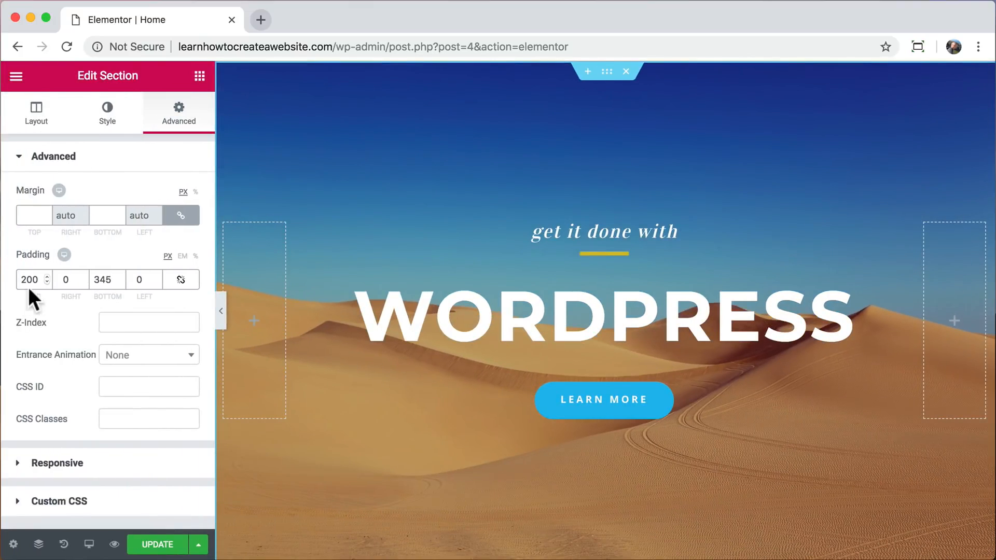
pyautogui.doubleClick(29, 280)
pyautogui.write('250')
pyautogui.doubleClick(102, 279)
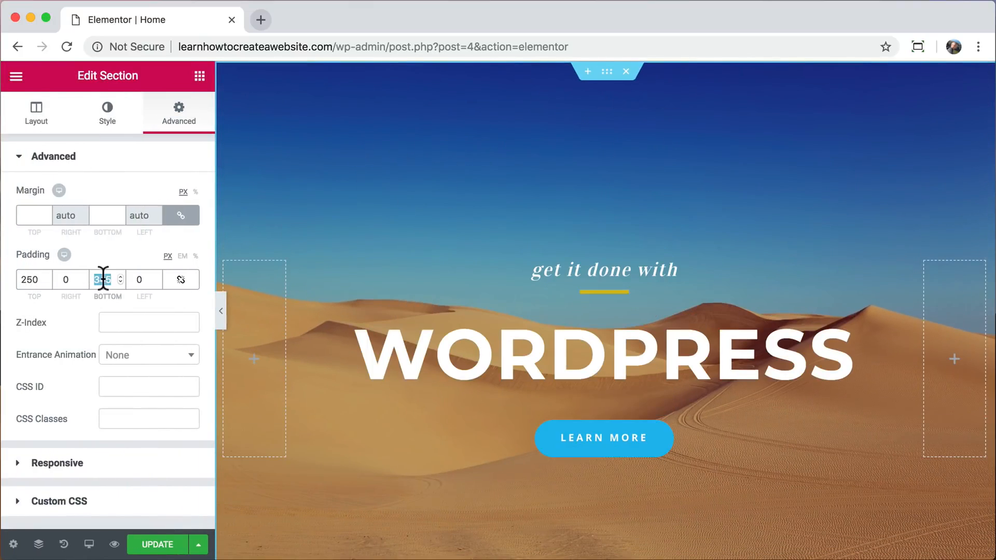
pyautogui.write('330')
pyautogui.click(220, 310)
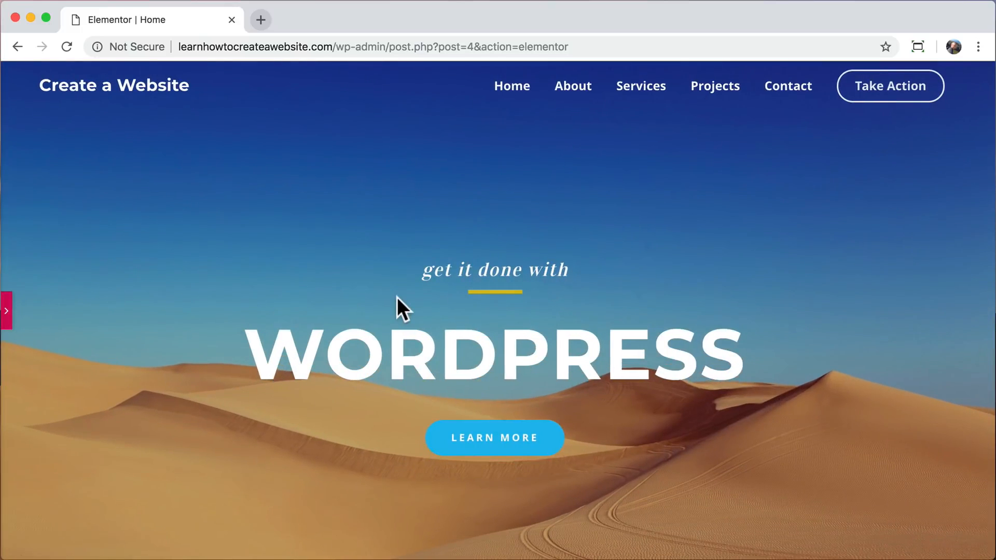
pyautogui.scroll(-6, 411, 341)
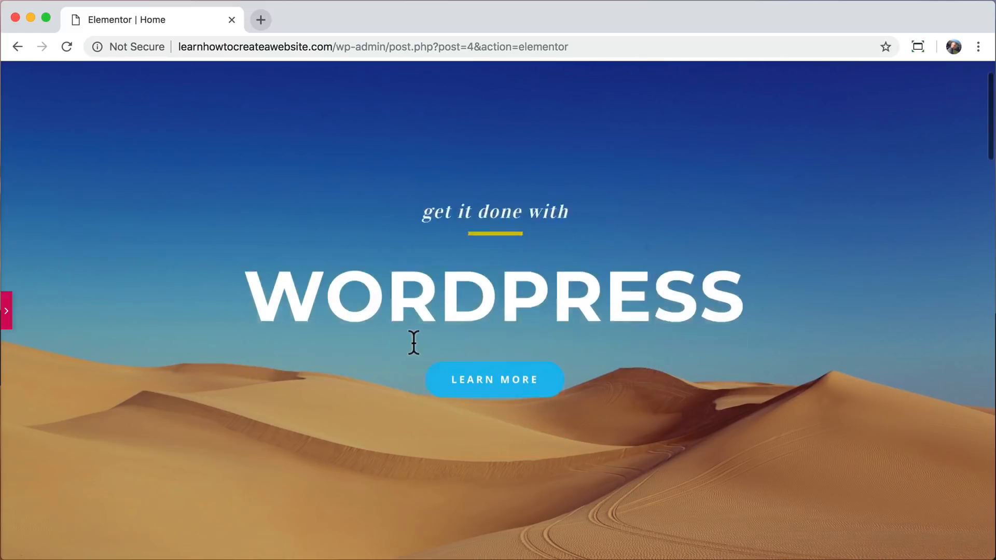
pyautogui.scroll(6, 413, 341)
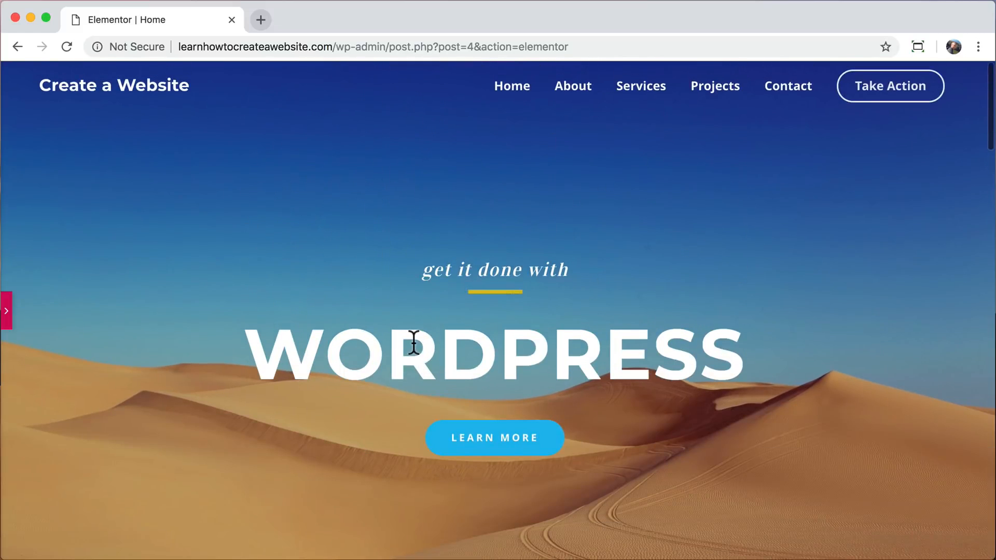
# Try the Scroll attachment for the hero section's background image and check how it moves on the page.
pyautogui.click(7, 311)
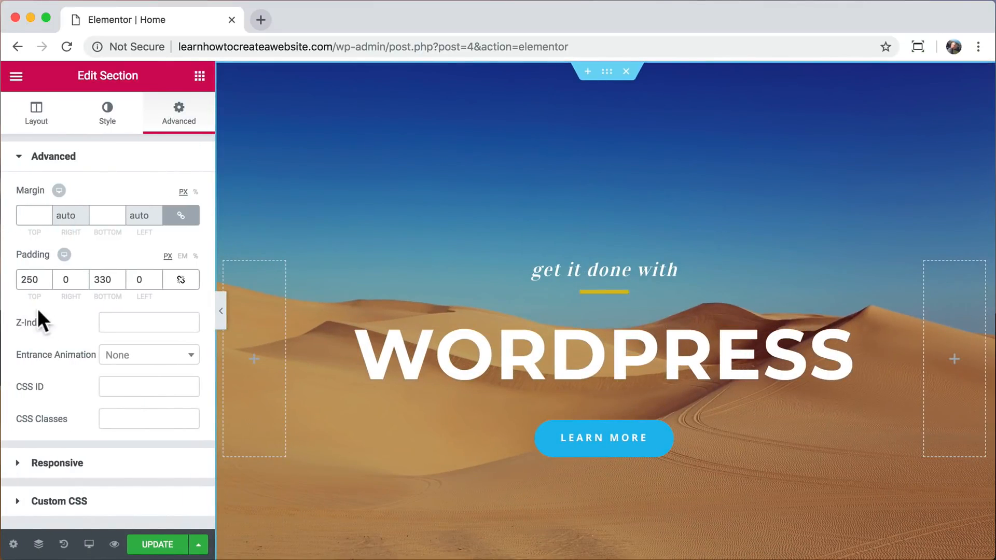
pyautogui.click(106, 125)
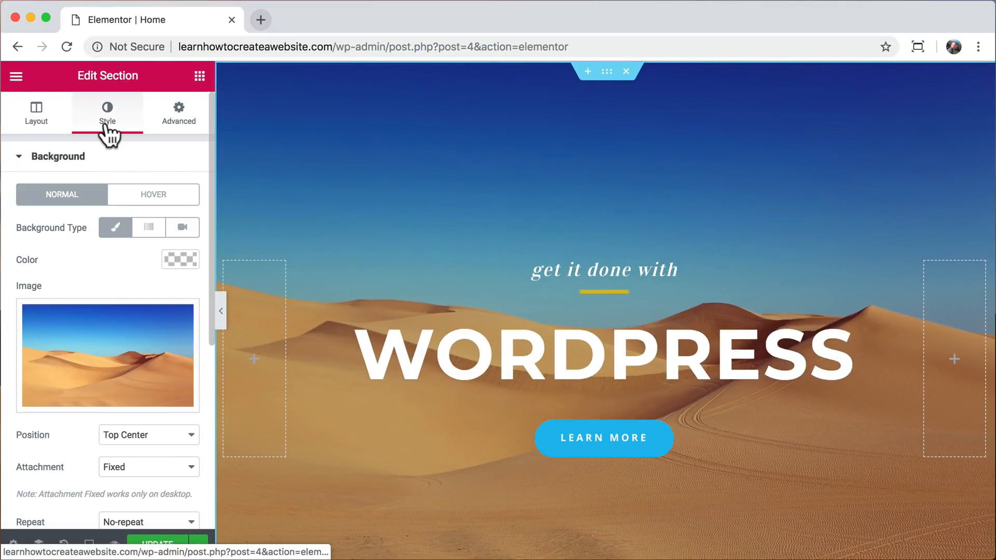
pyautogui.scroll(-3, 116, 265)
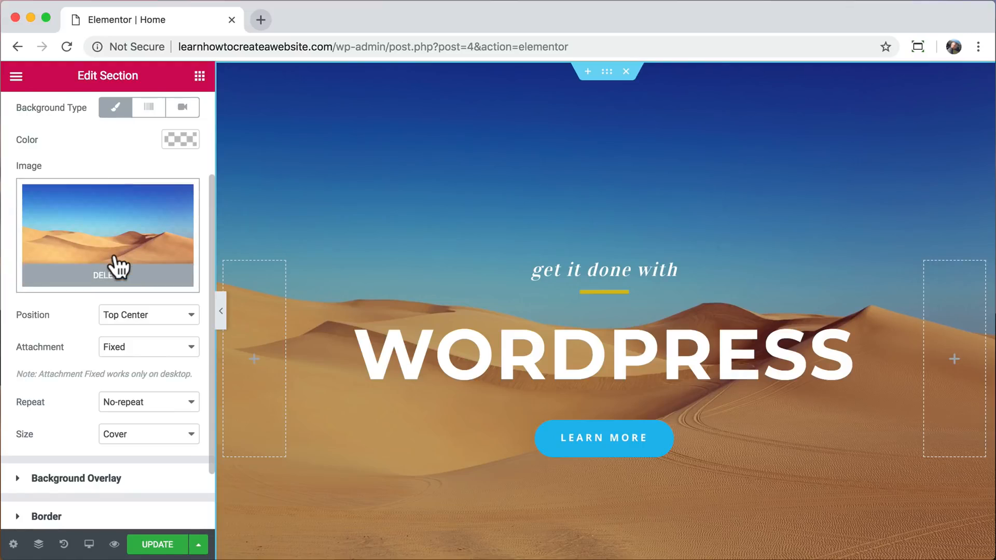
pyautogui.scroll(-1, 119, 267)
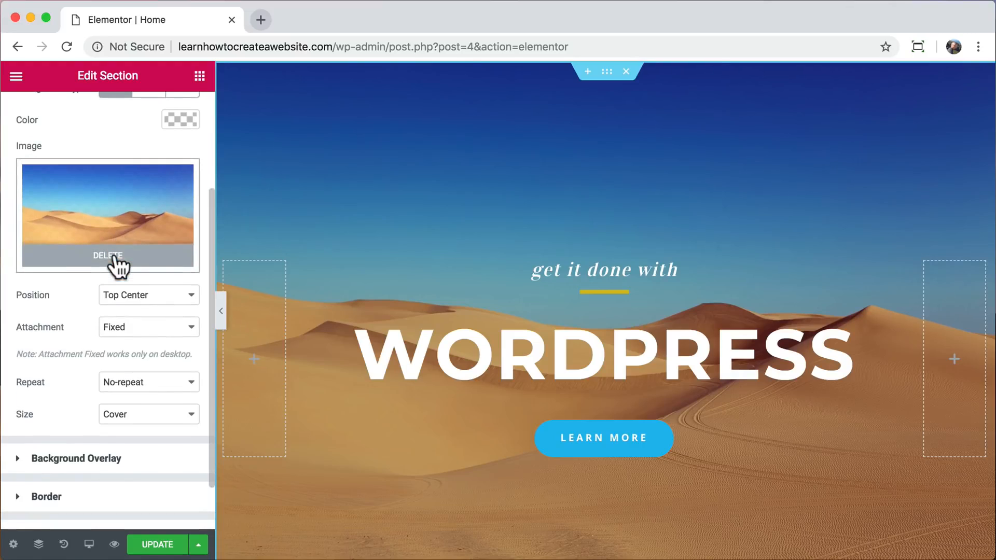
pyautogui.click(180, 332)
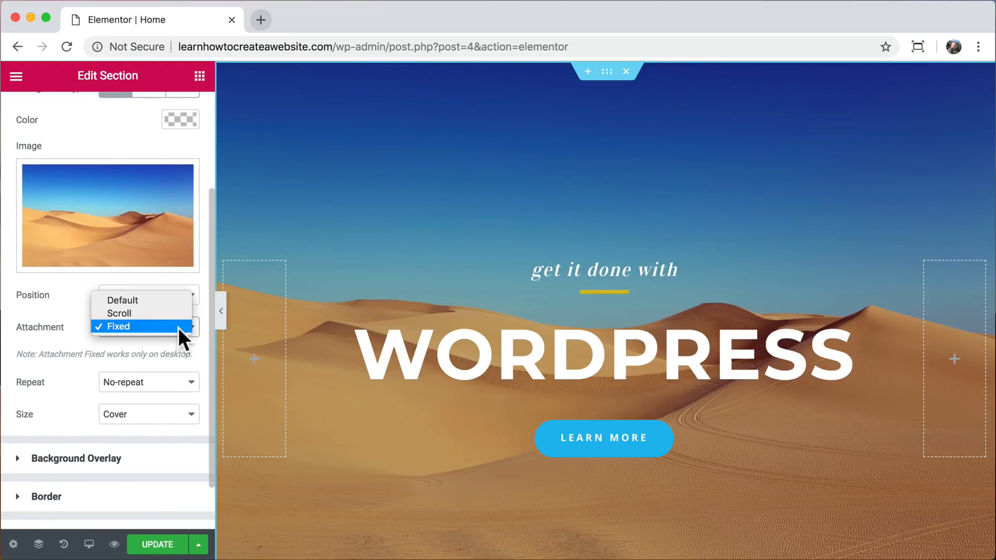
pyautogui.click(167, 313)
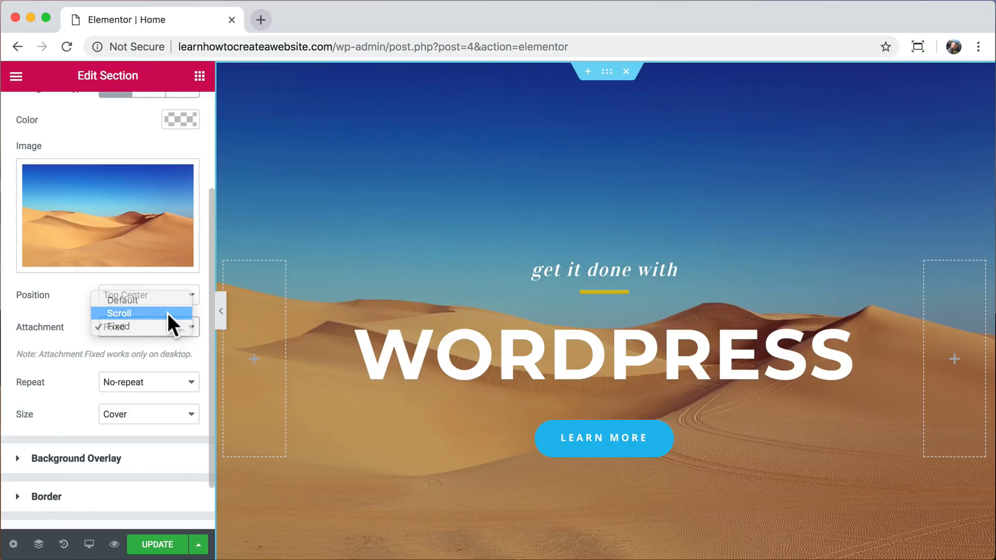
pyautogui.scroll(-2, 450, 185)
pyautogui.scroll(-4, 449, 185)
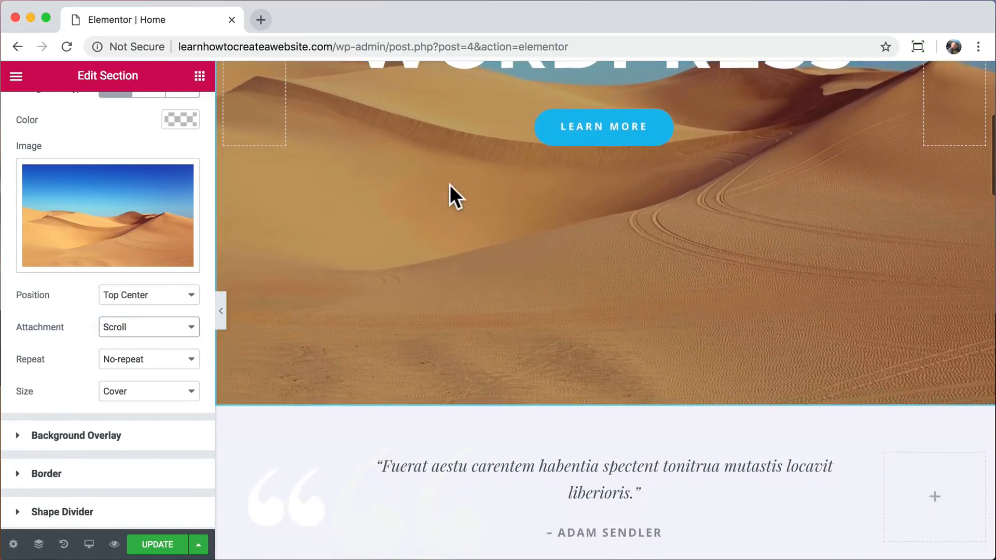
pyautogui.scroll(6, 450, 184)
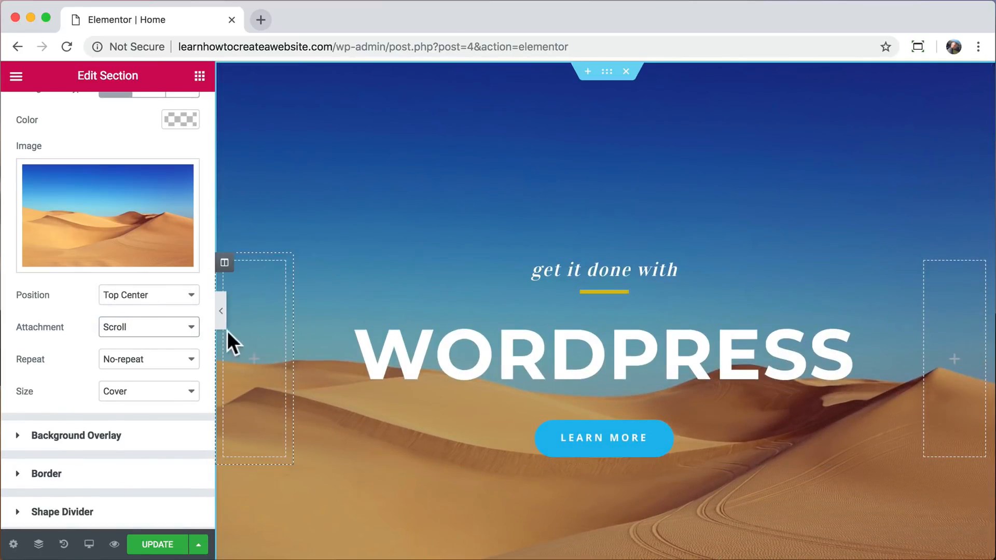
# Set the hero background image's attachment to Fixed and check its scrolling effect on the page.
pyautogui.click(186, 328)
pyautogui.click(179, 337)
pyautogui.scroll(-4, 438, 242)
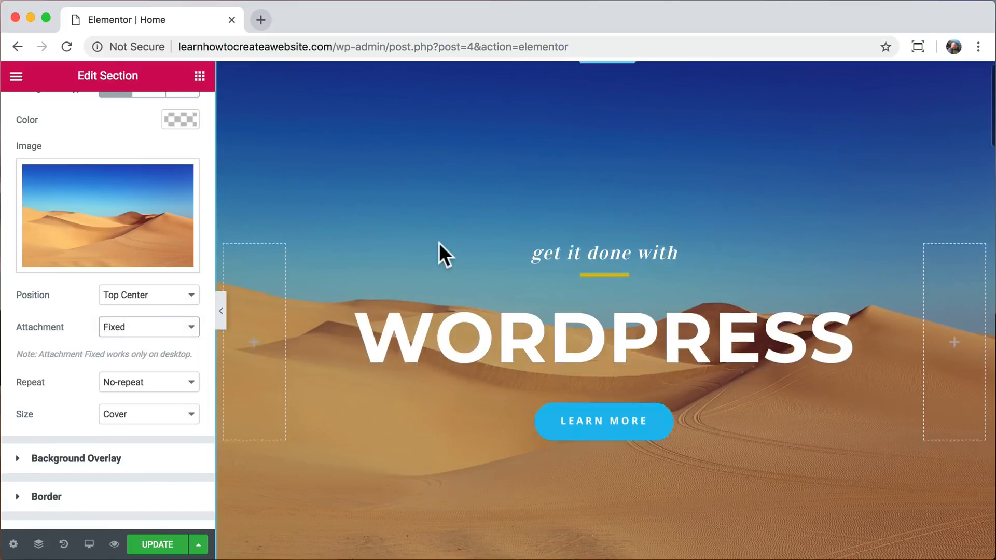
pyautogui.scroll(3, 439, 242)
pyautogui.scroll(-3, 438, 243)
pyautogui.scroll(3, 439, 242)
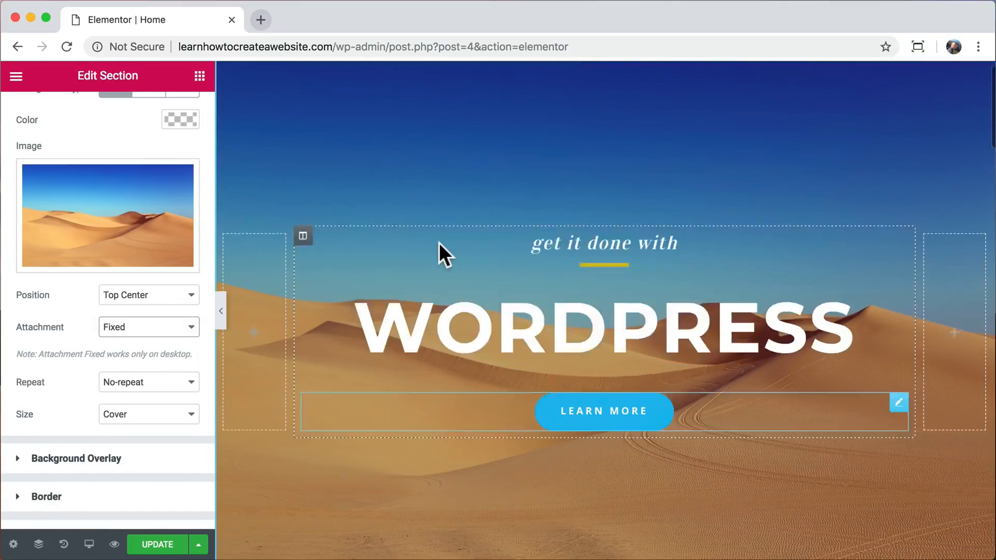
pyautogui.scroll(-3, 438, 243)
pyautogui.scroll(4, 439, 243)
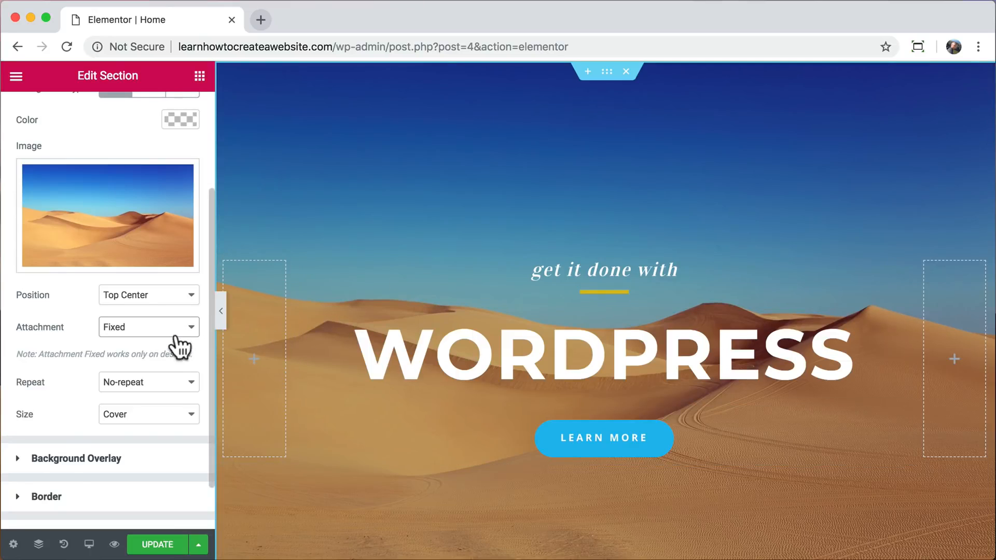
# Update the home page, preview the hero's scrolling effect on the site, and close the preview.
pyautogui.click(162, 545)
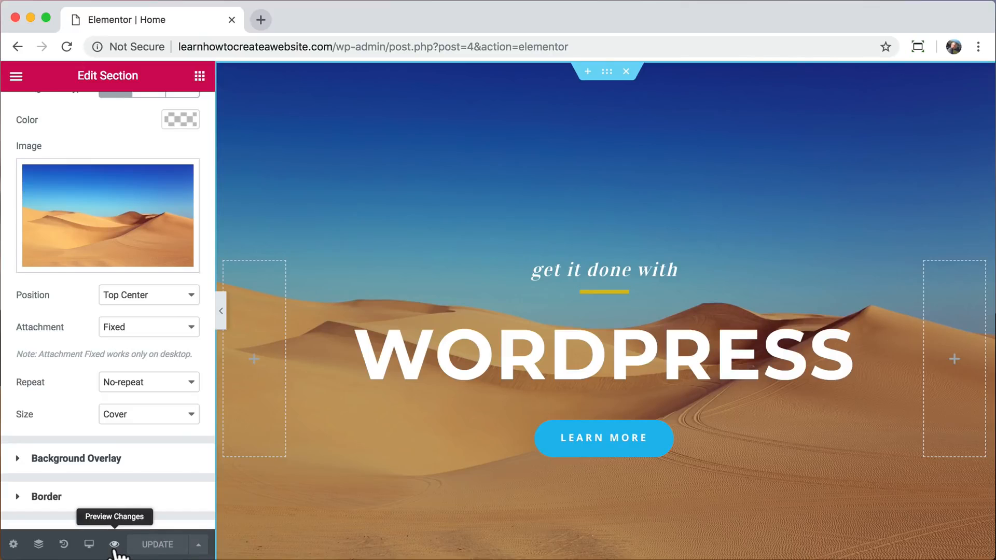
pyautogui.click(114, 545)
pyautogui.scroll(-10, 333, 266)
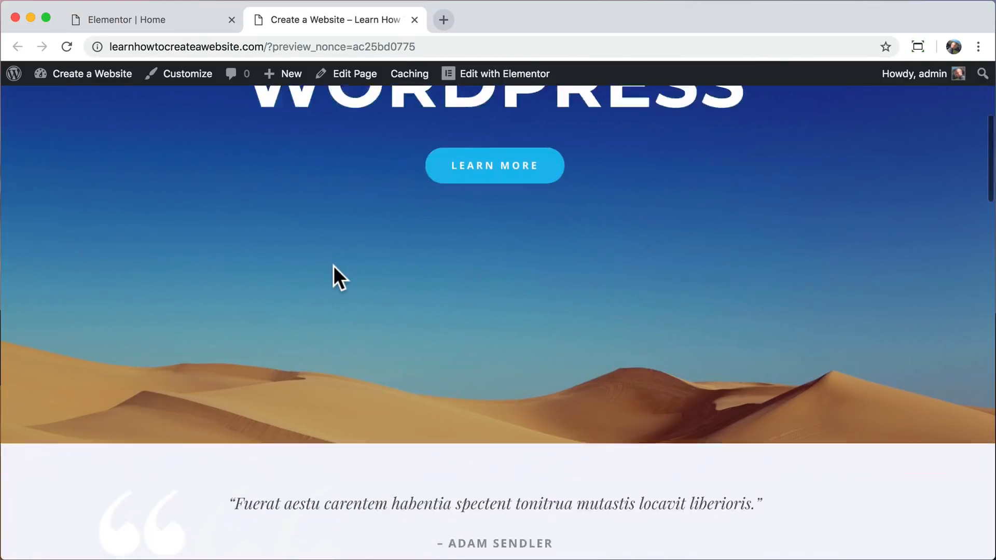
pyautogui.scroll(10, 334, 266)
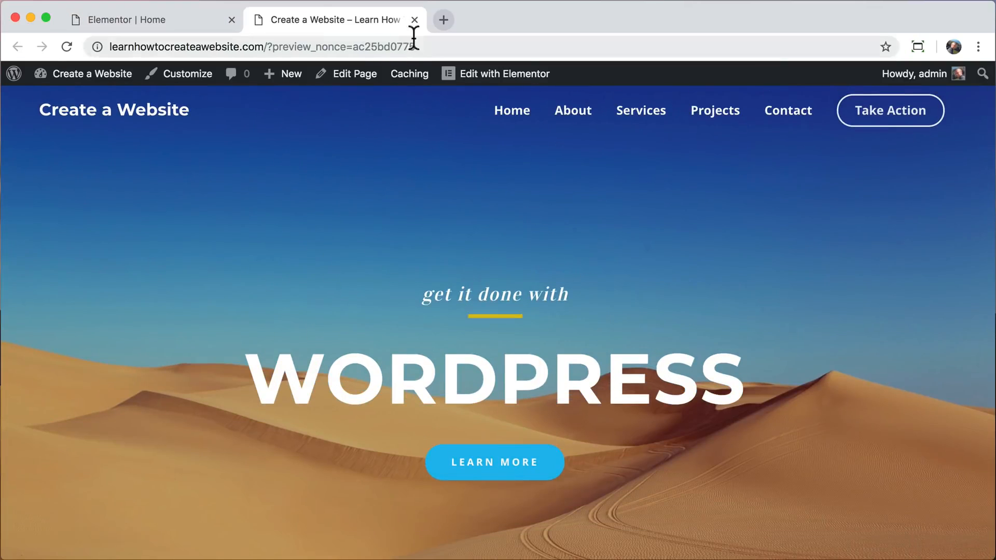
pyautogui.click(414, 19)
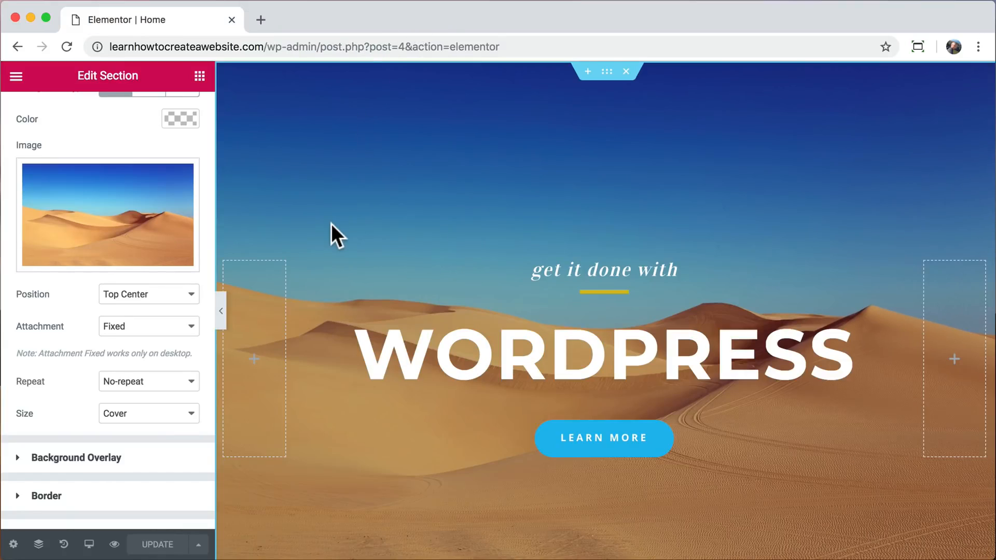
# Move the Everest Camp Trek and Walking Holidays image boxes above the photos in their columns under Upcoming Events.
pyautogui.scroll(-10, 332, 228)
pyautogui.scroll(-3, 332, 228)
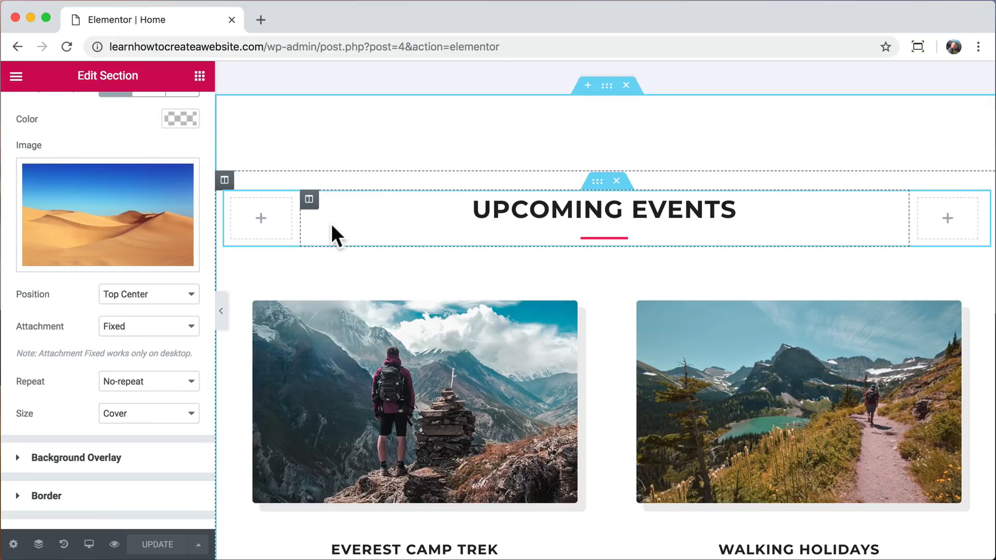
pyautogui.scroll(-3, 331, 223)
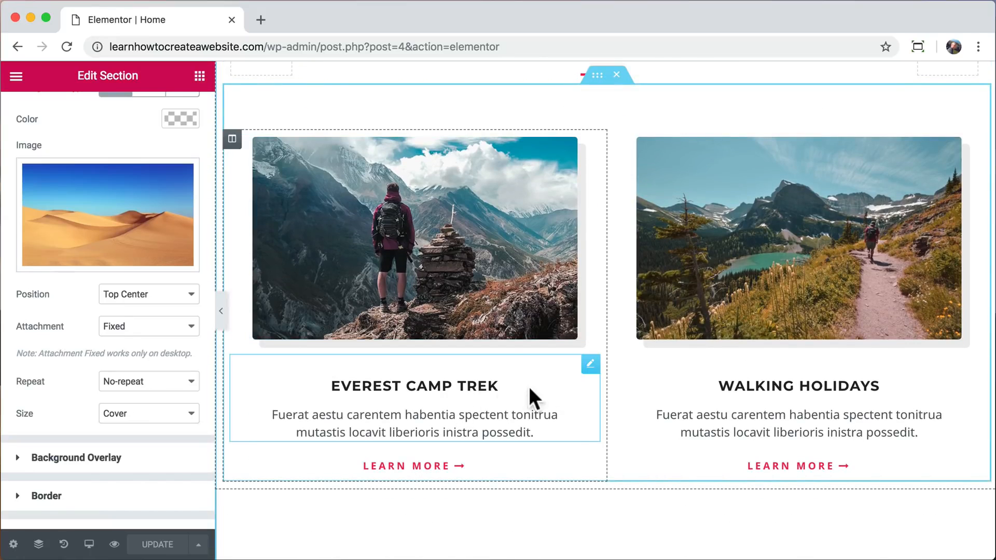
pyautogui.moveTo(590, 362); pyautogui.dragTo(481, 144)
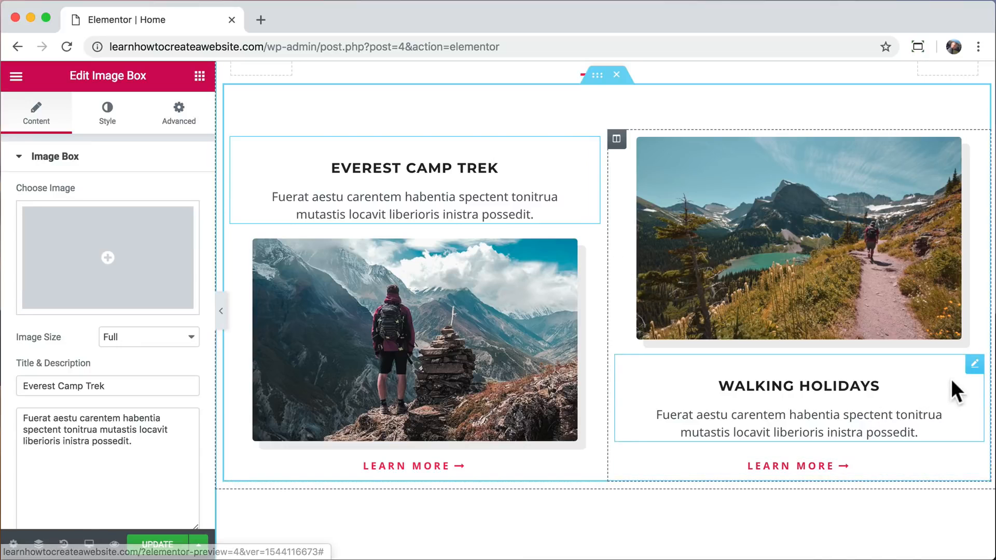
pyautogui.moveTo(974, 362); pyautogui.dragTo(886, 155)
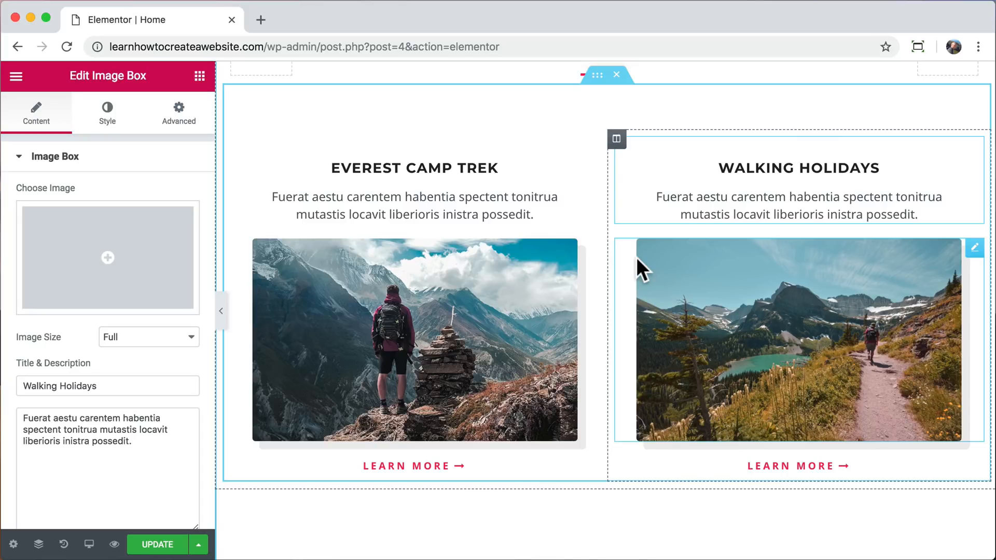
# Copy the hero's Learn More button, paste its style onto the Learn More button under the Everest Camp Trek photo, and open that button's settings.
pyautogui.scroll(10, 635, 256)
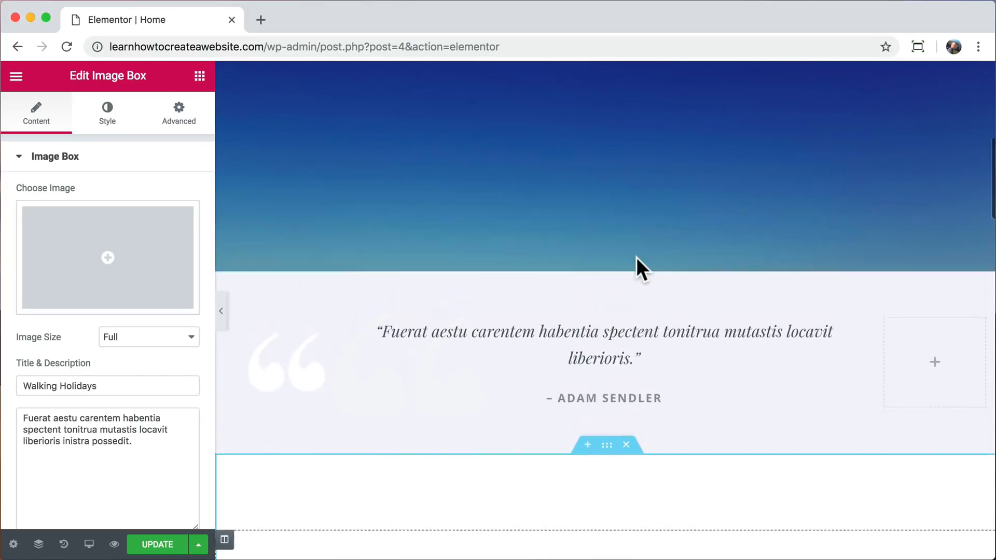
pyautogui.scroll(4, 636, 256)
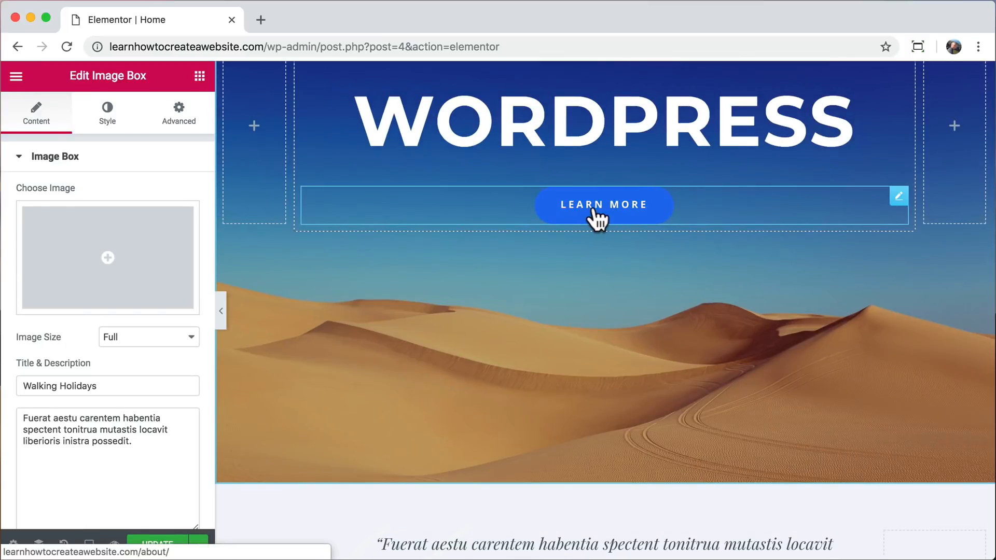
pyautogui.rightClick(595, 214)
pyautogui.click(617, 272)
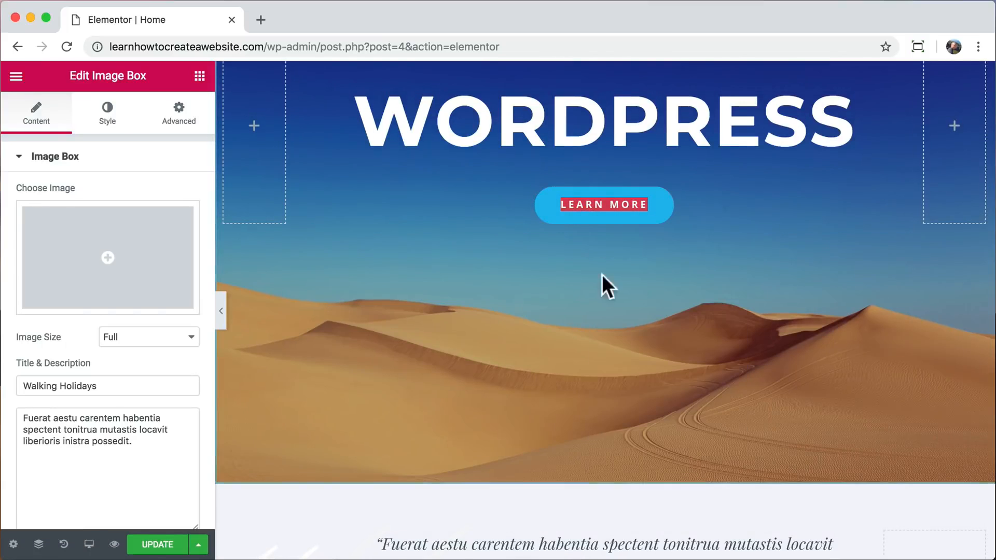
pyautogui.scroll(-12, 555, 292)
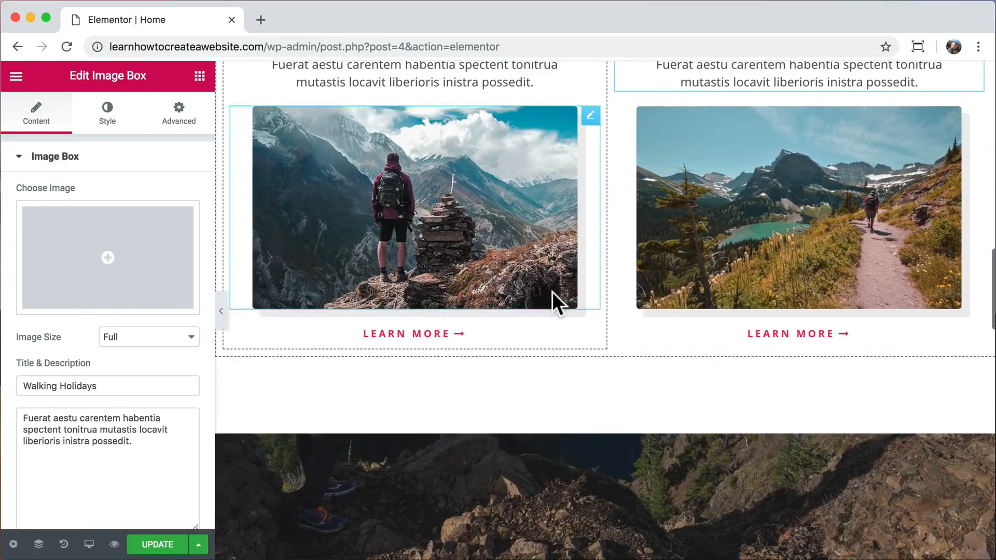
pyautogui.rightClick(412, 333)
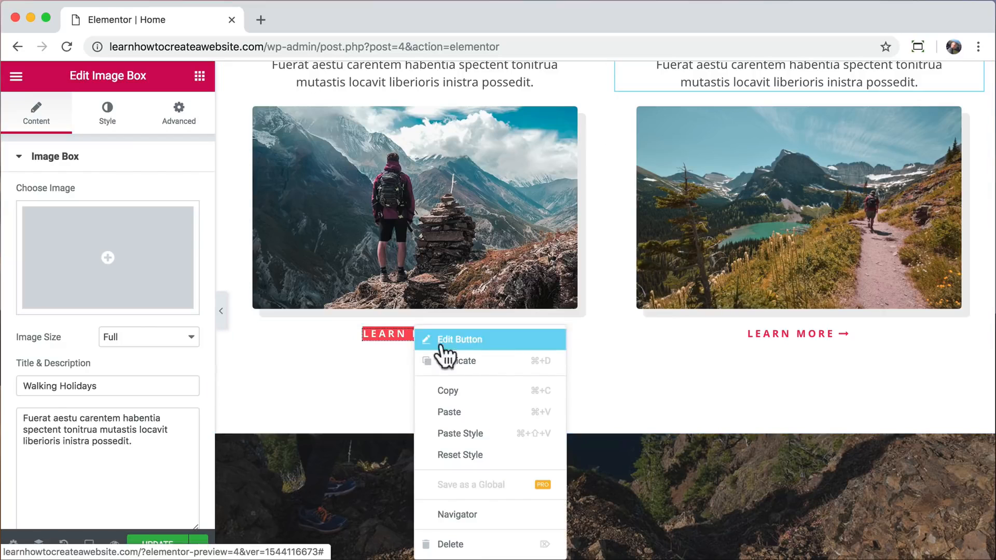
pyautogui.click(474, 434)
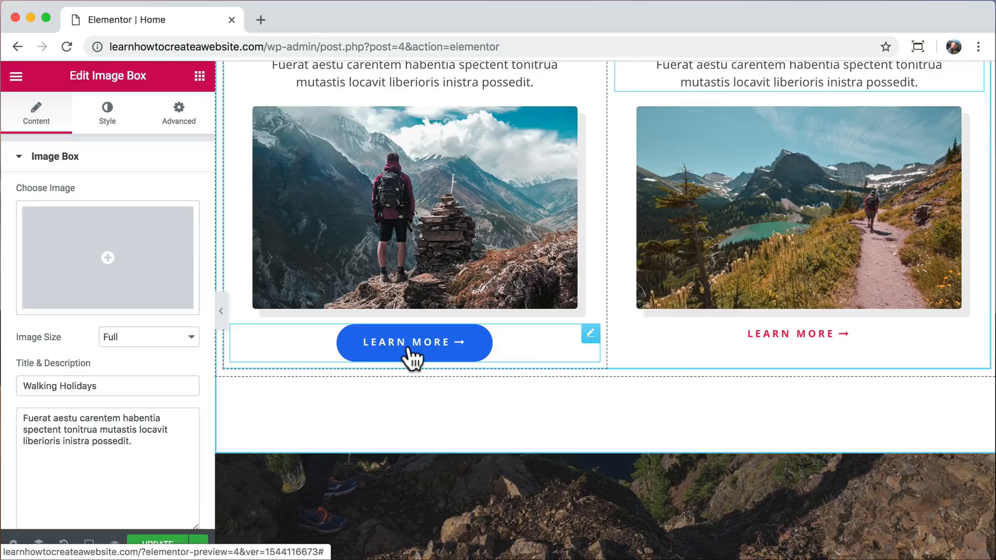
pyautogui.click(590, 334)
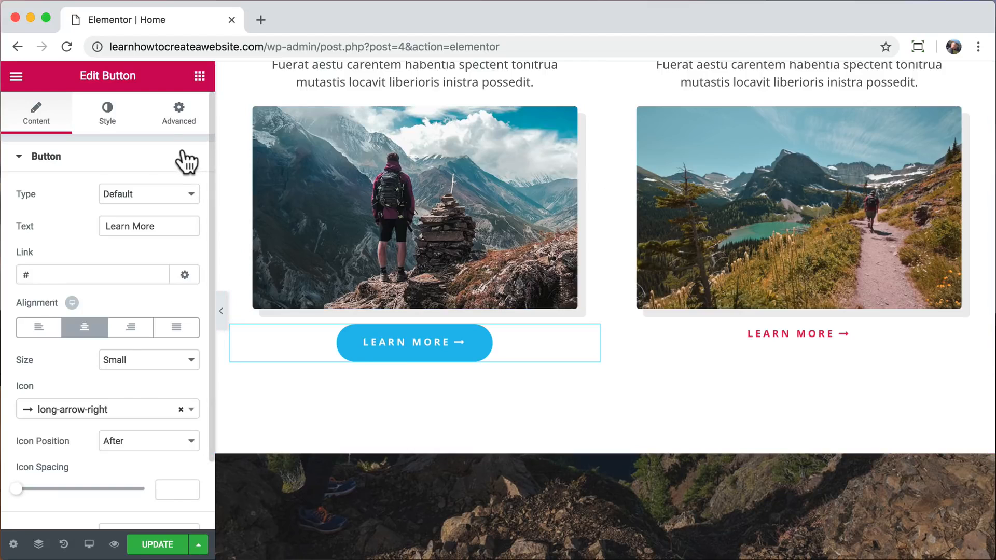
# Unlink the margin values of the Learn More button under the Everest Camp Trek photo and set its top margin to 35 px.
pyautogui.click(179, 114)
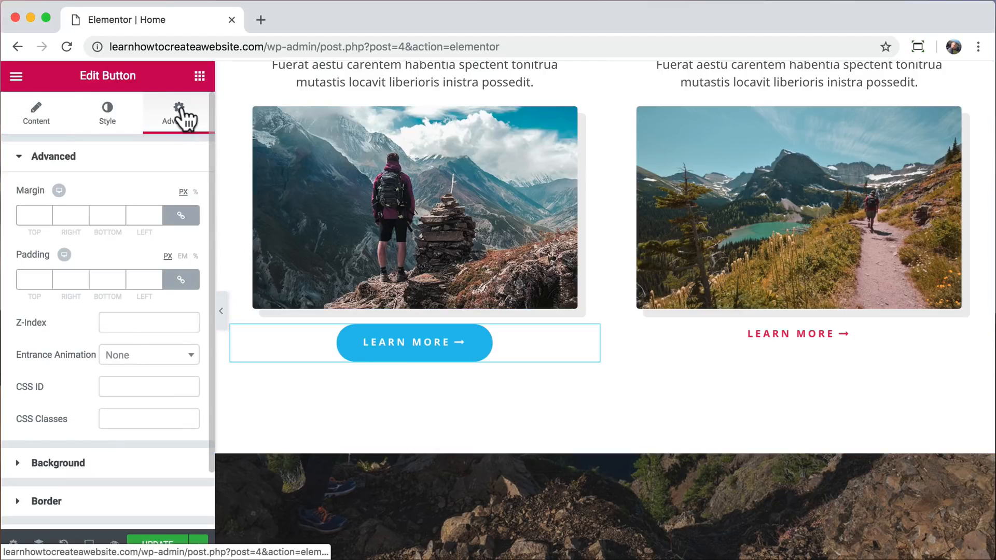
pyautogui.click(181, 216)
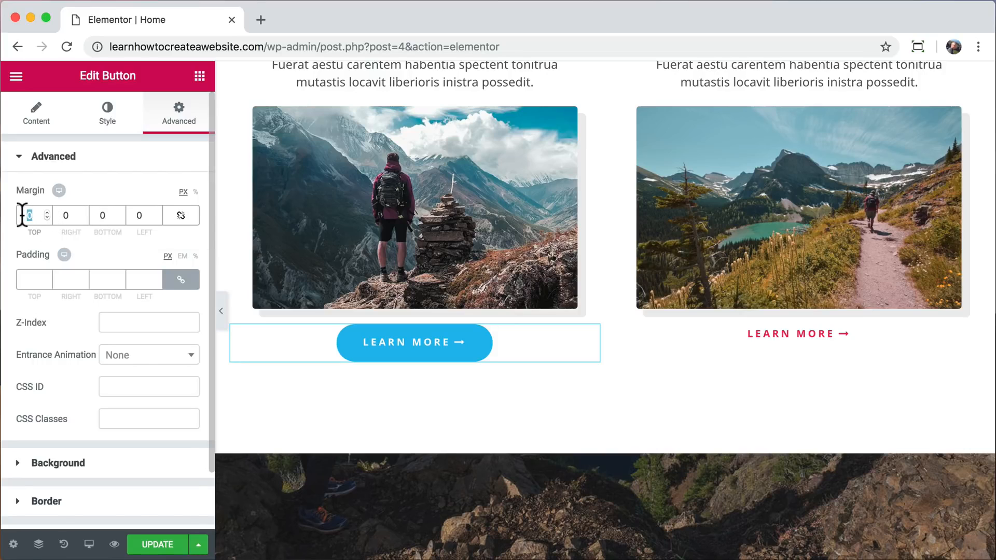
pyautogui.write('90')
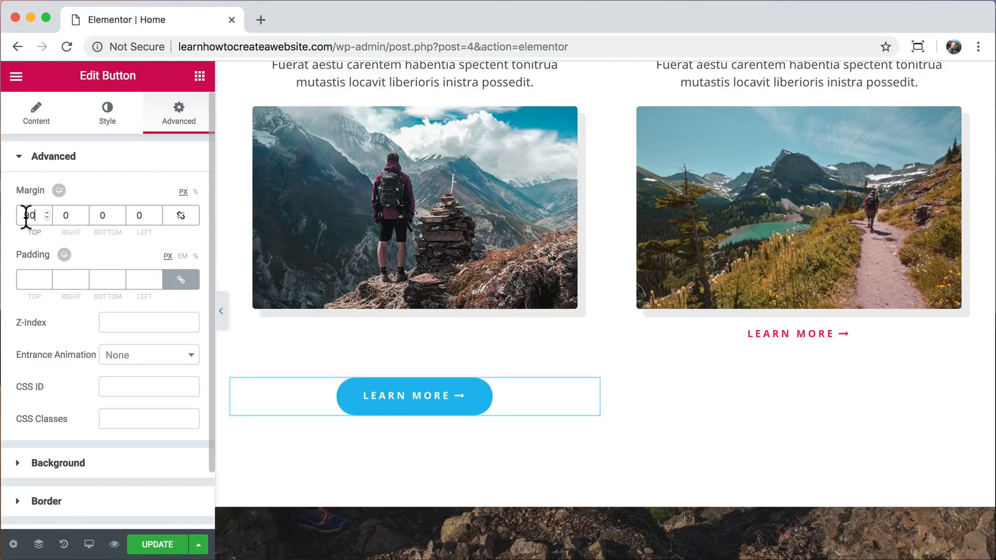
pyautogui.write('35')
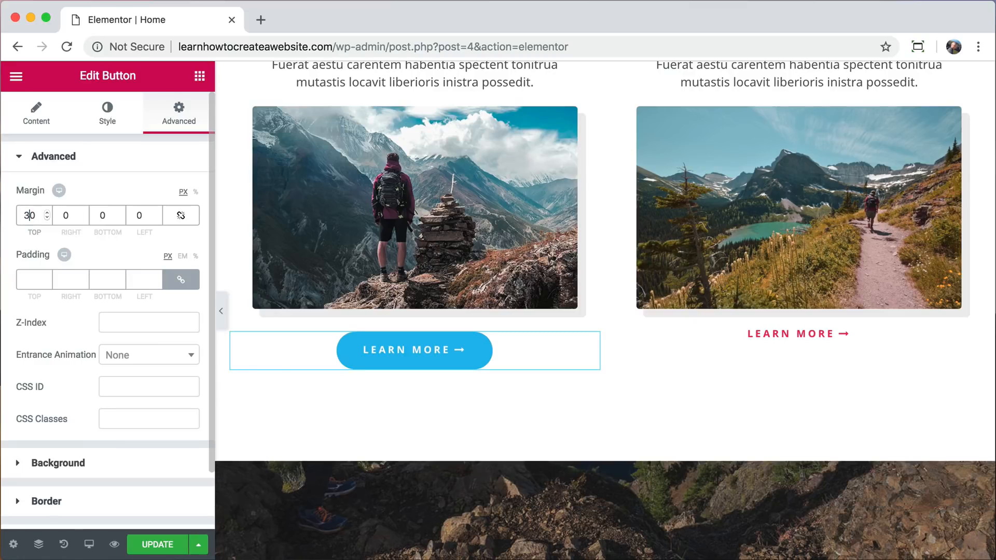
# Copy the Everest Camp Trek Learn More button, paste its style onto the Walking Holidays Learn More button, and review both columns.
pyautogui.rightClick(420, 354)
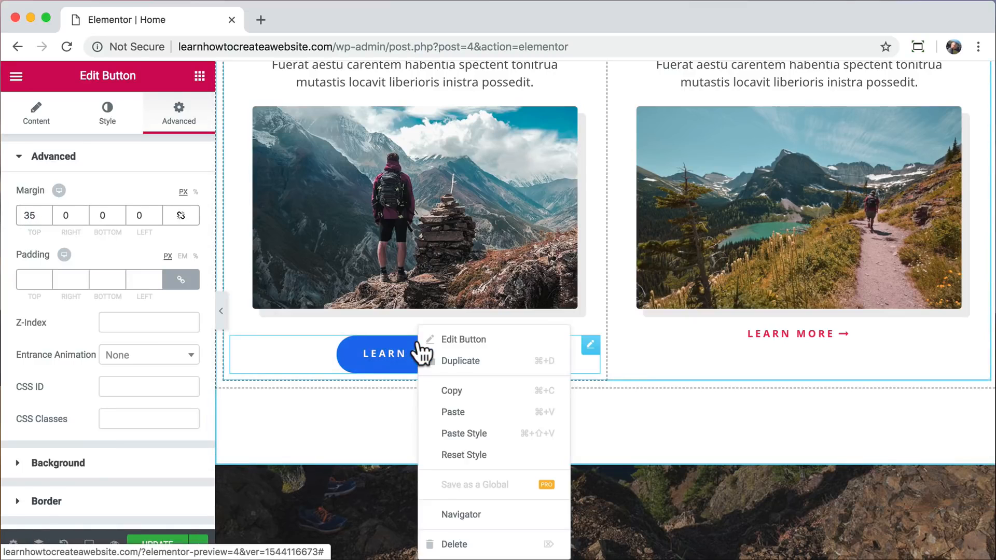
pyautogui.click(459, 389)
pyautogui.rightClick(765, 343)
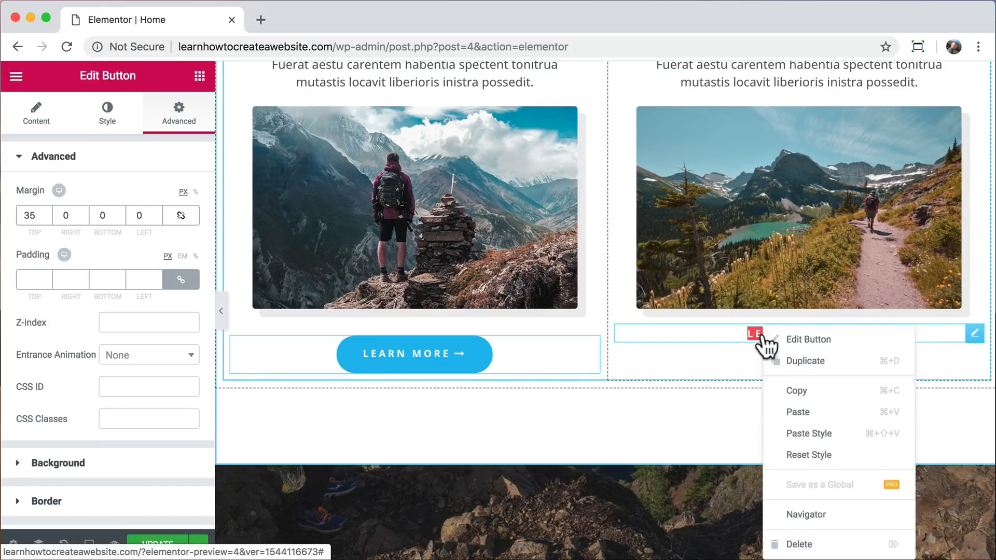
pyautogui.click(836, 436)
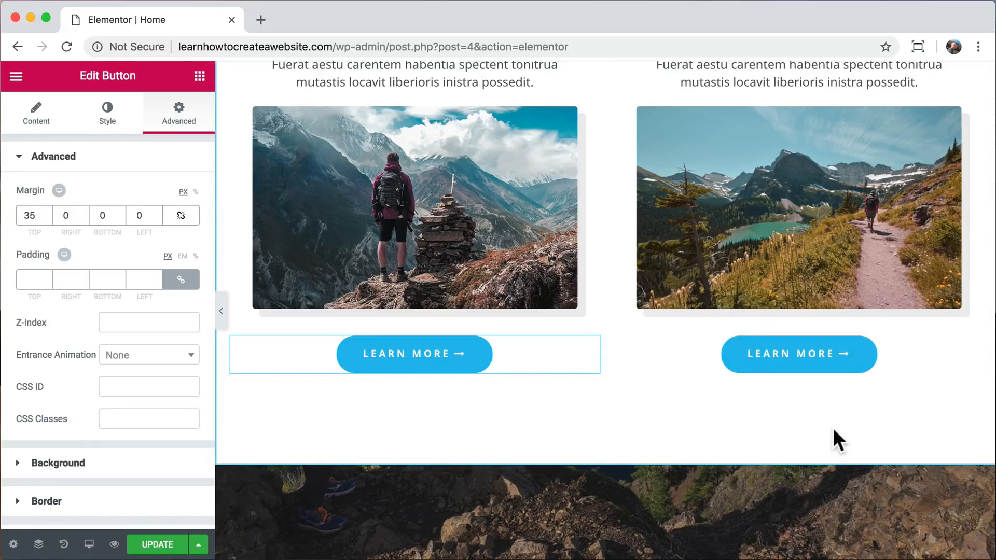
pyautogui.scroll(3, 832, 428)
pyautogui.scroll(-1, 832, 427)
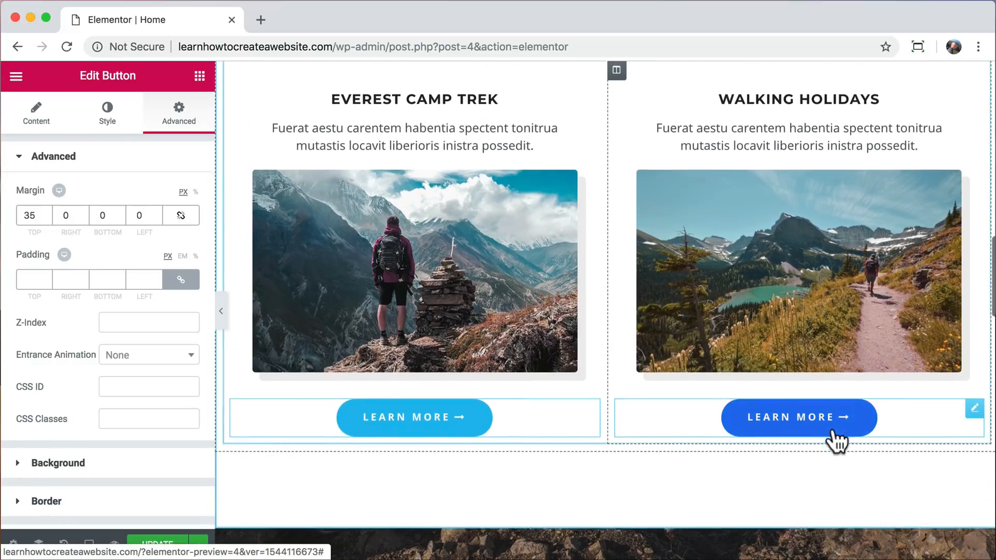
# Replace the Everest Camp Trek photo with services-1.jpg from the media library.
pyautogui.click(421, 226)
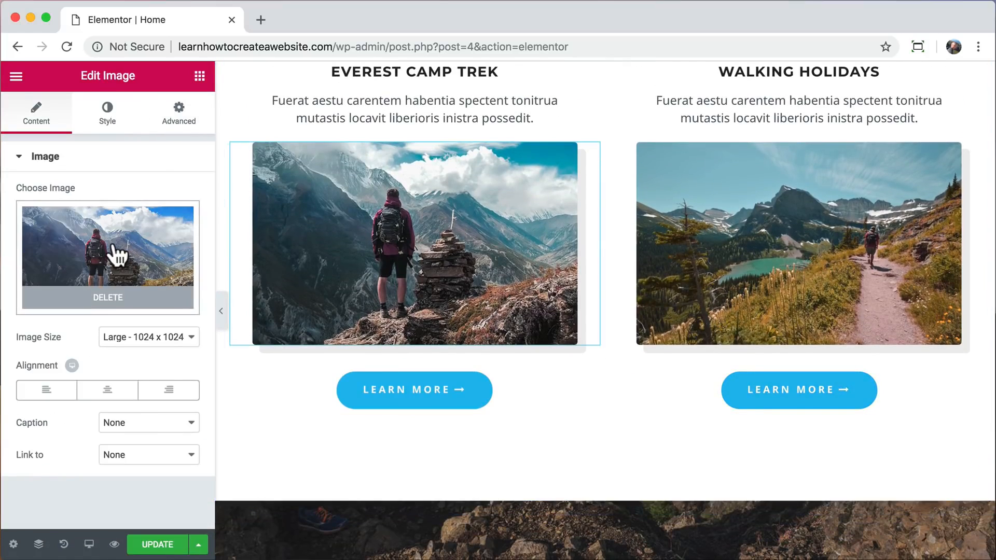
pyautogui.click(112, 248)
pyautogui.scroll(-3, 300, 289)
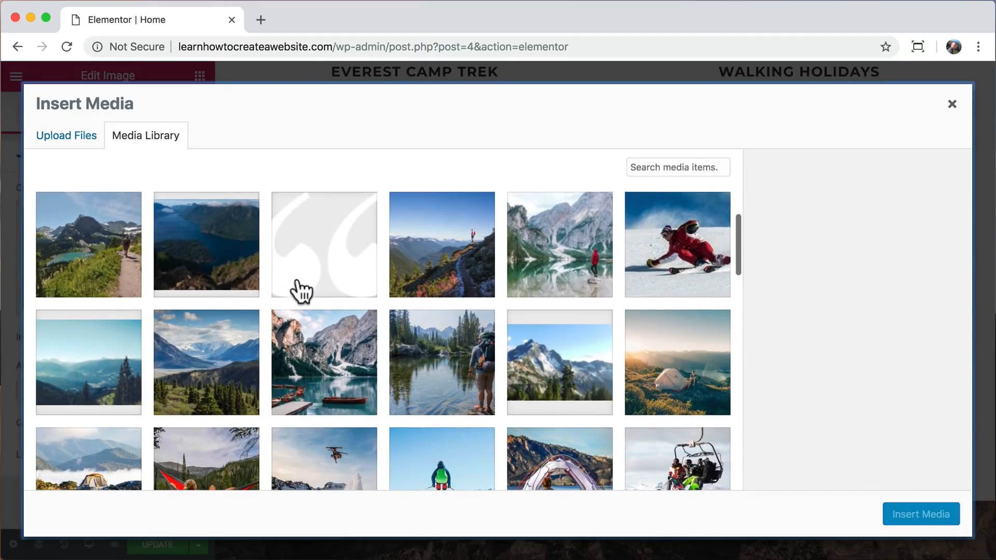
pyautogui.click(446, 365)
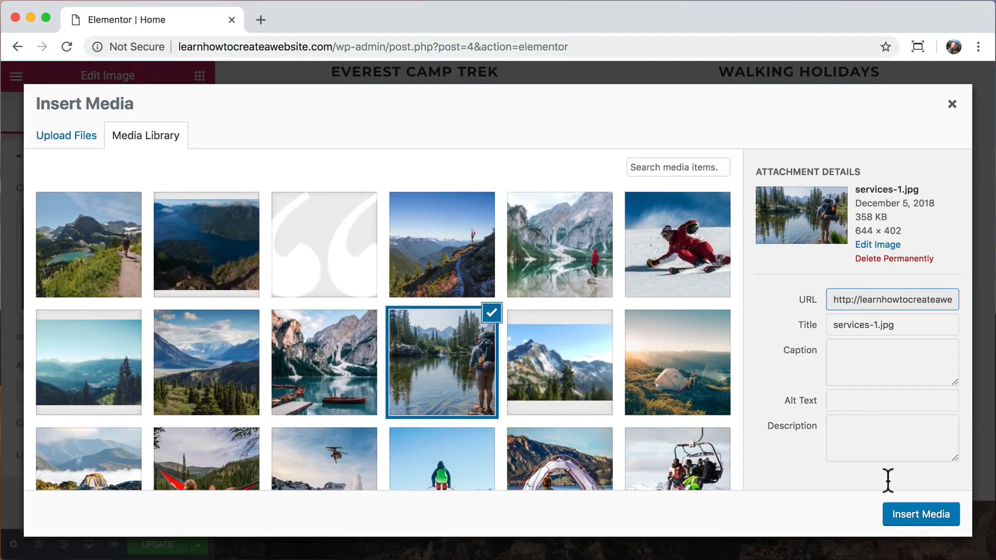
pyautogui.click(917, 517)
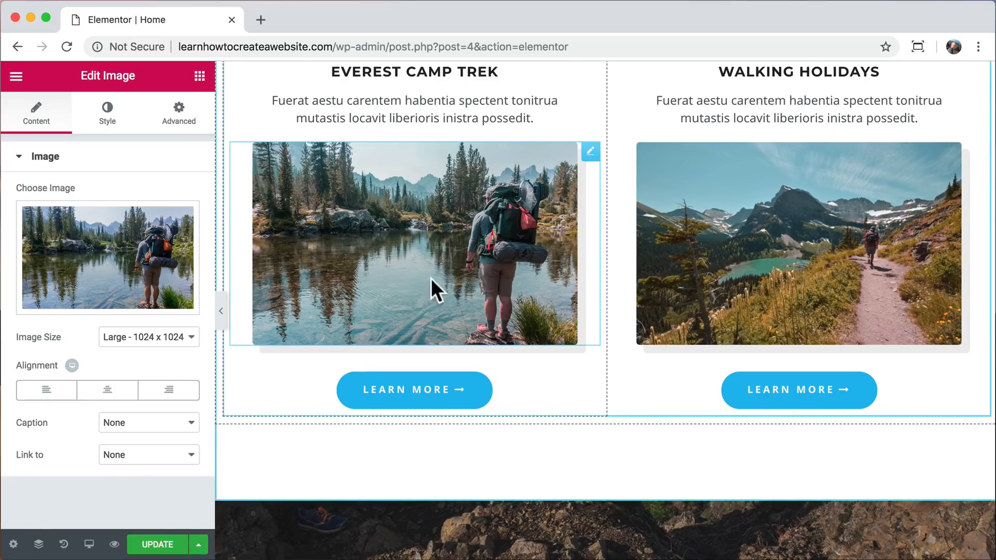
# Set the Everest Camp Trek photo's width to 89% and check the page layout with the editing panel temporarily hidden.
pyautogui.click(108, 117)
pyautogui.moveTo(129, 220); pyautogui.dragTo(132, 198)
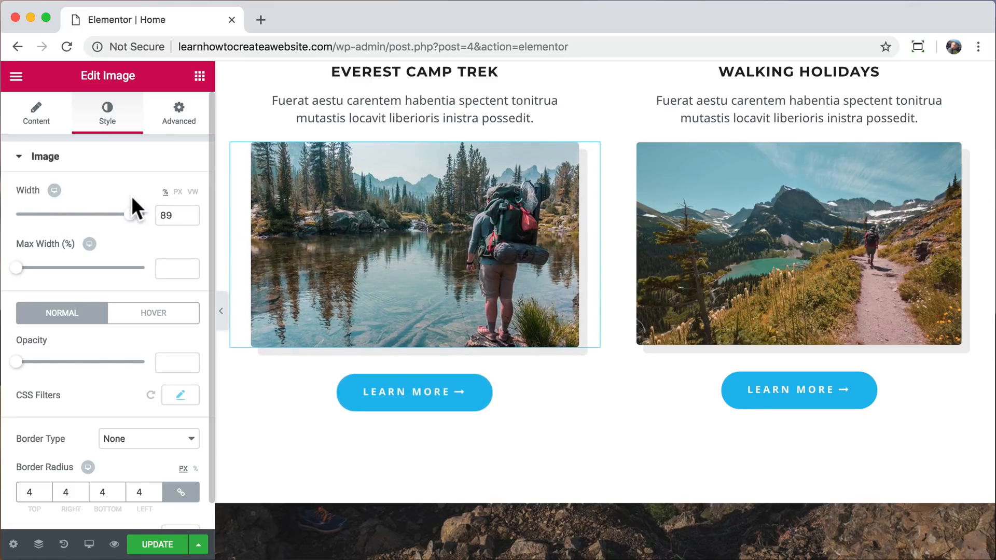
pyautogui.click(220, 311)
pyautogui.scroll(15, 490, 240)
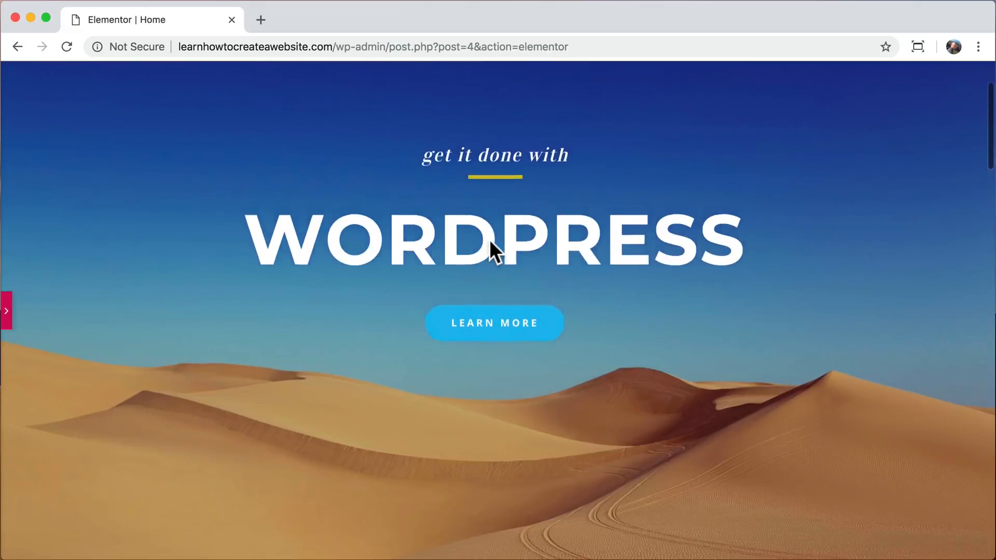
pyautogui.scroll(-10, 489, 240)
pyautogui.scroll(2, 489, 239)
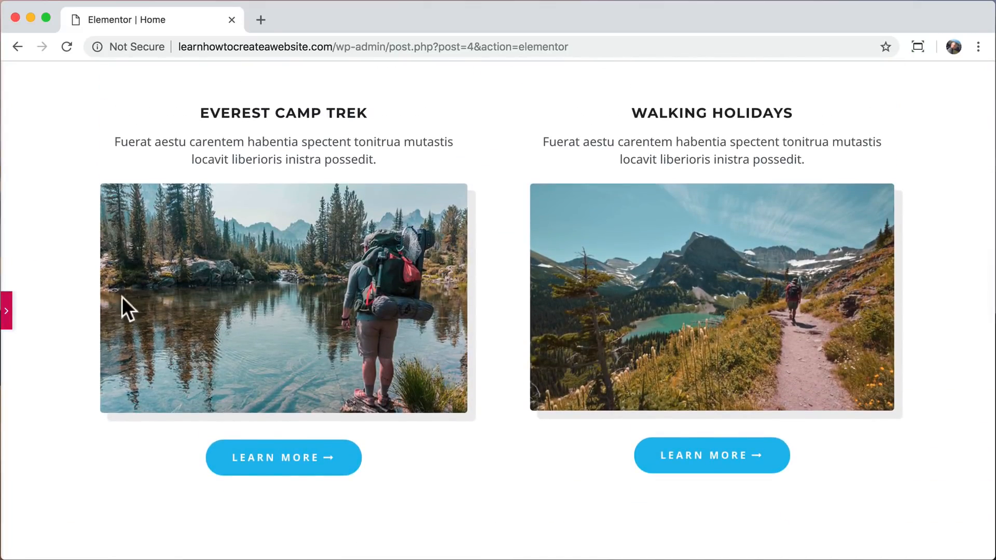
pyautogui.click(6, 309)
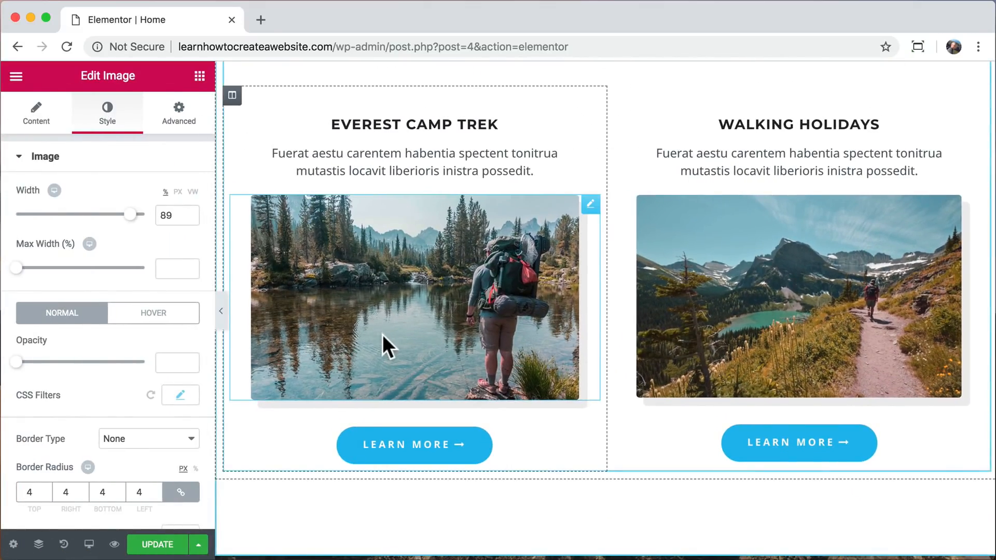
# Try green #7bc429 as the text color of the Explore The World heading, and reset the color to white.
pyautogui.scroll(-10, 261, 532)
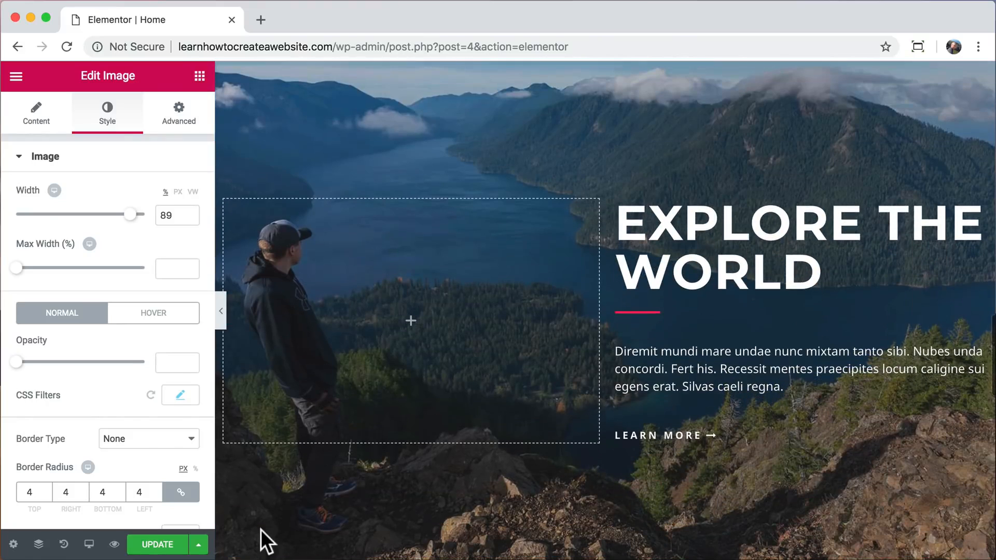
pyautogui.click(694, 222)
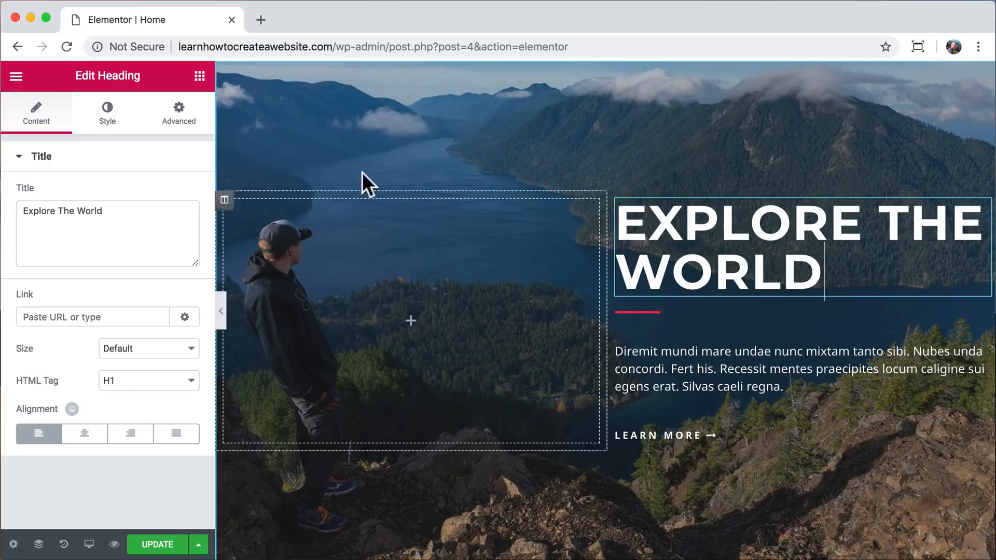
pyautogui.click(103, 120)
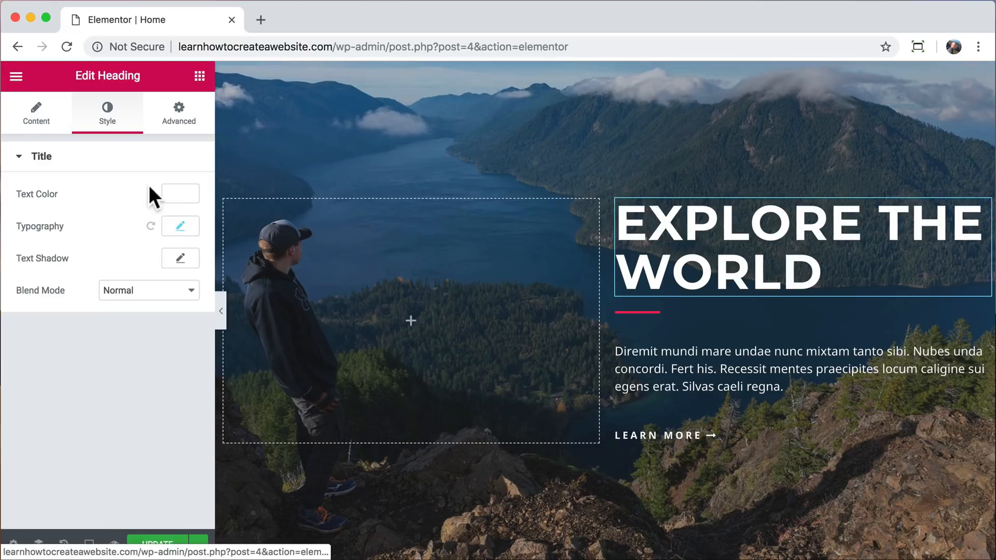
pyautogui.click(180, 193)
pyautogui.click(62, 300)
pyautogui.moveTo(62, 300); pyautogui.dragTo(53, 249)
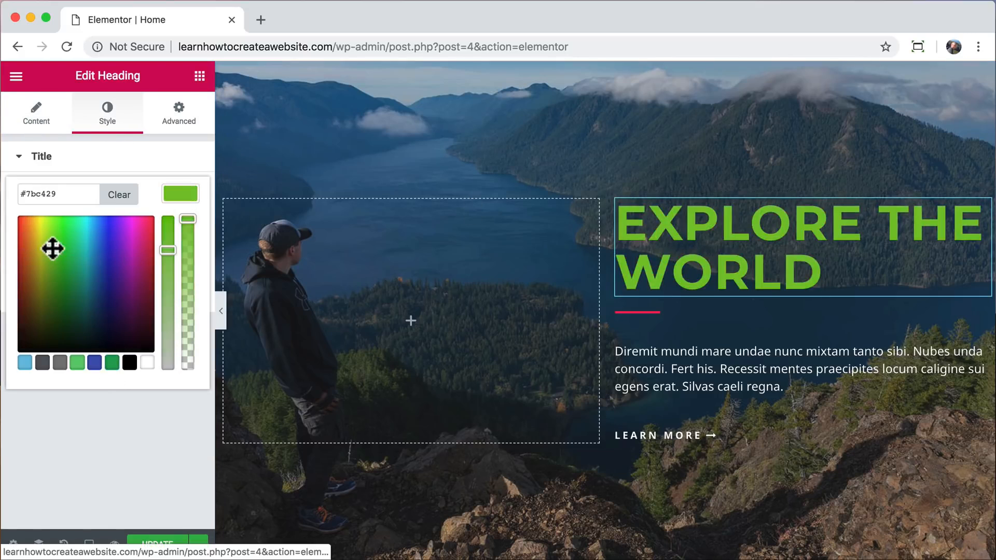
pyautogui.click(120, 195)
pyautogui.click(147, 362)
pyautogui.click(158, 409)
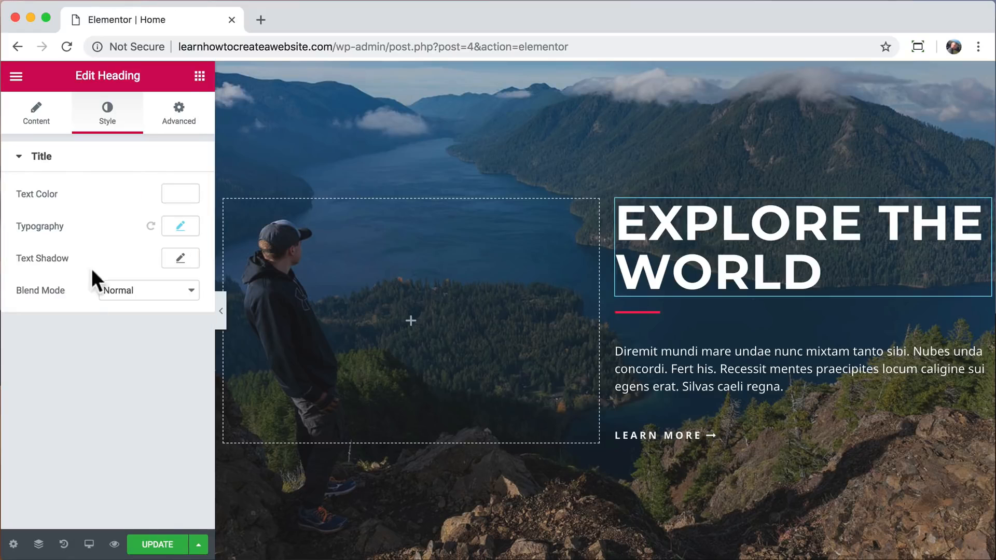
# Add a Video widget to the empty column beside the Explore The World heading.
pyautogui.click(200, 76)
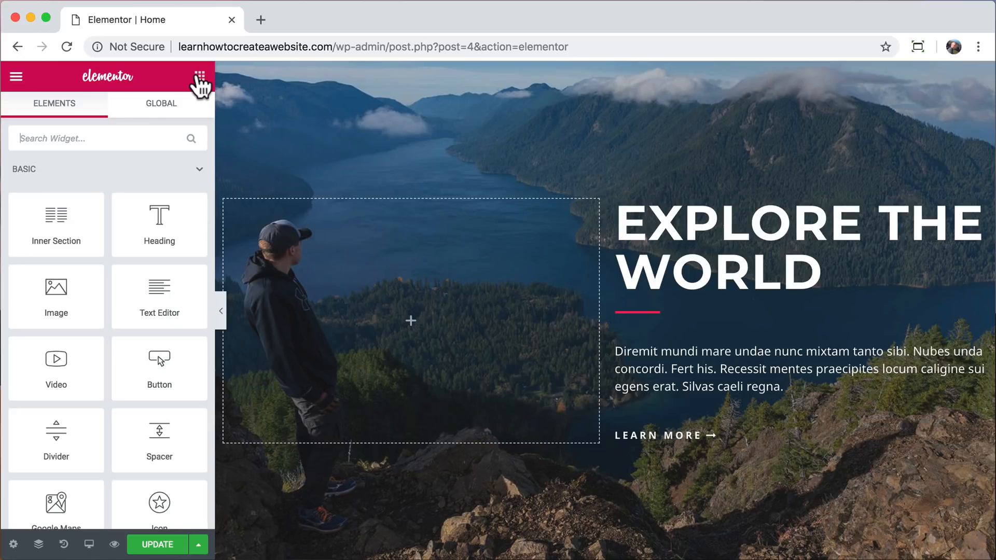
pyautogui.moveTo(62, 373); pyautogui.dragTo(395, 322)
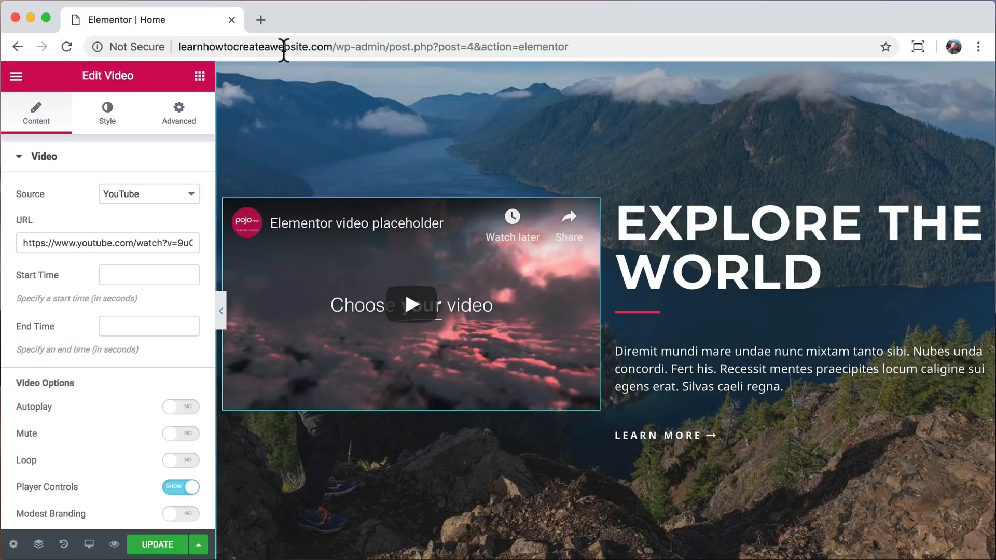
# Open YouTube in a new browser tab, search for "gopro surfing", and open the Surfing Mentawai Islands video.
pyautogui.click(260, 20)
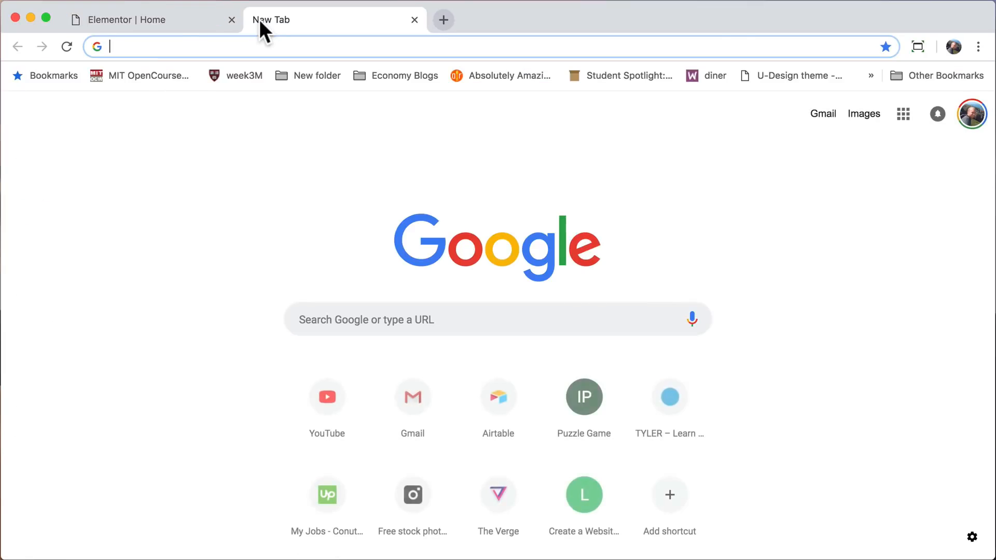
pyautogui.write('yout')
pyautogui.press('Return')
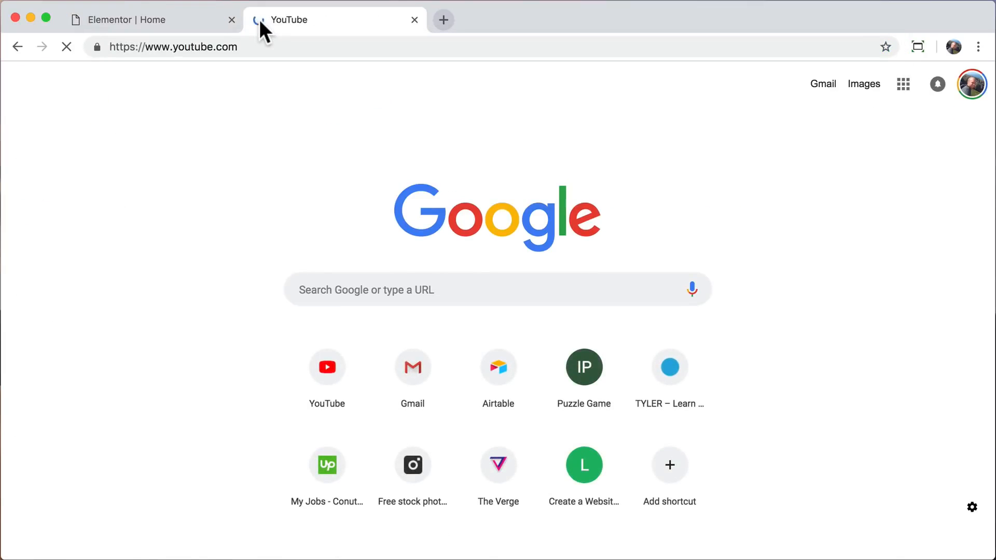
pyautogui.click(280, 84)
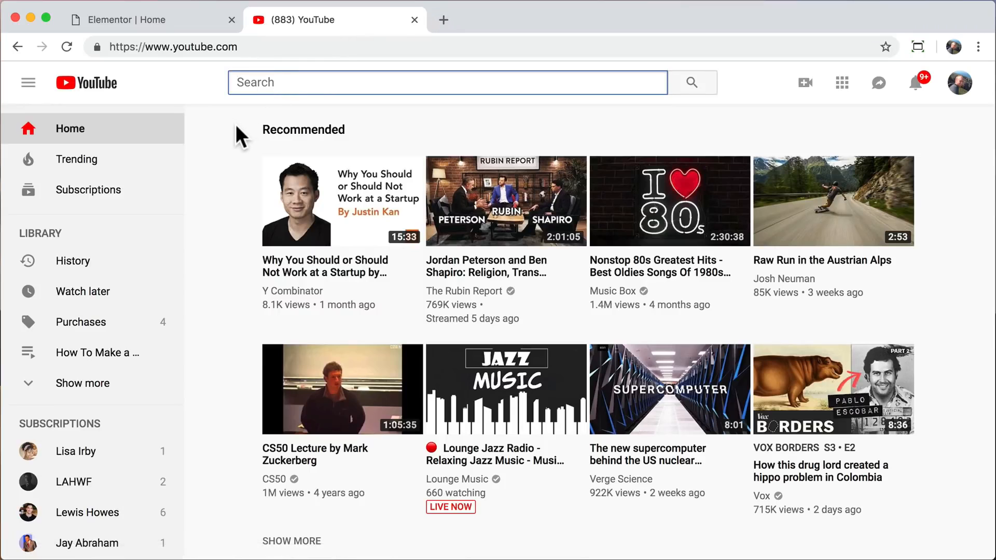
pyautogui.write('gopro')
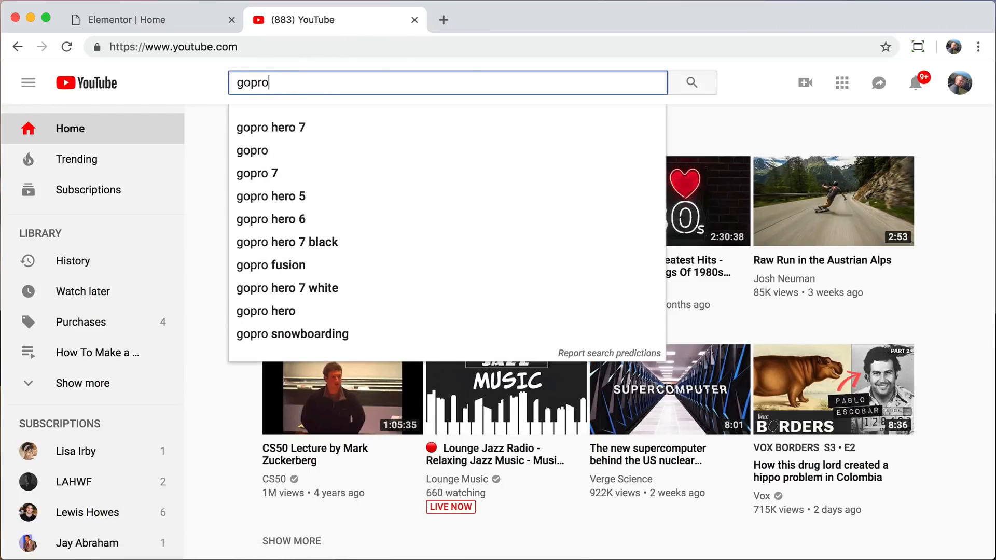
pyautogui.write(' surfing')
pyautogui.press('Return')
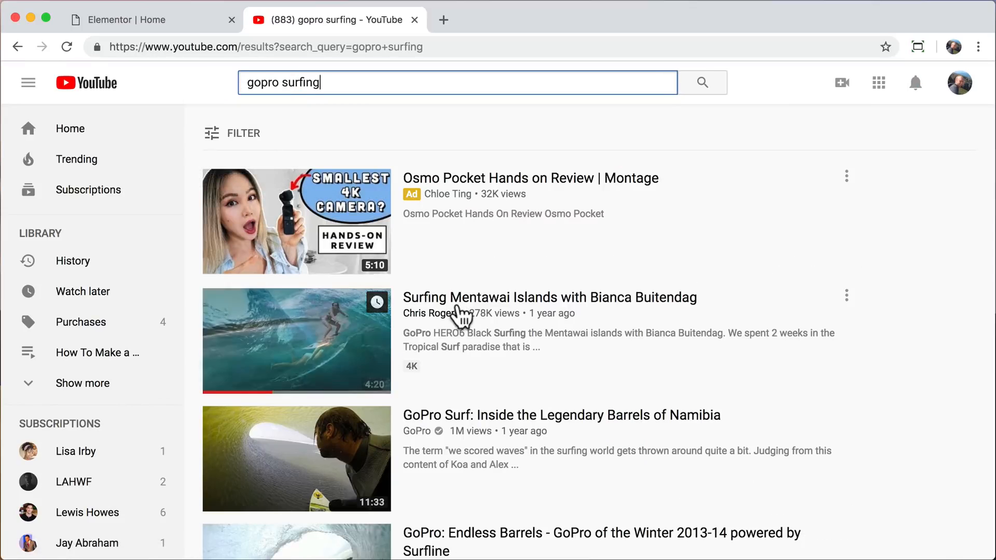
pyautogui.click(459, 311)
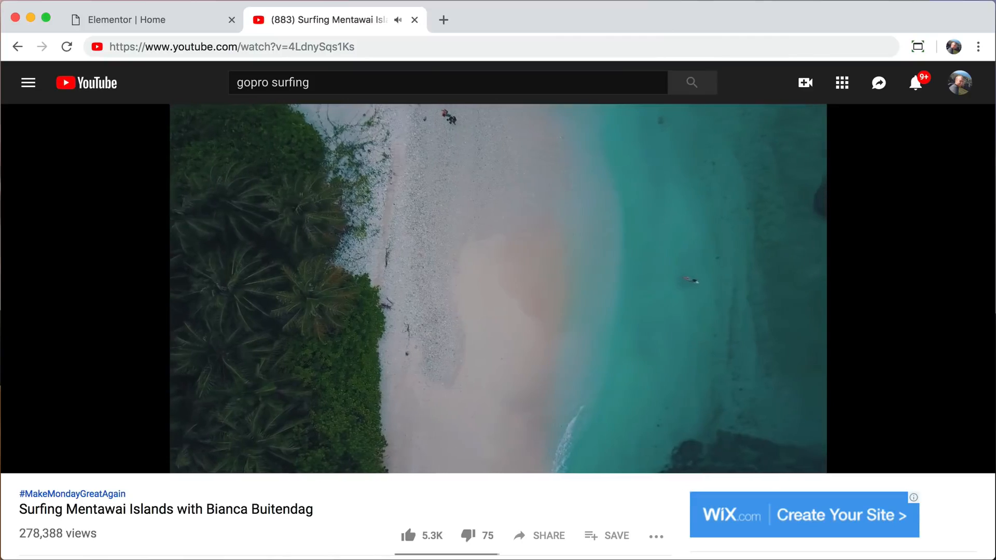
# Copy the Surfing Mentawai Islands video's web address and close the YouTube tab.
pyautogui.click(356, 46)
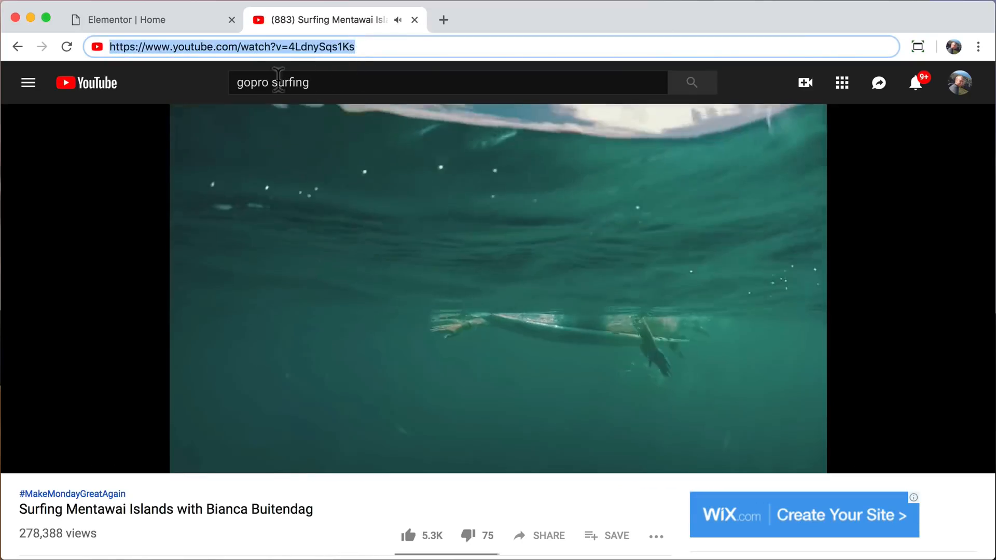
pyautogui.rightClick(277, 46)
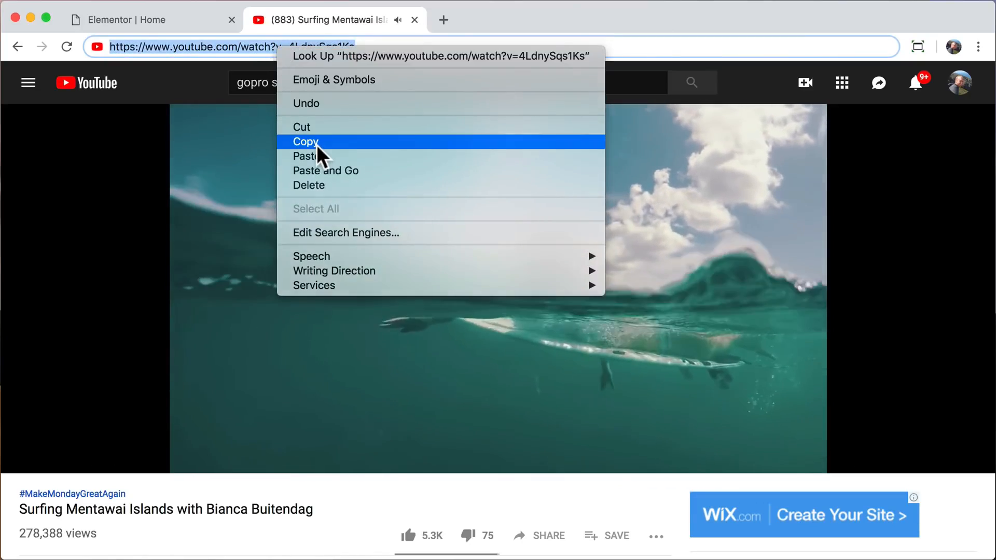
pyautogui.click(315, 141)
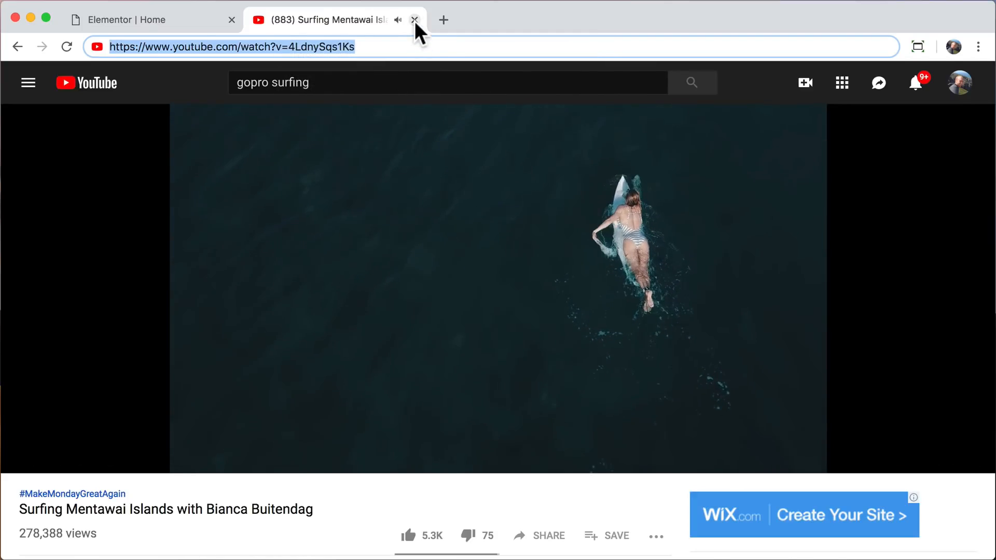
pyautogui.click(415, 20)
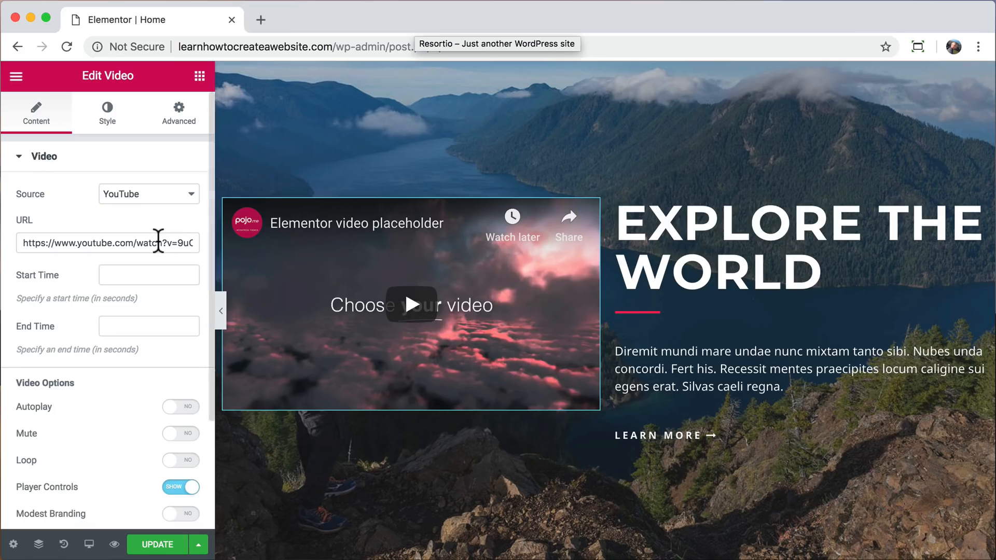
pyautogui.click(133, 242)
pyautogui.press('super+a')
pyautogui.rightClick(133, 244)
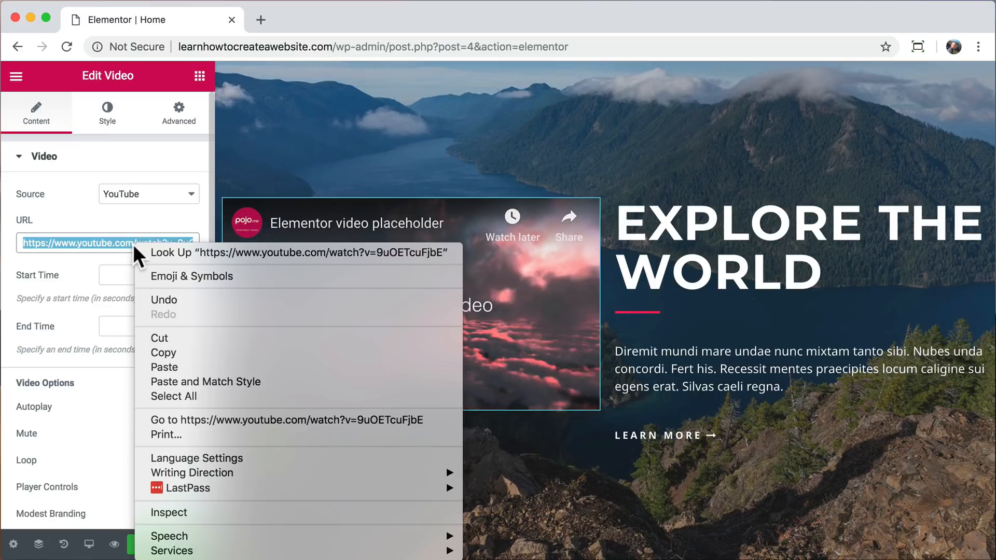
pyautogui.click(173, 365)
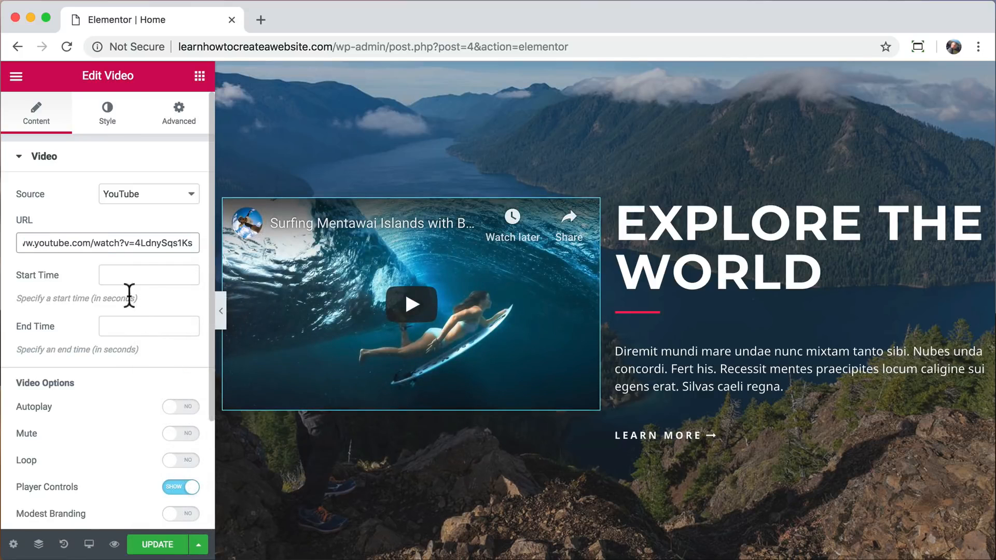
# Set the Video widget's start time to 70 seconds.
pyautogui.click(132, 275)
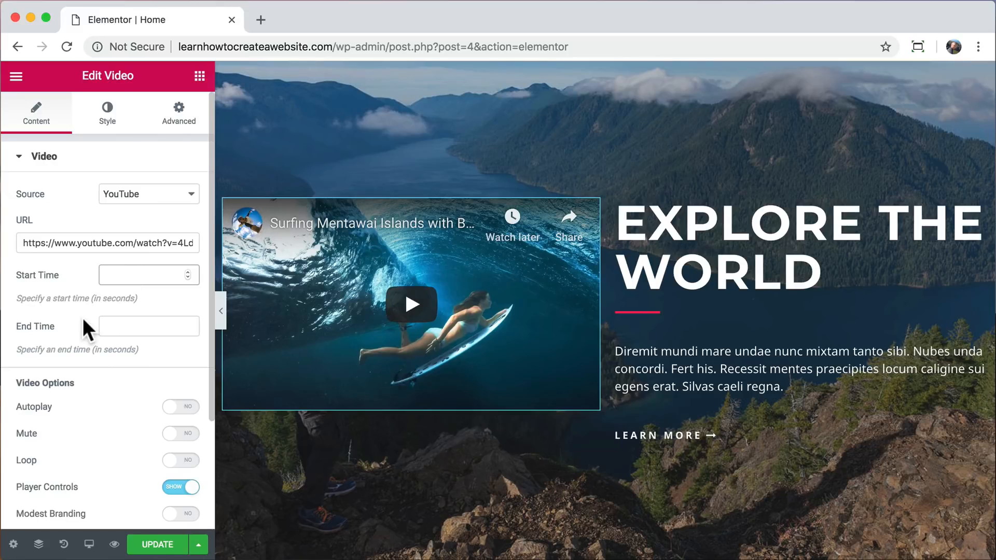
pyautogui.write('70')
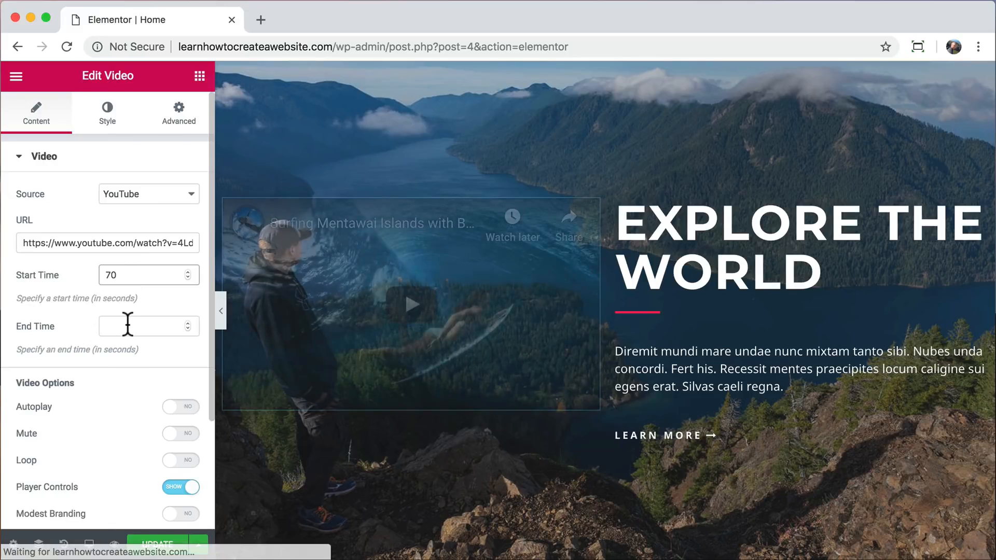
pyautogui.click(127, 324)
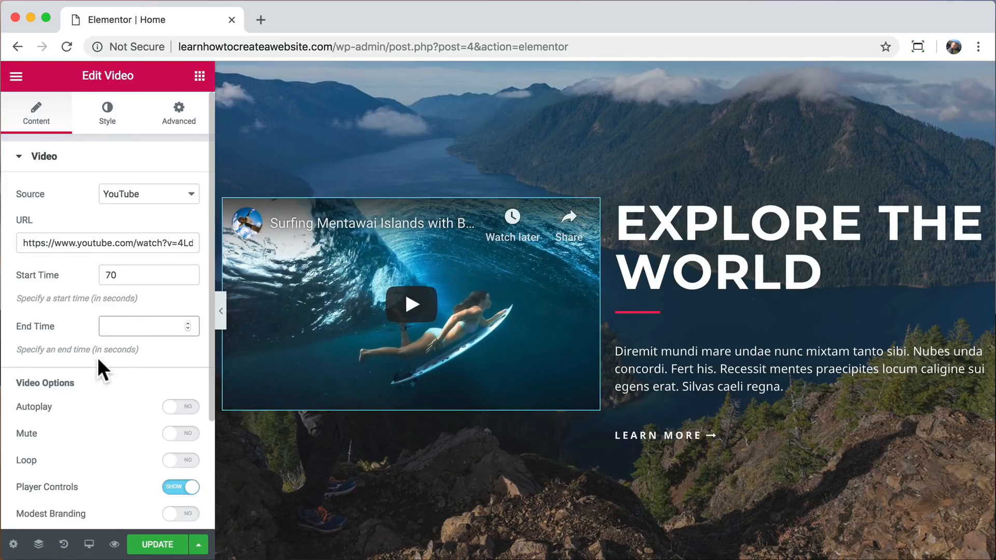
# Preview the section with the editing panel hidden, play the embedded video and pause it, and bring the panel back.
pyautogui.click(220, 308)
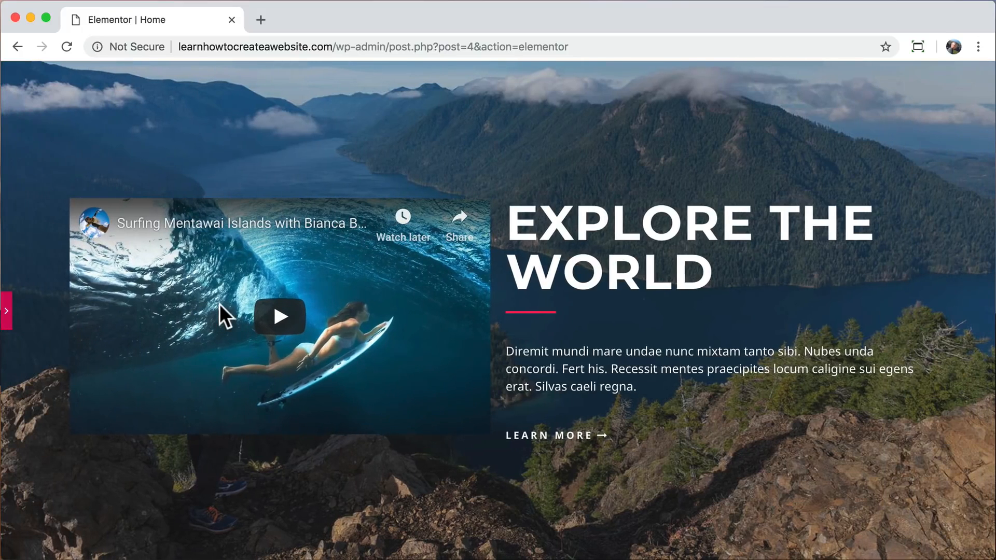
pyautogui.click(279, 316)
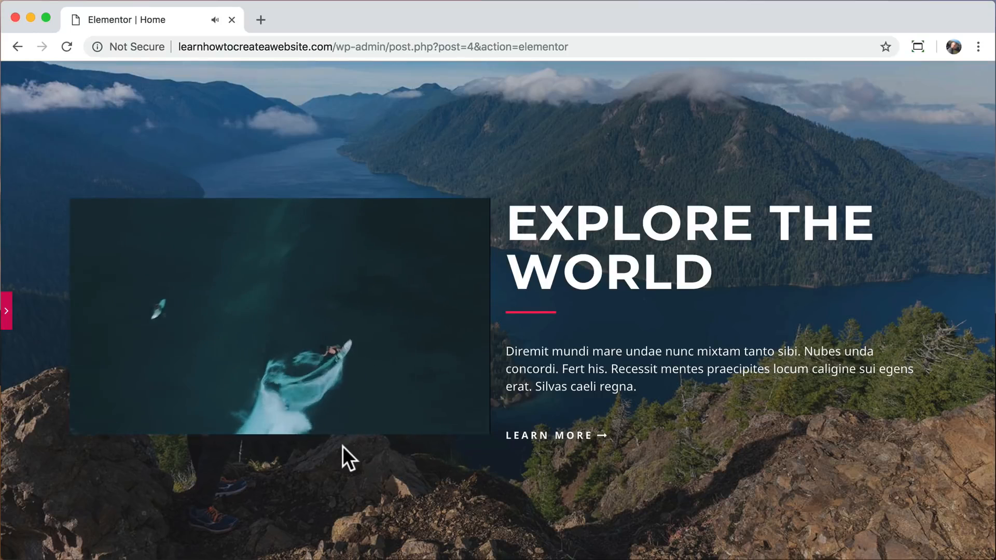
pyautogui.scroll(-5, 343, 446)
pyautogui.scroll(4, 342, 446)
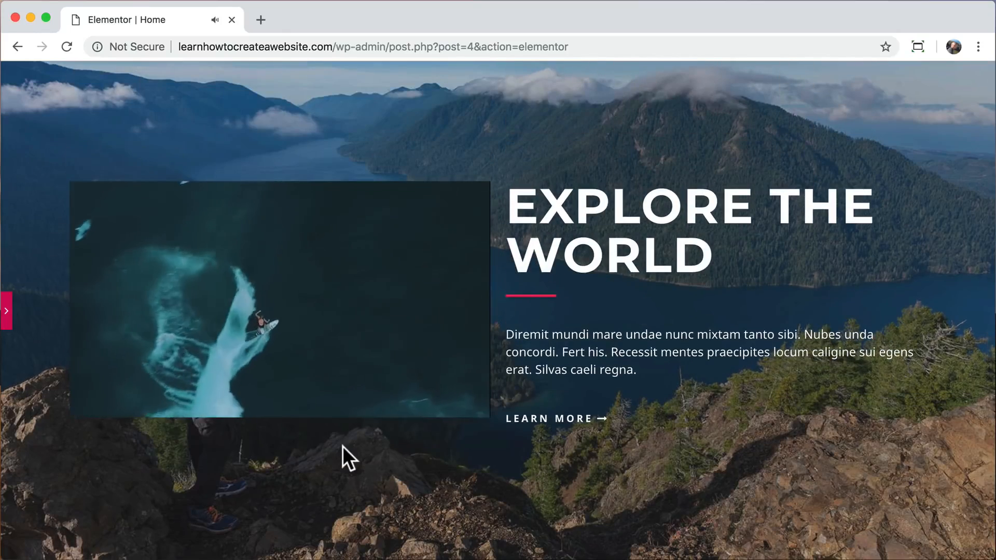
pyautogui.scroll(-2, 342, 446)
pyautogui.scroll(2, 342, 446)
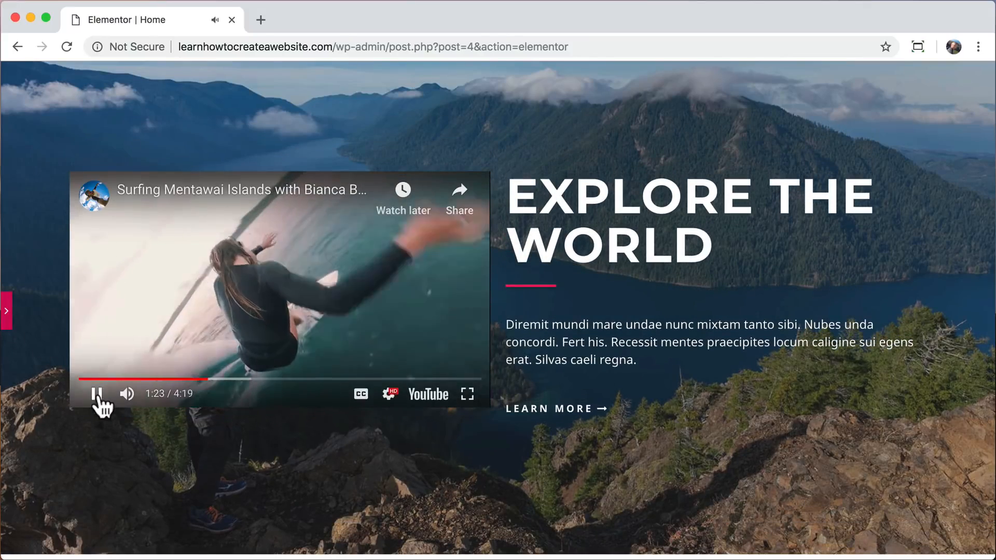
pyautogui.click(96, 395)
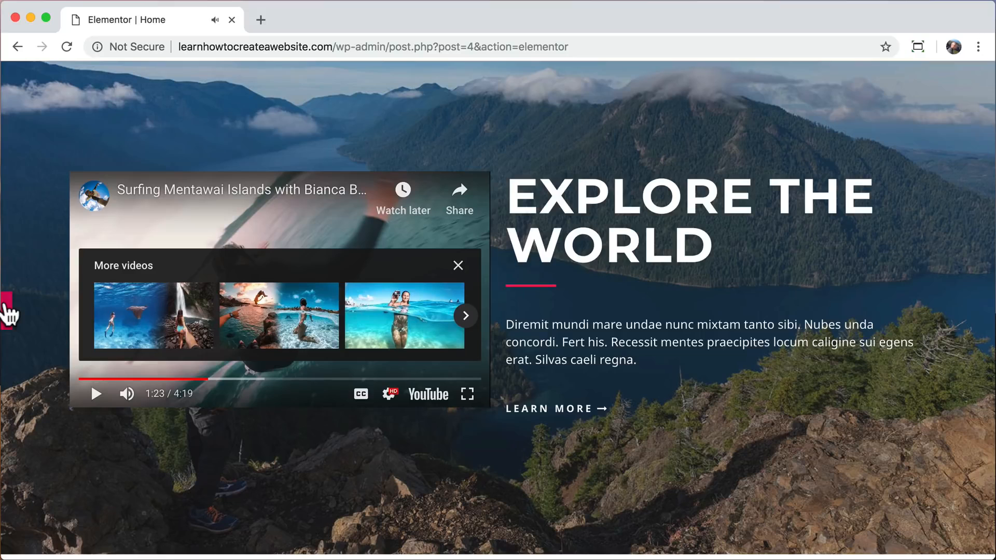
pyautogui.click(8, 314)
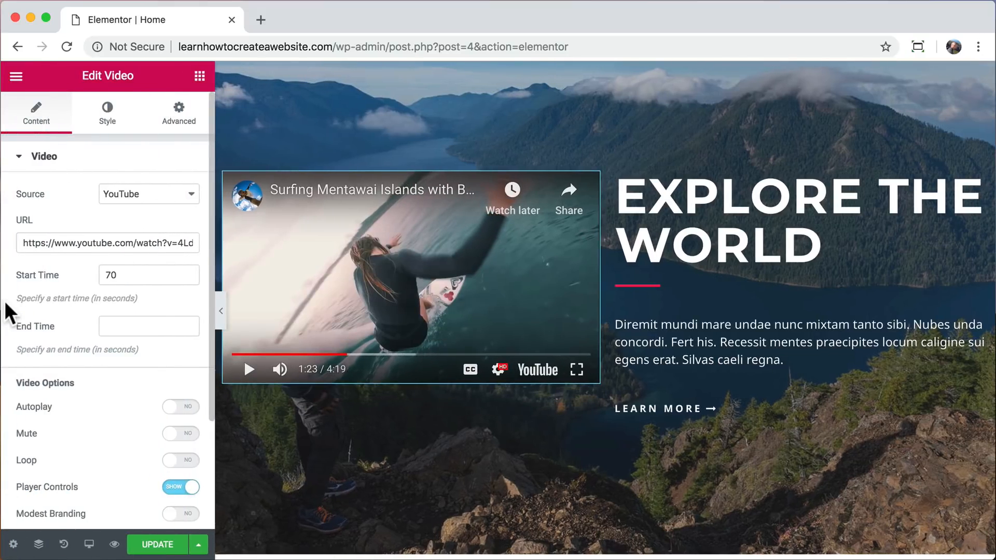
# Unlink the Video widget's margin values, set its right margin to 50 px, and preview the spacing beside the heading with the video playing.
pyautogui.click(167, 125)
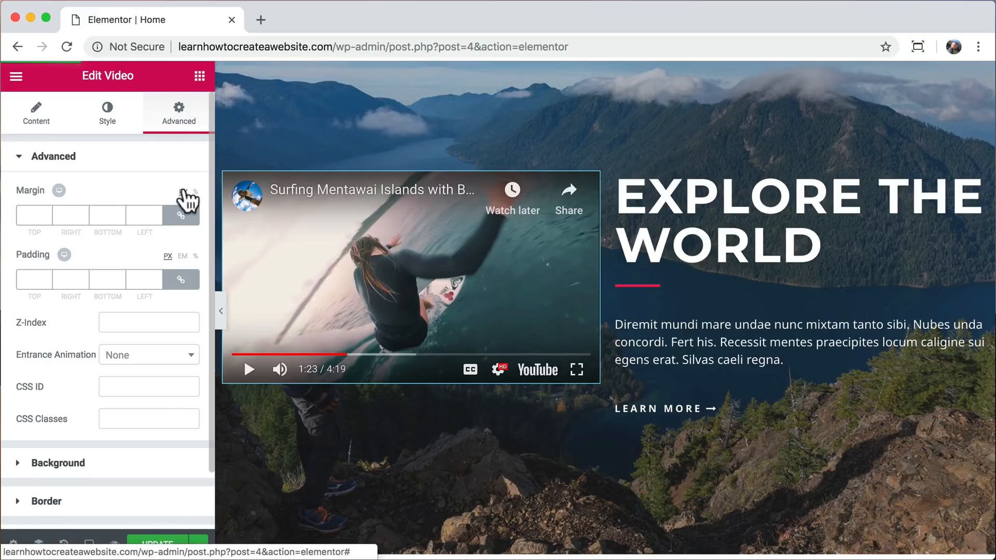
pyautogui.click(186, 217)
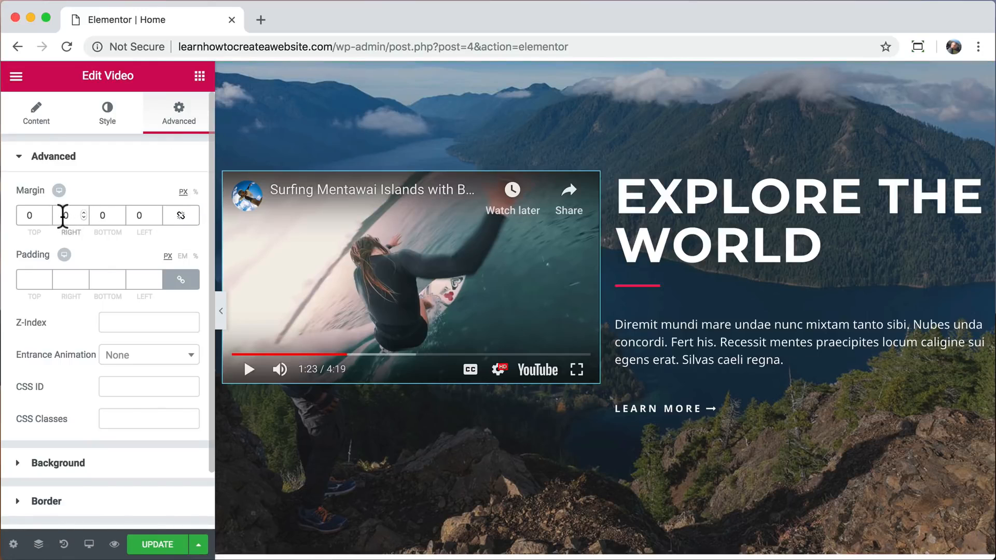
pyautogui.write('5')
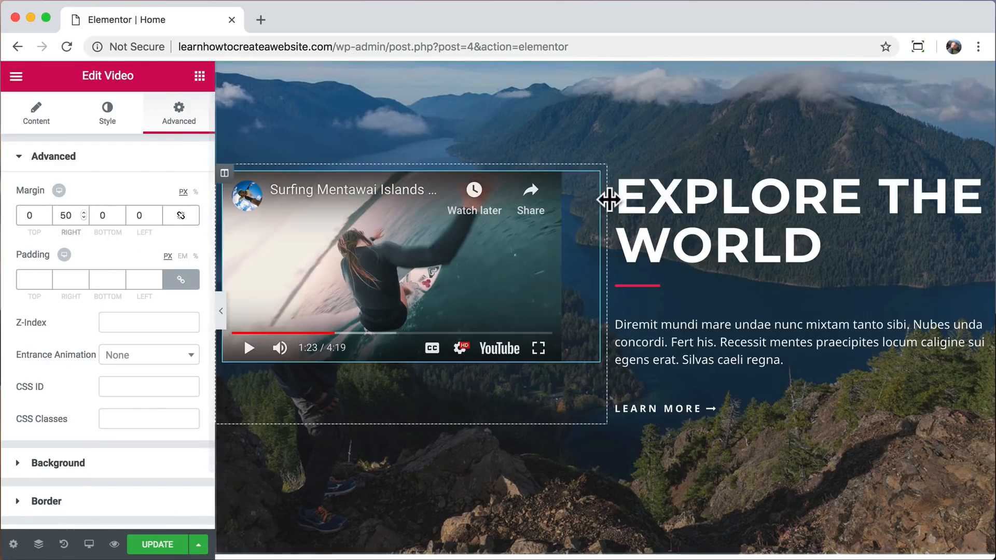
pyautogui.click(220, 311)
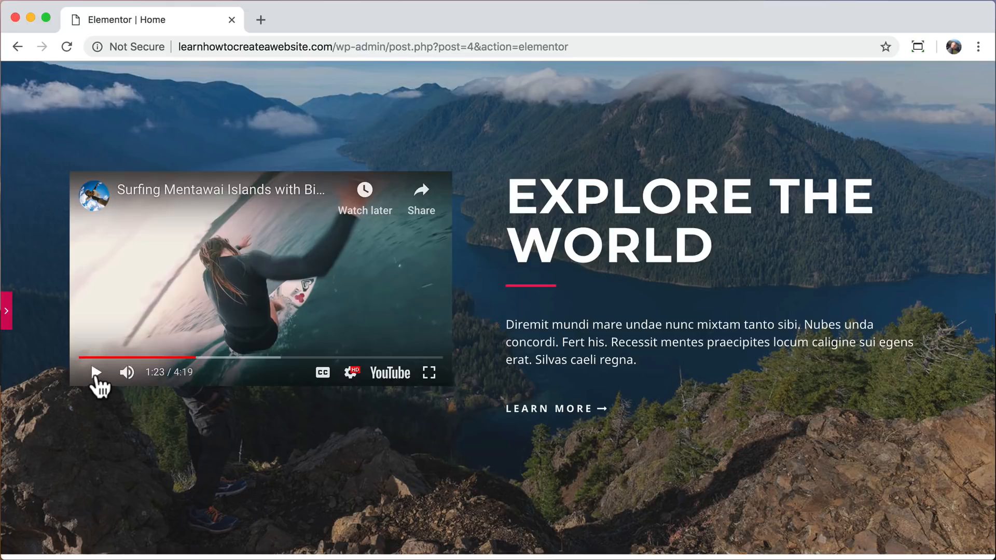
pyautogui.click(96, 374)
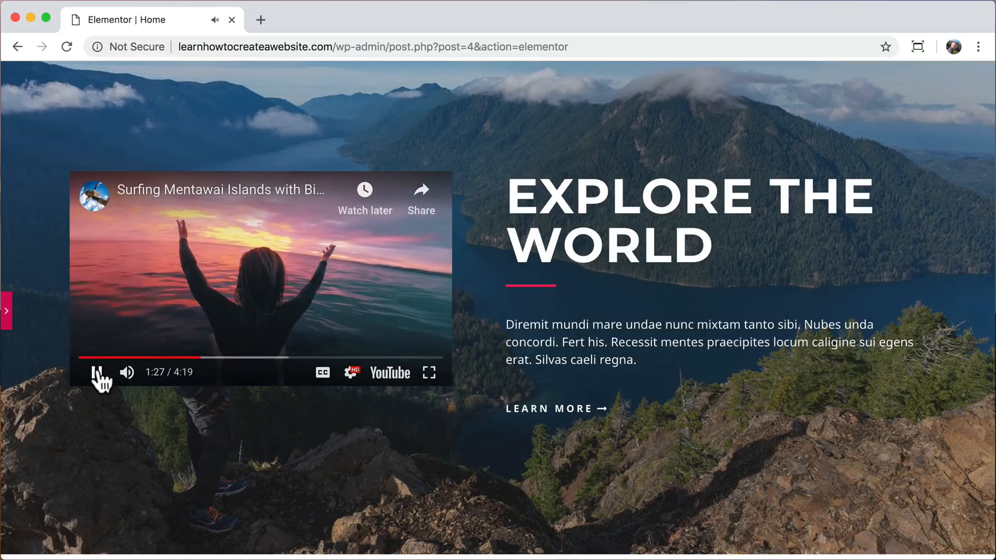
pyautogui.click(6, 310)
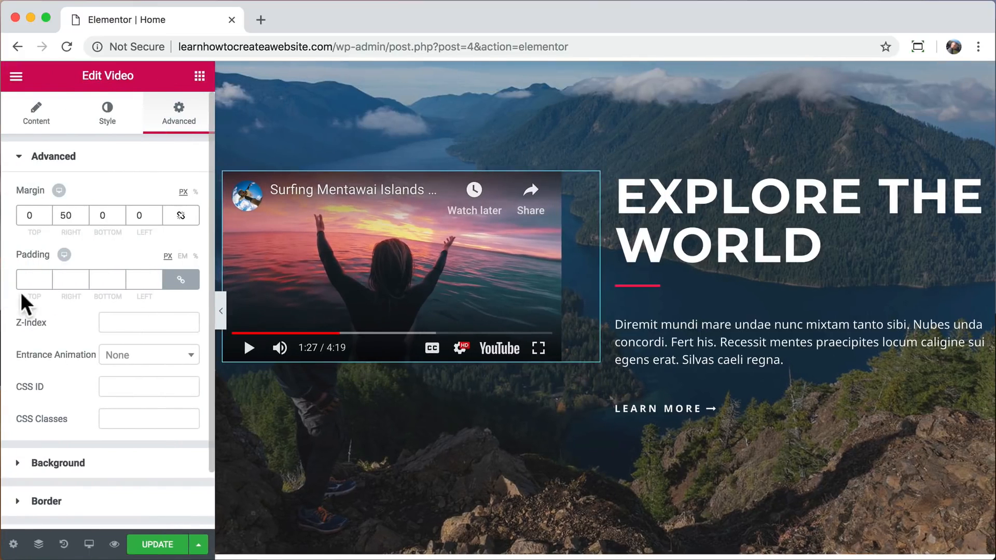
# Set the Video widget's right margin to 0 and delete the column containing the Explore The World heading.
pyautogui.click(65, 215)
pyautogui.press('BackSpace')
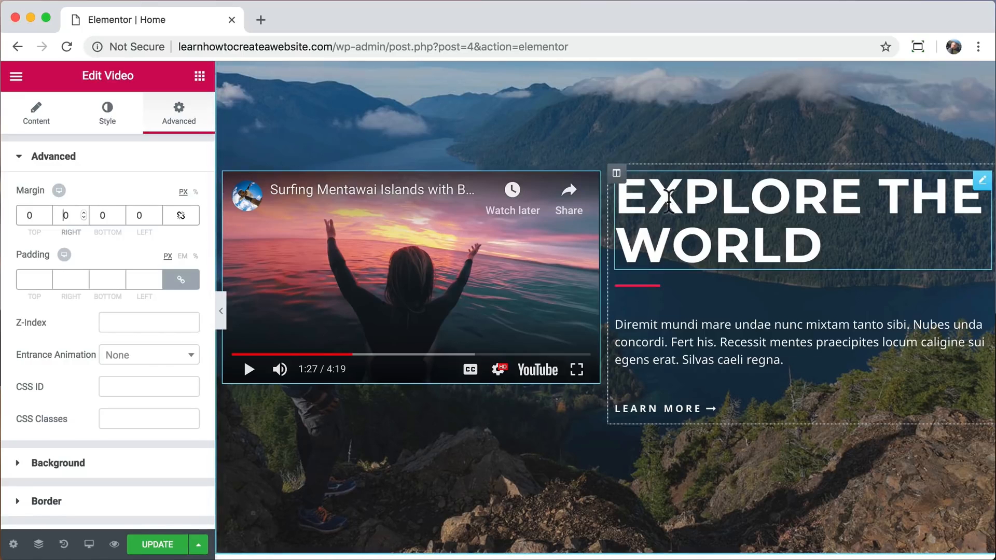
pyautogui.click(616, 175)
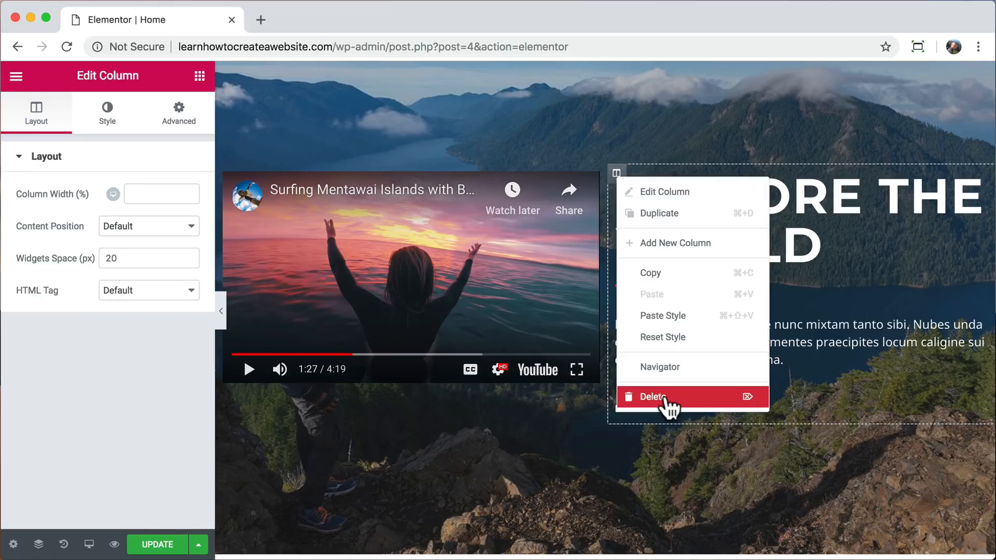
pyautogui.click(653, 397)
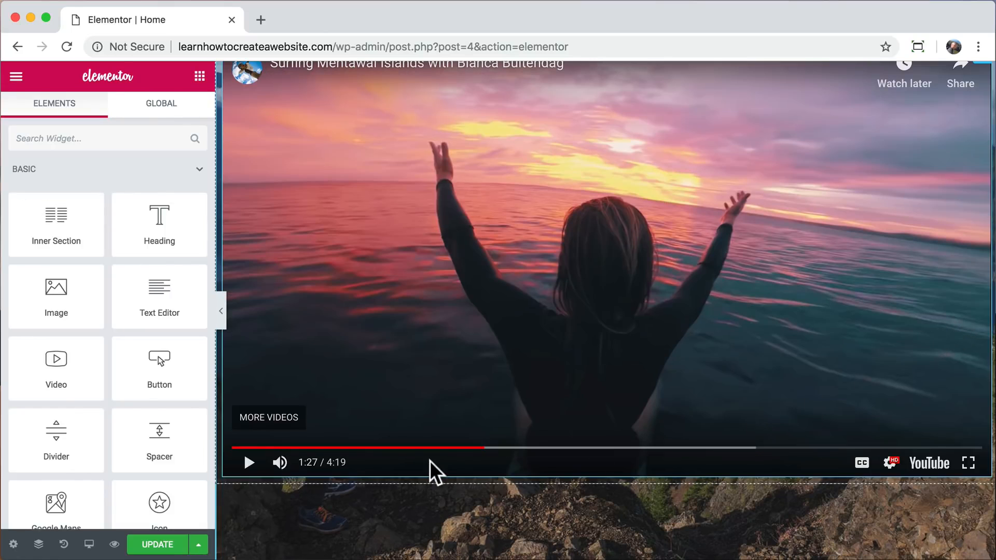
# Play the enlarged video from about 0:04, preview it with the editing panel hidden, and pause playback.
pyautogui.moveTo(413, 447); pyautogui.dragTo(244, 469)
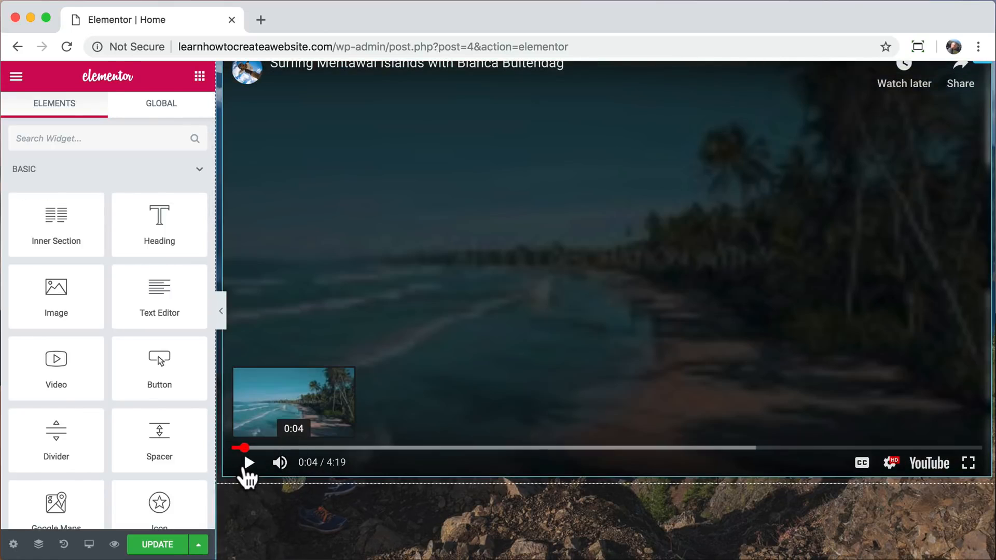
pyautogui.click(248, 466)
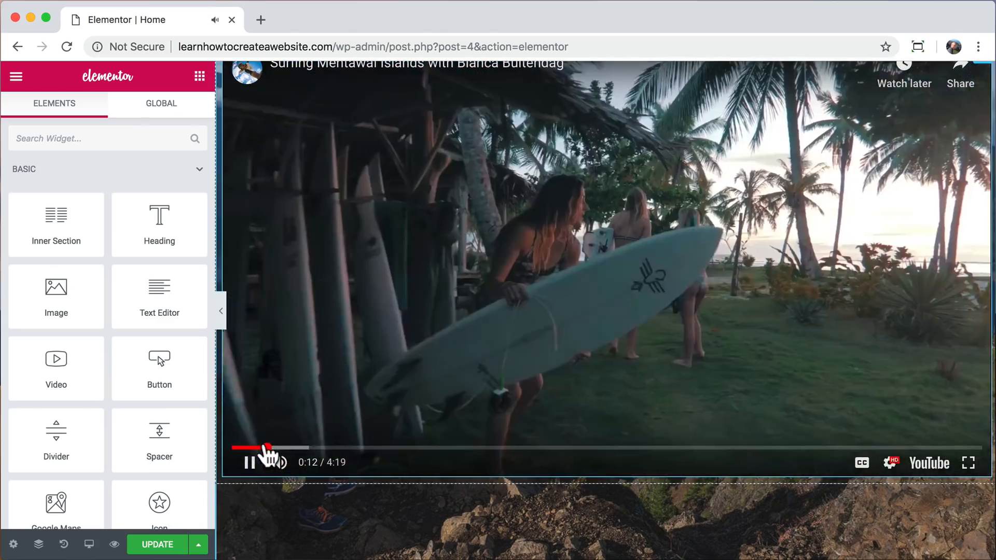
pyautogui.click(221, 314)
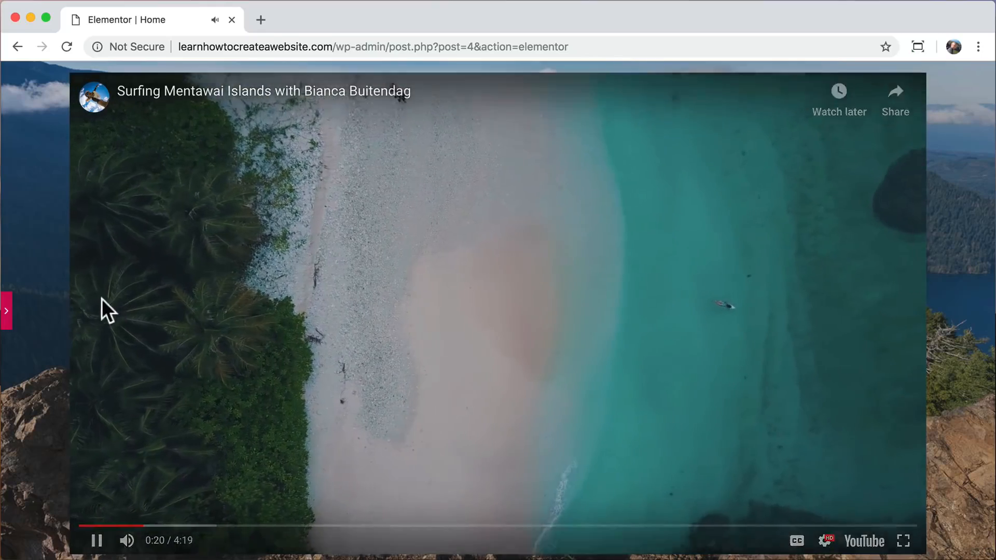
pyautogui.click(6, 314)
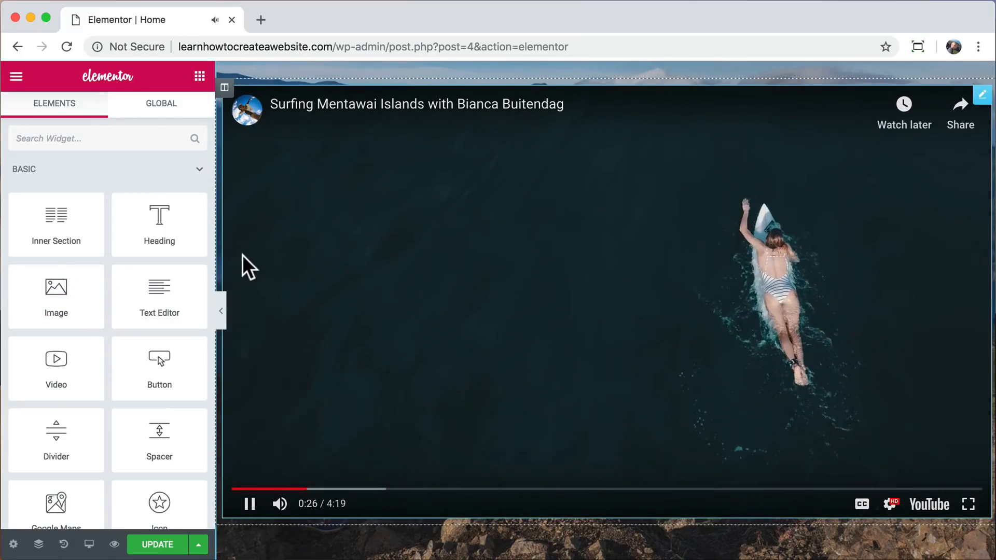
pyautogui.click(253, 250)
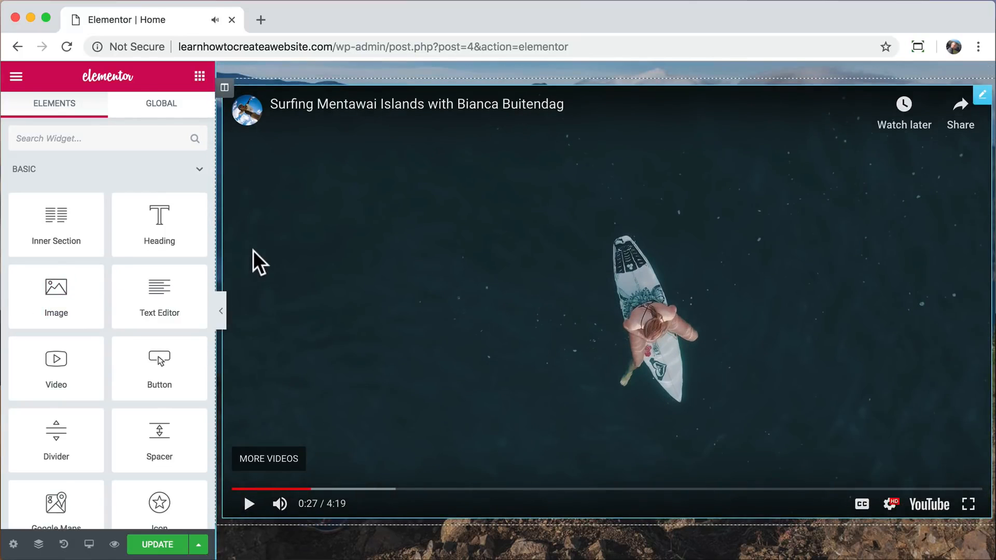
# Set the boxed content width of the section containing the video to 900.
pyautogui.scroll(5, 253, 250)
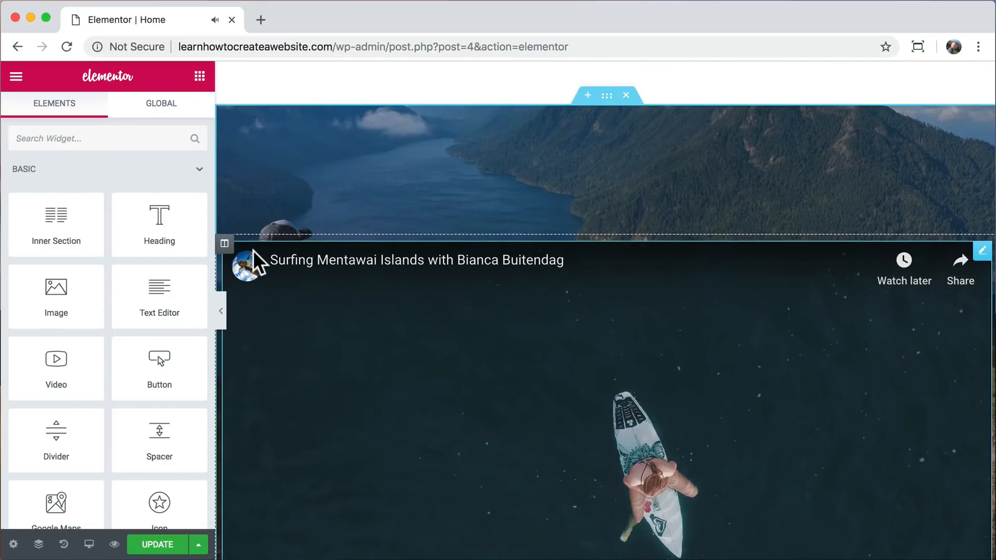
pyautogui.click(606, 96)
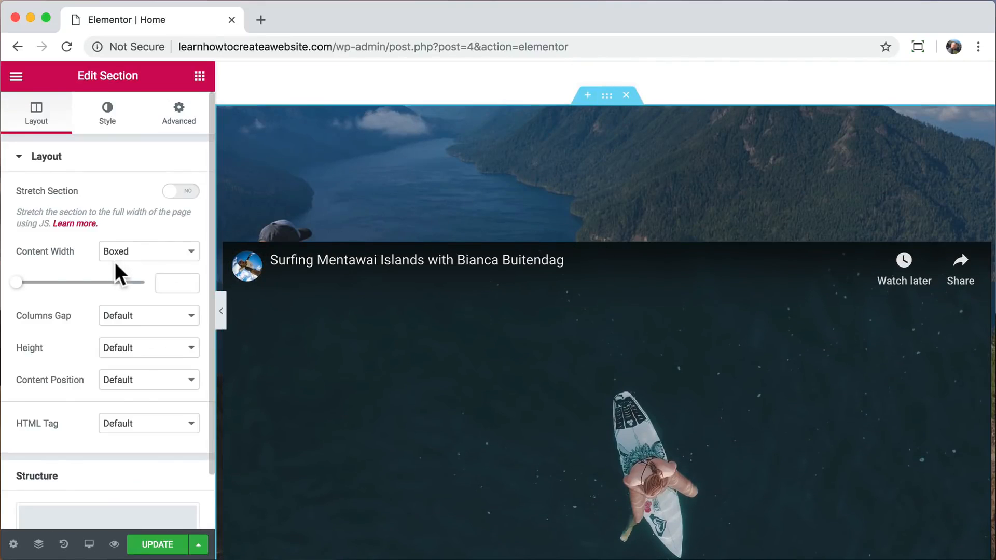
pyautogui.moveTo(17, 283); pyautogui.dragTo(63, 284)
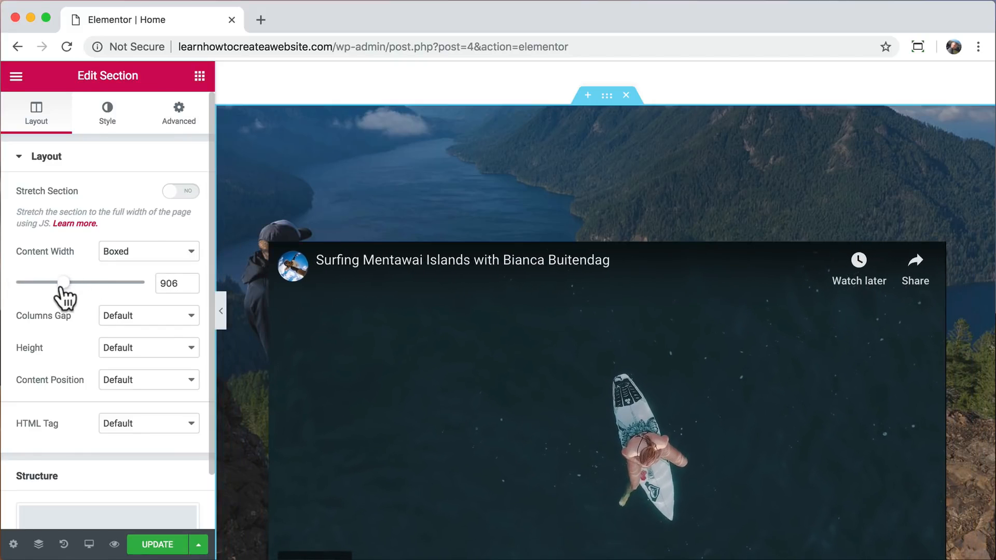
pyautogui.write('900')
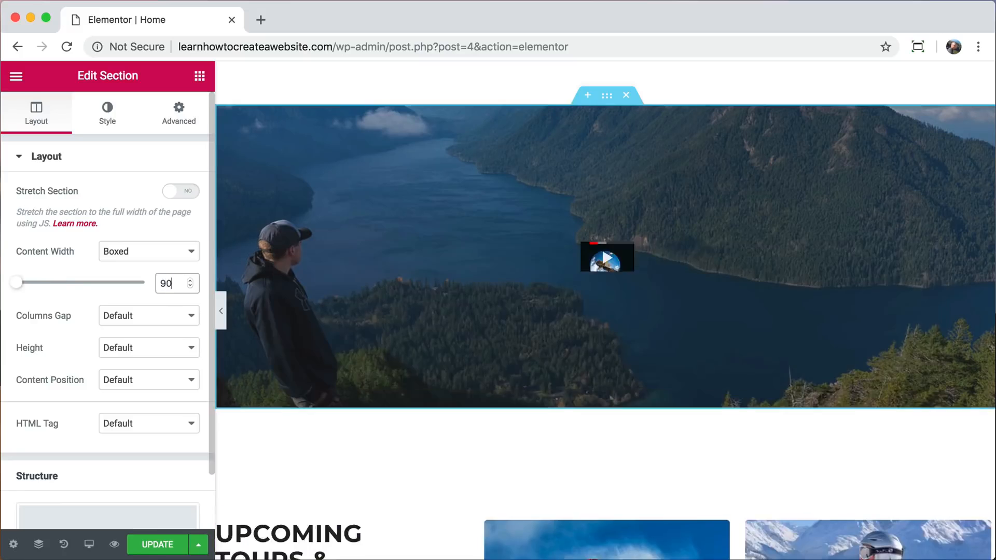
# Preview the narrowed video with the editing panel hidden, play and pause it, and open the Video widget's settings.
pyautogui.click(221, 314)
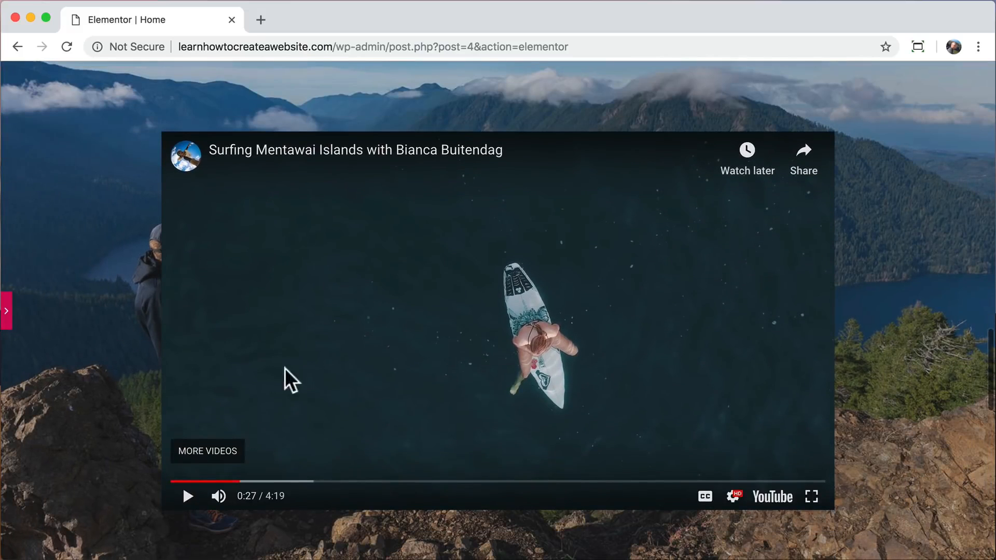
pyautogui.click(188, 497)
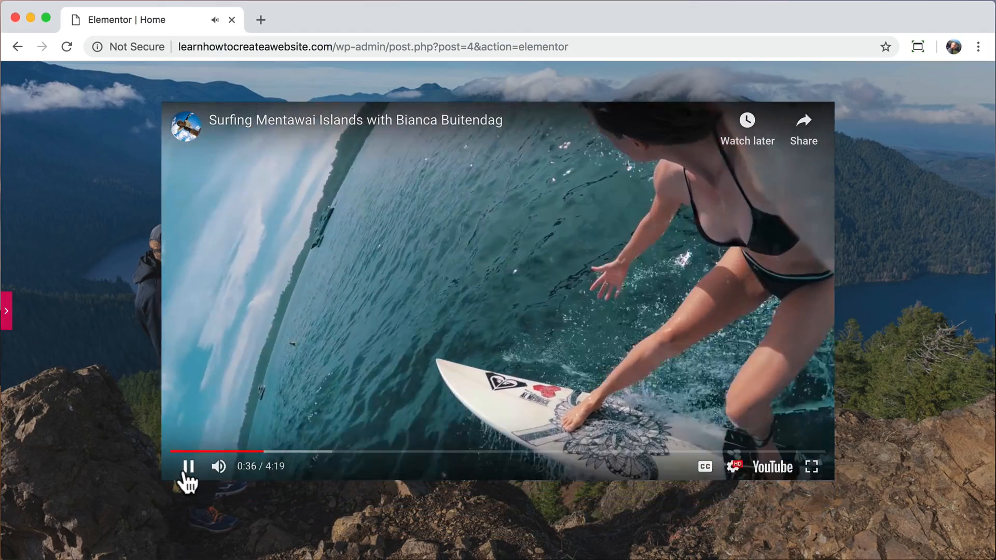
pyautogui.click(186, 467)
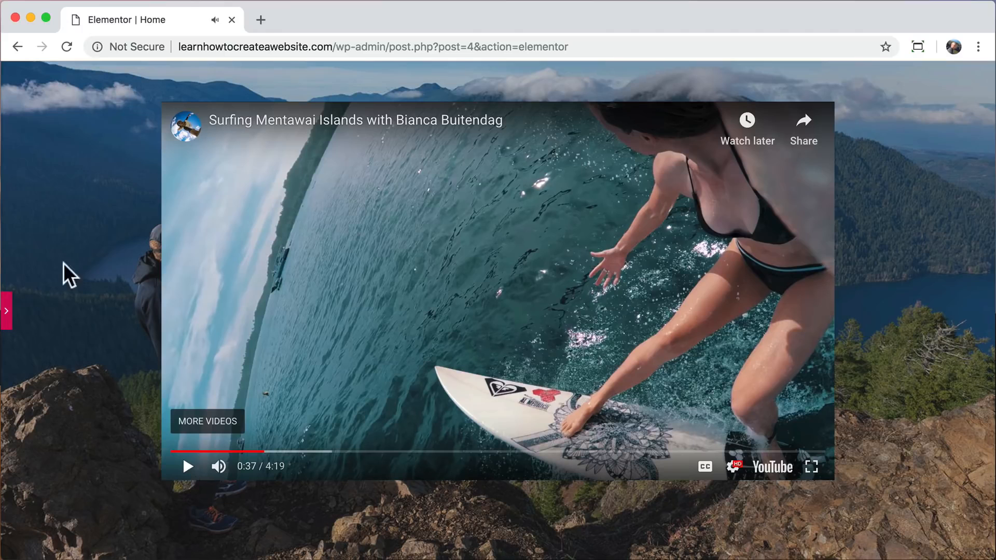
pyautogui.click(7, 310)
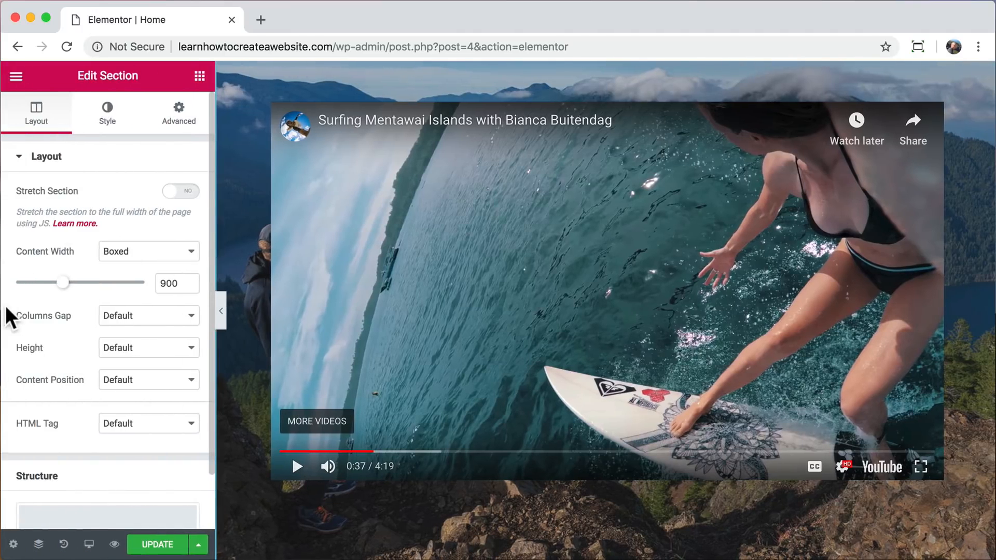
pyautogui.click(309, 153)
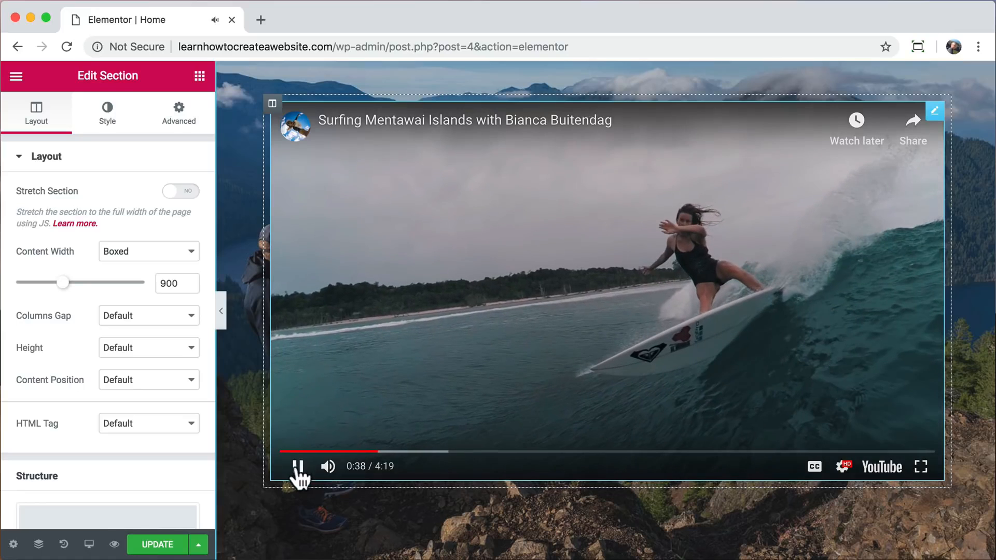
pyautogui.click(298, 466)
pyautogui.click(934, 111)
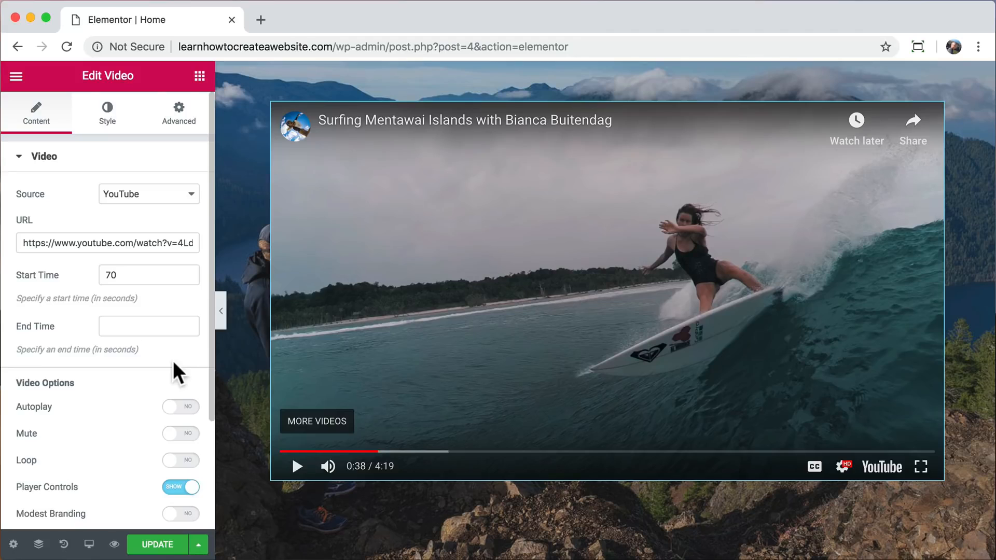
# Revert the page through its edit history to the earliest Video Margin edit, made before the column was removed.
pyautogui.click(63, 543)
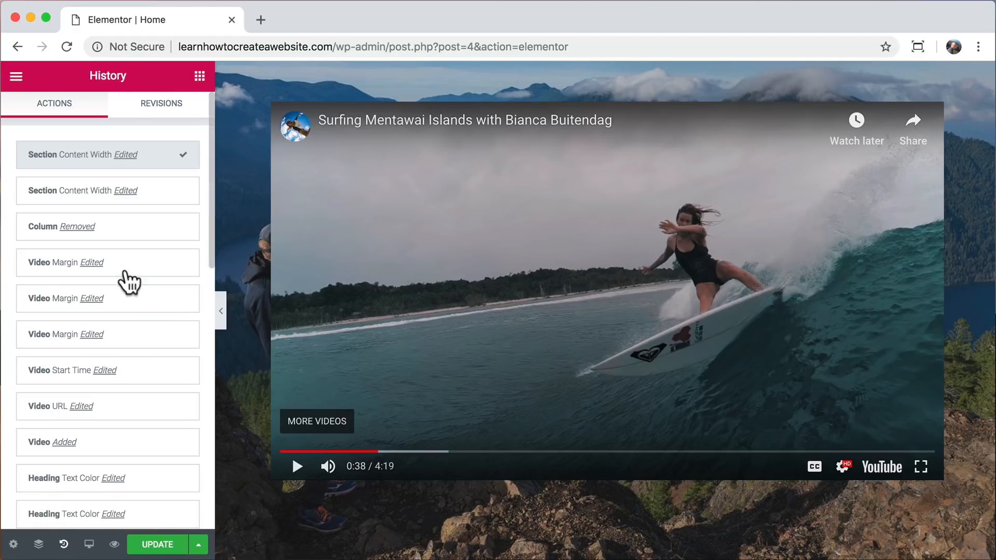
pyautogui.scroll(-2, 138, 285)
pyautogui.scroll(-2, 140, 298)
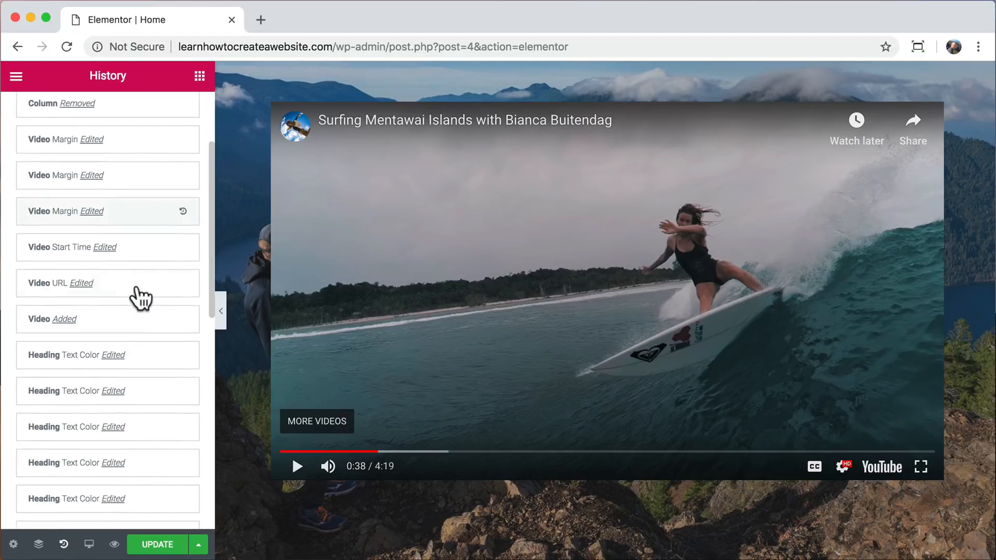
pyautogui.scroll(-1, 141, 318)
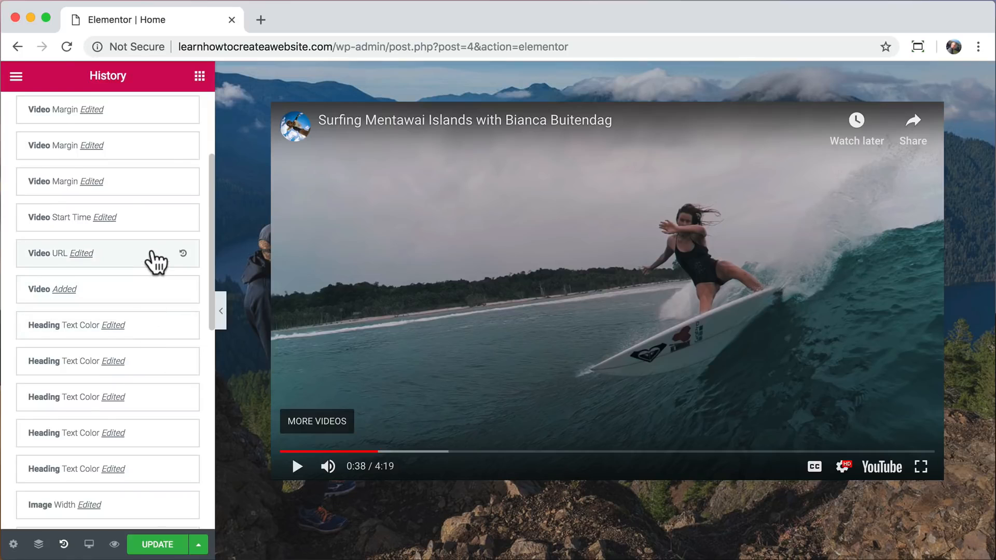
pyautogui.scroll(1, 155, 260)
pyautogui.click(153, 233)
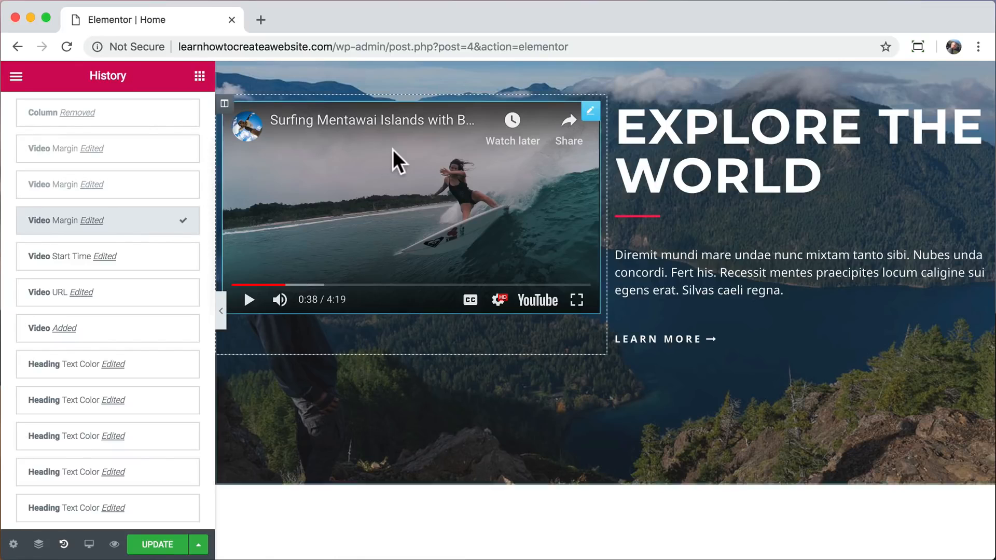
# Delete the column containing the video from the Explore The World section.
pyautogui.scroll(1, 395, 151)
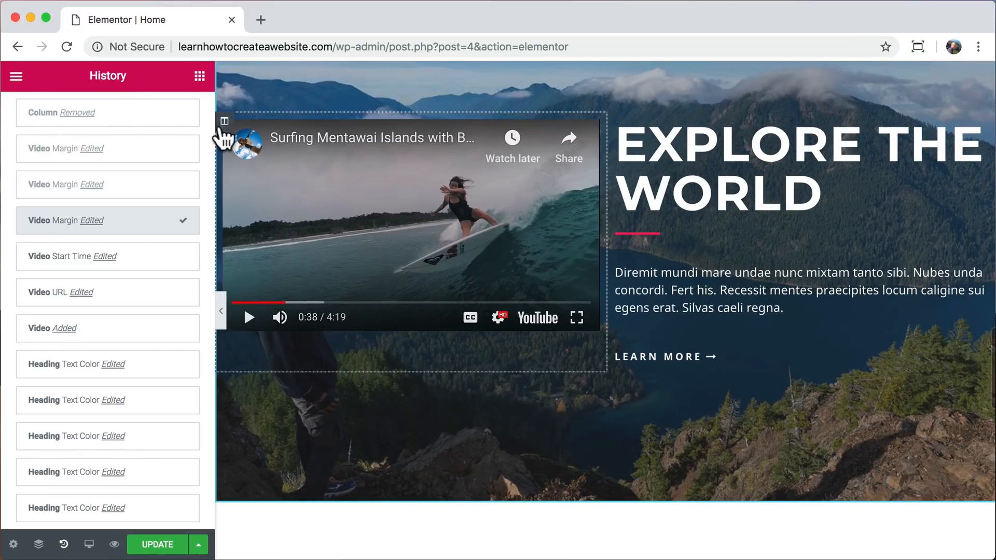
pyautogui.rightClick(224, 122)
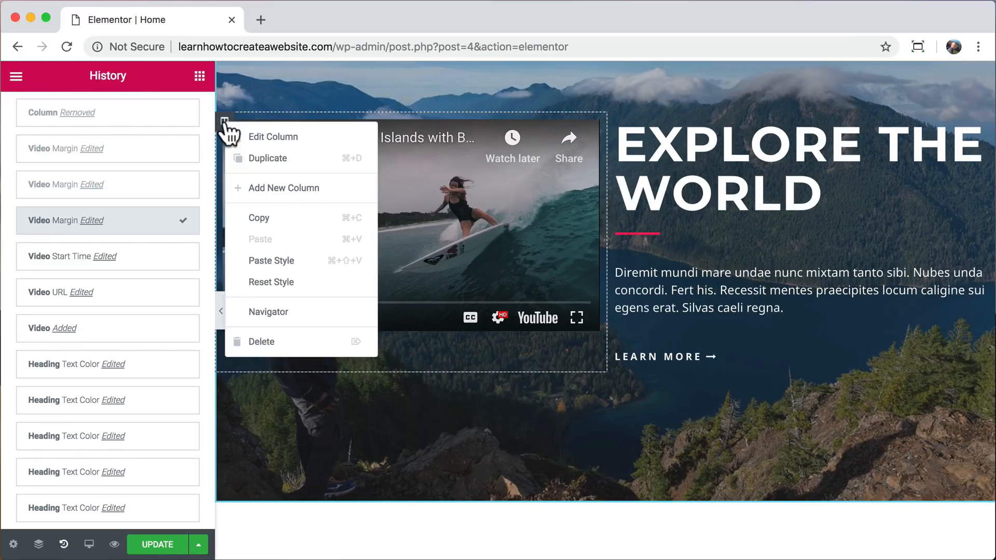
pyautogui.click(275, 345)
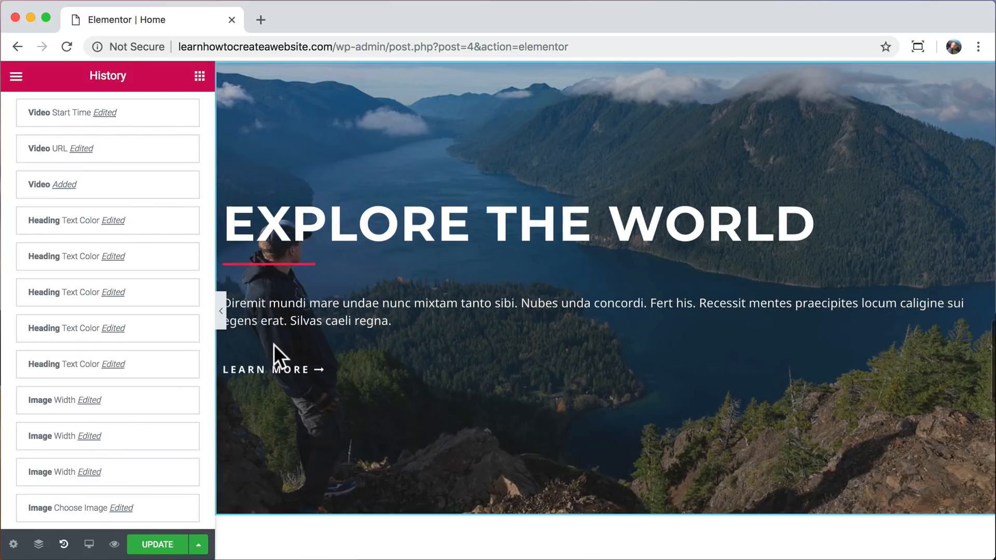
# Center-align the Explore The World heading, the divider below it, and the paragraph text.
pyautogui.click(395, 256)
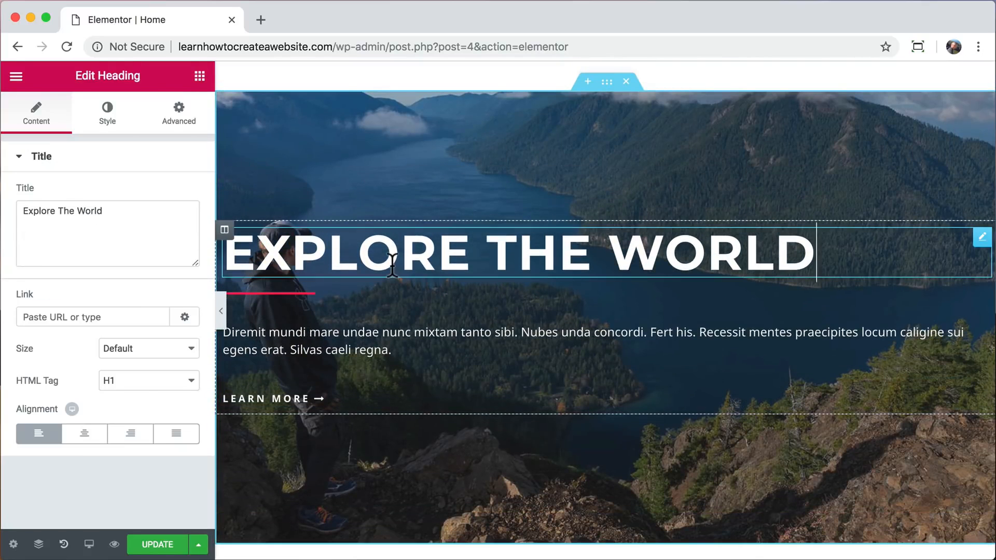
pyautogui.click(84, 433)
pyautogui.click(285, 292)
pyautogui.click(116, 383)
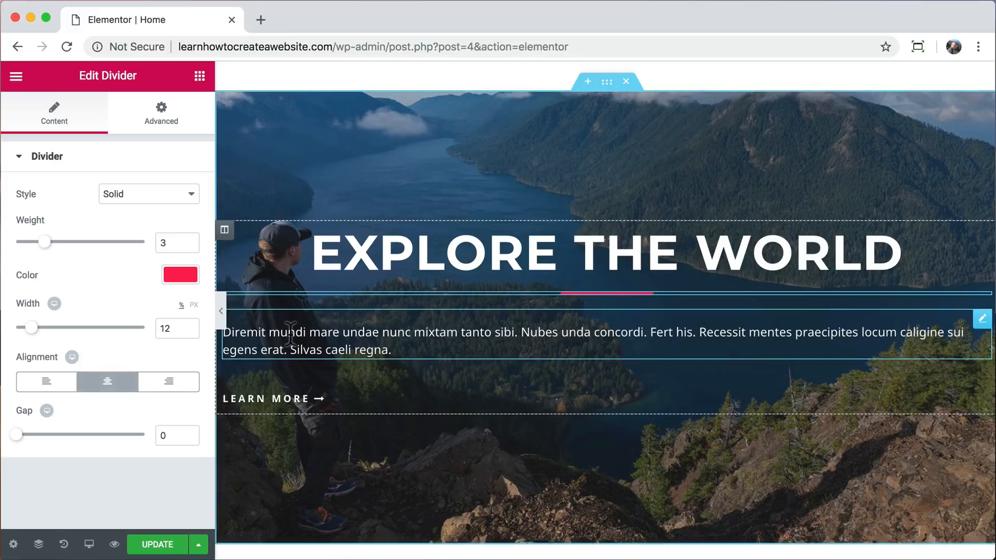
pyautogui.click(311, 340)
pyautogui.click(55, 301)
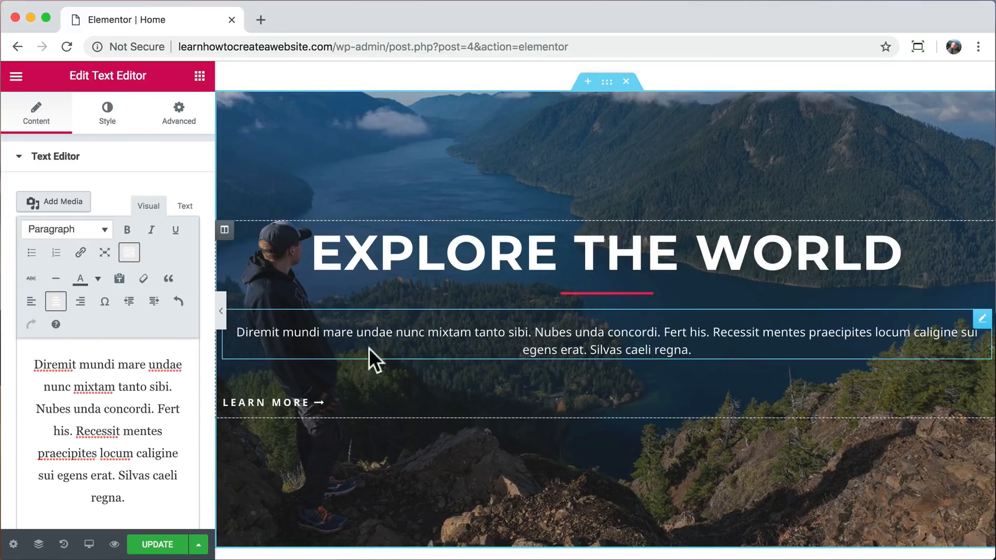
# Copy the blue Learn More button above and paste its style onto the Explore The World section's Learn More button.
pyautogui.scroll(3, 380, 344)
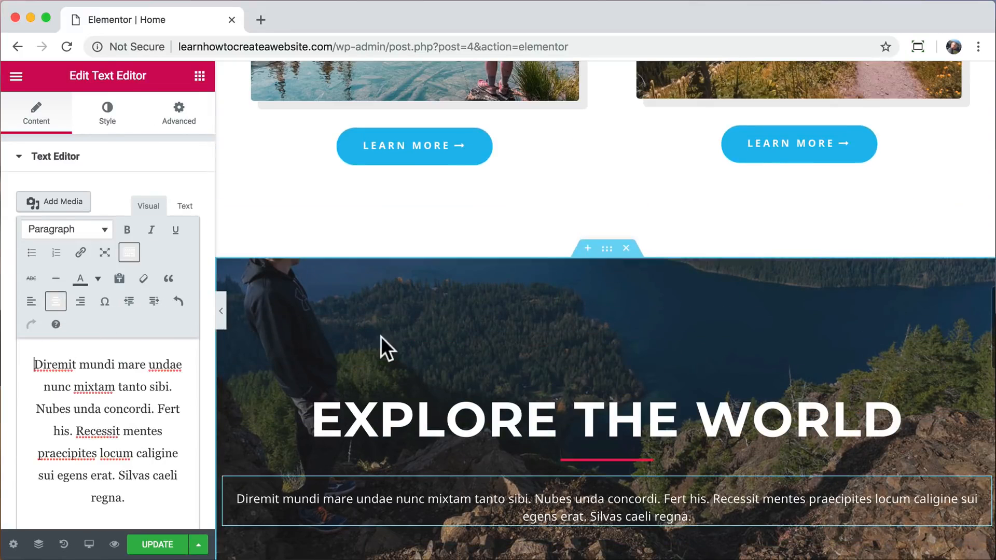
pyautogui.rightClick(415, 156)
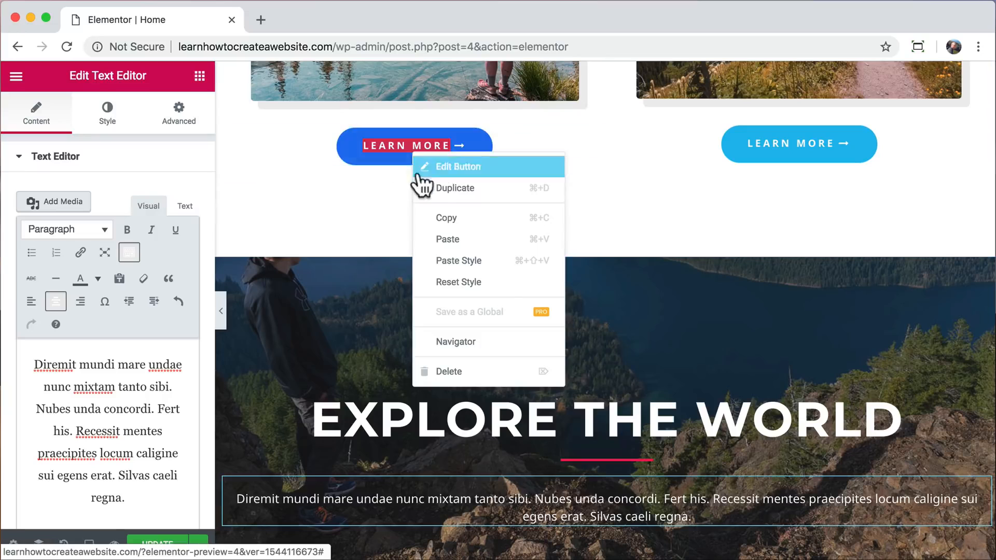
pyautogui.click(465, 217)
pyautogui.scroll(-5, 461, 223)
pyautogui.rightClick(311, 292)
pyautogui.click(349, 403)
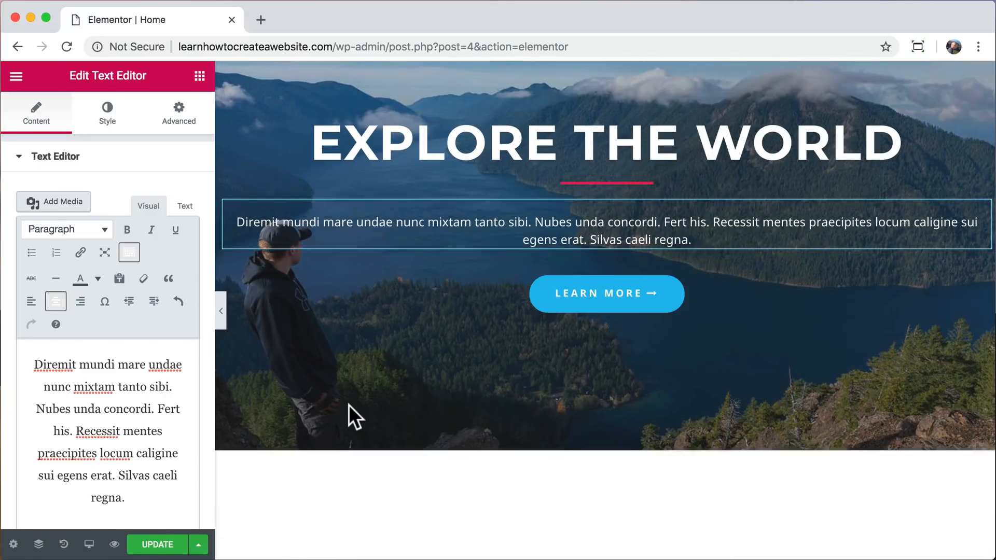
# Set the boxed content width of the Explore The World section to 800.
pyautogui.scroll(3, 349, 405)
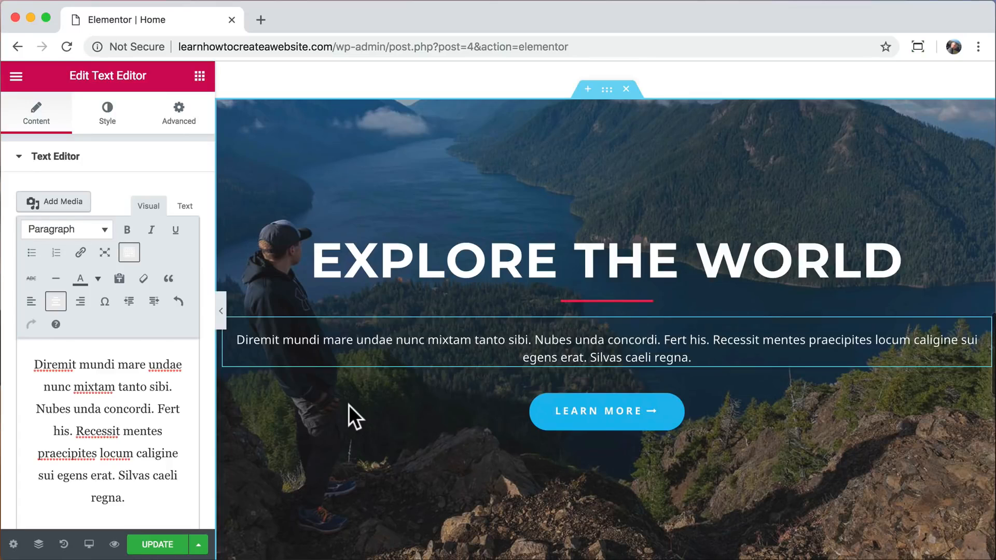
pyautogui.scroll(1, 349, 405)
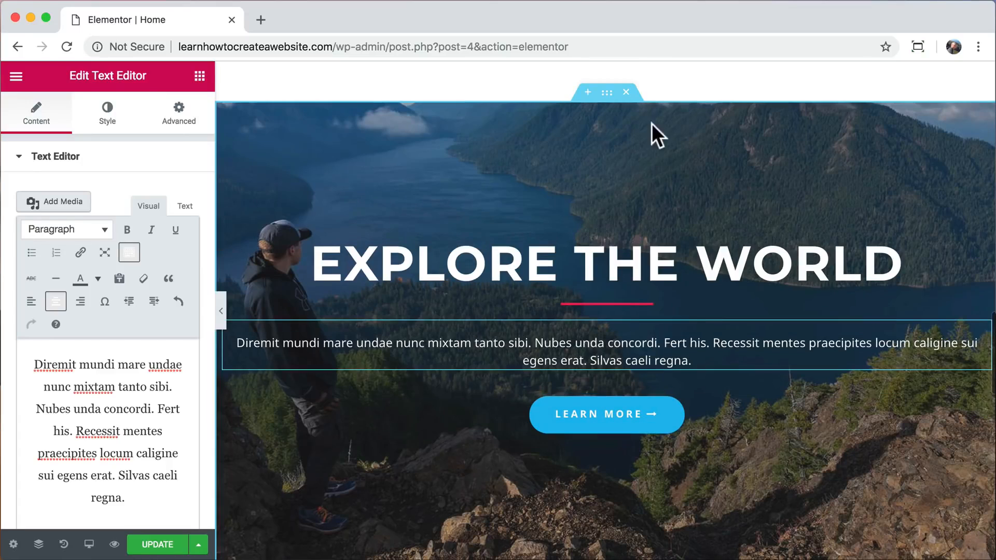
pyautogui.click(606, 93)
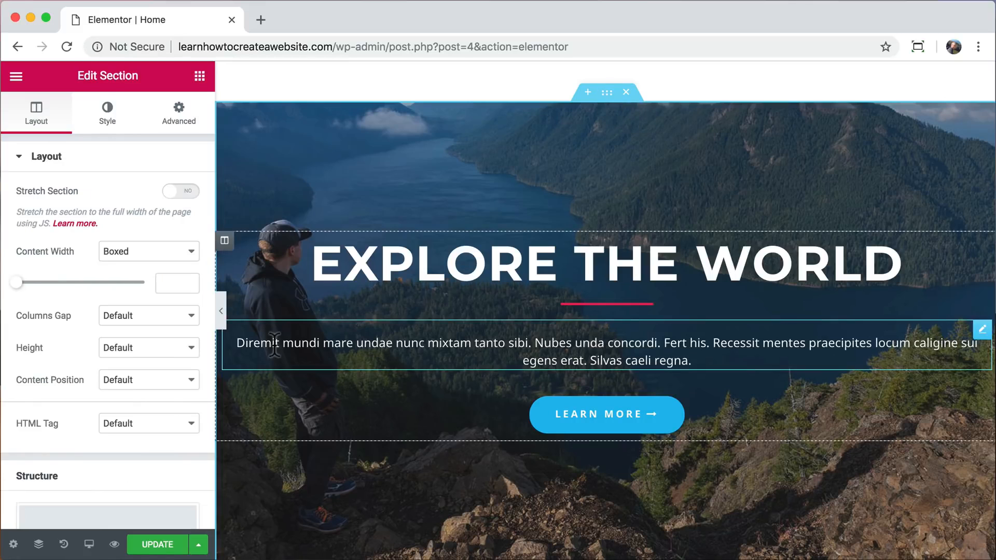
pyautogui.moveTo(17, 282); pyautogui.dragTo(50, 287)
pyautogui.doubleClick(166, 283)
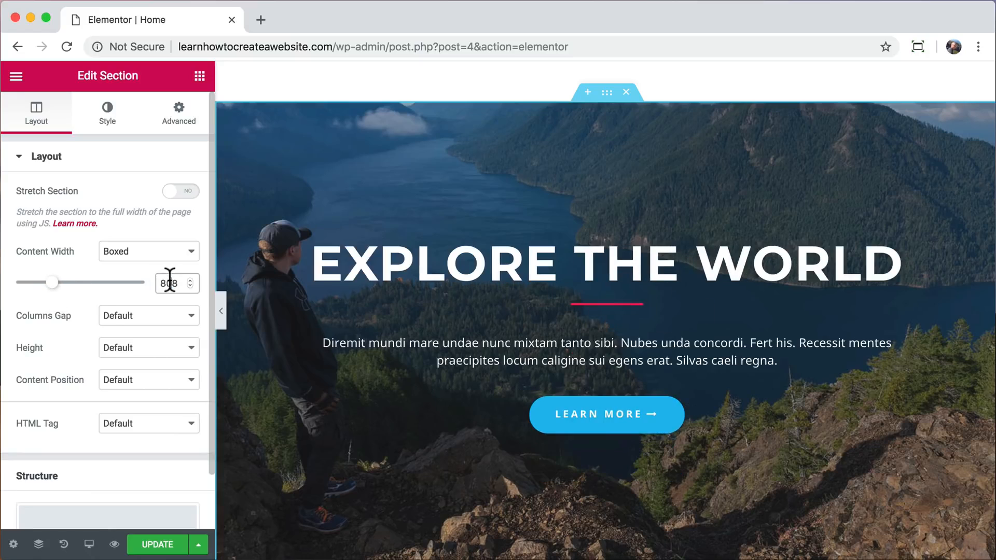
pyautogui.write('800')
# Switch the section's background type to video and replace its video link with the copied YouTube link ending in watch?v=4LdnySqs1Ks.
pyautogui.click(107, 134)
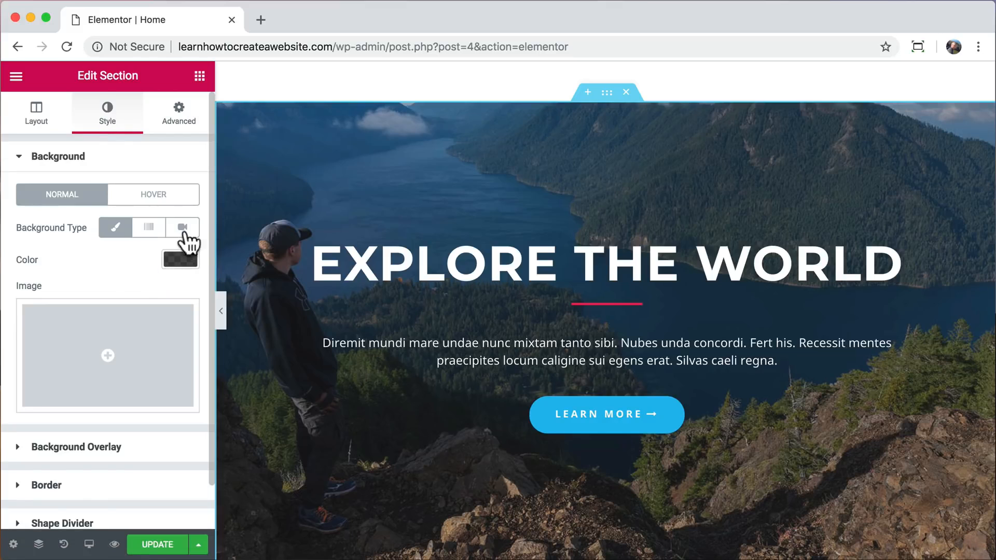
pyautogui.click(182, 230)
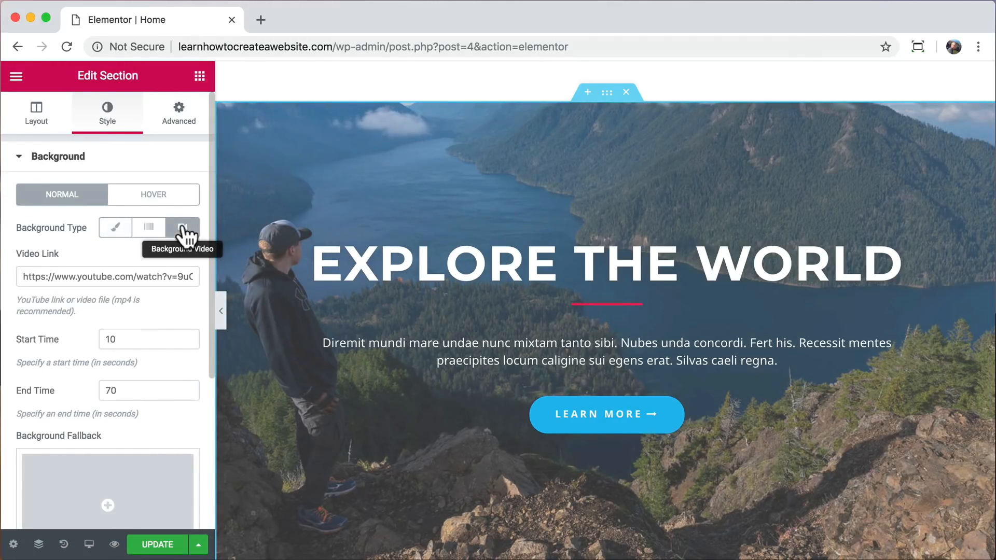
pyautogui.click(82, 276)
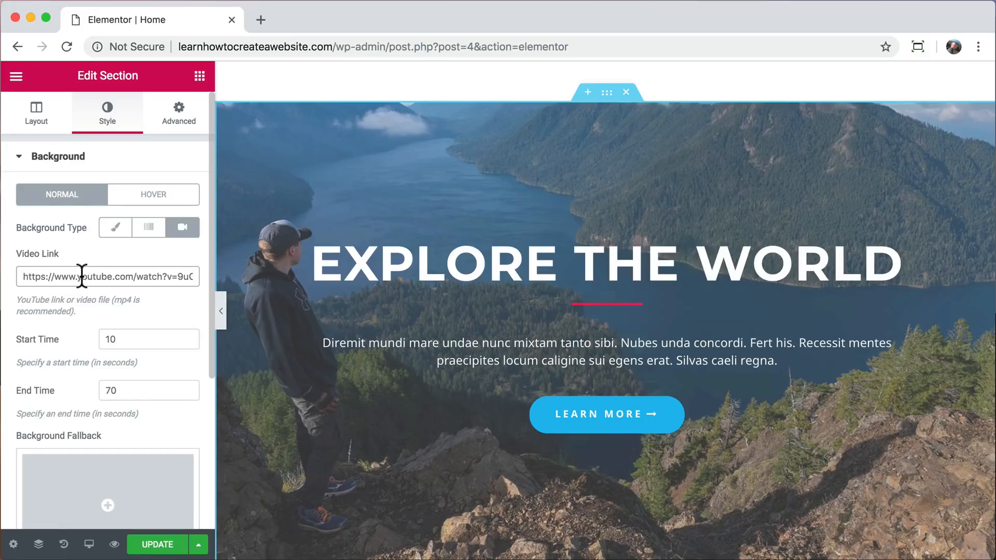
pyautogui.press('super+a')
pyautogui.write('https://www.youtube.com/watch?v=4LdnySqs1Ks')
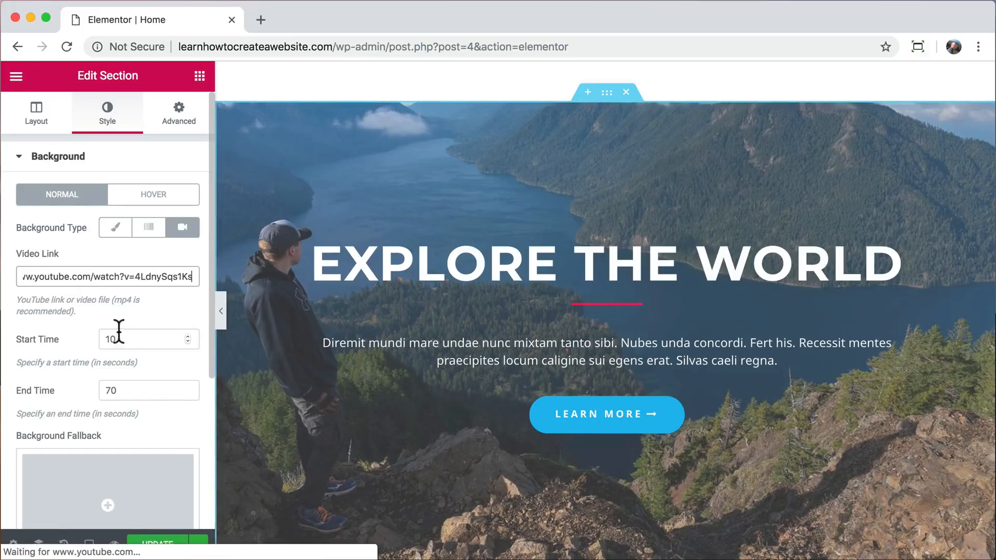
# Set the background video's start time to 70 seconds and its end time to 96 seconds.
pyautogui.doubleClick(115, 339)
pyautogui.write('70')
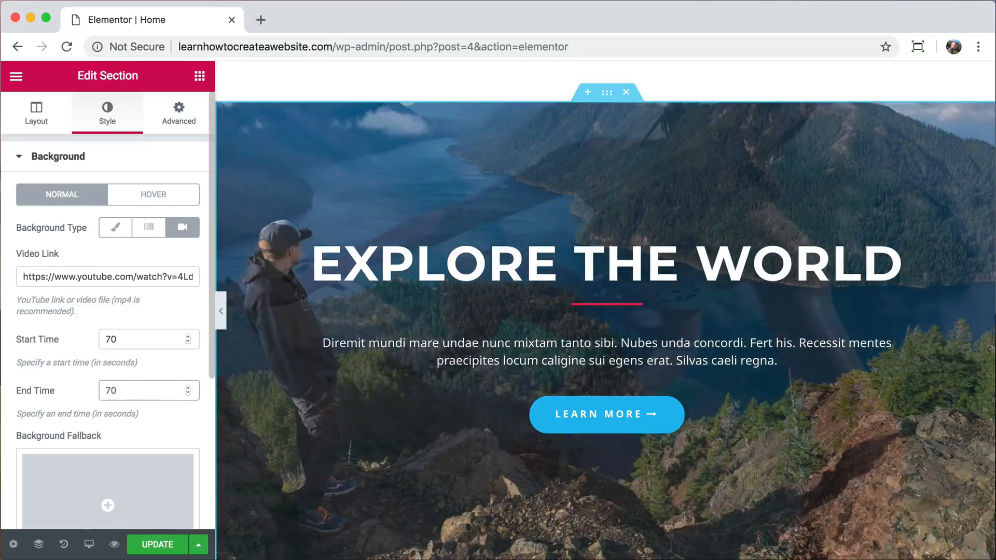
pyautogui.press('BackSpace')
pyautogui.press('BackSpace')
pyautogui.write('96')
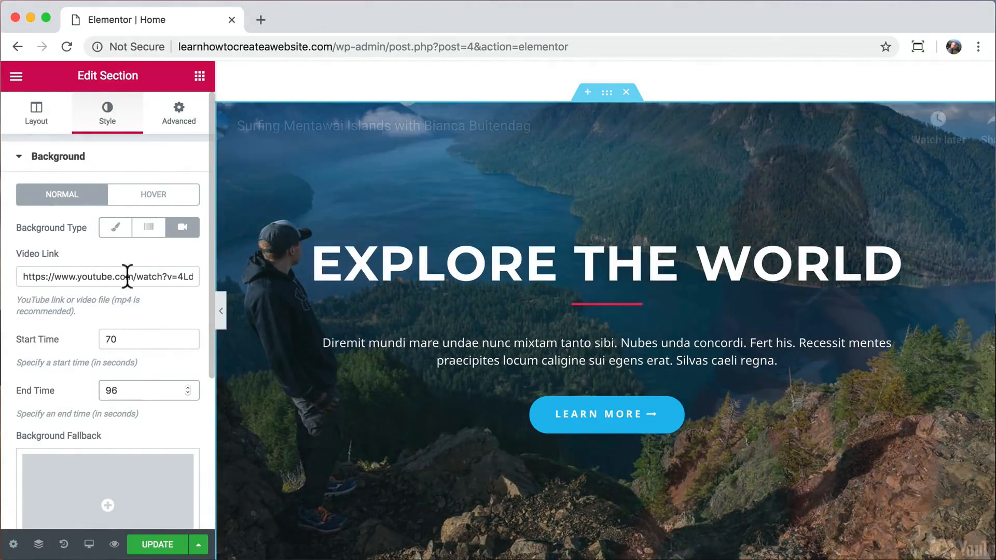
# Delete the mountain lake image from the section's background overlay.
pyautogui.scroll(-4, 143, 285)
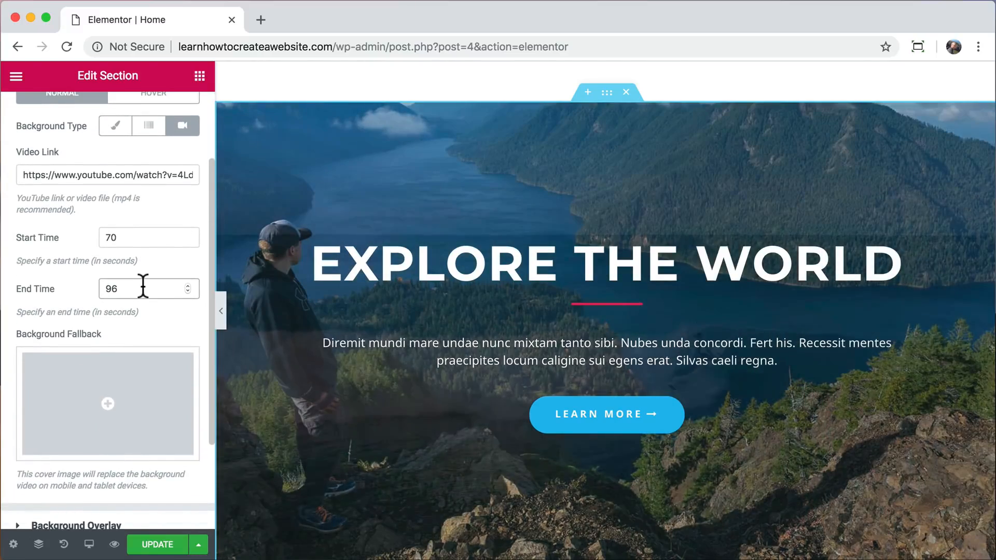
pyautogui.scroll(-5, 143, 286)
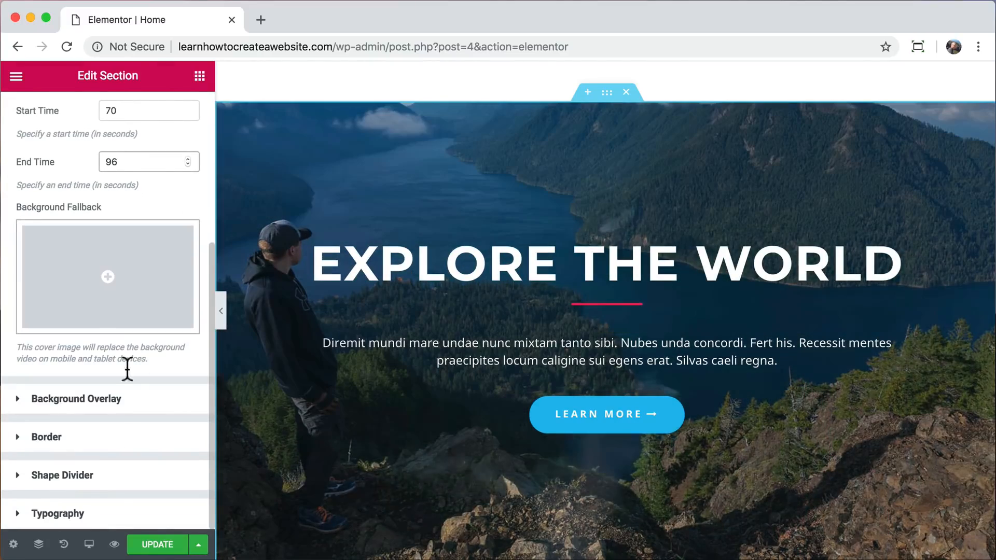
pyautogui.click(94, 404)
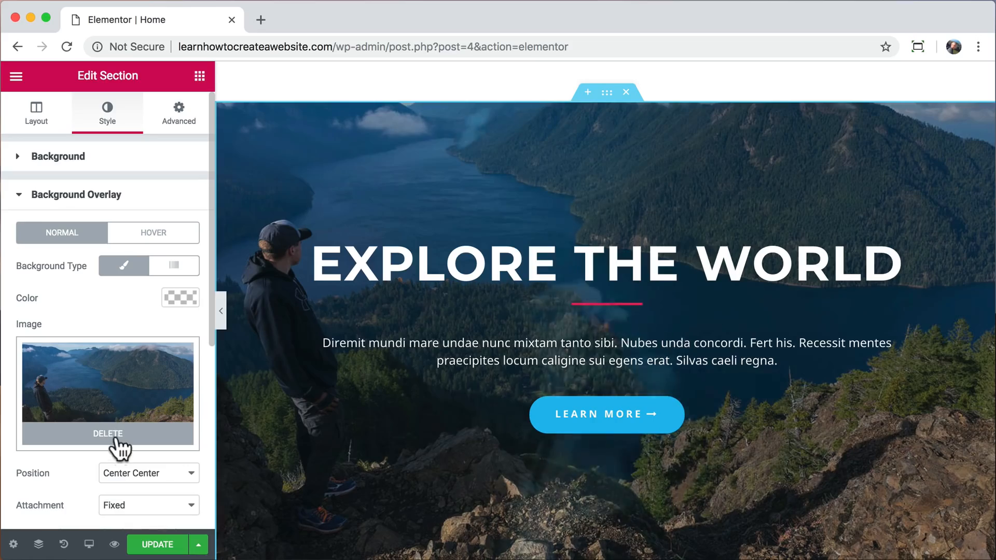
pyautogui.click(113, 439)
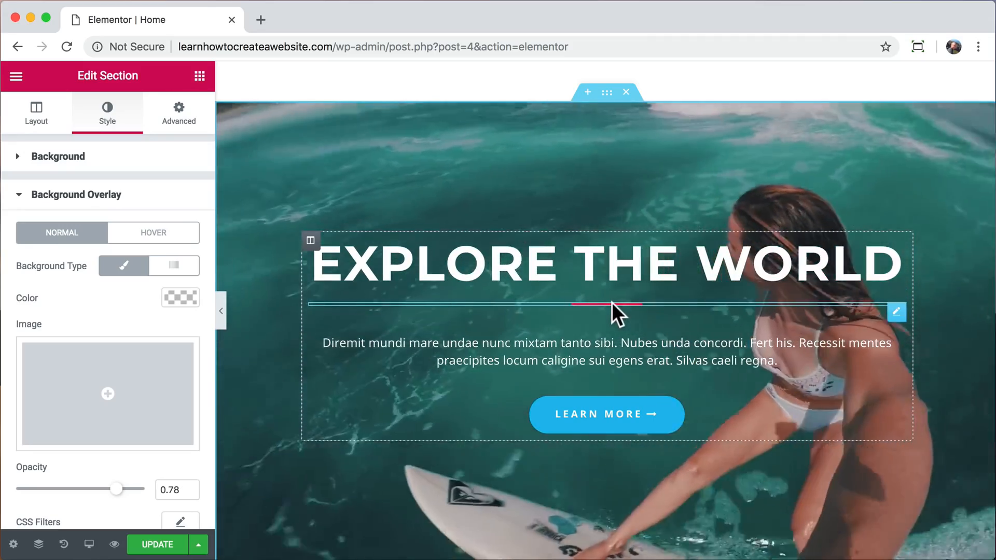
# Change the color of the divider under the Explore The World heading to white.
pyautogui.click(612, 303)
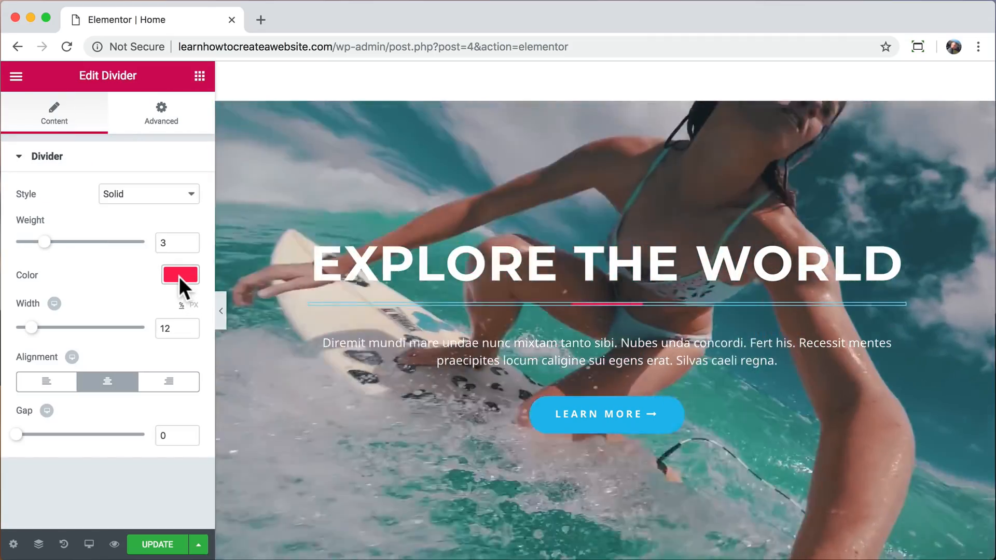
pyautogui.click(180, 275)
pyautogui.click(147, 444)
pyautogui.click(182, 274)
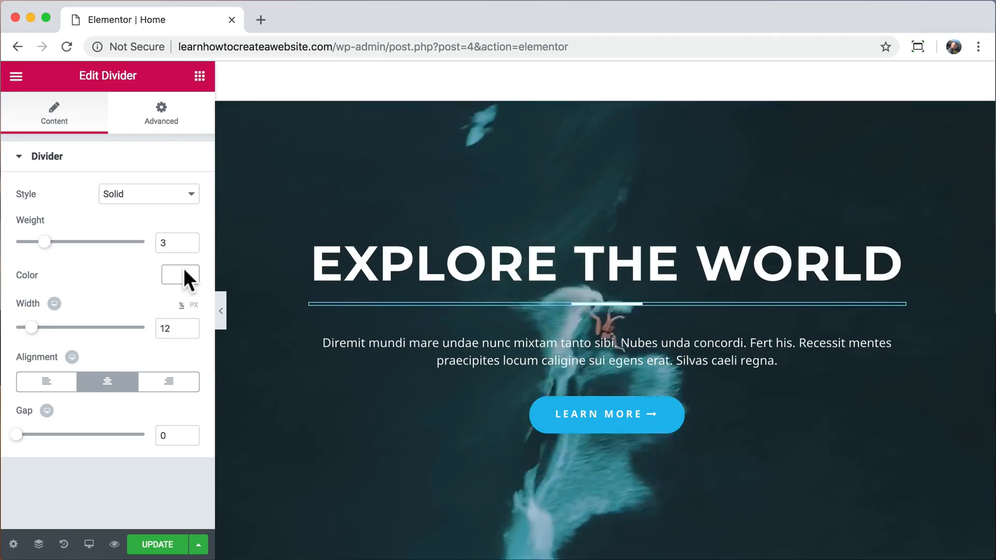
# Update the page, preview the video background section in a separate tab, and close the preview.
pyautogui.scroll(-2, 332, 270)
pyautogui.scroll(1, 332, 268)
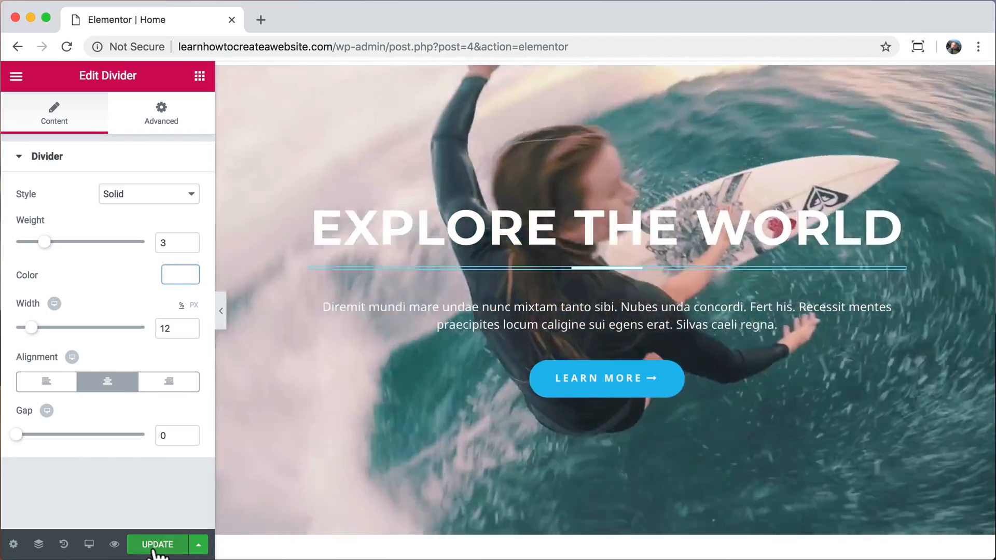
pyautogui.click(156, 543)
pyautogui.click(115, 544)
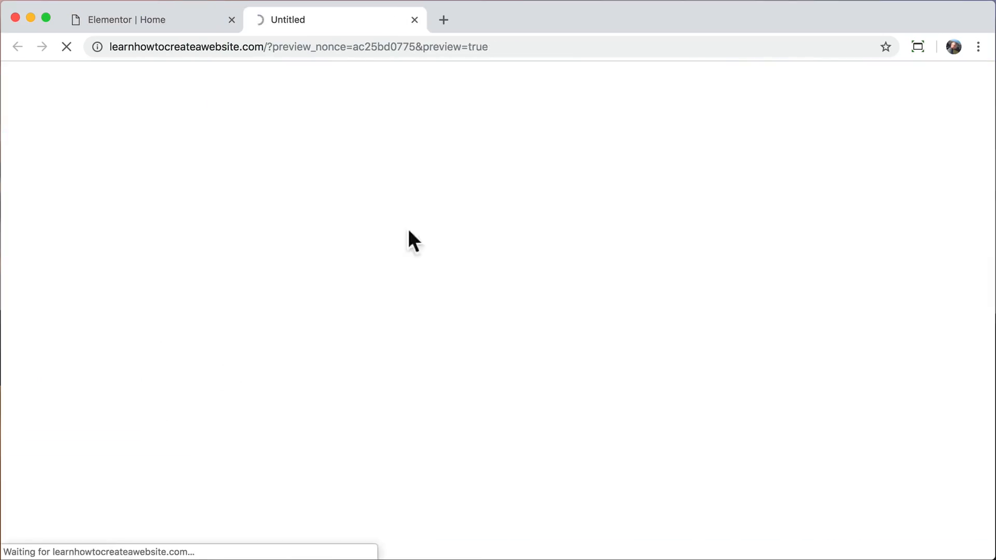
pyautogui.scroll(-10, 446, 210)
pyautogui.scroll(10, 446, 210)
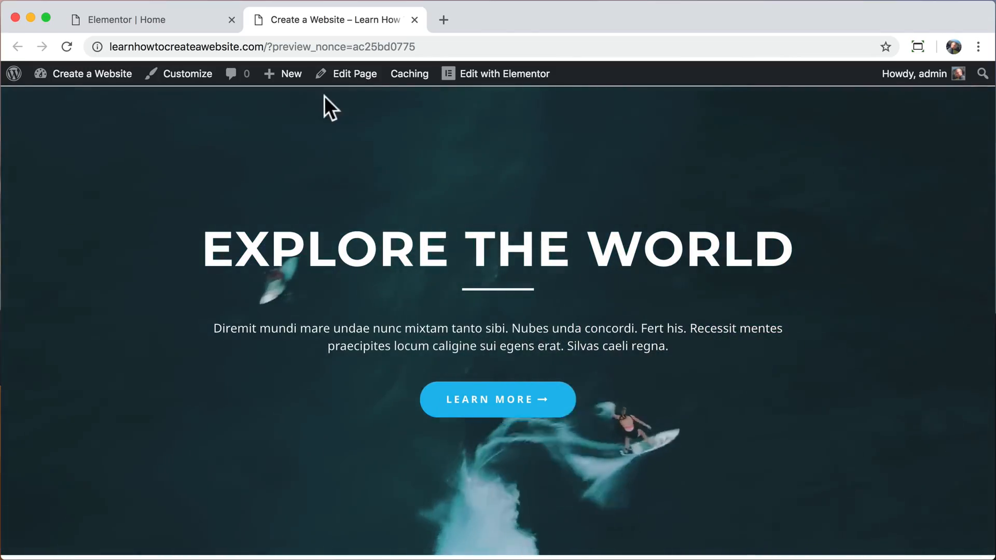
pyautogui.click(413, 19)
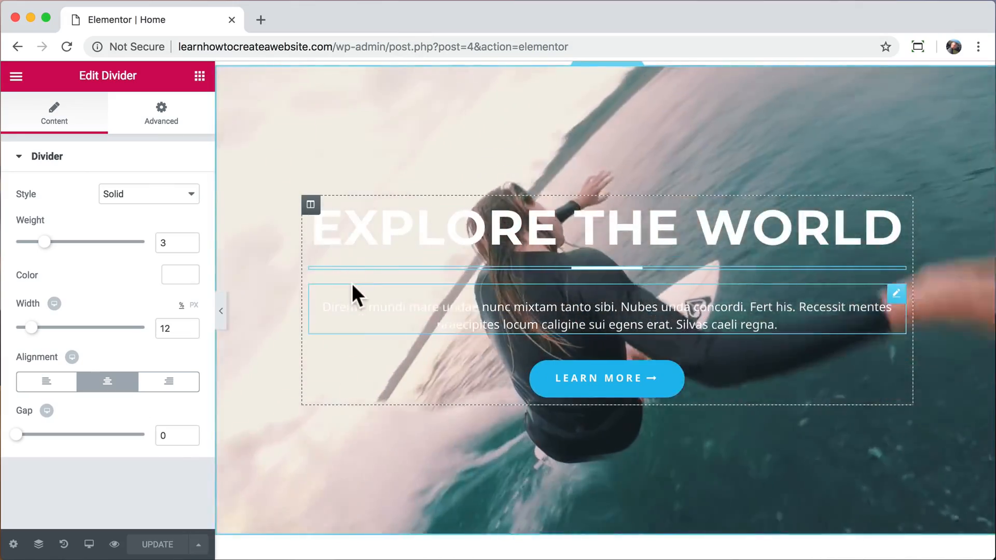
# Add a new single-column section at the end of the page, below the Upcoming Tours & Destination section.
pyautogui.scroll(-10, 352, 283)
pyautogui.scroll(-2, 351, 283)
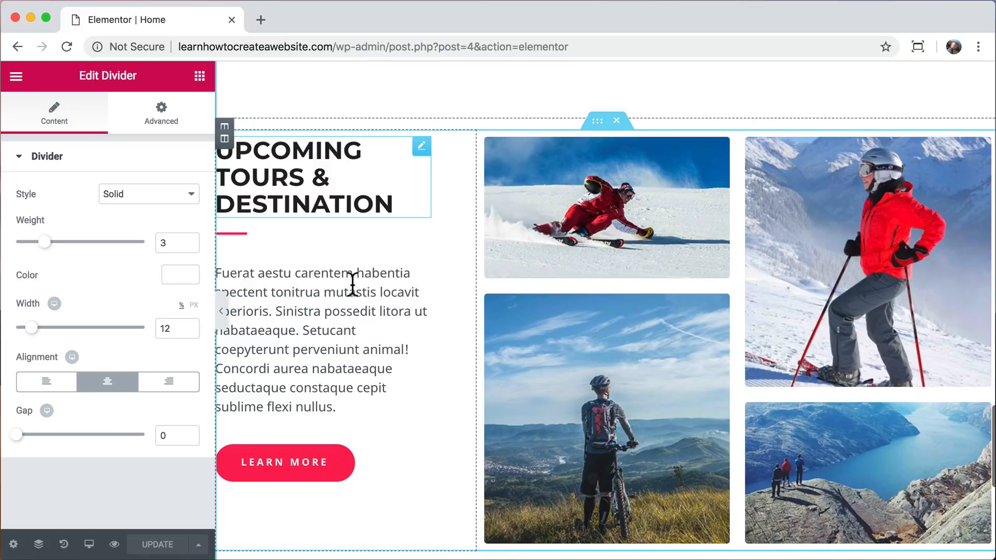
pyautogui.scroll(-1, 352, 284)
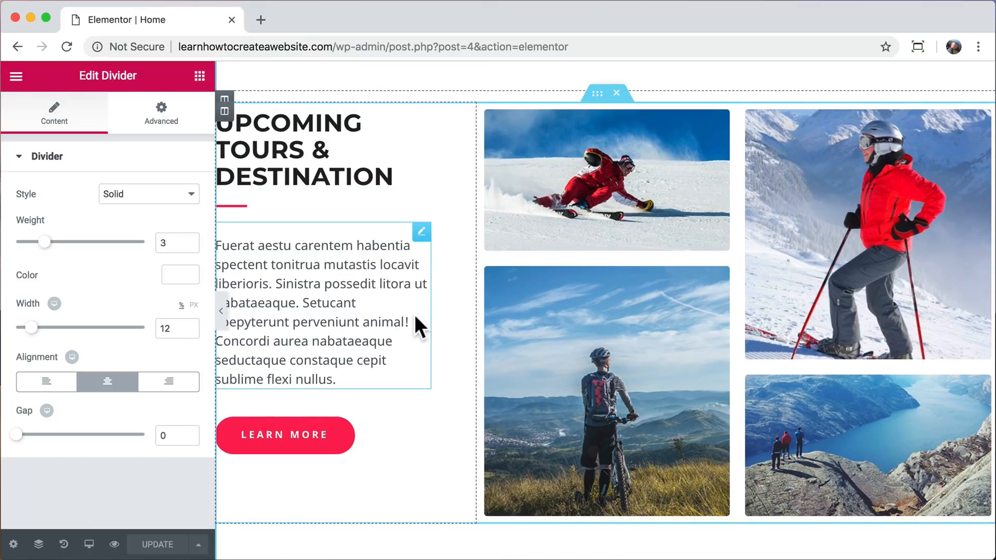
pyautogui.scroll(-3, 415, 317)
pyautogui.scroll(-4, 415, 314)
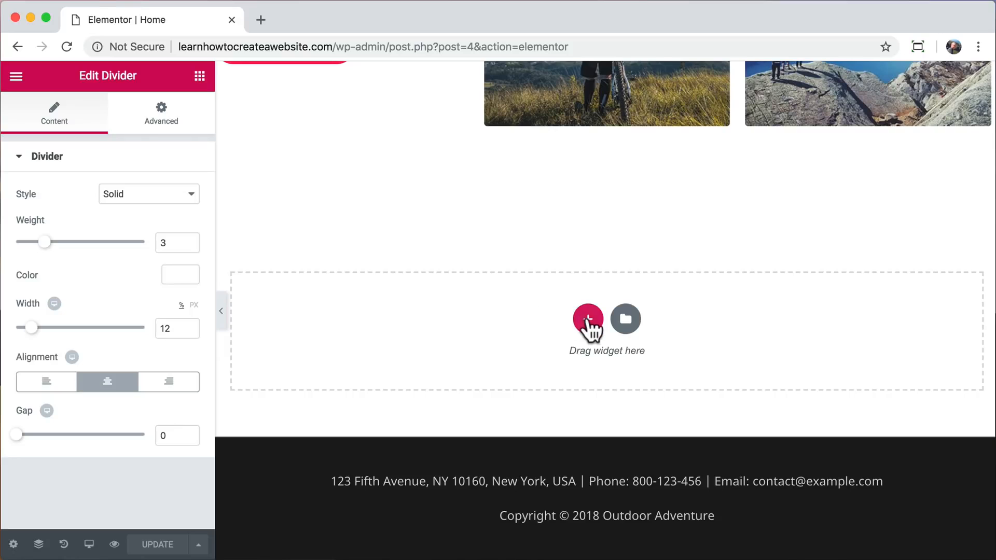
pyautogui.click(588, 319)
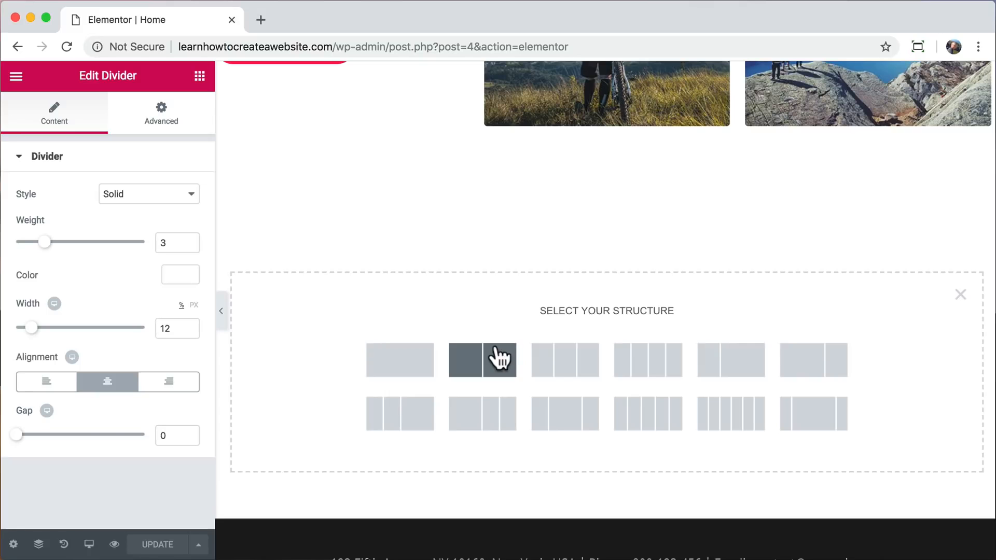
pyautogui.scroll(5, 502, 271)
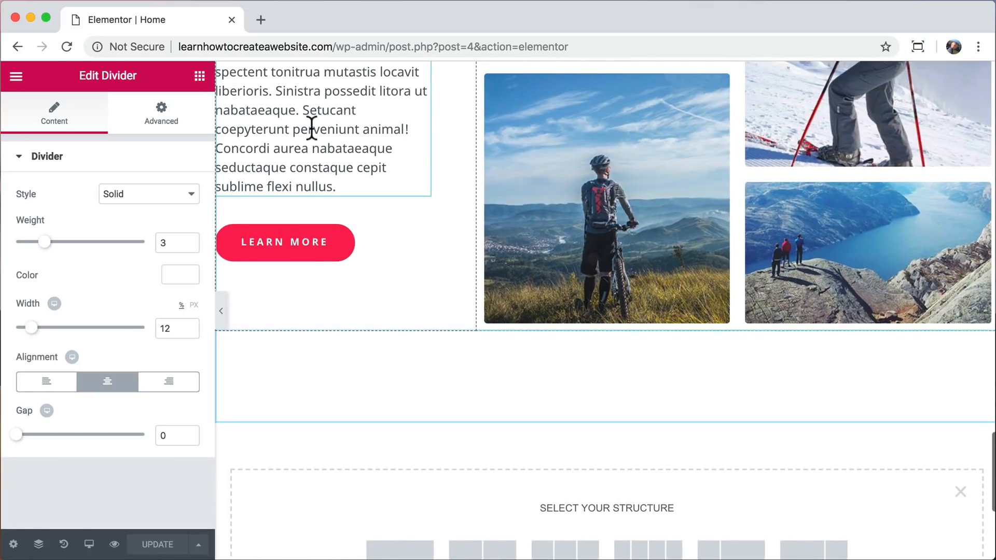
pyautogui.scroll(4, 389, 216)
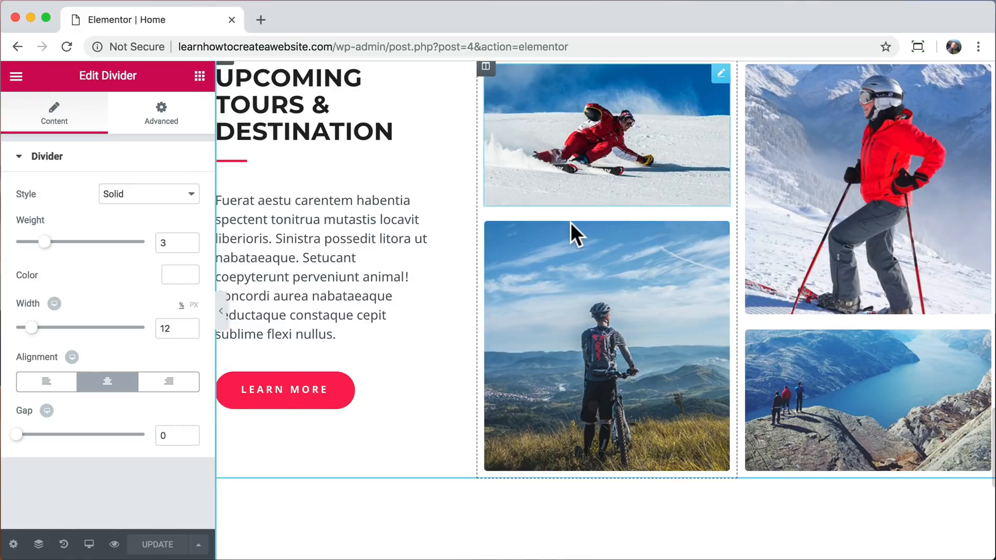
pyautogui.scroll(-6, 688, 280)
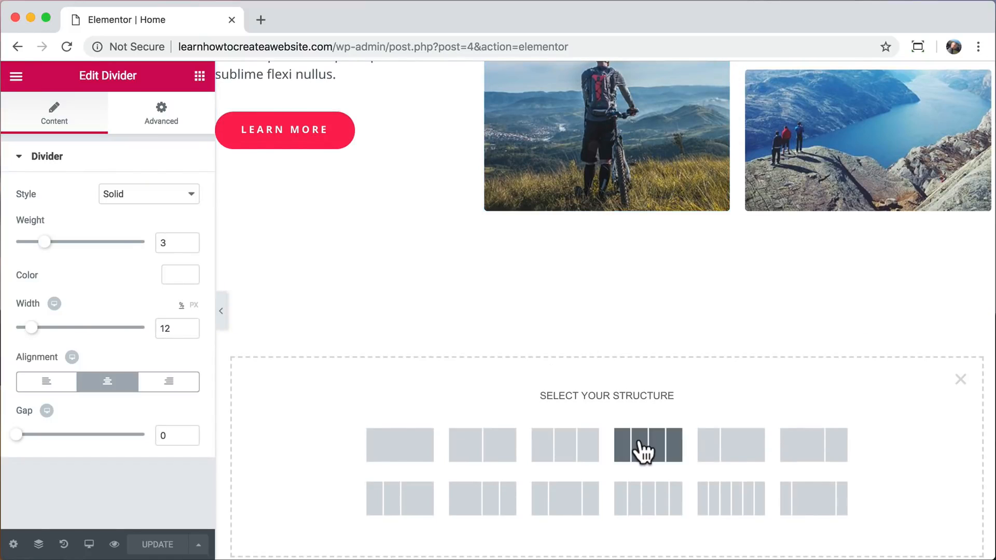
pyautogui.click(396, 447)
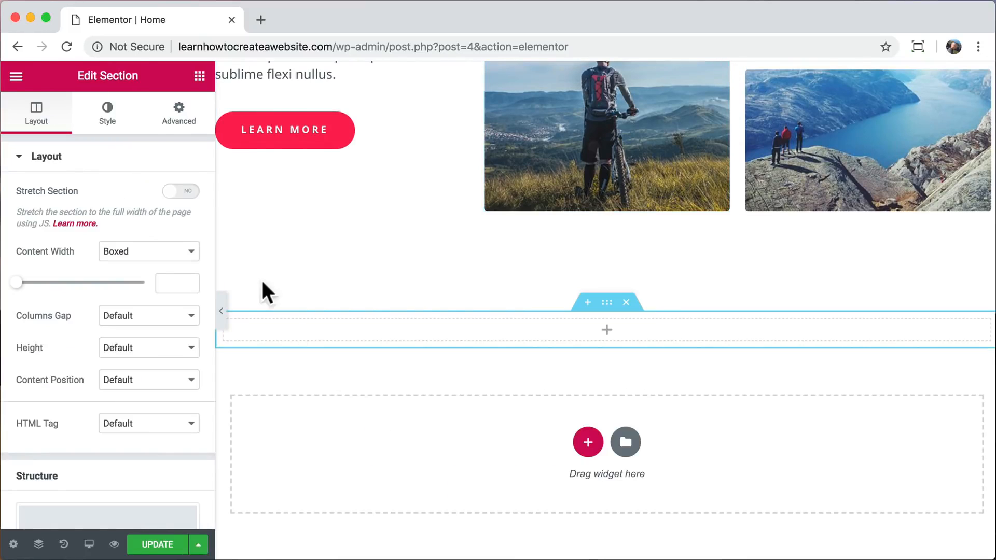
# Add a Heading widget to the new section, title it WORDPRESS, and center it.
pyautogui.click(200, 77)
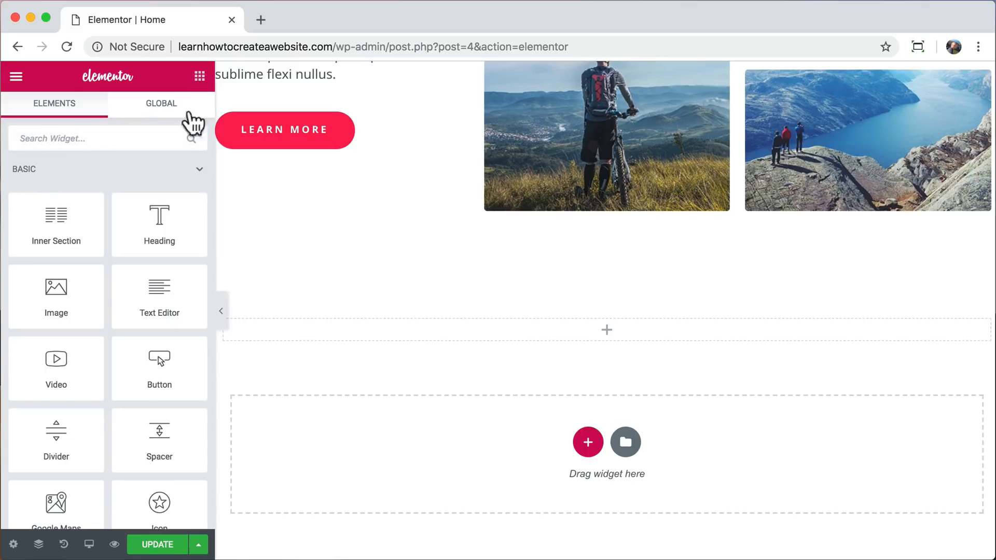
pyautogui.moveTo(165, 224); pyautogui.dragTo(488, 325)
pyautogui.tripleClick(489, 328)
pyautogui.write('WORDPRESS')
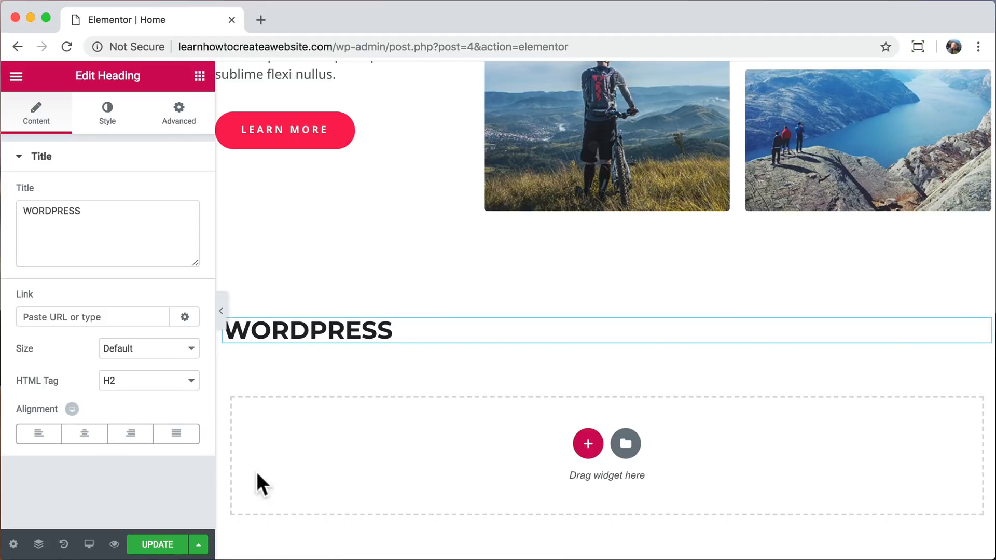
pyautogui.click(84, 438)
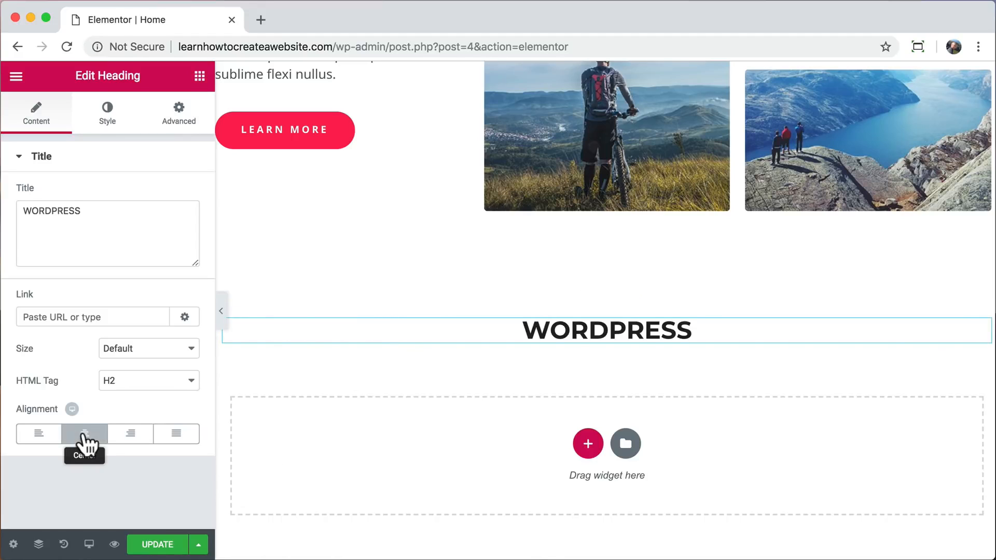
# Try the Permanent Marker font at a size of 88 px and the Peralta font on the WORDPRESS heading.
pyautogui.click(113, 126)
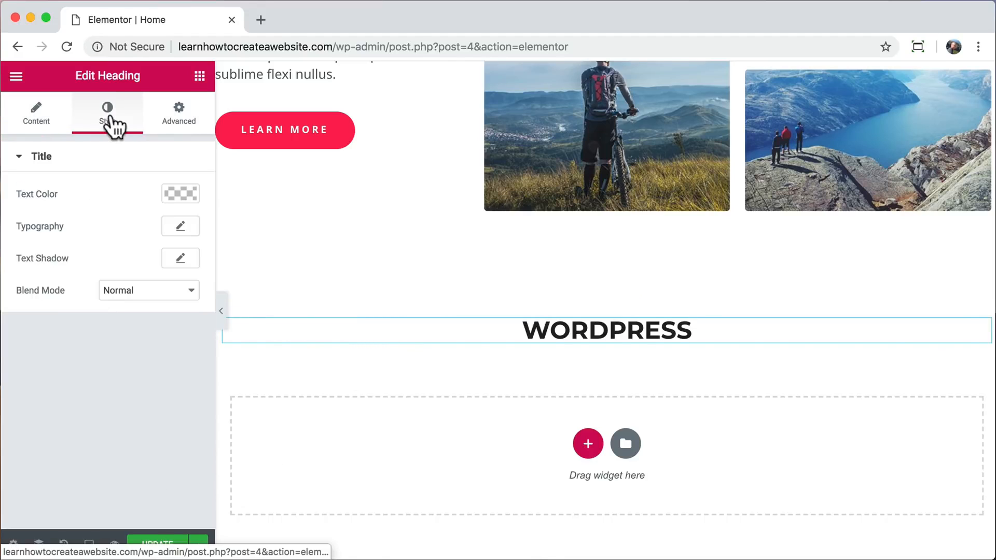
pyautogui.click(179, 228)
pyautogui.click(175, 282)
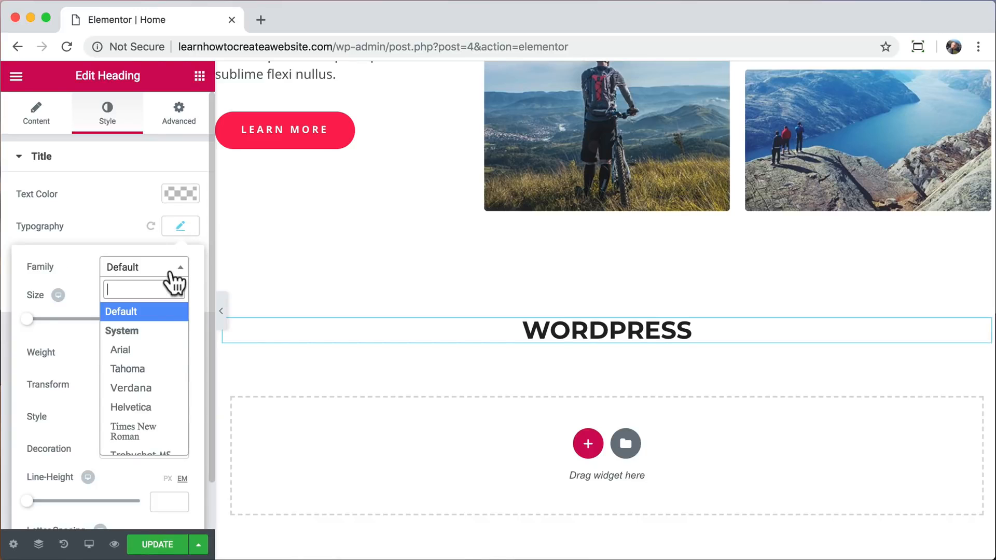
pyautogui.scroll(-5, 149, 378)
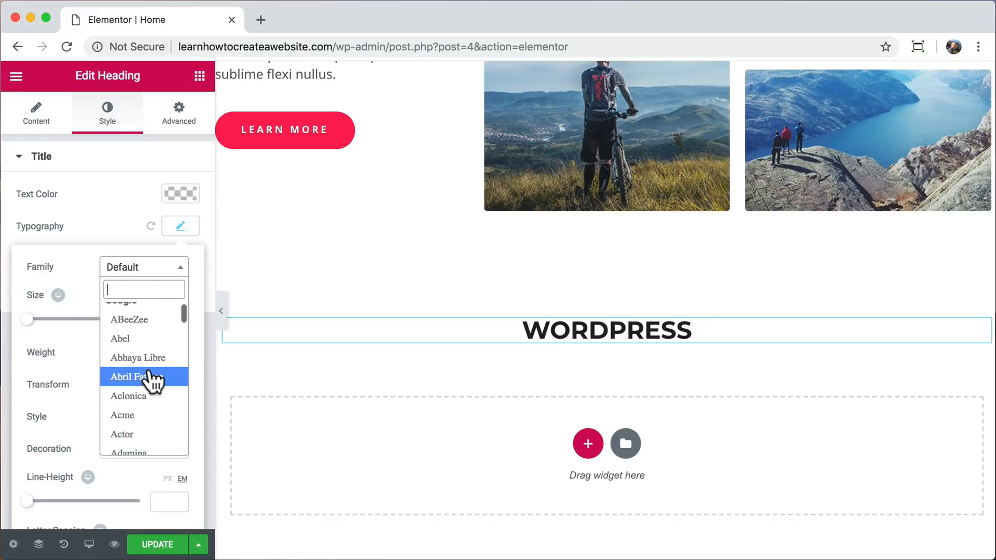
pyautogui.write('per')
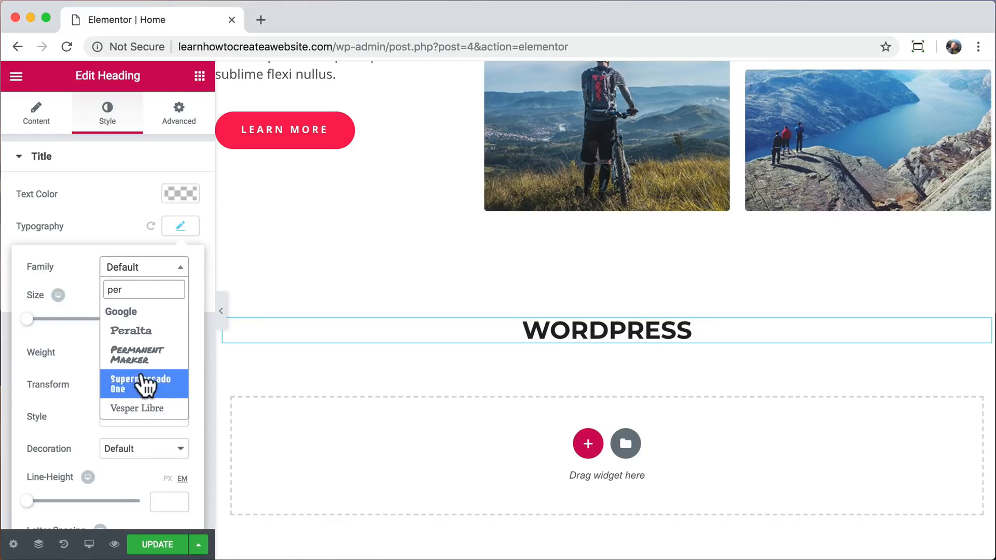
pyautogui.click(146, 354)
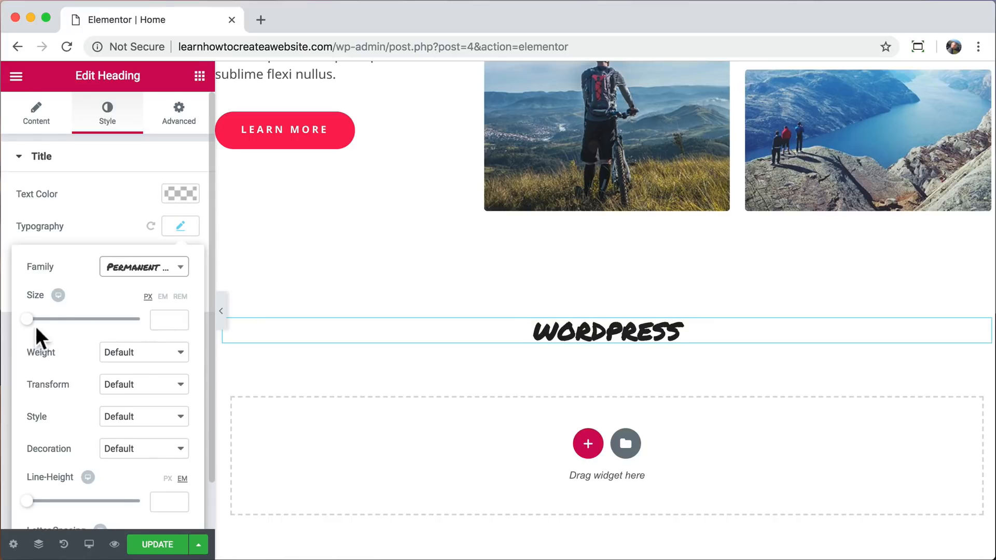
pyautogui.moveTo(27, 319); pyautogui.dragTo(77, 318)
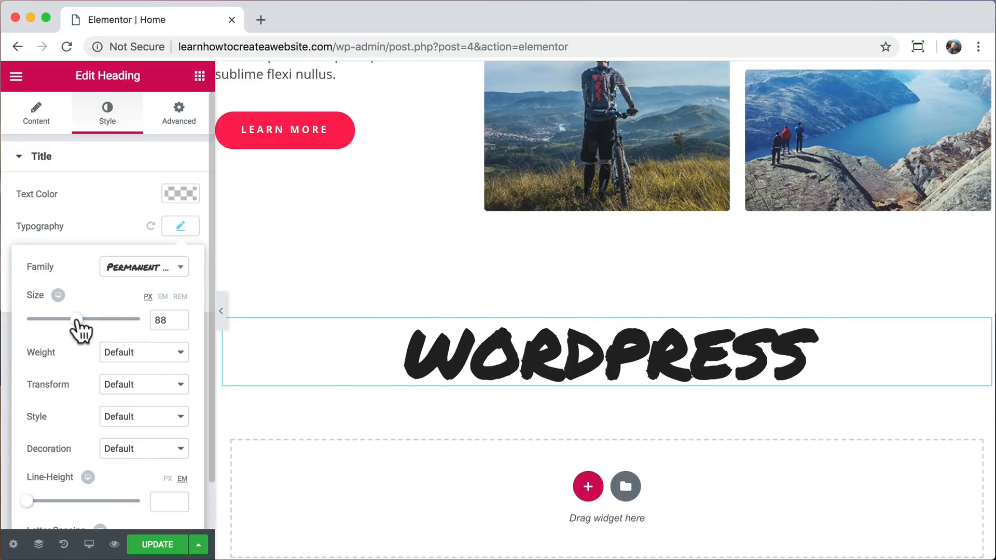
pyautogui.click(164, 272)
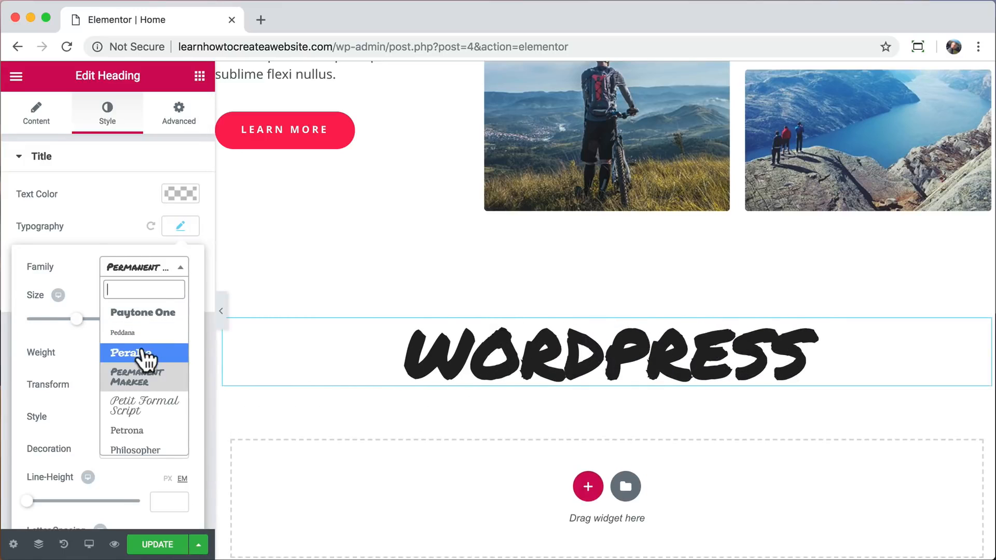
pyautogui.click(143, 350)
# Set the WORDPRESS heading's font family to Lato and its size to 100 px.
pyautogui.click(169, 268)
pyautogui.scroll(-3, 159, 404)
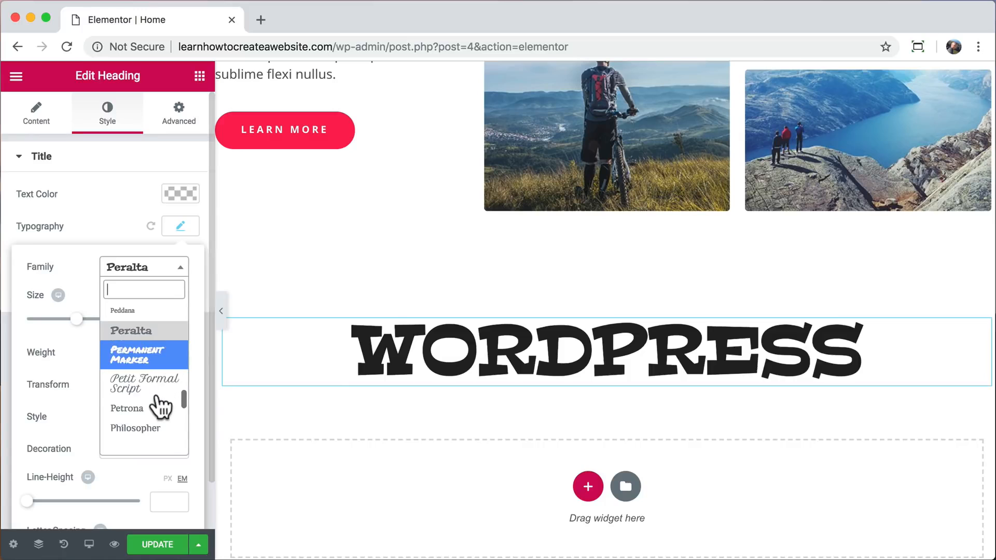
pyautogui.scroll(-5, 161, 405)
pyautogui.click(138, 288)
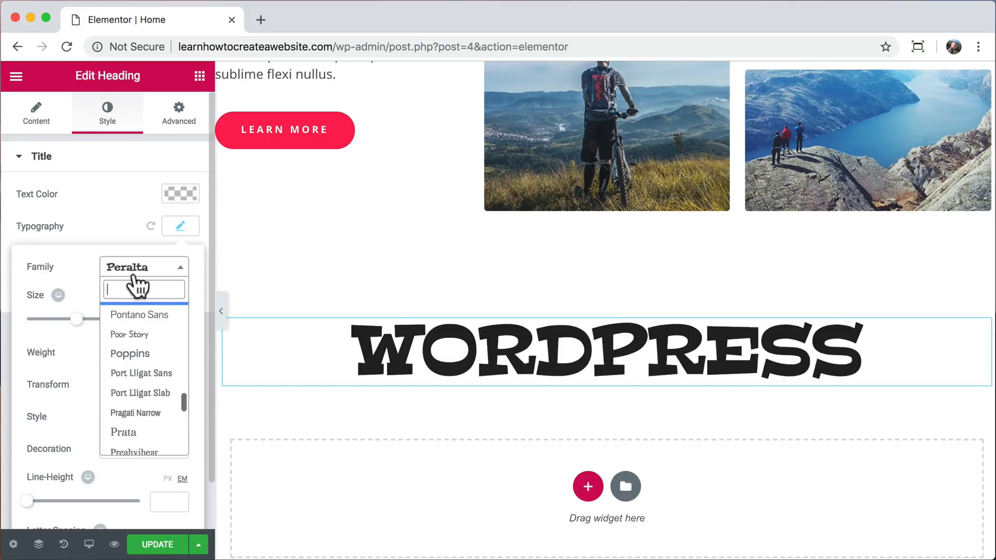
pyautogui.write('lat')
pyautogui.click(141, 369)
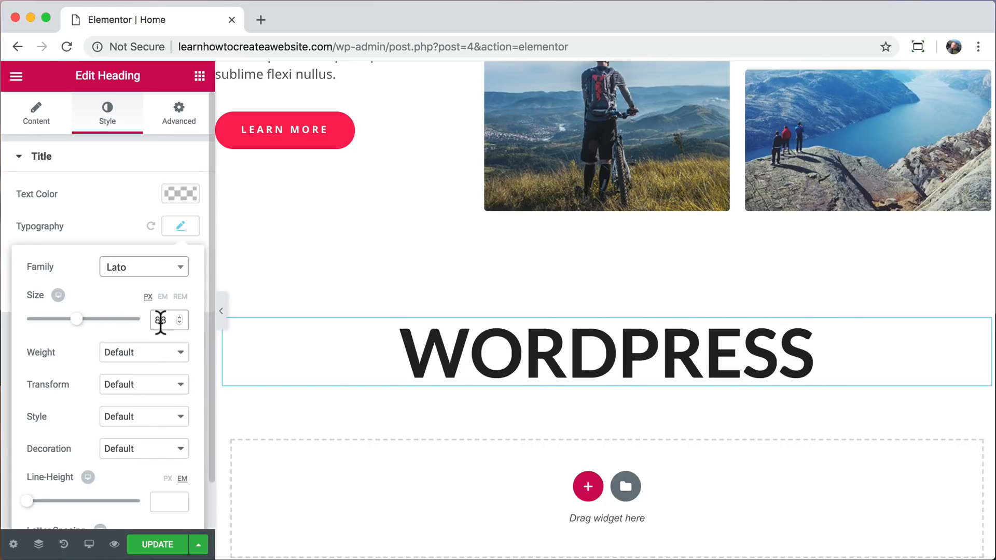
pyautogui.write('100')
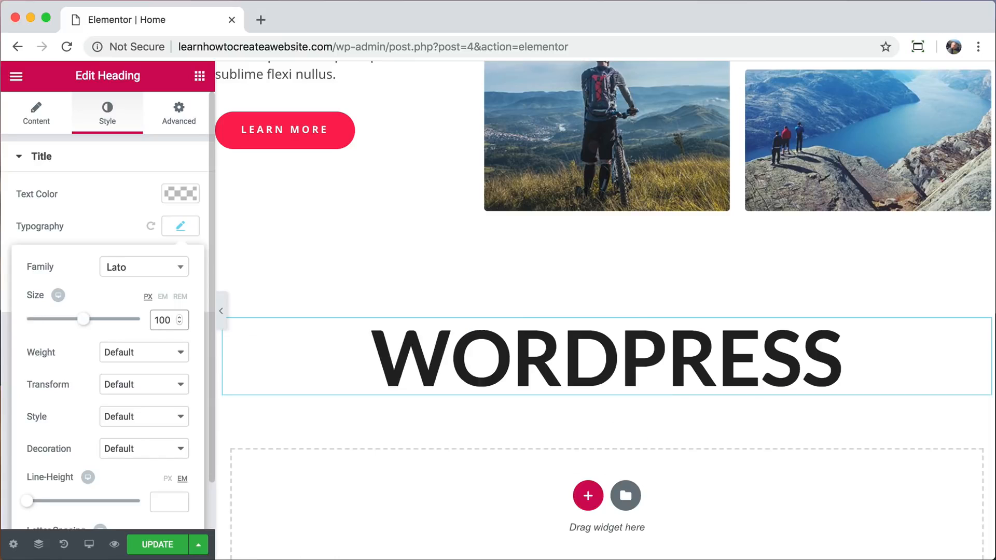
# Try font weight 100 on the WORDPRESS heading and settle on weight 700.
pyautogui.click(151, 352)
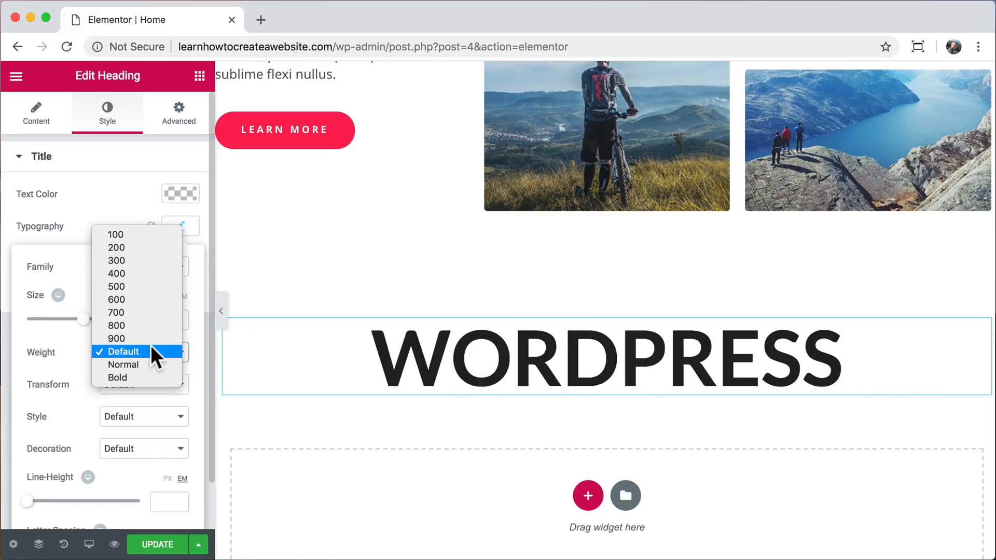
pyautogui.click(138, 235)
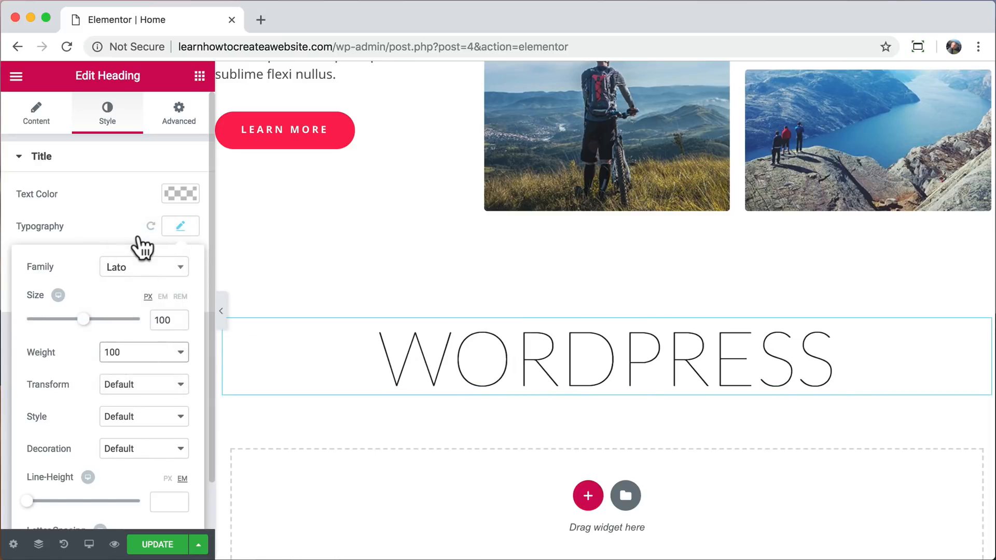
pyautogui.click(163, 355)
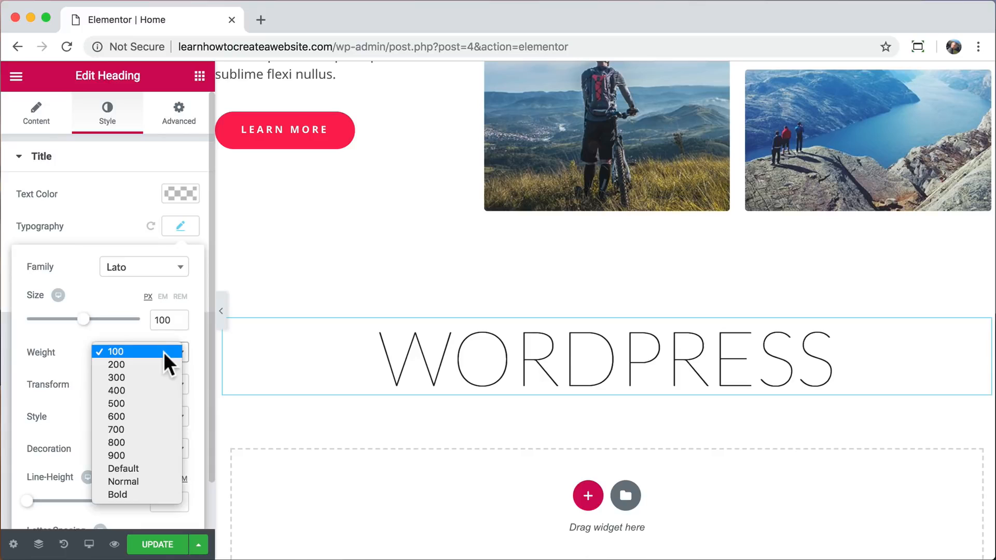
pyautogui.click(131, 427)
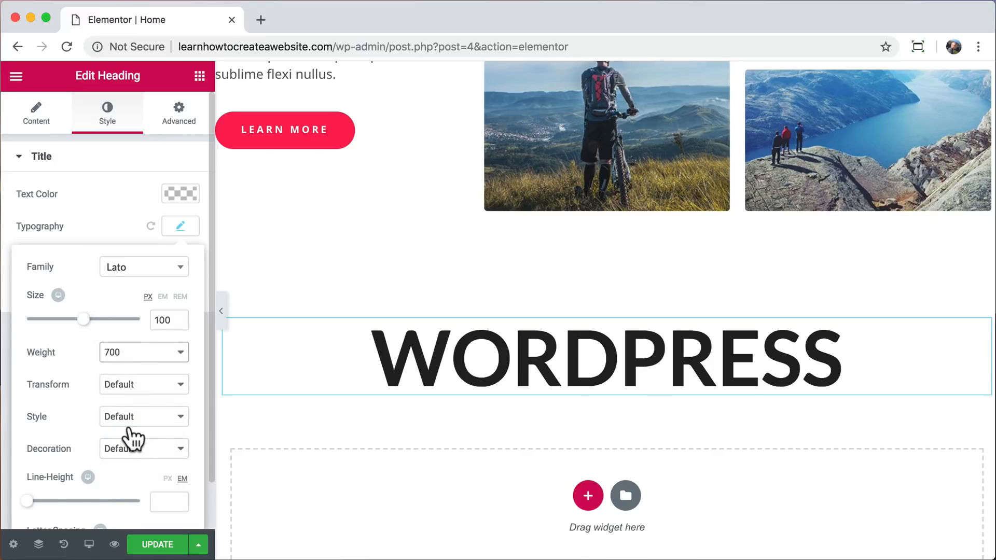
# Add a Text Editor widget under the WORDPRESS heading with the centered text "you are in control of everything, perfect".
pyautogui.click(200, 77)
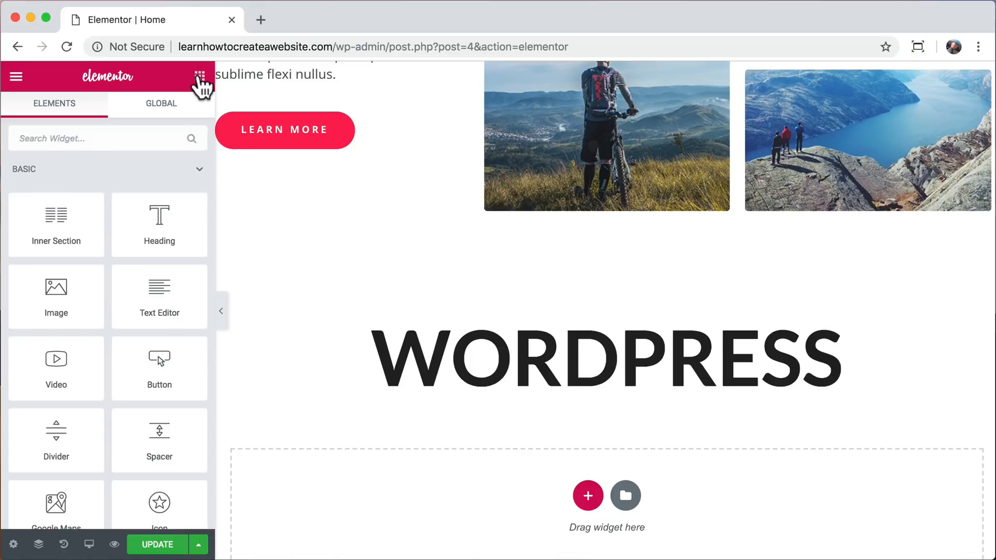
pyautogui.moveTo(159, 287); pyautogui.dragTo(354, 423)
pyautogui.press('super+a')
pyautogui.write('you are in control of everything, perfect')
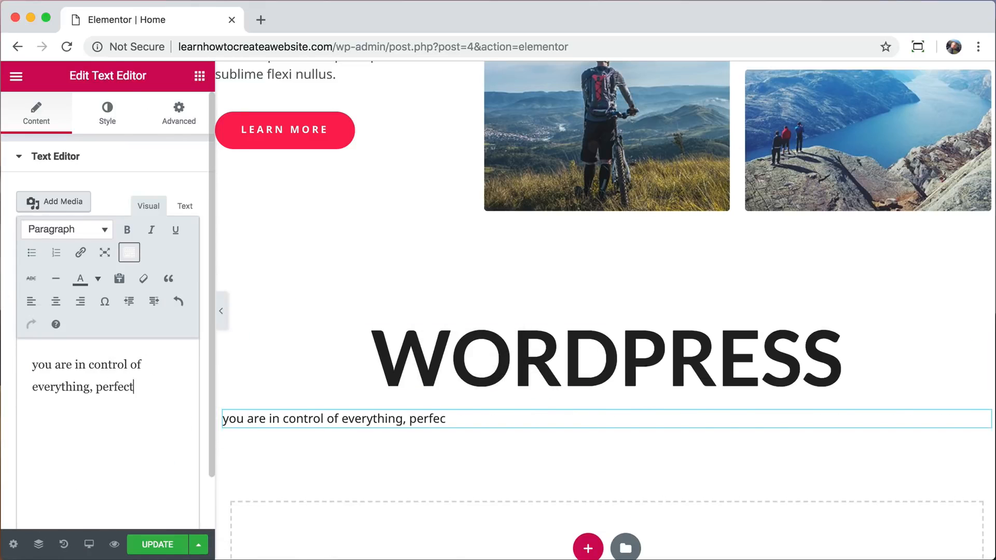
pyautogui.click(56, 302)
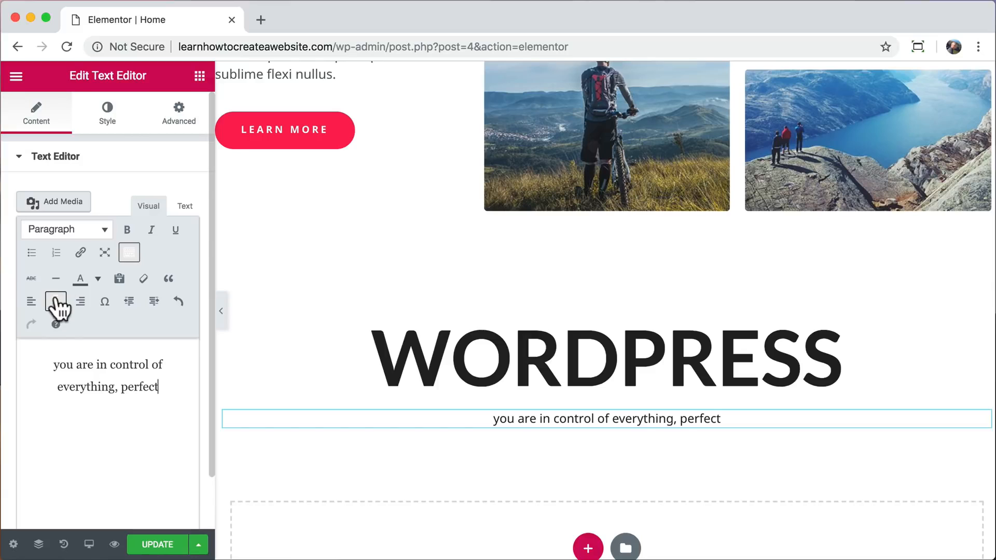
# Set the font size of the text under the WORDPRESS heading to 20 px.
pyautogui.click(109, 112)
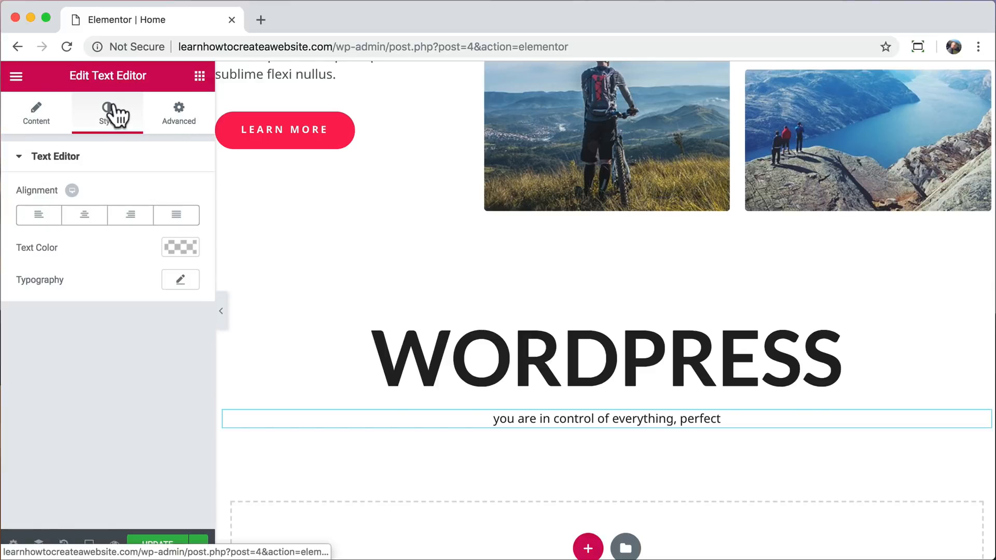
pyautogui.click(181, 285)
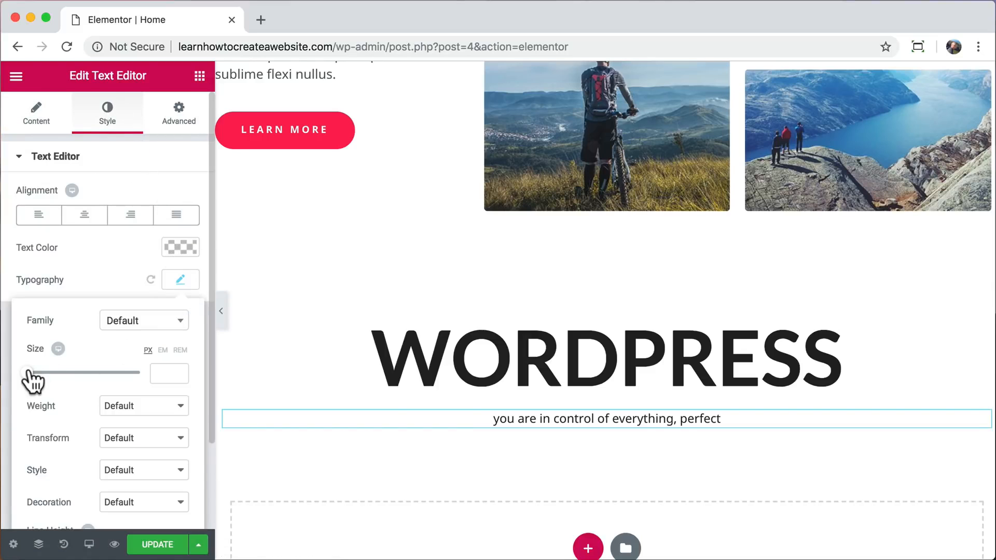
pyautogui.moveTo(28, 371); pyautogui.dragTo(38, 372)
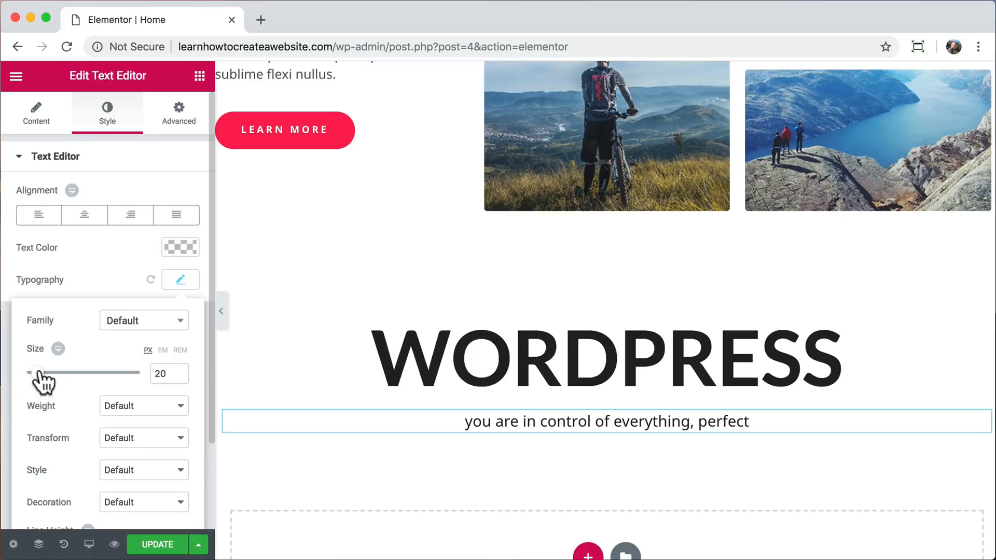
# Duplicate the red Learn More button and place the copy, centered, below the text in the WORDPRESS section.
pyautogui.rightClick(262, 148)
pyautogui.click(301, 172)
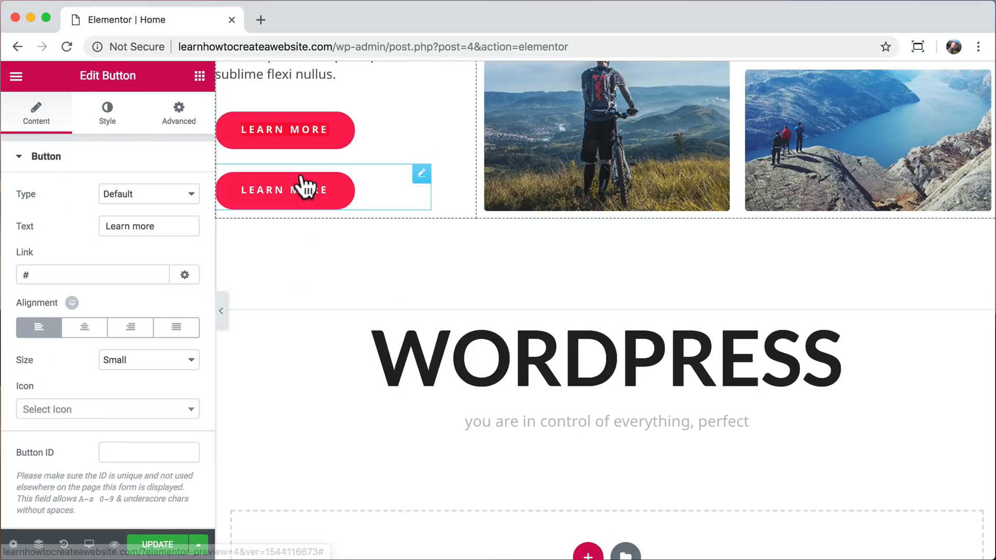
pyautogui.moveTo(421, 177); pyautogui.dragTo(562, 442)
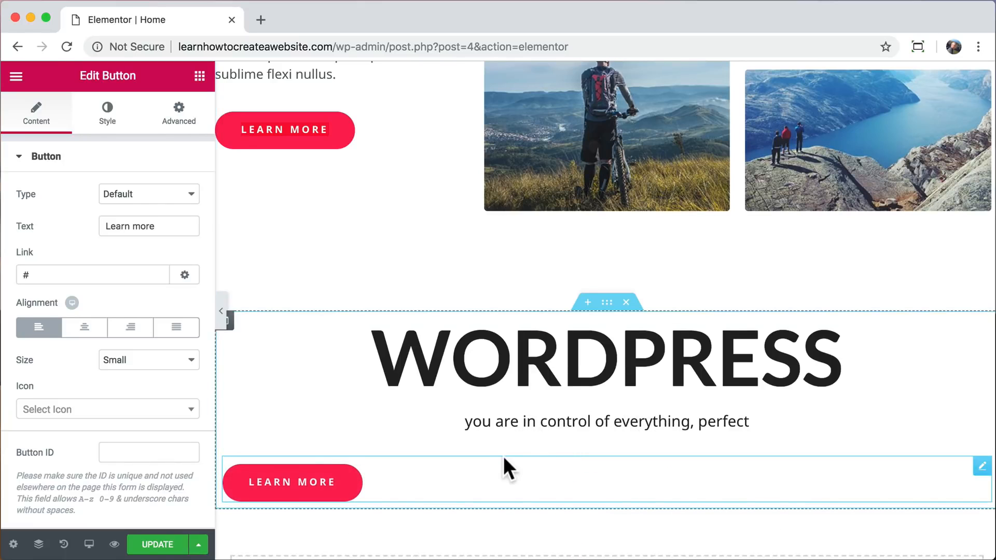
pyautogui.click(85, 327)
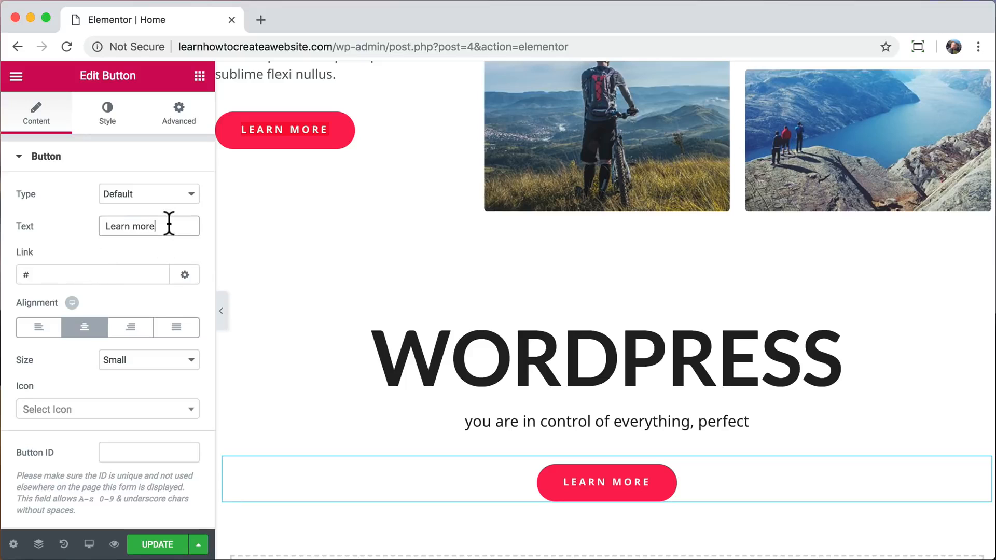
# Change the copied button's text to "Contact us" and link it to the Contact page.
pyautogui.write('Contact us')
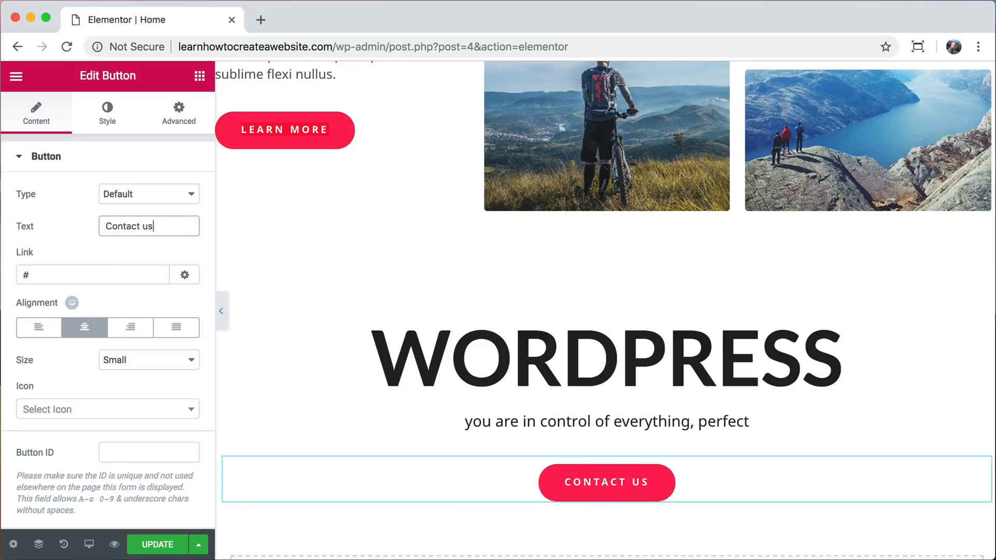
pyautogui.press('Tab')
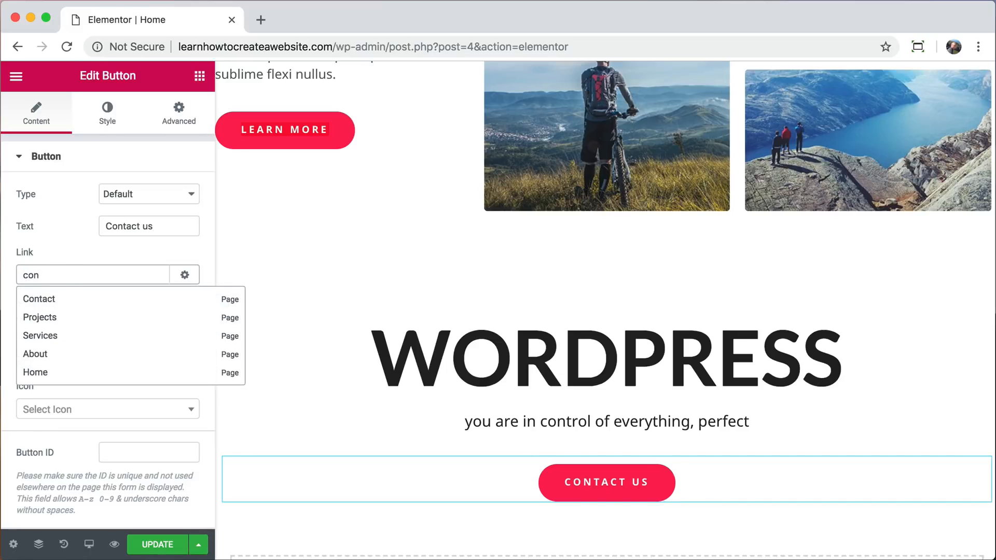
pyautogui.click(54, 300)
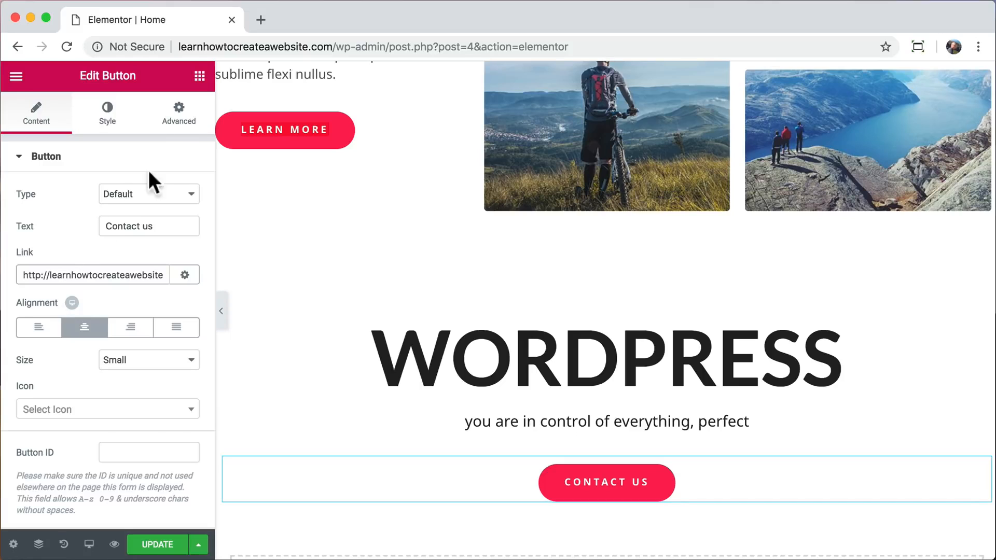
# Set the Contact us button's top padding to 25 px.
pyautogui.click(174, 129)
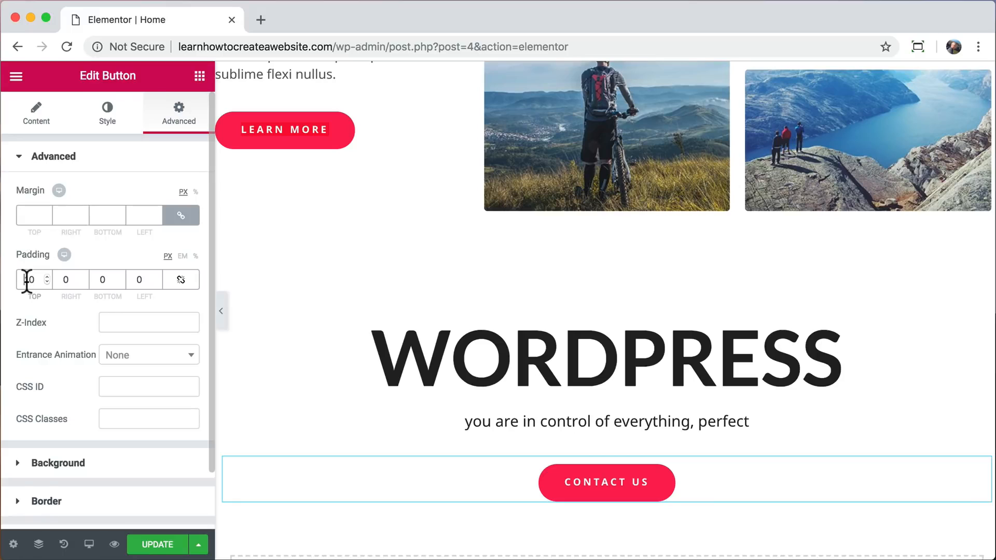
pyautogui.write('25')
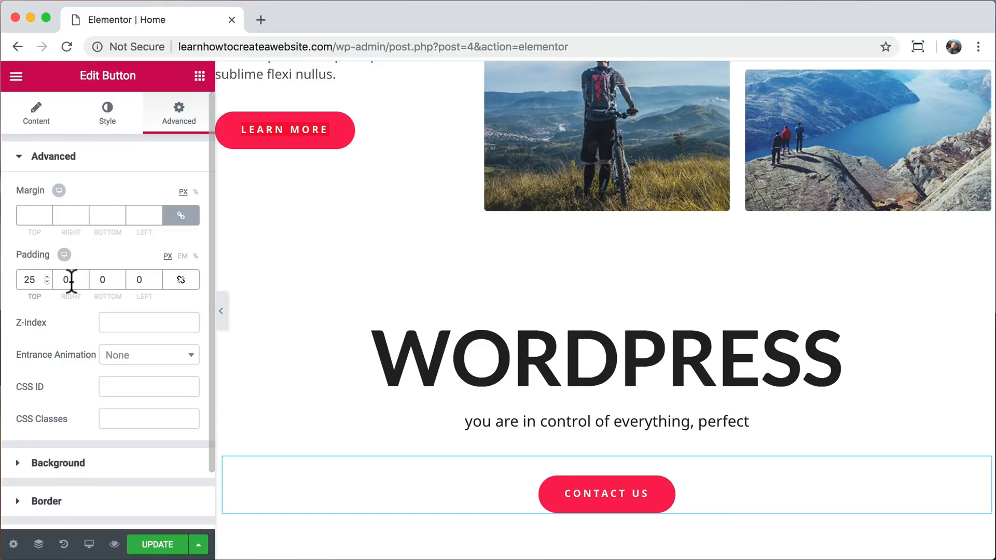
# Give the WORDPRESS section a classic background with the blue color #4371e8.
pyautogui.click(608, 306)
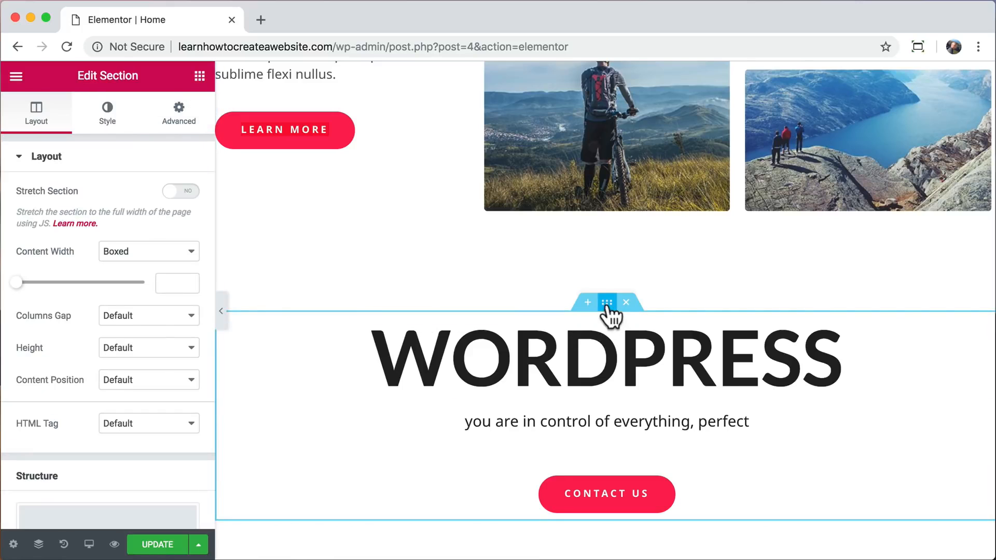
pyautogui.click(109, 117)
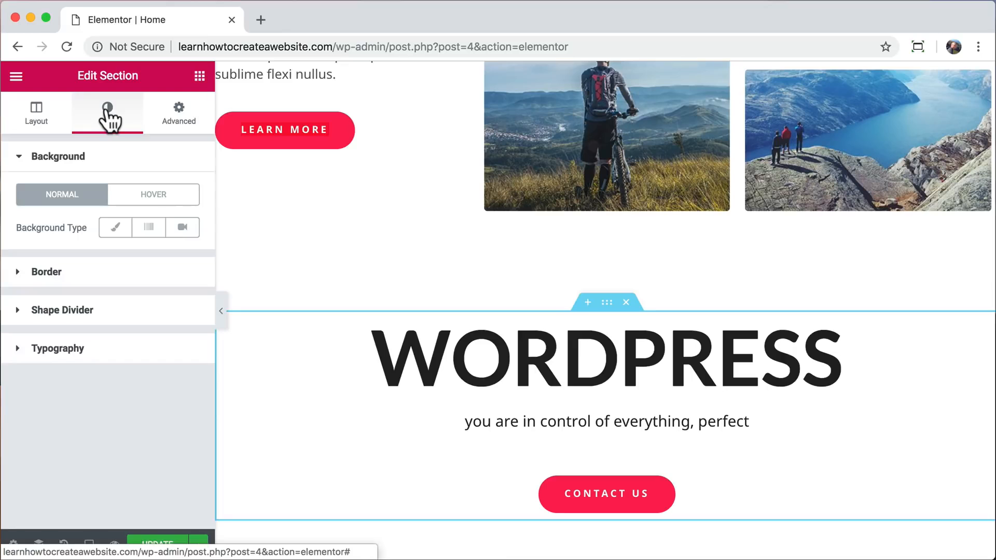
pyautogui.click(115, 232)
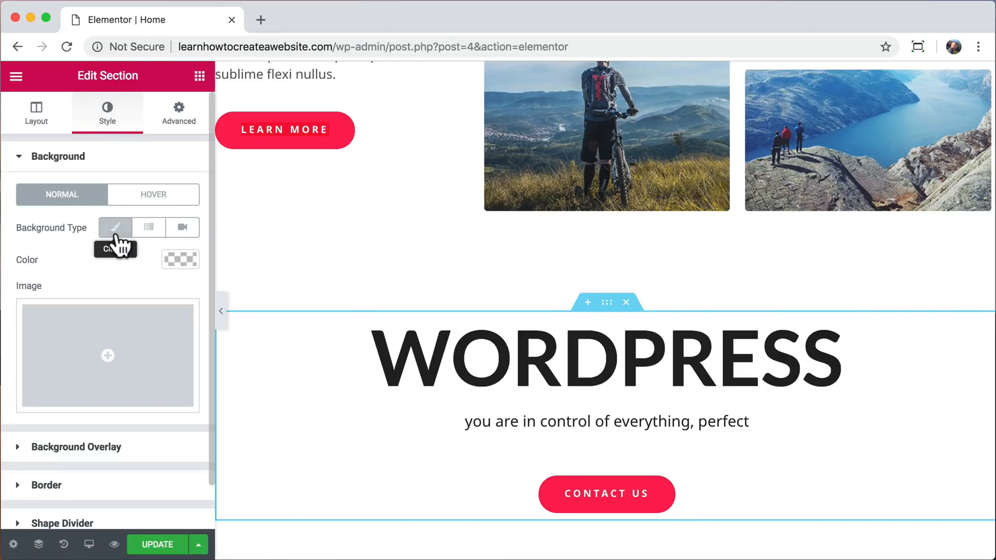
pyautogui.click(181, 260)
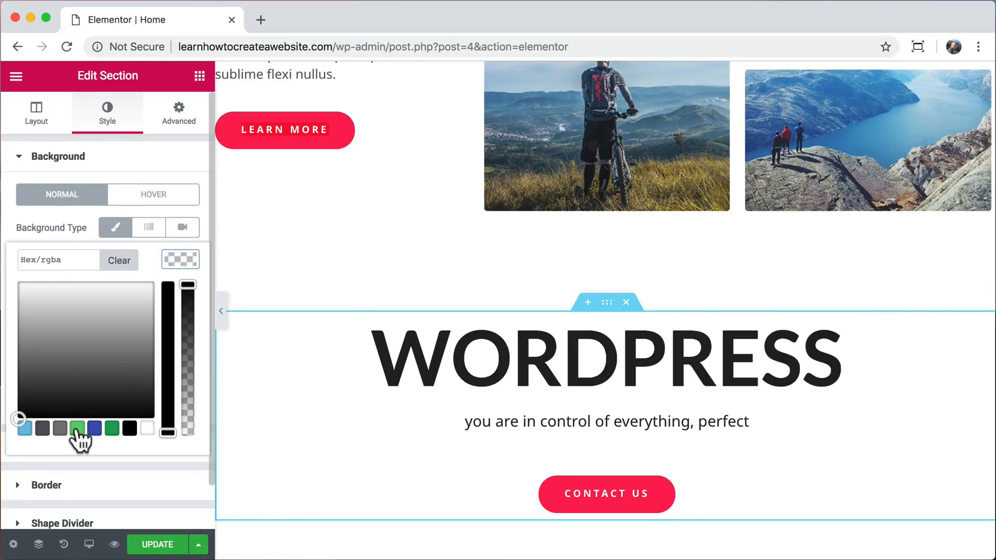
pyautogui.click(77, 430)
pyautogui.moveTo(67, 310); pyautogui.dragTo(104, 294)
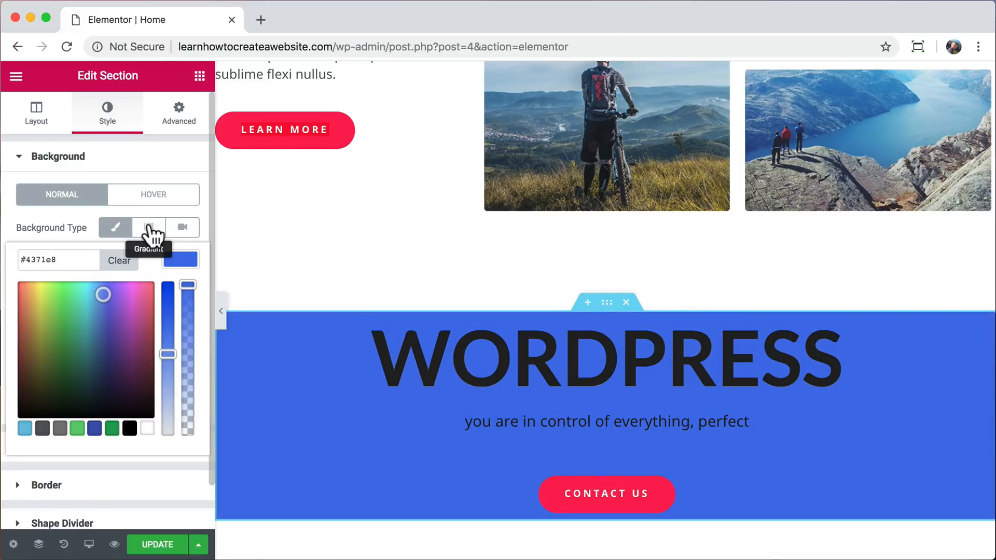
# Try a linear gradient background on the WORDPRESS section with a turquoise second color and an angle of 130.
pyautogui.click(149, 228)
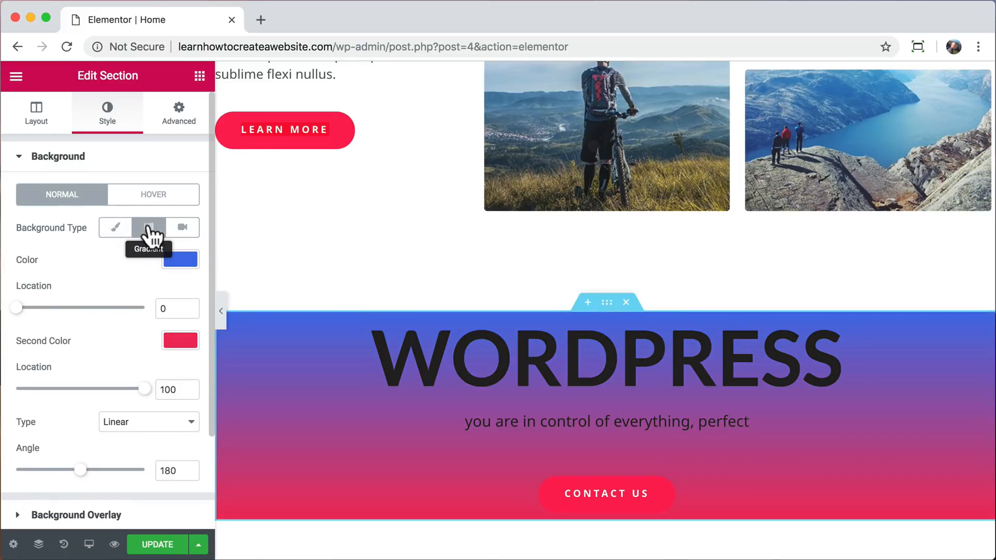
pyautogui.click(176, 343)
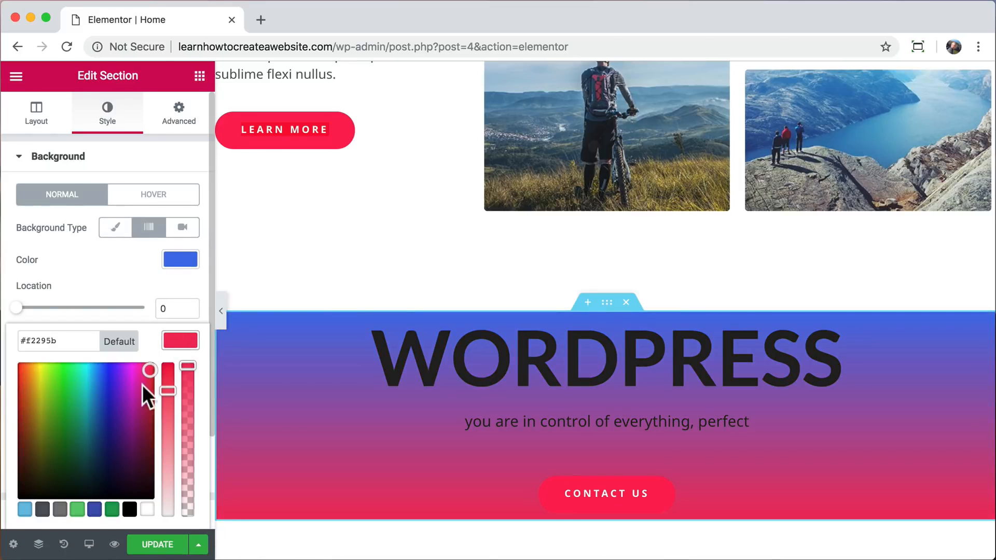
pyautogui.moveTo(142, 386); pyautogui.dragTo(90, 384)
pyautogui.click(124, 275)
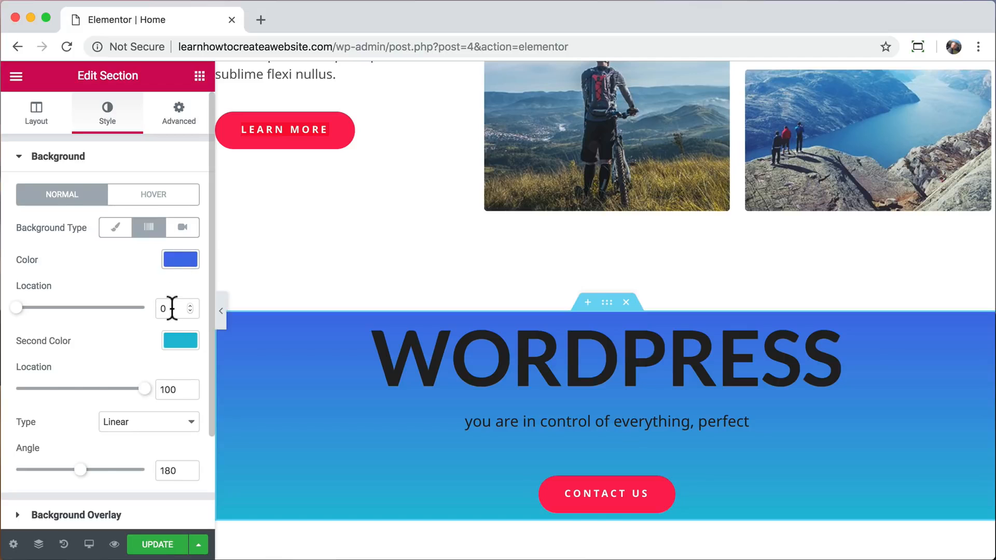
pyautogui.scroll(-1, 141, 353)
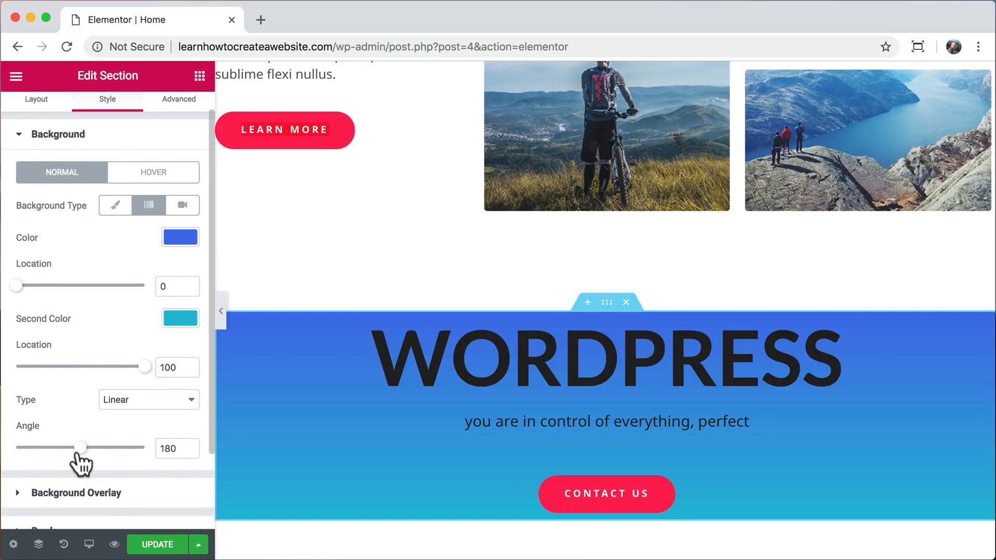
pyautogui.moveTo(79, 450); pyautogui.dragTo(54, 450)
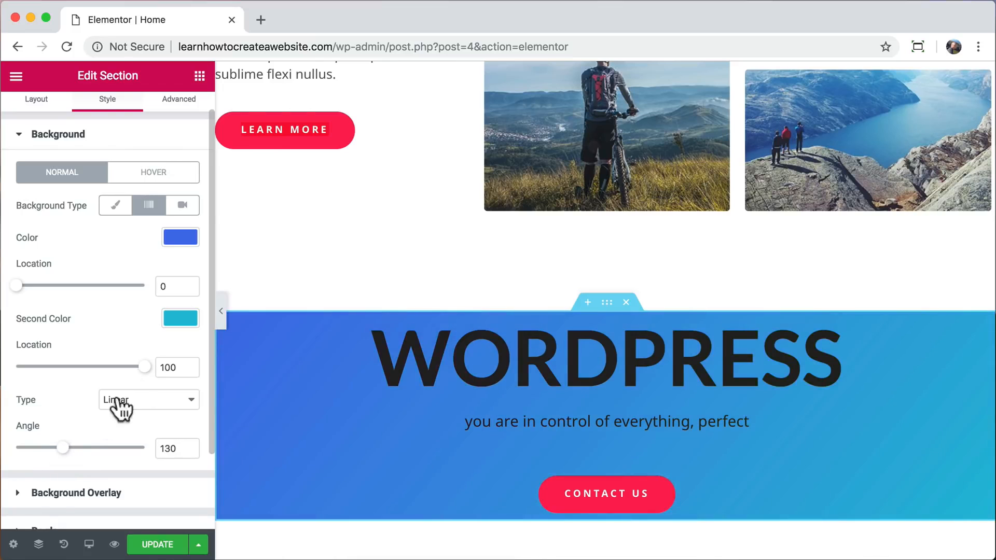
pyautogui.moveTo(141, 369)
pyautogui.mouseDown()
pyautogui.moveTo(5, 374)
pyautogui.moveTo(146, 371)
pyautogui.mouseUp()
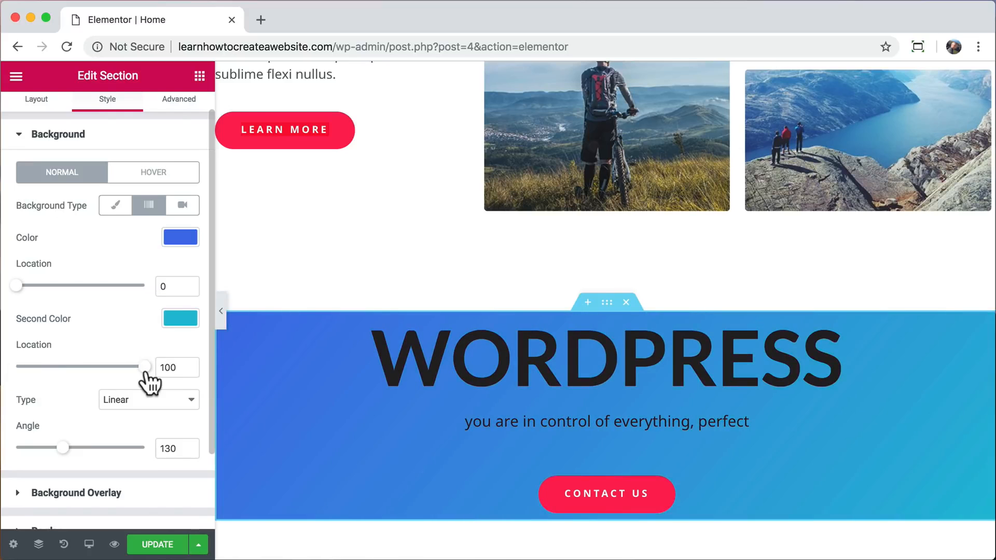
# Open pexels.com in a new browser tab and search for "desert" photos.
pyautogui.click(260, 20)
pyautogui.write('pexels.co')
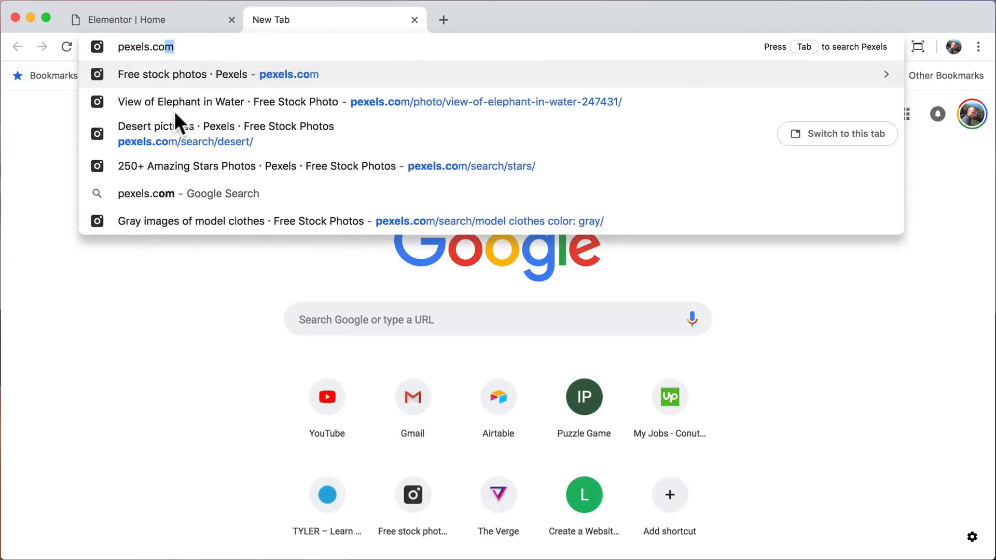
pyautogui.press('Return')
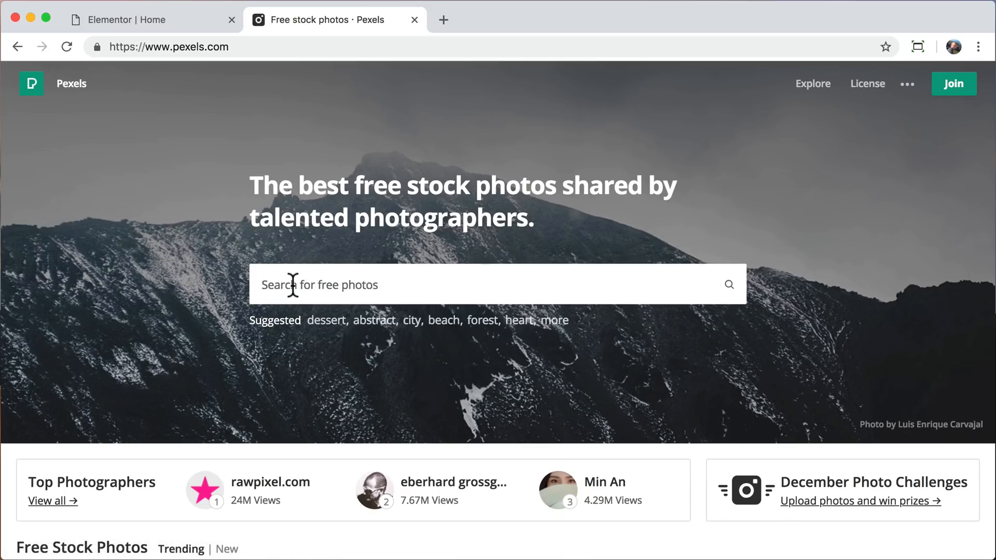
pyautogui.write('desert')
pyautogui.press('Return')
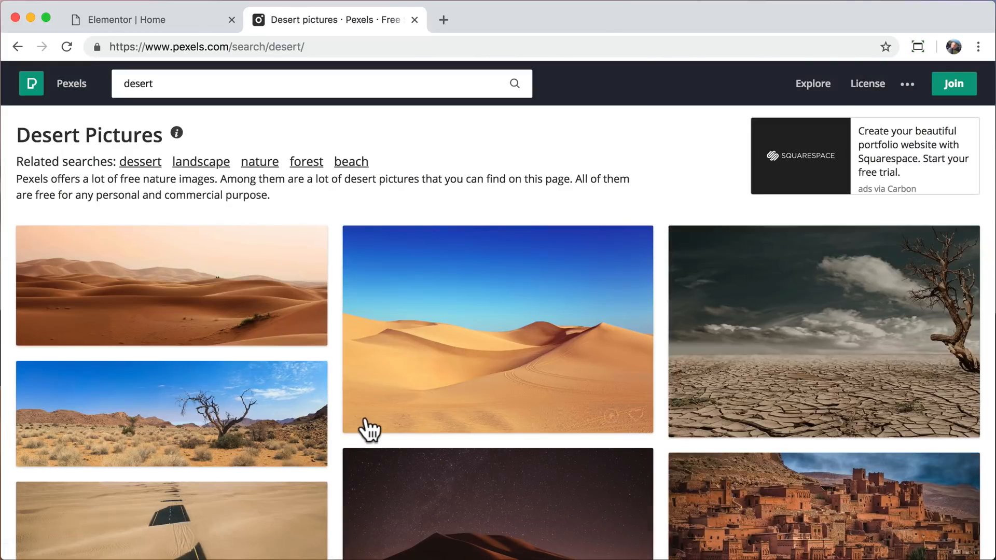
# Download the night-time desert dune photo in Large size (1920 x 1106) and close the Pexels tab.
pyautogui.scroll(-3, 370, 429)
pyautogui.click(504, 376)
pyautogui.click(931, 232)
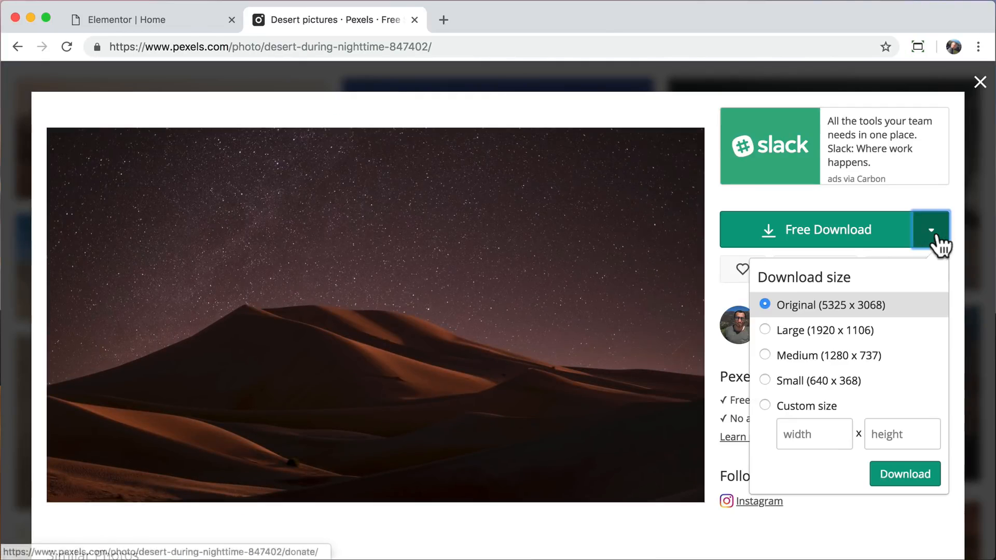
pyautogui.click(840, 332)
pyautogui.click(895, 480)
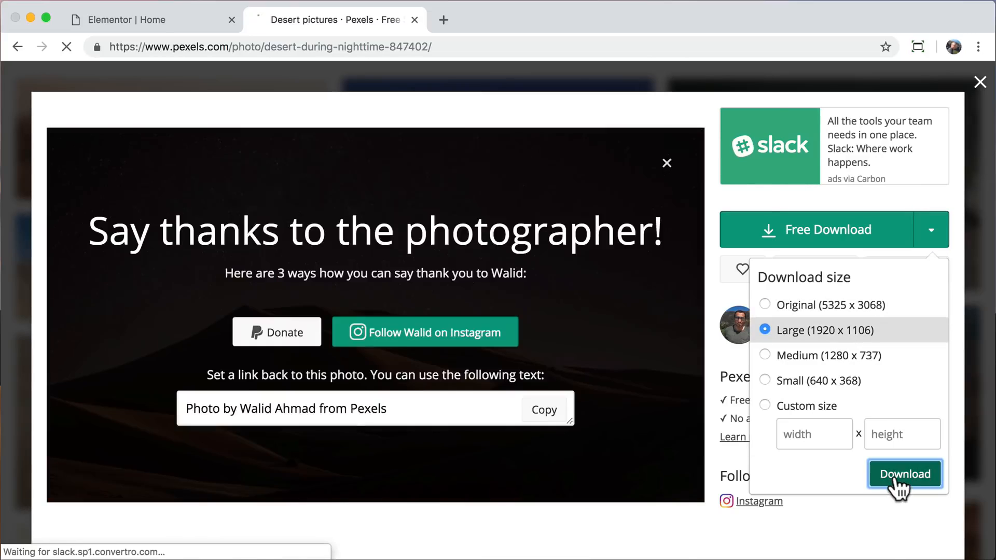
pyautogui.click(689, 433)
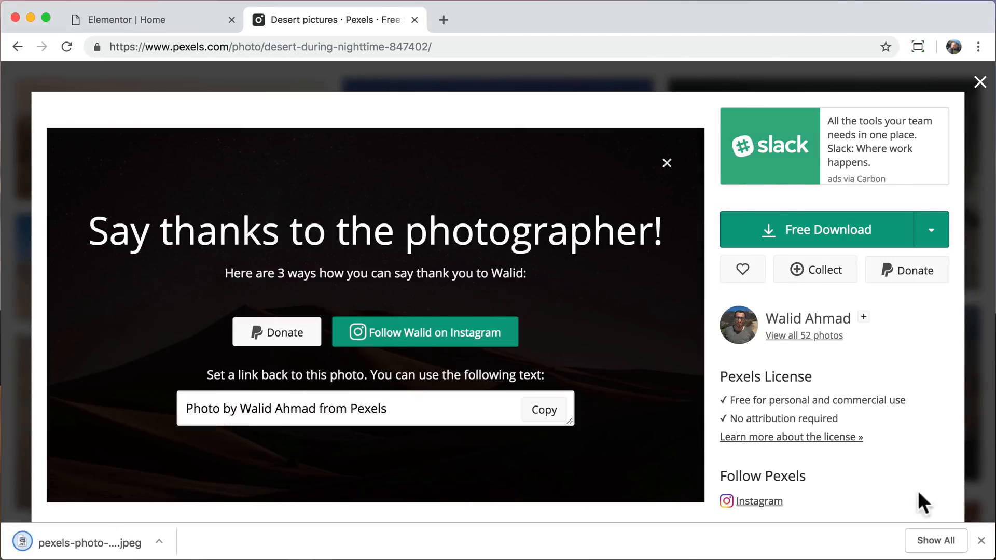
pyautogui.click(980, 540)
pyautogui.click(979, 84)
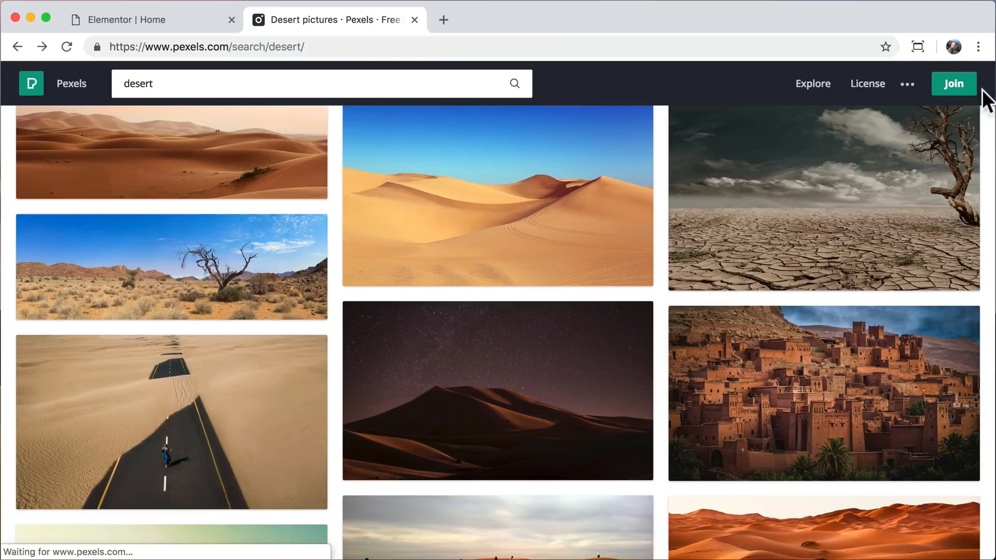
pyautogui.click(415, 19)
# Switch the WORDPRESS section's background back to classic and upload and insert pexels-photo-847402.jpeg as its image.
pyautogui.scroll(1, 118, 262)
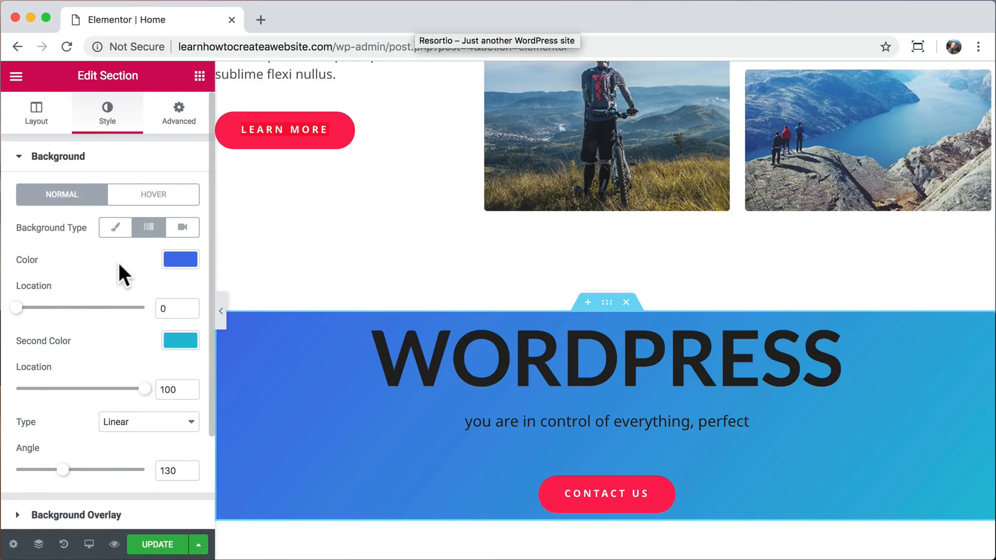
pyautogui.click(115, 228)
pyautogui.click(146, 356)
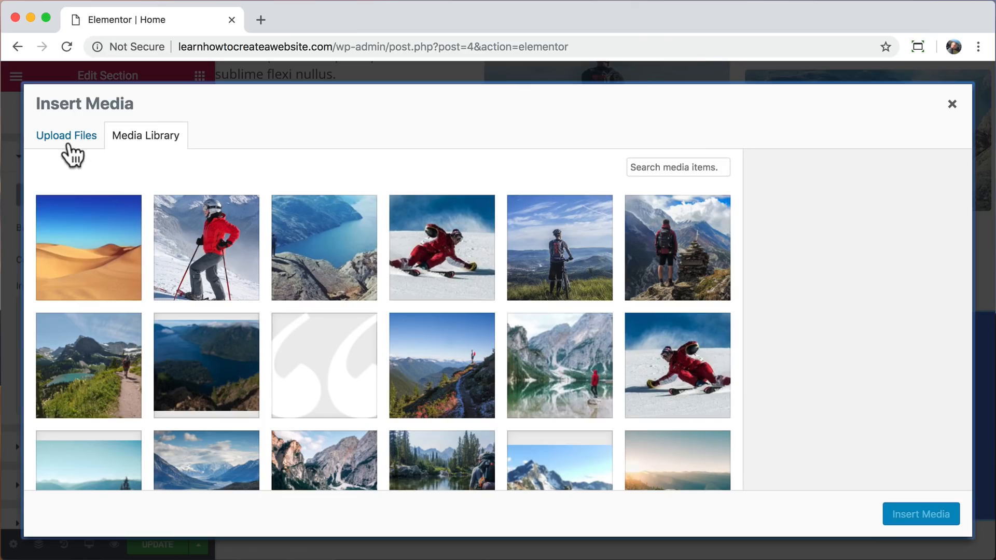
pyautogui.click(66, 141)
pyautogui.click(466, 332)
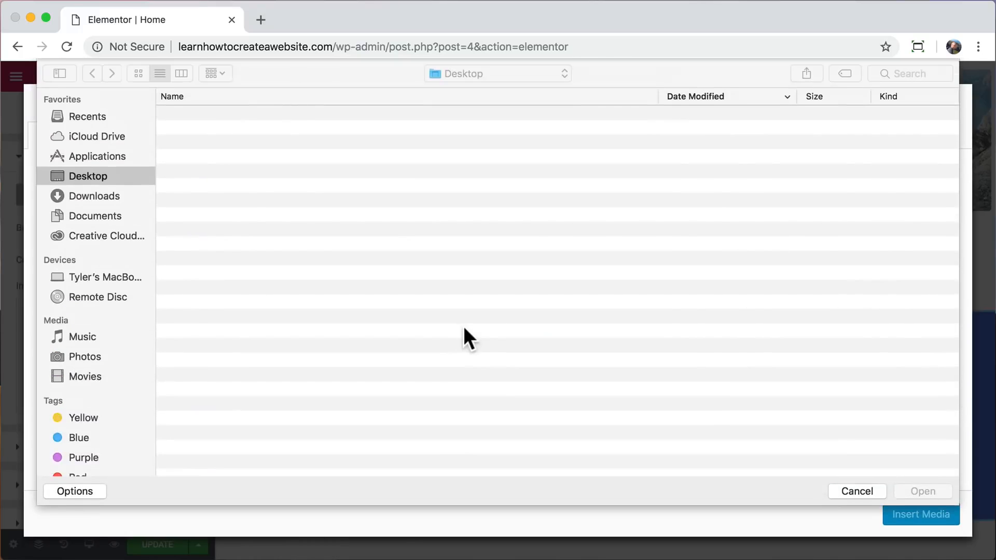
pyautogui.click(307, 114)
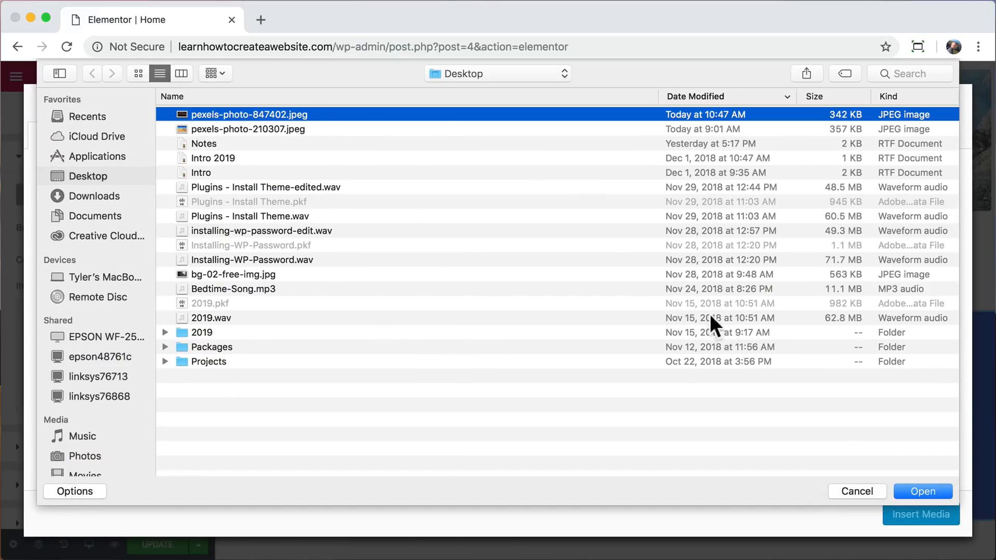
pyautogui.click(927, 493)
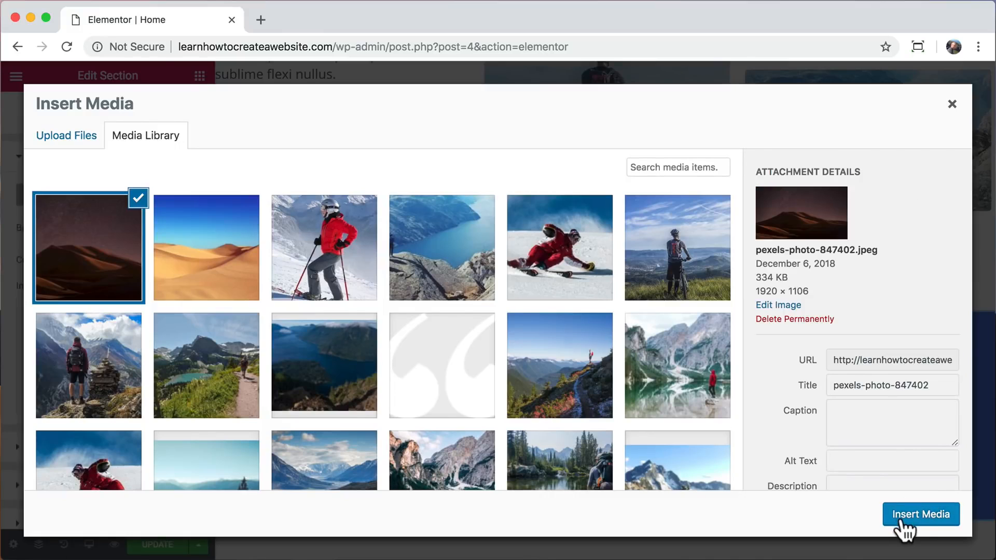
pyautogui.click(901, 518)
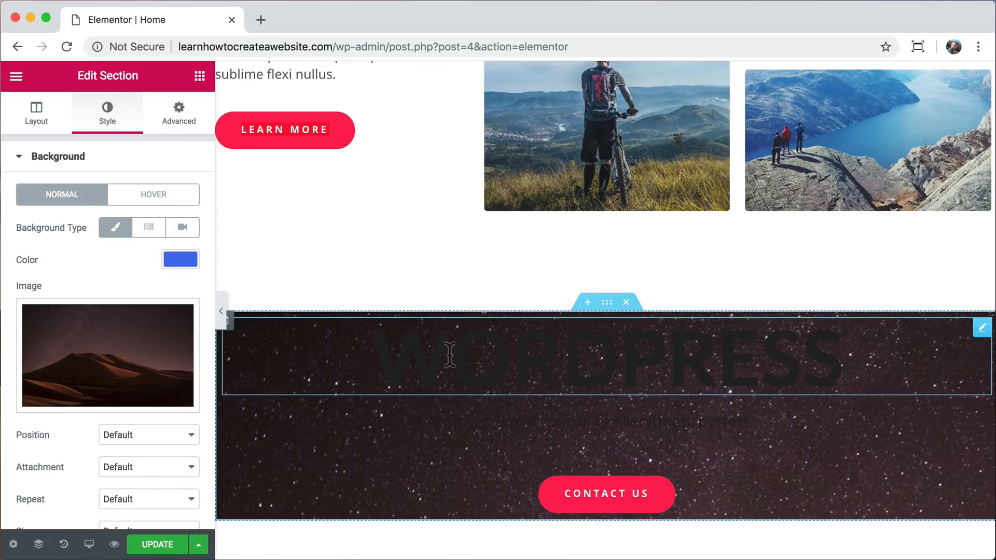
# Set the size of the WORDPRESS section's background image to Cover.
pyautogui.scroll(-3, 192, 344)
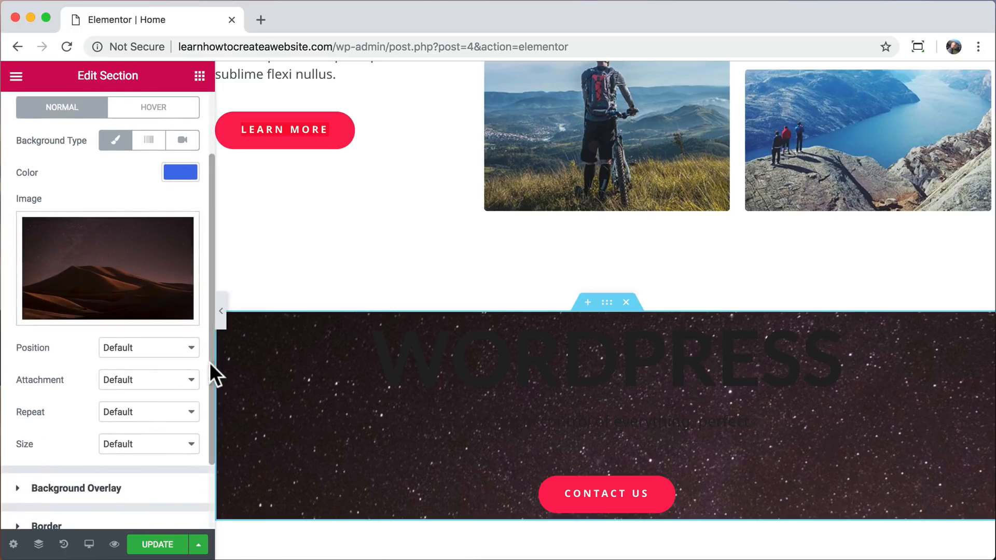
pyautogui.click(189, 446)
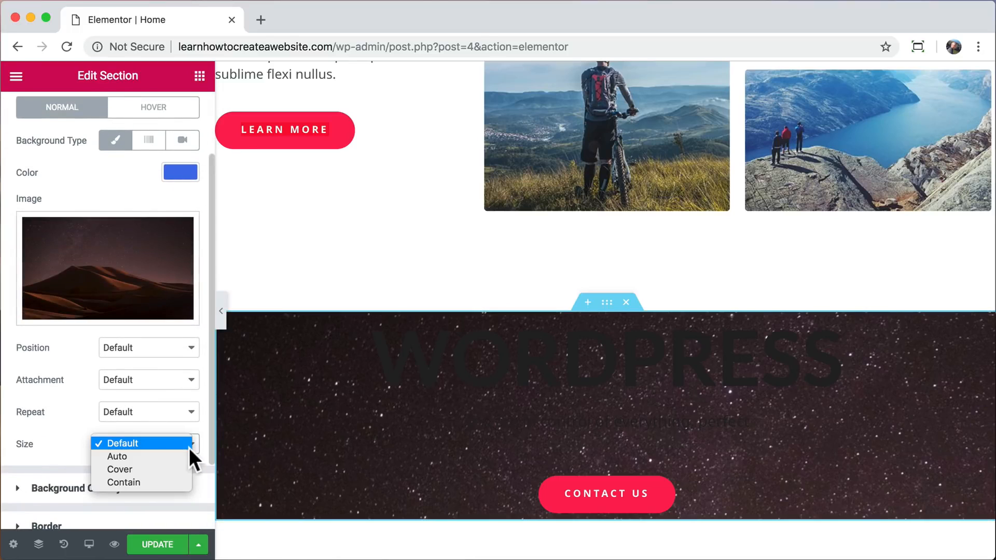
pyautogui.click(159, 469)
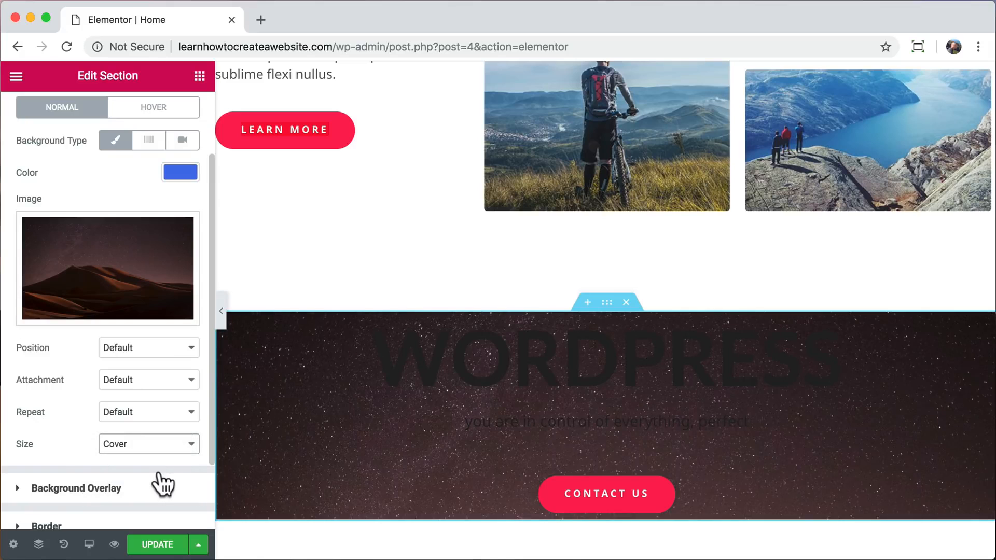
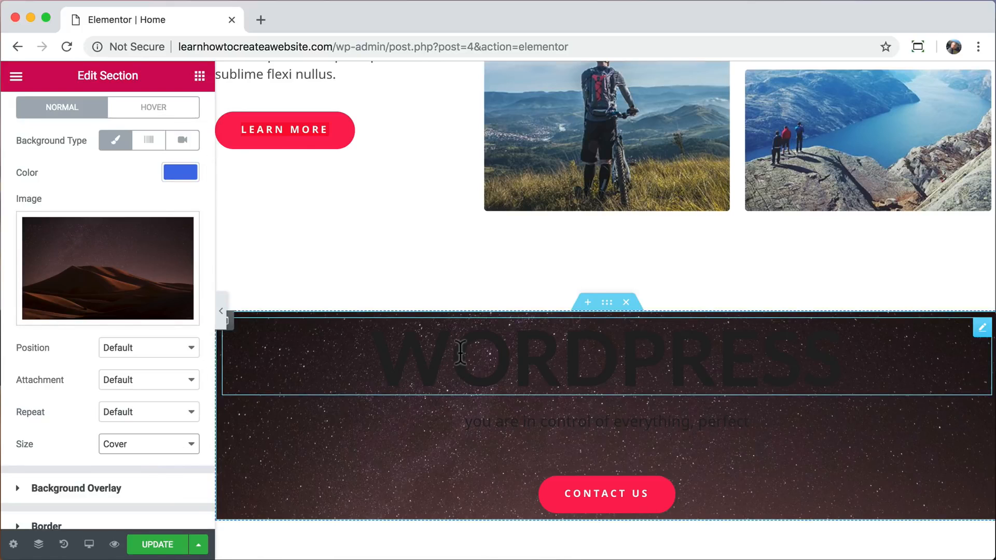
# Set the text color of the WORDPRESS heading in the night desert section to white (#ffffff).
pyautogui.click(460, 353)
pyautogui.click(107, 115)
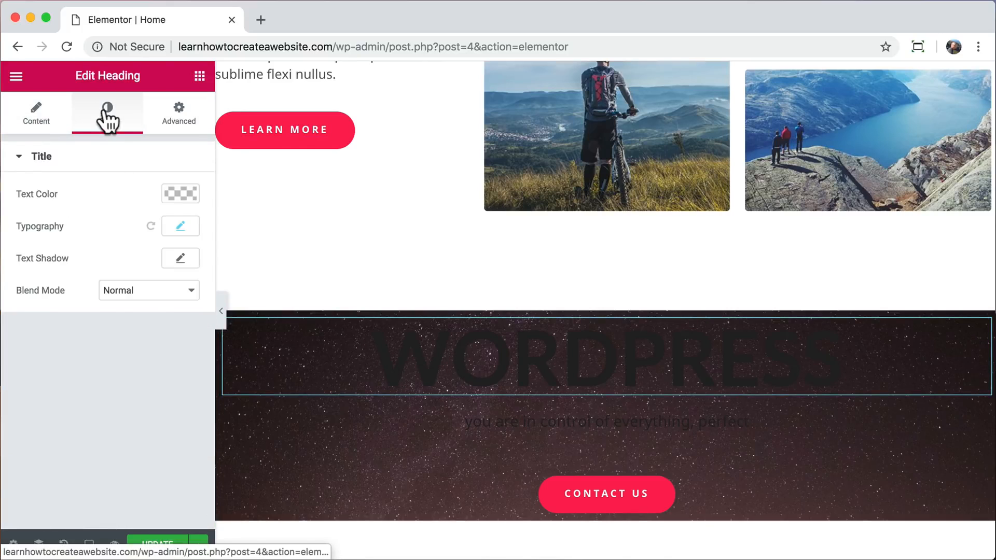
pyautogui.click(165, 191)
pyautogui.moveTo(101, 251); pyautogui.dragTo(19, 217)
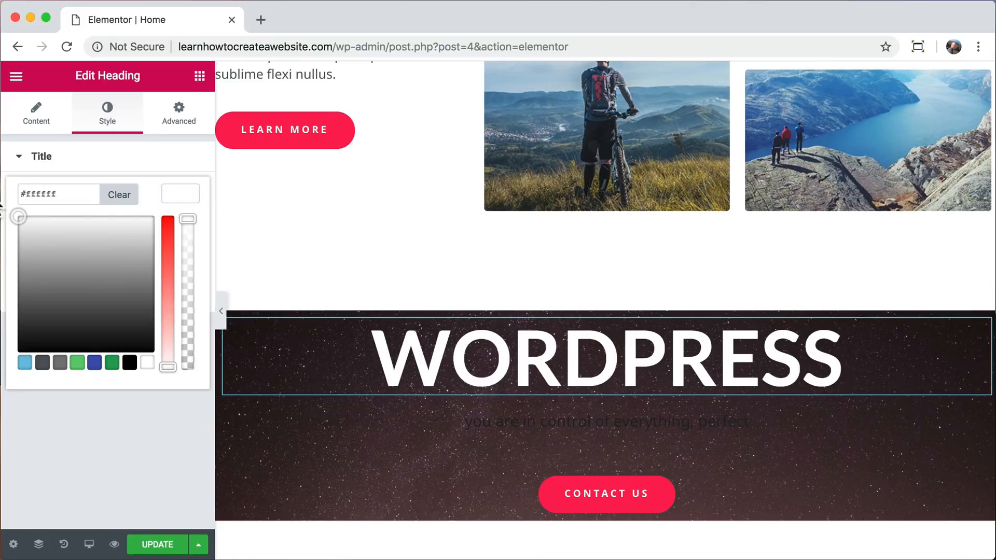
# Set the text color of "you are in control of everything, perfect" to white (#ffffff).
pyautogui.click(520, 418)
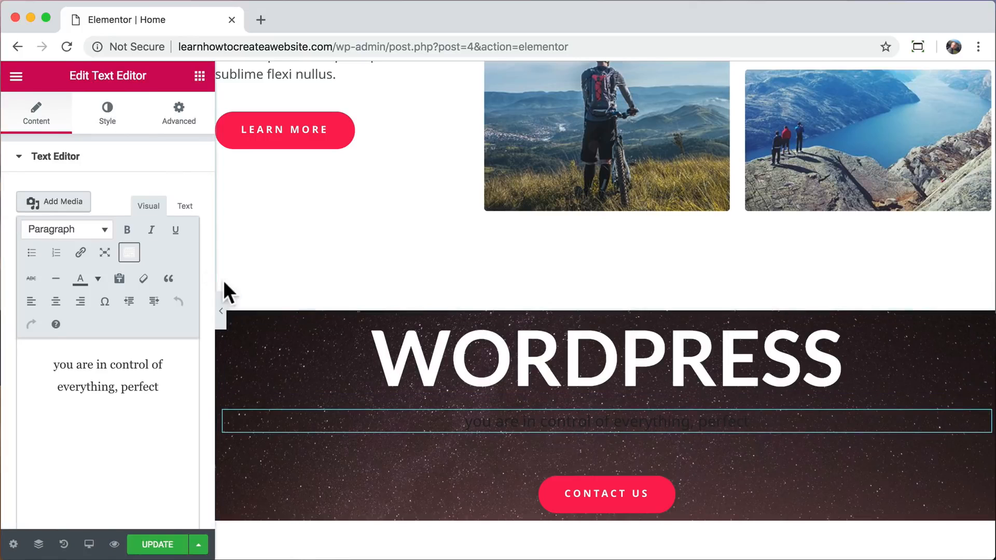
pyautogui.click(106, 120)
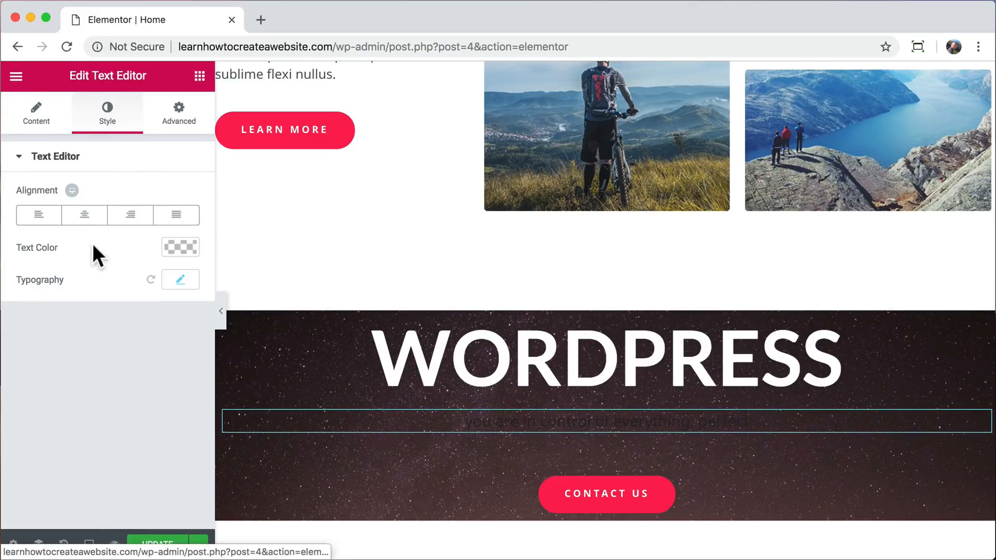
pyautogui.click(176, 247)
pyautogui.moveTo(110, 316); pyautogui.dragTo(1, 267)
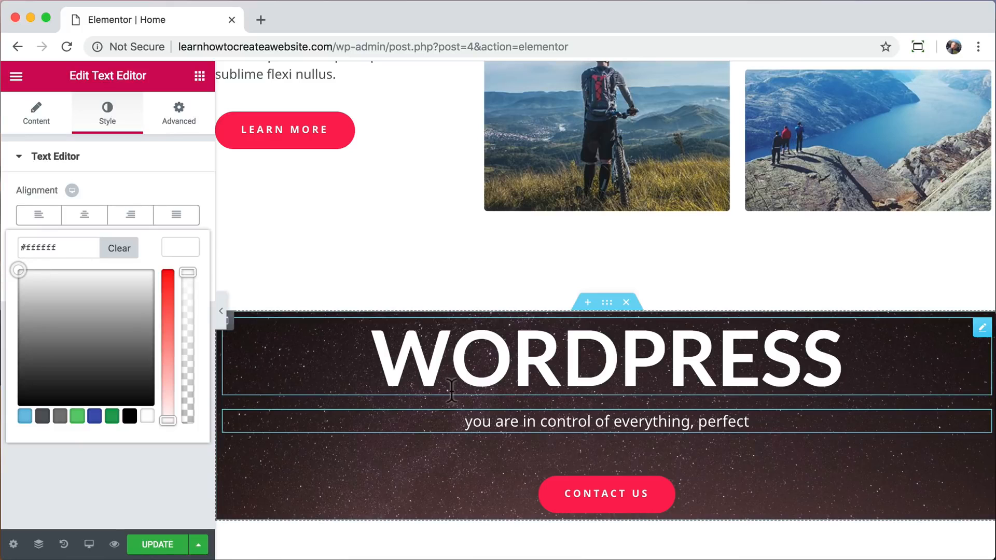
# Unlink the night desert section's padding, set it to 160 px top and bottom with 0 on the sides, and update the page.
pyautogui.click(606, 305)
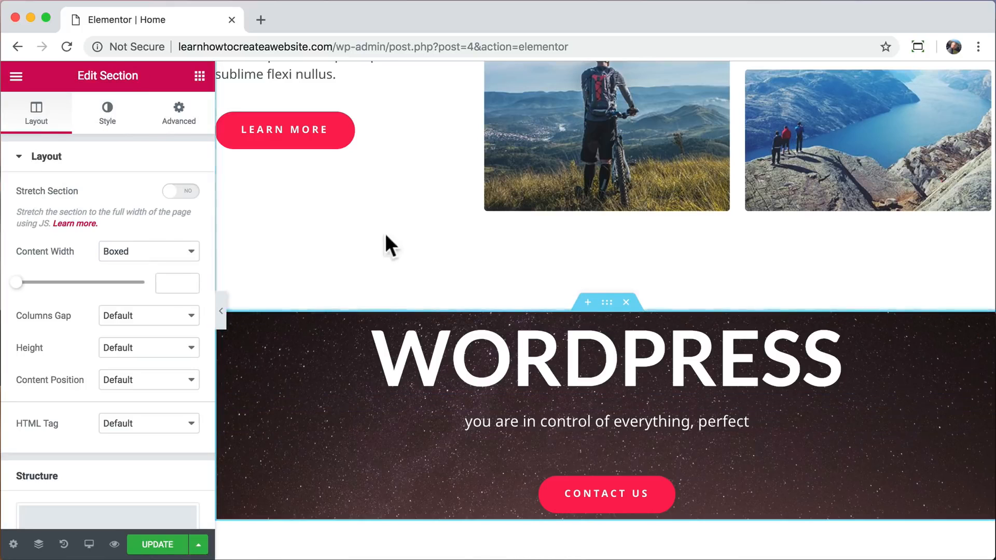
pyautogui.click(172, 124)
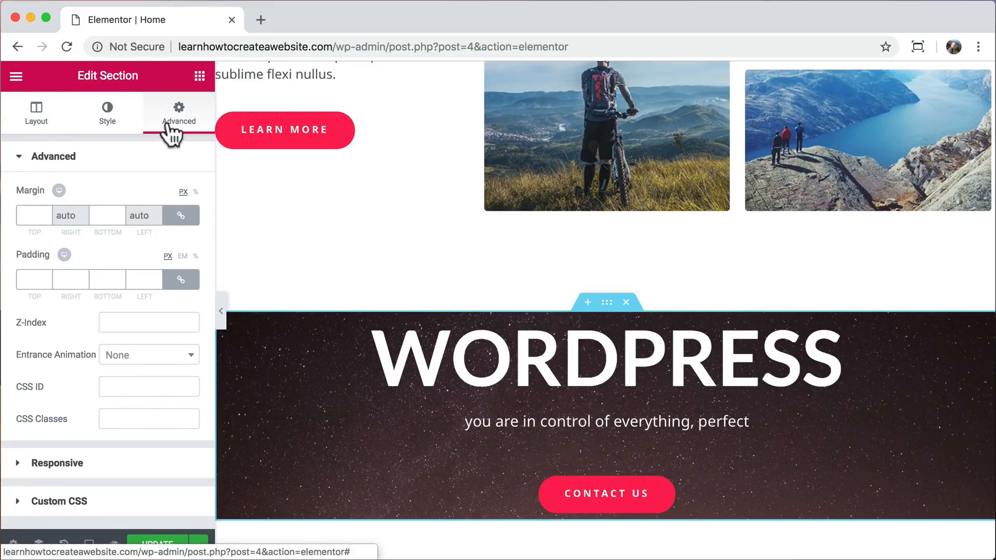
pyautogui.click(180, 283)
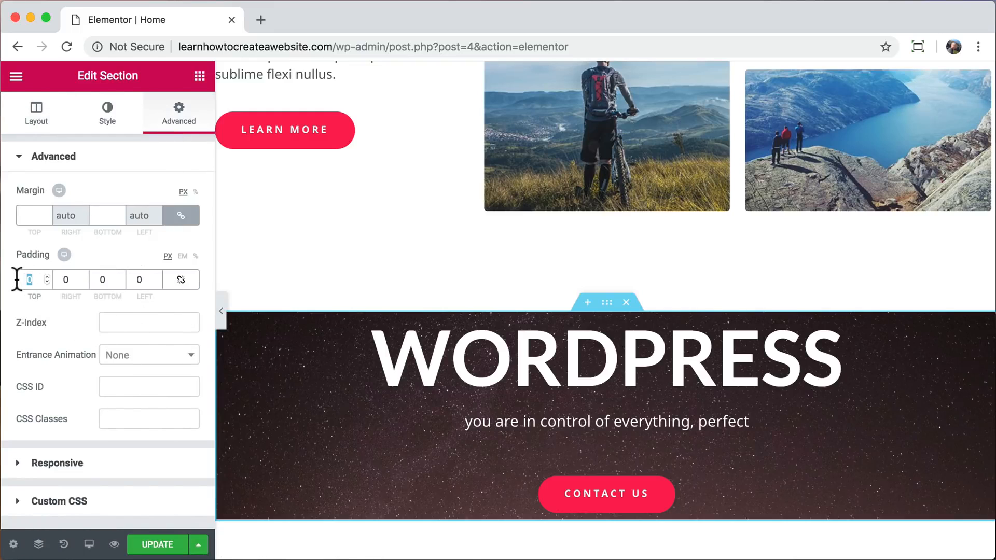
pyautogui.write('160')
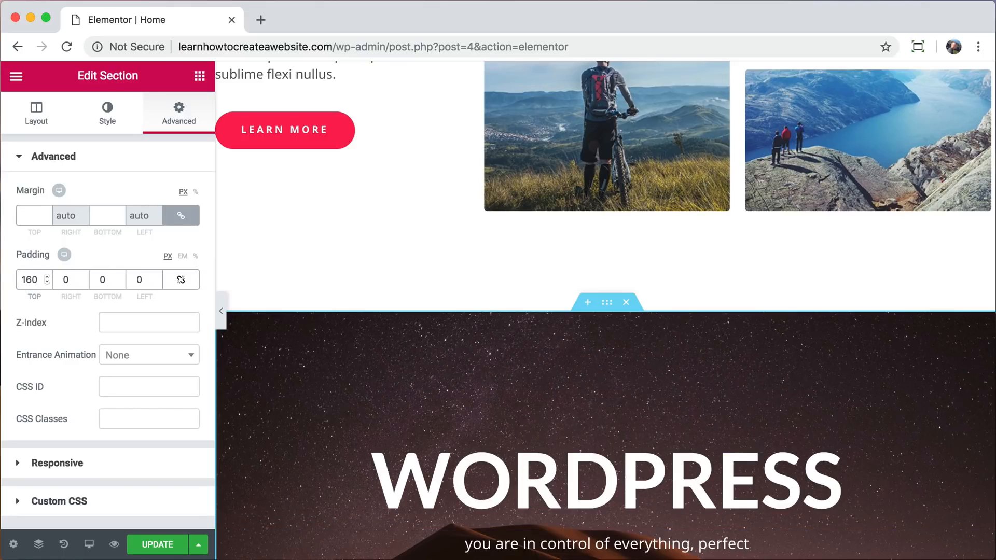
pyautogui.press('Tab')
pyautogui.press('Tab')
pyautogui.write('160')
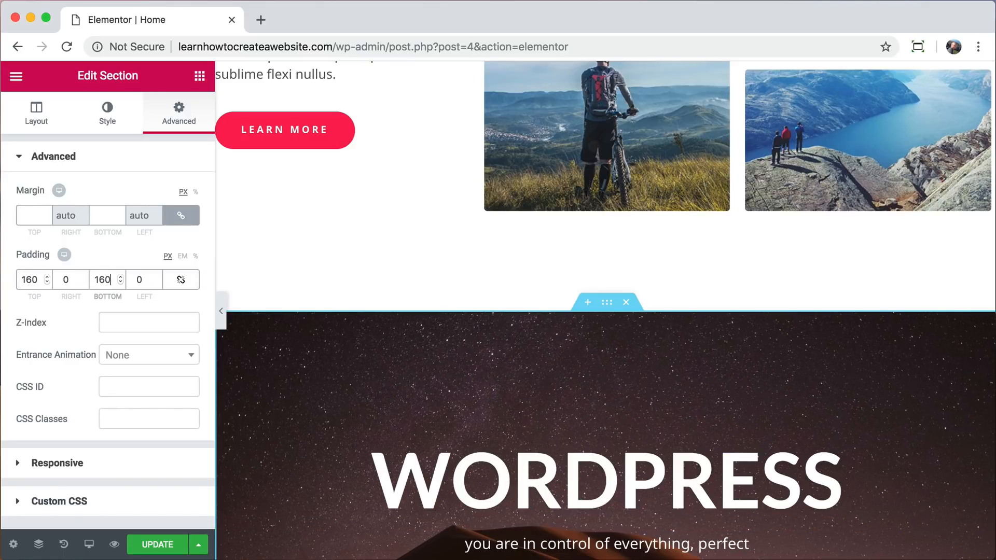
pyautogui.scroll(-4, 365, 318)
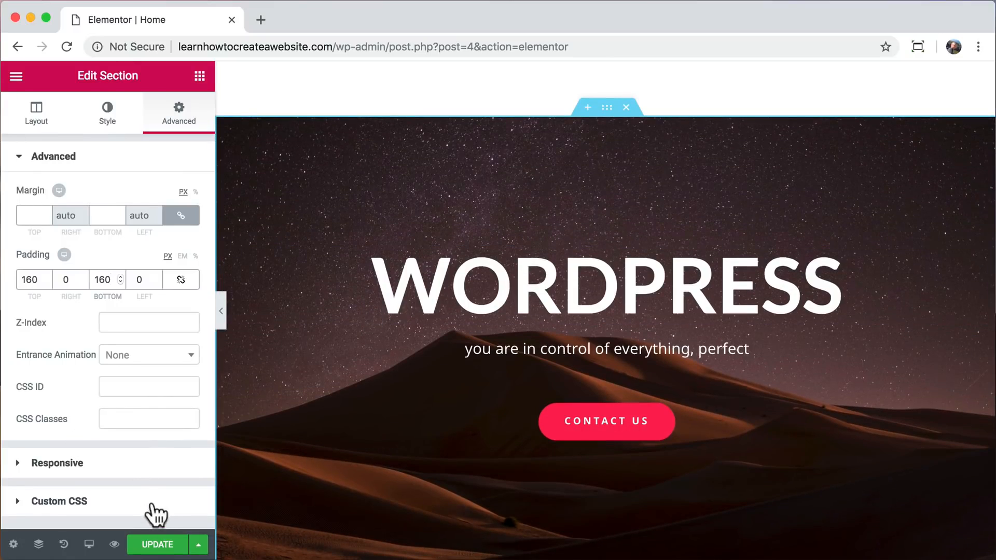
pyautogui.click(157, 544)
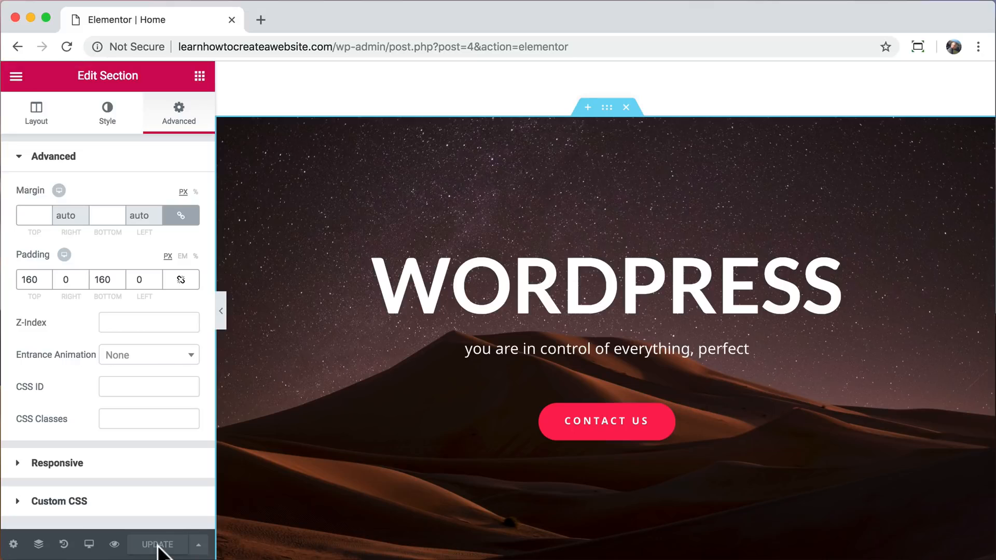
# Preview the page in a new browser tab and load learnhowtocreateawebsite.com without the preview parameter.
pyautogui.click(114, 544)
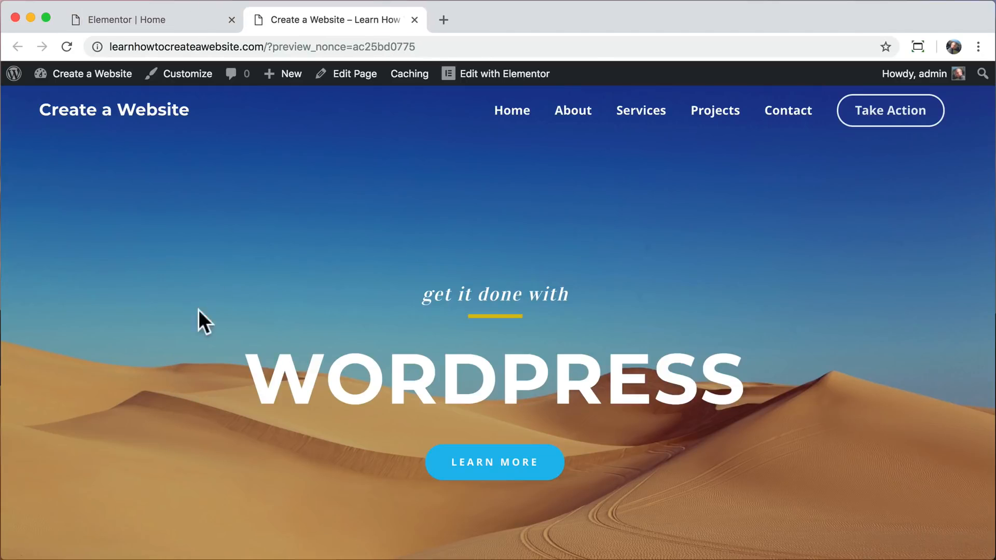
pyautogui.moveTo(271, 46); pyautogui.dragTo(433, 49)
pyautogui.press('BackSpace')
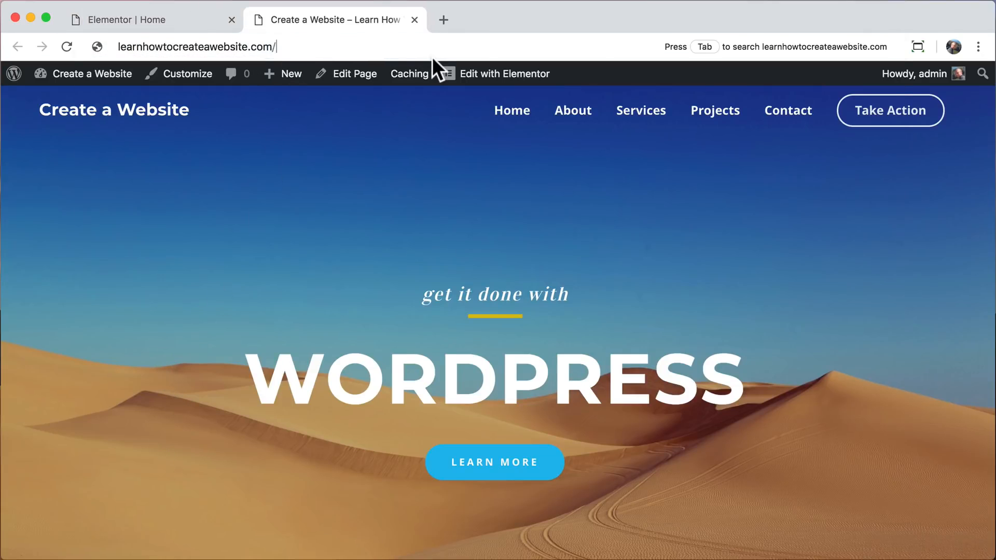
pyautogui.press('Return')
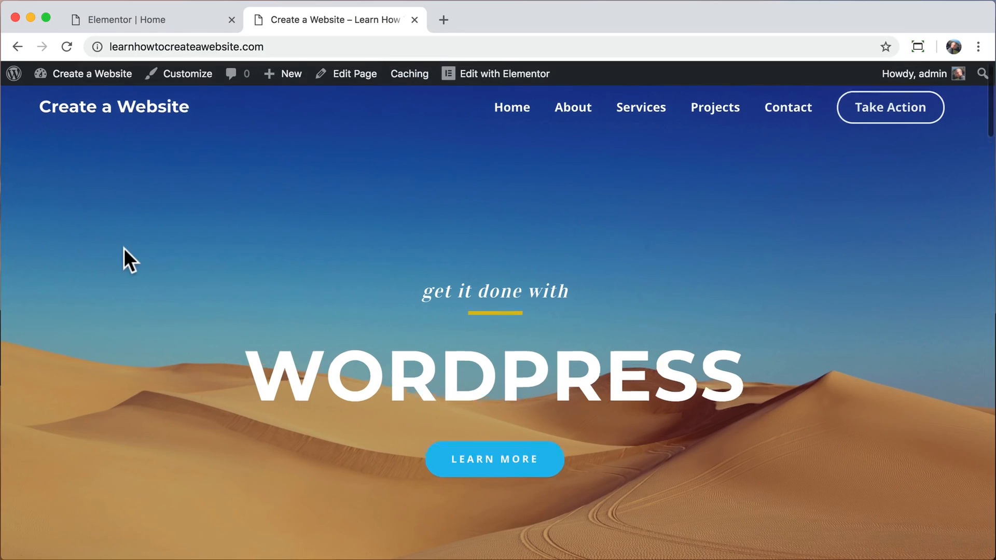
# Review the live home page from the hero down to the night desert section and back, then close its tab.
pyautogui.scroll(-3, 123, 248)
pyautogui.scroll(-20, 123, 248)
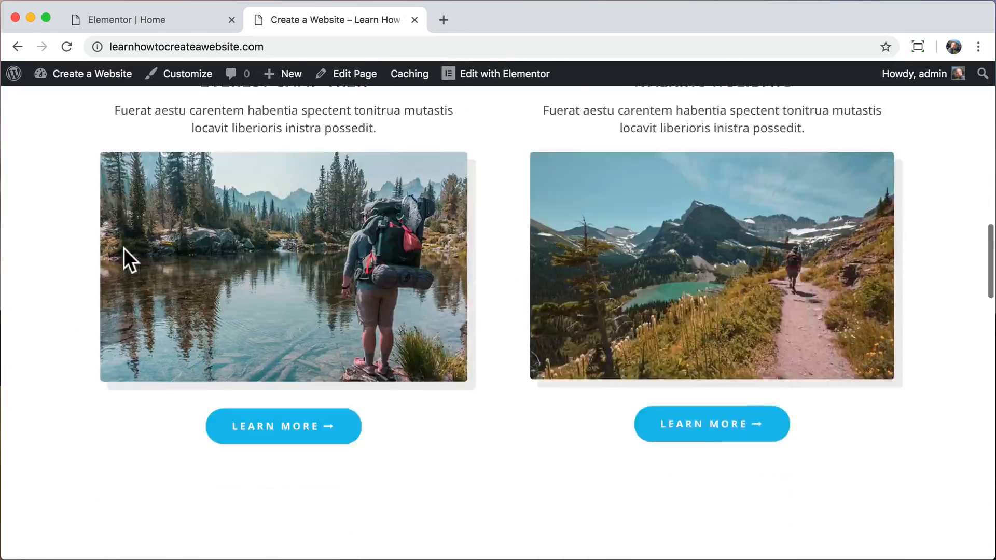
pyautogui.scroll(-3, 124, 248)
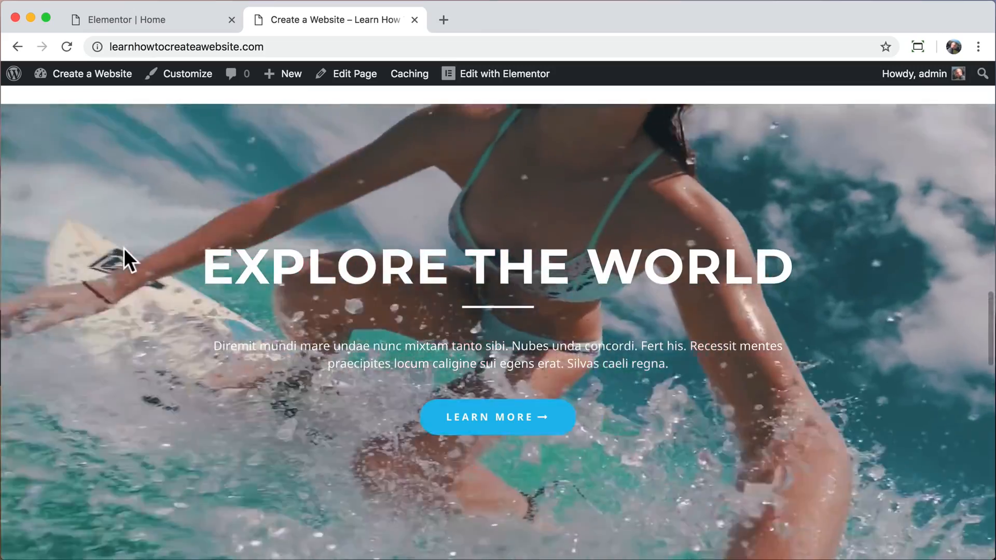
pyautogui.scroll(-1, 124, 248)
pyautogui.scroll(-8, 123, 247)
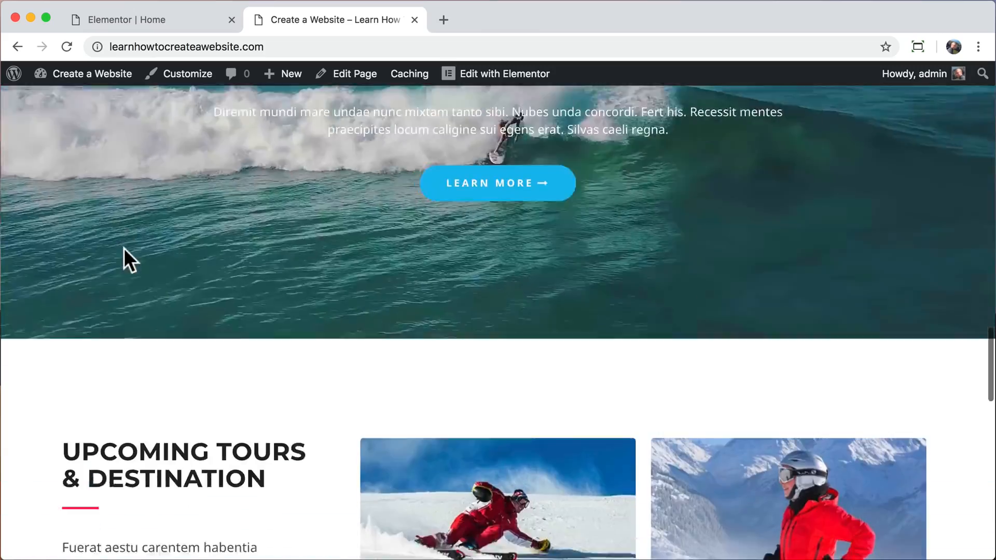
pyautogui.scroll(-15, 124, 250)
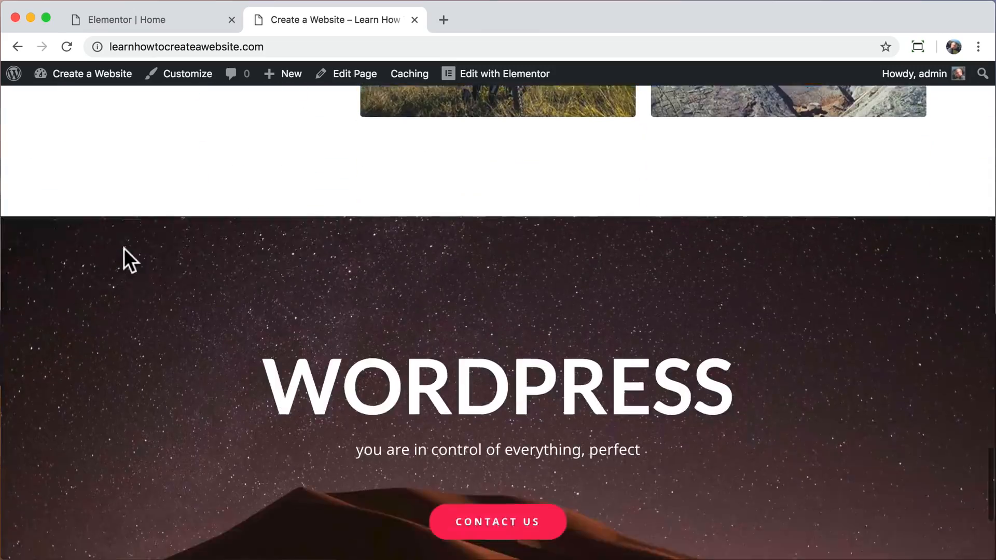
pyautogui.scroll(-2, 123, 247)
pyautogui.scroll(3, 123, 248)
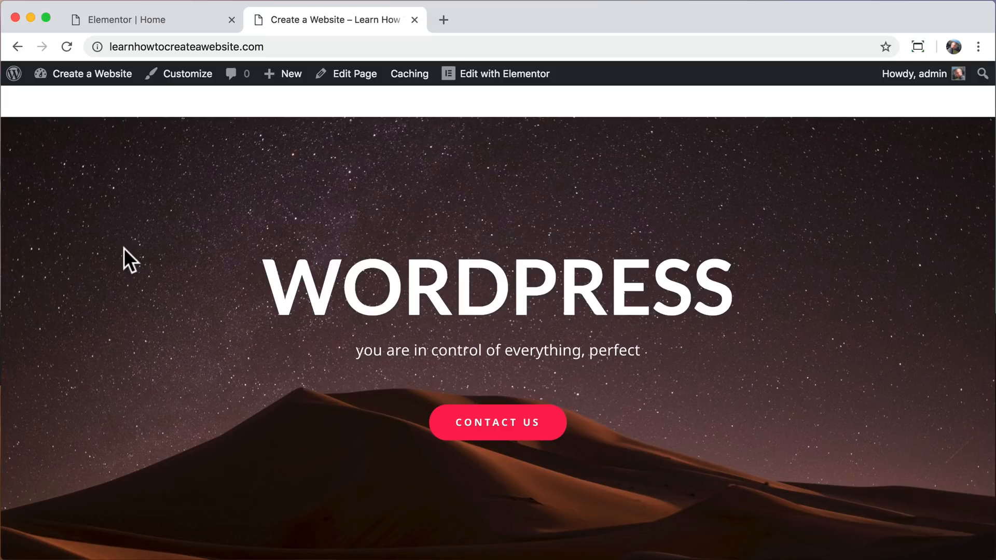
pyautogui.scroll(20, 123, 248)
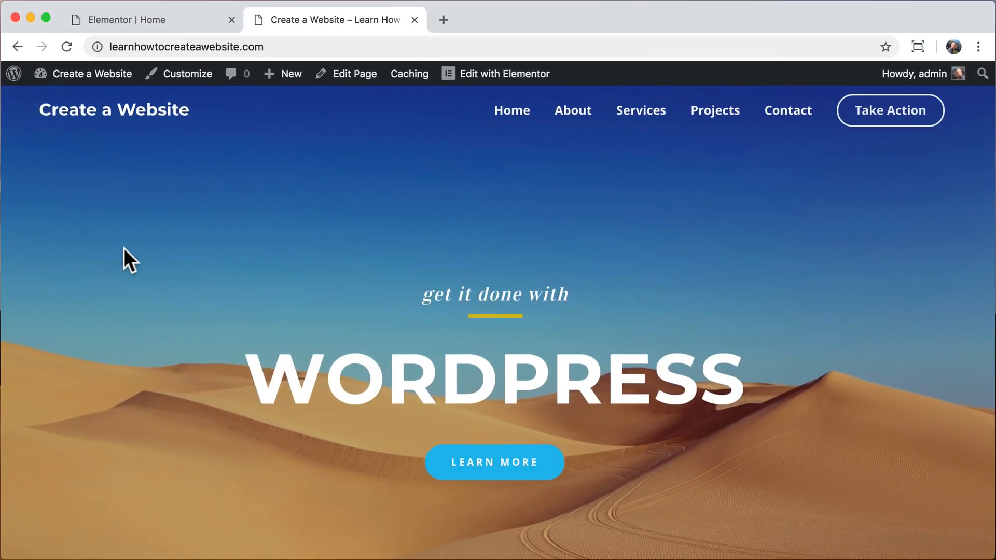
pyautogui.scroll(-1, 124, 248)
pyautogui.scroll(1, 123, 248)
pyautogui.click(414, 20)
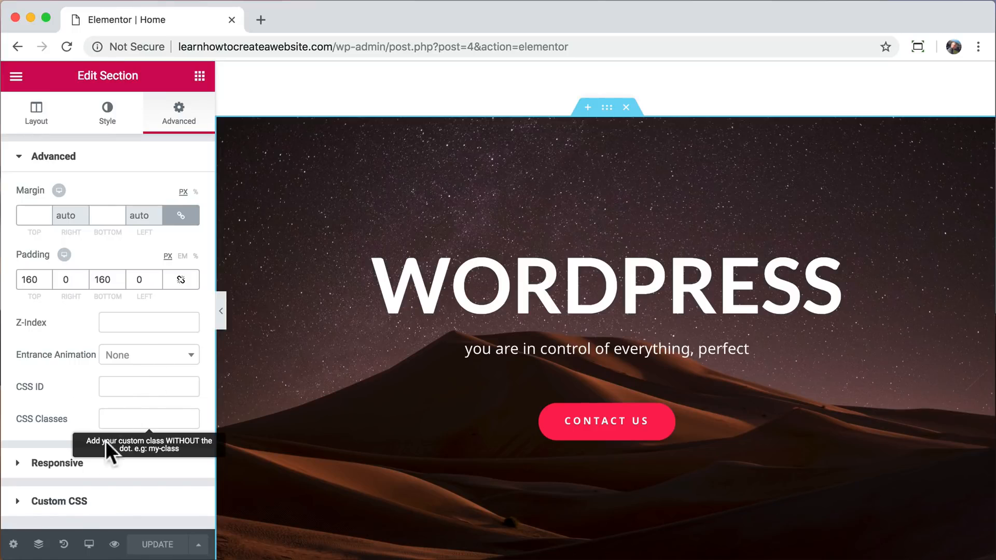
# Switch to the Mobile responsive preview and set the hero WORDPRESS heading's mobile font size to 44 px.
pyautogui.click(89, 545)
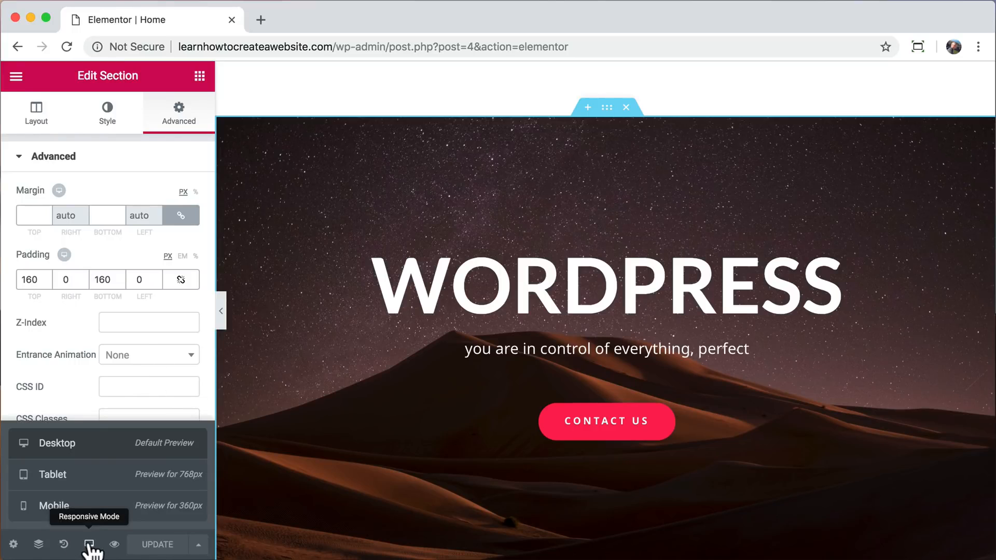
pyautogui.click(83, 507)
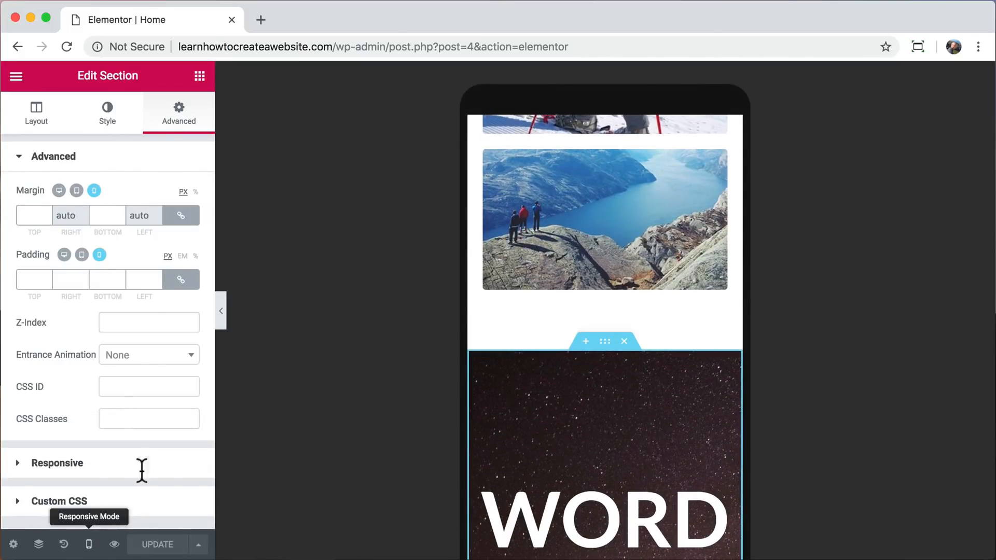
pyautogui.scroll(6, 574, 234)
pyautogui.scroll(15, 573, 234)
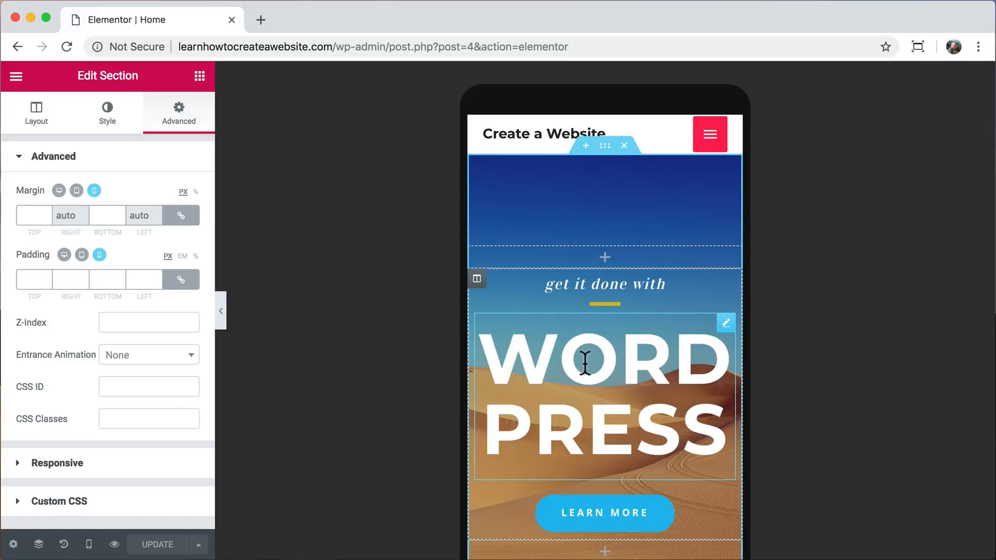
pyautogui.click(585, 362)
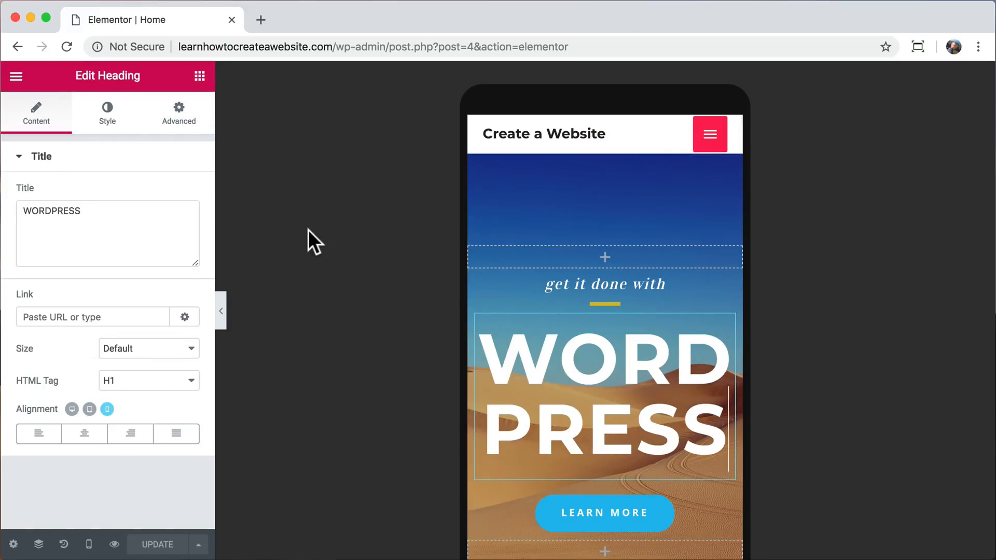
pyautogui.click(109, 123)
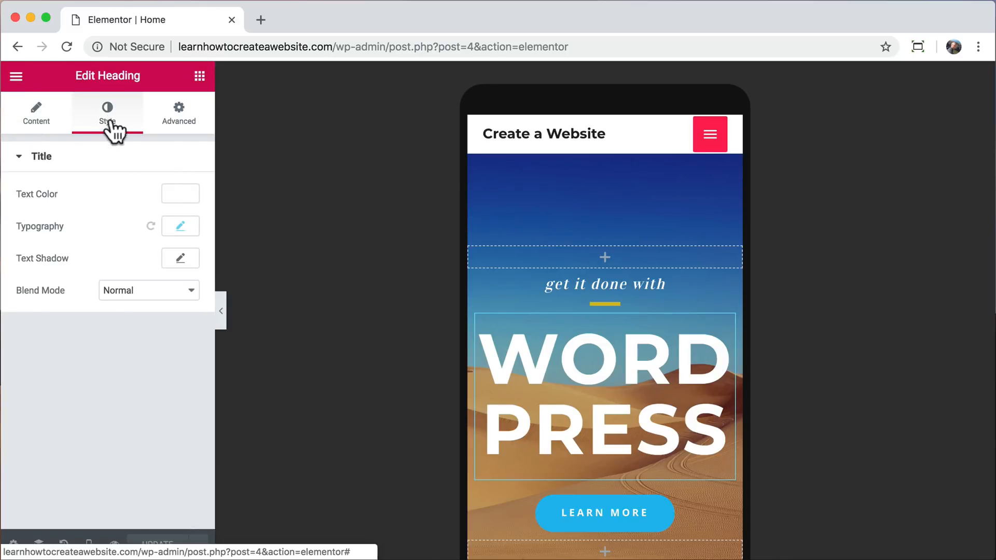
pyautogui.click(181, 229)
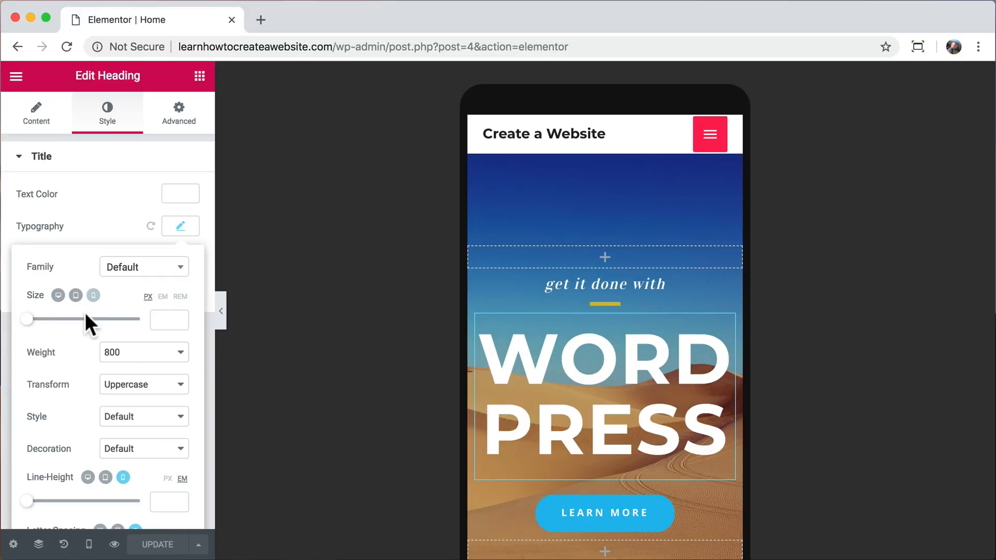
pyautogui.moveTo(28, 320); pyautogui.dragTo(52, 321)
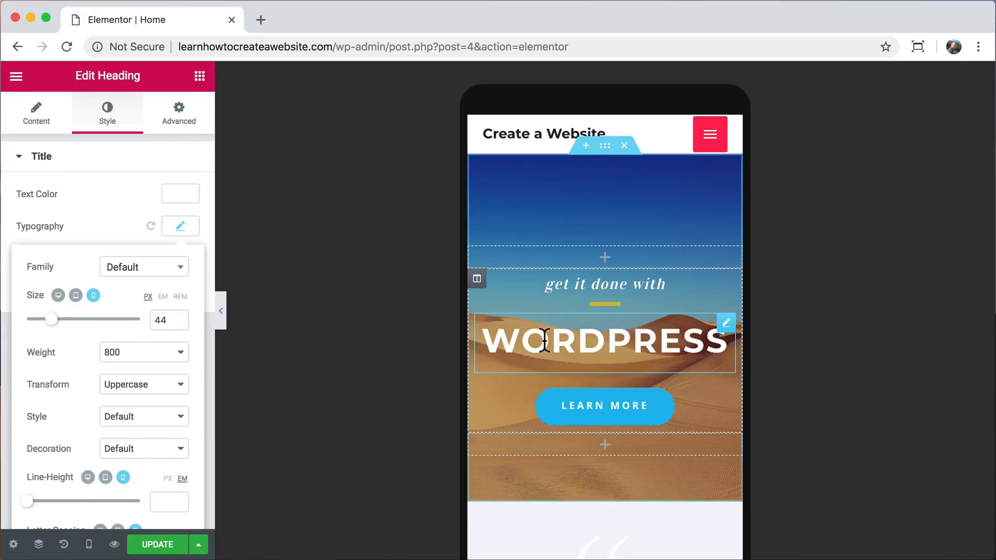
# Open the background style settings of the Explore the World section in the mobile preview.
pyautogui.scroll(-10, 542, 338)
pyautogui.scroll(-10, 544, 340)
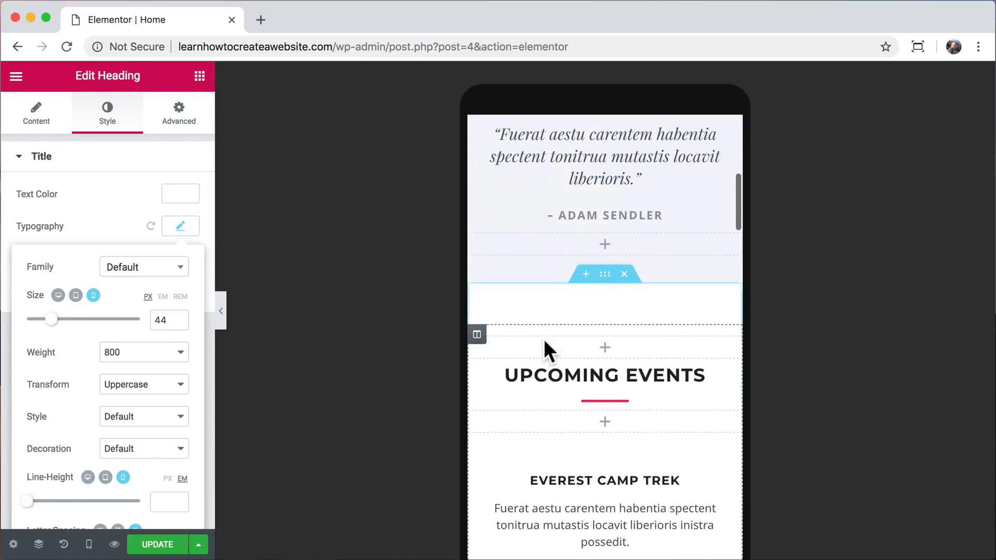
pyautogui.scroll(-1, 543, 338)
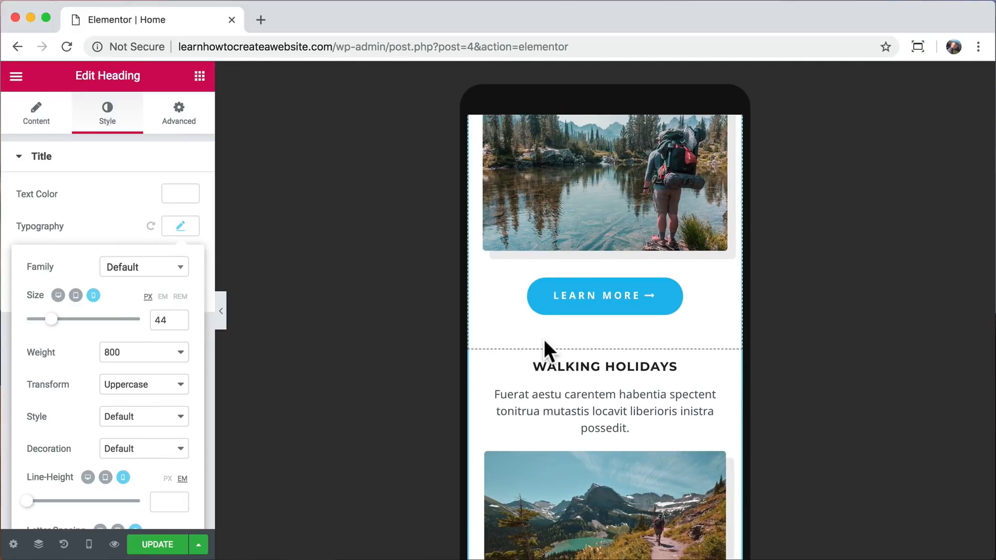
pyautogui.scroll(-10, 543, 338)
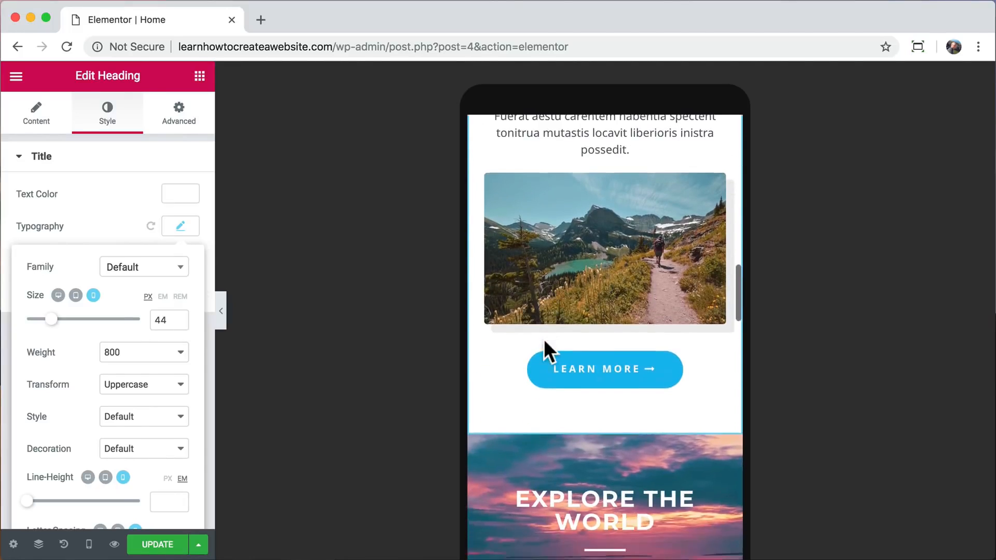
pyautogui.scroll(-2, 544, 350)
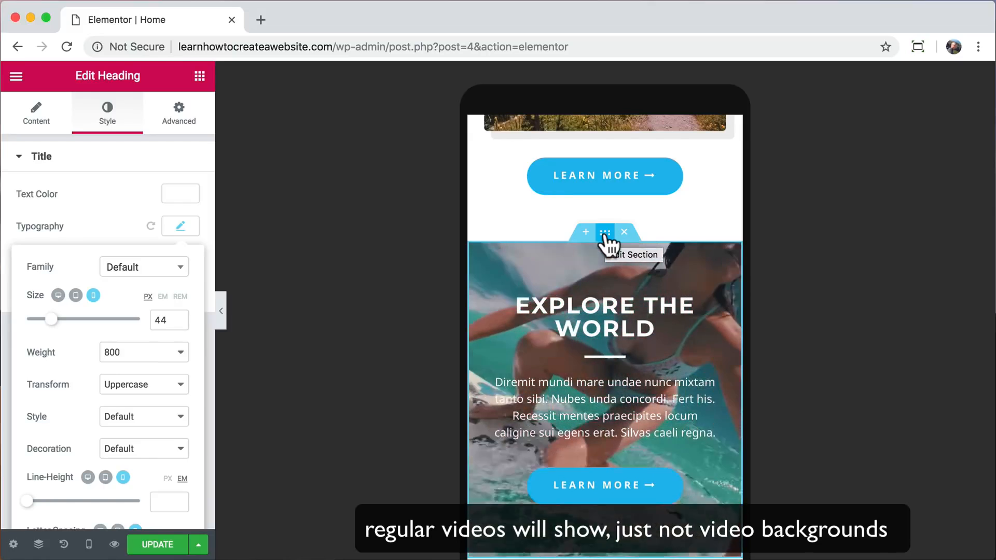
pyautogui.click(605, 233)
pyautogui.scroll(-2, 604, 239)
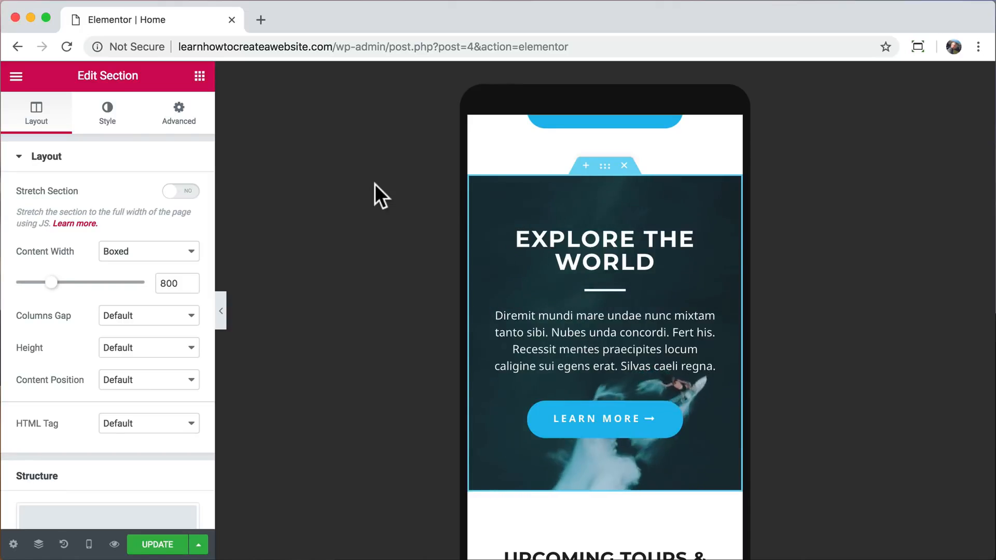
pyautogui.click(111, 118)
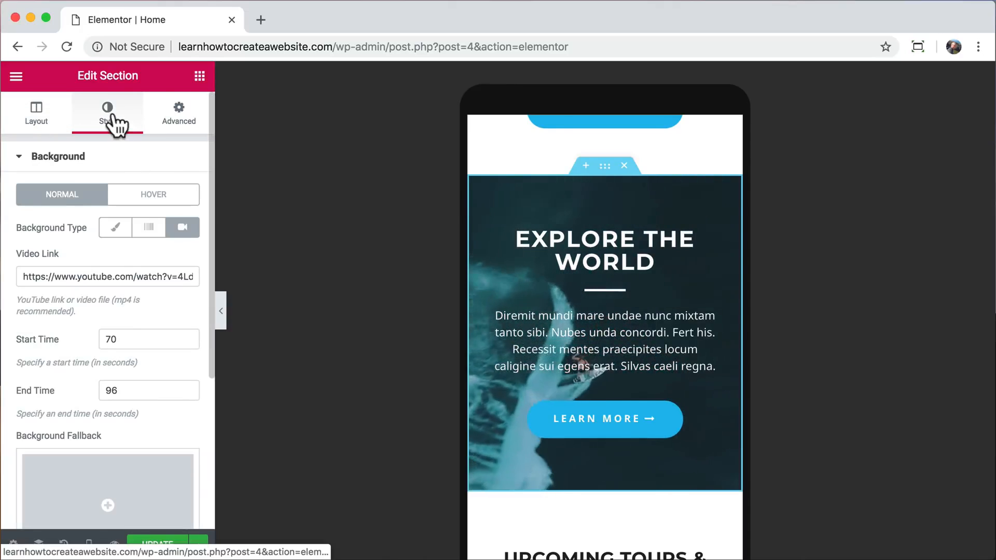
pyautogui.scroll(-3, 115, 318)
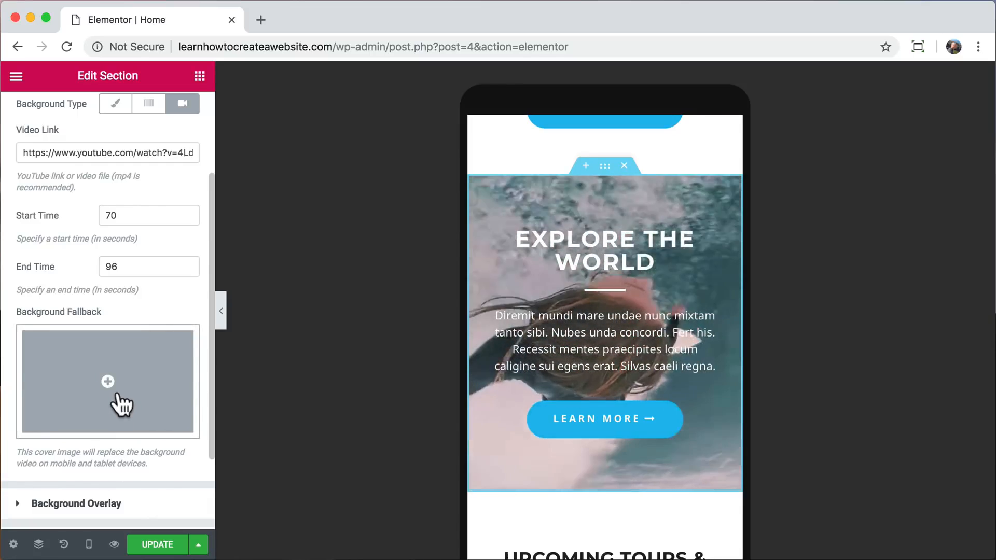
# Set the Explore the World section's background fallback image to water-sports-04.jpg from the media library.
pyautogui.click(121, 403)
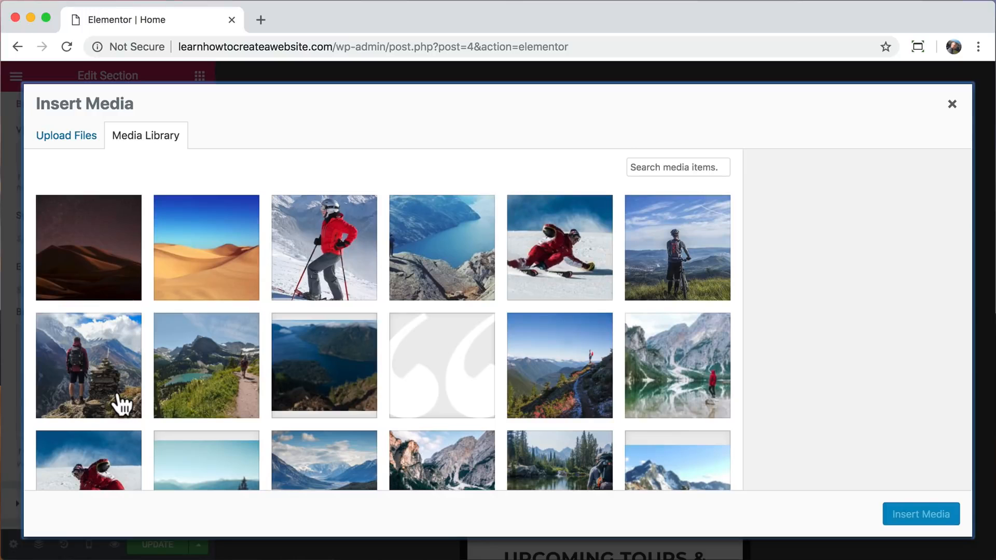
pyautogui.scroll(-2, 465, 373)
pyautogui.scroll(-10, 465, 372)
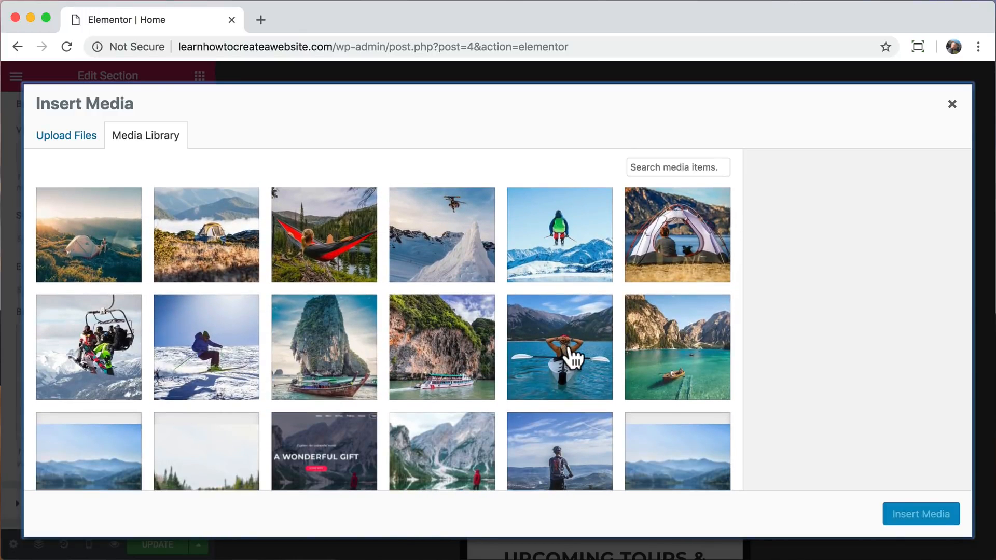
pyautogui.click(572, 358)
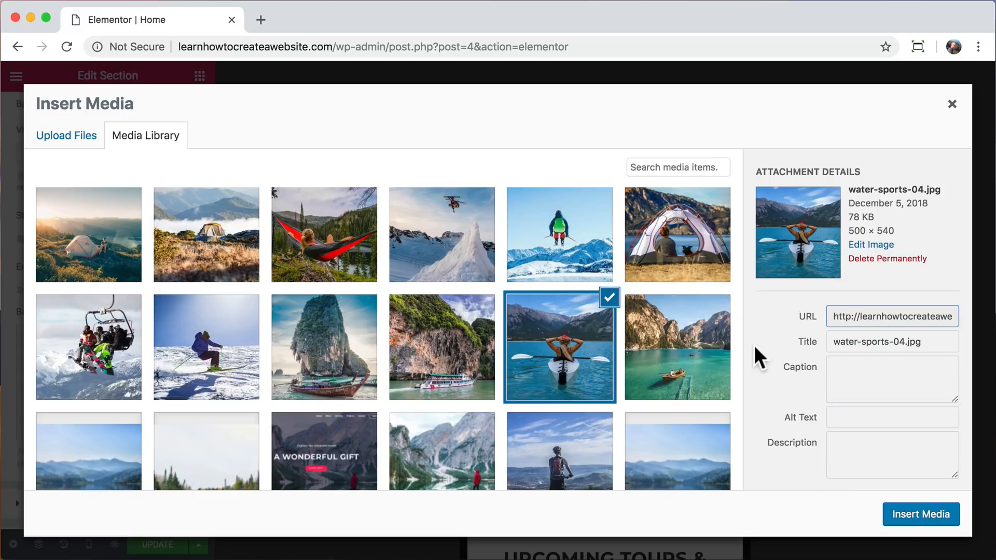
pyautogui.click(914, 521)
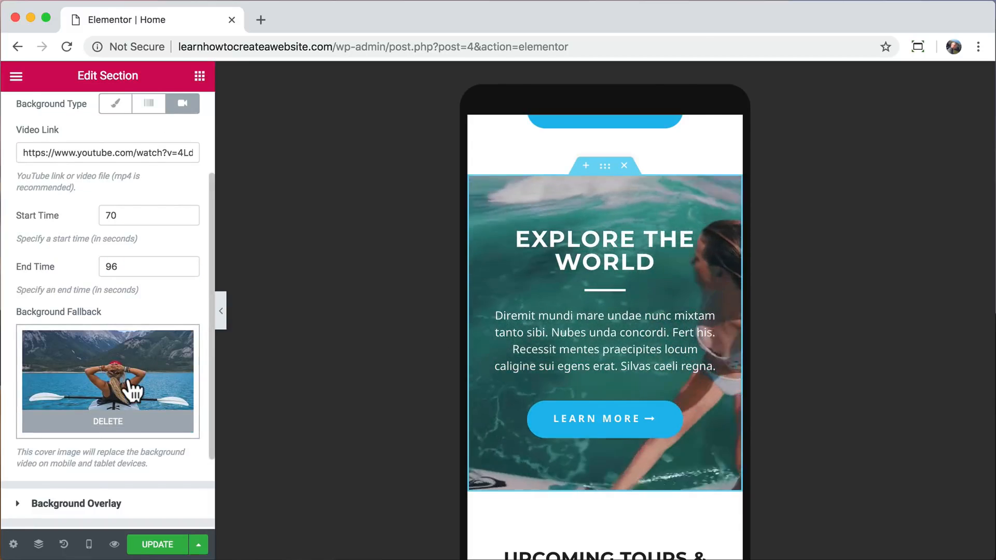
# Set the Explore the World section's background overlay opacity to 0.4.
pyautogui.scroll(-1, 133, 384)
pyautogui.click(106, 455)
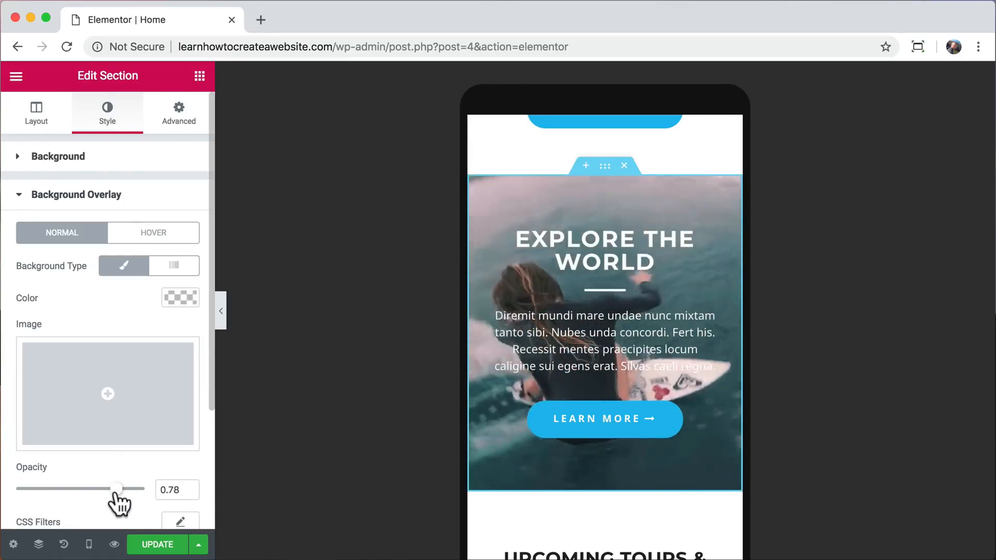
pyautogui.moveTo(116, 494); pyautogui.dragTo(68, 493)
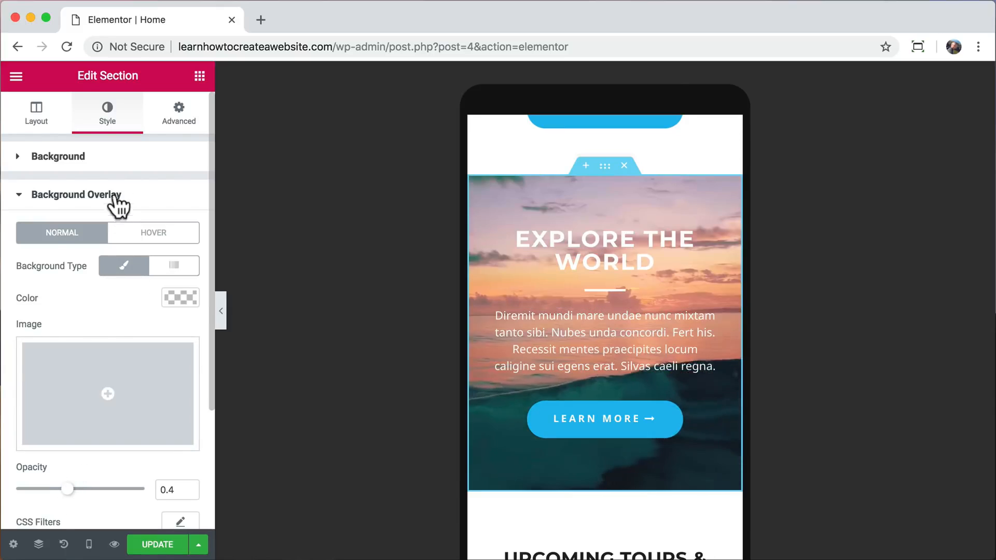
# Replace the Explore the World section's background video link with a different YouTube address.
pyautogui.click(107, 163)
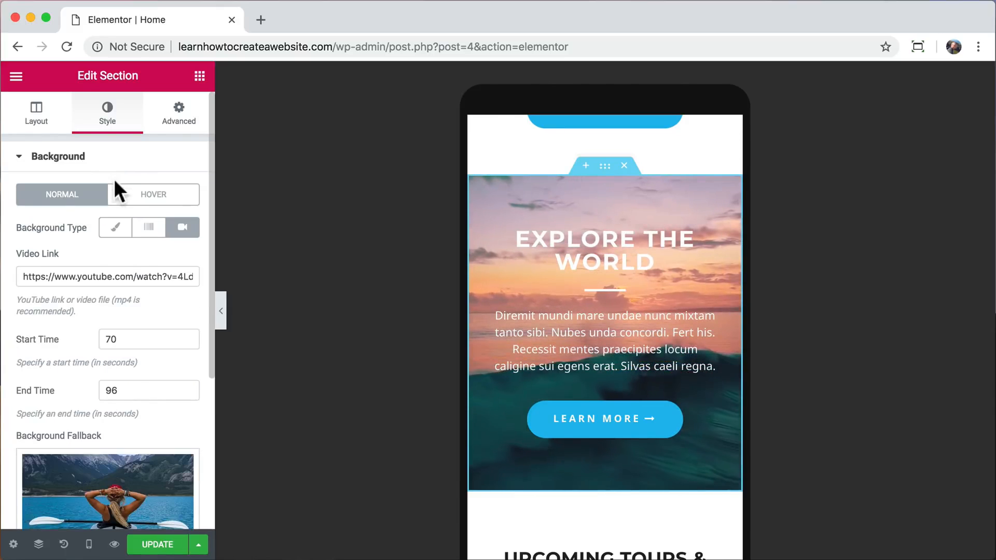
pyautogui.tripleClick(105, 274)
pyautogui.press('super+v')
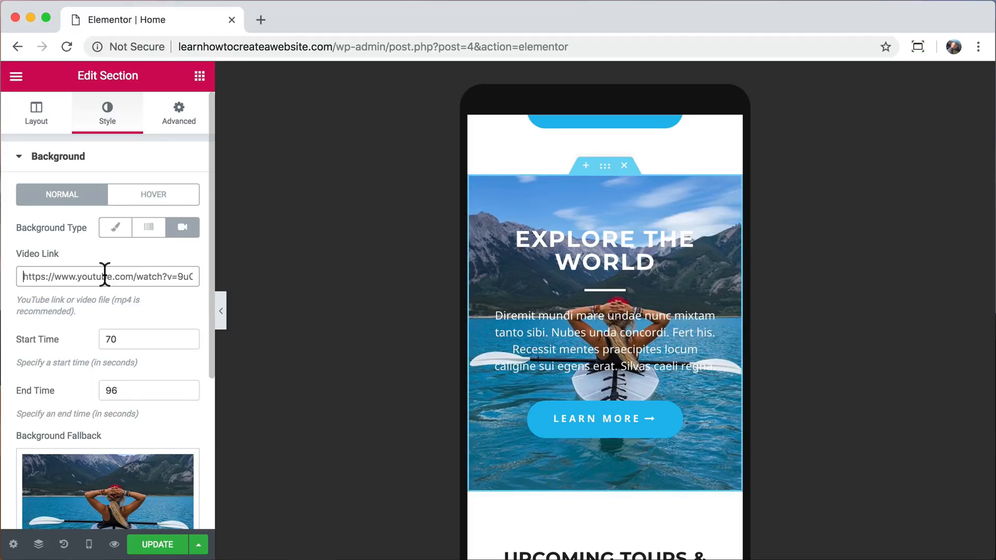
# Set the Explore the World section's background overlay color to #0c0c0c, keeping the opacity at 0.4.
pyautogui.scroll(-5, 141, 357)
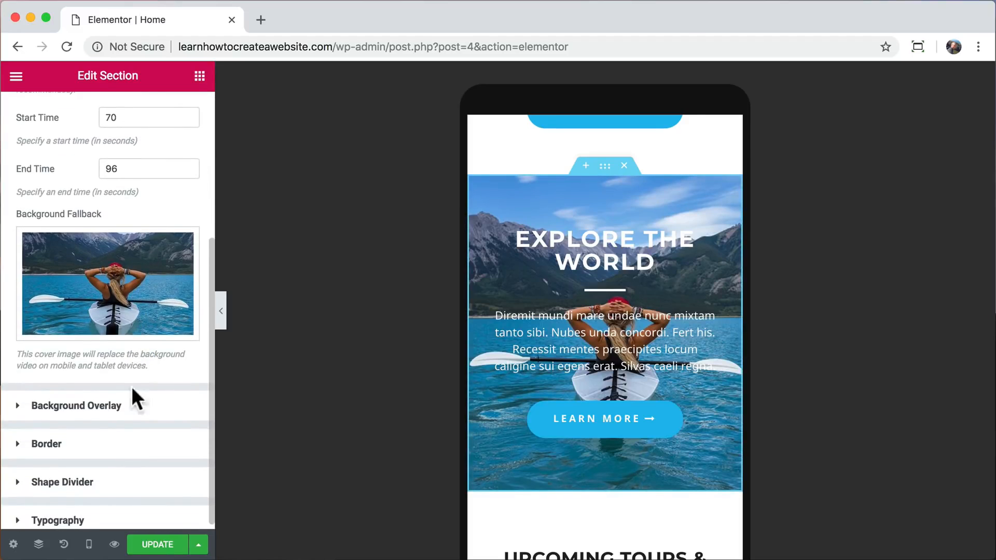
pyautogui.click(116, 407)
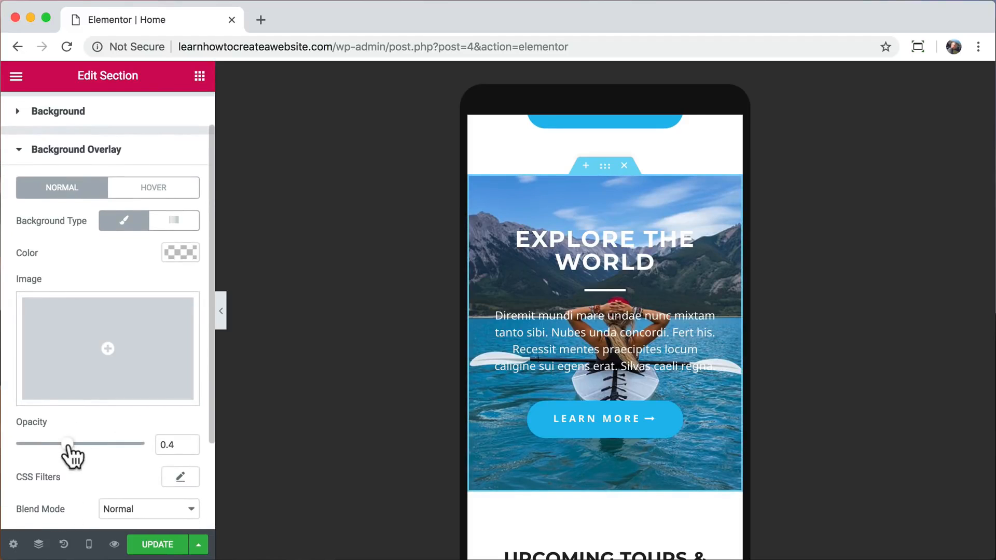
pyautogui.click(180, 252)
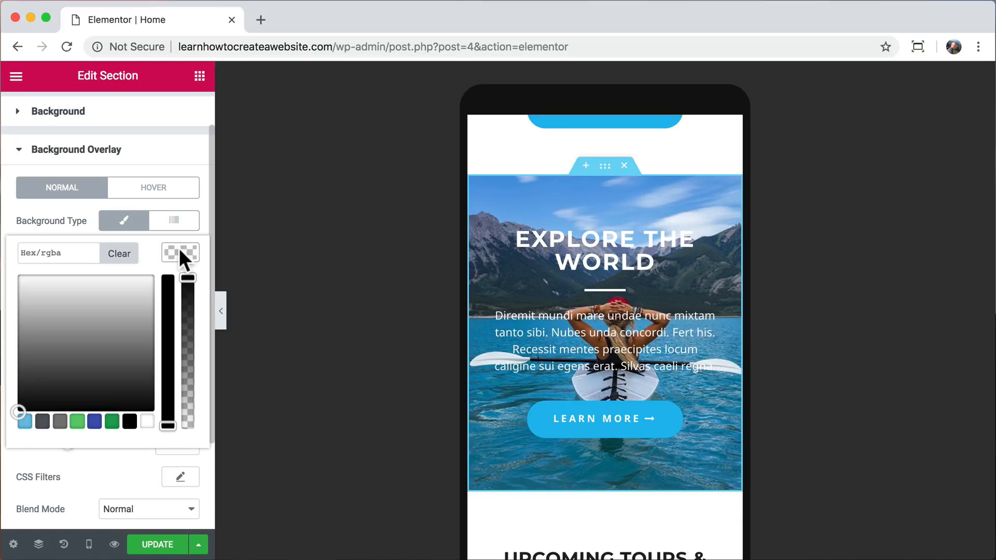
pyautogui.click(19, 404)
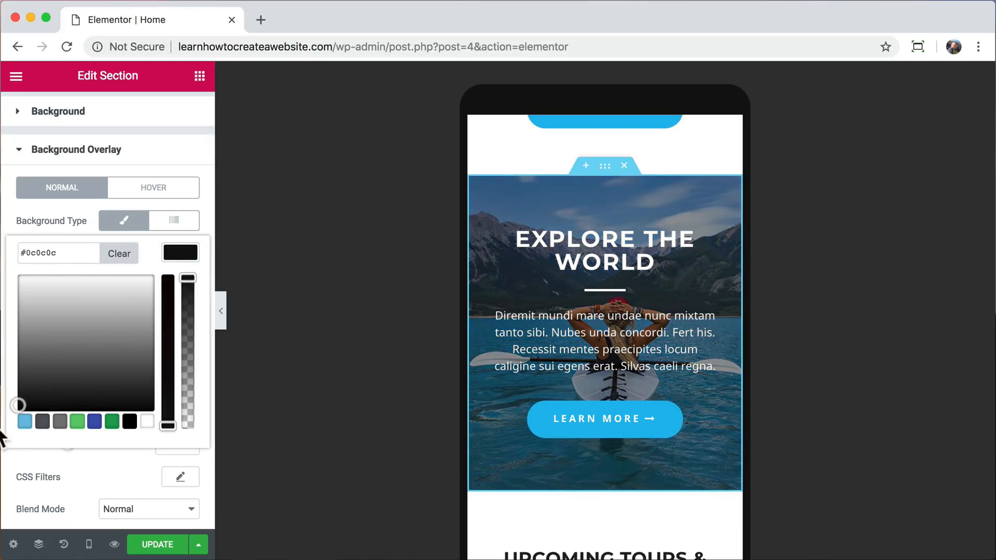
pyautogui.click(180, 252)
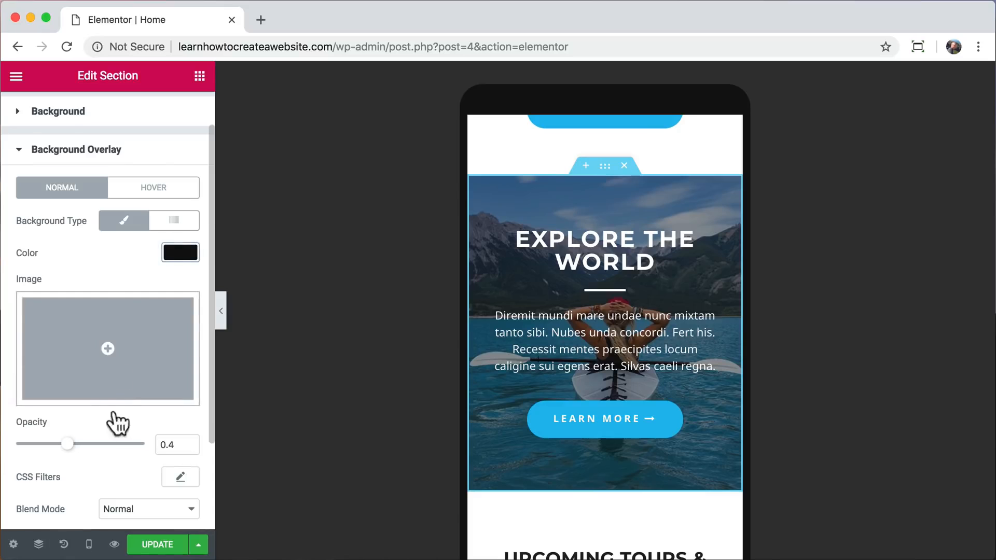
pyautogui.moveTo(67, 445)
pyautogui.mouseDown()
pyautogui.moveTo(136, 447)
pyautogui.moveTo(67, 447)
pyautogui.mouseUp()
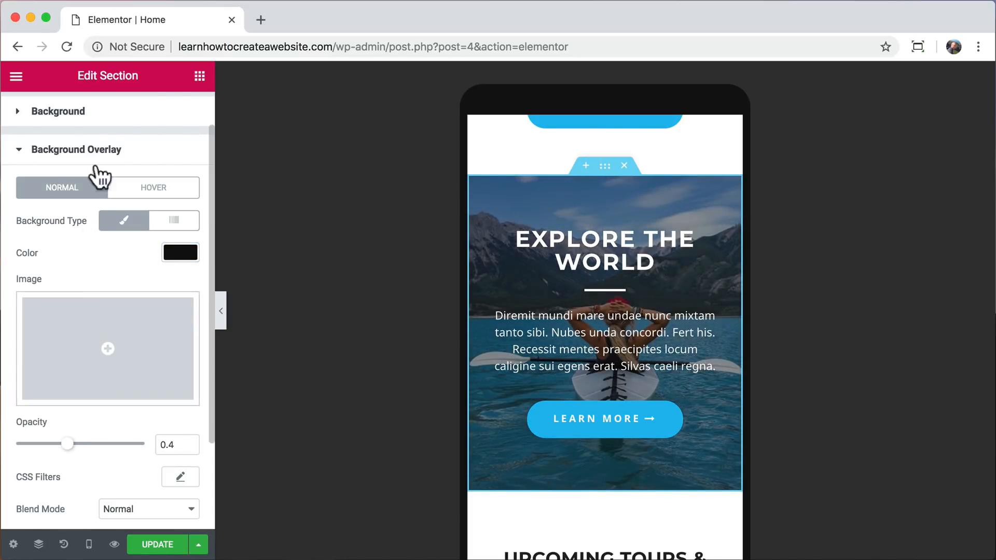
# Restore the Explore the World section's background video link to the YouTube video 4LdnySqs1Ks.
pyautogui.click(96, 113)
pyautogui.click(78, 278)
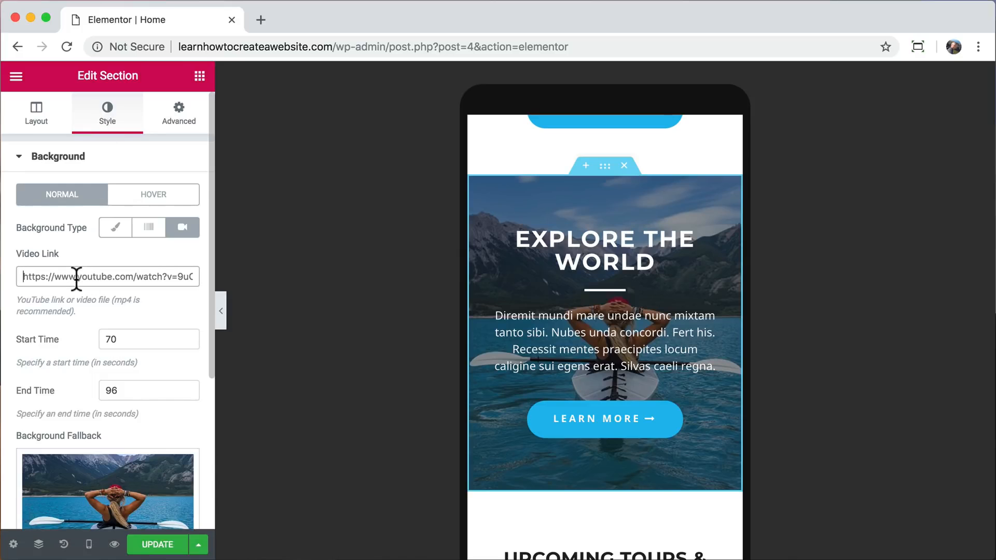
pyautogui.press('super+a')
pyautogui.write('https://www.youtube.com/watch?v=4LdnySqs1Ks')
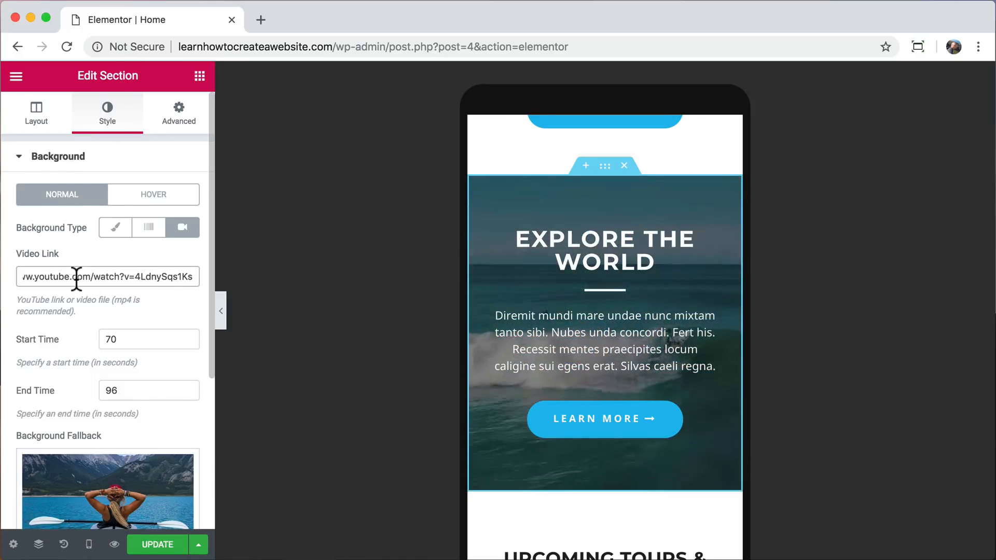
# Hide the lake and cliff image above the night desert section on mobile through its responsive settings.
pyautogui.scroll(-5, 566, 341)
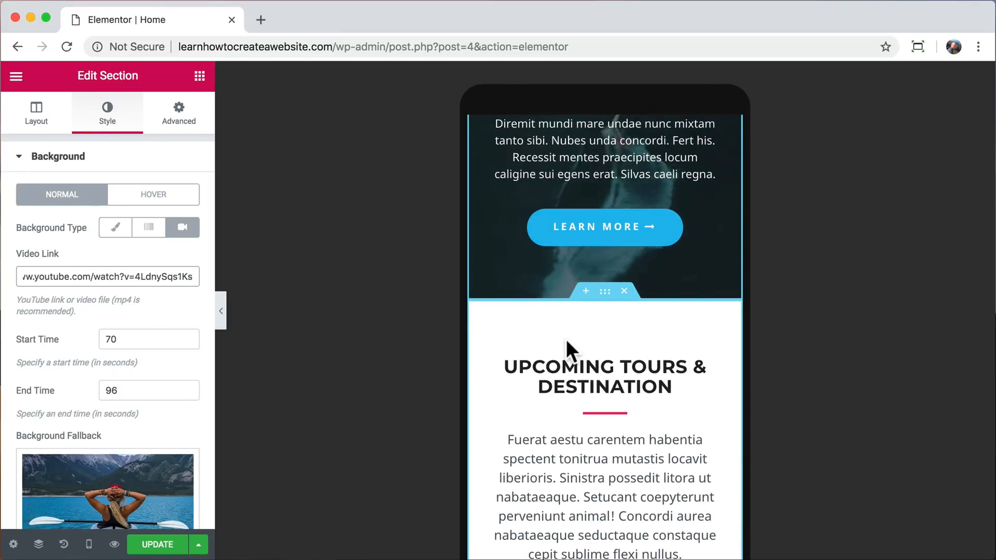
pyautogui.scroll(-1, 566, 338)
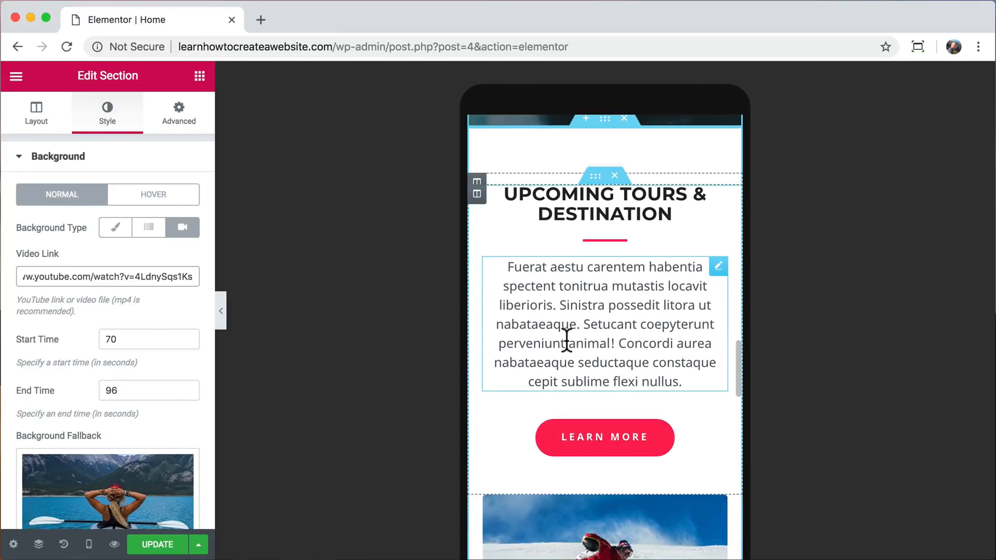
pyautogui.scroll(-6, 567, 340)
pyautogui.scroll(-12, 566, 338)
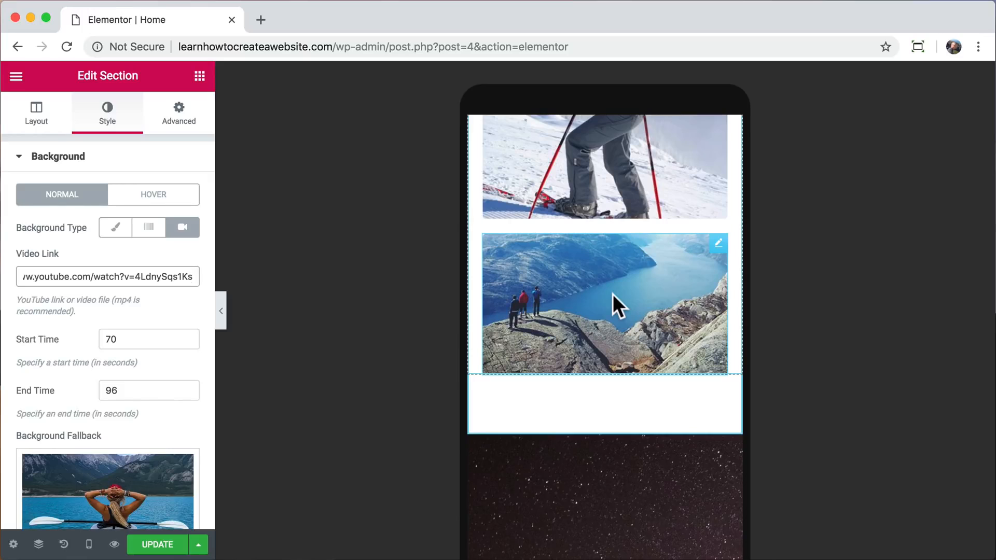
pyautogui.click(612, 294)
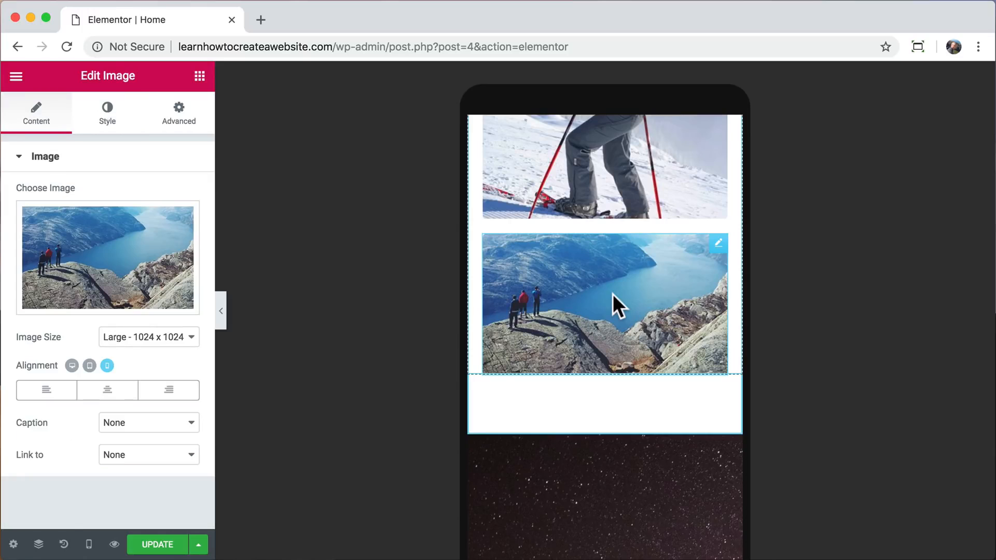
pyautogui.click(185, 129)
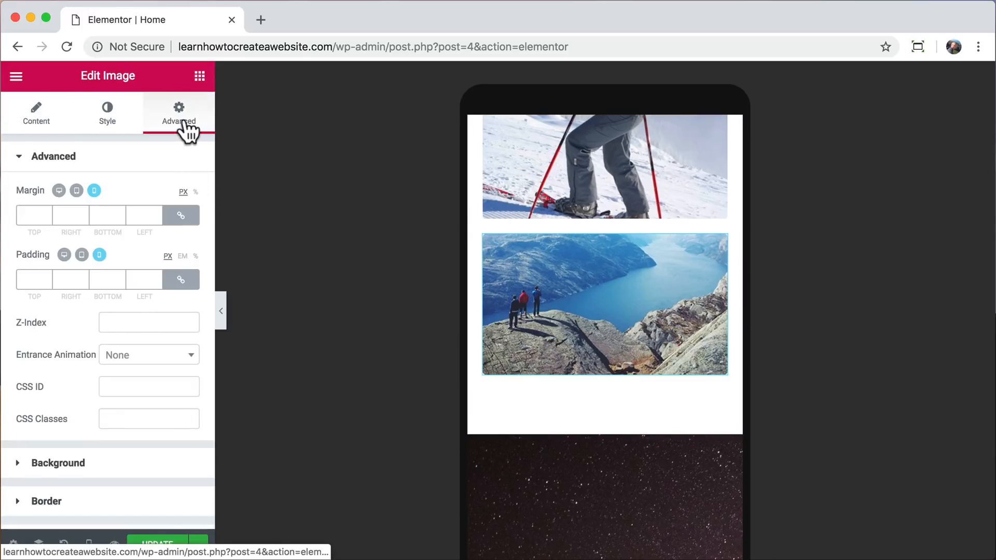
pyautogui.scroll(-2, 174, 290)
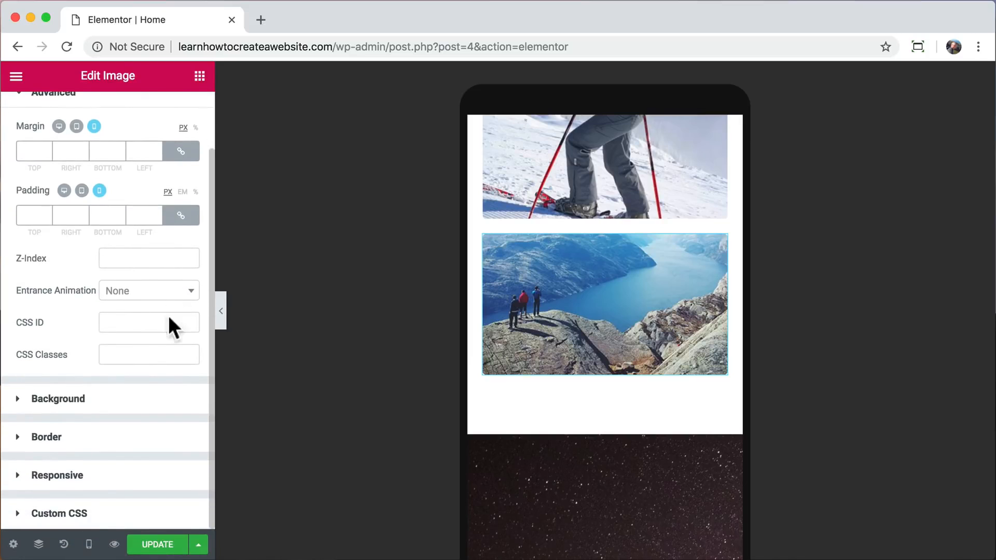
pyautogui.click(103, 479)
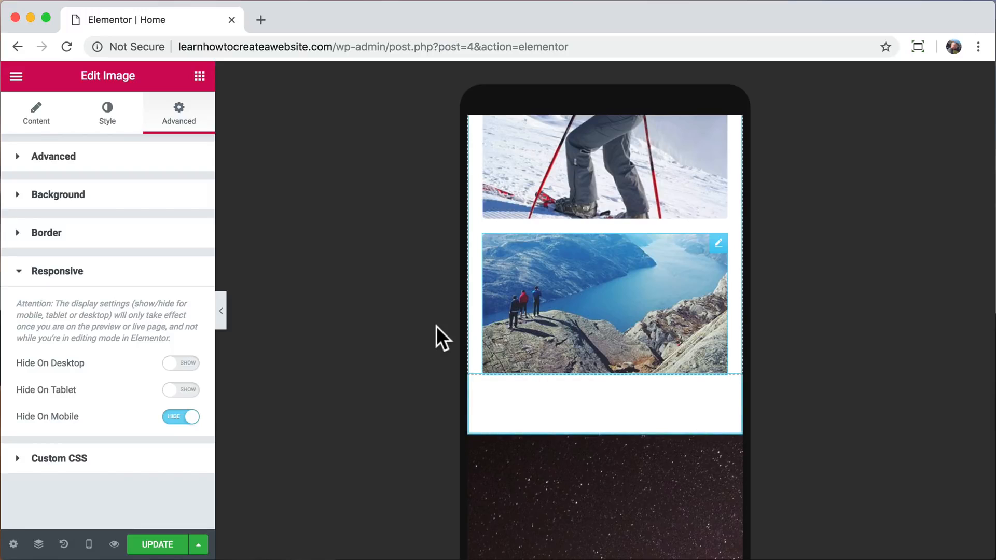
# Review the mobile page with the editing panel collapsed, from the night desert section up to Explore the World, and reopen the panel.
pyautogui.click(220, 313)
pyautogui.scroll(-5, 477, 359)
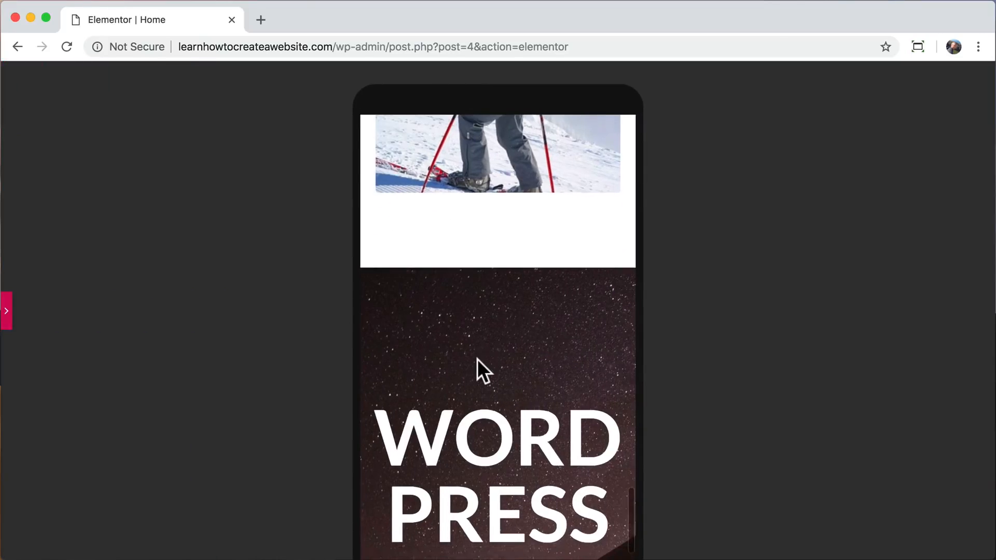
pyautogui.scroll(8, 477, 359)
pyautogui.scroll(10, 478, 361)
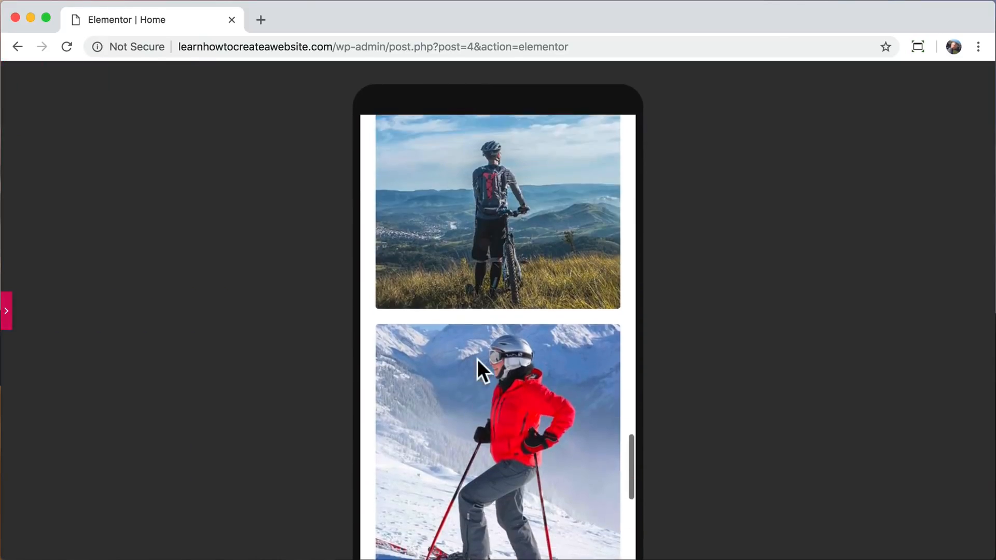
pyautogui.scroll(5, 478, 359)
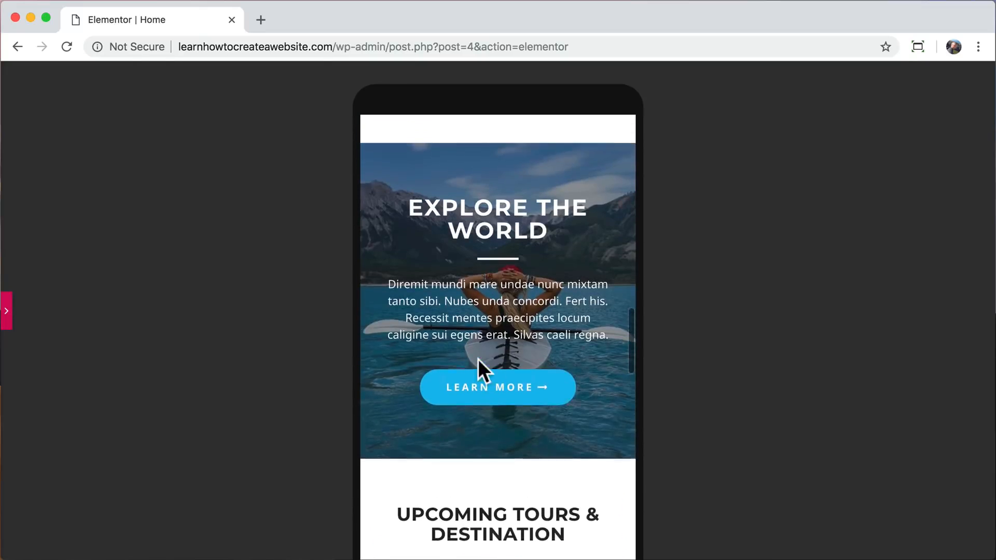
pyautogui.click(10, 311)
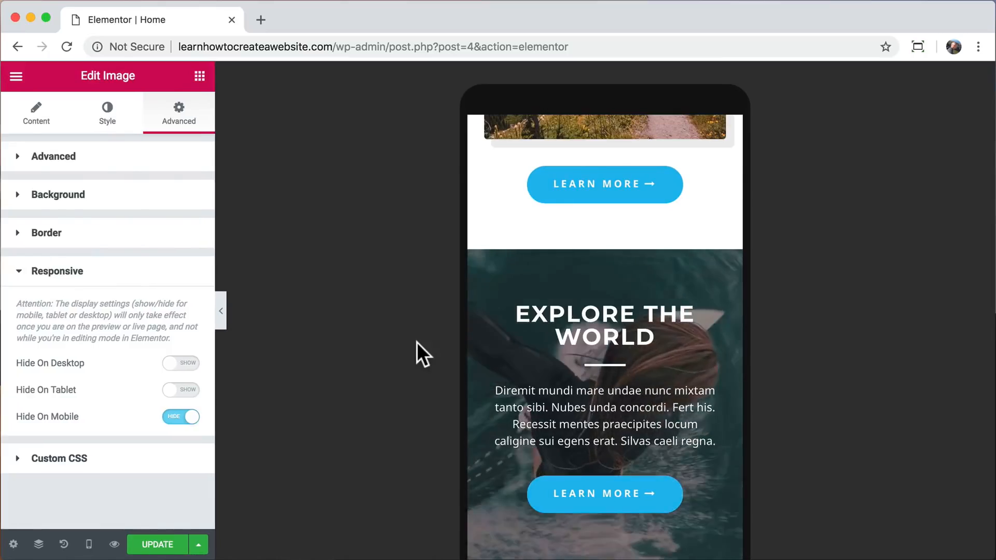
pyautogui.scroll(-5, 538, 375)
pyautogui.scroll(-15, 538, 375)
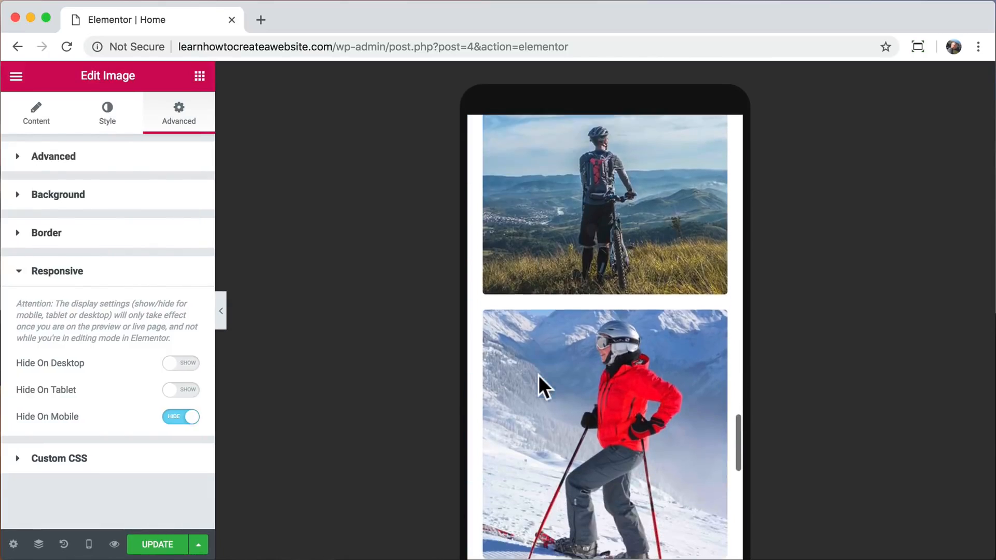
# Set the mobile font size of the night desert section's WORDPRESS heading to 44 px and update the page.
pyautogui.scroll(-5, 538, 375)
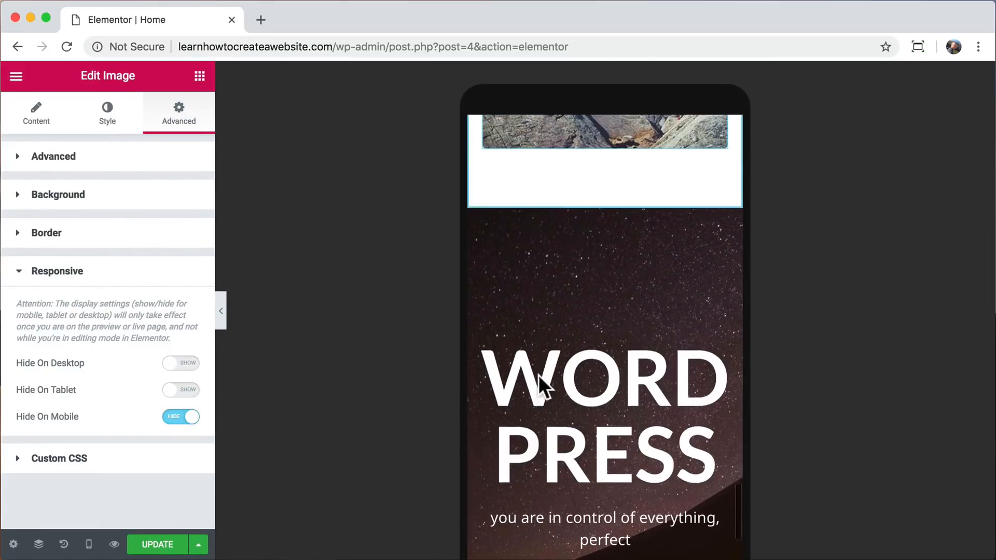
pyautogui.click(607, 376)
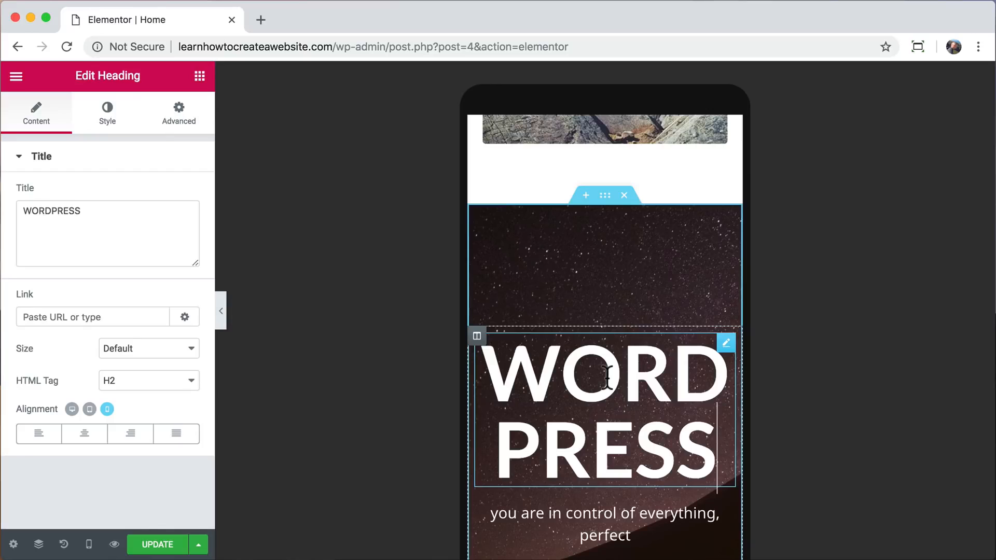
pyautogui.click(110, 120)
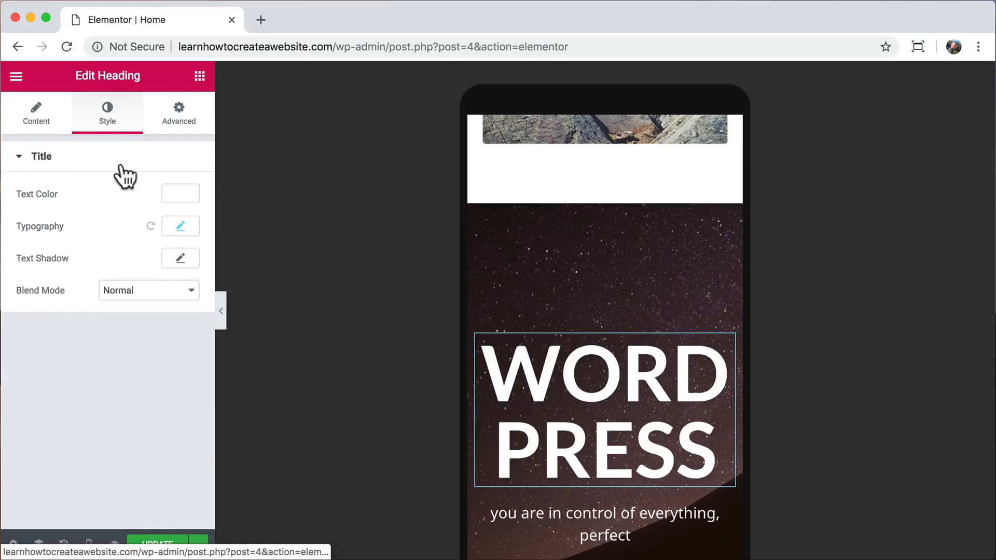
pyautogui.click(182, 226)
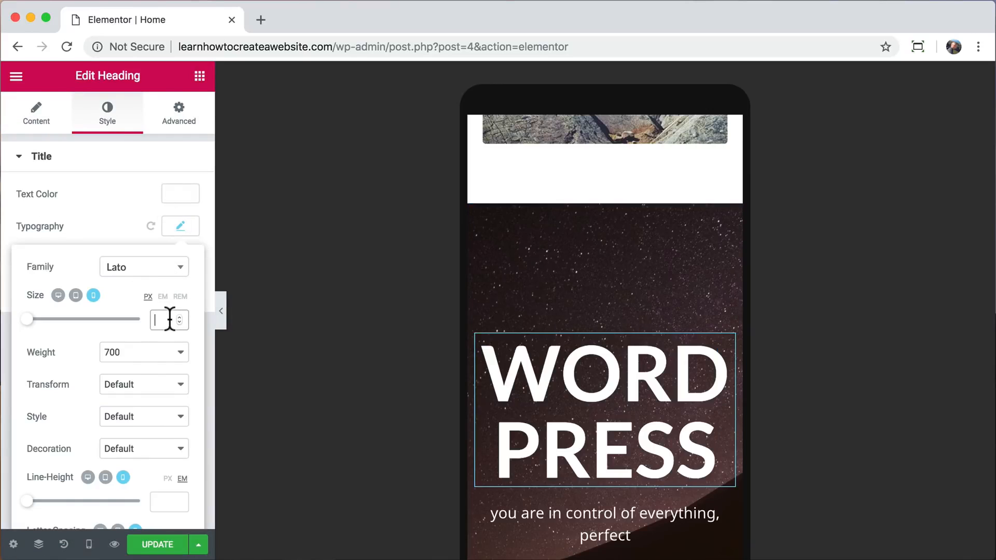
pyautogui.write('44')
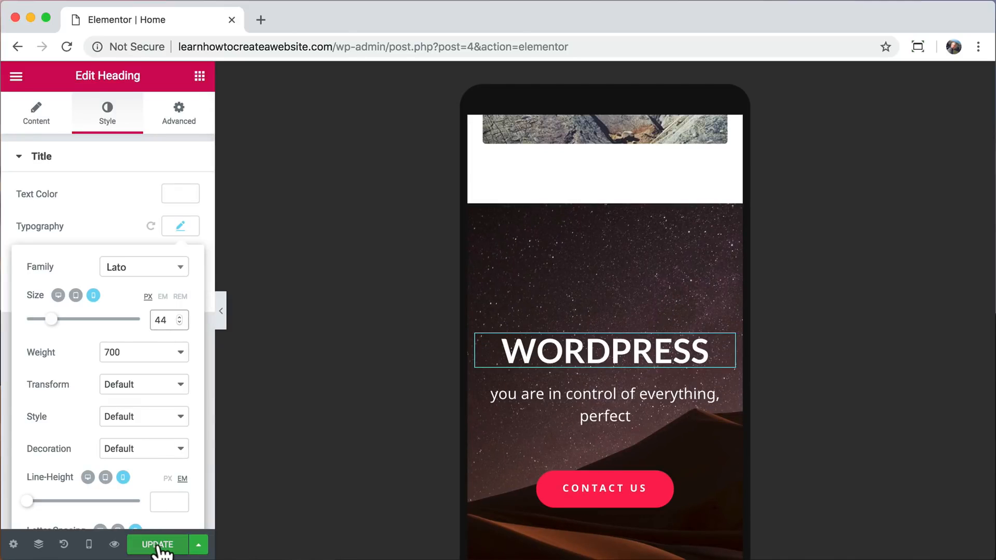
pyautogui.click(157, 545)
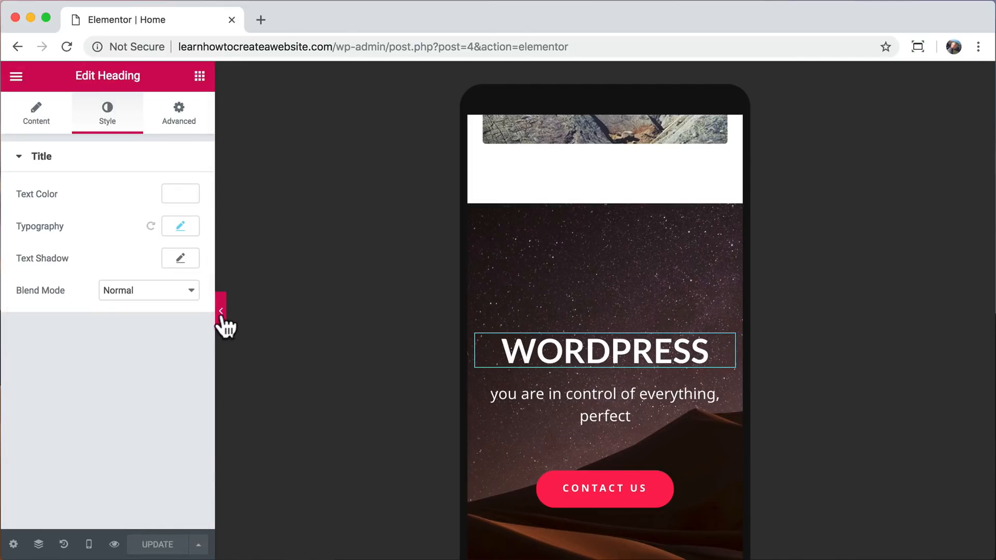
# Review the mobile page up to its header with the editing panel collapsed, and return the editor to the desktop view.
pyautogui.click(221, 314)
pyautogui.scroll(-10, 513, 356)
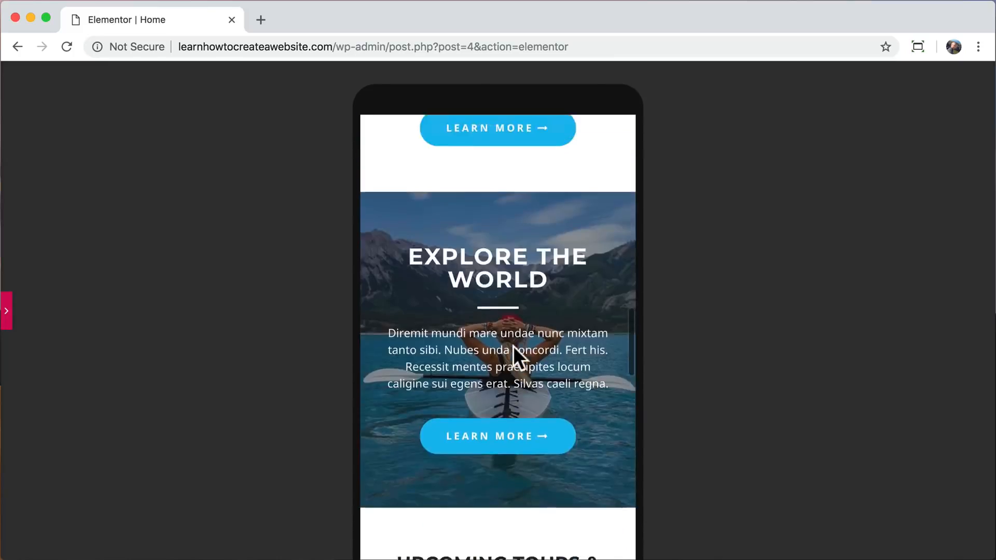
pyautogui.scroll(10, 512, 346)
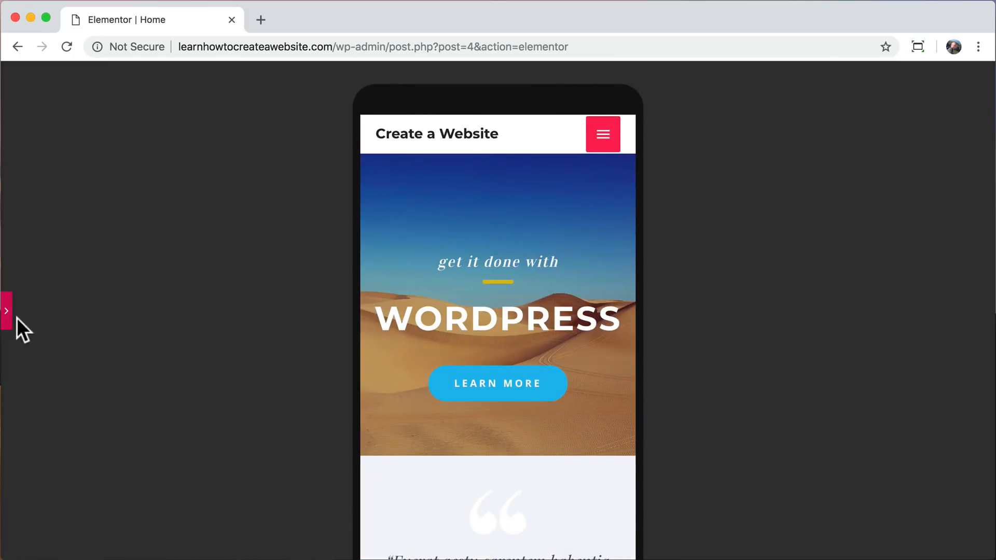
pyautogui.click(5, 310)
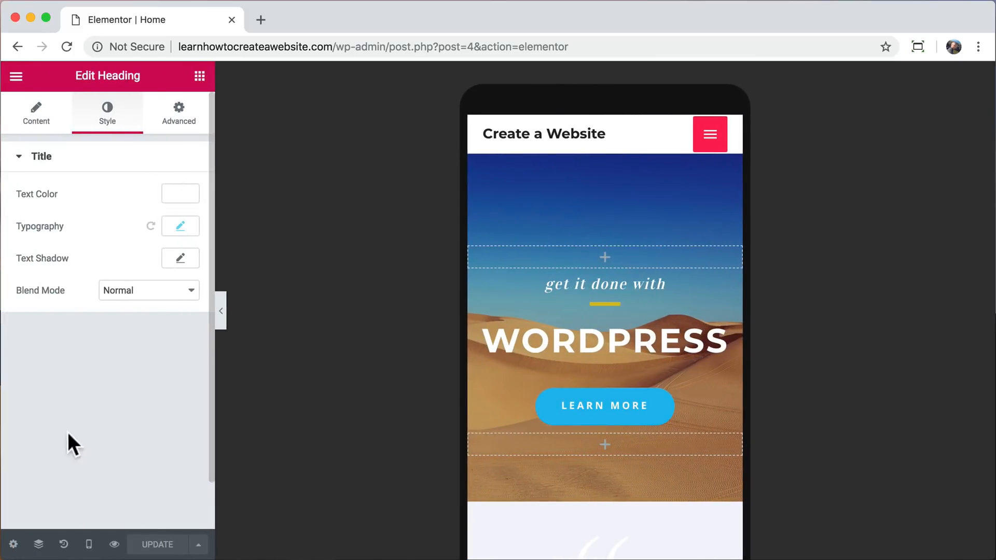
pyautogui.click(89, 544)
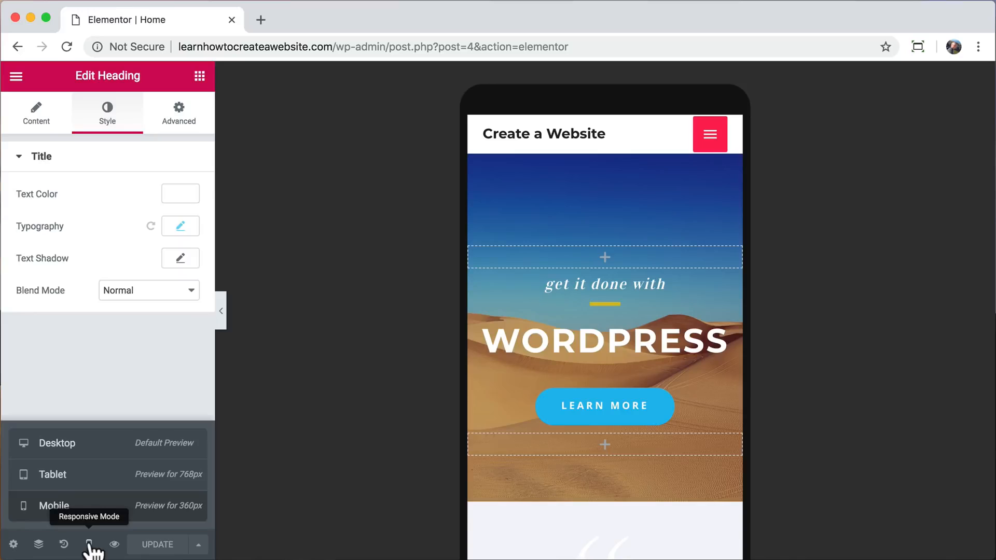
pyautogui.click(84, 446)
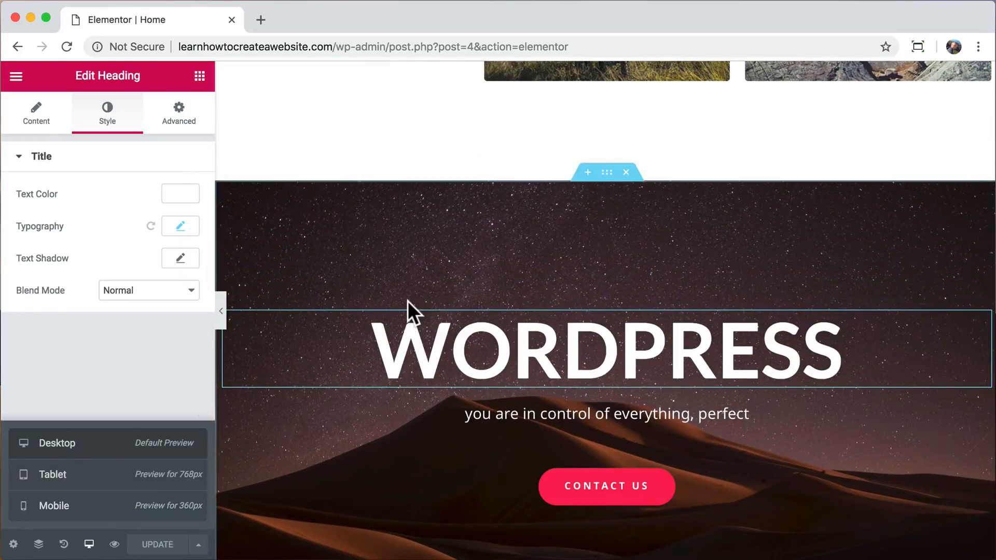
pyautogui.scroll(20, 406, 300)
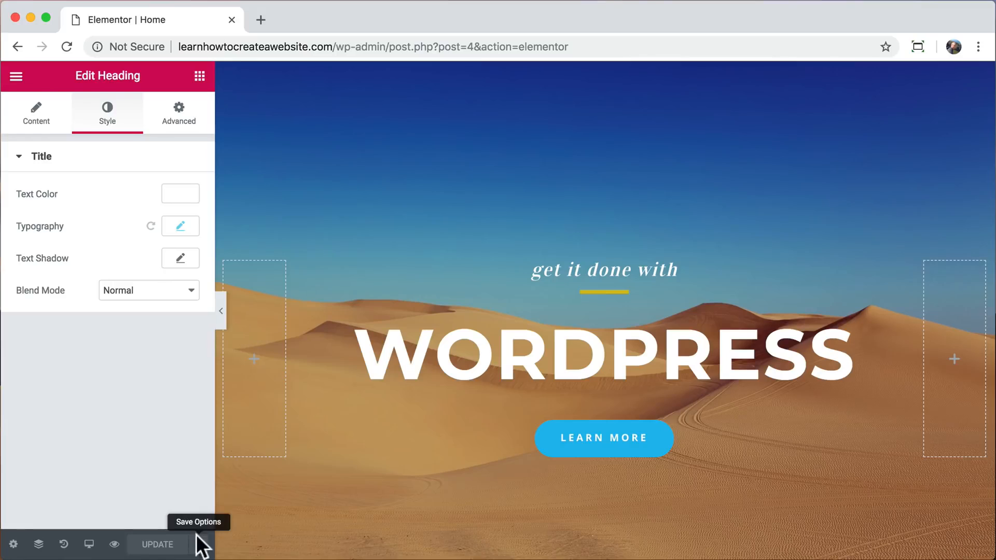
# Go to the live site at learnhowtocreateawebsite.com and open its About page for editing in Elementor.
pyautogui.moveTo(337, 47); pyautogui.dragTo(582, 47)
pyautogui.press('BackSpace')
pyautogui.press('Return')
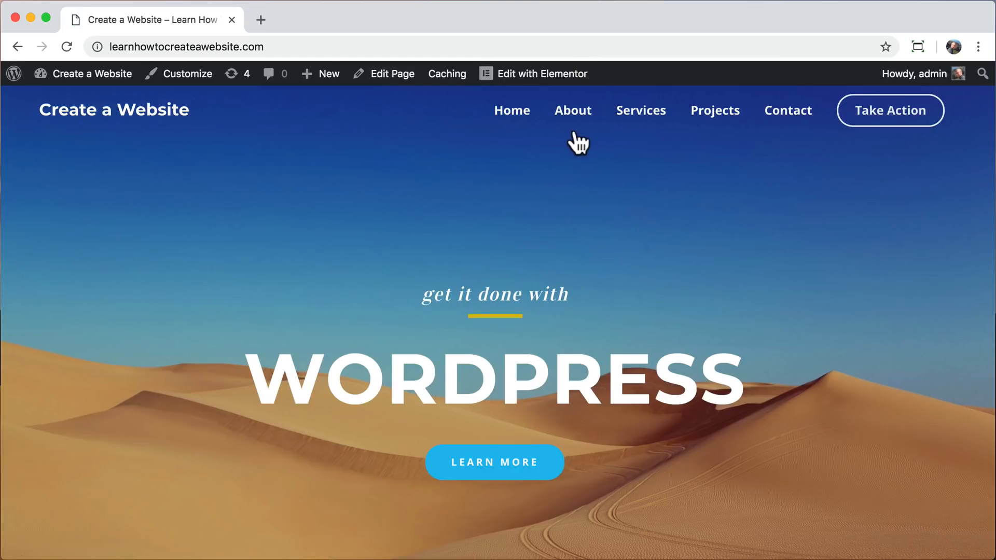
pyautogui.click(573, 115)
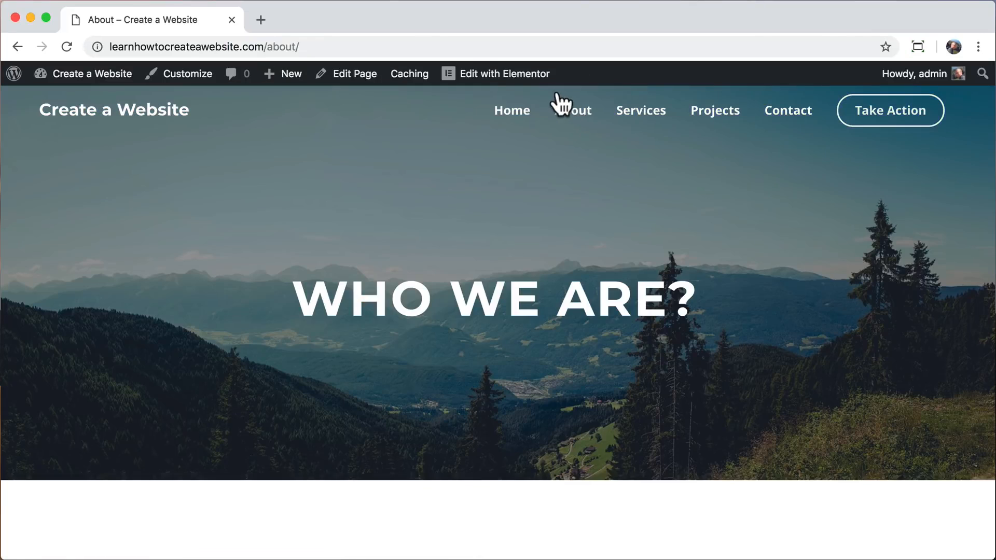
pyautogui.click(500, 75)
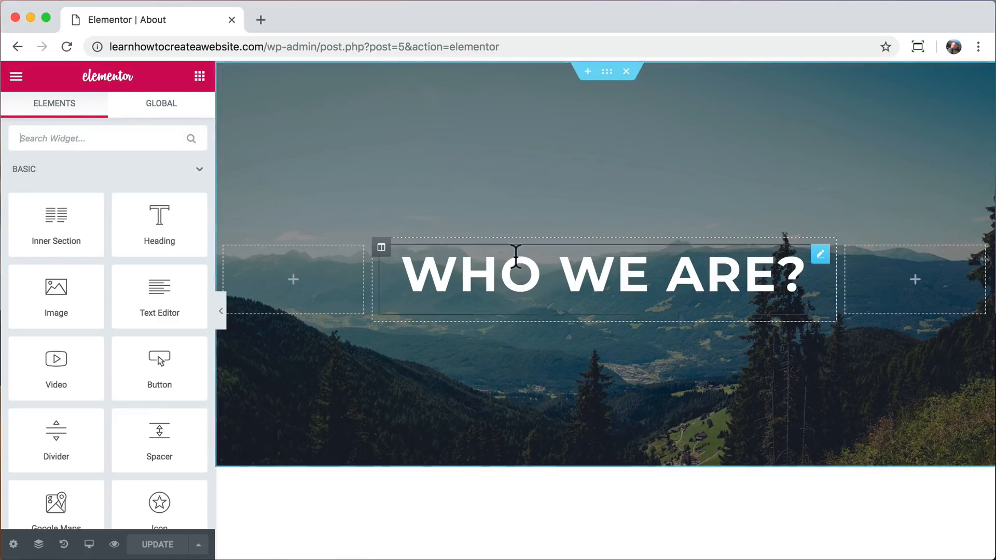
# Give the Who We Are? title box on the About page a Fade In Right entrance animation.
pyautogui.click(552, 281)
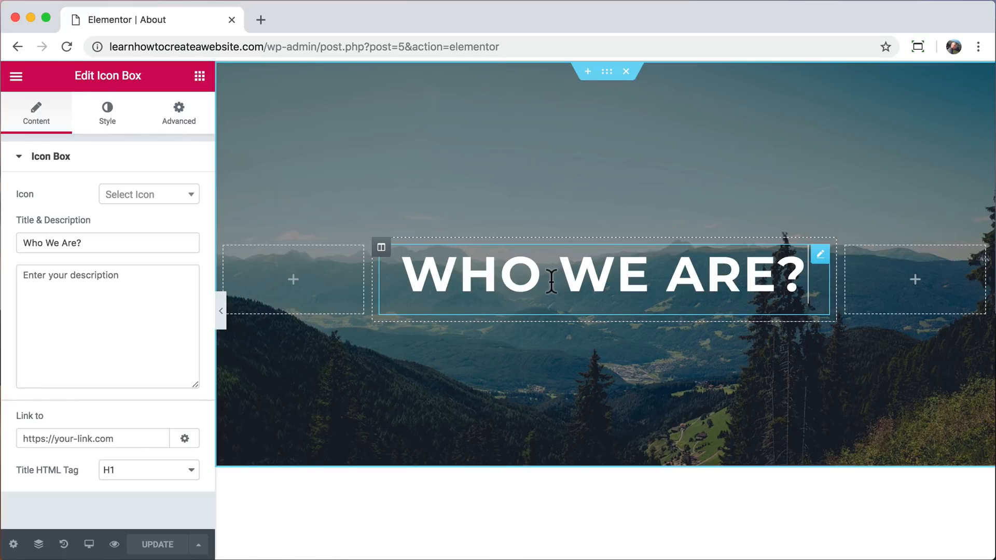
pyautogui.click(182, 125)
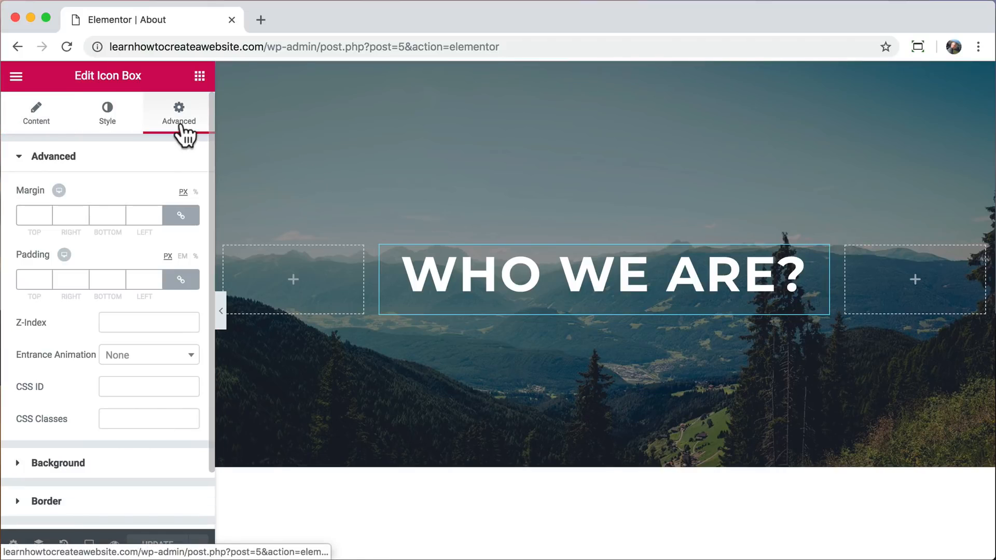
pyautogui.click(149, 362)
pyautogui.click(147, 475)
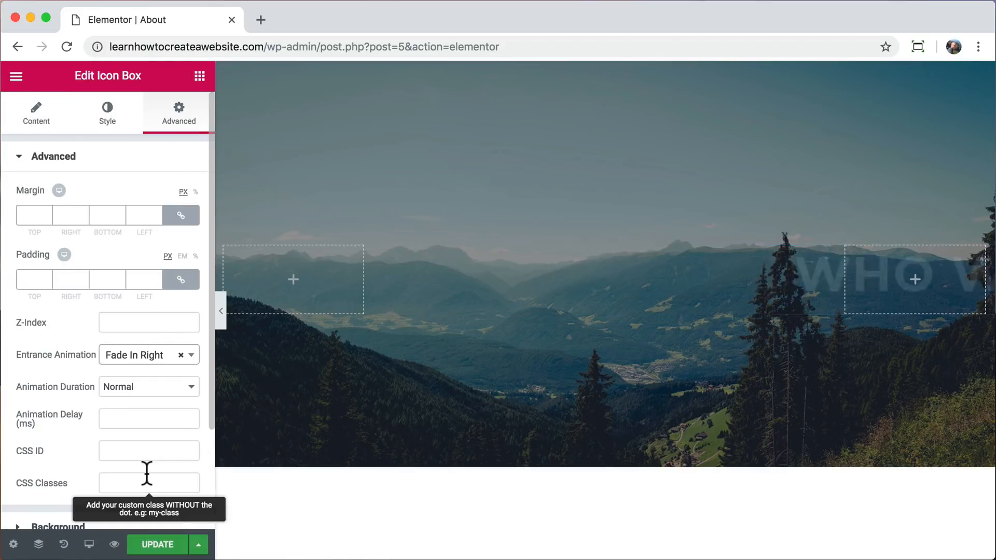
# Try the Zoom In Right, Swing, Light Speed In and Roll In entrance animations on the Who We Are? title.
pyautogui.click(156, 361)
pyautogui.scroll(-3, 160, 469)
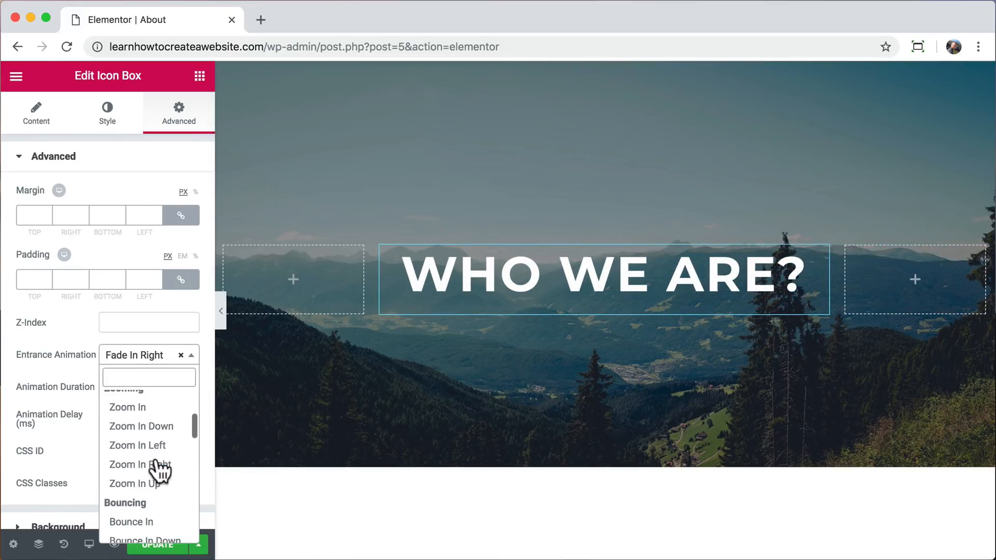
pyautogui.click(157, 463)
pyautogui.click(143, 361)
pyautogui.scroll(-9, 142, 455)
pyautogui.click(142, 455)
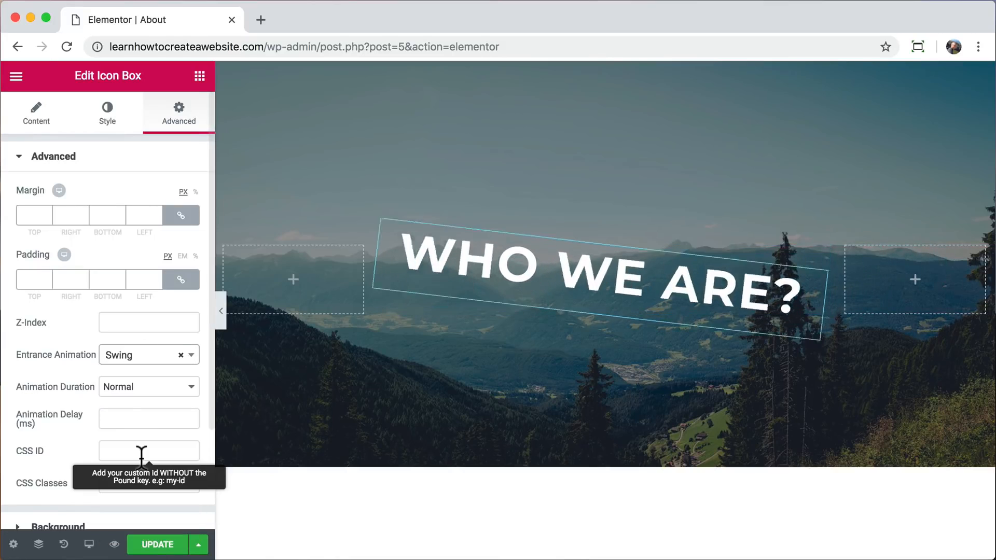
pyautogui.click(138, 363)
pyautogui.click(141, 492)
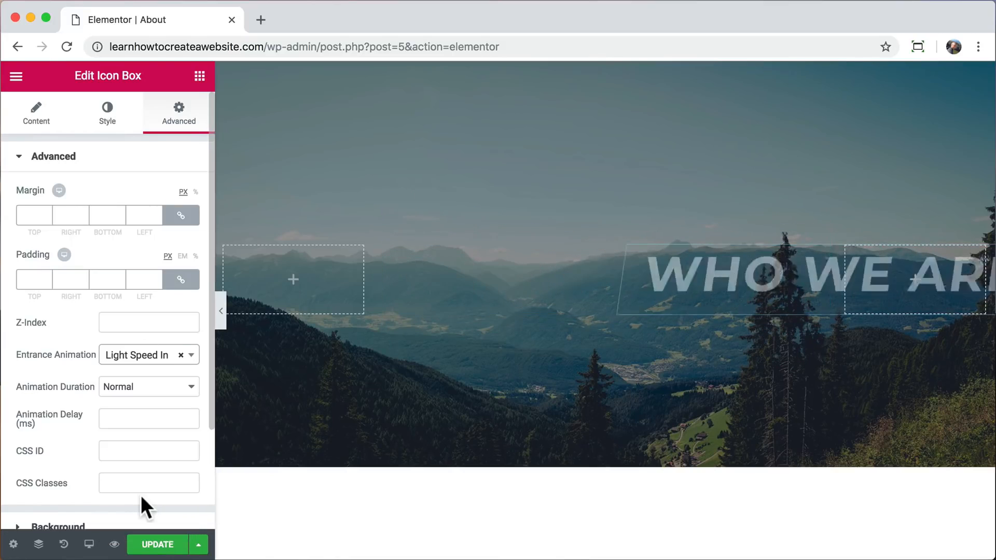
pyautogui.click(137, 362)
pyautogui.click(133, 534)
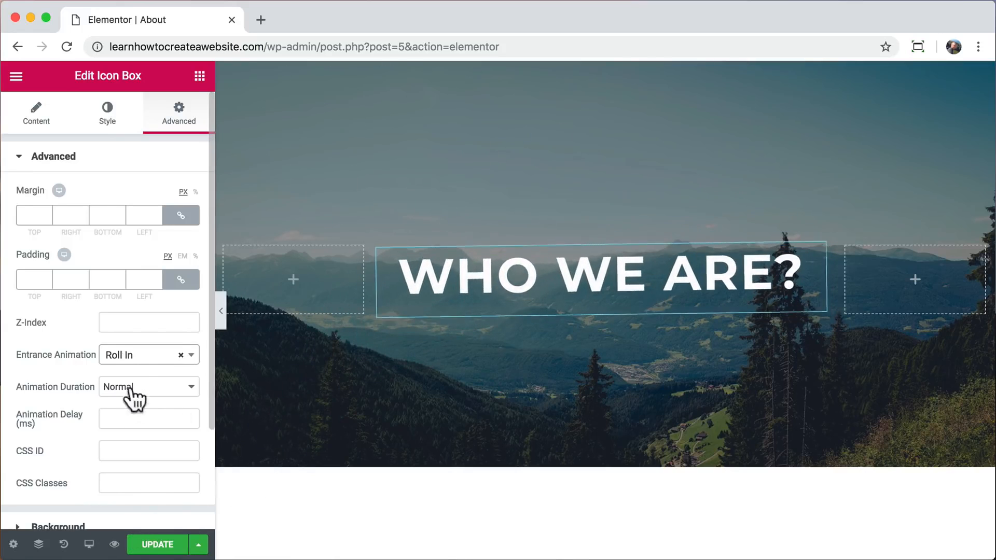
# Set the title's entrance animation to Fade In Up, trying the Slow duration and returning it to Normal.
pyautogui.click(136, 356)
pyautogui.scroll(-5, 156, 452)
pyautogui.click(151, 495)
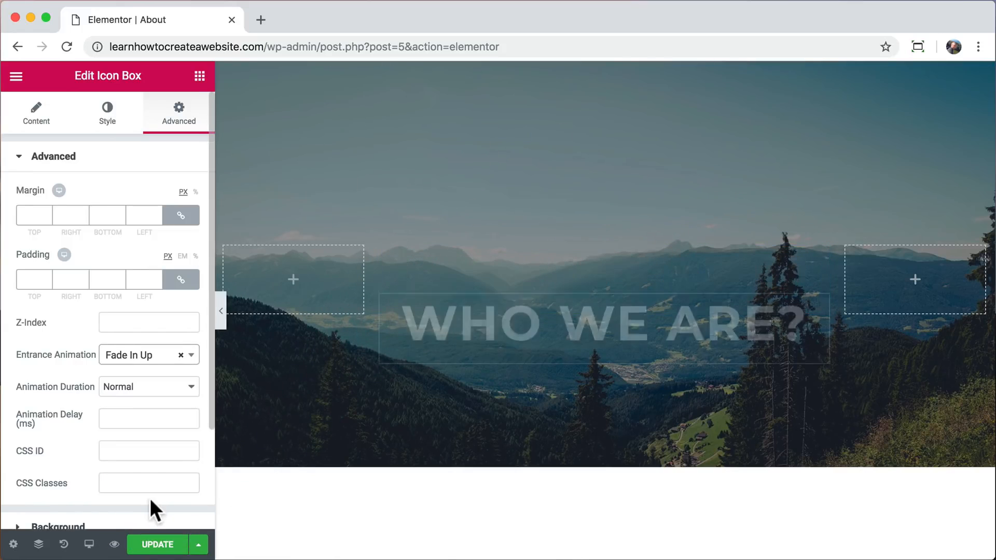
pyautogui.click(146, 387)
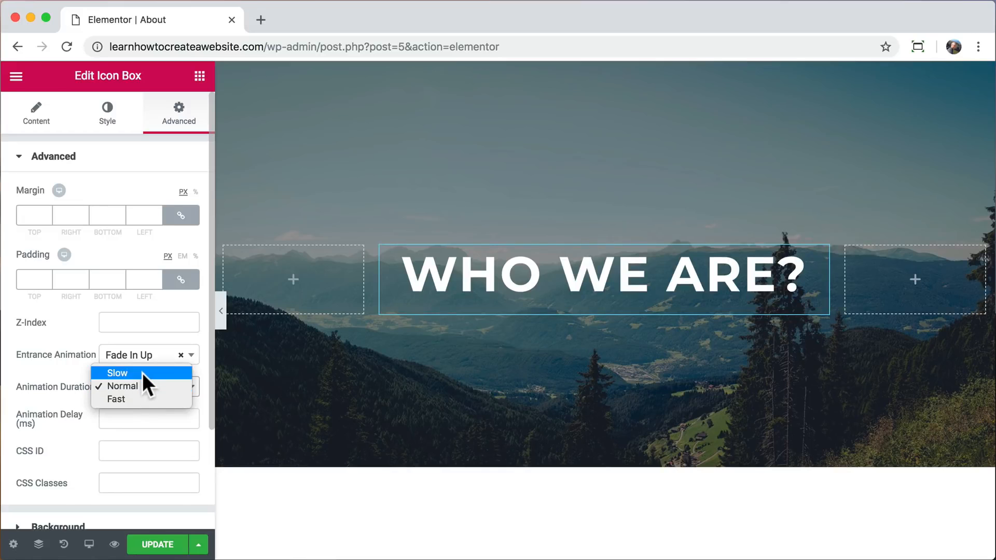
pyautogui.click(143, 374)
pyautogui.click(146, 386)
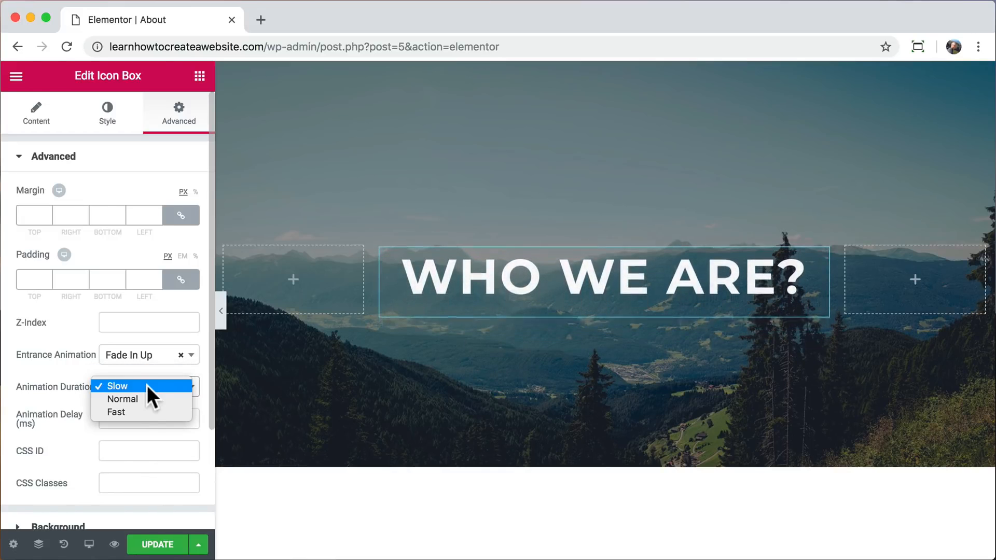
pyautogui.click(142, 399)
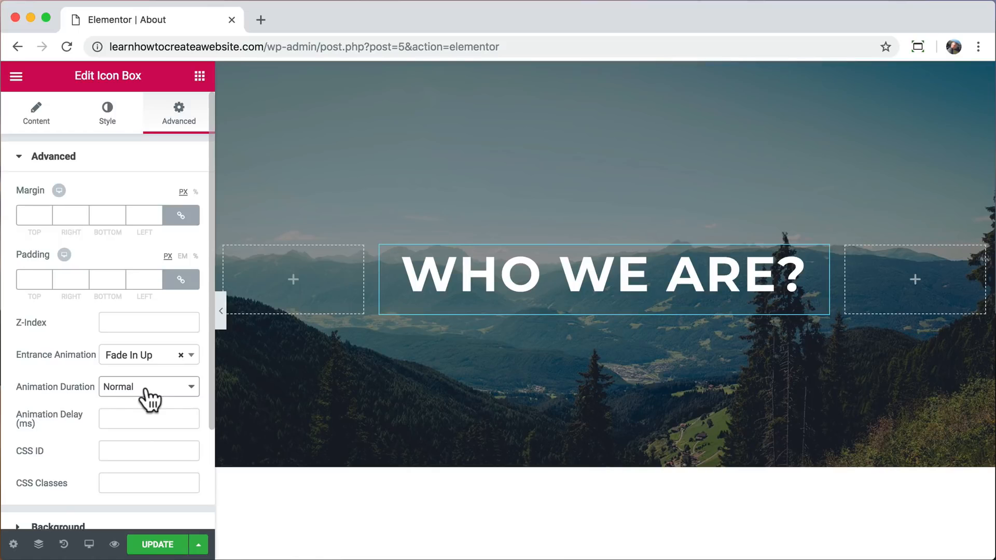
# Apply the Pulse Shrink hover animation to the mountain trail image beside Our Mission.
pyautogui.scroll(-6, 413, 495)
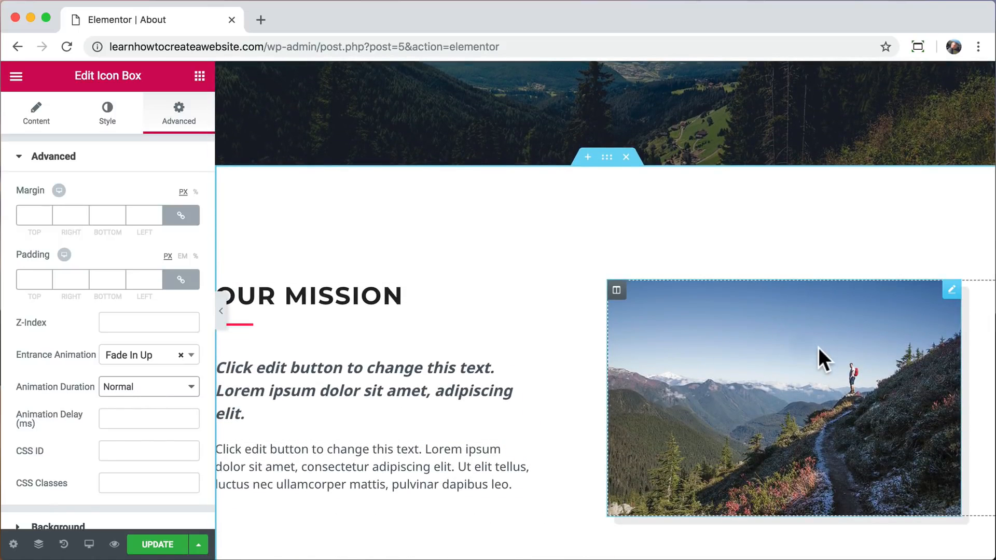
pyautogui.click(817, 347)
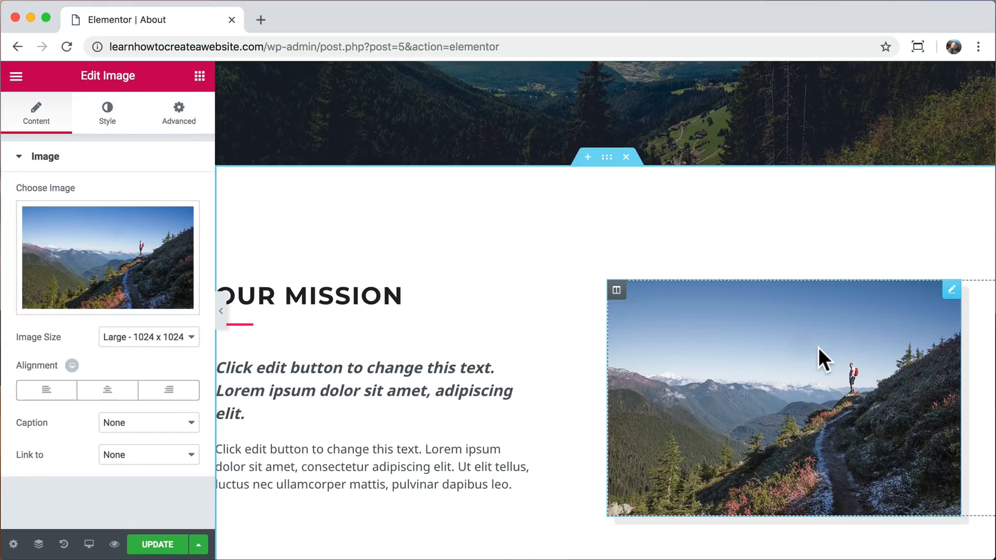
pyautogui.click(108, 123)
pyautogui.scroll(-1, 103, 201)
pyautogui.click(153, 288)
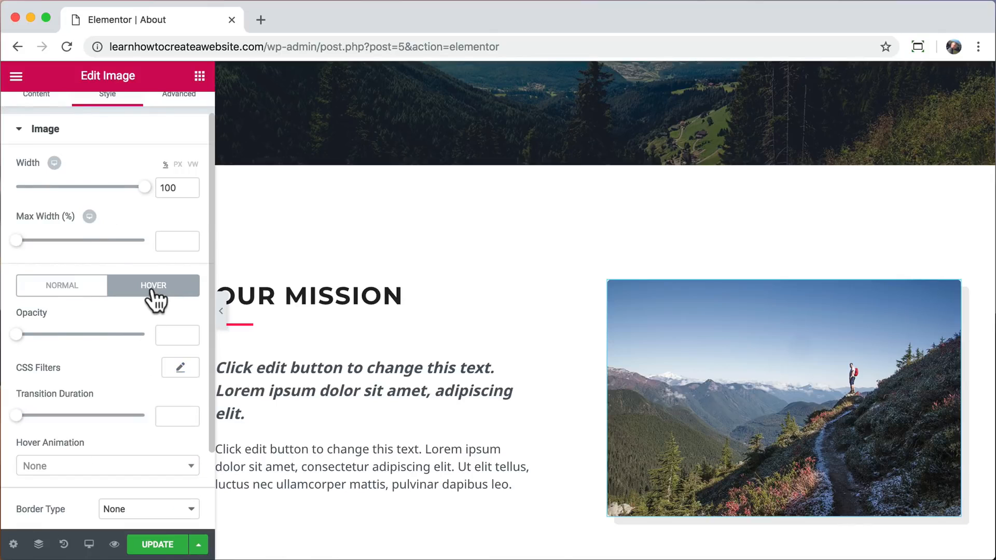
pyautogui.scroll(-3, 144, 354)
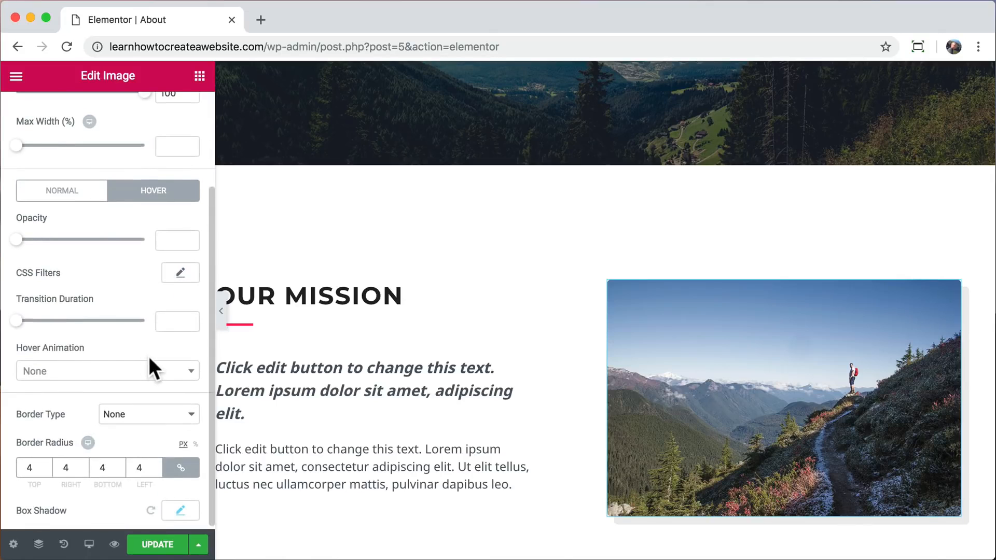
pyautogui.click(190, 381)
pyautogui.click(143, 294)
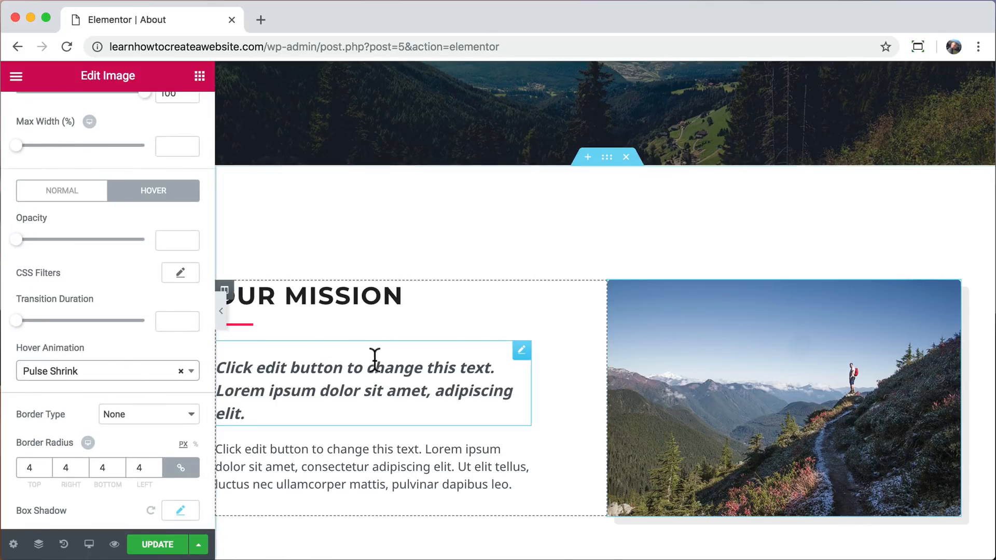
# Change the mountain trail image's hover animation to Grow Rotate.
pyautogui.click(193, 371)
pyautogui.scroll(-3, 149, 293)
pyautogui.click(149, 293)
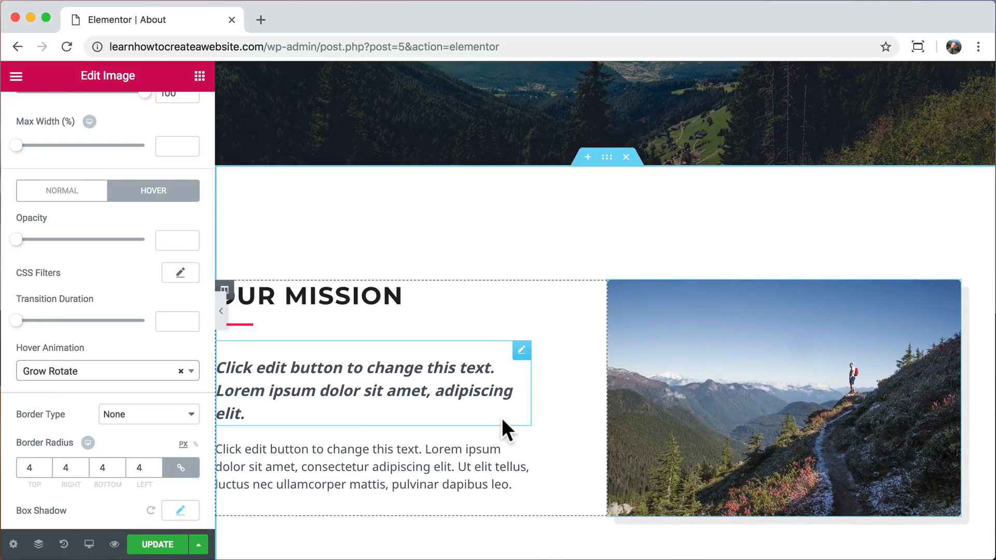
# Update the About page, preview it in a separate tab and close the Elementor editor tab.
pyautogui.click(165, 544)
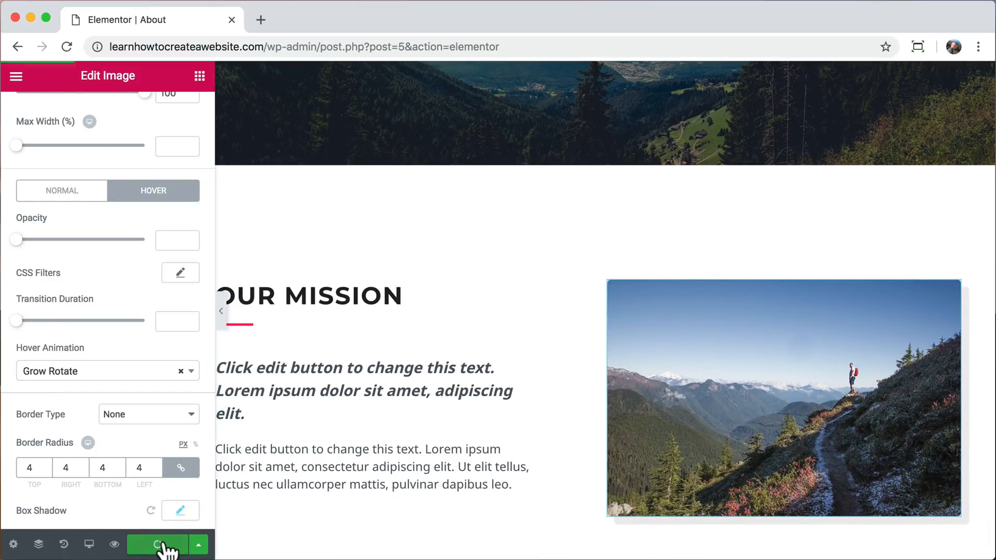
pyautogui.click(114, 544)
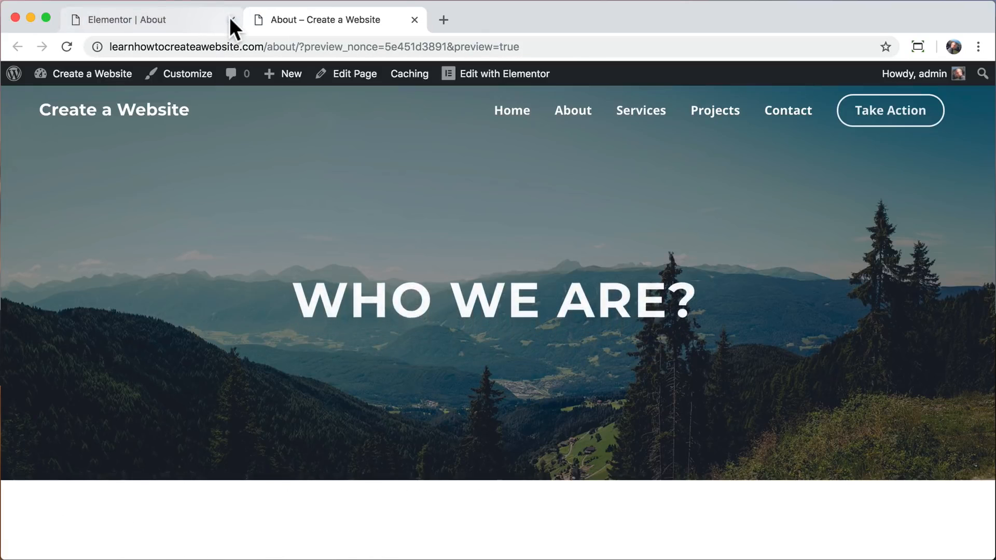
pyautogui.click(232, 20)
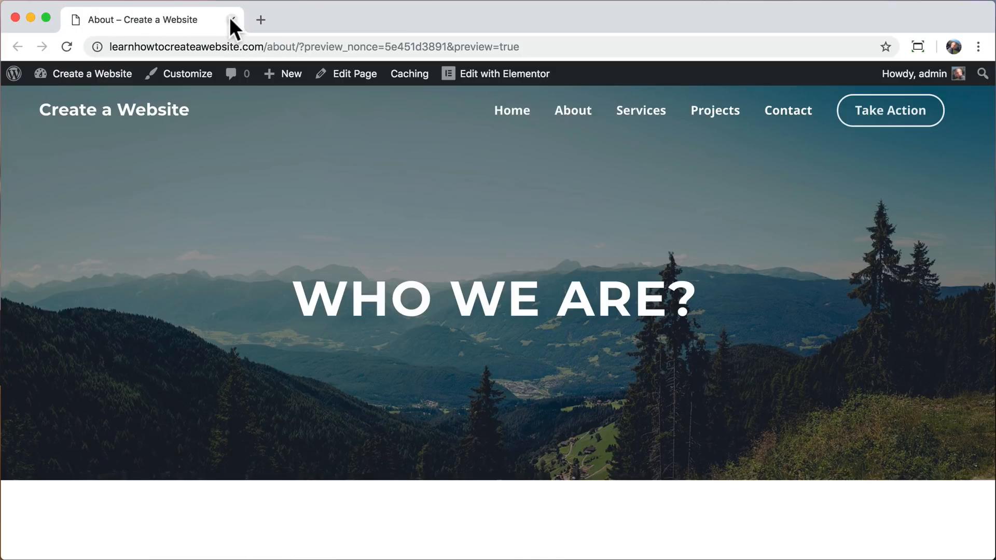
# Check the About page preview, then open the Services page in Elementor for editing.
pyautogui.scroll(-7, 278, 193)
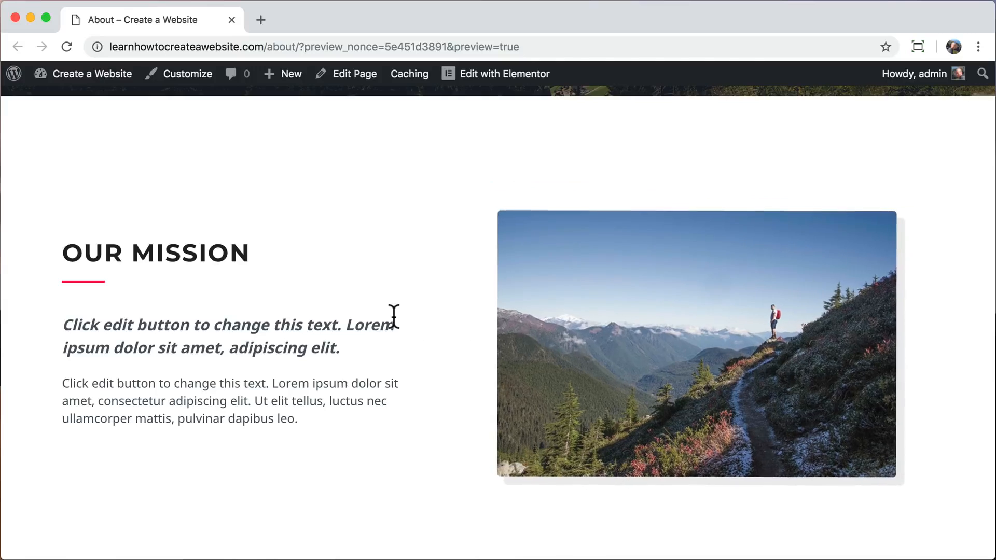
pyautogui.scroll(7, 418, 285)
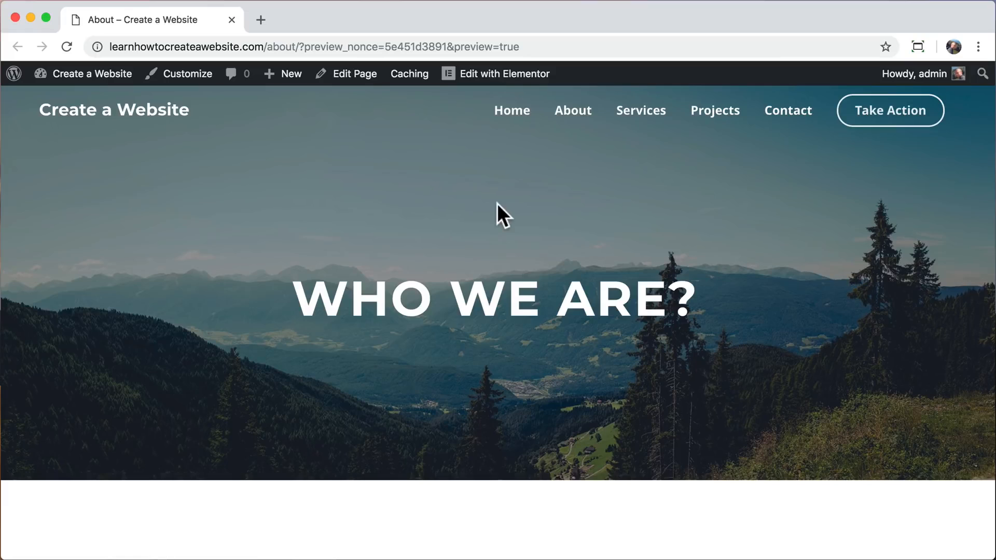
pyautogui.click(639, 115)
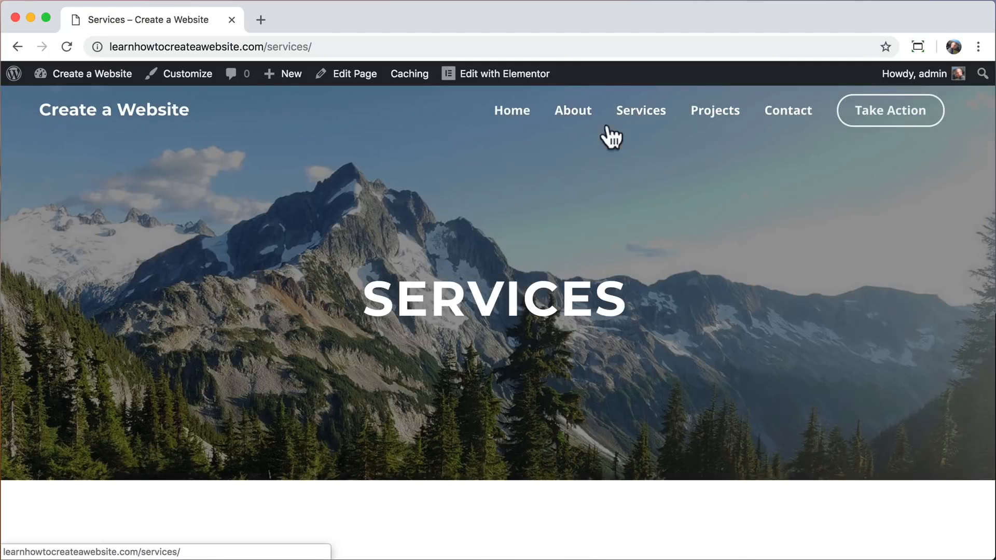
pyautogui.scroll(-5, 467, 371)
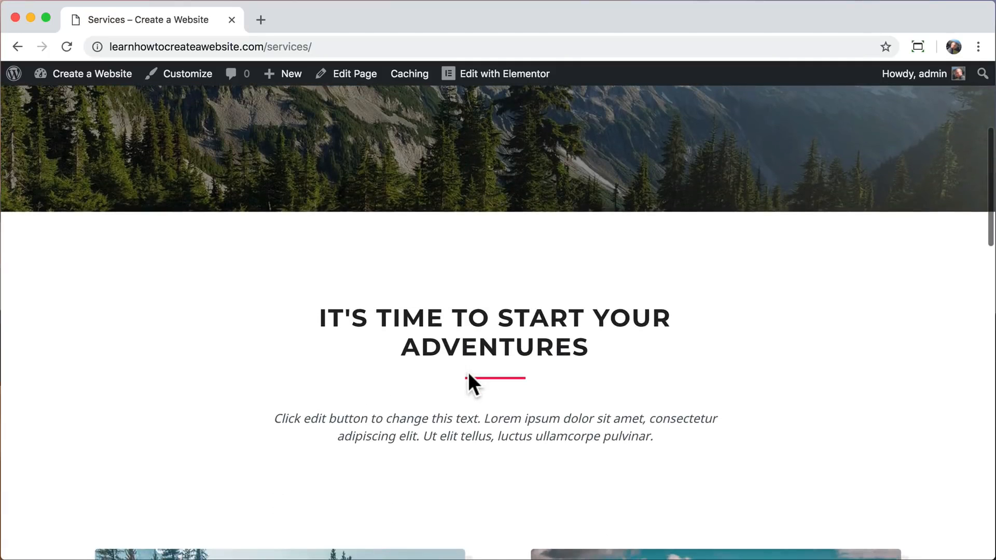
pyautogui.scroll(-10, 468, 372)
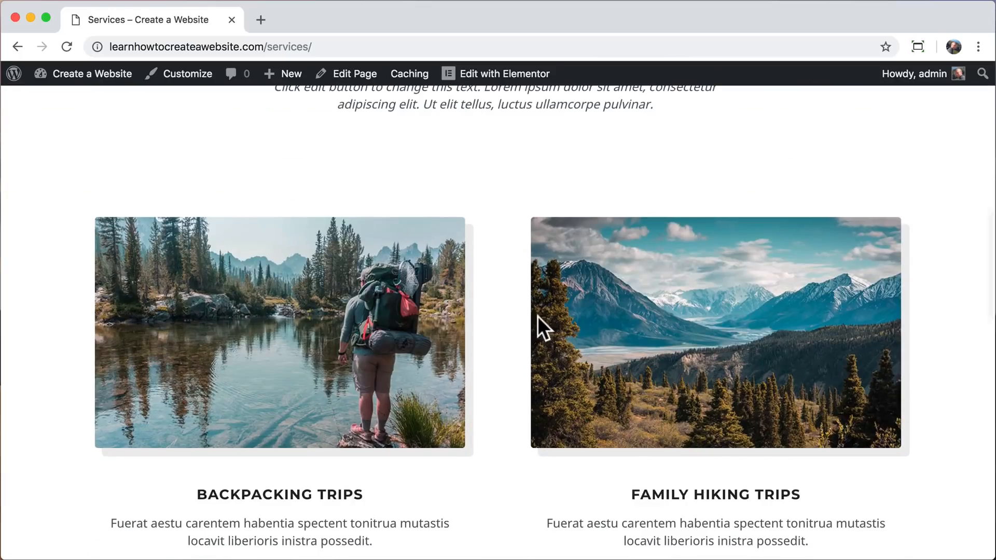
pyautogui.scroll(15, 396, 418)
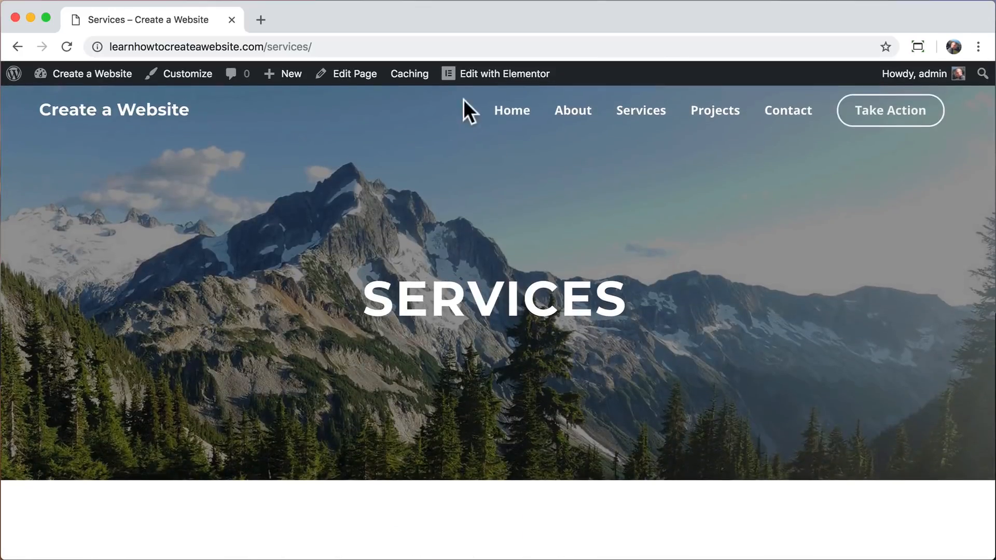
pyautogui.click(482, 83)
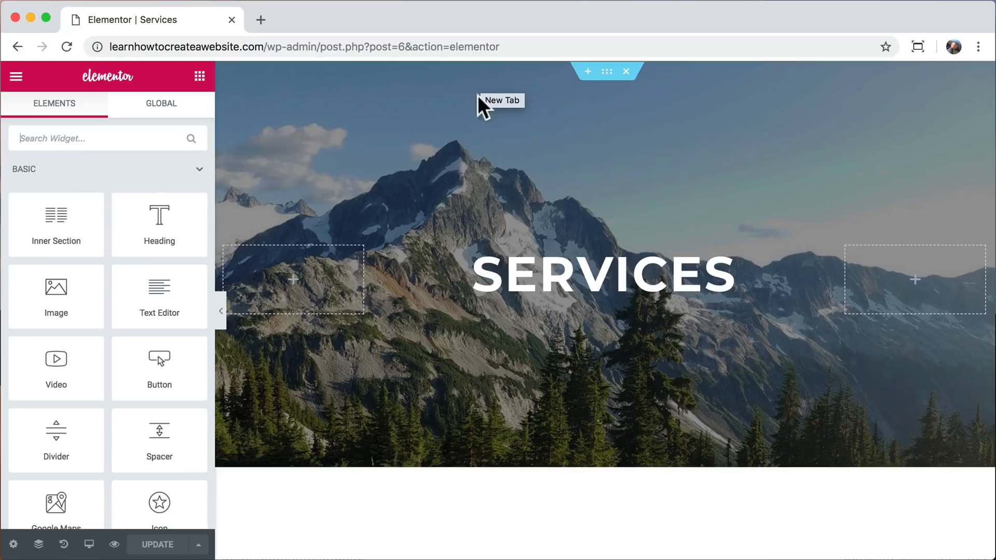
# Move the Water Sports and Winter Sports row above the Backpacking Trips and Family Hiking Trips row.
pyautogui.scroll(-10, 539, 366)
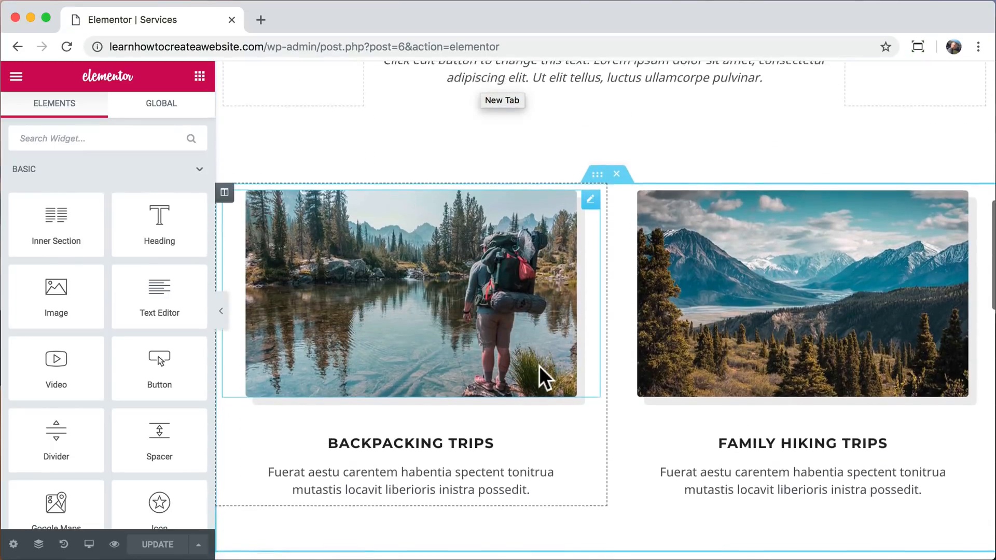
pyautogui.scroll(-4, 539, 366)
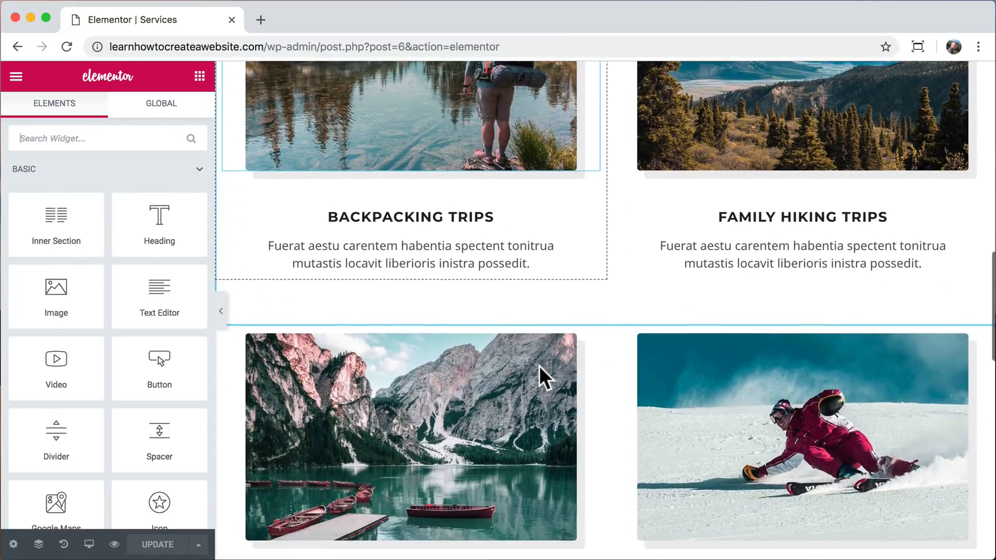
pyautogui.moveTo(596, 319); pyautogui.dragTo(575, 260)
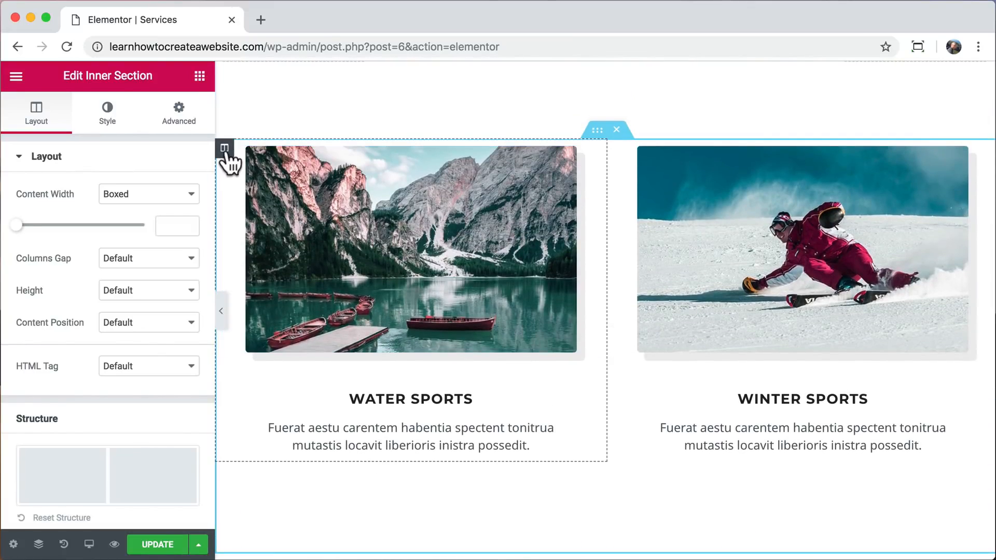
# Swap the columns in both service rows, placing Winter Sports before Water Sports and Family Hiking Trips before Backpacking Trips.
pyautogui.moveTo(223, 150); pyautogui.dragTo(712, 223)
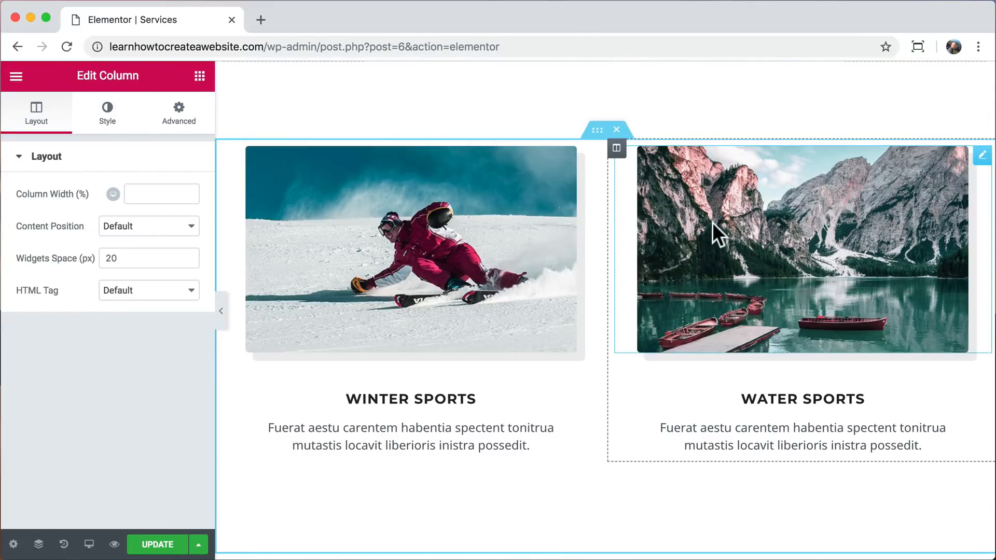
pyautogui.scroll(-2, 653, 272)
pyautogui.scroll(-5, 653, 273)
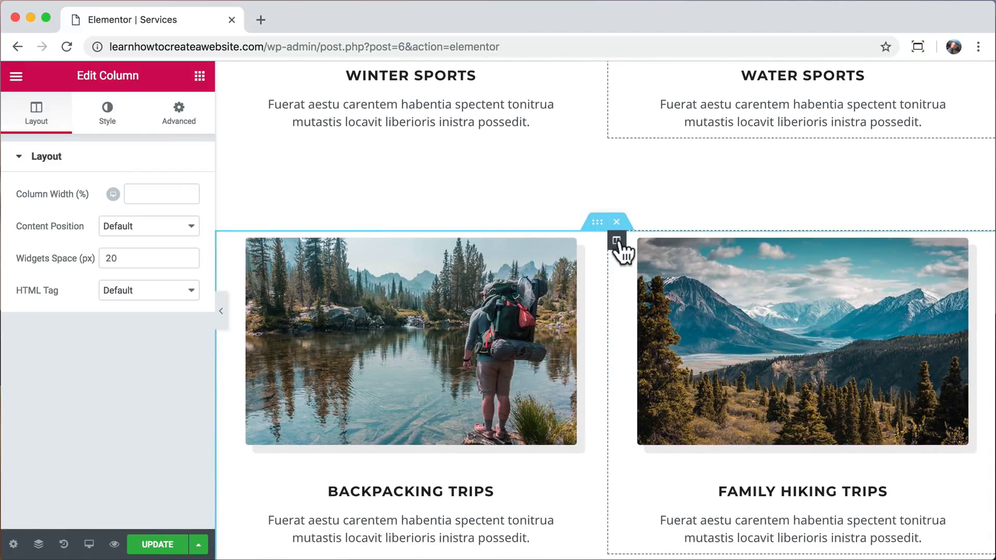
pyautogui.moveTo(616, 239); pyautogui.dragTo(304, 291)
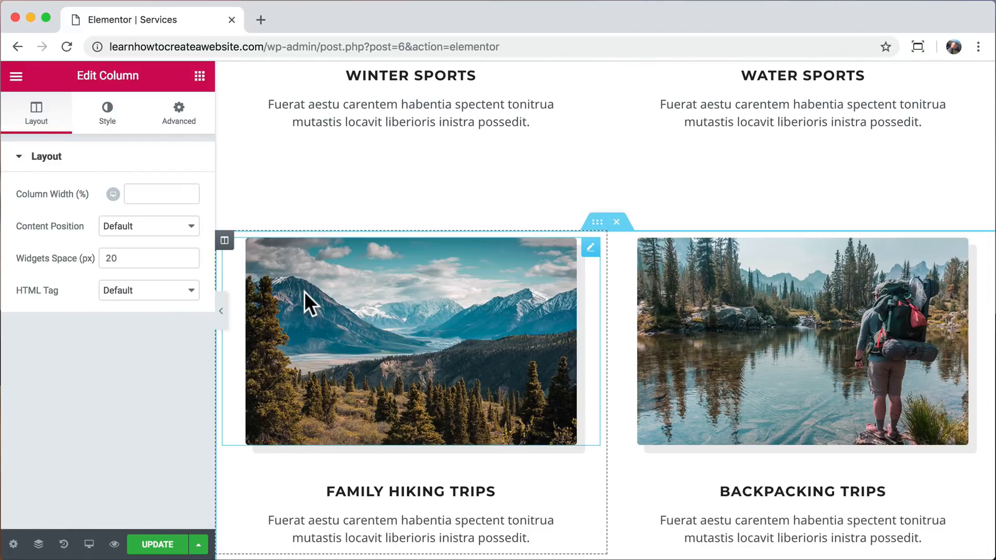
# Adjust the Winter Sports skier image's CSS filters to Brightness 101, Contrast 100 and Hue 360, with a moderately raised Saturation.
pyautogui.scroll(5, 583, 285)
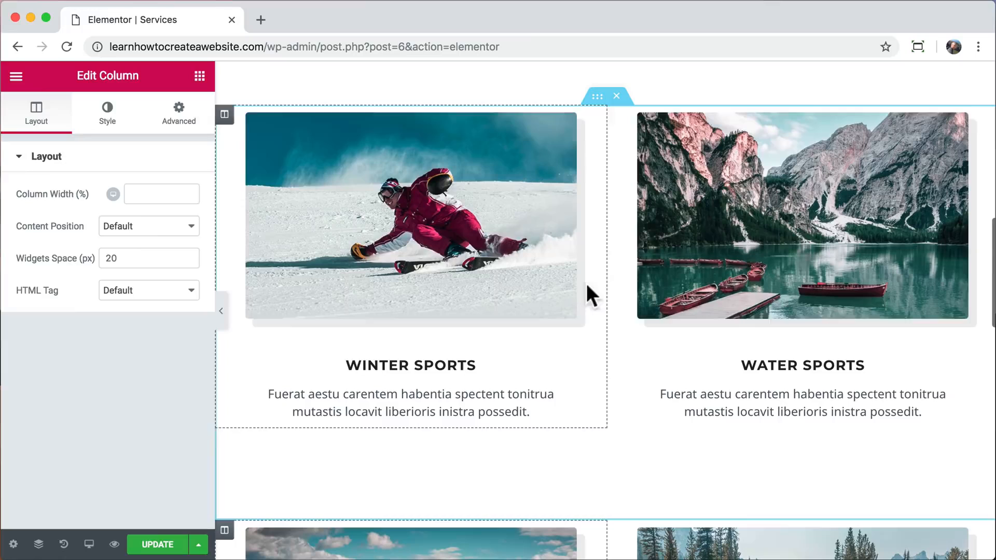
pyautogui.click(435, 240)
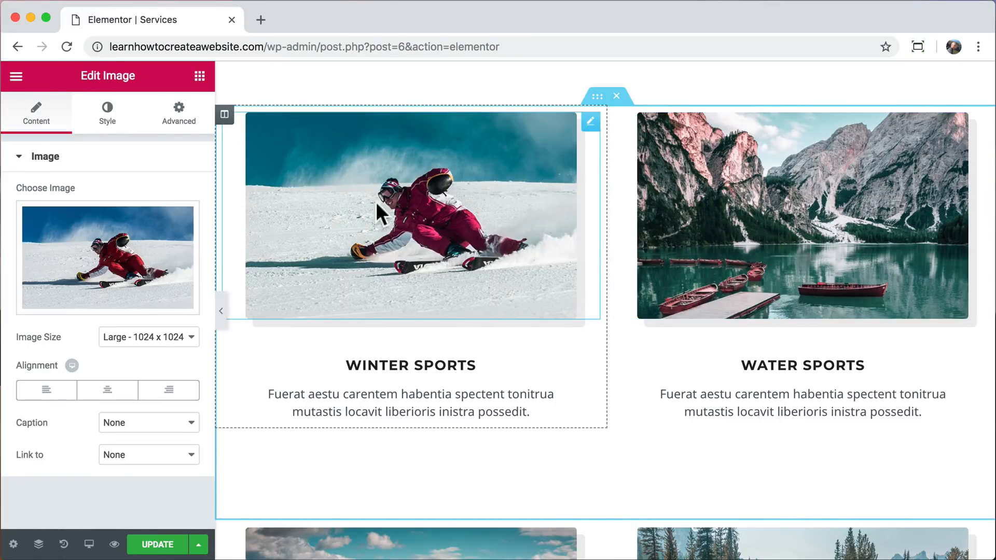
pyautogui.click(106, 130)
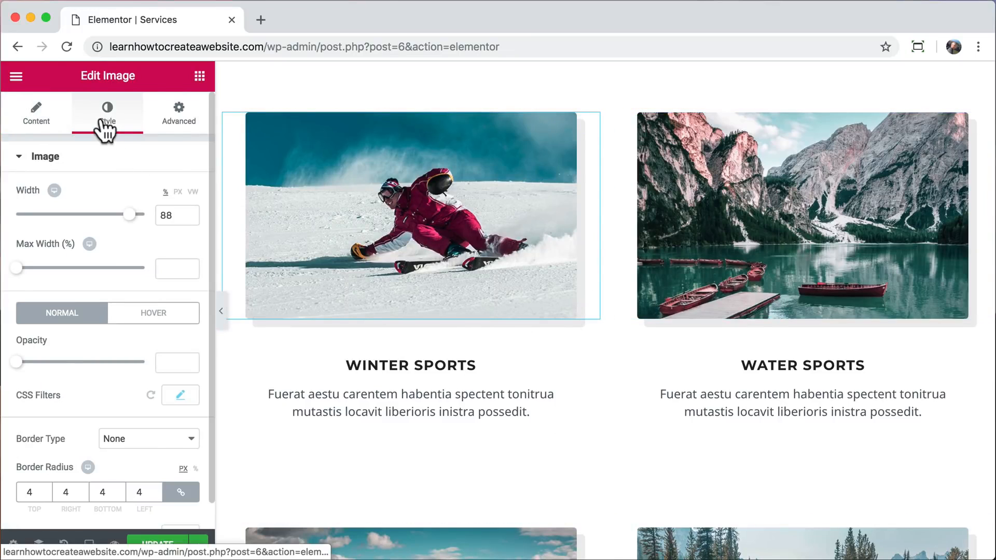
pyautogui.scroll(-3, 123, 337)
pyautogui.click(179, 375)
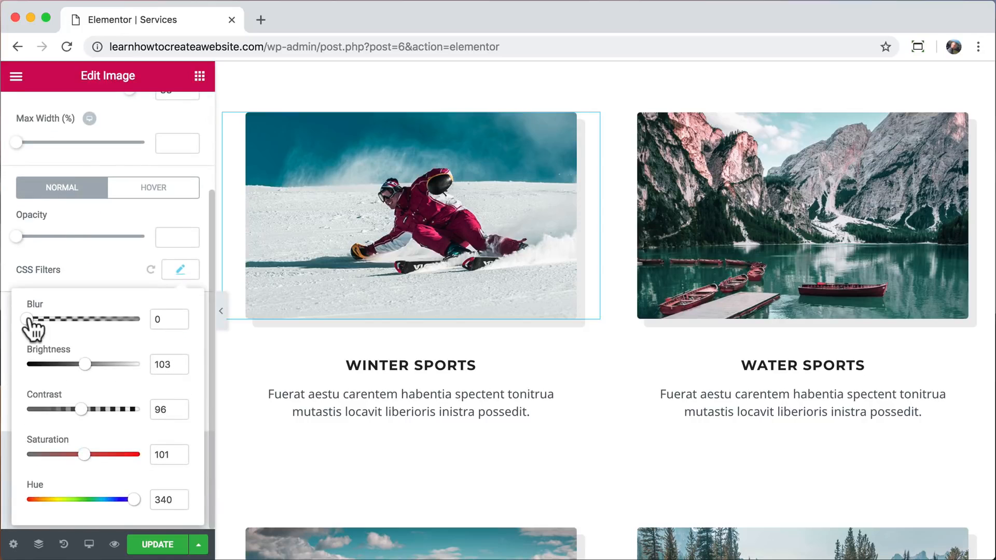
pyautogui.moveTo(28, 319); pyautogui.dragTo(82, 319)
pyautogui.moveTo(81, 355)
pyautogui.mouseDown()
pyautogui.moveTo(104, 365)
pyautogui.moveTo(68, 365)
pyautogui.moveTo(84, 366)
pyautogui.mouseUp()
pyautogui.moveTo(81, 409)
pyautogui.mouseDown()
pyautogui.moveTo(110, 410)
pyautogui.moveTo(83, 409)
pyautogui.mouseUp()
pyautogui.moveTo(84, 454); pyautogui.dragTo(132, 463)
pyautogui.moveTo(137, 514); pyautogui.dragTo(105, 515)
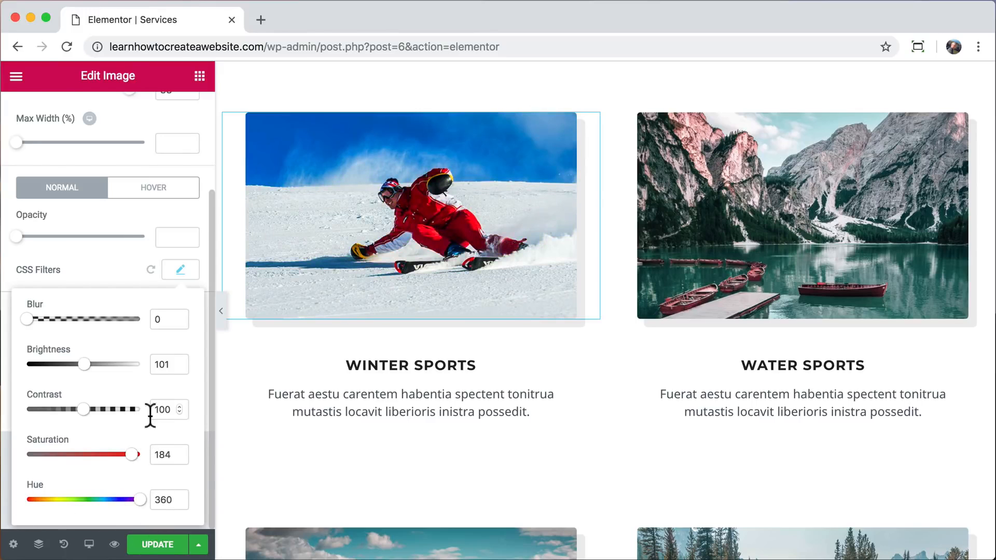
pyautogui.moveTo(130, 454); pyautogui.dragTo(99, 454)
# Update the Services page and check the rearranged images in a separate preview, closing the Elementor editor tab.
pyautogui.click(157, 544)
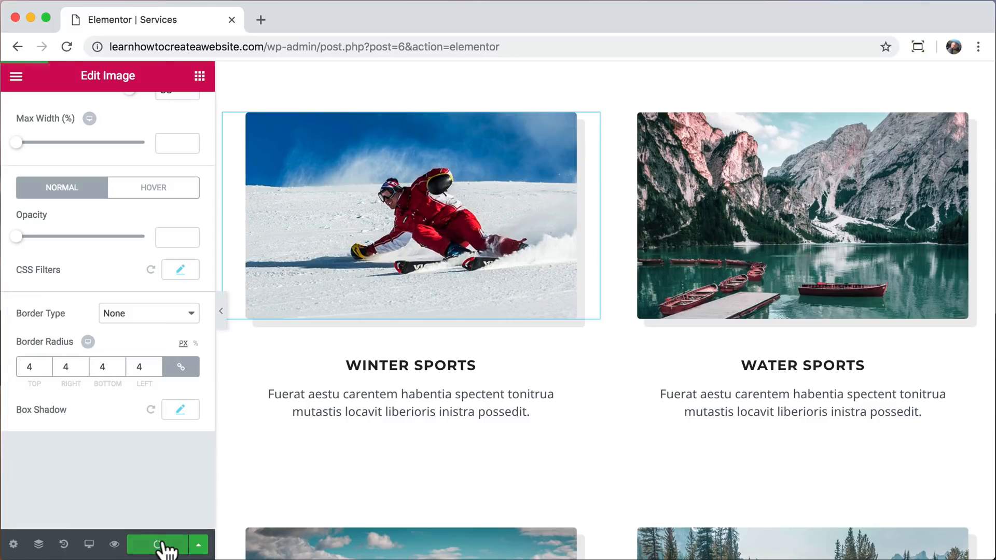
pyautogui.click(115, 545)
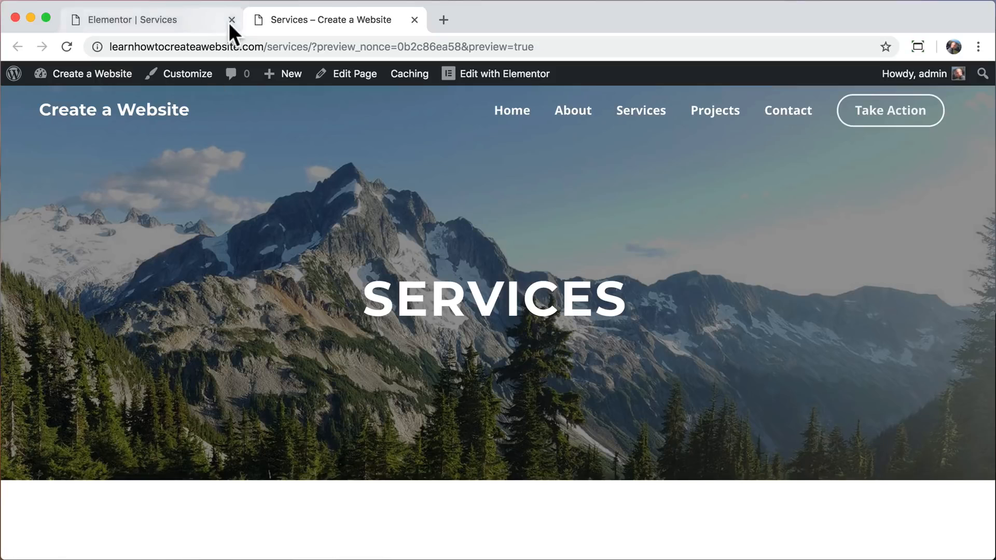
pyautogui.click(231, 20)
pyautogui.scroll(-10, 241, 245)
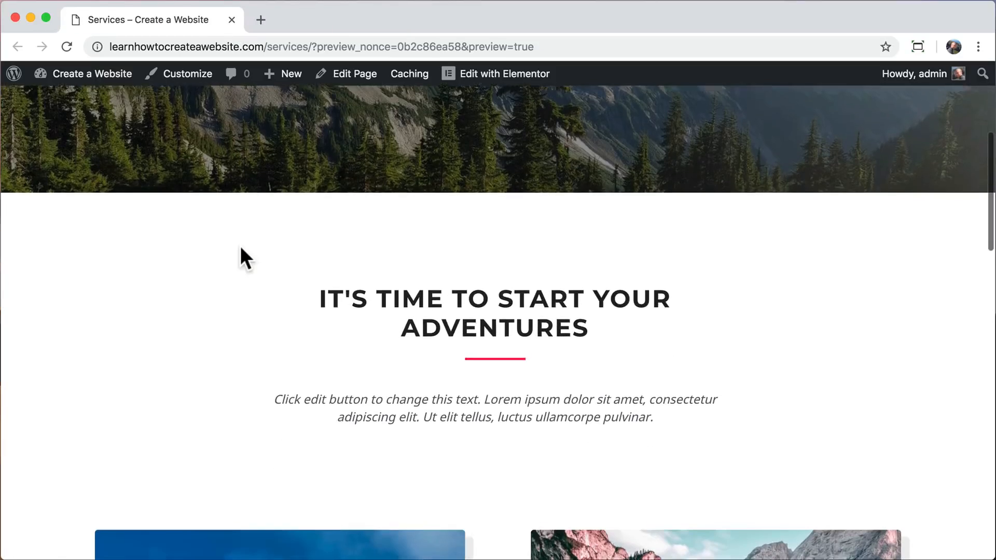
pyautogui.scroll(-3, 241, 246)
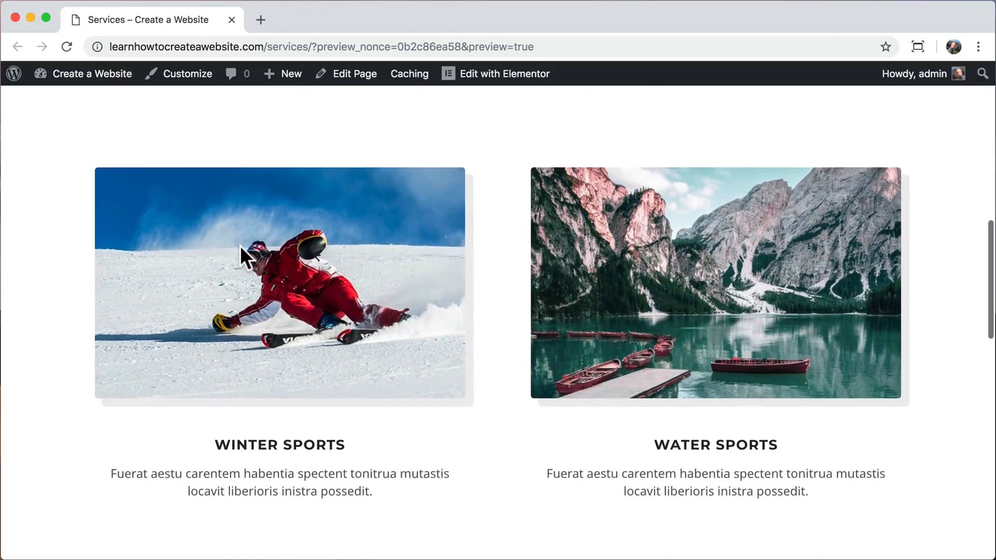
# Open the site's Projects page and page through the Water Sports image carousel.
pyautogui.scroll(15, 241, 246)
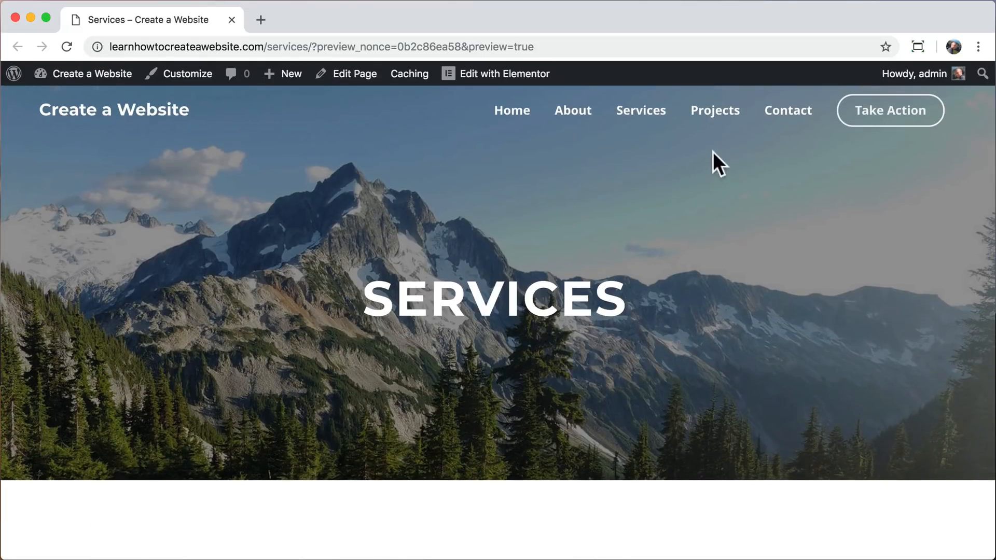
pyautogui.click(715, 116)
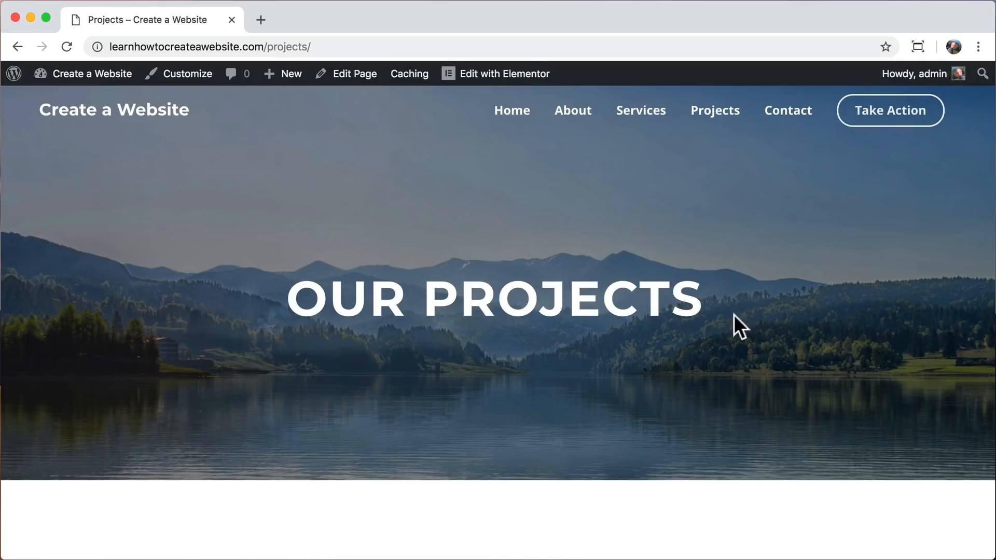
pyautogui.scroll(-8, 741, 366)
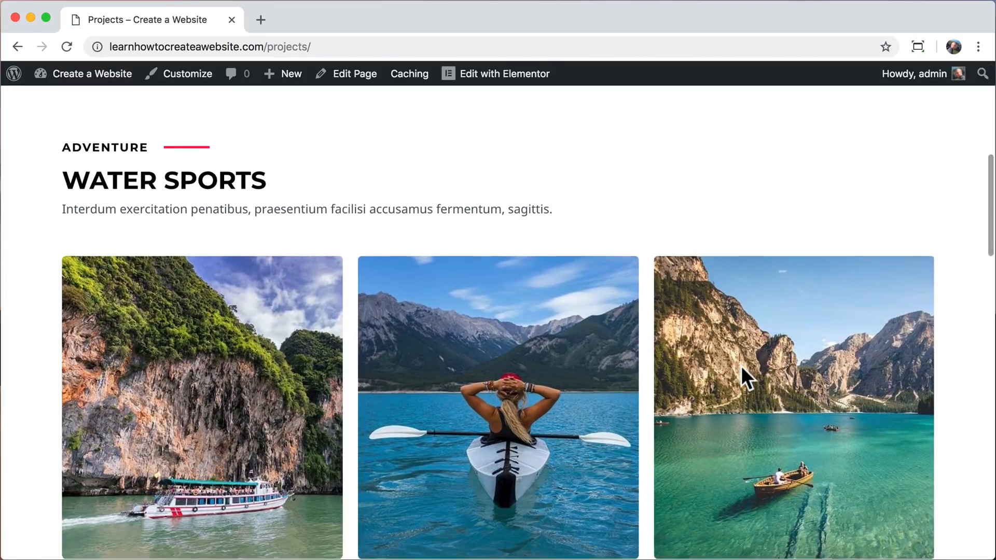
pyautogui.scroll(-3, 740, 365)
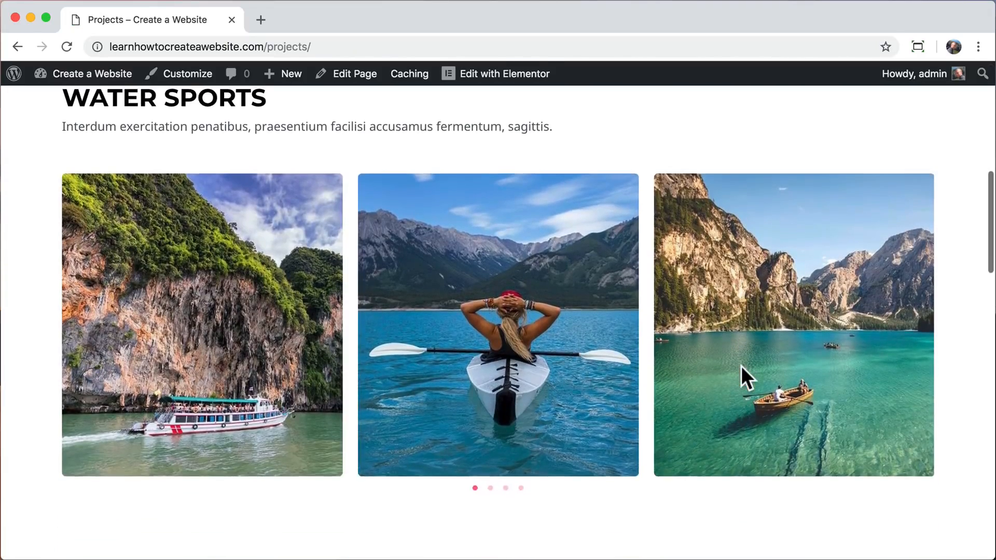
pyautogui.click(490, 488)
pyautogui.click(505, 488)
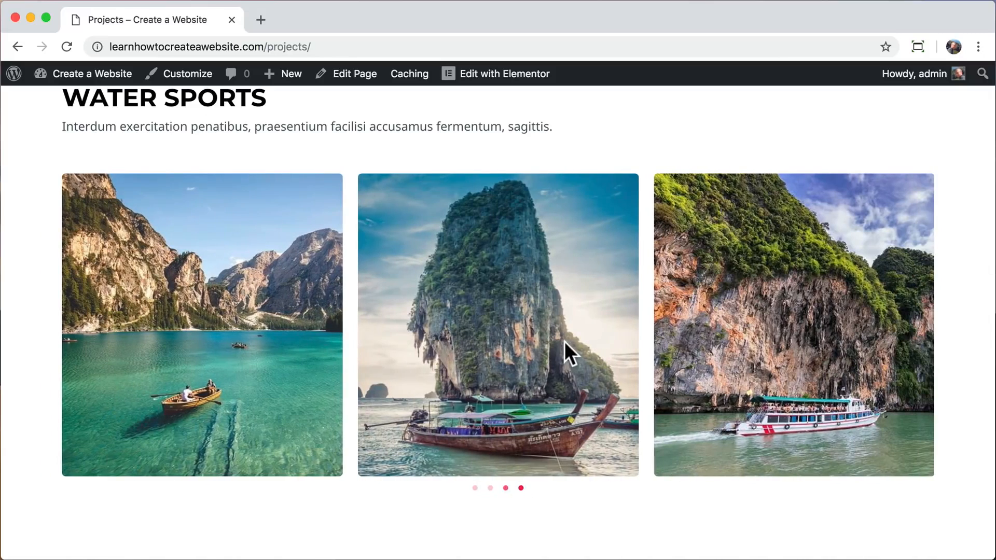
# Open the Projects page in Elementor and bring up the Water Sports image carousel's settings for adding images.
pyautogui.scroll(7, 564, 349)
pyautogui.click(495, 92)
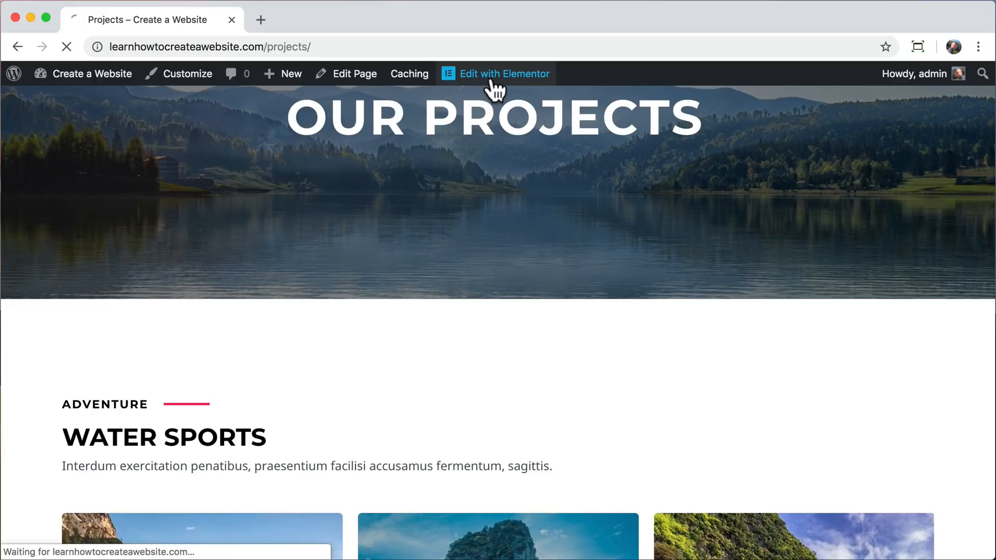
pyautogui.scroll(-6, 493, 324)
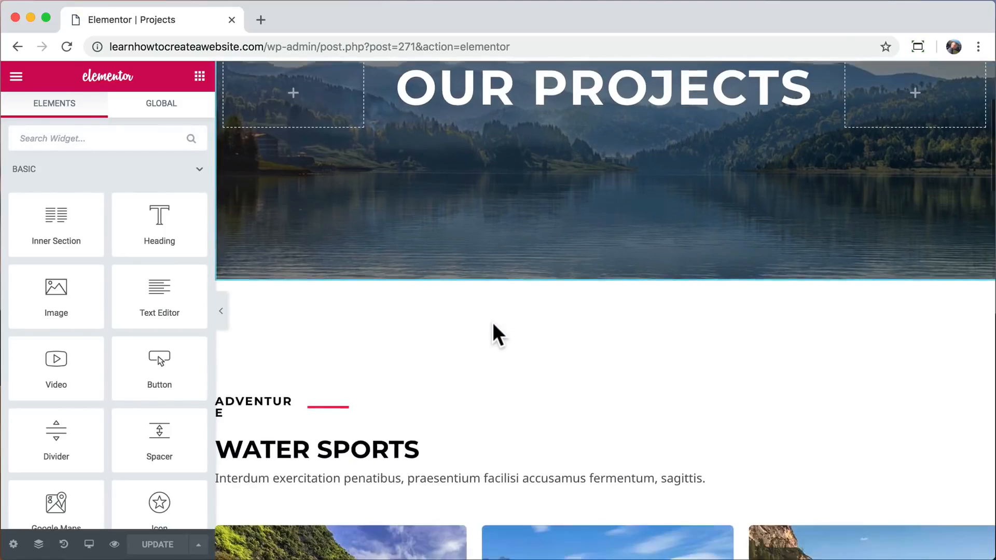
pyautogui.scroll(-3, 493, 322)
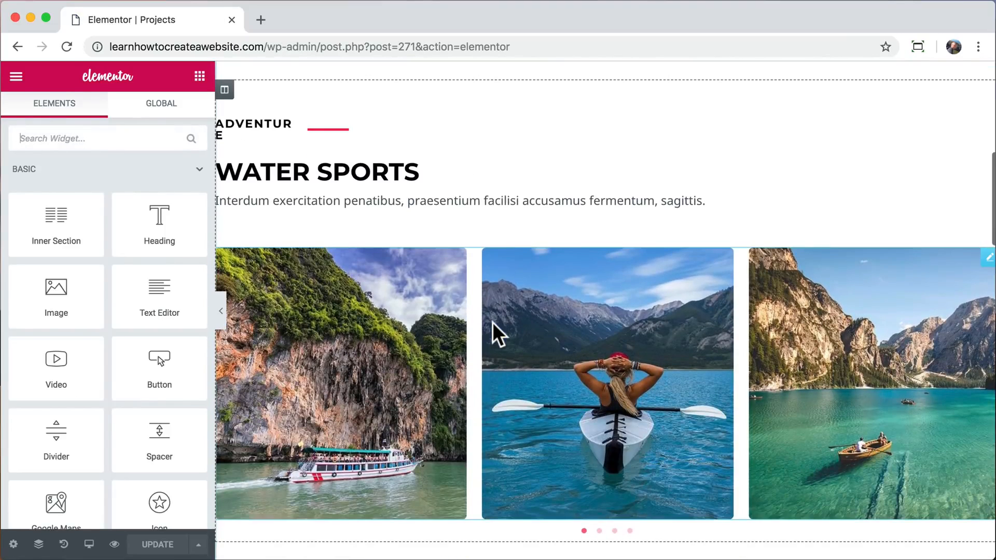
pyautogui.click(405, 340)
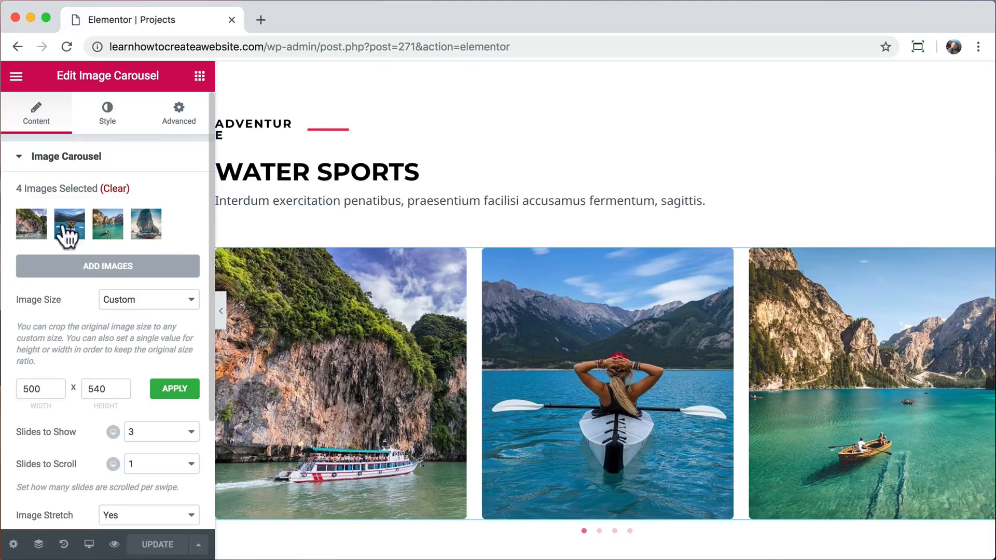
pyautogui.click(112, 266)
# Open Pexels in a new browser tab and search for kayaking photos.
pyautogui.click(260, 20)
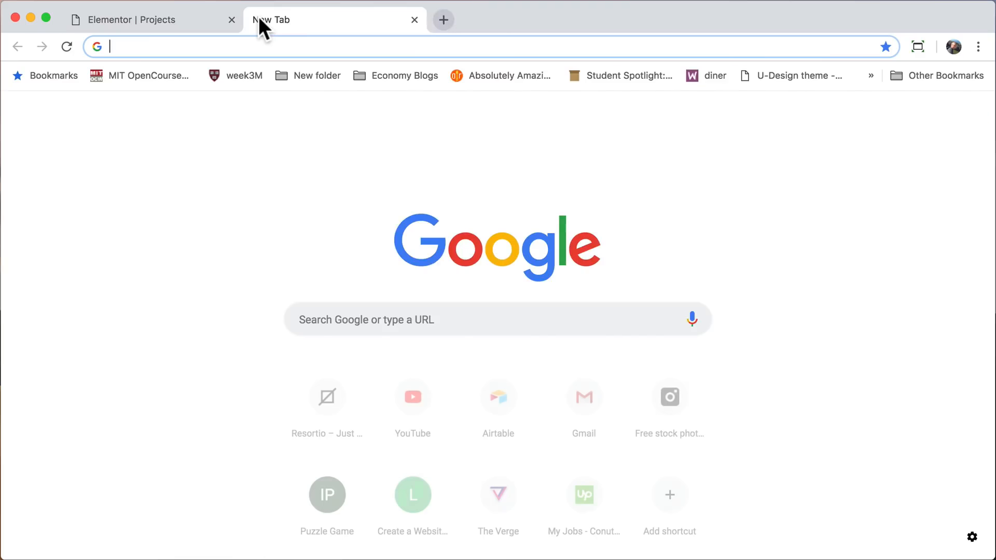
pyautogui.write('pexels.com')
pyautogui.press('Return')
pyautogui.write('k')
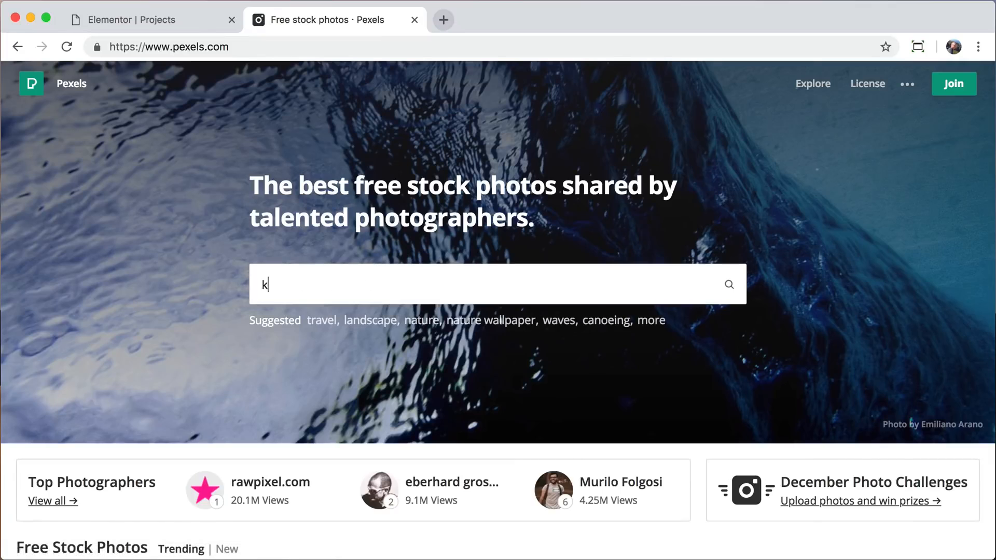
pyautogui.write('ayaking')
pyautogui.press('Return')
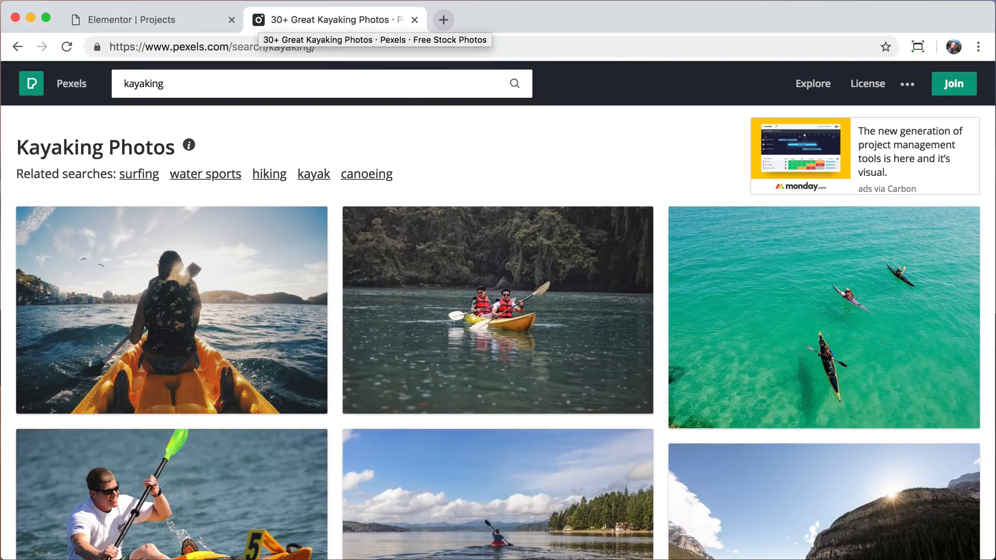
# Download the photo of three kayaks on turquoise water in the Large (1920 x 1369) size to the Desktop and close Pexels.
pyautogui.click(746, 319)
pyautogui.click(931, 229)
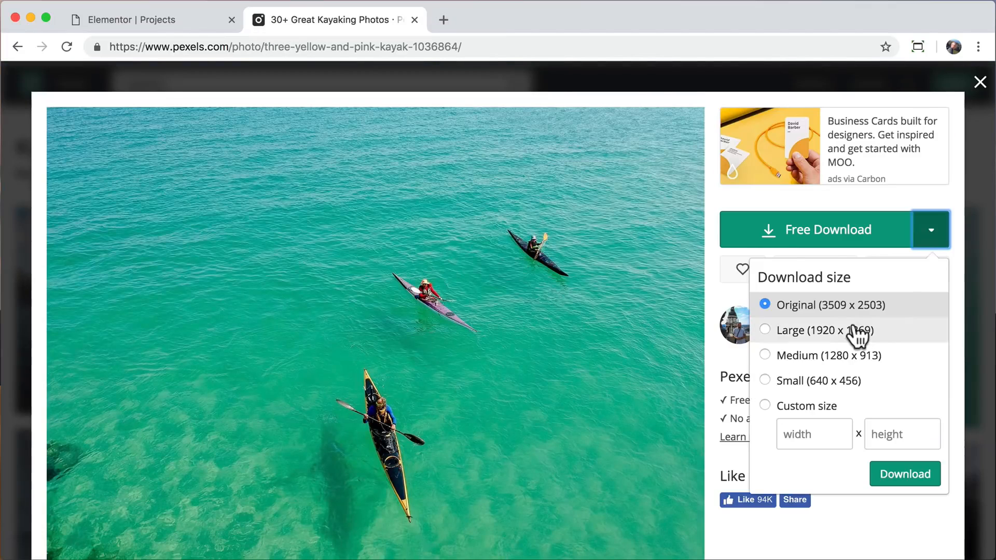
pyautogui.click(918, 336)
pyautogui.click(905, 474)
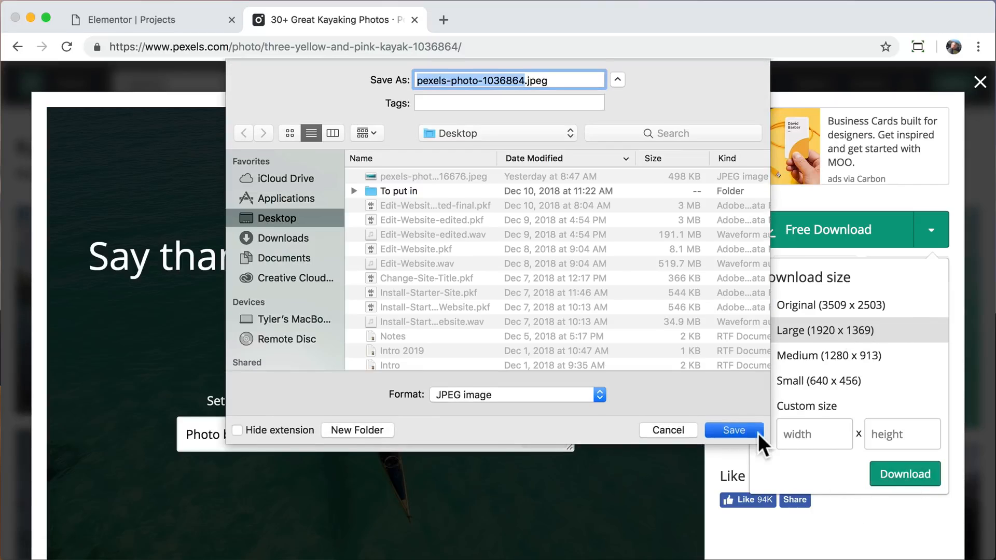
pyautogui.click(747, 369)
pyautogui.click(980, 541)
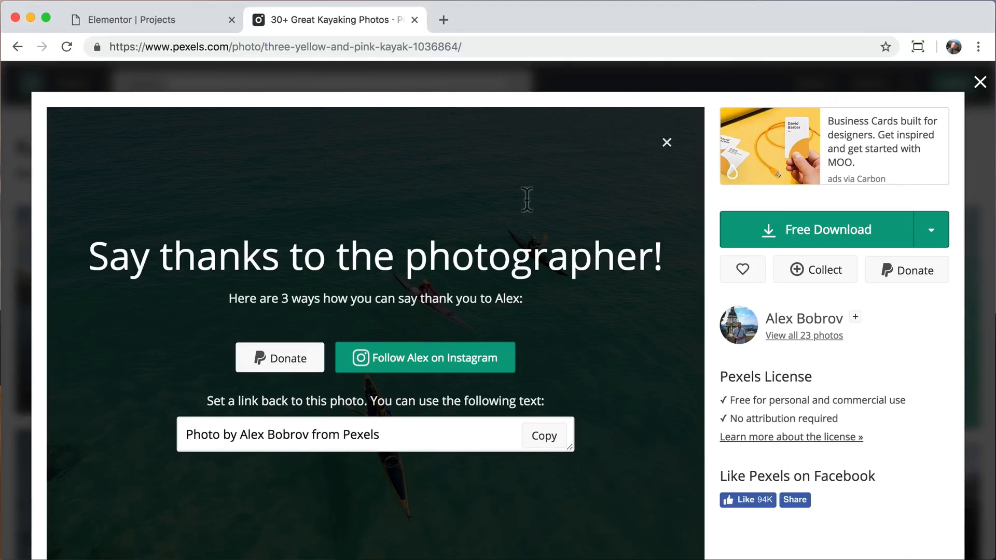
pyautogui.click(414, 20)
# Upload pexels-photo-1036864.jpeg from the Desktop to the carousel gallery and check its file size.
pyautogui.click(220, 138)
pyautogui.click(571, 328)
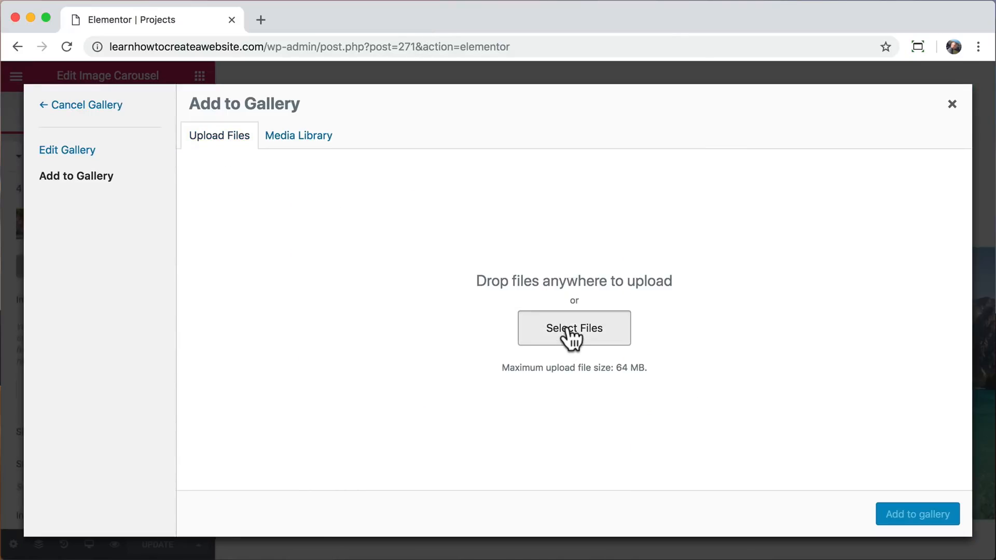
pyautogui.click(361, 115)
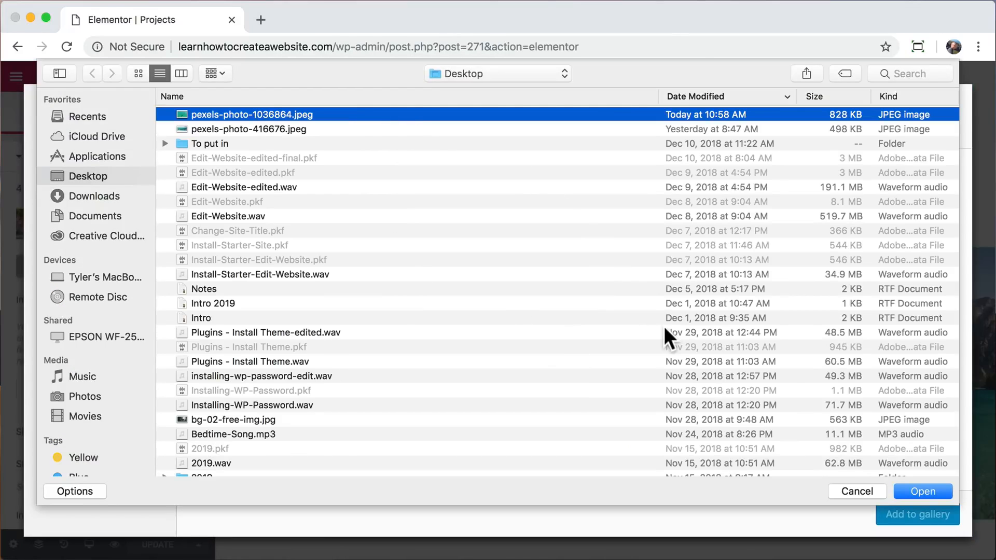
pyautogui.click(919, 489)
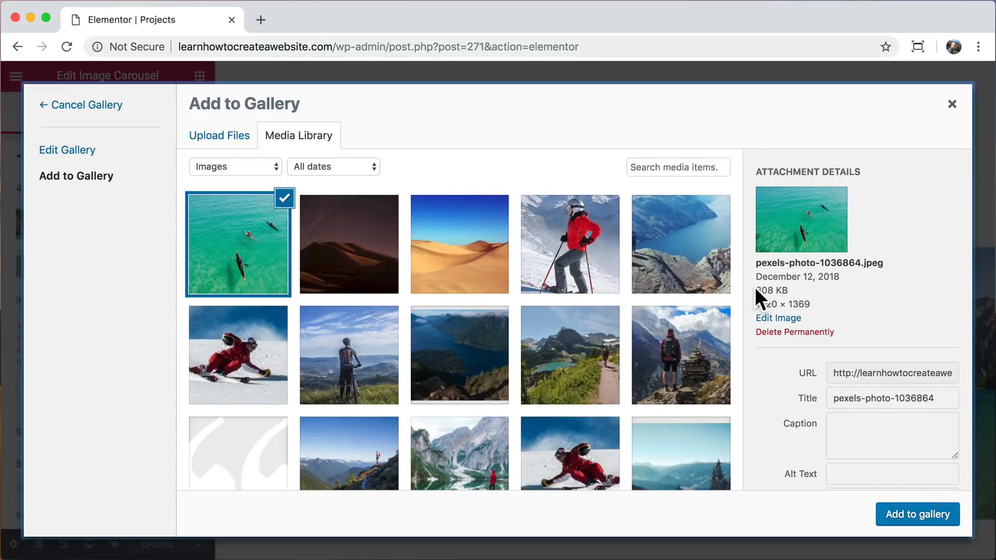
pyautogui.moveTo(755, 289); pyautogui.dragTo(793, 289)
pyautogui.click(792, 289)
# Scale the uploaded kayak photo to 900 pixels wide and check its reduced file size in the attachment details.
pyautogui.click(775, 321)
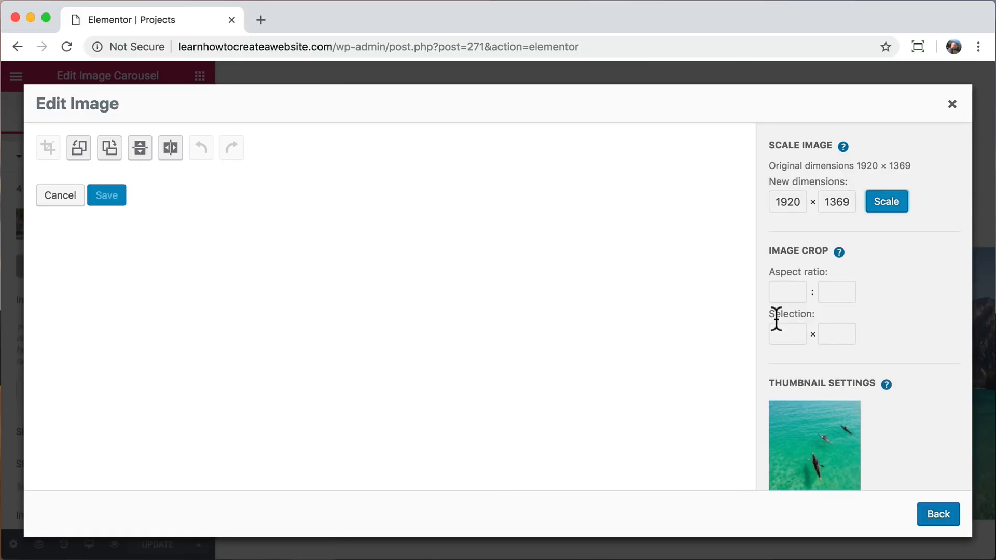
pyautogui.doubleClick(787, 203)
pyautogui.write('900')
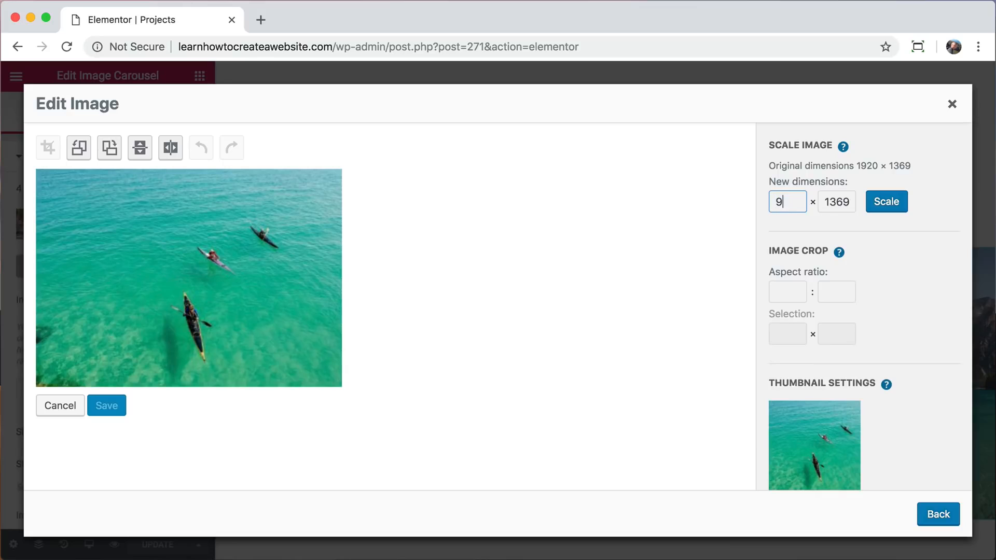
pyautogui.click(884, 201)
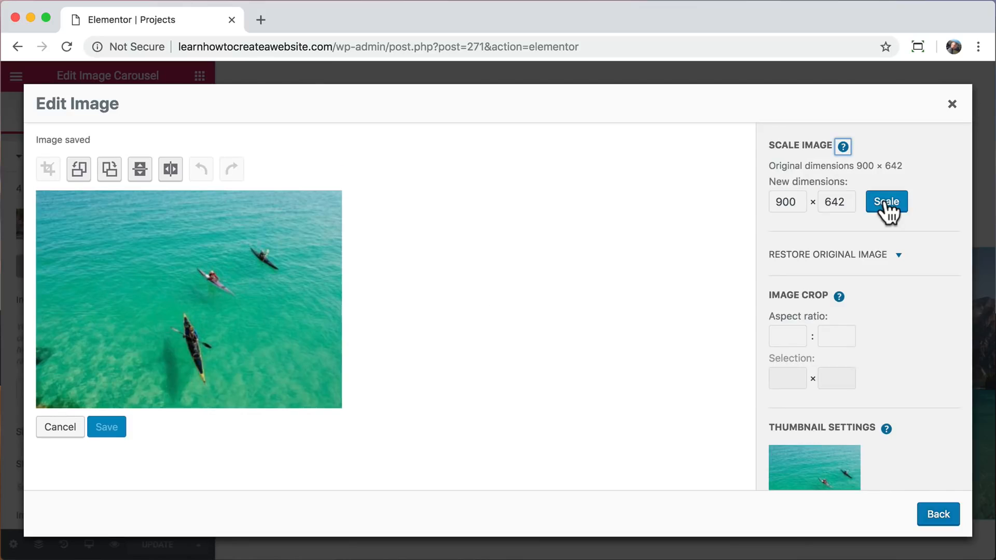
pyautogui.scroll(-3, 826, 307)
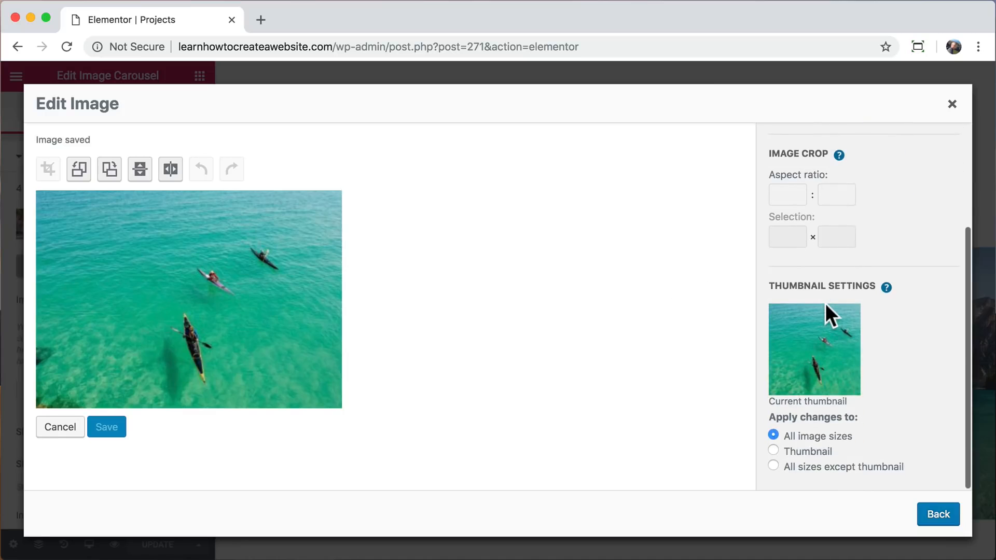
pyautogui.click(933, 522)
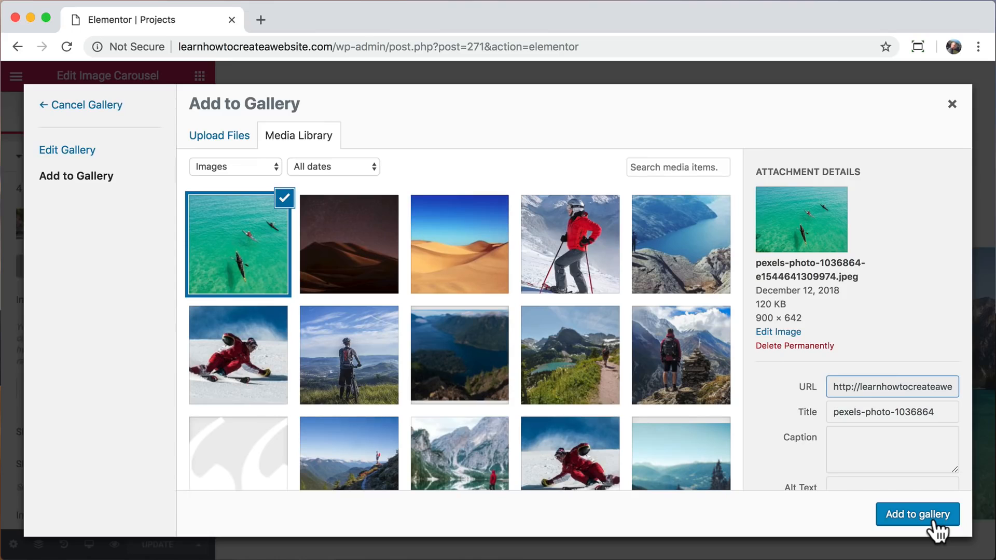
pyautogui.moveTo(757, 305); pyautogui.dragTo(781, 306)
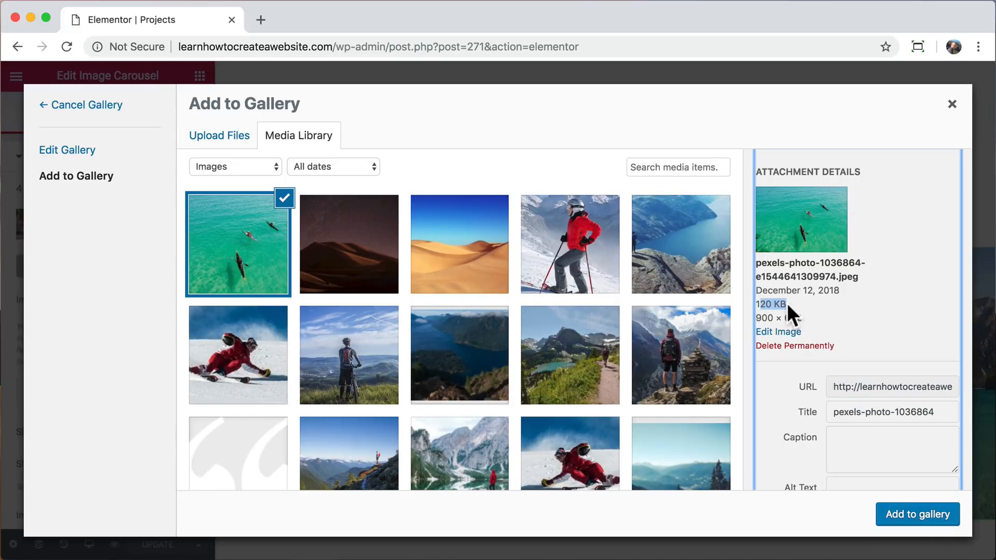
pyautogui.click(787, 305)
# Add the kayak photo to the Water Sports carousel gallery, placing it third among the images, and insert the gallery.
pyautogui.click(914, 517)
pyautogui.moveTo(288, 240); pyautogui.dragTo(555, 240)
pyautogui.click(912, 521)
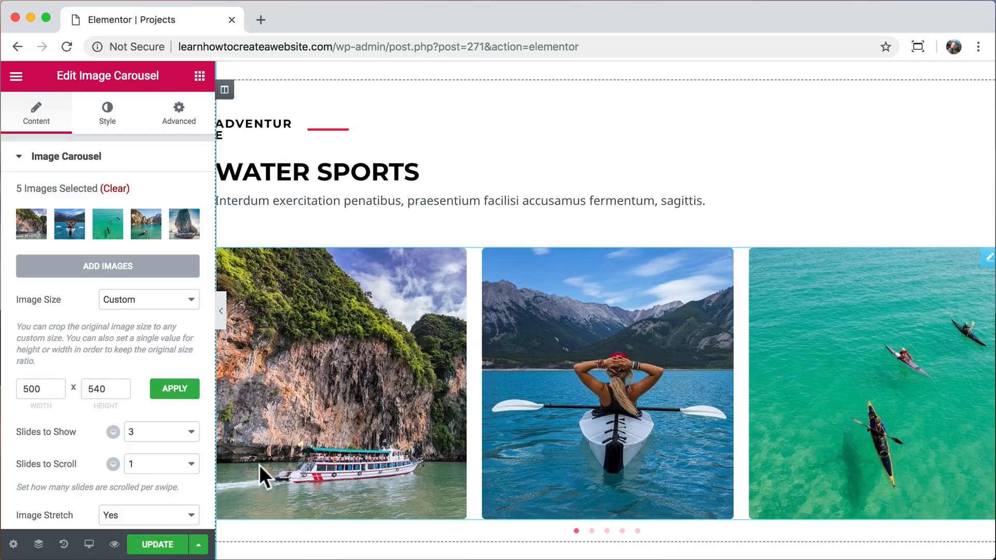
# Update the Projects page and open its preview in a separate tab, closing the Elementor editor tab.
pyautogui.click(148, 544)
pyautogui.click(114, 544)
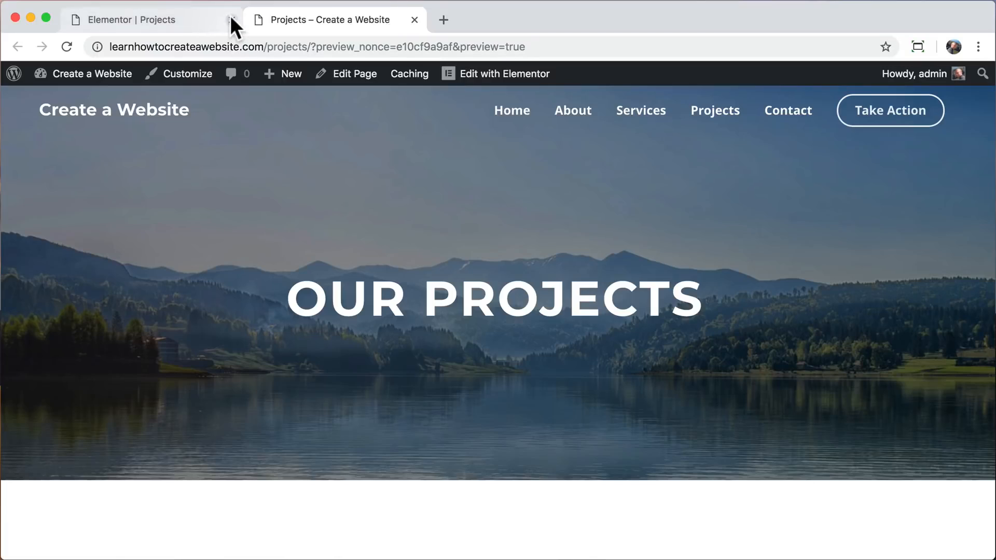
pyautogui.click(232, 20)
# Page through the Water Sports carousel on the Projects preview to check the added kayak photo.
pyautogui.scroll(-10, 301, 310)
pyautogui.click(482, 463)
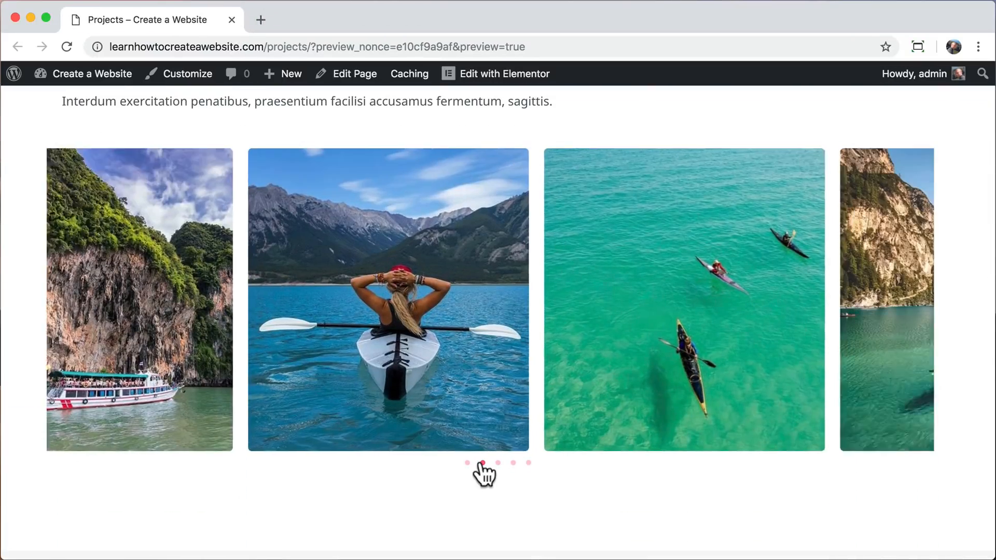
pyautogui.click(498, 462)
pyautogui.click(513, 462)
pyautogui.moveTo(373, 329); pyautogui.dragTo(465, 318)
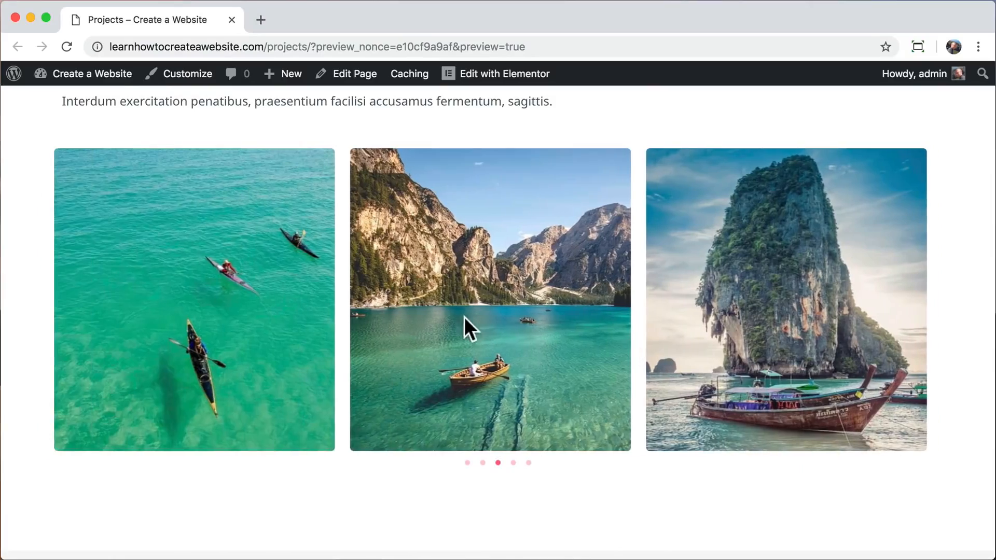
pyautogui.moveTo(254, 249); pyautogui.dragTo(463, 253)
# Open the site's Contact page, look over its form and contact info, and open the page in Elementor.
pyautogui.scroll(10, 463, 253)
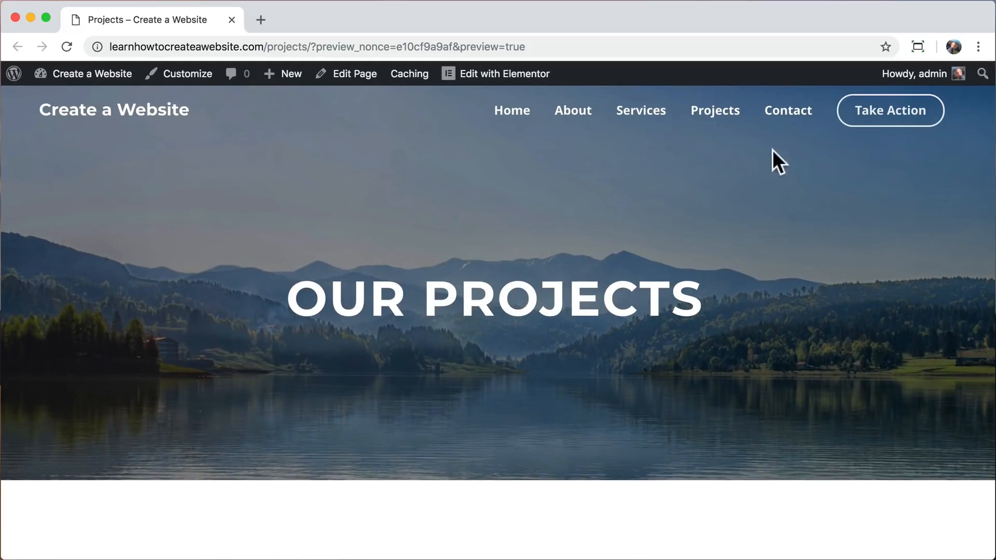
pyautogui.click(789, 112)
pyautogui.scroll(-3, 738, 298)
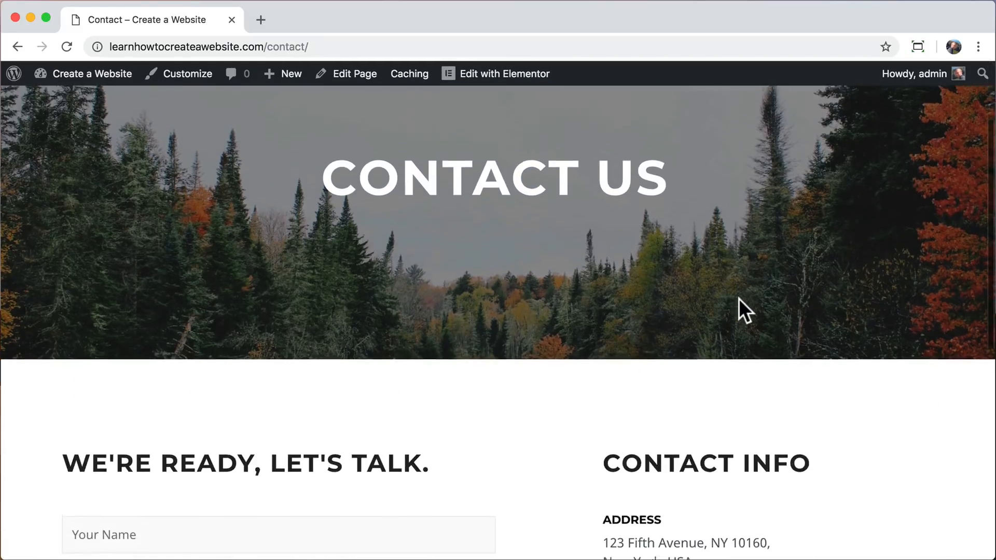
pyautogui.scroll(-6, 738, 298)
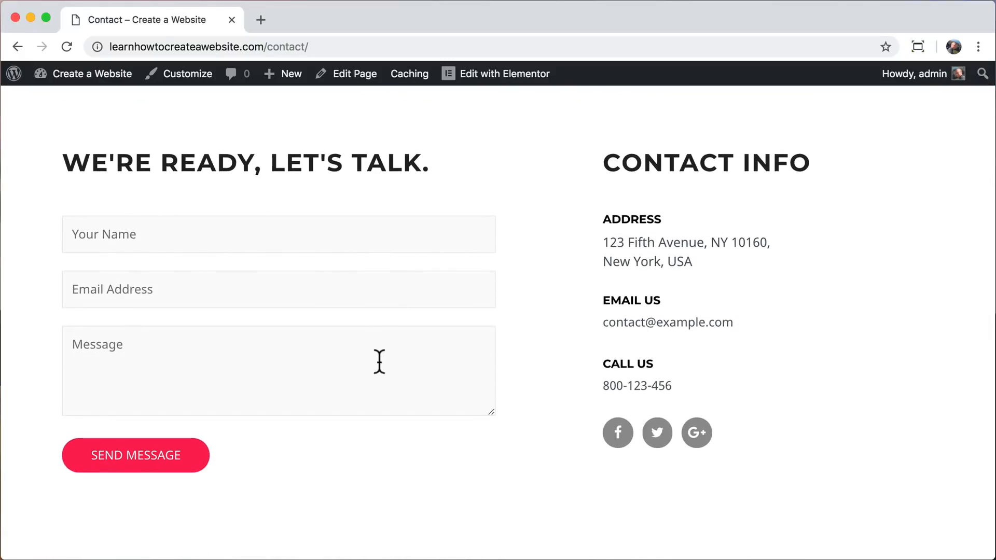
pyautogui.click(507, 75)
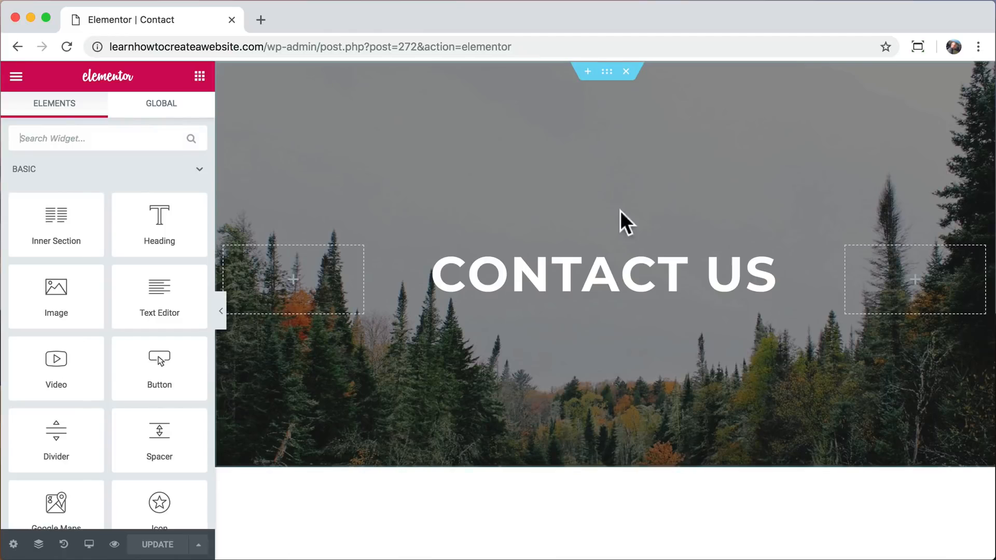
# Replace the placeholder text under the Address heading in Contact Info with the business's street address and ZIP code.
pyautogui.scroll(-8, 622, 244)
pyautogui.scroll(3, 623, 249)
pyautogui.scroll(-3, 664, 251)
pyautogui.click(744, 262)
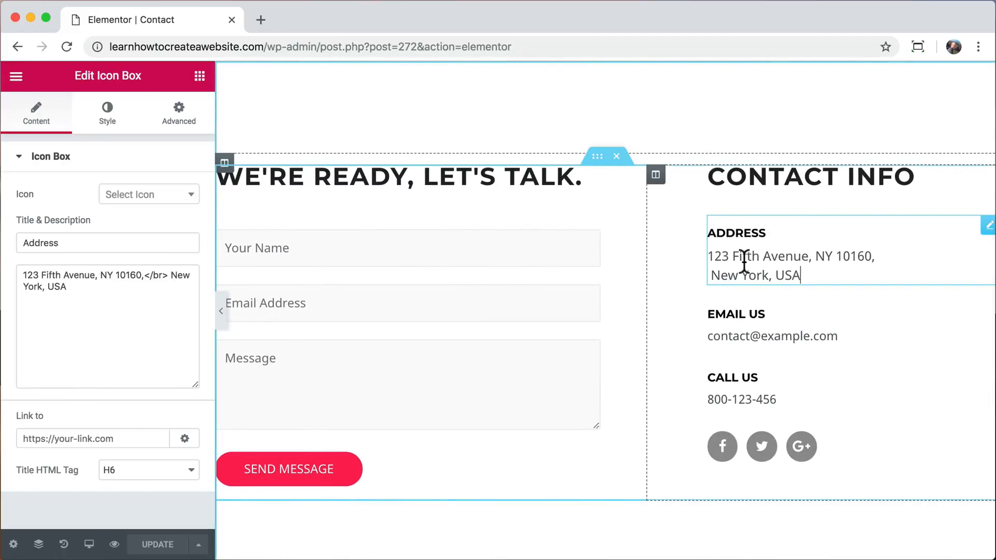
pyautogui.moveTo(116, 284); pyautogui.dragTo(5, 260)
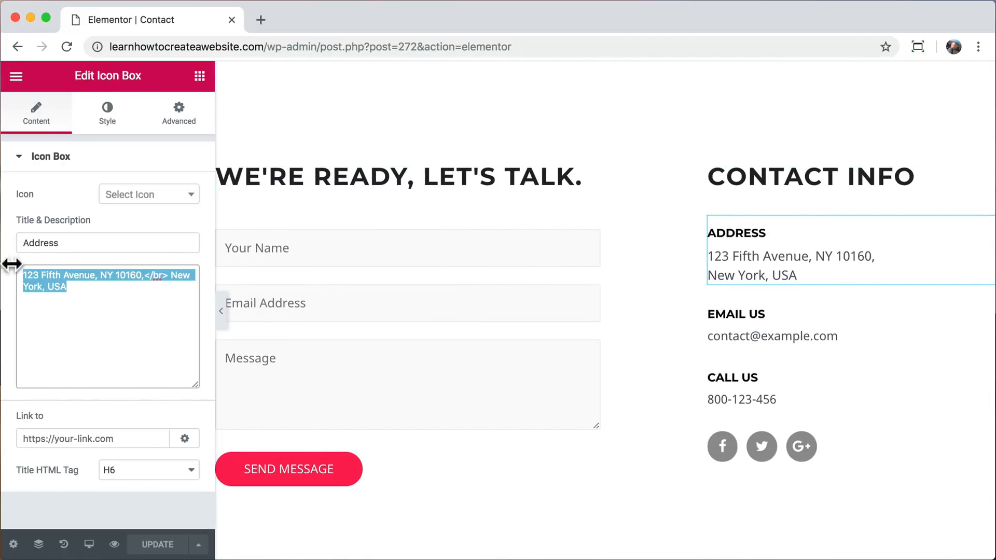
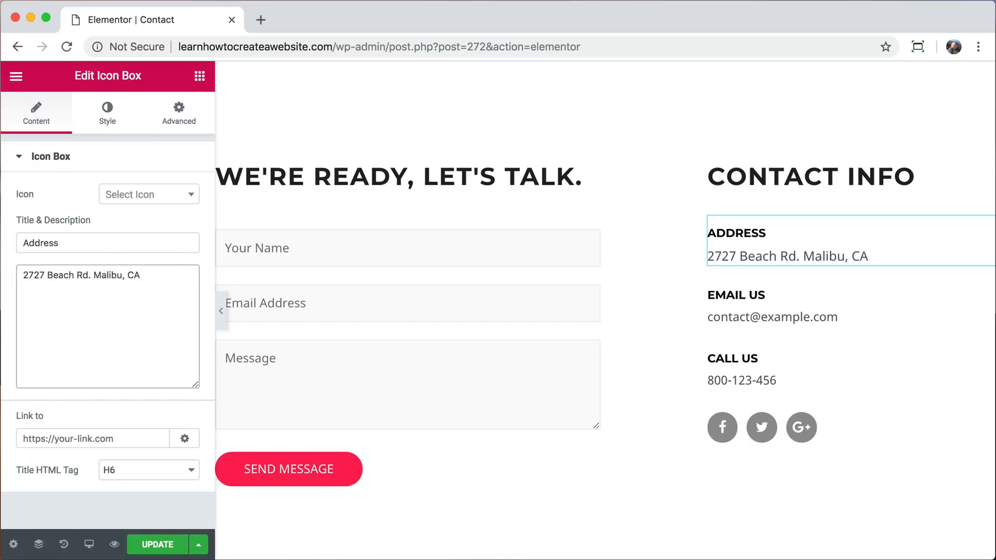
# Replace the linked placeholder under Email Us with the contact's e-mail address as plain text.
pyautogui.click(742, 316)
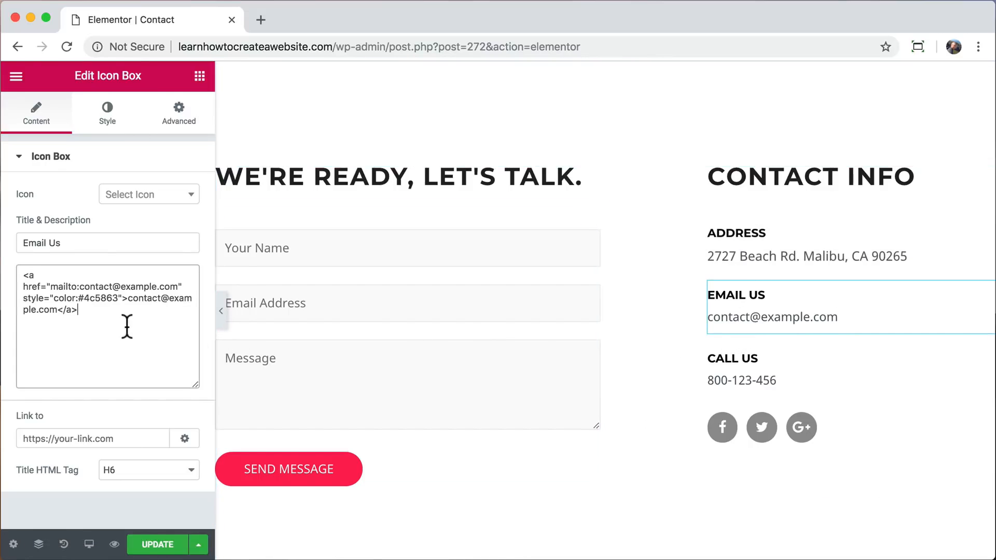
pyautogui.moveTo(127, 325); pyautogui.dragTo(9, 288)
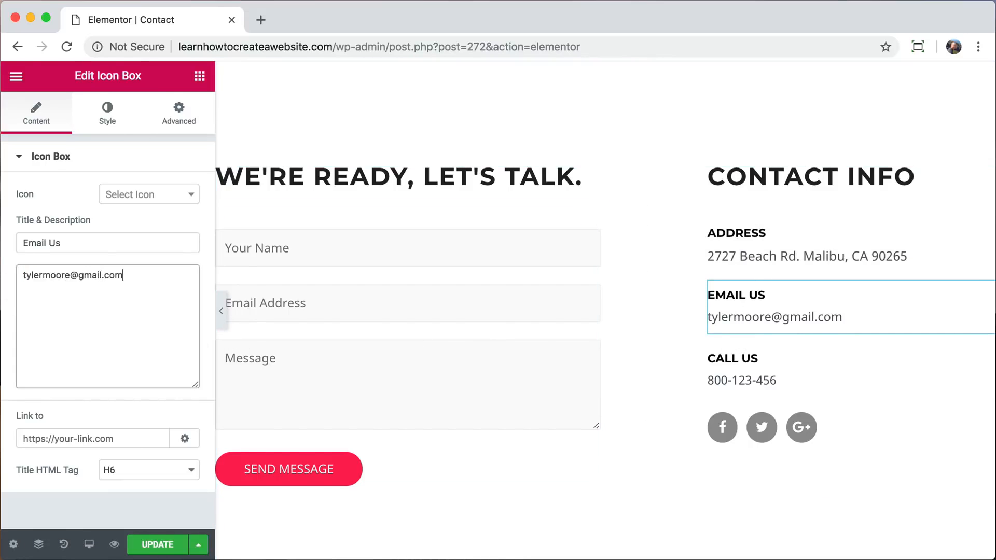
# Replace the placeholder under Call Us with the contact's phone number.
pyautogui.click(729, 381)
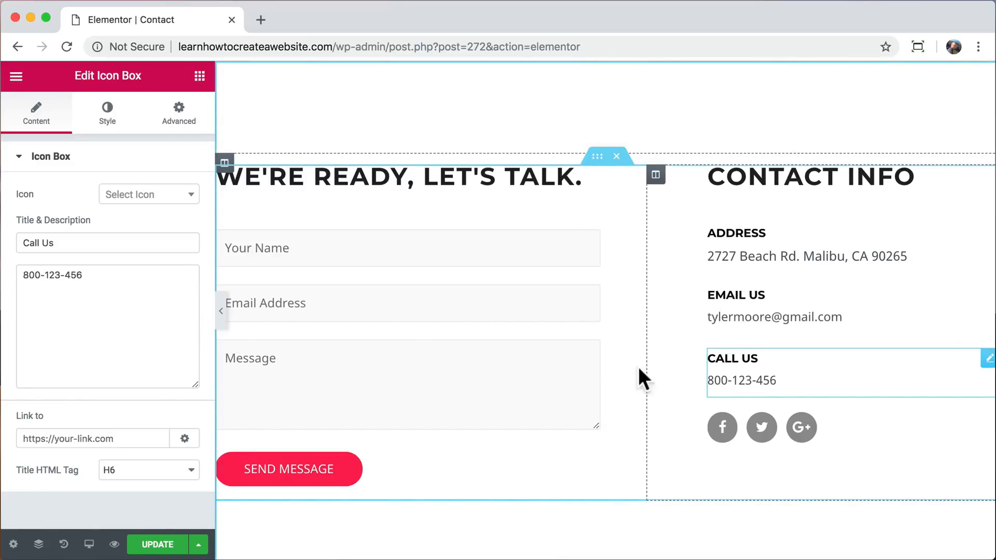
pyautogui.tripleClick(107, 282)
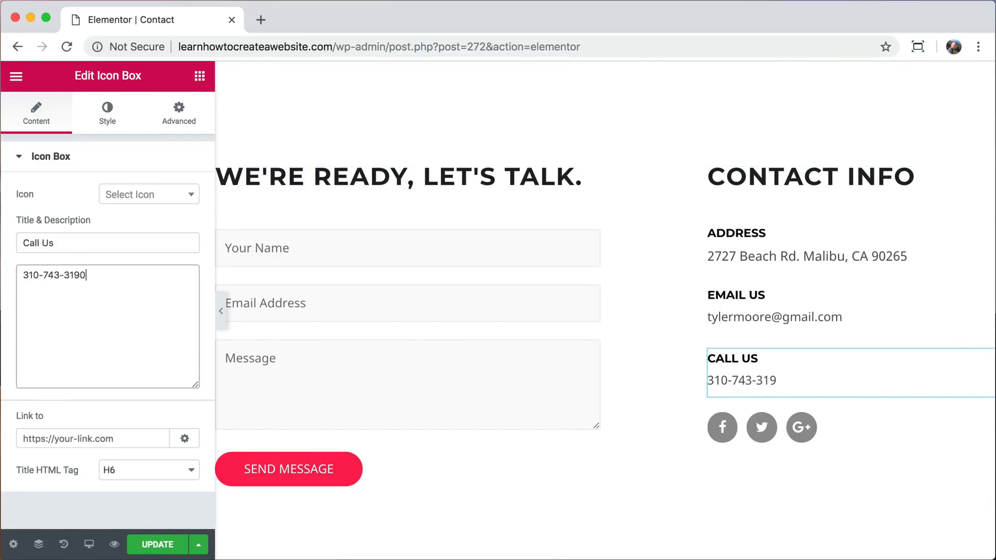
# Replace the Facebook social icon's # link with a sample facebook.com address, and clear the link field again.
pyautogui.click(717, 435)
pyautogui.click(122, 217)
pyautogui.click(73, 317)
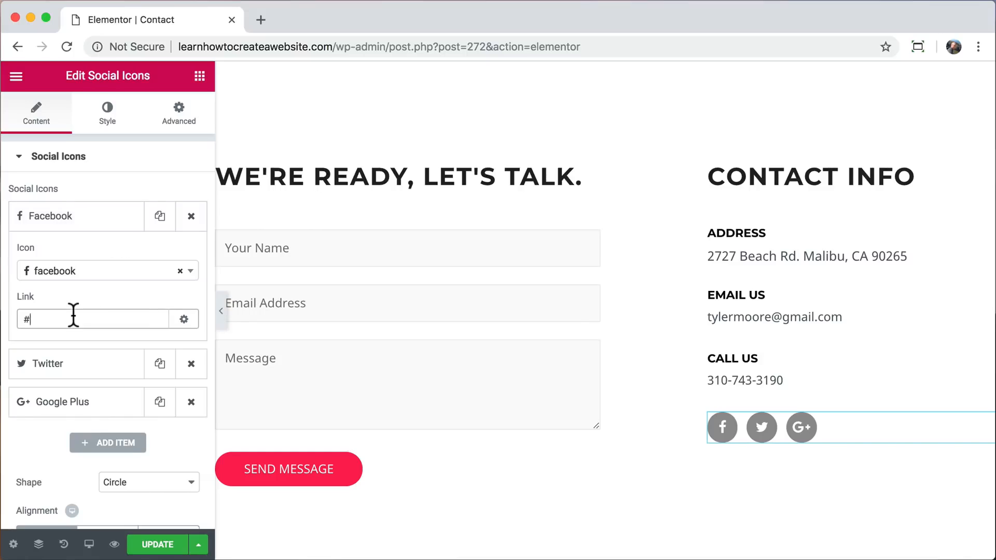
pyautogui.press('BackSpace')
pyautogui.write('facebook.com/somethi')
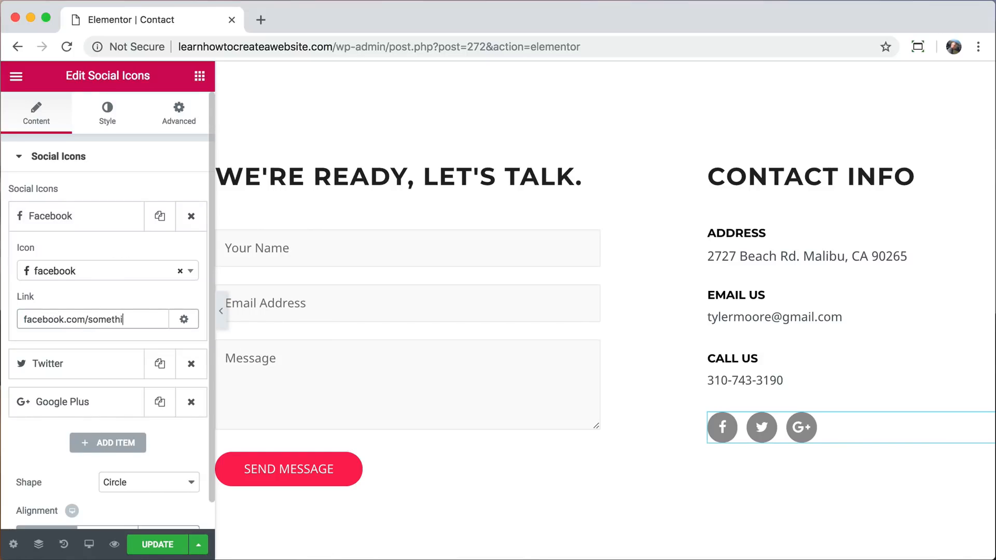
pyautogui.press('BackSpace')
pyautogui.press('BackSpace')
pyautogui.press('BackSpace')
pyautogui.press('BackSpace')
pyautogui.press('BackSpace')
pyautogui.press('BackSpace')
pyautogui.press('BackSpace')
pyautogui.press('BackSpace')
pyautogui.press('BackSpace')
pyautogui.press('BackSpace')
pyautogui.press('BackSpace')
pyautogui.press('BackSpace')
pyautogui.press('BackSpace')
pyautogui.press('BackSpace')
pyautogui.press('BackSpace')
pyautogui.press('BackSpace')
pyautogui.press('BackSpace')
pyautogui.press('BackSpace')
pyautogui.press('BackSpace')
pyautogui.press('BackSpace')
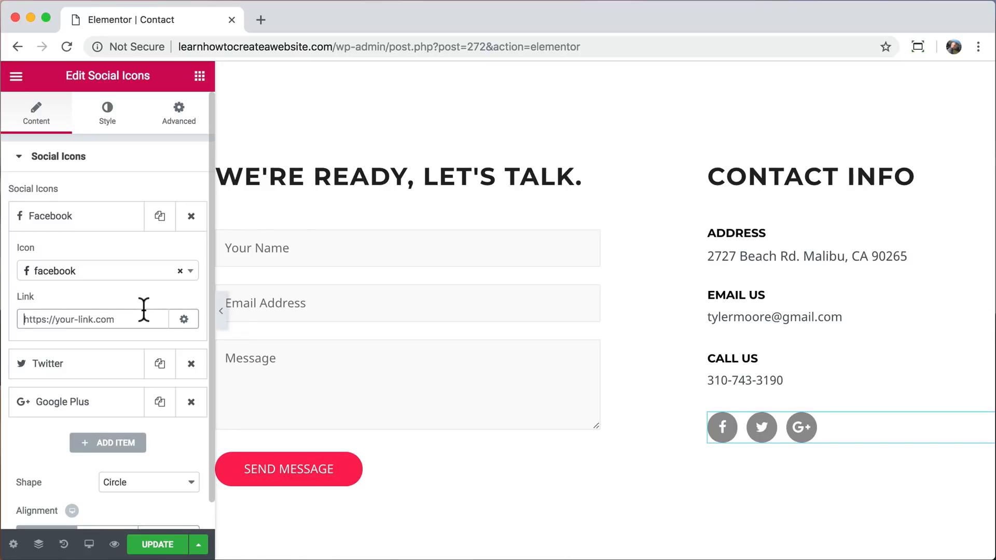
# Bring up the contact form's shortcode settings and update the Contact page.
pyautogui.click(353, 246)
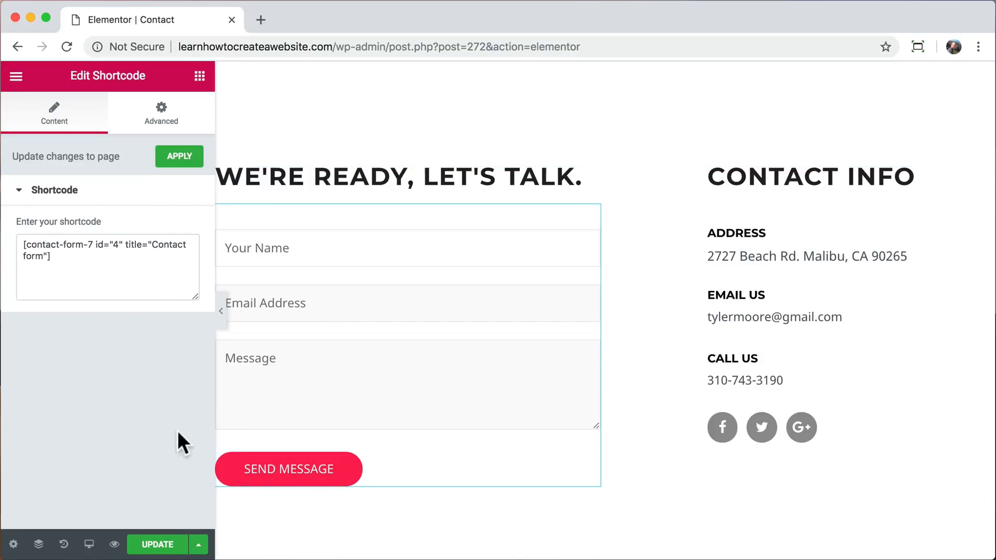
pyautogui.click(162, 542)
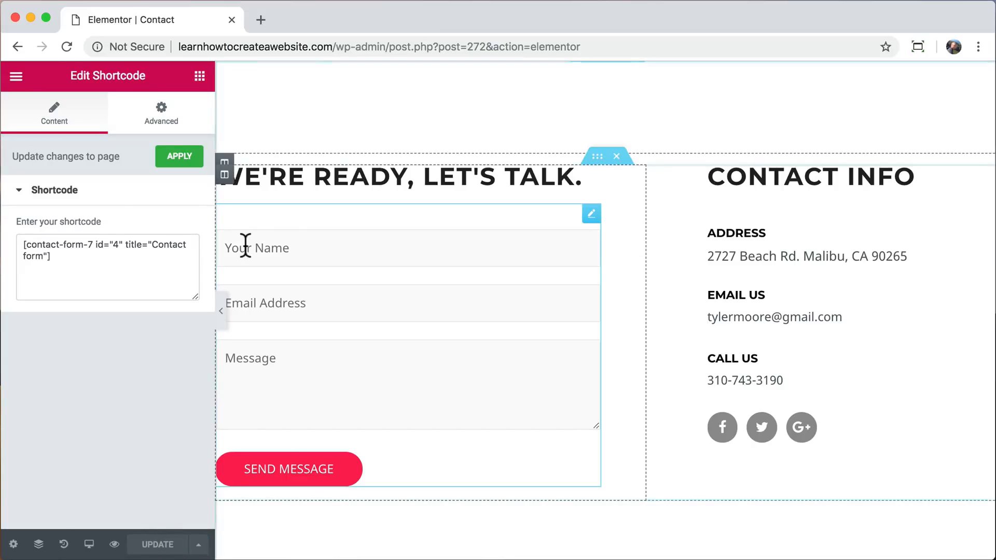
# Leave the Elementor editor and go to the WordPress dashboard at learnhowtocreateawebsite.com/wp-admin.
pyautogui.scroll(10, 247, 243)
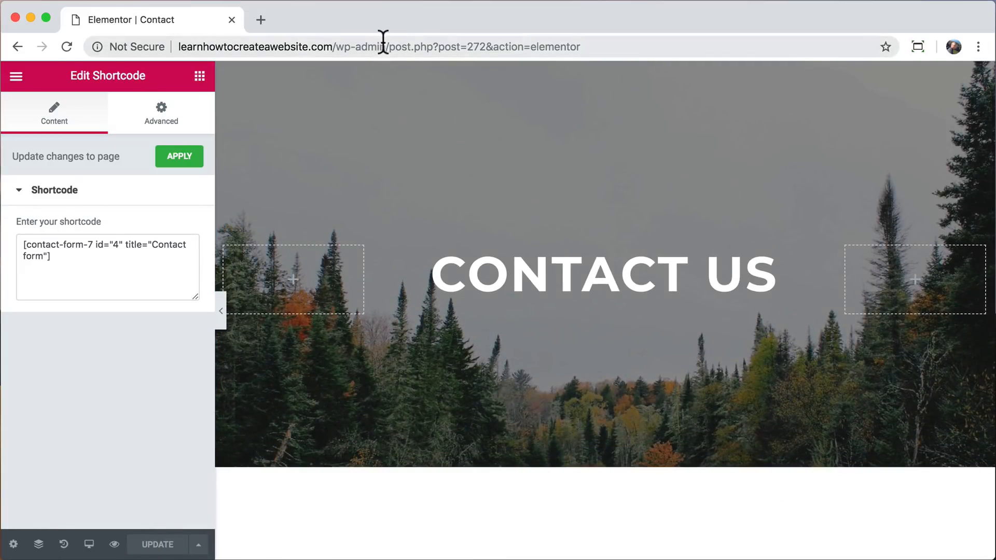
pyautogui.moveTo(385, 40); pyautogui.dragTo(551, 58)
pyautogui.press('BackSpace')
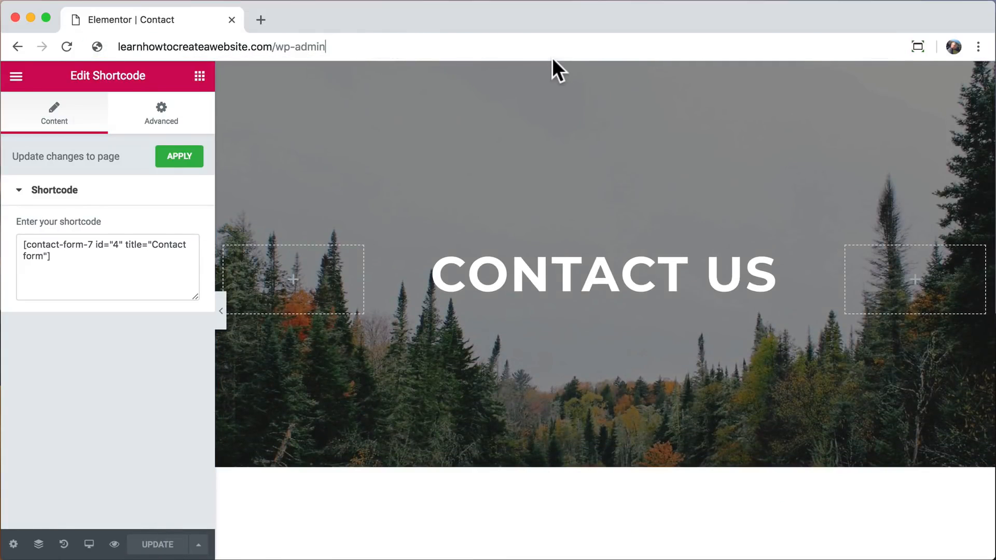
pyautogui.press('Return')
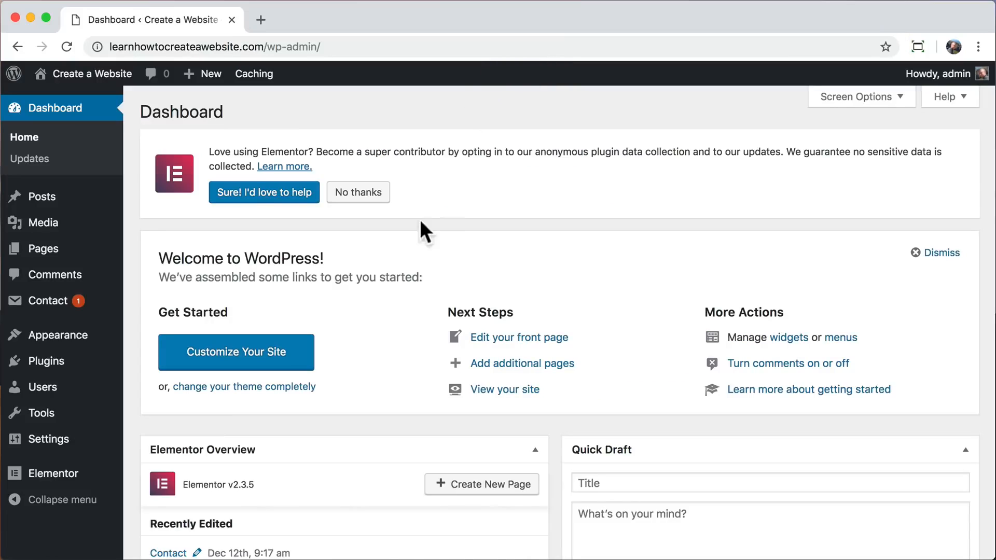
# Open the existing Contact form for editing from the site's list of contact forms.
pyautogui.click(62, 306)
pyautogui.moveTo(152, 244); pyautogui.dragTo(584, 252)
pyautogui.scroll(-3, 477, 391)
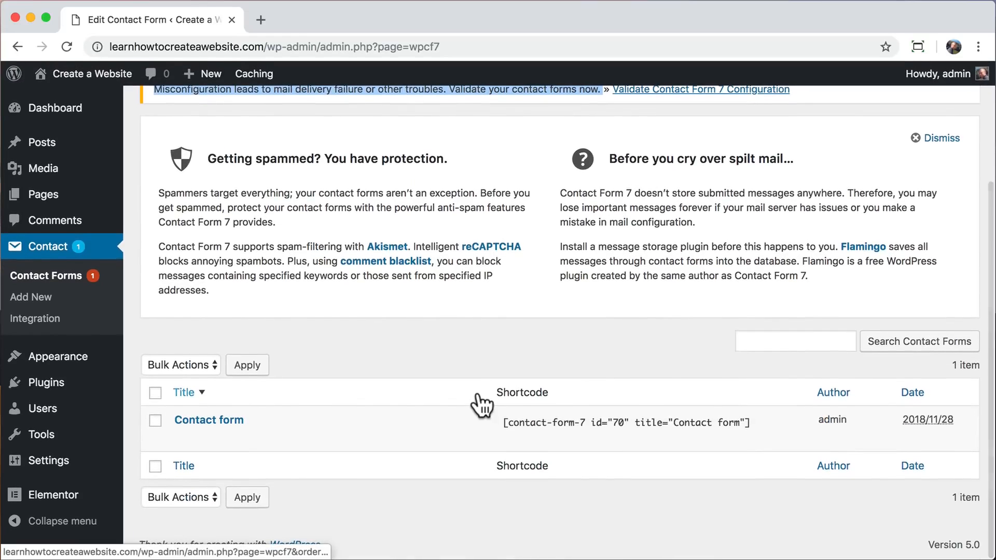
pyautogui.click(182, 437)
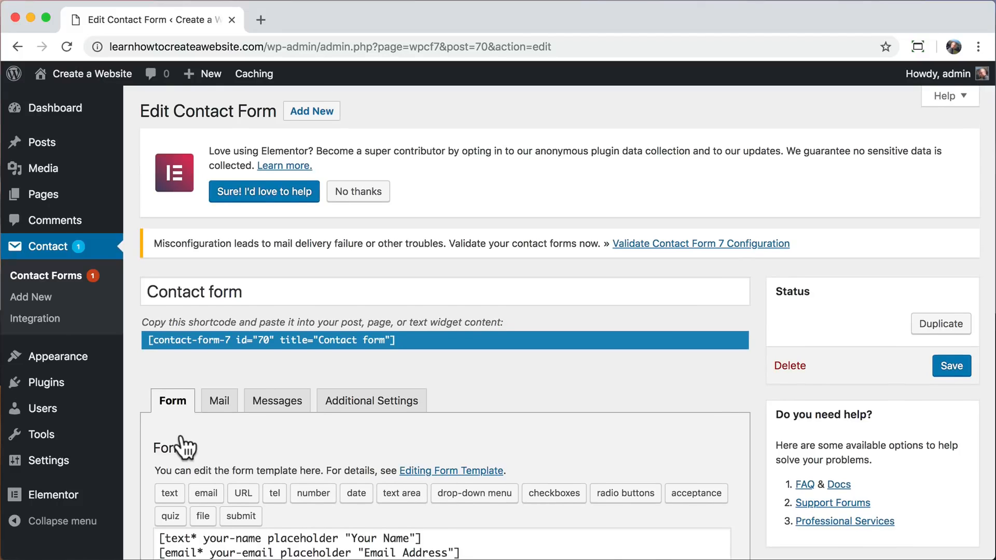
pyautogui.scroll(-3, 185, 447)
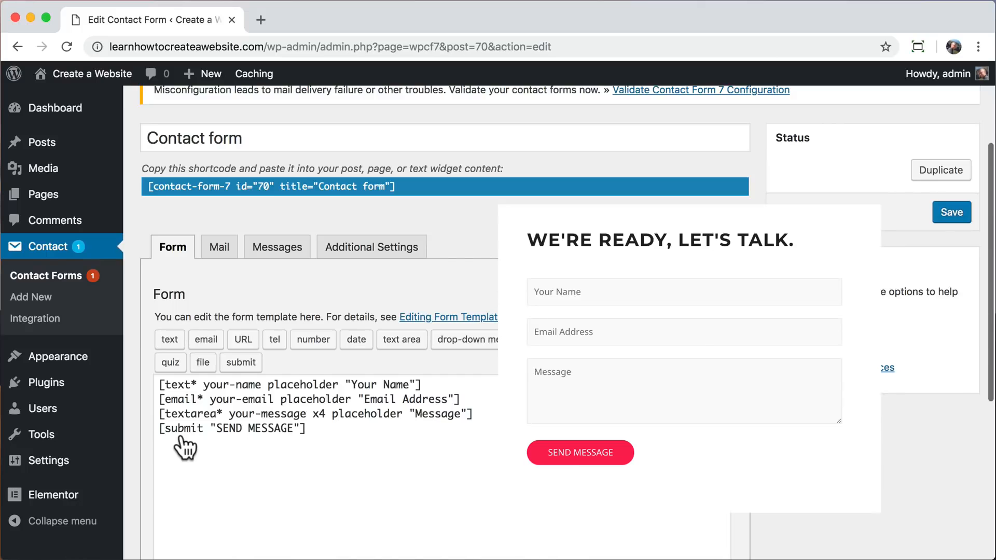
# Set the recipient in the contact form's mail settings to the site owner's e-mail address.
pyautogui.click(224, 251)
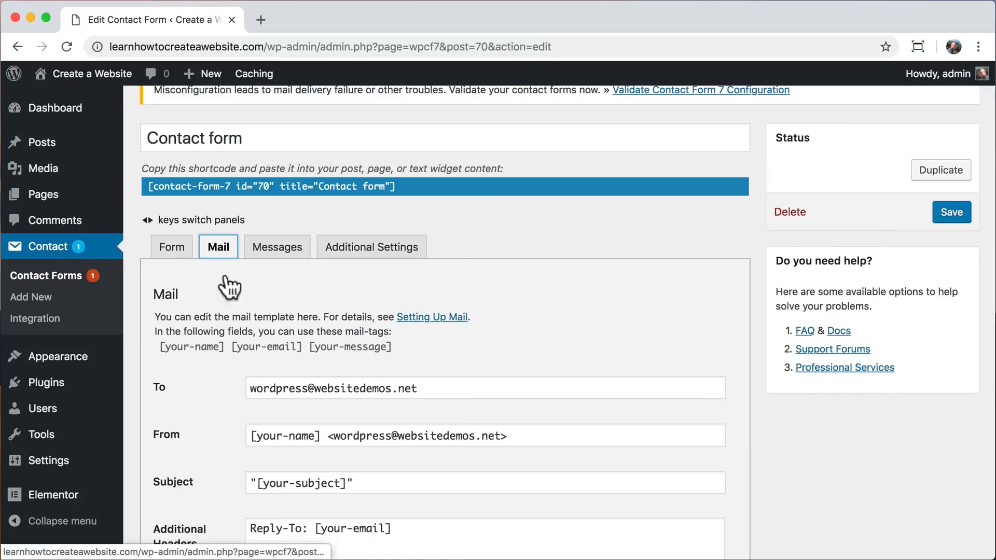
pyautogui.scroll(-5, 221, 398)
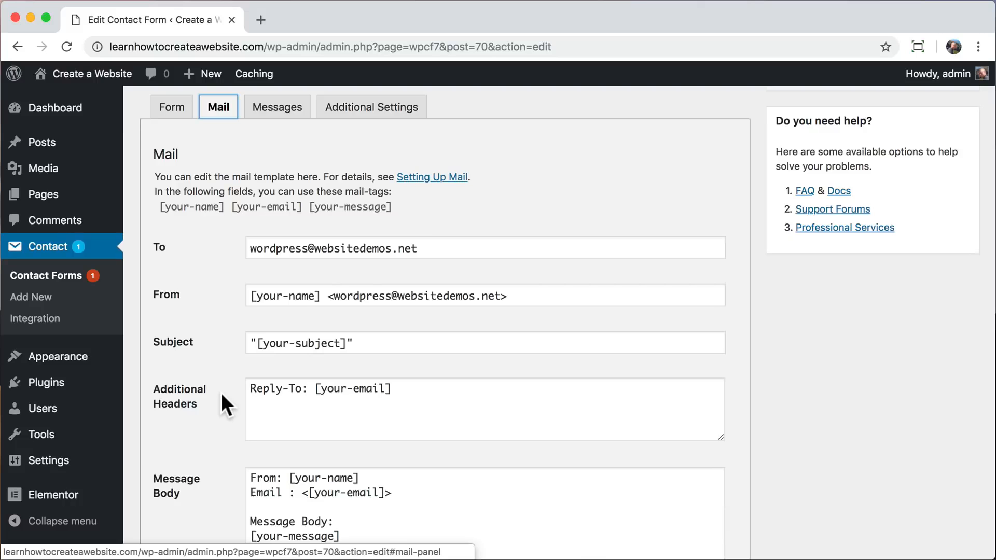
pyautogui.scroll(5, 221, 393)
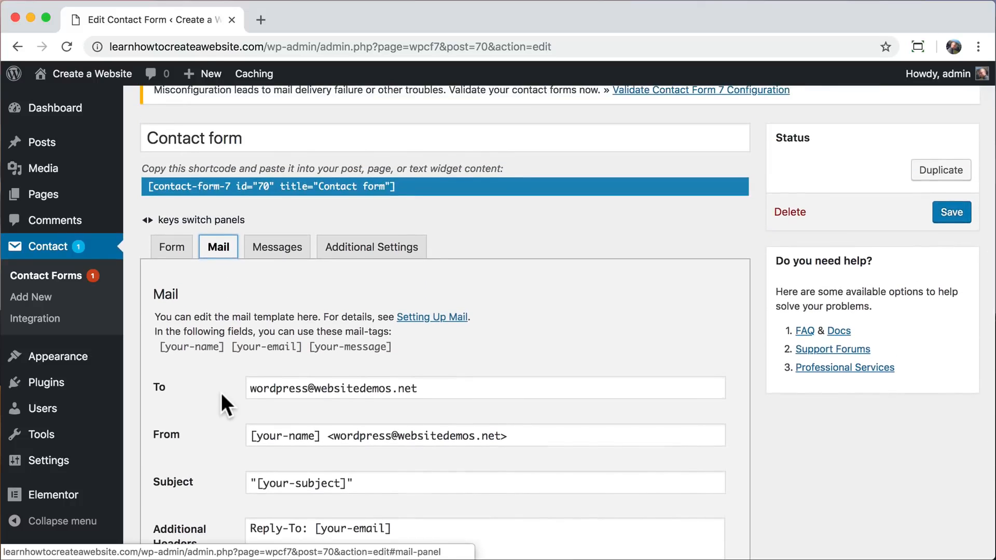
pyautogui.press('Left')
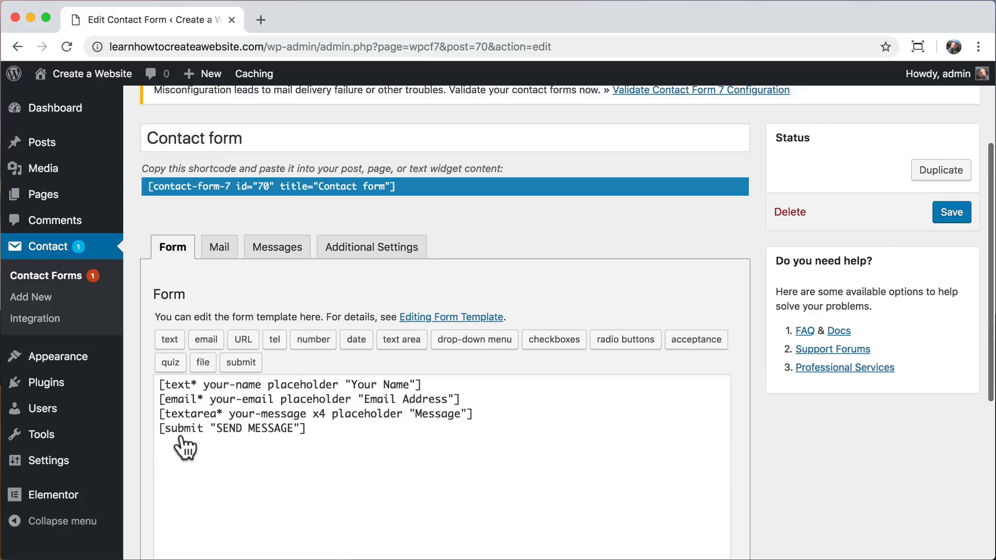
pyautogui.click(222, 253)
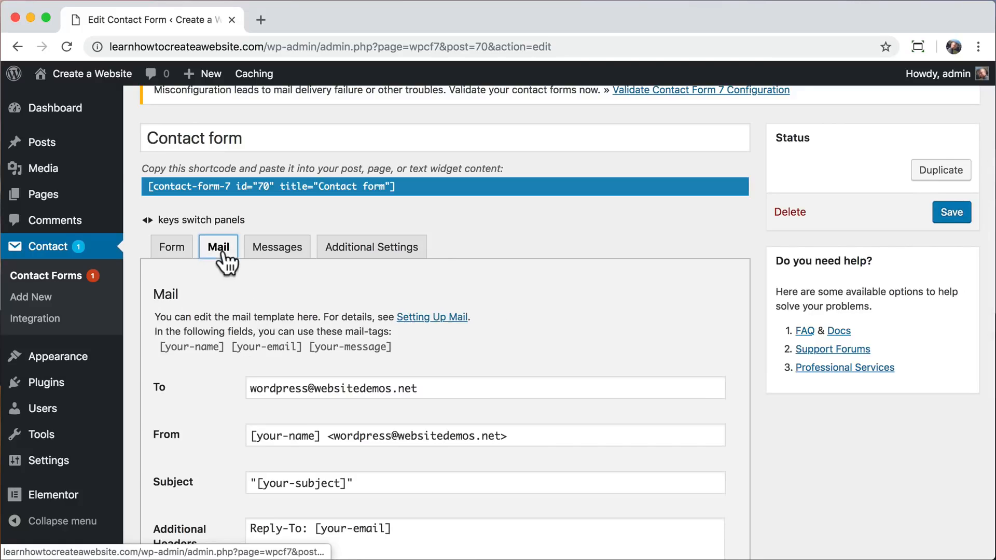
pyautogui.scroll(-5, 221, 393)
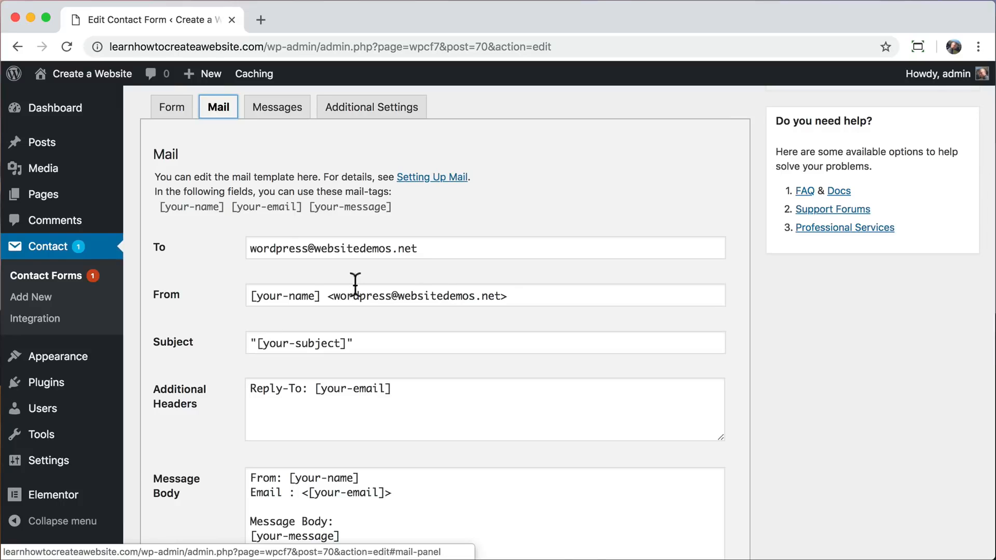
pyautogui.press('Tab')
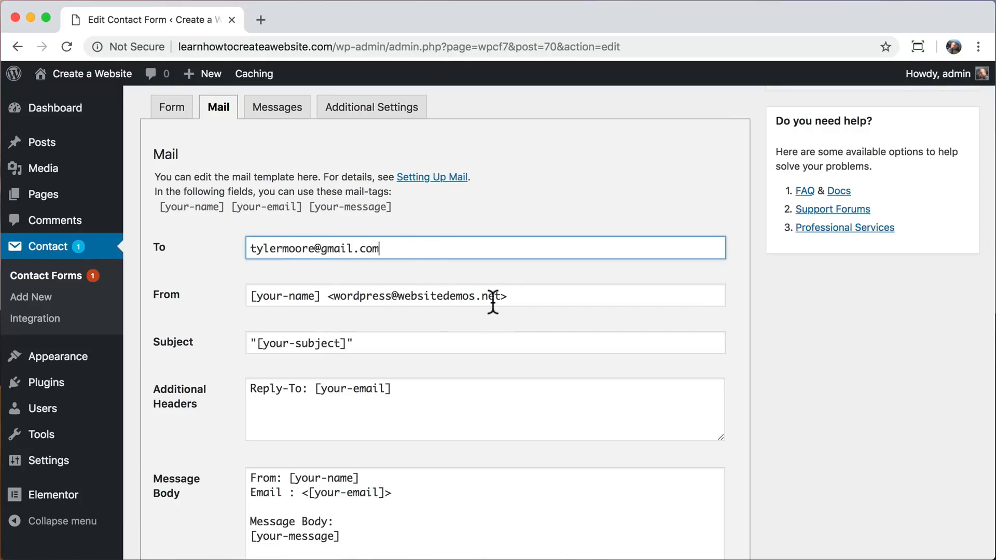
# Change the domain of the mail template's sender address to learnhowtocreateawebsite.com and save the form.
pyautogui.moveTo(502, 296); pyautogui.dragTo(335, 271)
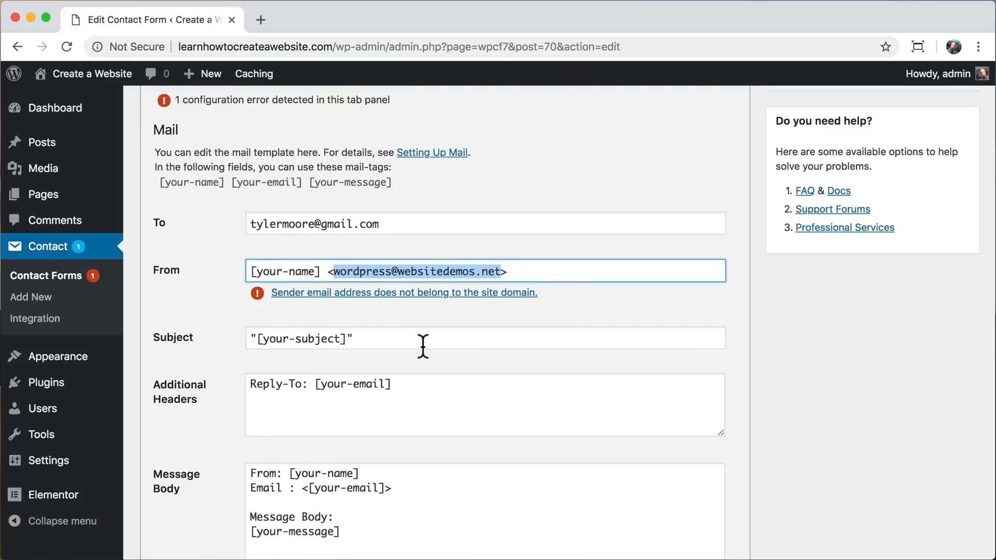
pyautogui.doubleClick(442, 271)
pyautogui.moveTo(500, 271); pyautogui.dragTo(401, 271)
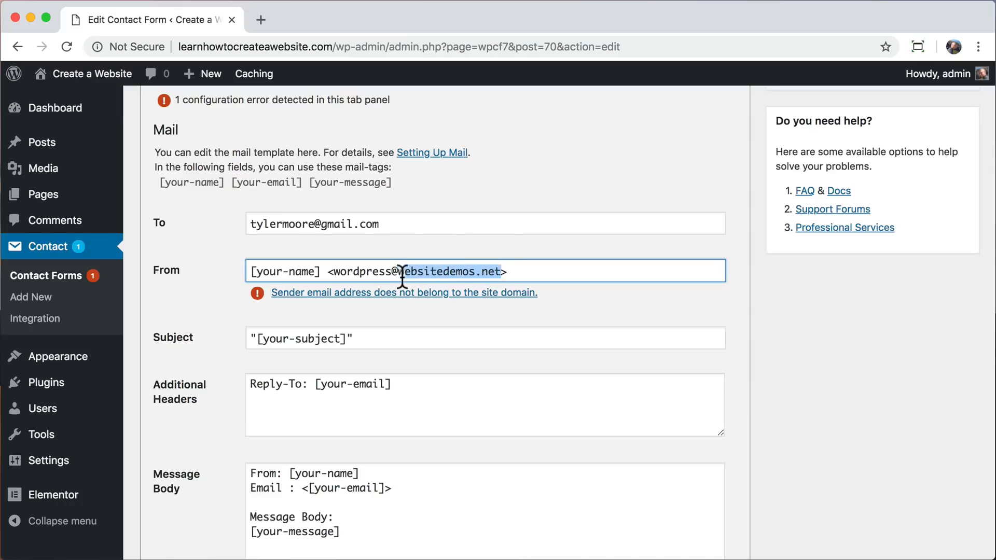
pyautogui.write('learnhowtocreateaweb')
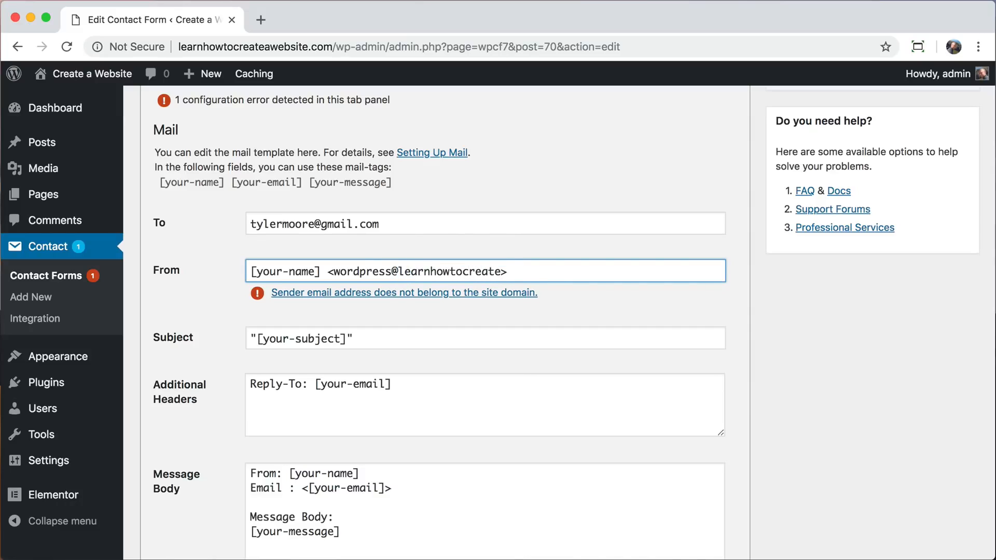
pyautogui.write('site.com')
pyautogui.press('Return')
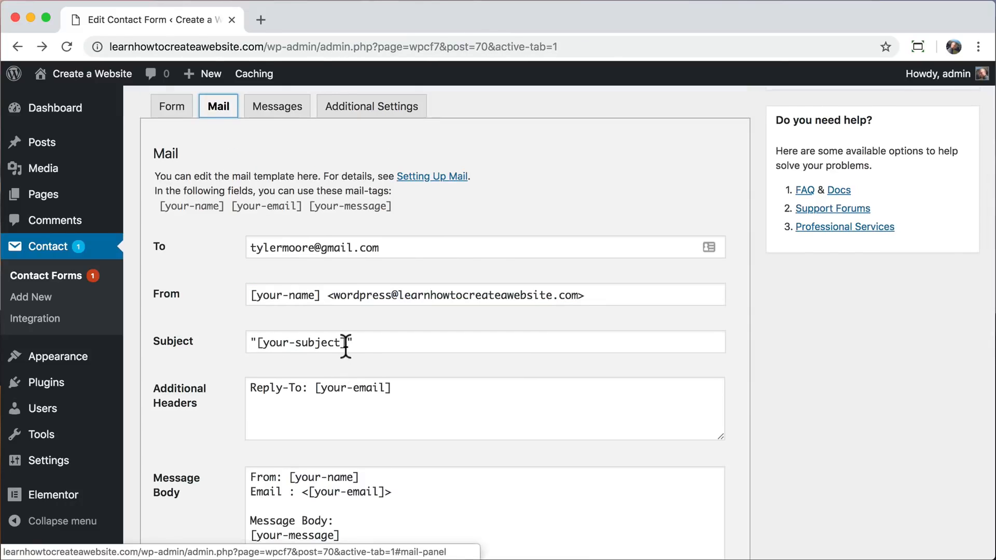
pyautogui.moveTo(346, 345); pyautogui.dragTo(259, 342)
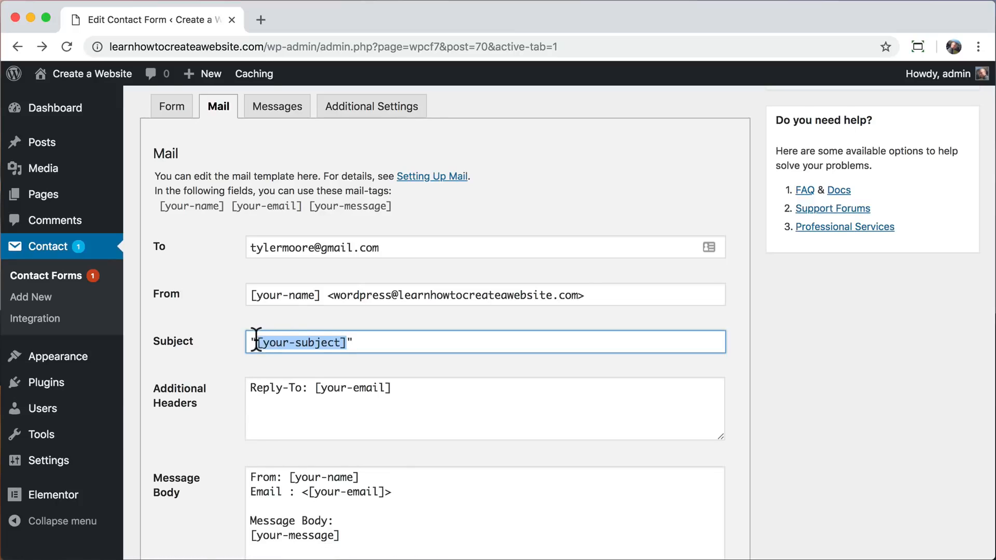
pyautogui.write('your-name')
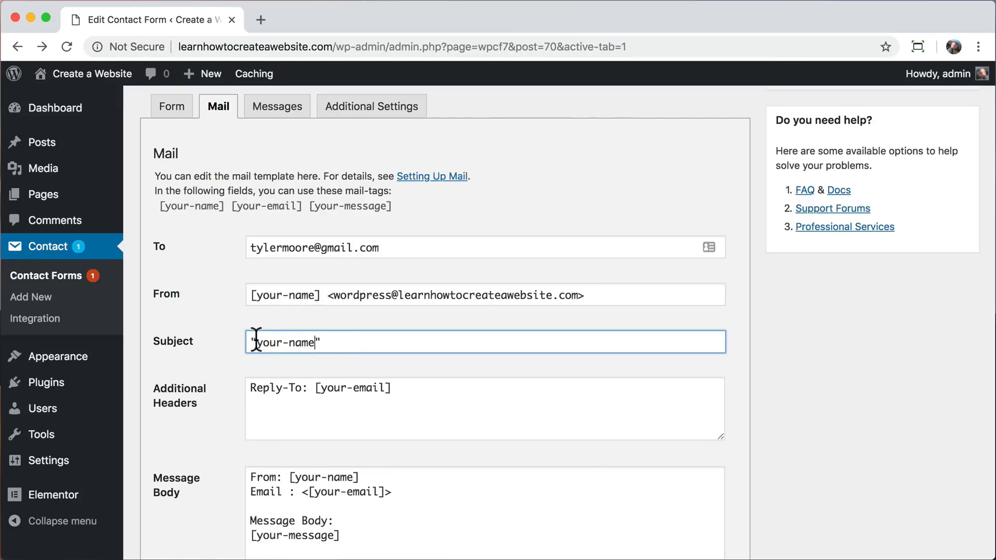
pyautogui.press('super+z')
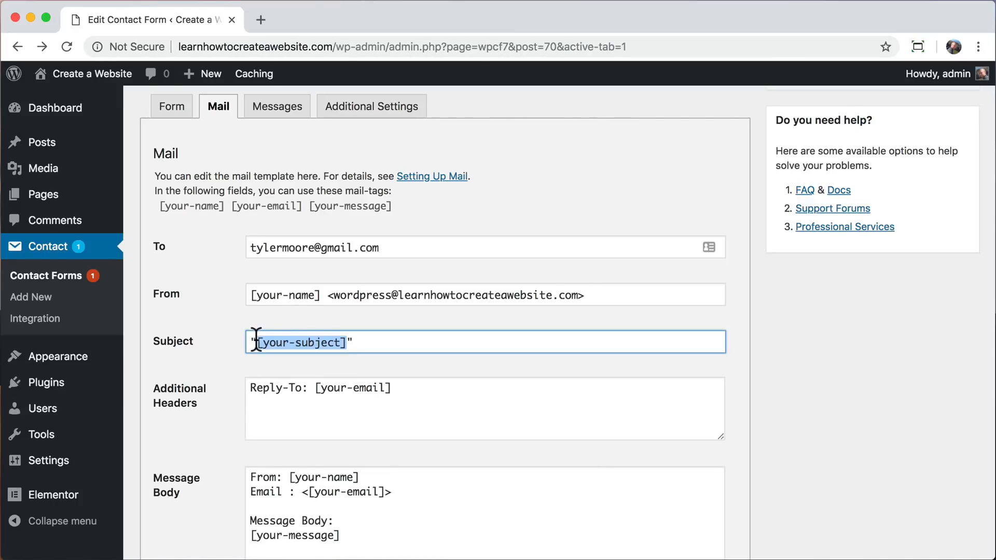
# Change the mail template's subject to "[your-name]", keeping the brackets and quotation marks, and save the contact form.
pyautogui.click(332, 342)
pyautogui.moveTo(338, 342); pyautogui.dragTo(265, 342)
pyautogui.write('your-name')
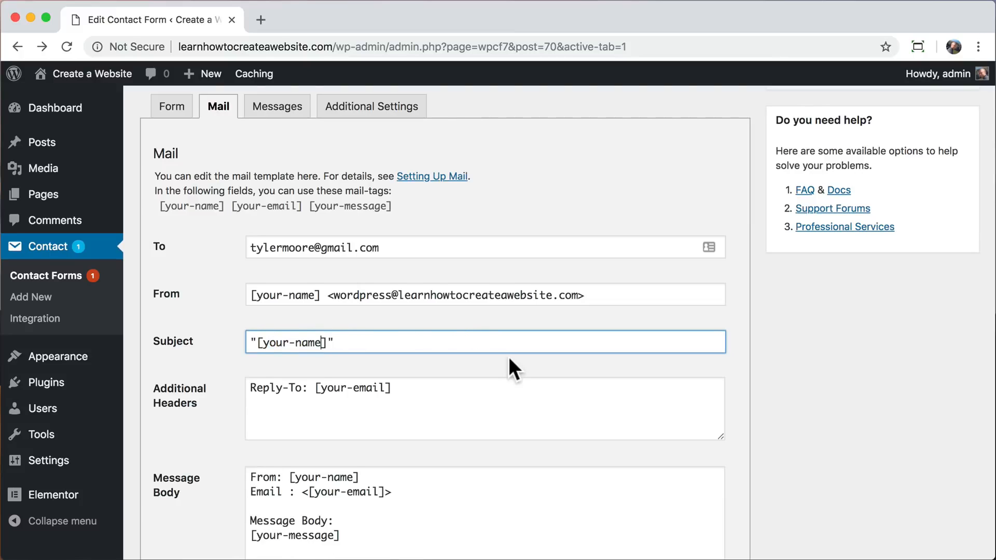
pyautogui.scroll(-5, 510, 359)
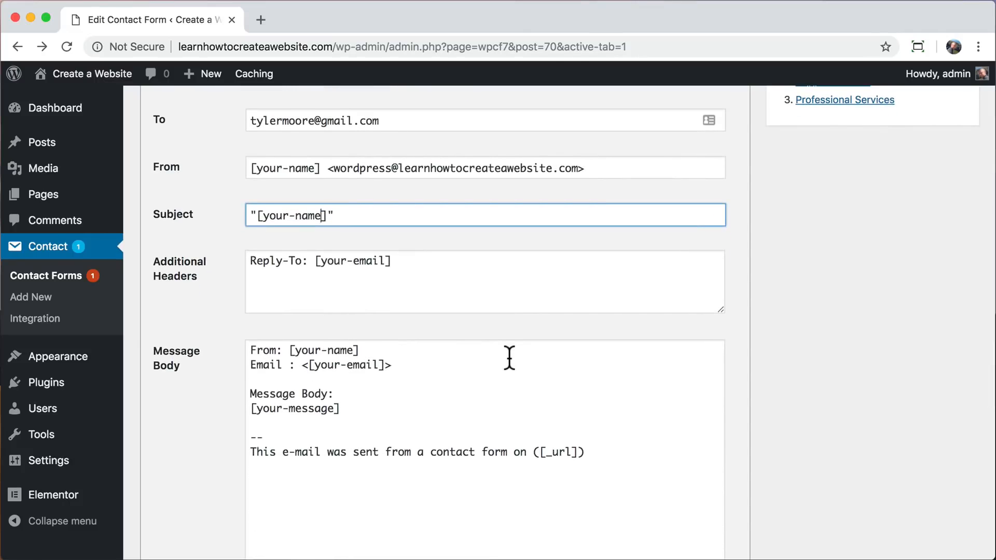
pyautogui.scroll(-2, 509, 358)
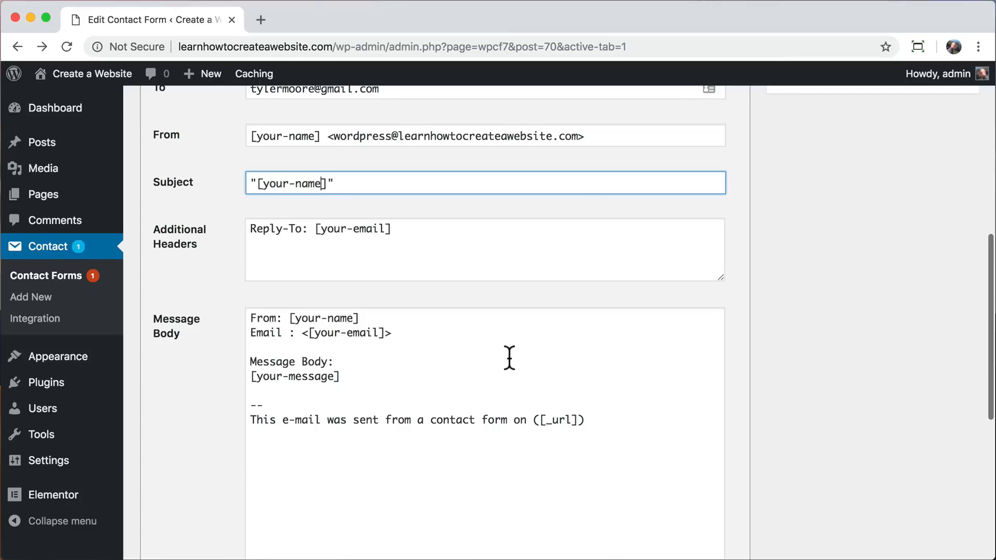
pyautogui.scroll(10, 509, 357)
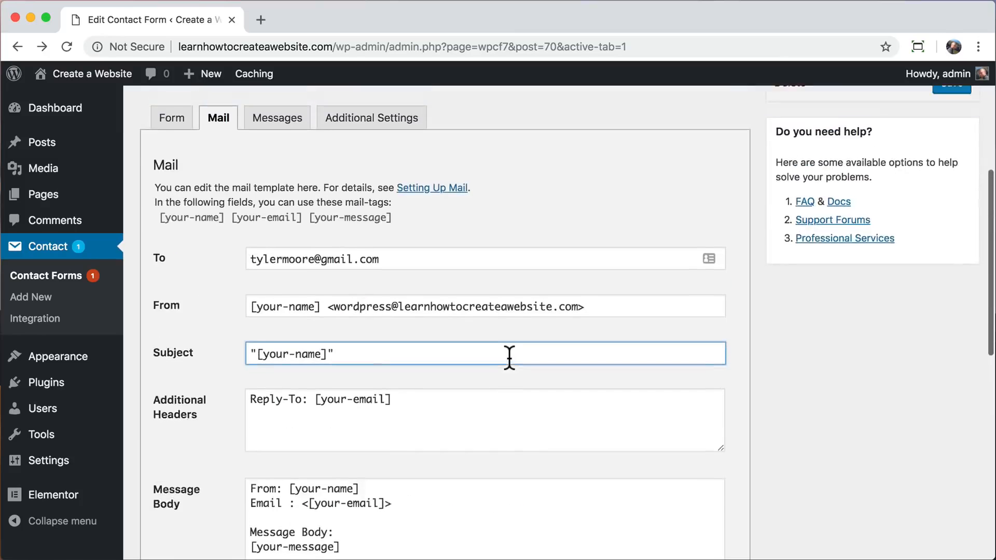
pyautogui.click(952, 181)
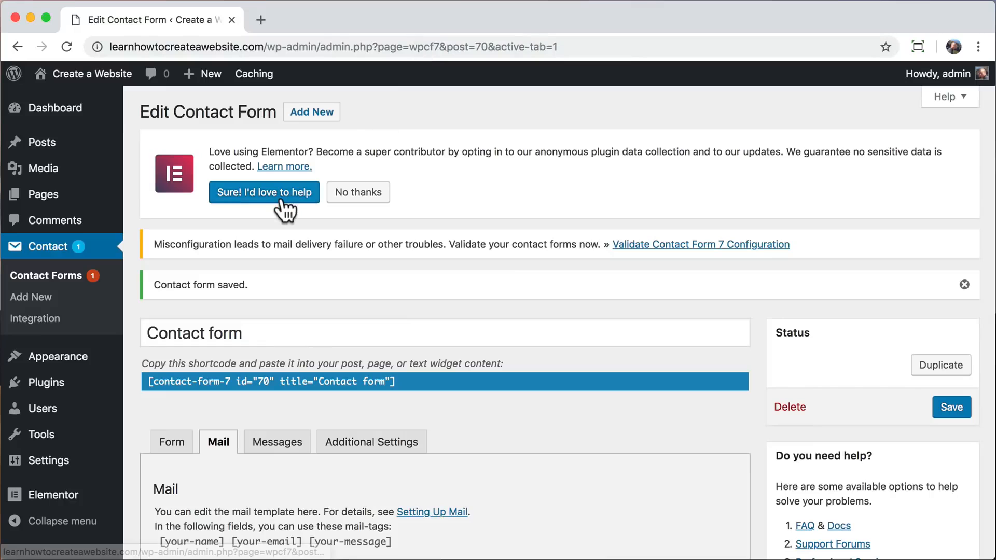
# Visit the live website and open its Contact page.
pyautogui.moveTo(78, 75)
pyautogui.click(109, 97)
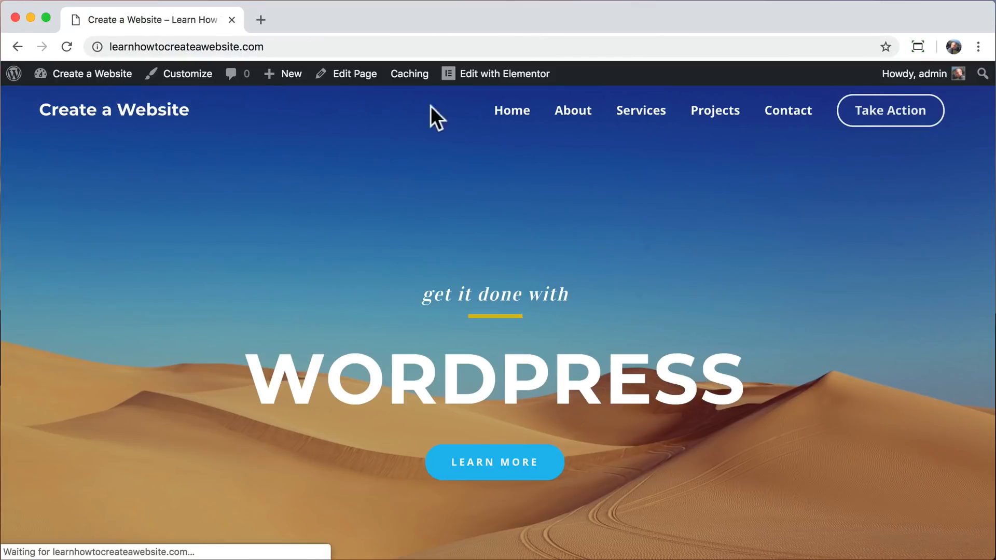
pyautogui.click(784, 124)
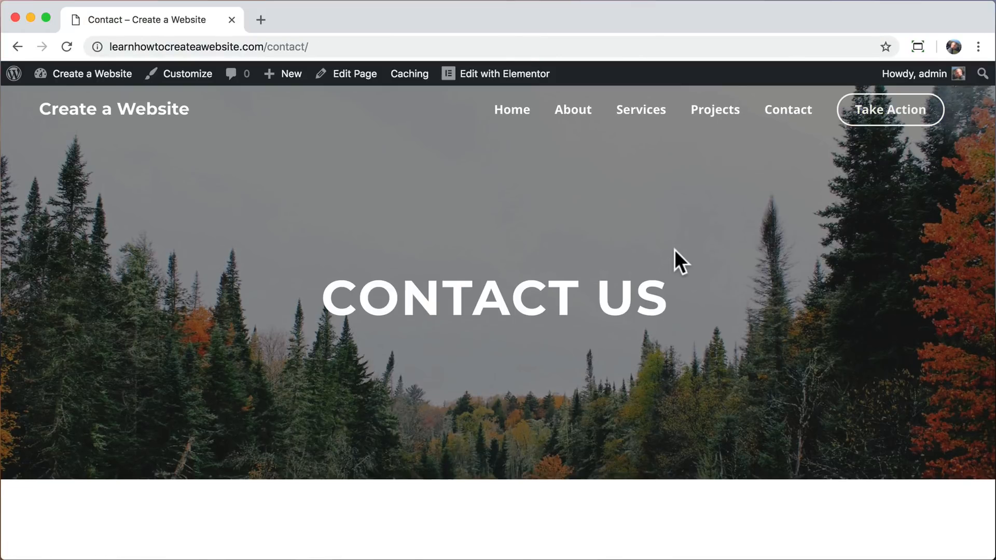
# Send a test message through the contact form with a sample name and e-mail address and the text "this is better!!!".
pyautogui.scroll(-8, 675, 250)
pyautogui.click(211, 238)
pyautogui.write('Tyler MMMMM')
pyautogui.press('Tab')
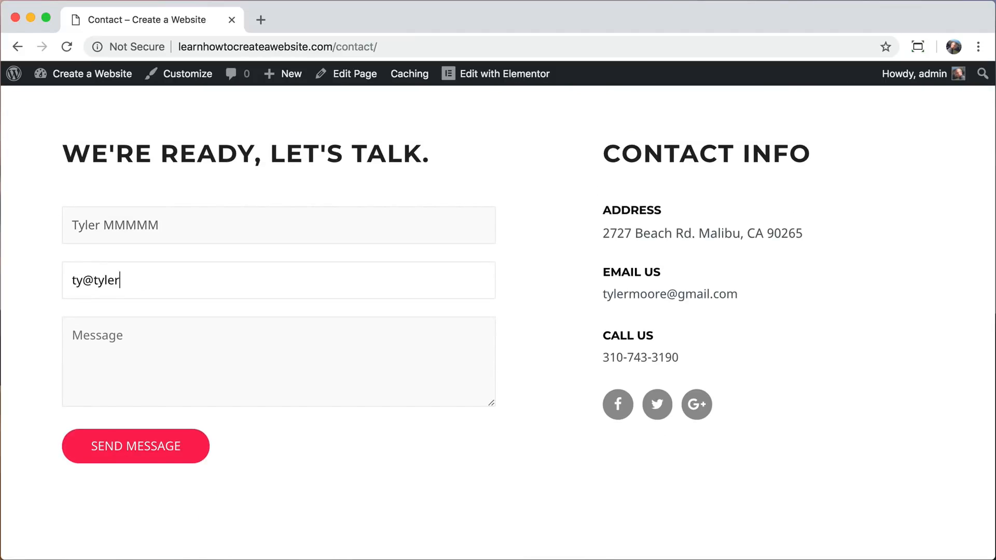
pyautogui.press('Tab')
pyautogui.write('this is better!!!')
pyautogui.click(136, 447)
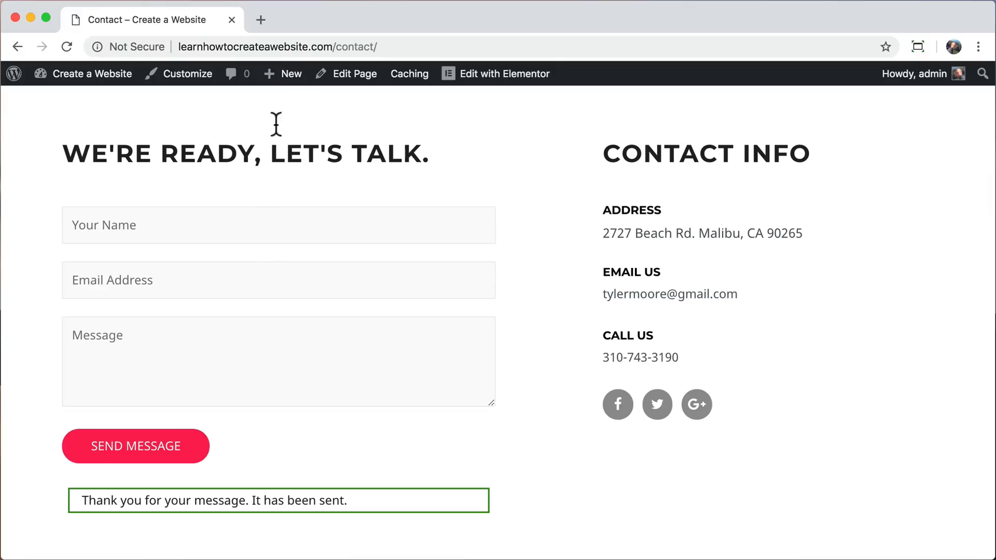
# Open Gmail in a new browser tab, examine the received test message's subject and hidden footer, and close the tab.
pyautogui.click(261, 20)
pyautogui.write('gmail.c')
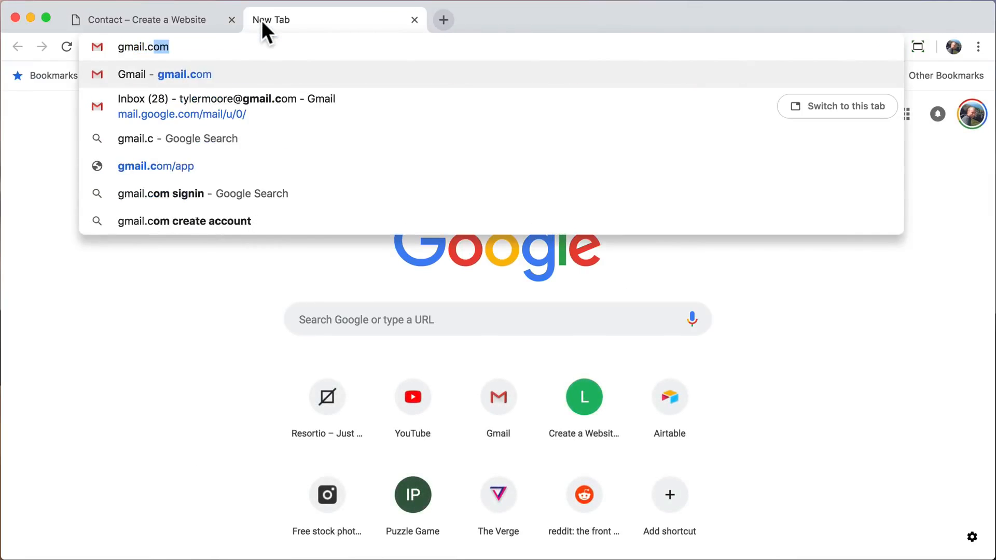
pyautogui.press('Return')
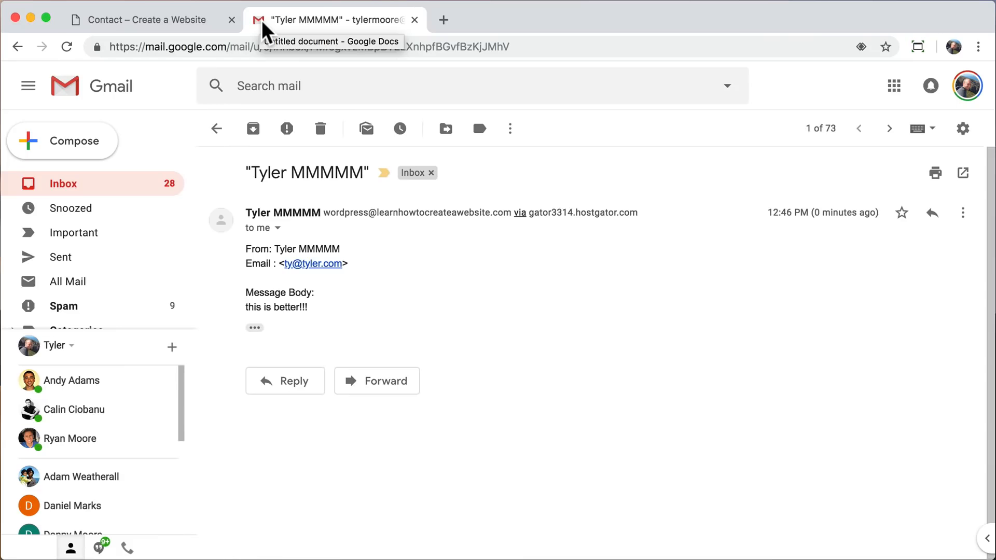
pyautogui.moveTo(250, 173); pyautogui.dragTo(365, 172)
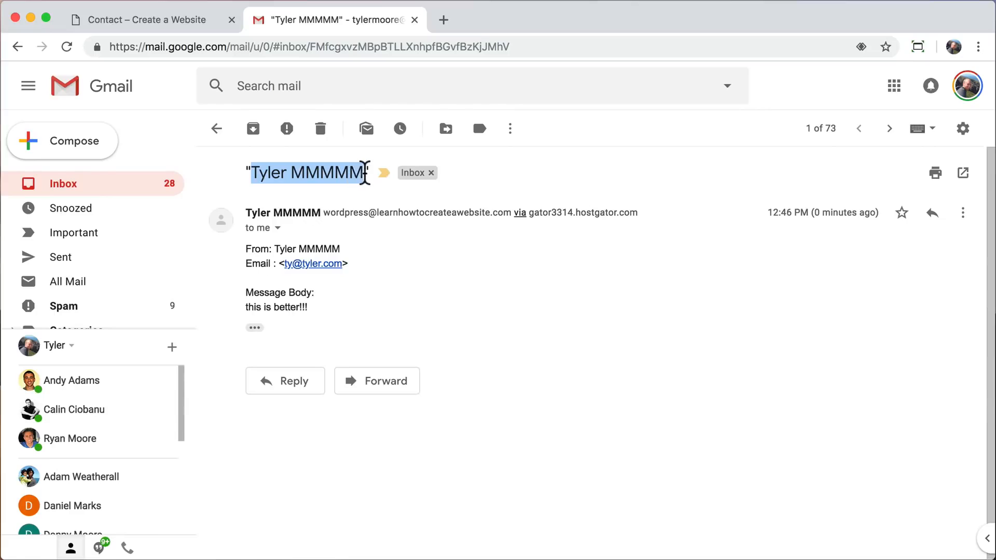
pyautogui.click(362, 195)
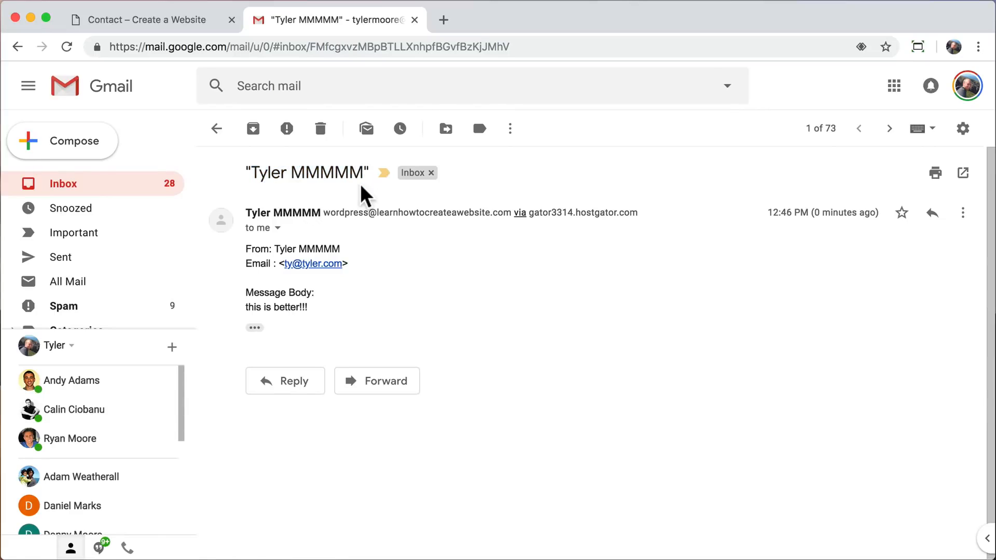
pyautogui.click(254, 328)
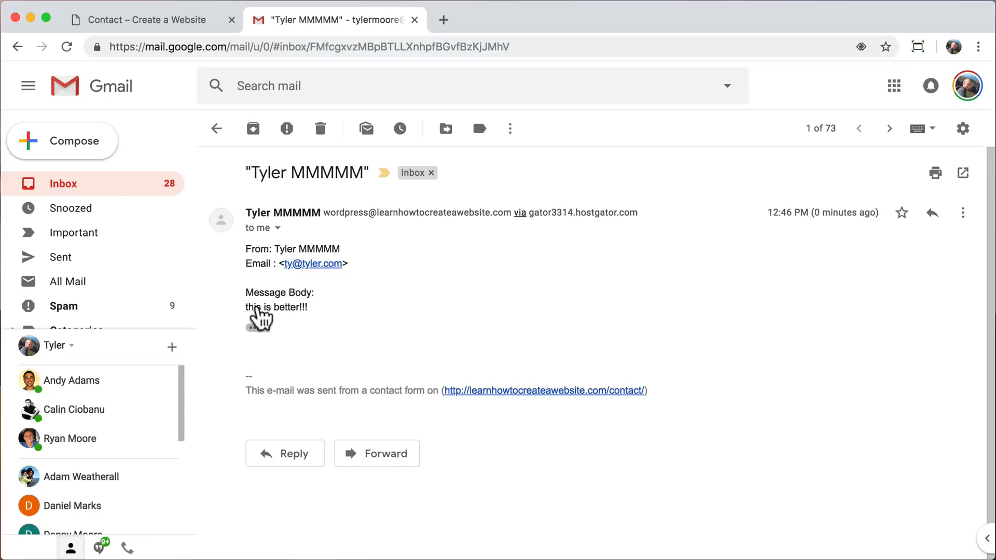
pyautogui.click(414, 19)
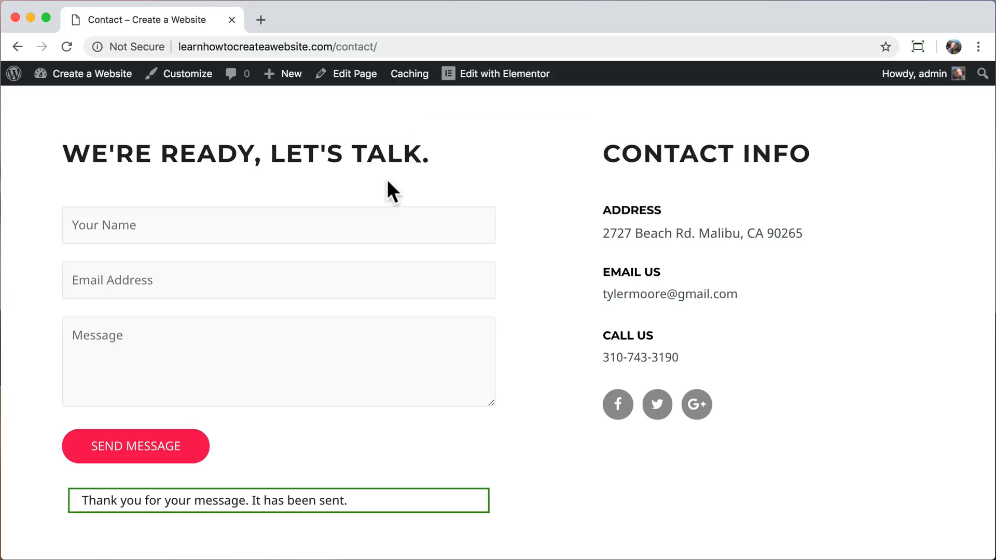
# Return to the WordPress dashboard and open the list of all pages.
pyautogui.moveTo(89, 83)
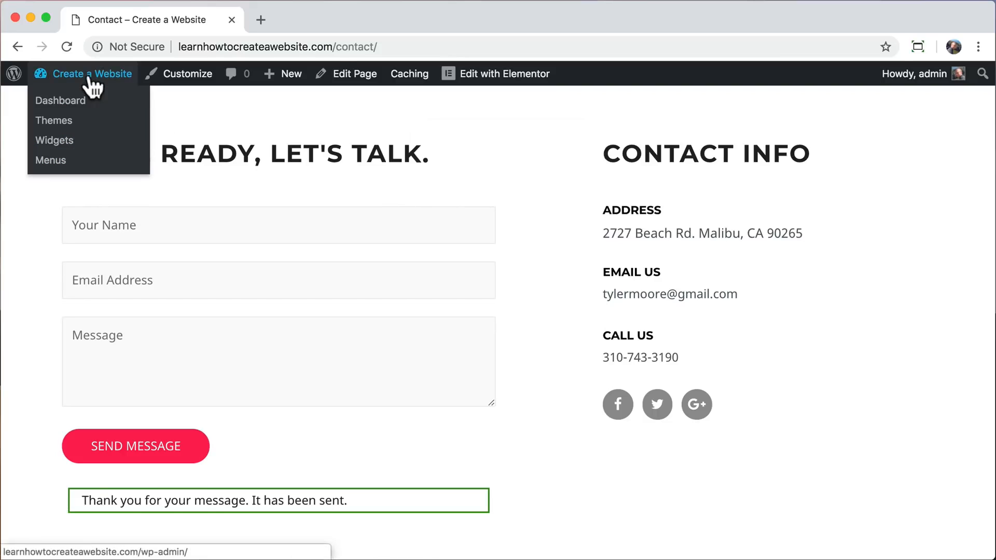
pyautogui.click(82, 101)
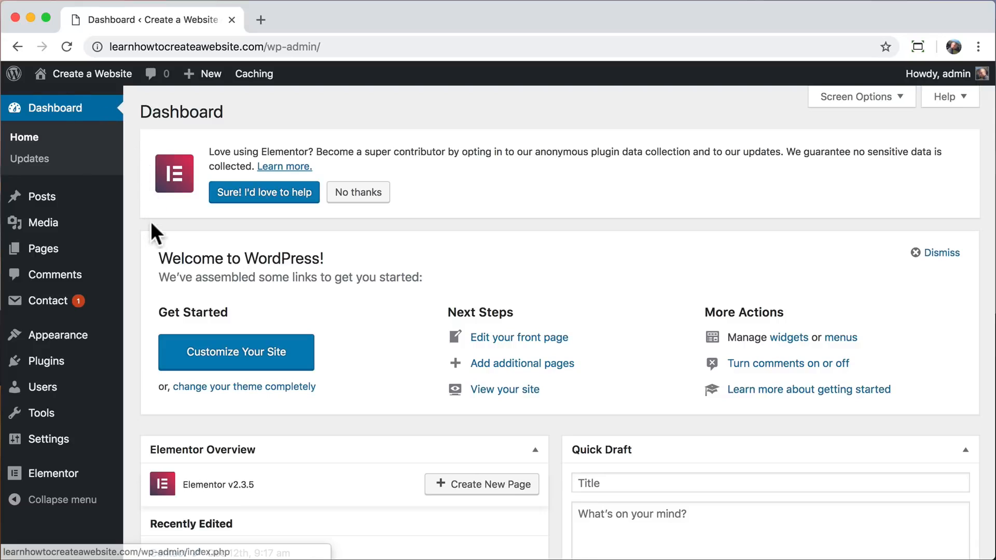
pyautogui.click(68, 254)
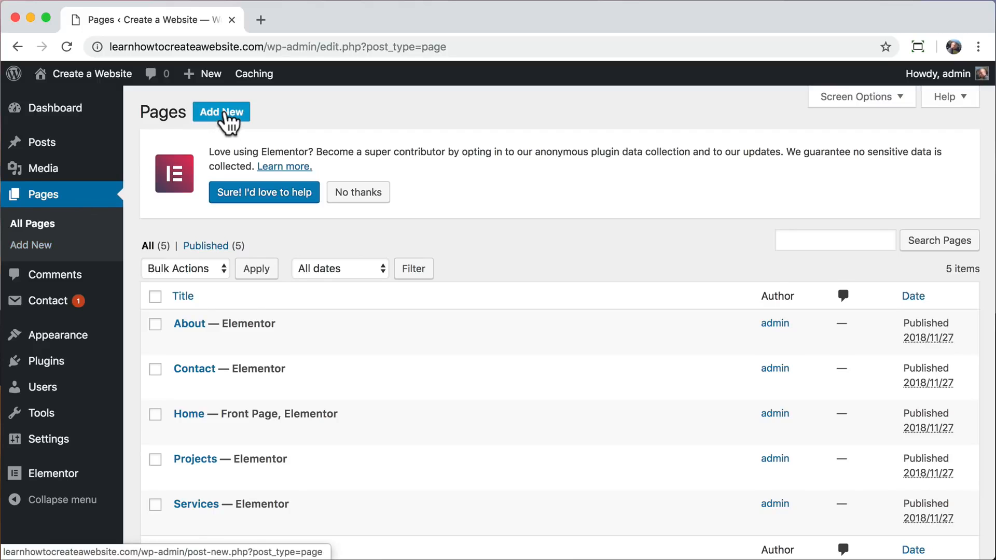
# Add a new page titled "Why Us?" and open it for editing with Elementor.
pyautogui.click(225, 114)
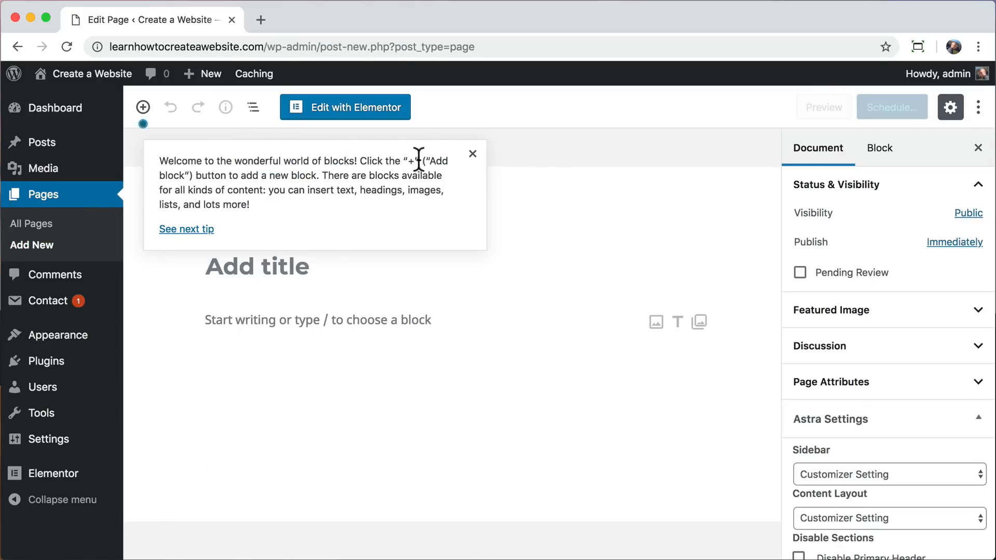
pyautogui.click(471, 155)
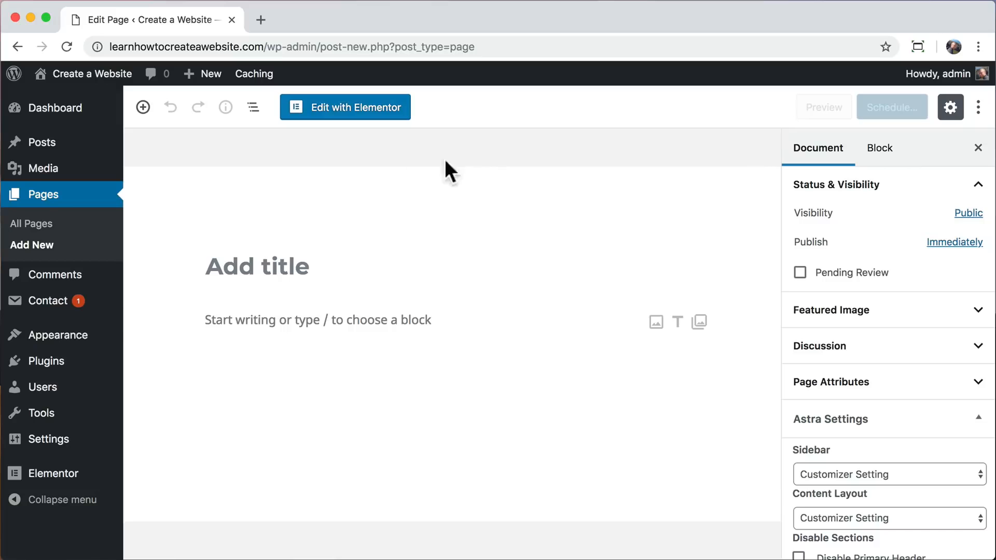
pyautogui.click(244, 268)
pyautogui.click(216, 361)
pyautogui.write('WHY')
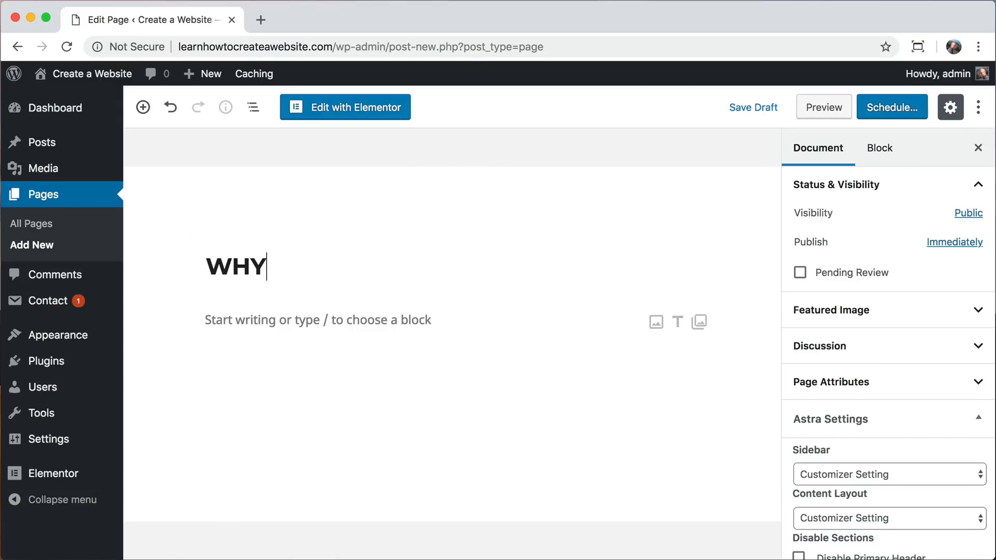
pyautogui.press('BackSpace')
pyautogui.press('BackSpace')
pyautogui.write('hy Us?')
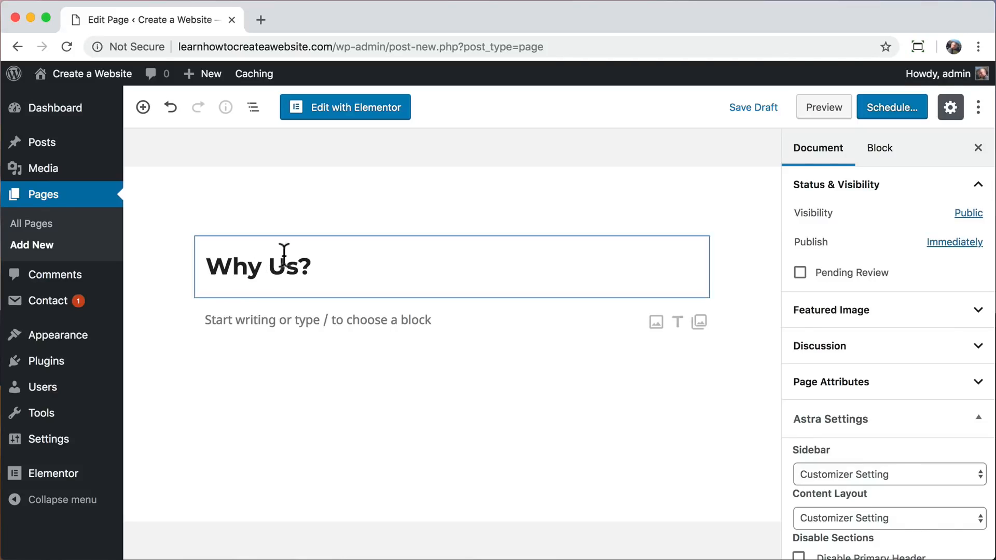
pyautogui.click(350, 115)
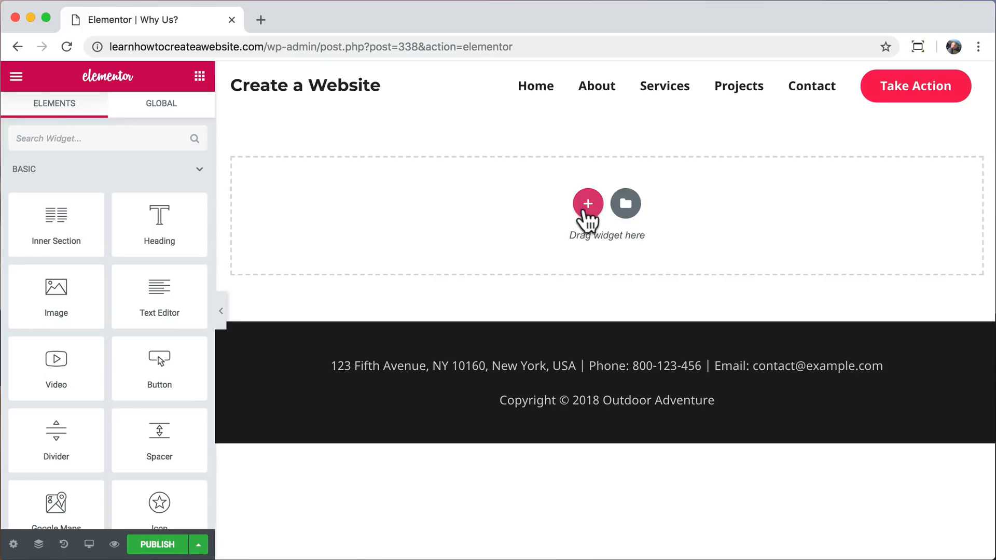
# Browse the page templates in the Elementor library and insert the Homepage – Business template.
pyautogui.click(626, 204)
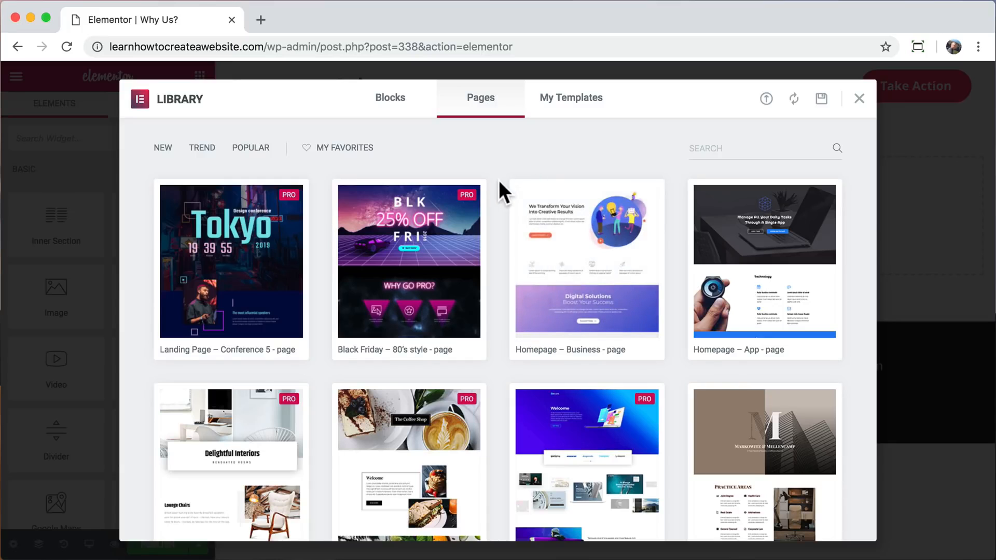
pyautogui.scroll(-4, 499, 180)
pyautogui.scroll(-20, 498, 179)
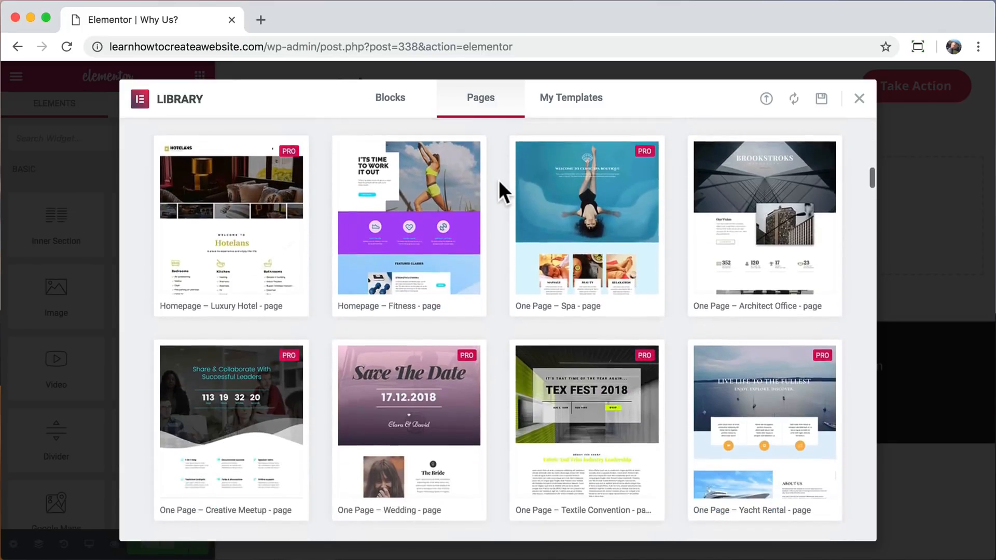
pyautogui.scroll(-6, 498, 179)
pyautogui.scroll(2, 499, 180)
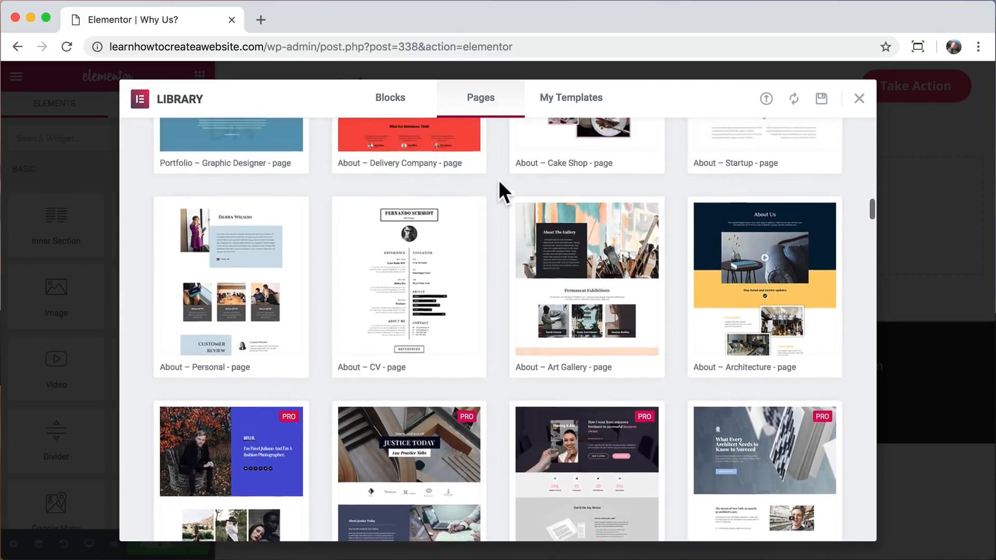
pyautogui.scroll(20, 499, 182)
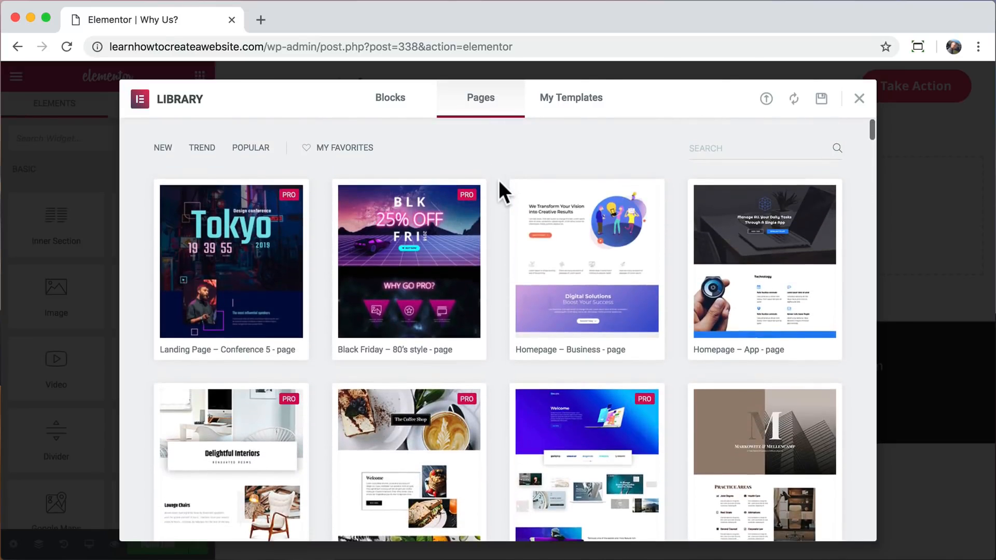
pyautogui.click(610, 280)
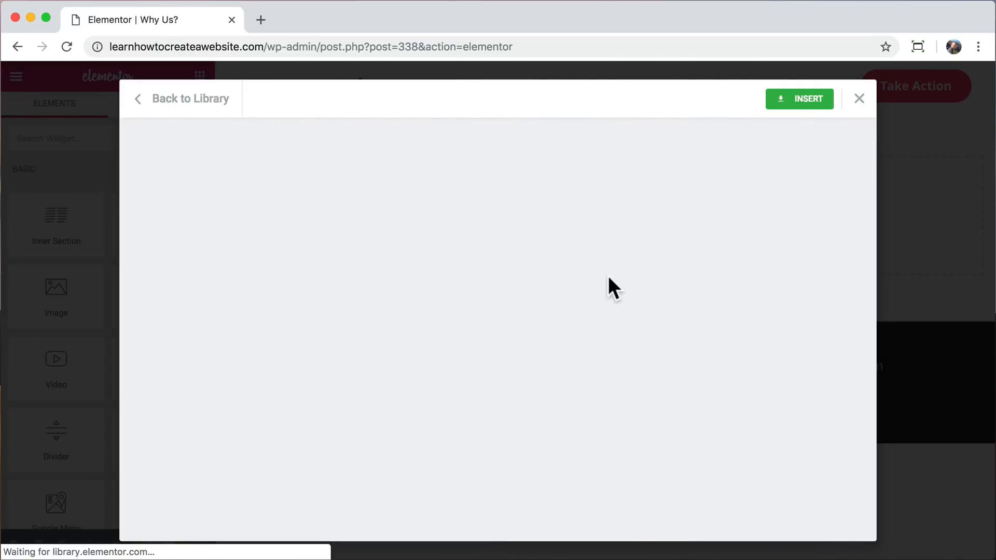
pyautogui.scroll(-3, 706, 178)
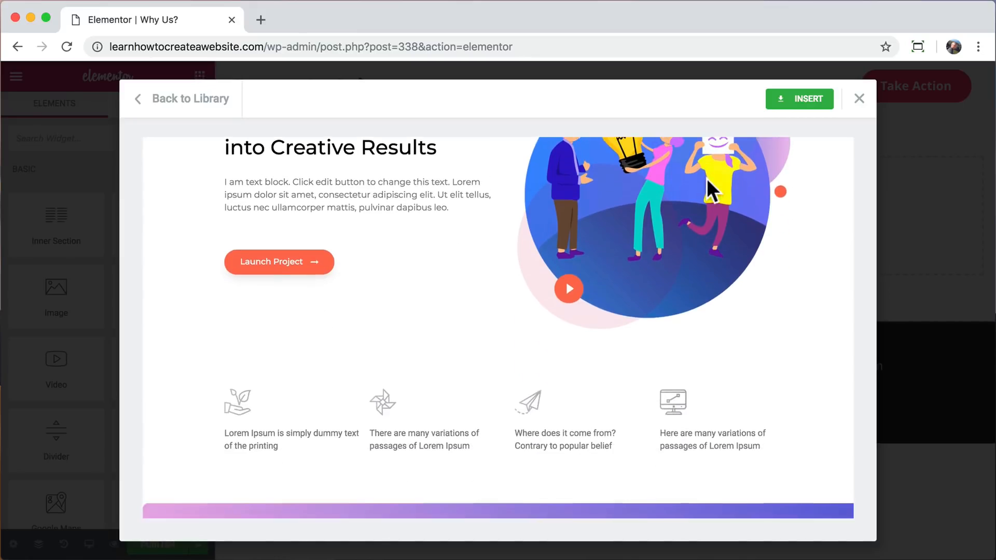
pyautogui.scroll(2, 706, 179)
pyautogui.click(804, 104)
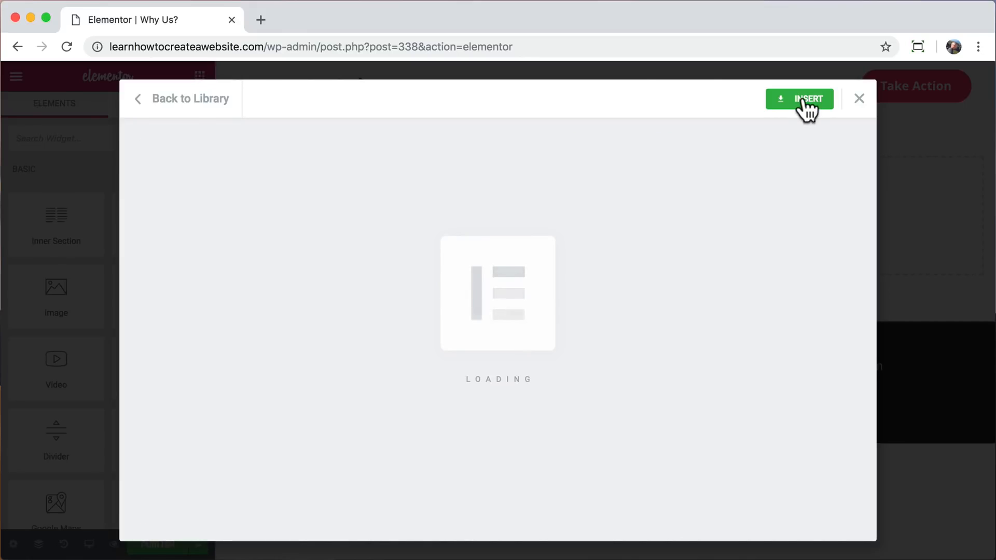
# Examine the inserted business template at full page width, restore the editing controls, and undo the template insertion.
pyautogui.scroll(-20, 598, 182)
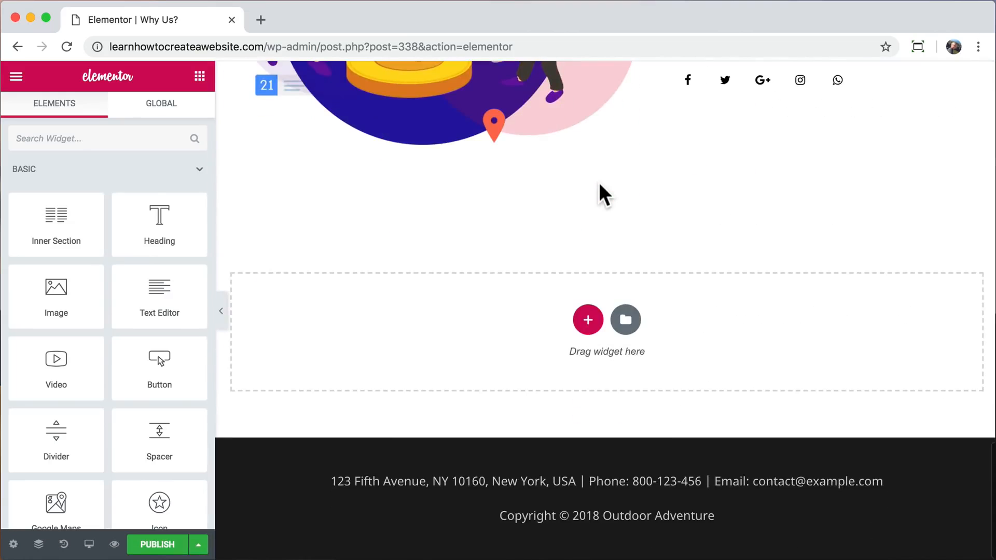
pyautogui.scroll(20, 599, 182)
pyautogui.click(220, 311)
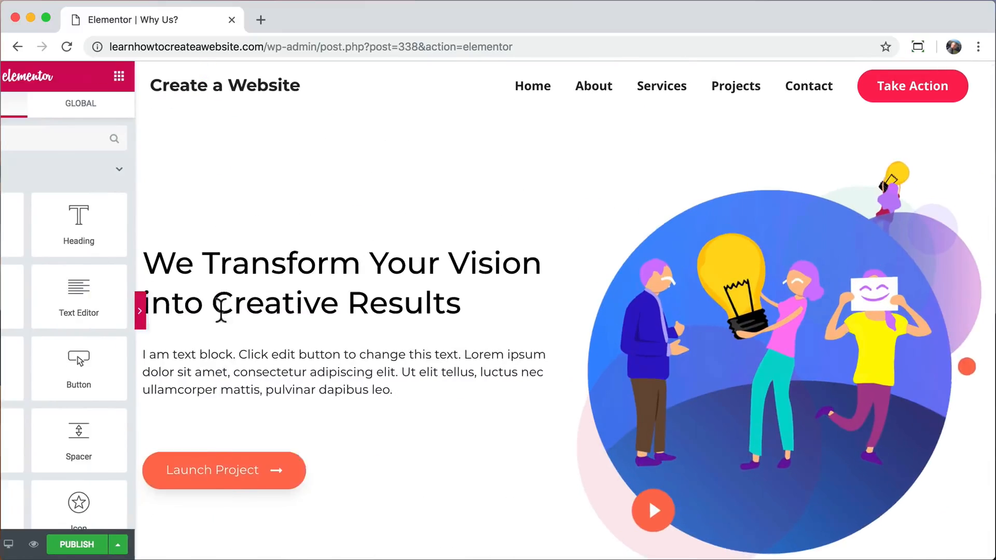
pyautogui.scroll(-3, 552, 306)
pyautogui.scroll(-15, 554, 304)
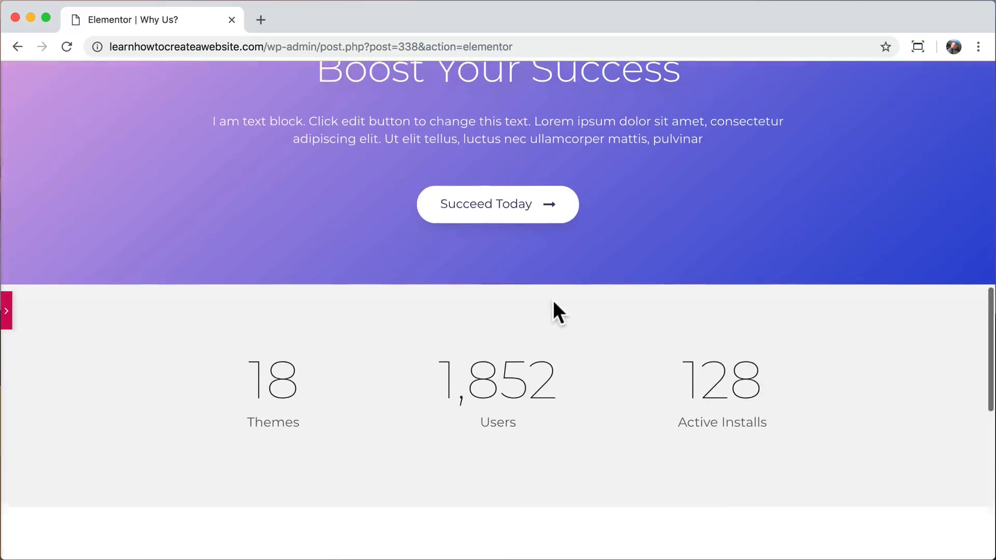
pyautogui.scroll(15, 553, 311)
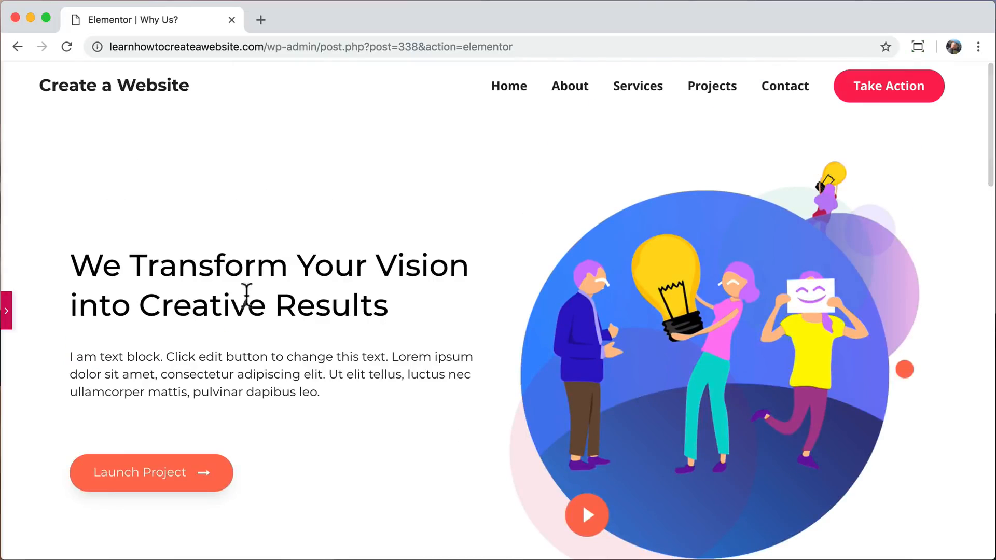
pyautogui.click(10, 310)
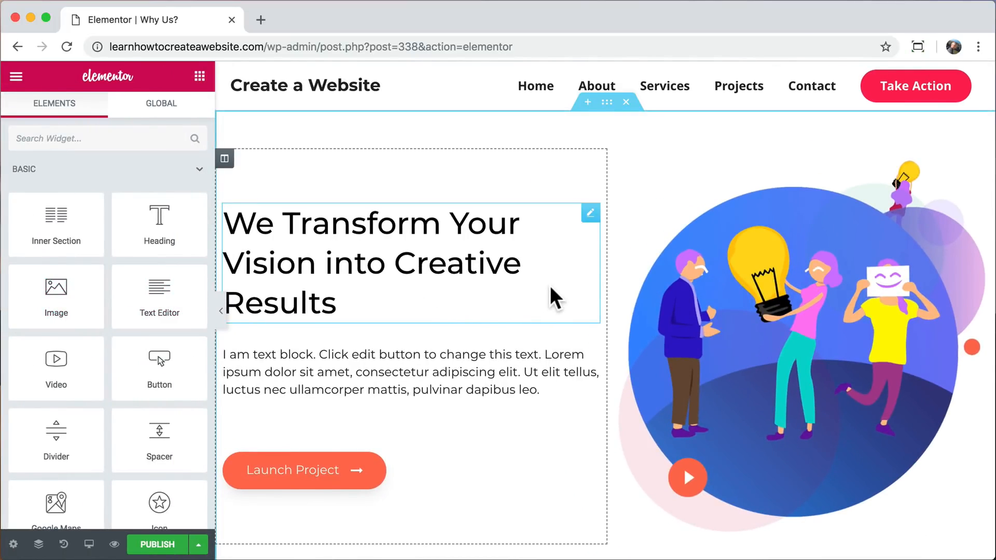
pyautogui.press('super+z')
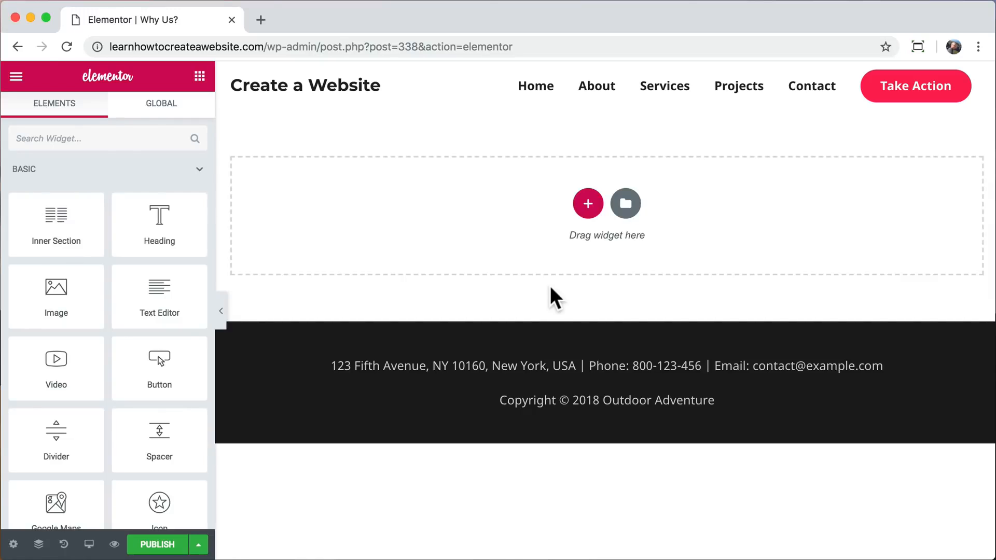
# Insert the "17 Travel Inventions We Need Right Now" block from the Hero category of the template library.
pyautogui.click(627, 208)
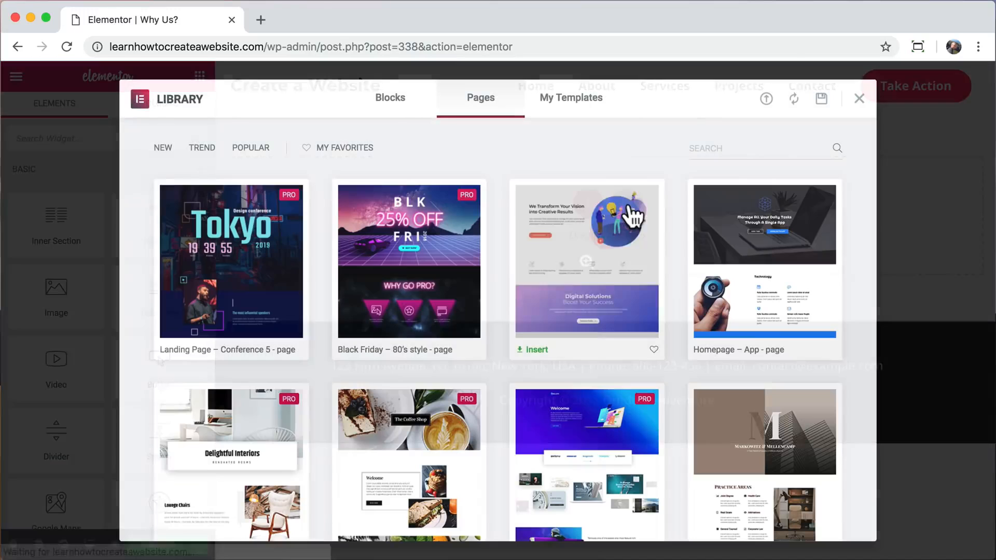
pyautogui.click(398, 112)
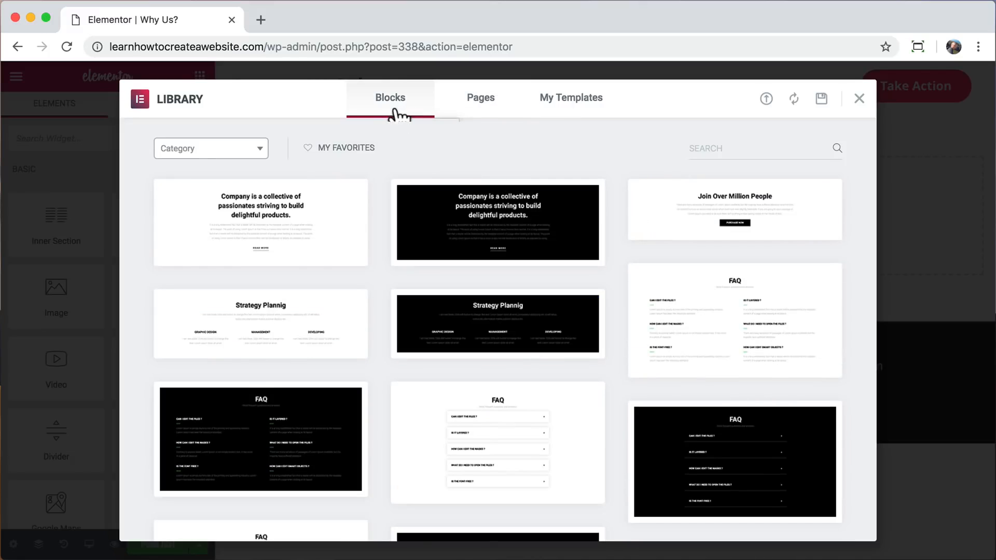
pyautogui.click(259, 150)
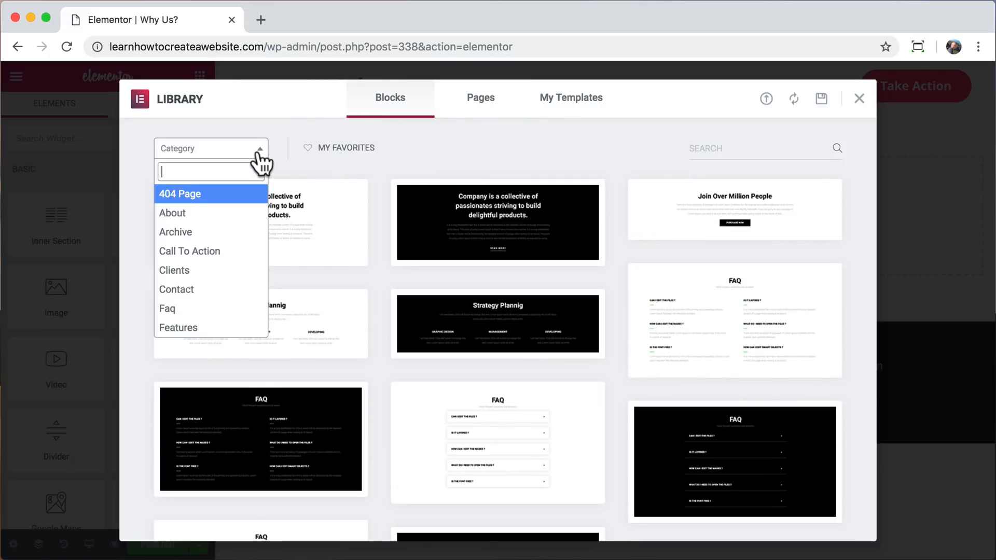
pyautogui.scroll(-4, 231, 278)
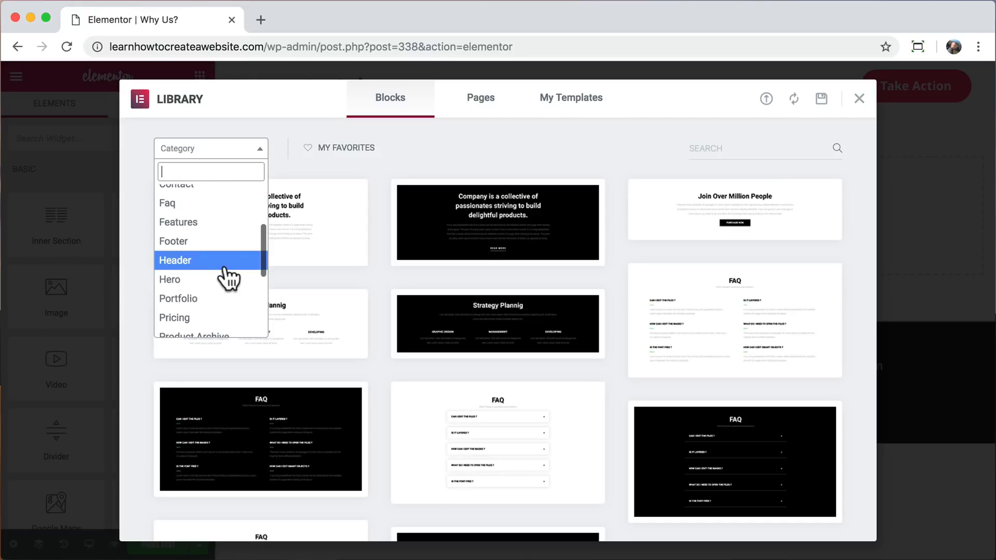
pyautogui.click(218, 284)
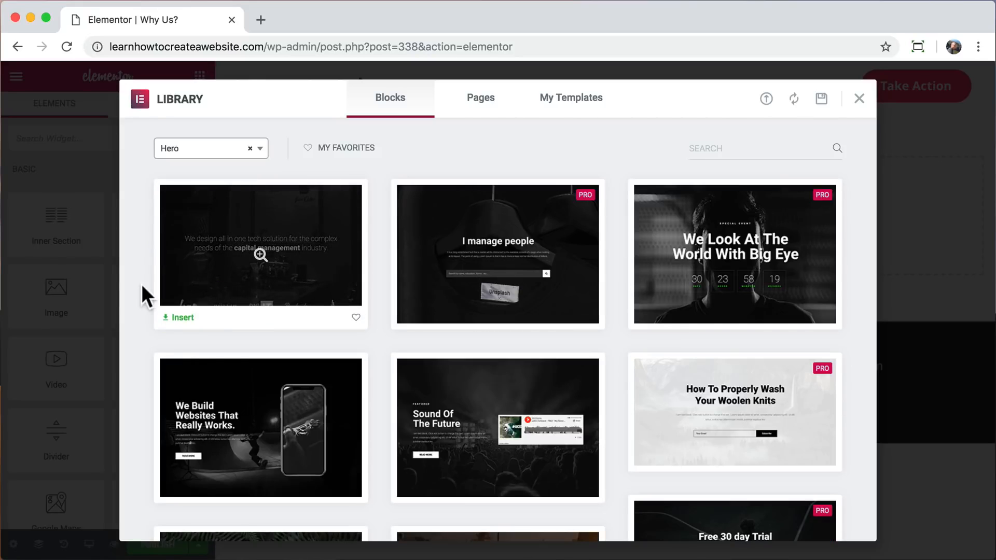
pyautogui.scroll(-5, 137, 285)
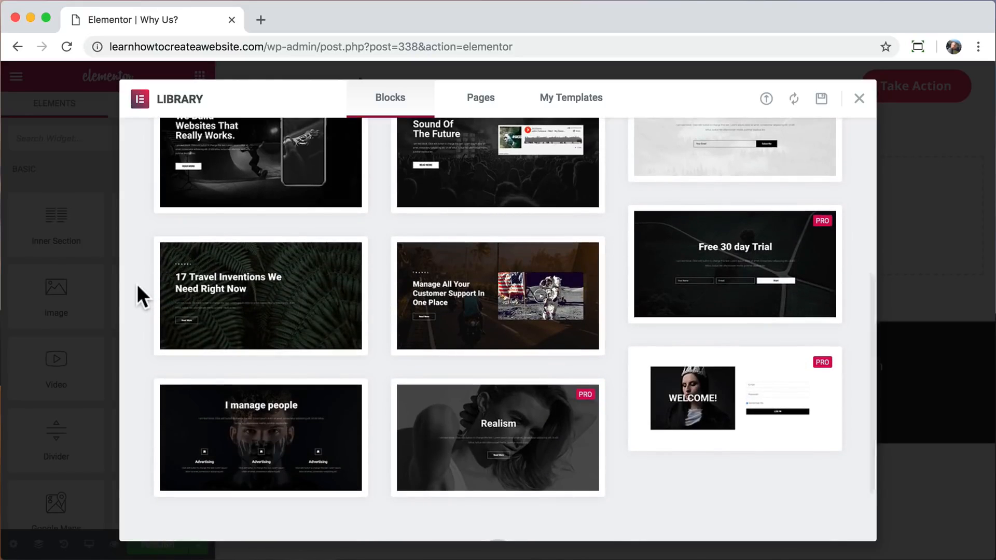
pyautogui.click(262, 291)
pyautogui.click(796, 103)
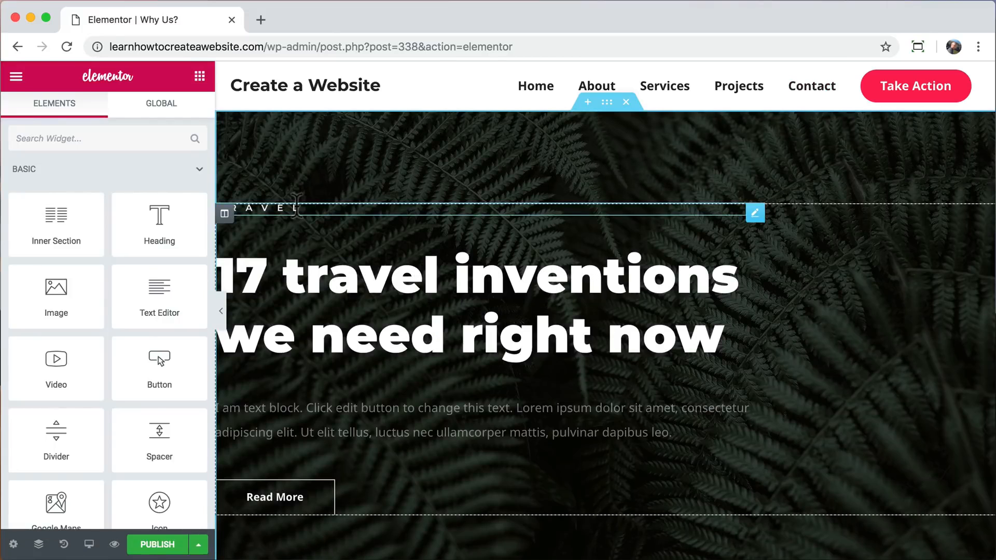
# Delete the small "Travel" heading above the hero block's main title.
pyautogui.click(755, 212)
pyautogui.rightClick(755, 211)
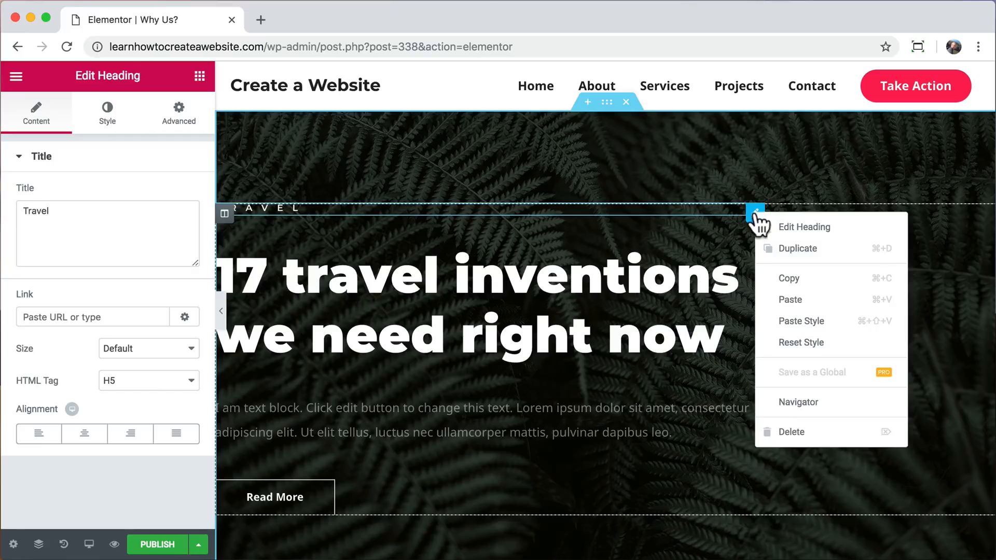
pyautogui.click(789, 435)
# Change the hero block's main heading to "Why Us?" and center it.
pyautogui.click(501, 265)
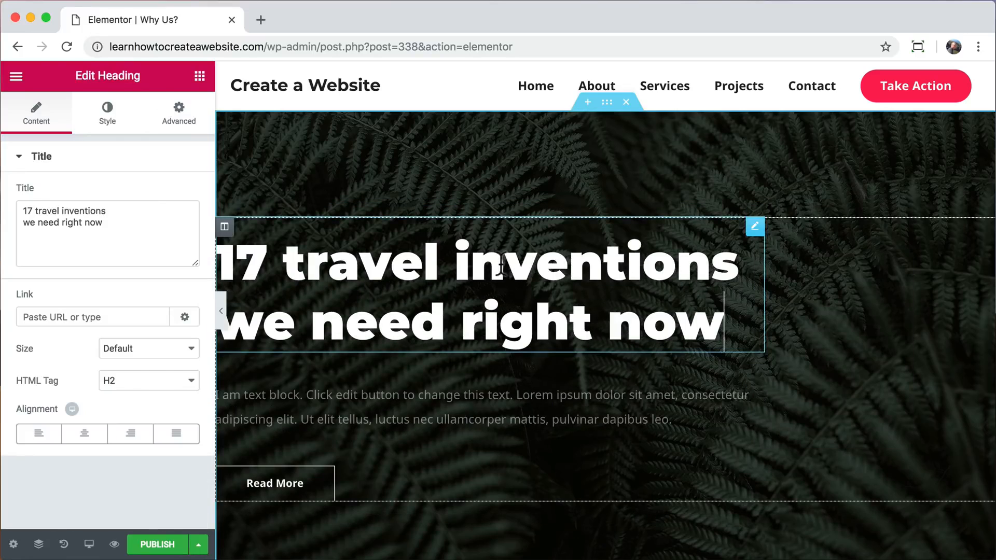
pyautogui.moveTo(106, 223); pyautogui.dragTo(1, 204)
pyautogui.write('Why Us?')
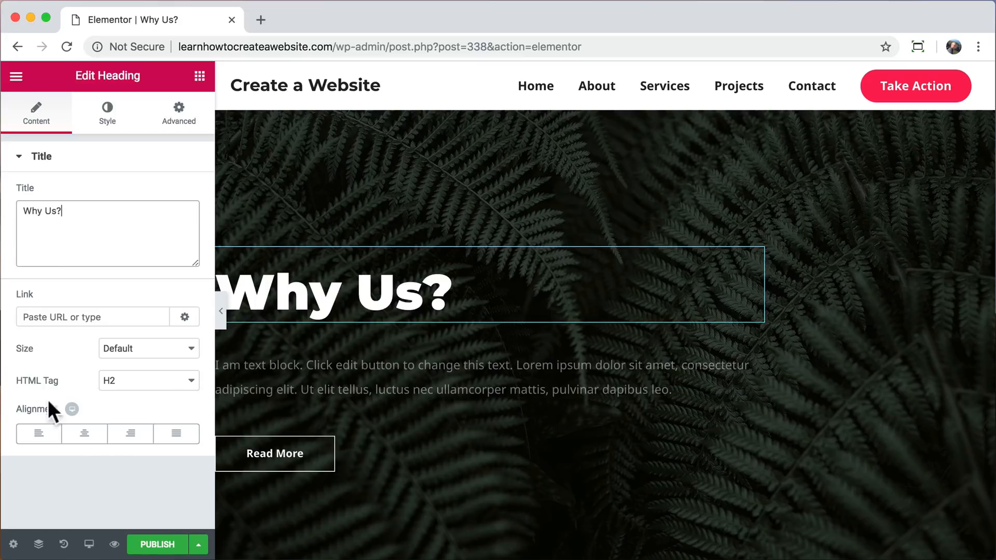
pyautogui.click(84, 433)
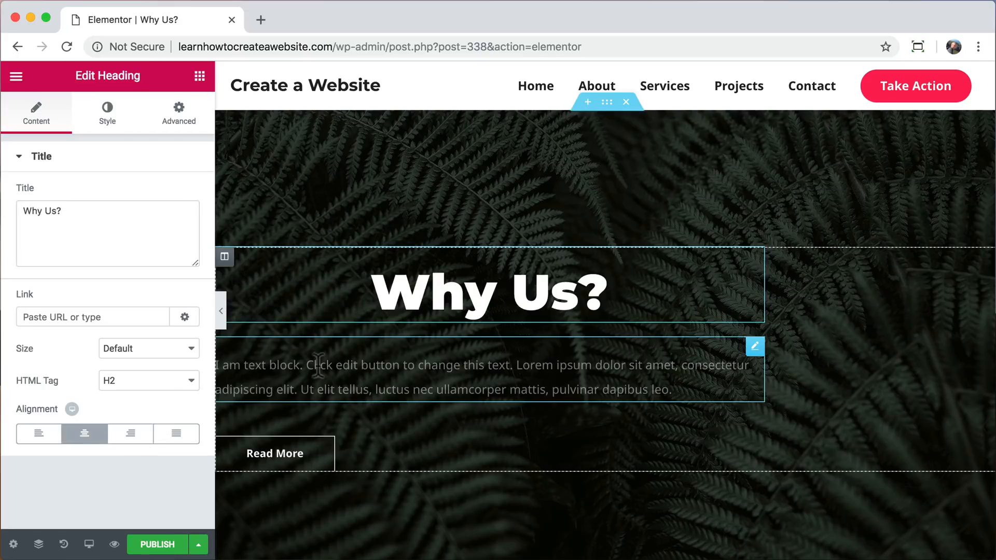
# Center the paragraph below the heading and set its text color to fully opaque white, #ffffff.
pyautogui.click(519, 373)
pyautogui.click(56, 302)
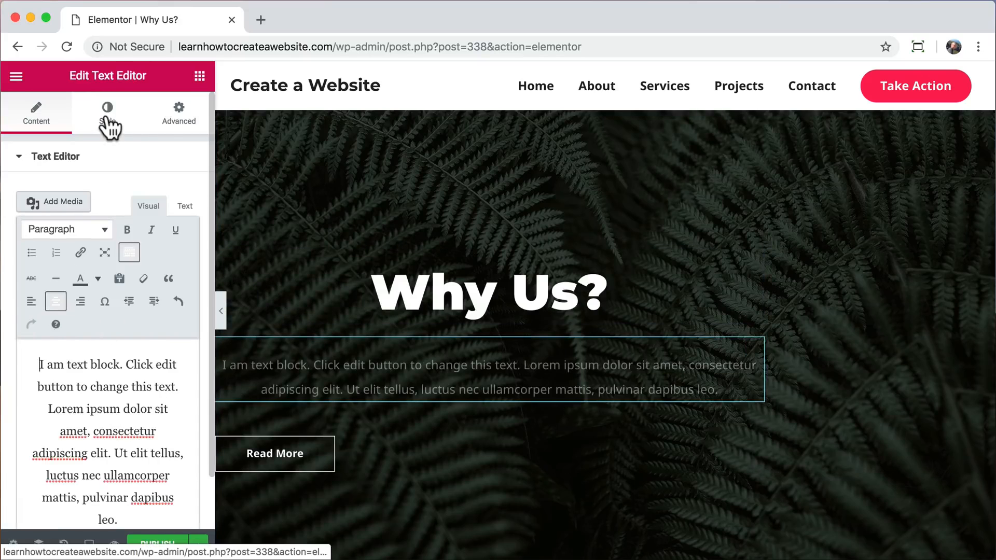
pyautogui.click(107, 112)
pyautogui.click(180, 247)
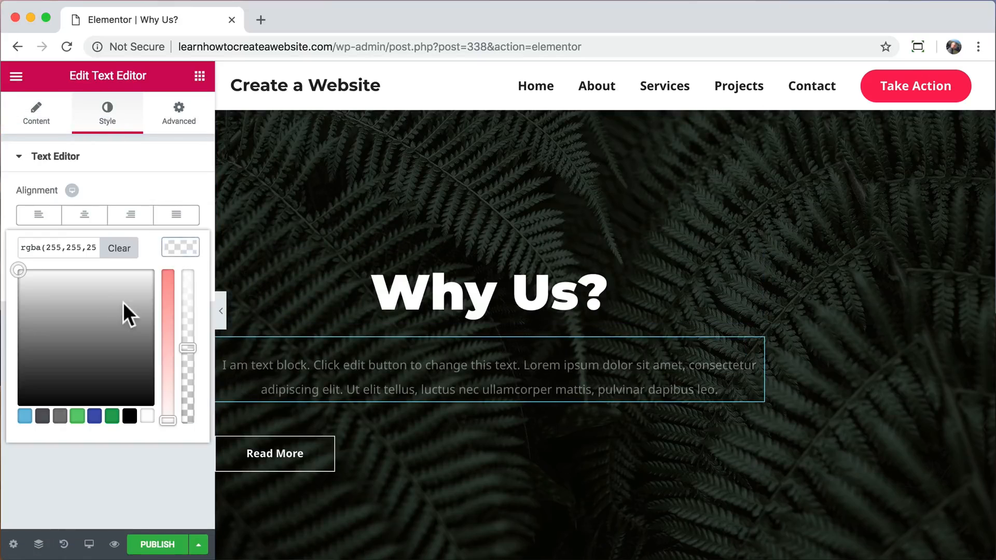
pyautogui.click(186, 270)
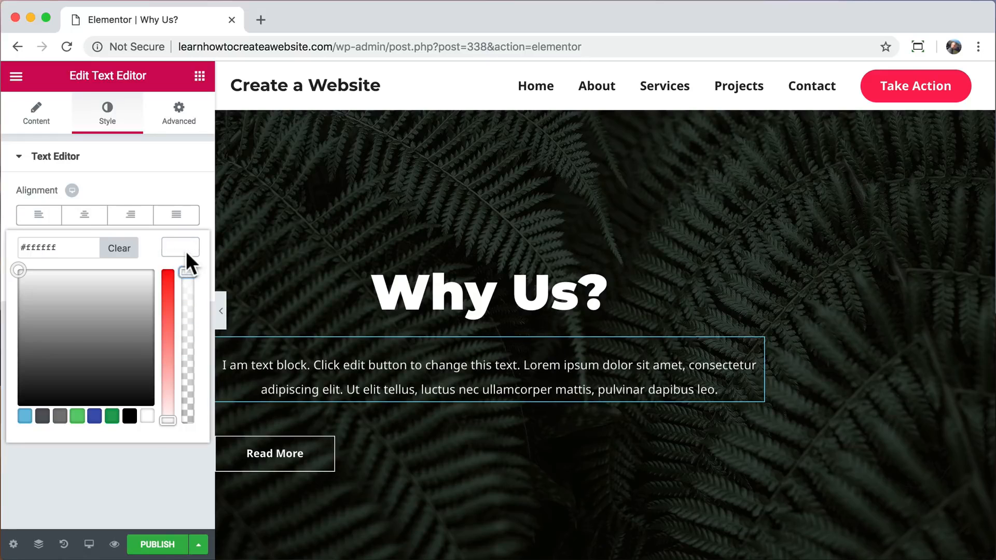
pyautogui.click(186, 250)
# Center the Read More button, check the hero section at full page width, and return to the editing controls.
pyautogui.click(282, 466)
pyautogui.click(83, 328)
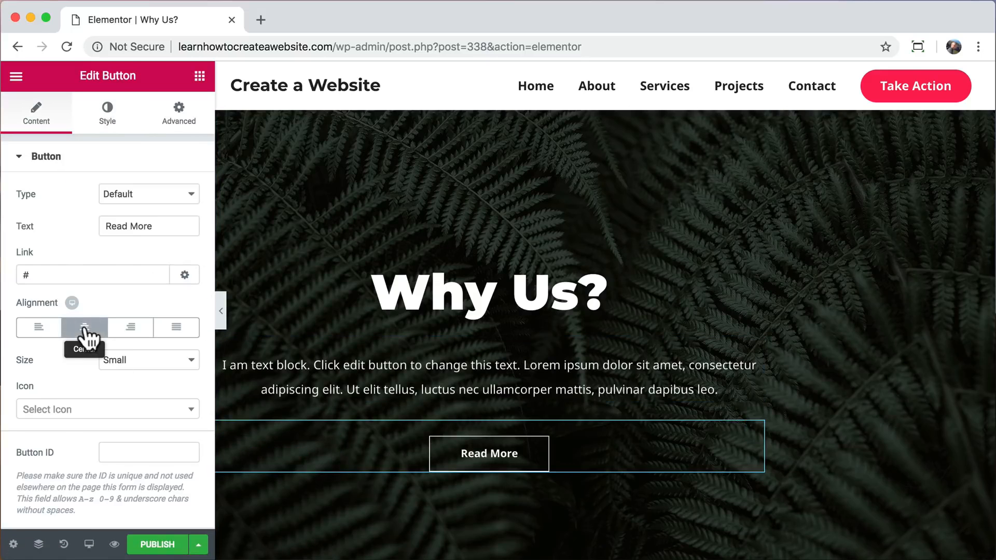
pyautogui.click(220, 310)
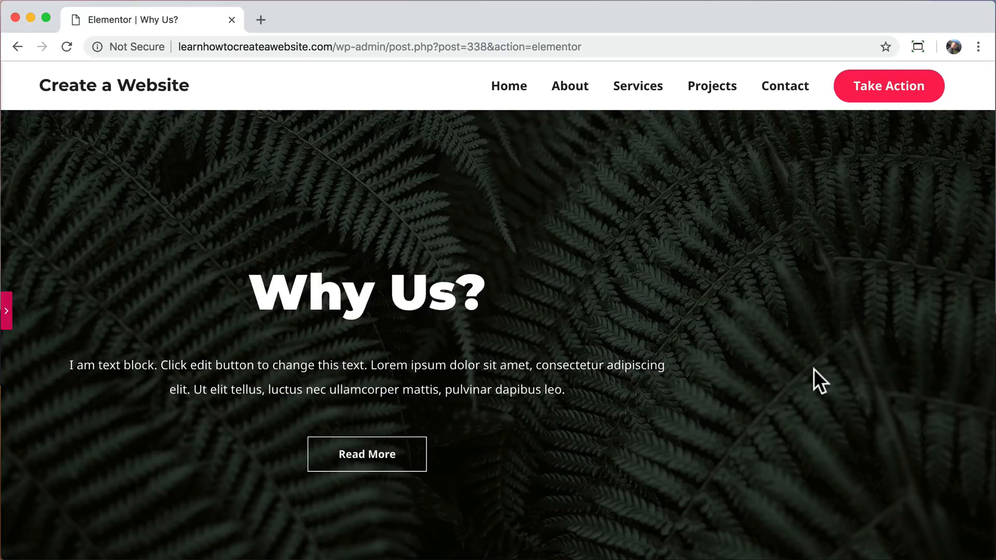
pyautogui.click(7, 311)
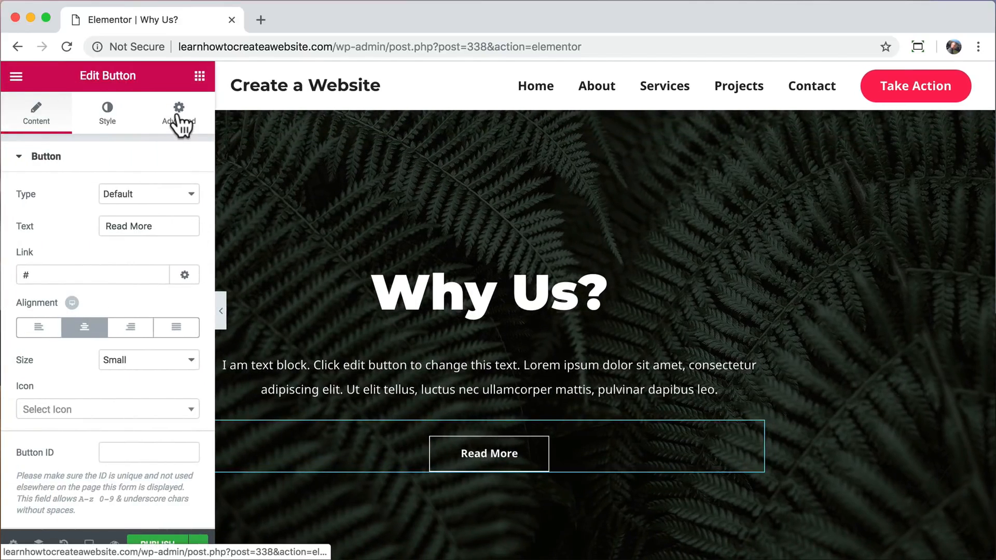
# Set the hero column's left and right padding to 15% each.
pyautogui.click(607, 103)
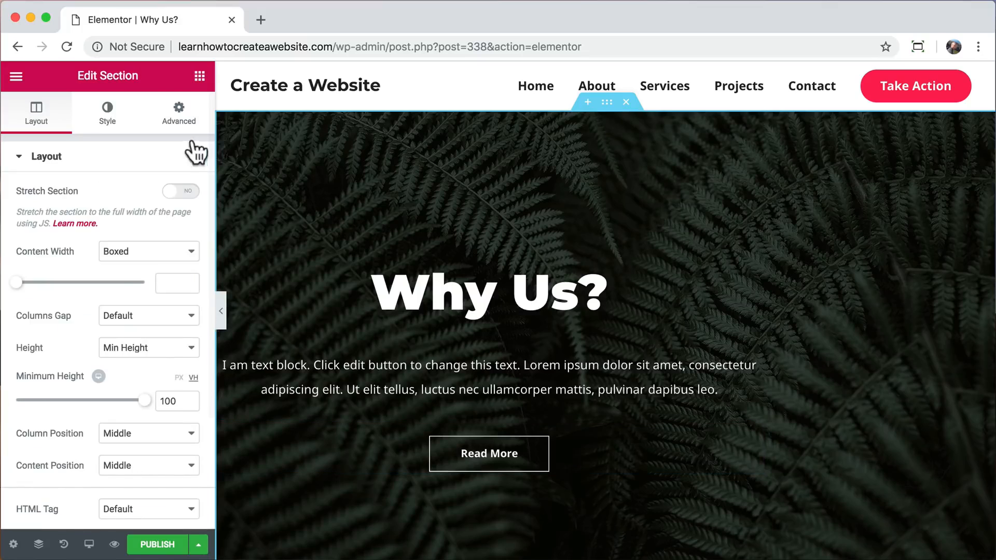
pyautogui.click(179, 117)
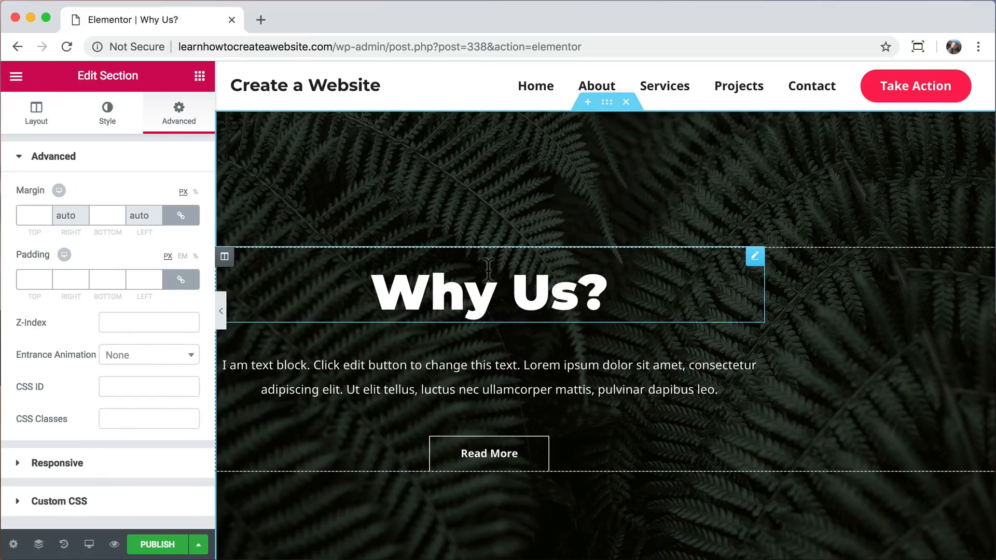
pyautogui.click(223, 257)
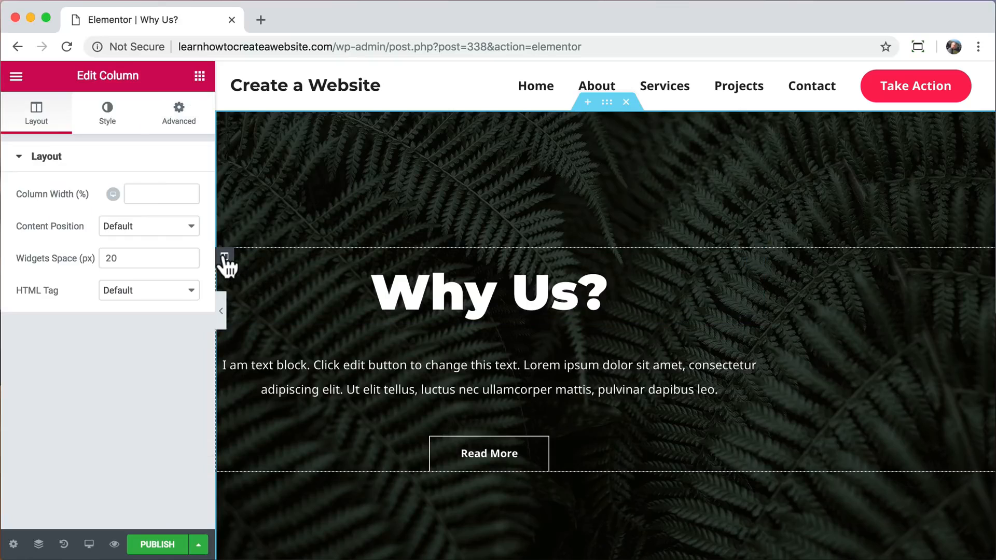
pyautogui.click(178, 117)
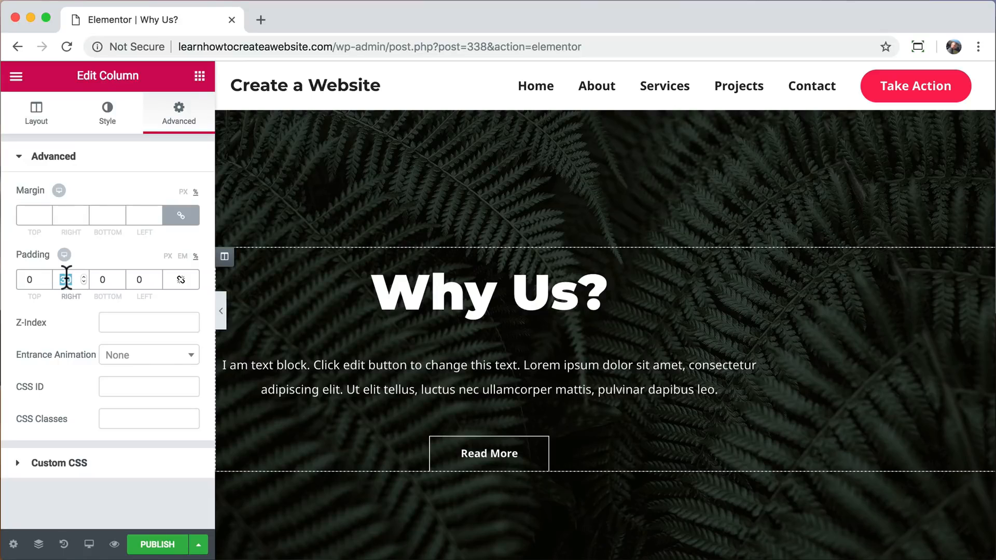
pyautogui.write('0')
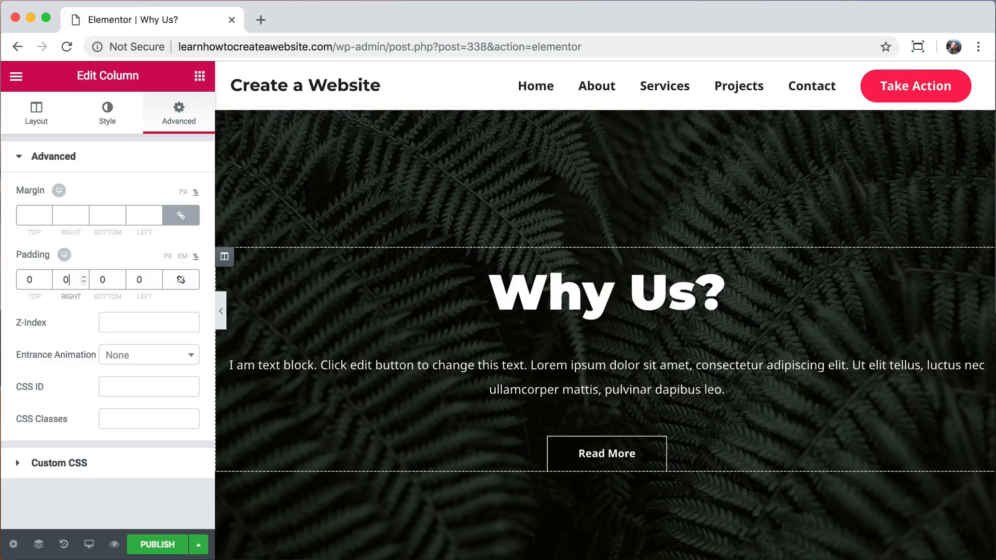
pyautogui.write('15')
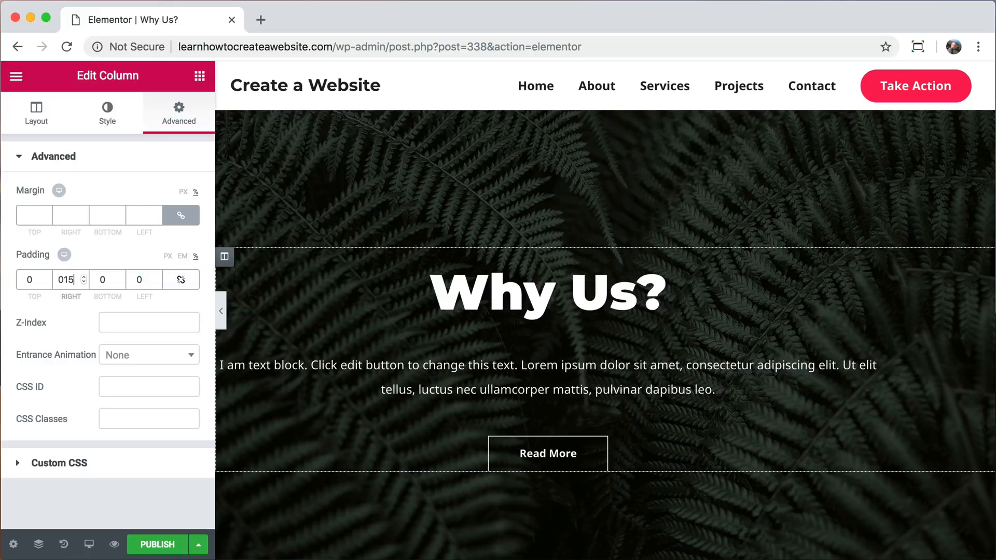
pyautogui.click(137, 280)
pyautogui.write('15')
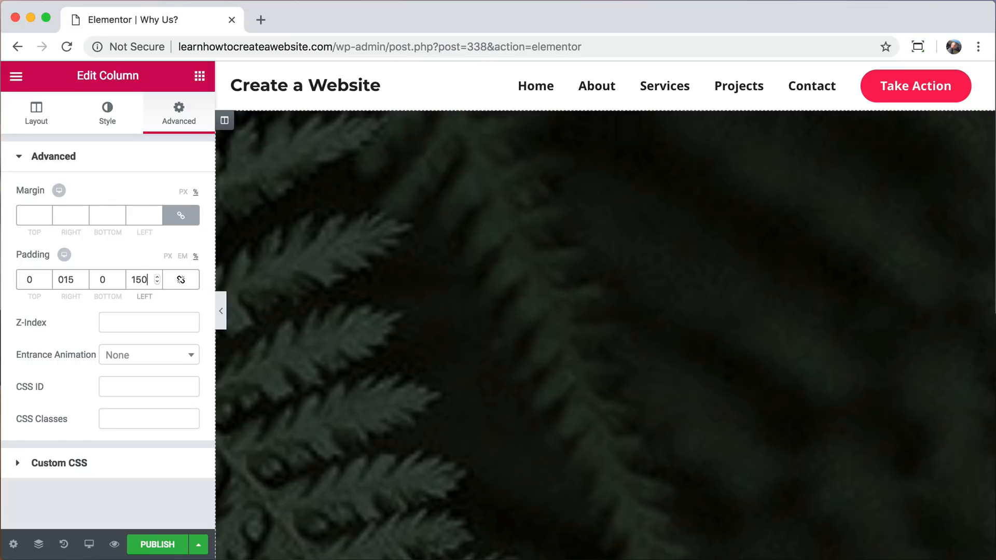
pyautogui.press('BackSpace')
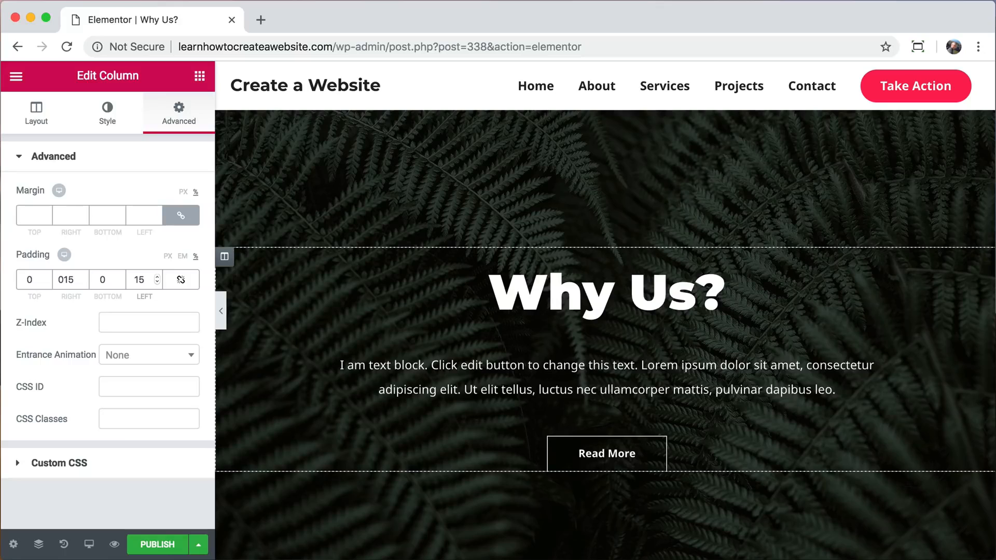
# Replace the hero section's background image with the pexels-photo-1036864 picture of kayaks on green water from the media library.
pyautogui.click(606, 102)
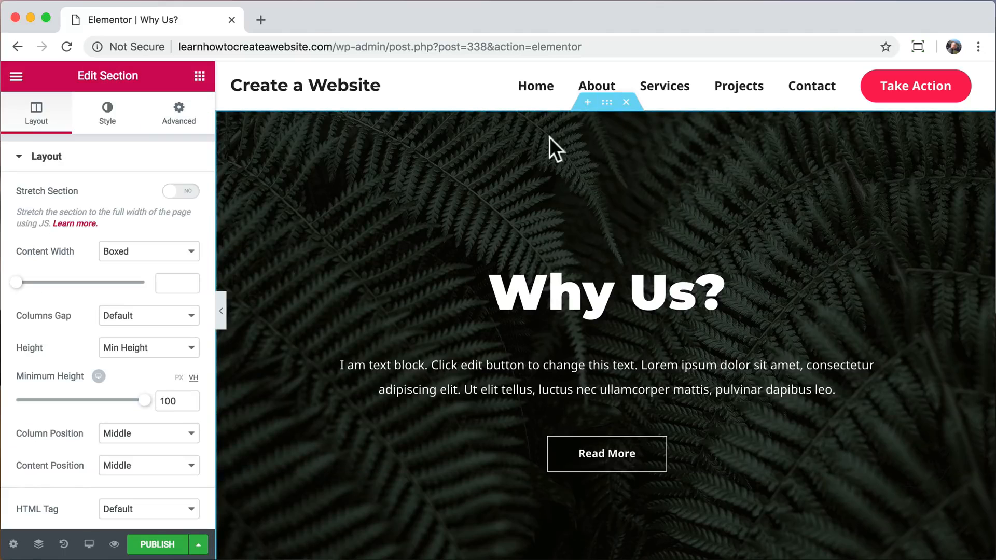
pyautogui.click(107, 120)
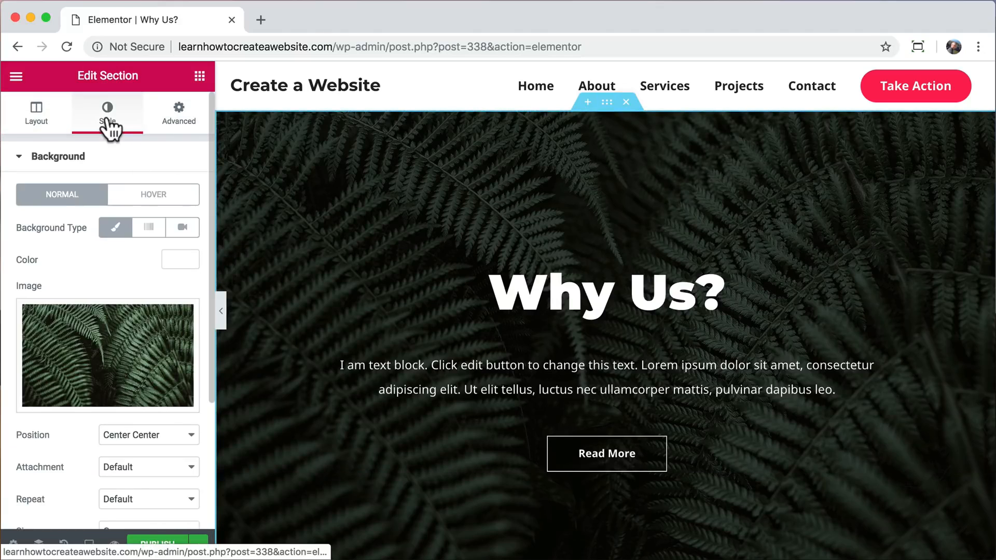
pyautogui.moveTo(145, 369)
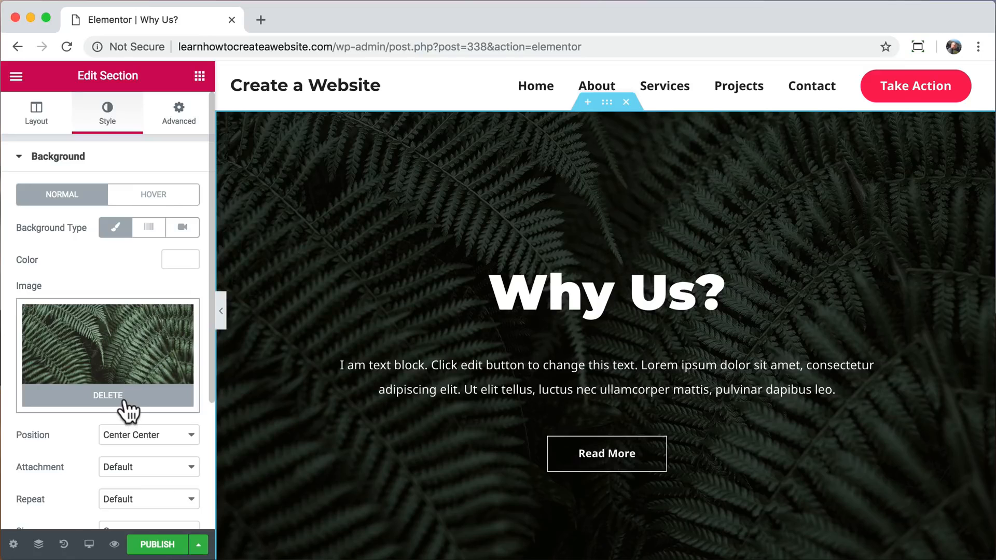
pyautogui.click(123, 402)
pyautogui.click(119, 377)
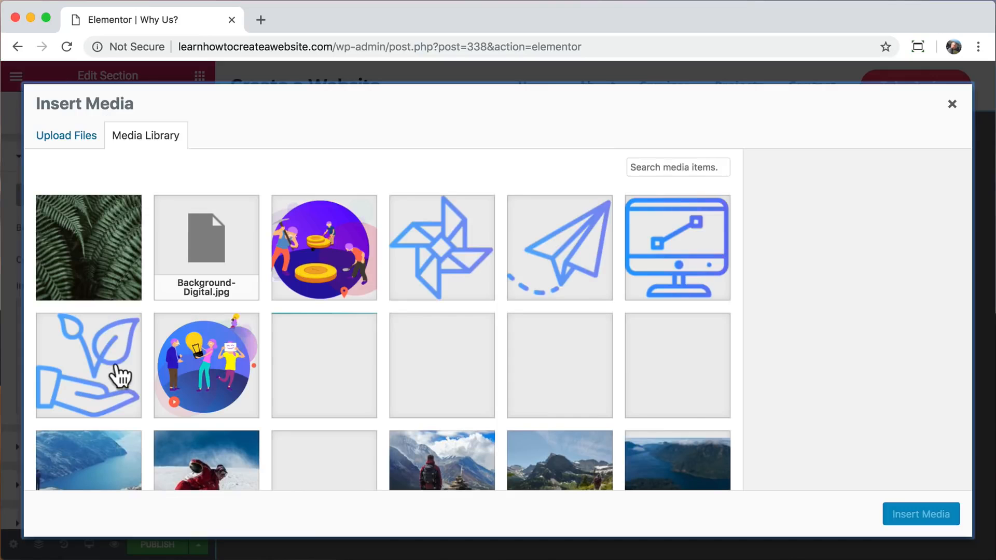
pyautogui.click(316, 364)
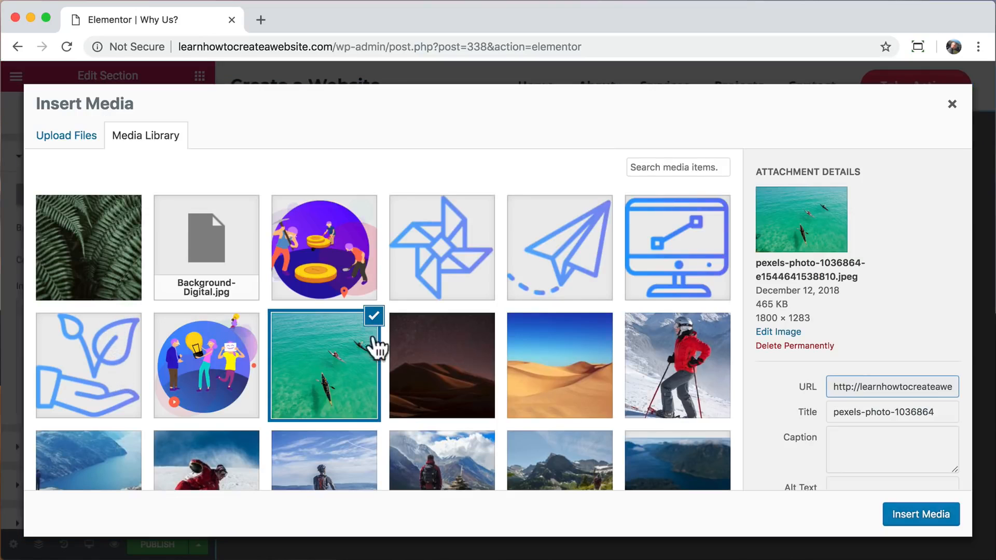
pyautogui.click(905, 515)
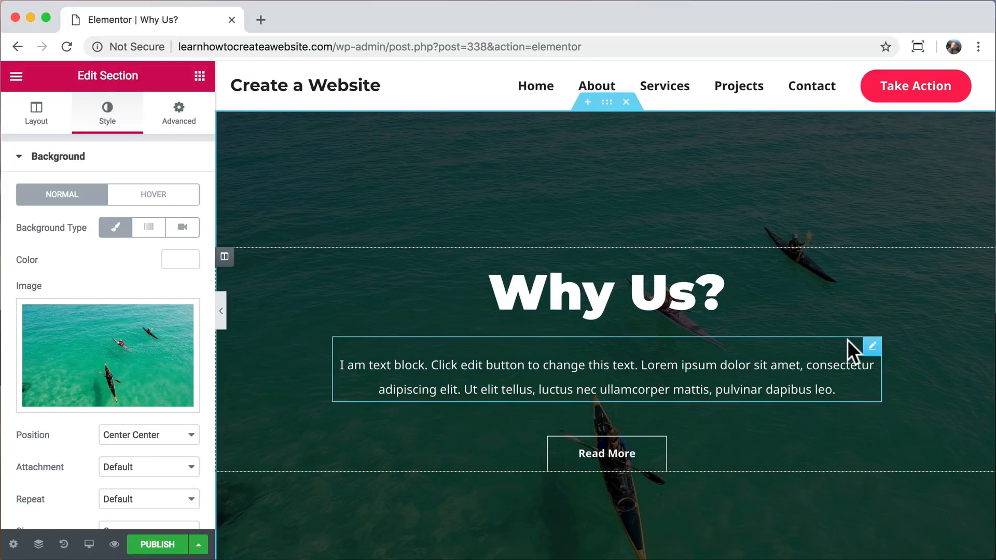
# Reduce the opacity of the hero section's background overlay to 0.44.
pyautogui.scroll(-5, 166, 409)
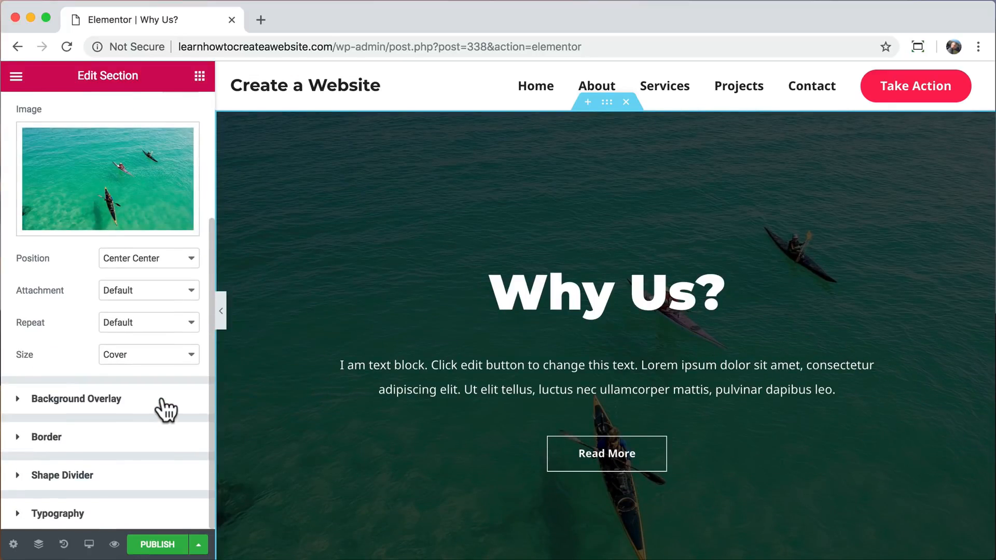
pyautogui.click(166, 406)
pyautogui.moveTo(99, 488); pyautogui.dragTo(73, 488)
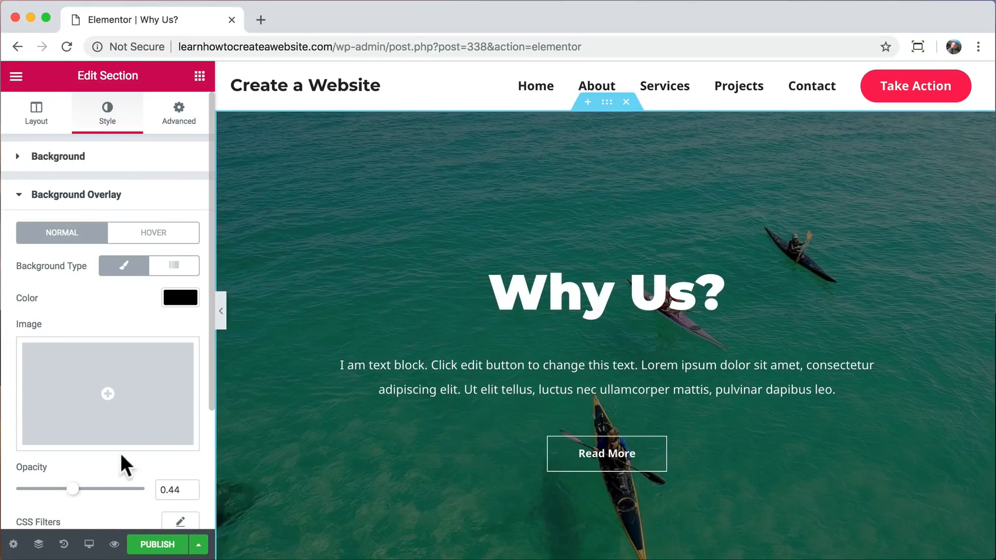
# Insert the "Check Out Our Testimonials" library block with three outlined cards on white below the hero and change its heading to "Reviews".
pyautogui.scroll(-6, 358, 443)
pyautogui.click(621, 382)
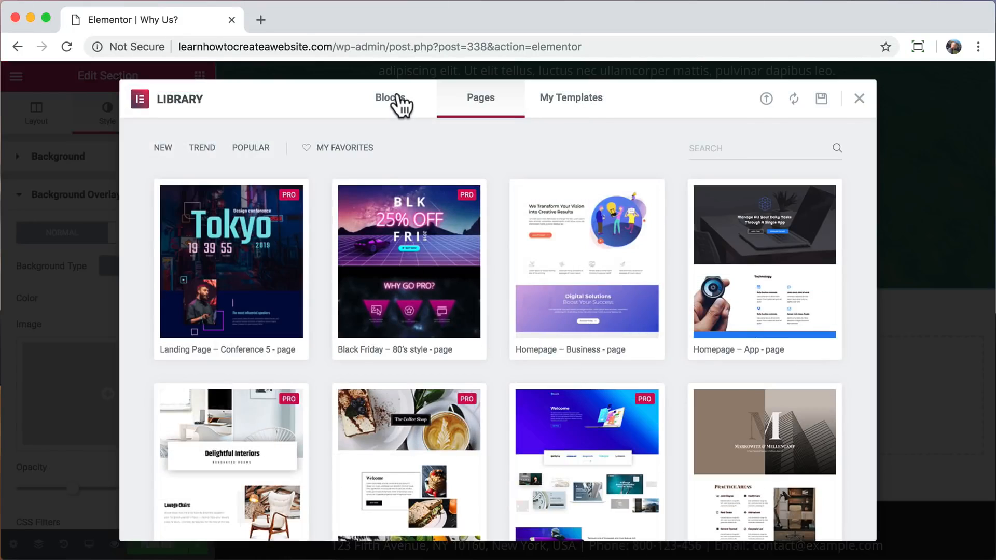
pyautogui.click(400, 104)
pyautogui.click(262, 152)
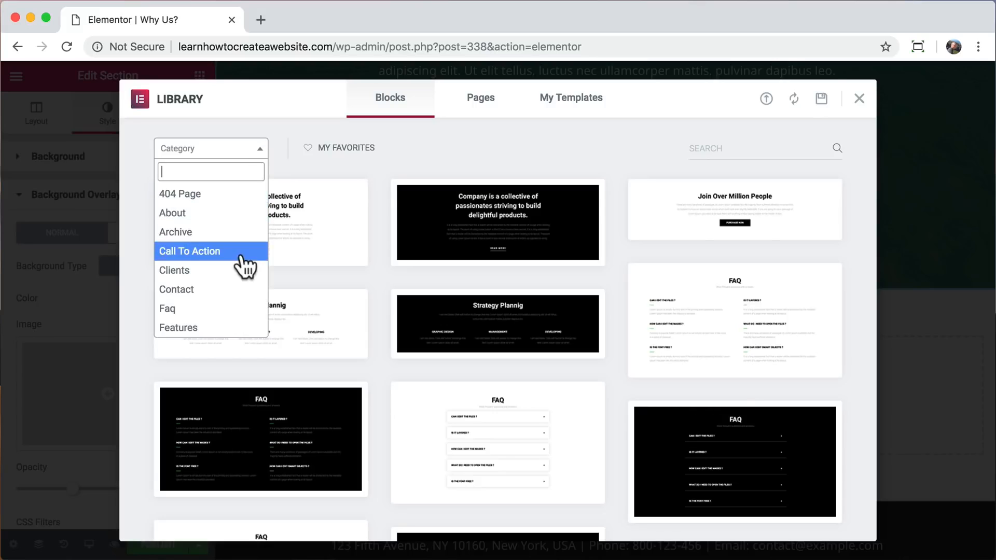
pyautogui.scroll(-8, 244, 265)
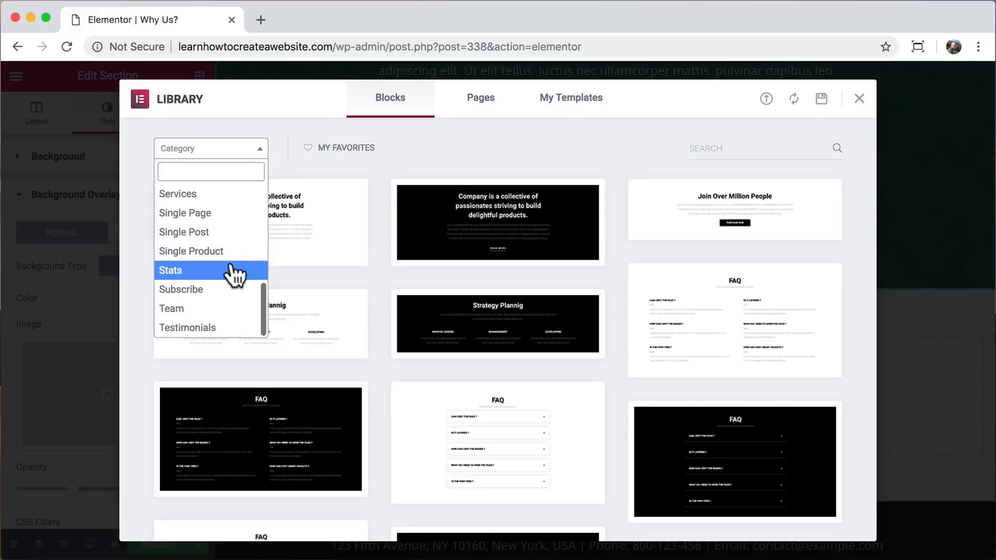
pyautogui.click(200, 328)
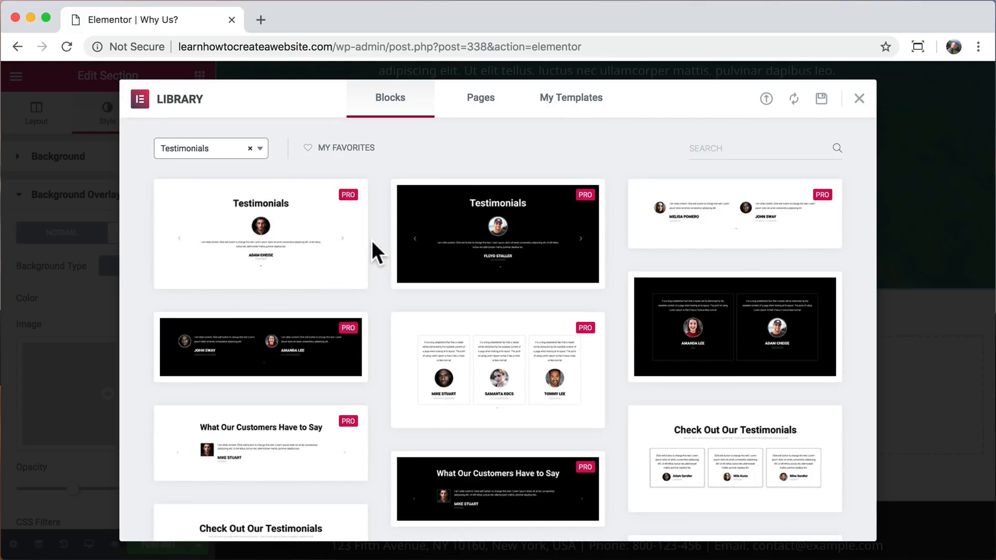
pyautogui.scroll(-2, 371, 241)
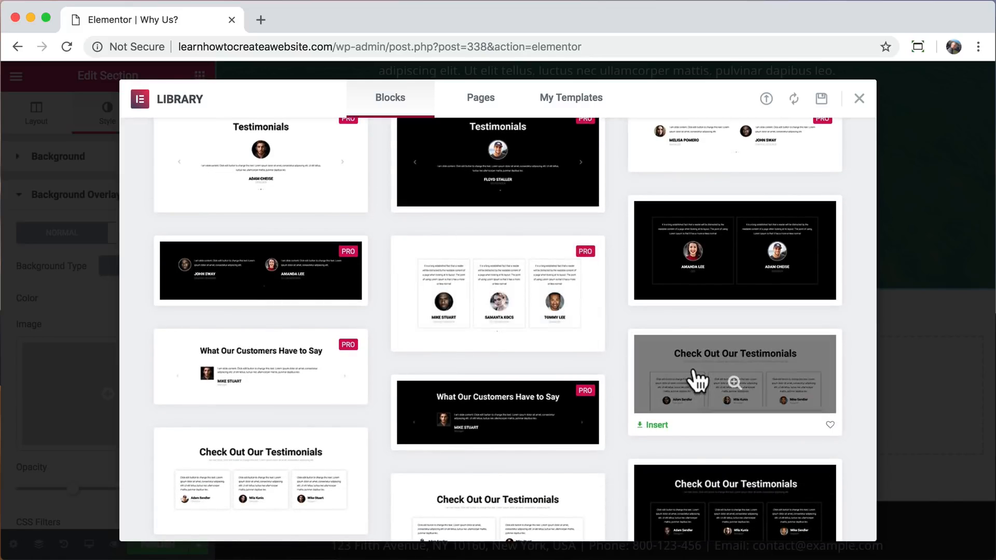
pyautogui.click(656, 426)
pyautogui.moveTo(673, 250); pyautogui.dragTo(365, 251)
pyautogui.write('Reviews')
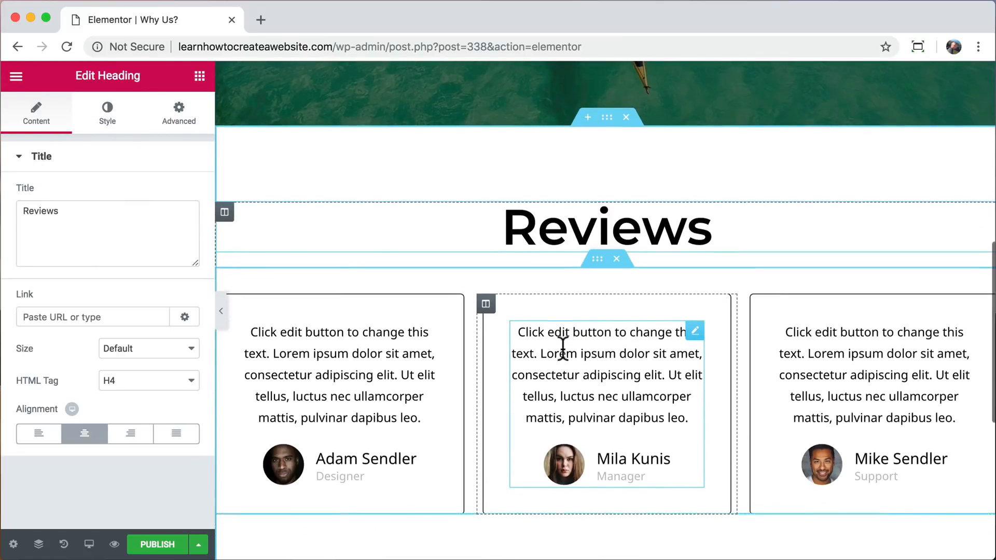
# Insert the black "Team Section Slide" block from the library's Team category below the reviews section.
pyautogui.scroll(-3, 563, 349)
pyautogui.scroll(-2, 562, 348)
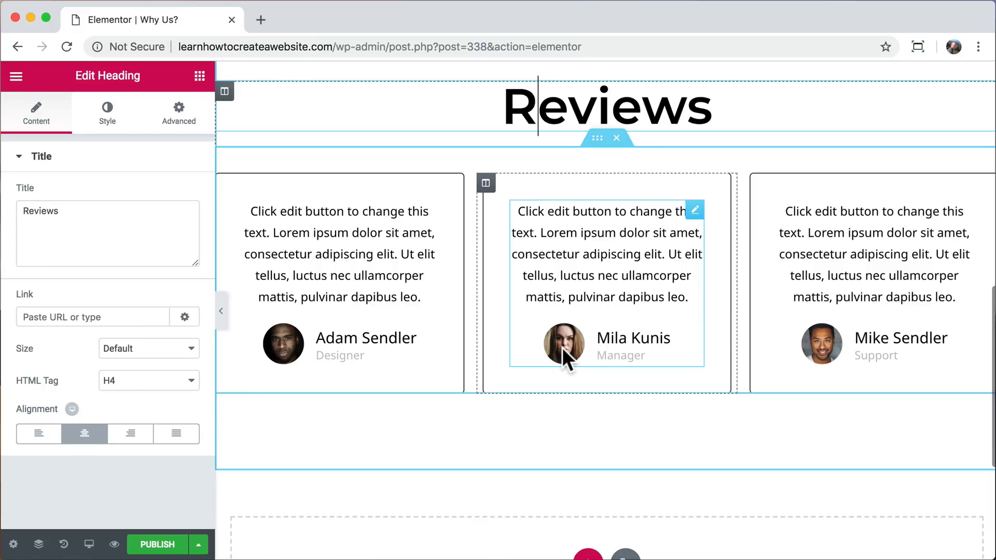
pyautogui.scroll(-3, 563, 350)
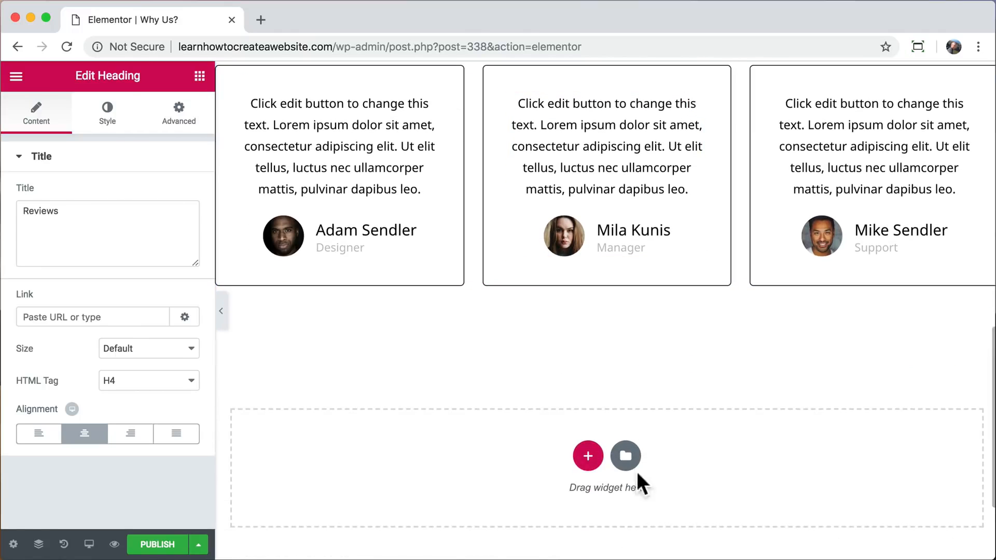
pyautogui.click(626, 456)
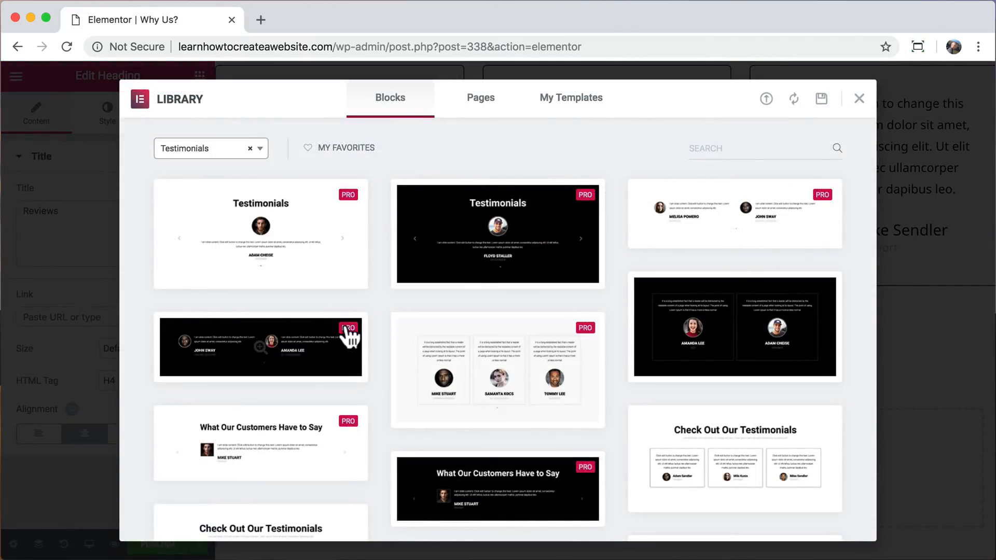
pyautogui.click(259, 148)
pyautogui.click(197, 309)
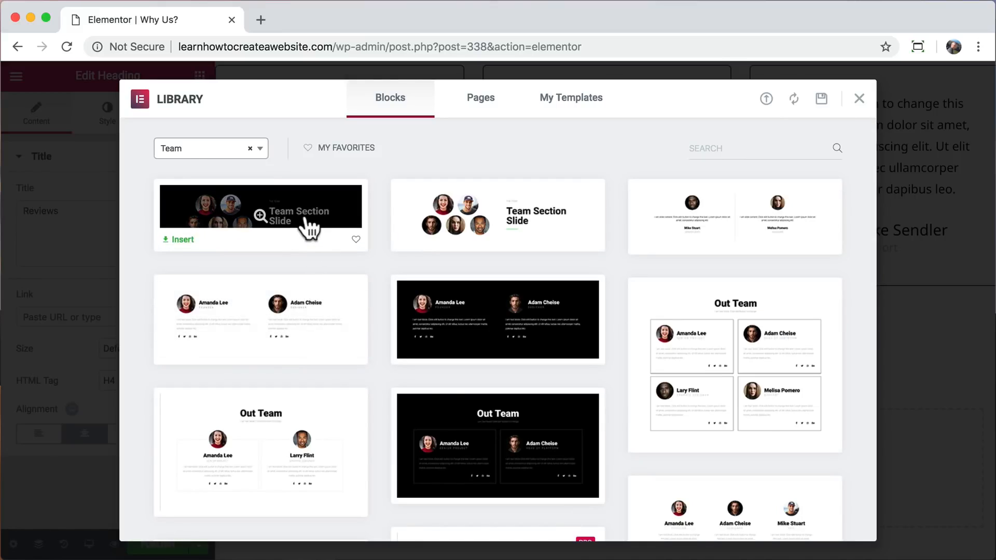
pyautogui.click(261, 216)
pyautogui.click(809, 100)
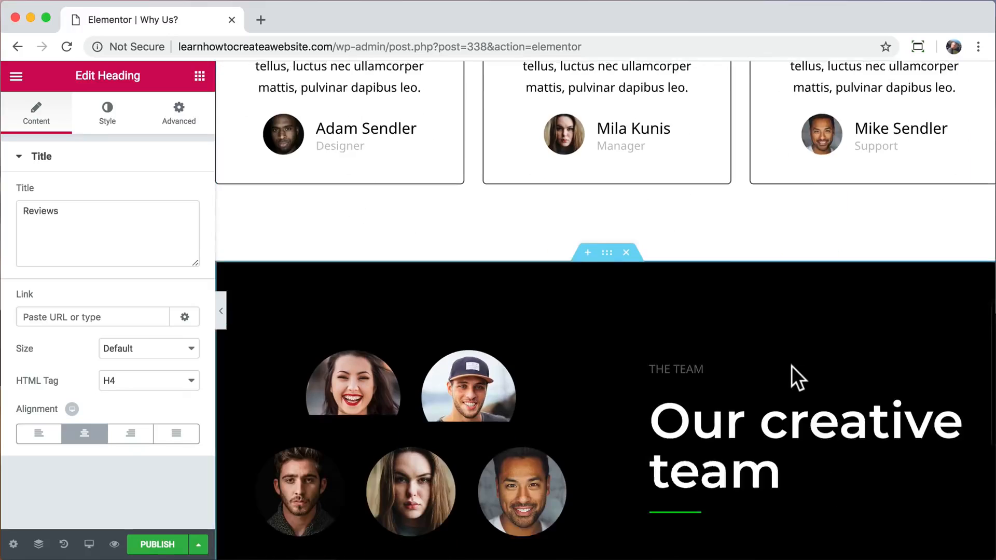
# Delete the small "The Team" text above the "Our creative team" heading.
pyautogui.click(987, 303)
pyautogui.rightClick(985, 303)
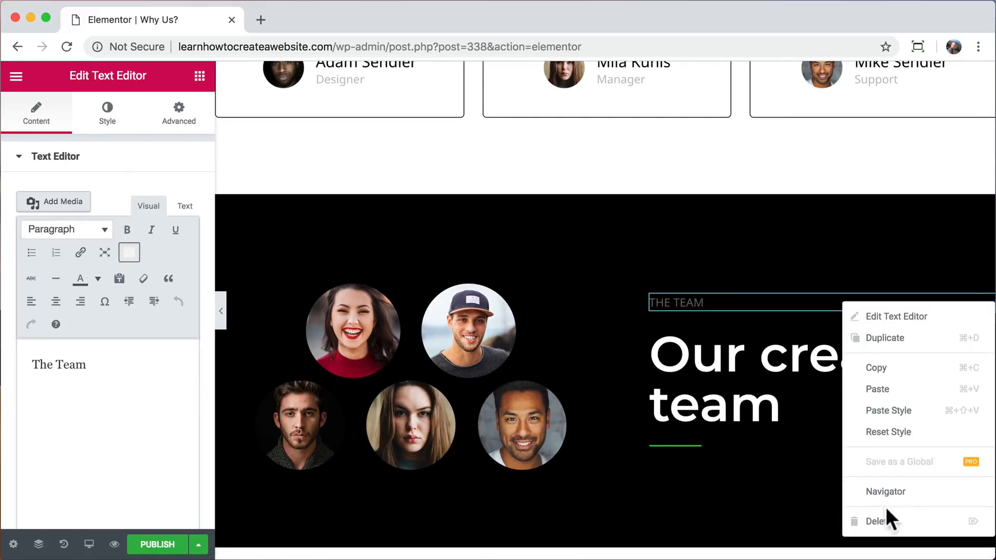
pyautogui.click(881, 516)
# Change the team section's background color to light blue, #6ec1e4.
pyautogui.click(605, 191)
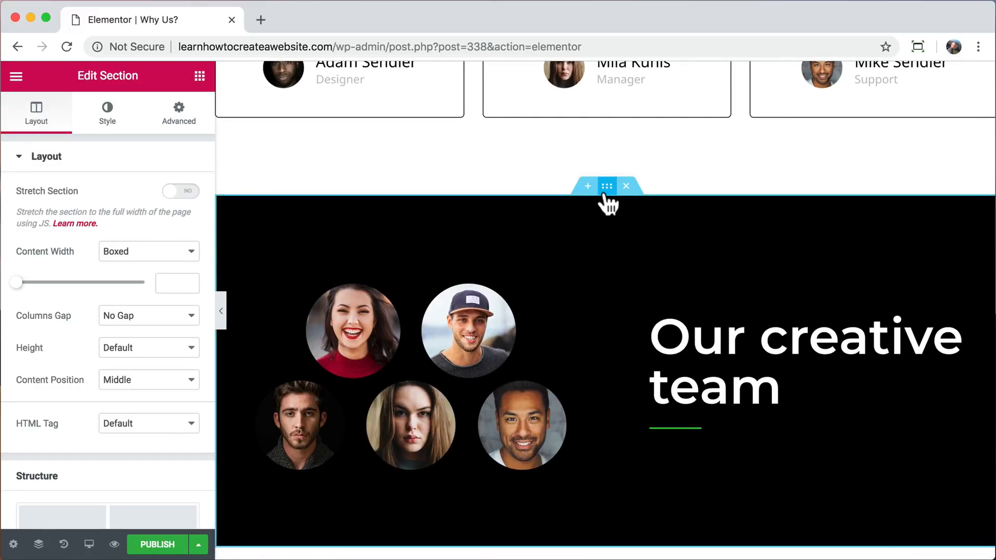
pyautogui.click(107, 114)
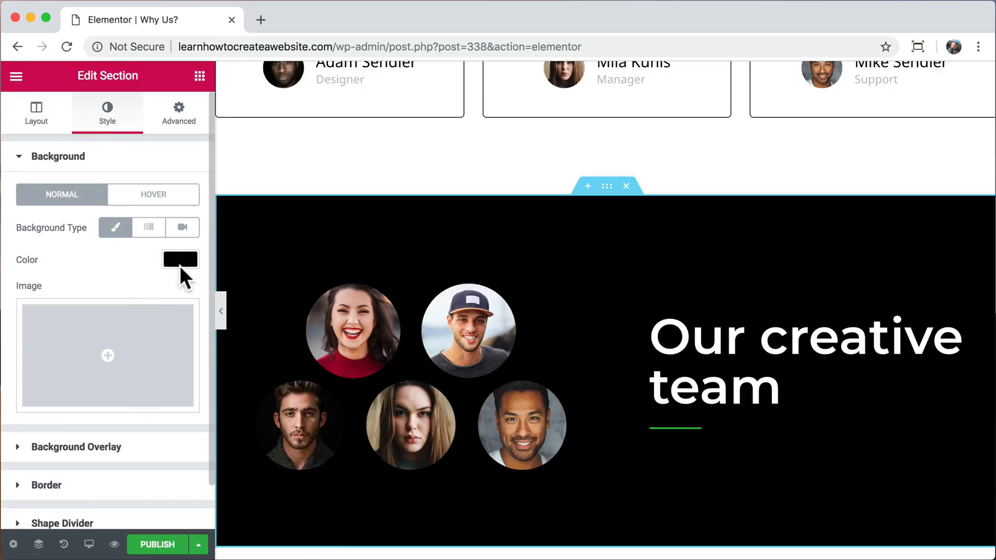
pyautogui.click(180, 262)
pyautogui.click(24, 428)
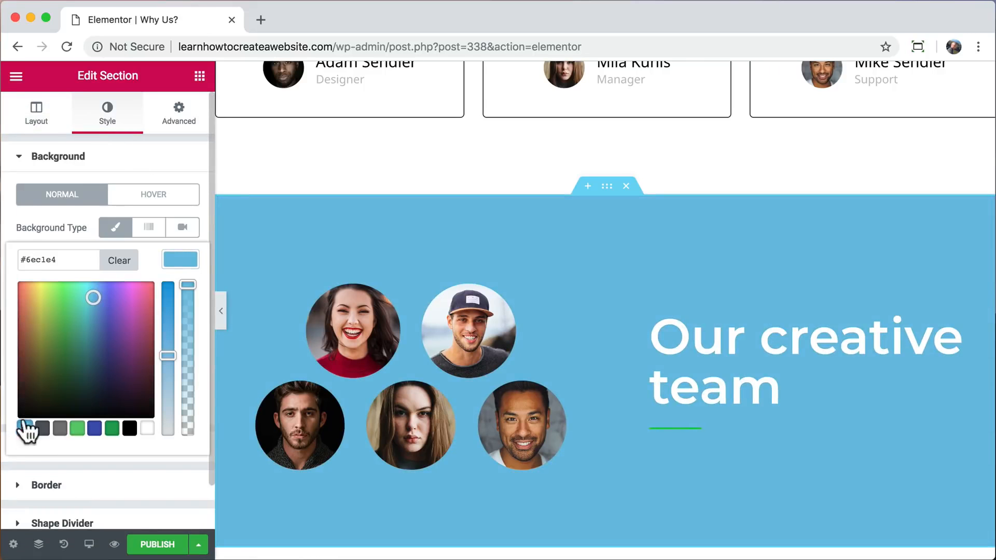
# Set the color of the divider below the "Our creative team" heading to white, #ffffff, and review the section.
pyautogui.click(683, 427)
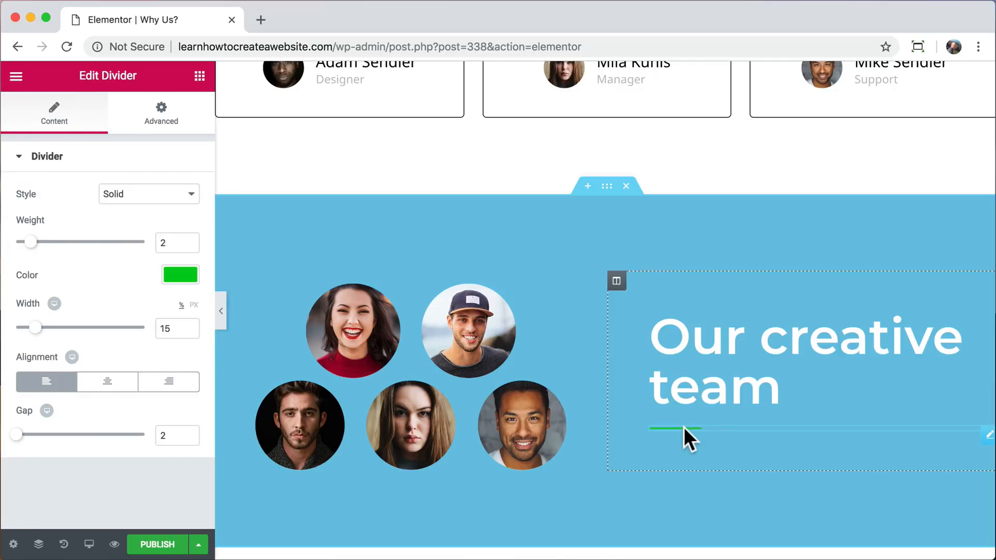
pyautogui.click(181, 272)
pyautogui.click(147, 444)
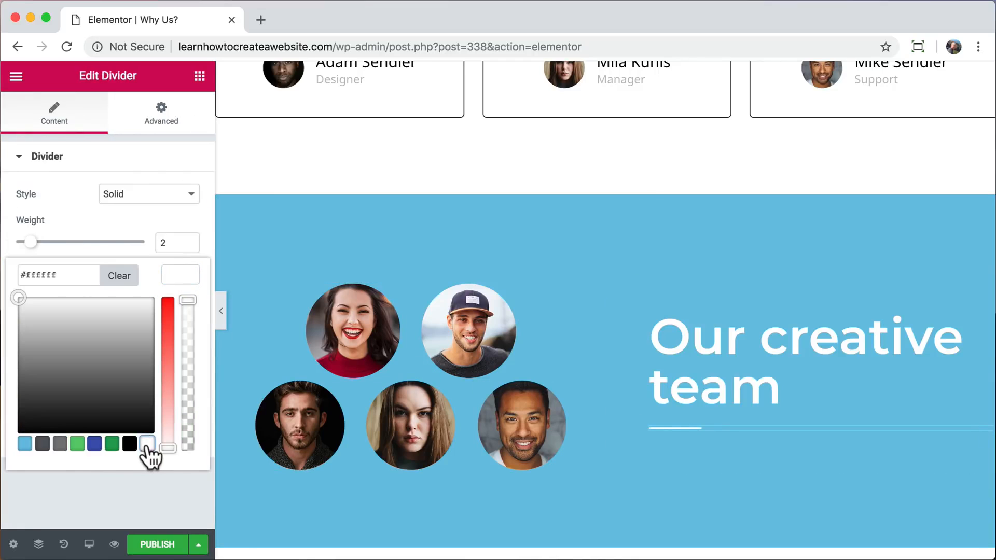
pyautogui.click(181, 275)
pyautogui.scroll(-3, 437, 334)
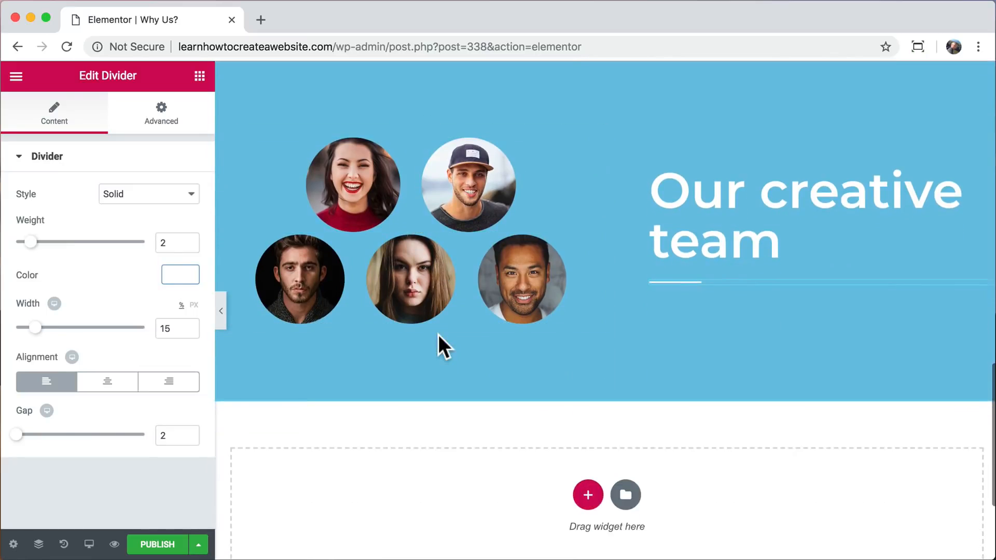
pyautogui.scroll(2, 438, 334)
pyautogui.scroll(1, 438, 334)
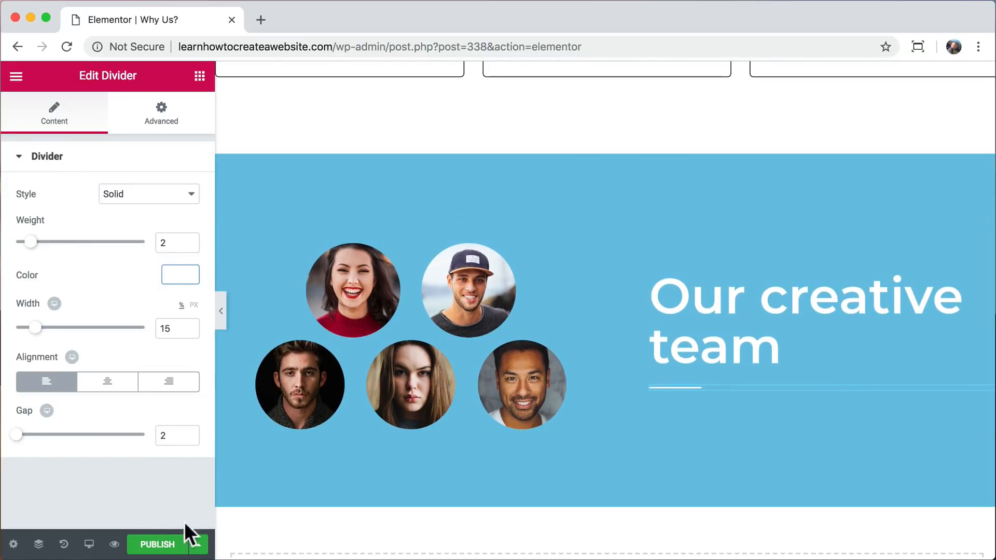
# Publish the "Why Us?" page and review its preview from the hero down to the footer, closing the editor's tab.
pyautogui.click(157, 544)
pyautogui.click(114, 544)
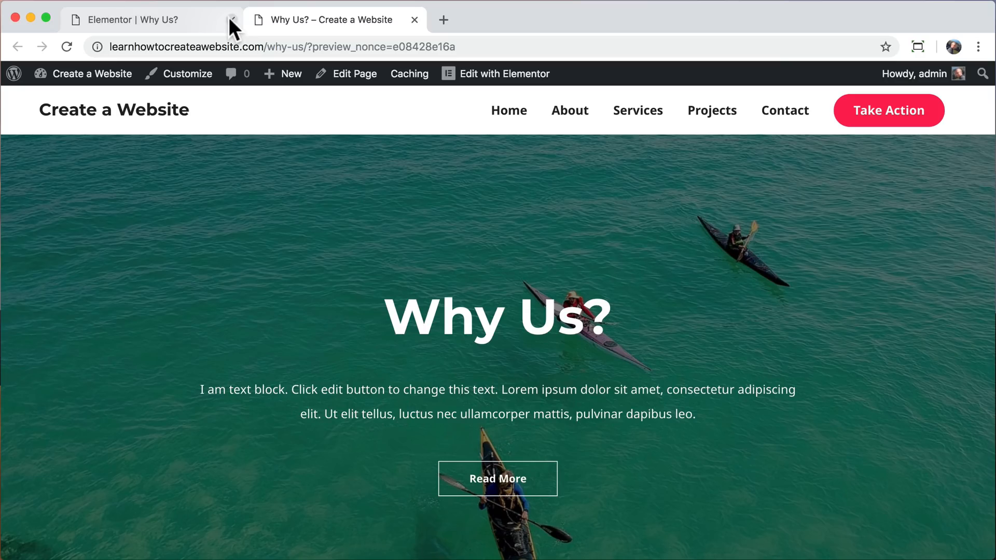
pyautogui.click(231, 20)
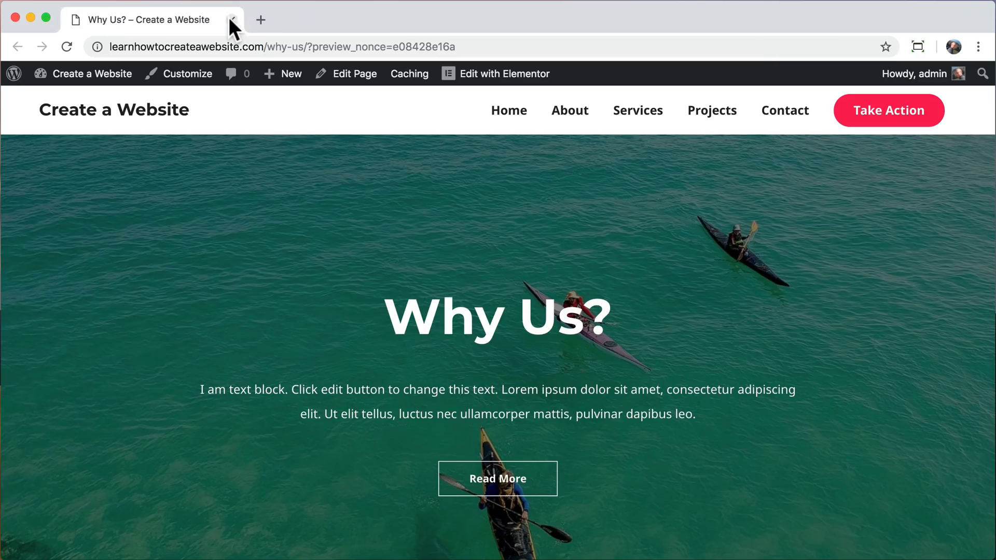
pyautogui.scroll(-4, 402, 250)
pyautogui.scroll(-15, 403, 250)
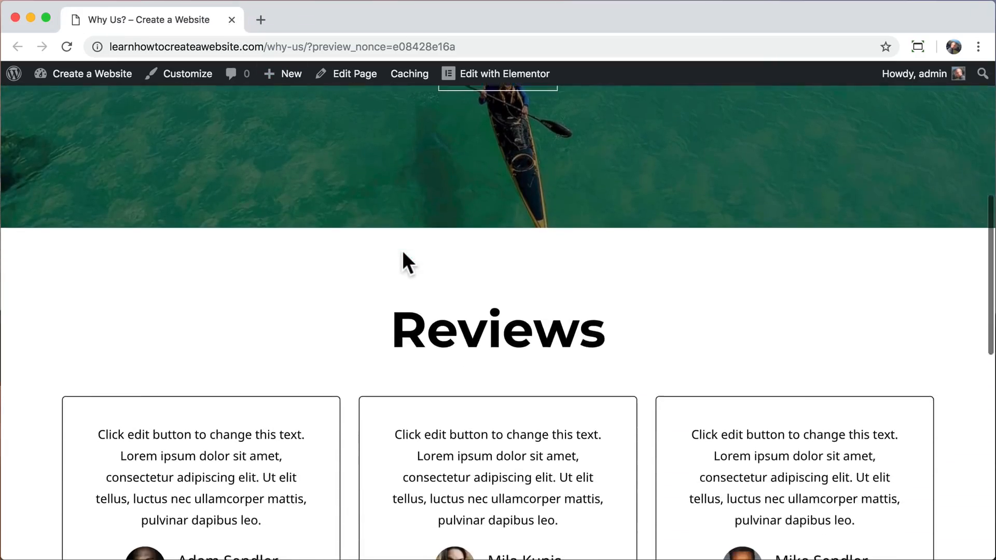
pyautogui.scroll(10, 402, 250)
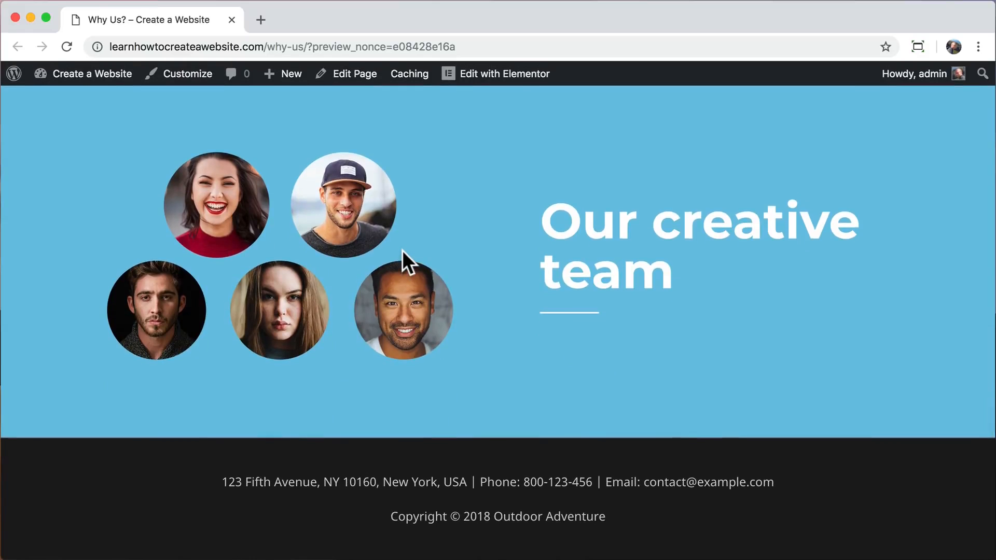
pyautogui.scroll(8, 403, 251)
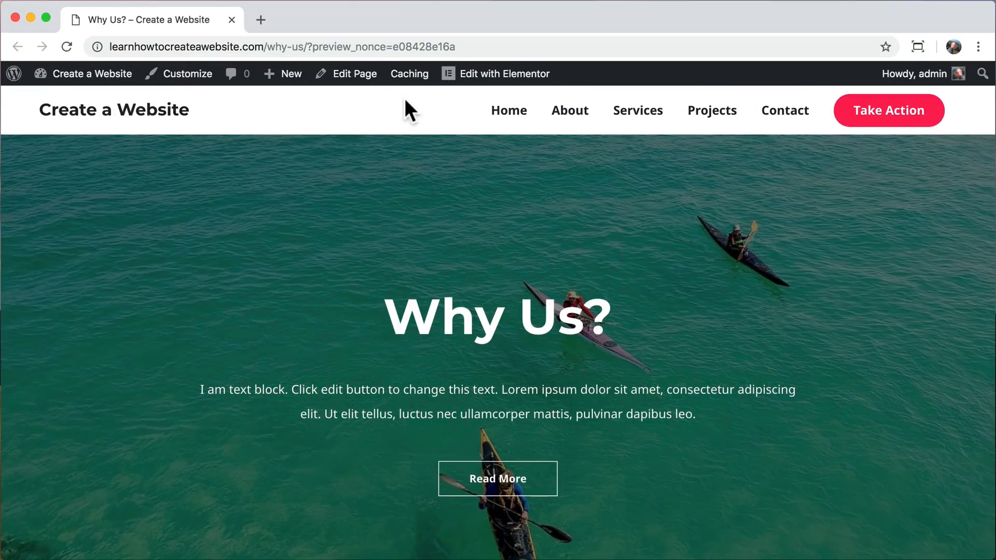
# Set the "Why Us?" page's Transparent Header to Enabled in its Astra settings, update the page and view it.
pyautogui.click(347, 77)
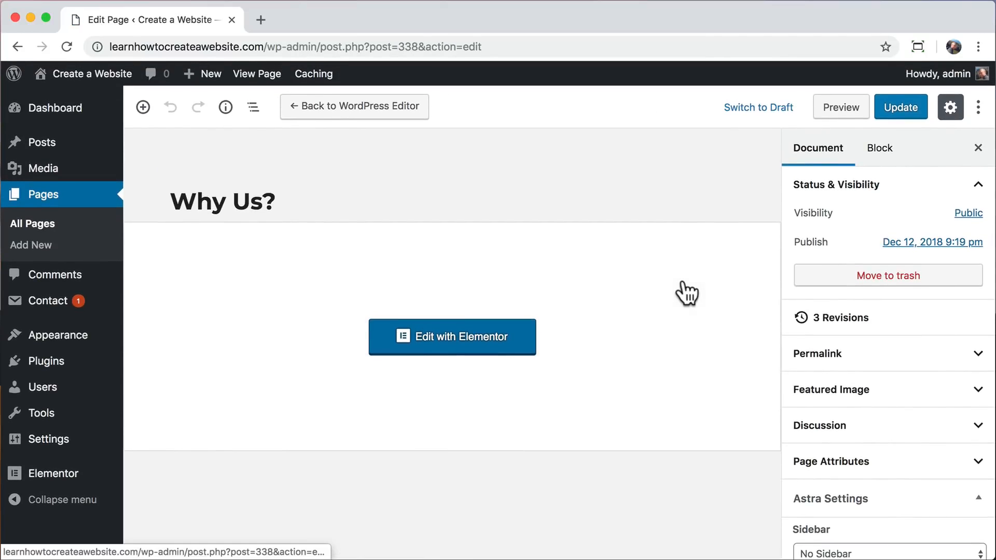
pyautogui.scroll(-5, 830, 363)
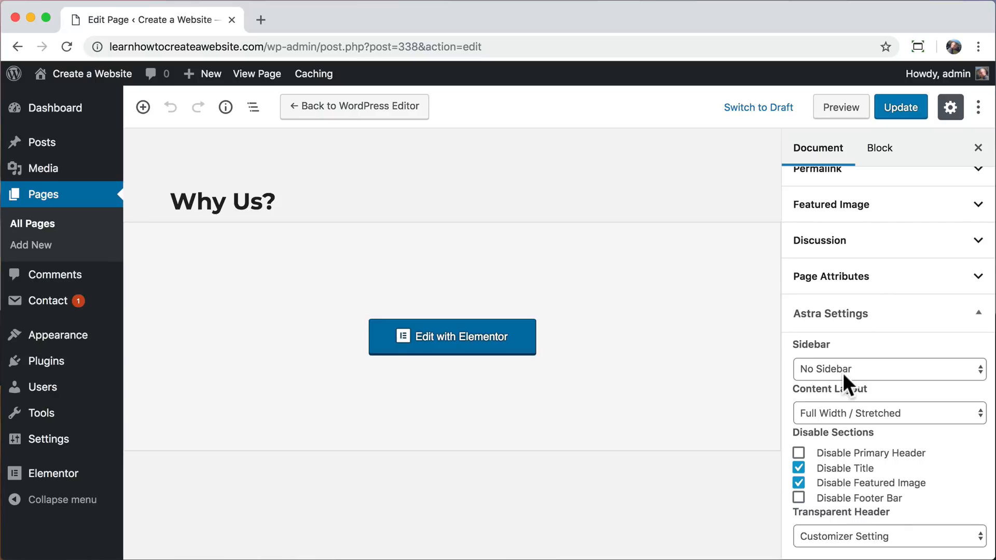
pyautogui.click(867, 534)
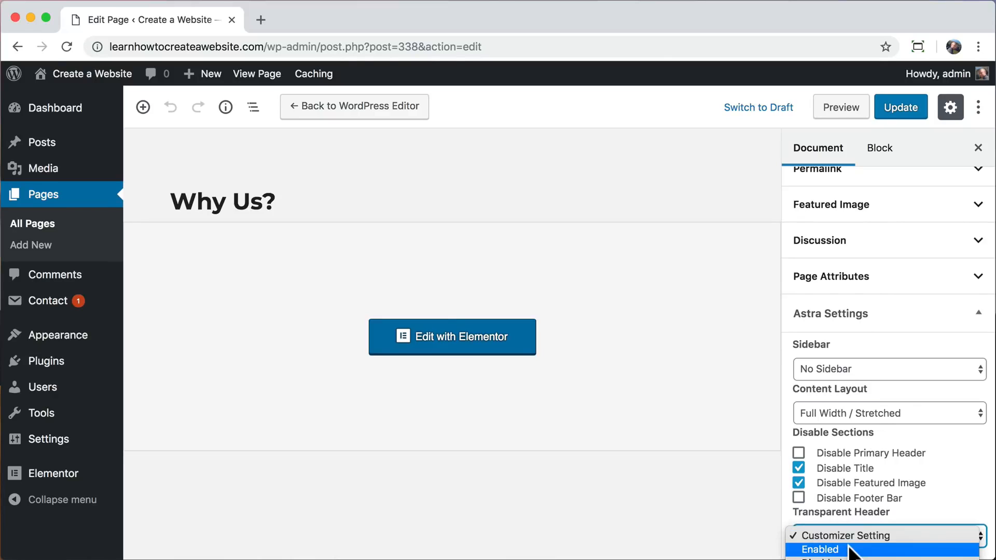
pyautogui.click(849, 549)
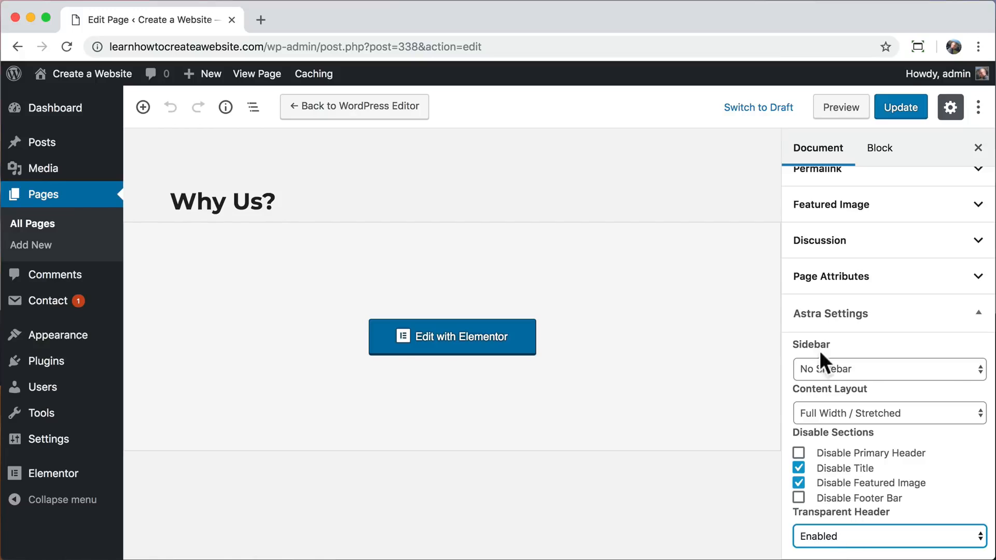
pyautogui.click(899, 110)
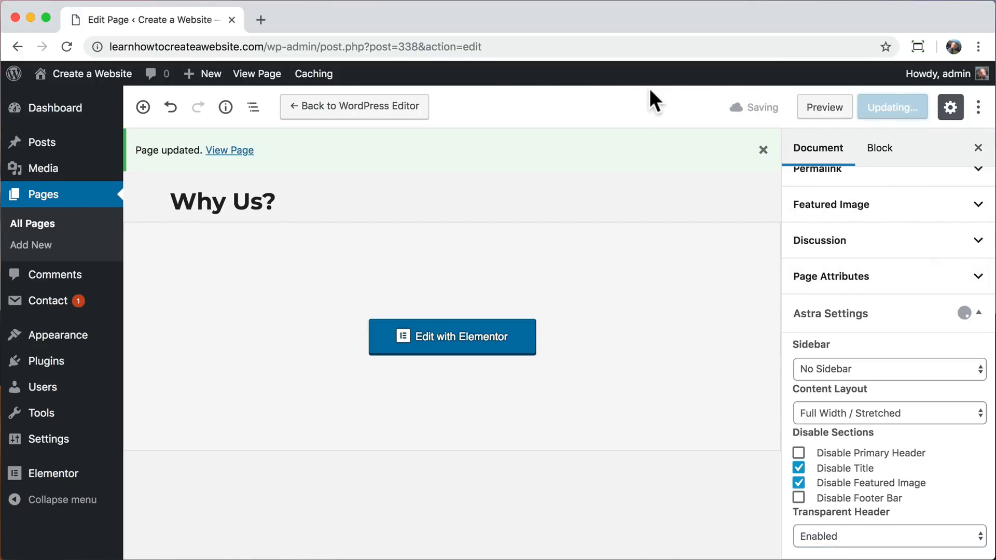
pyautogui.click(253, 78)
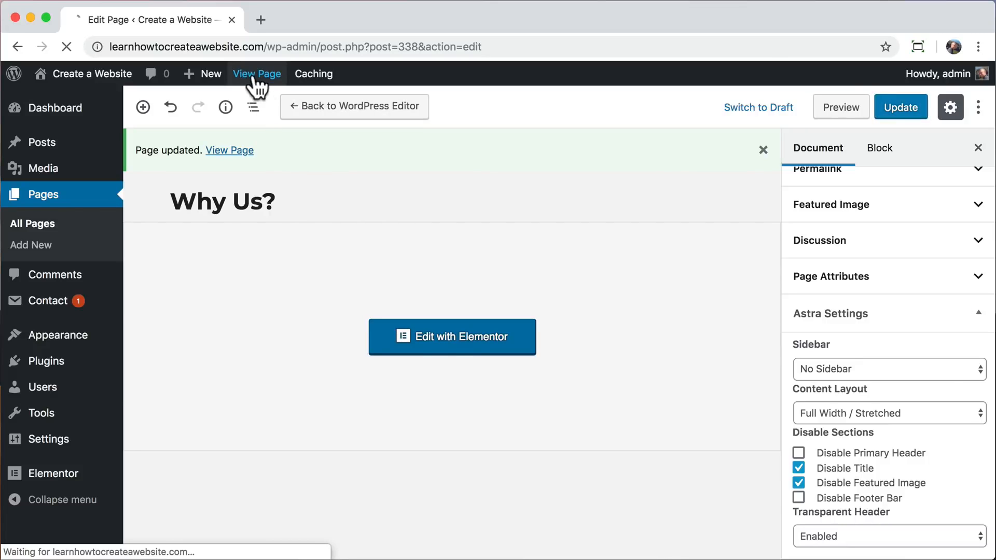
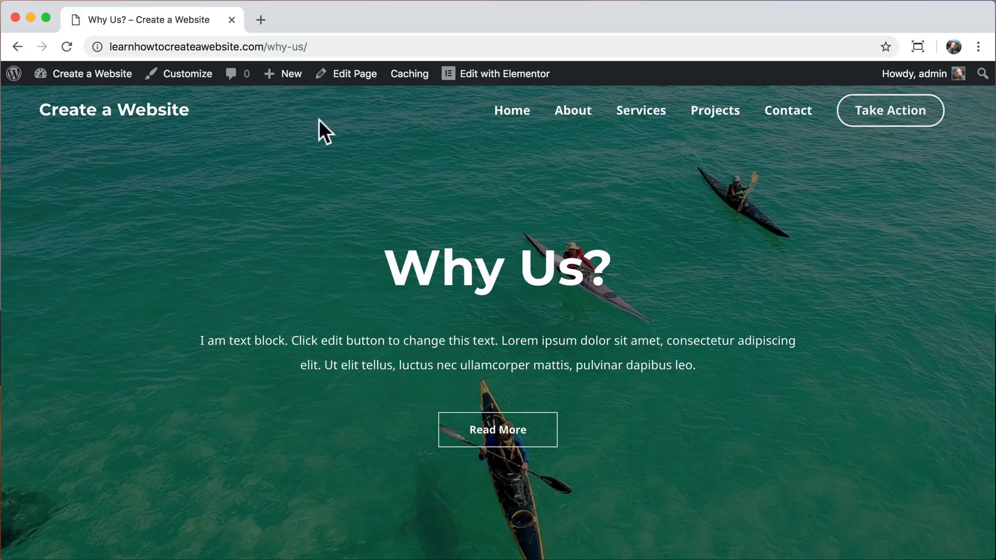
# Open the site's navigation menu for customizing and add the Why Us? page to it.
pyautogui.click(185, 74)
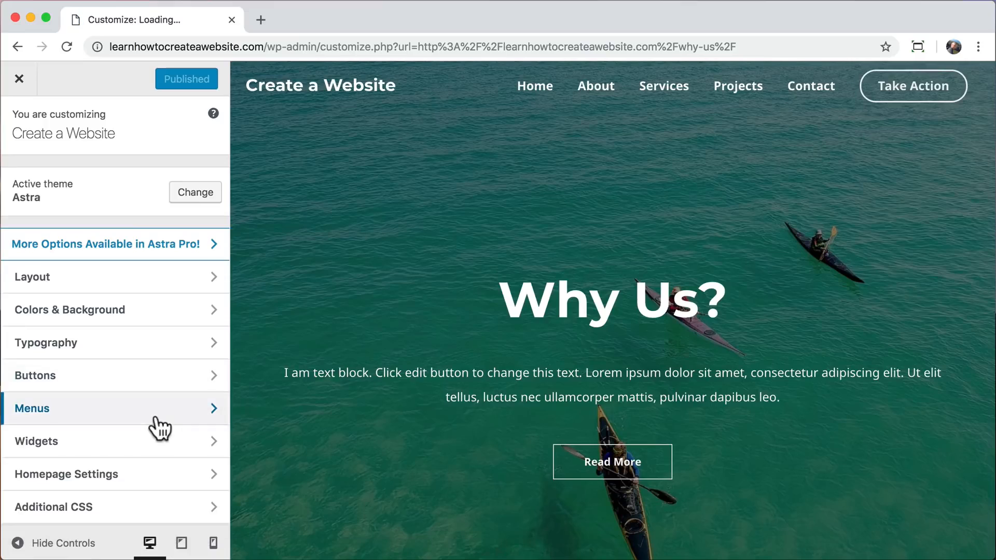
pyautogui.click(153, 410)
pyautogui.click(188, 211)
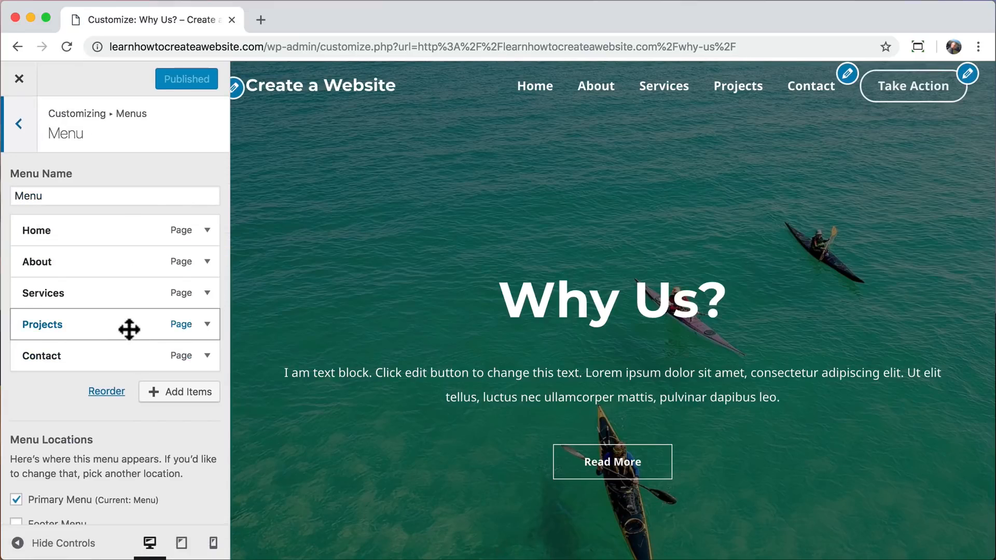
pyautogui.click(181, 393)
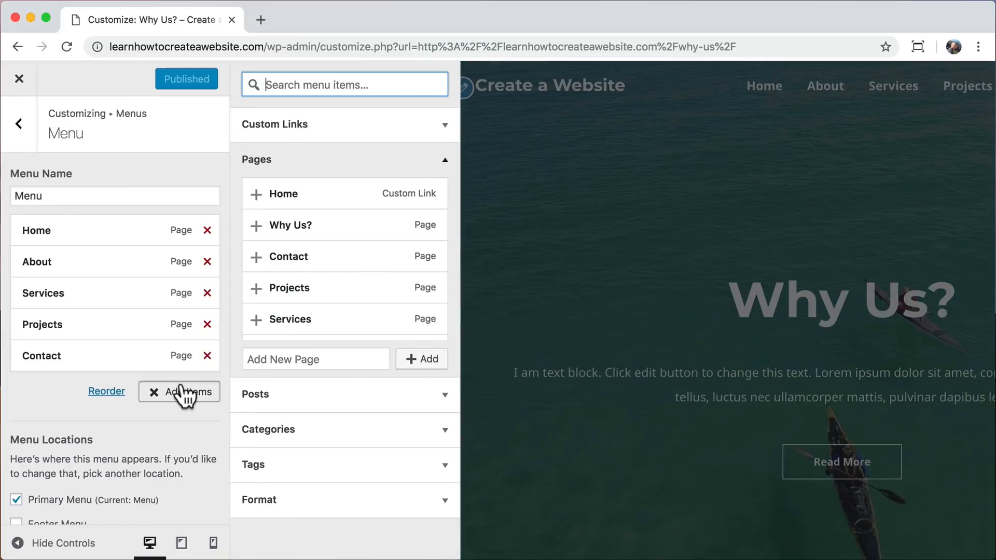
pyautogui.click(256, 226)
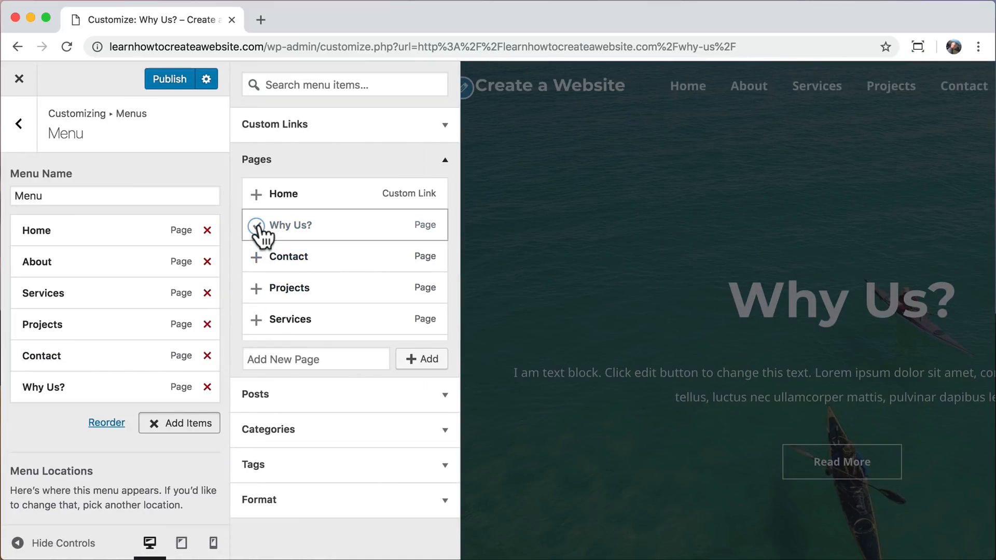
pyautogui.click(444, 160)
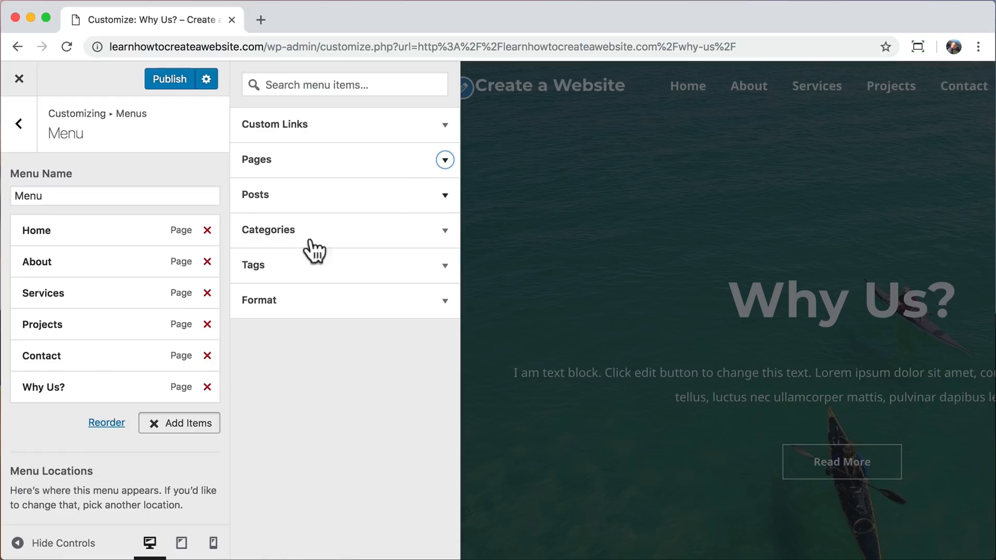
# Move the Why Us? item between About and Services, and nest it as a submenu item under About.
pyautogui.moveTo(59, 386); pyautogui.dragTo(47, 293)
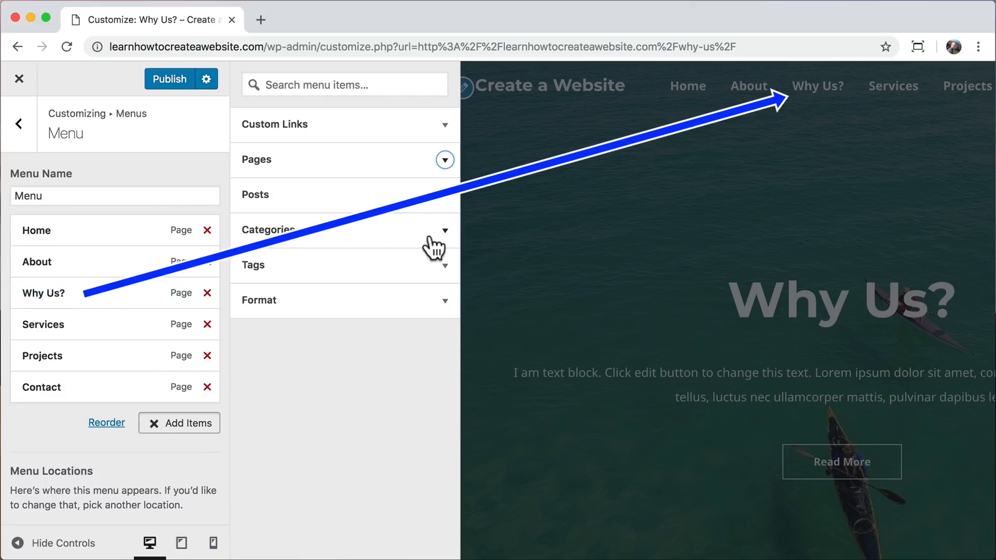
pyautogui.click(153, 427)
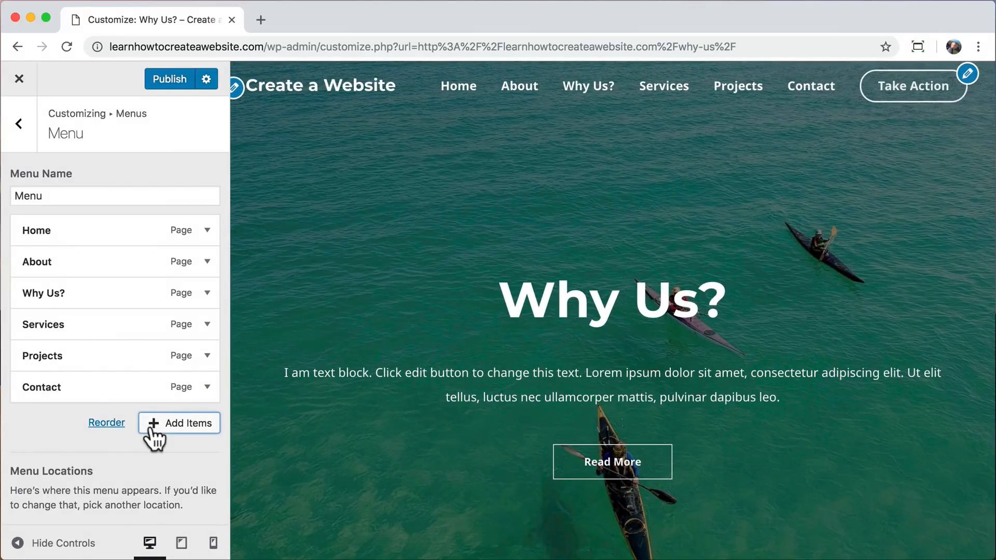
pyautogui.moveTo(41, 291); pyautogui.dragTo(62, 296)
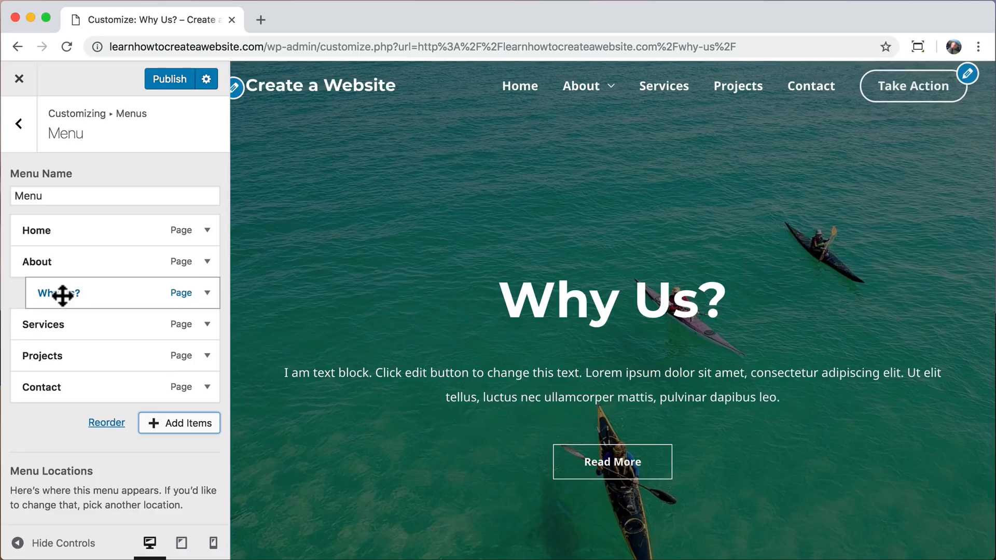
pyautogui.moveTo(605, 102)
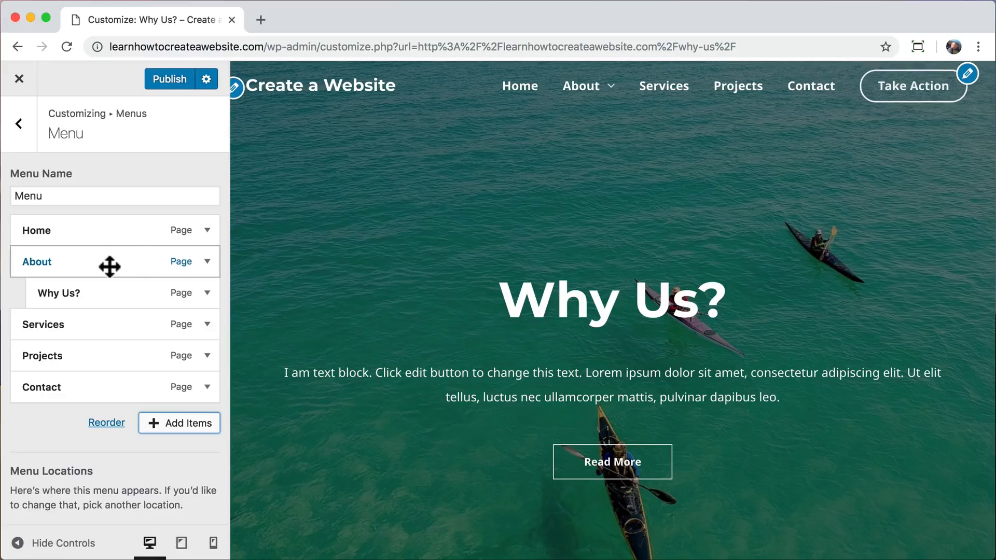
# Make the submenu background color of the transparent header fully transparent.
pyautogui.click(20, 125)
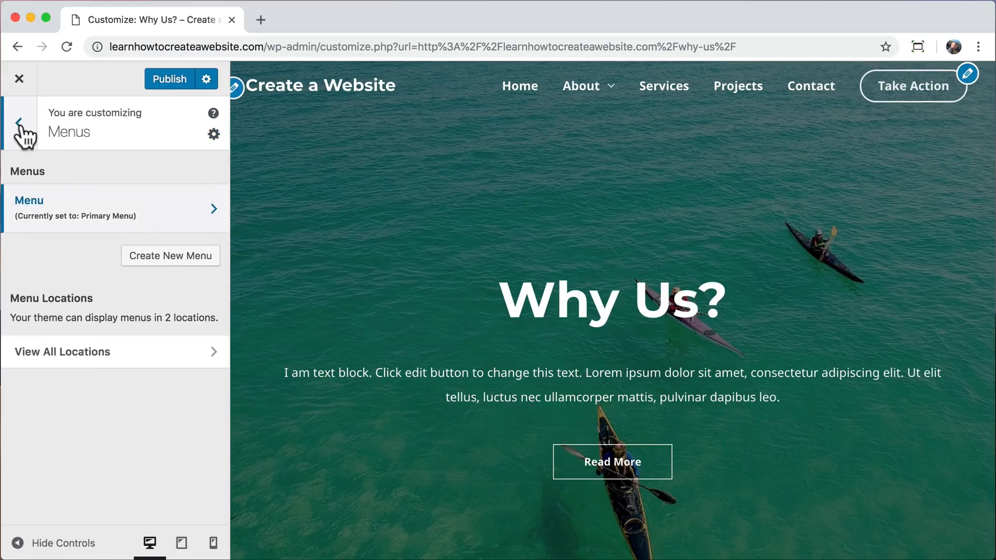
pyautogui.click(19, 125)
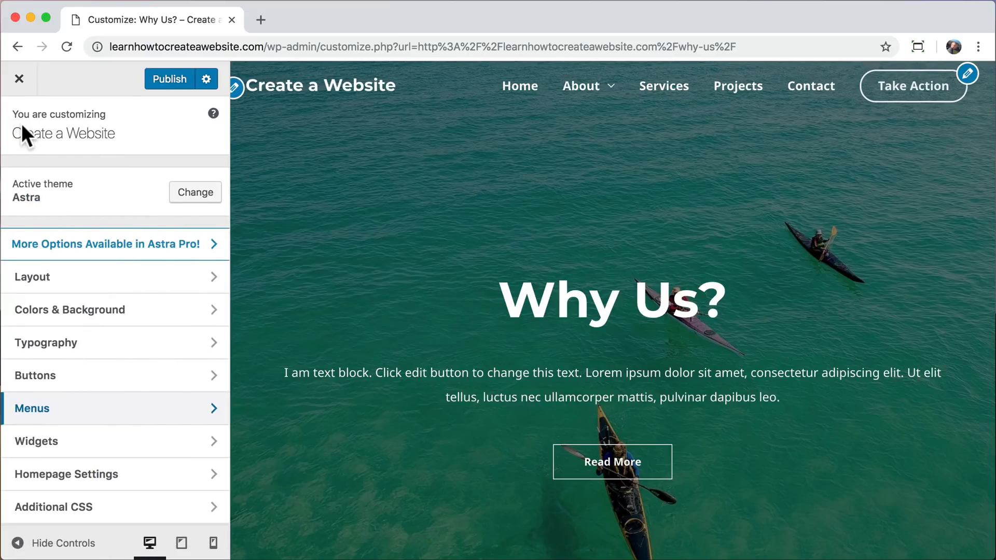
pyautogui.click(133, 311)
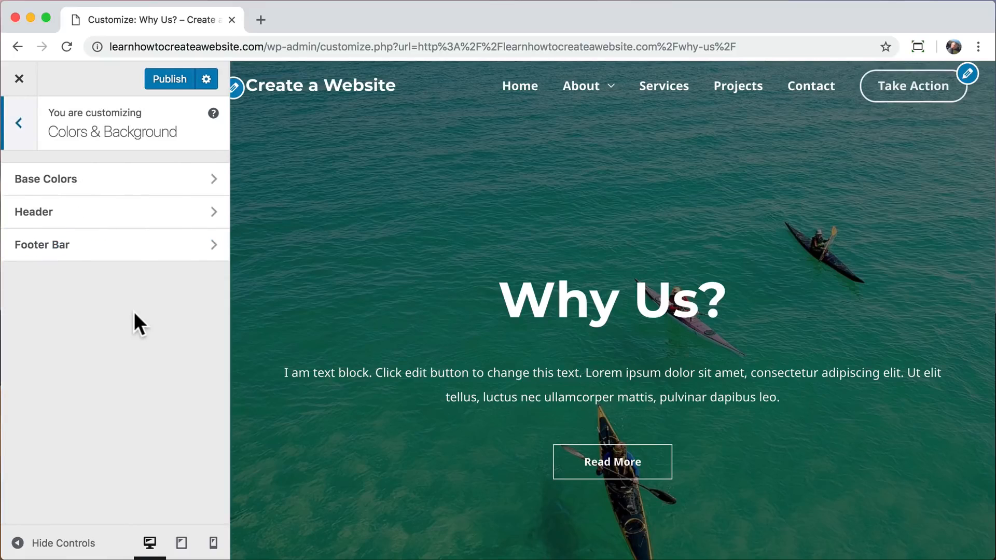
pyautogui.click(110, 223)
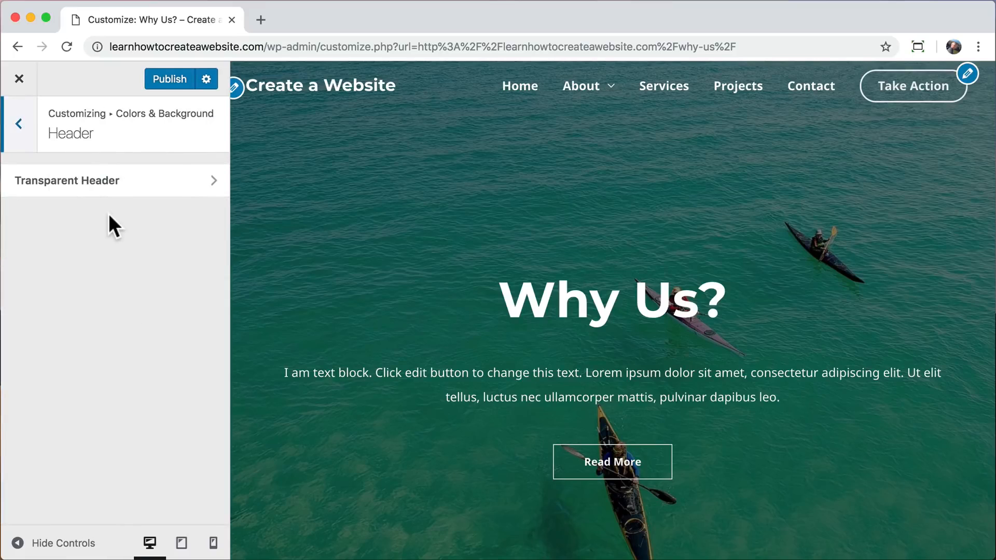
pyautogui.click(130, 187)
pyautogui.scroll(-10, 141, 320)
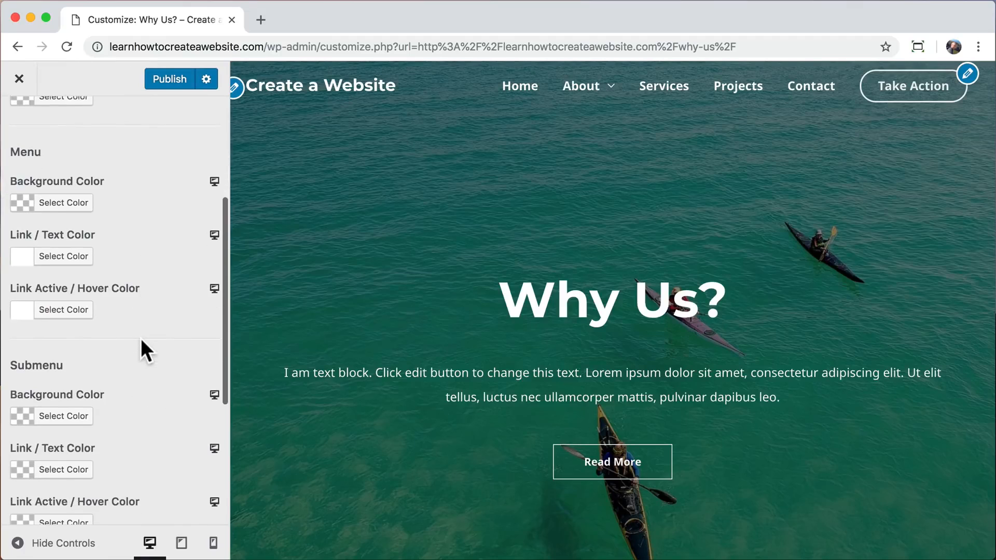
pyautogui.click(73, 332)
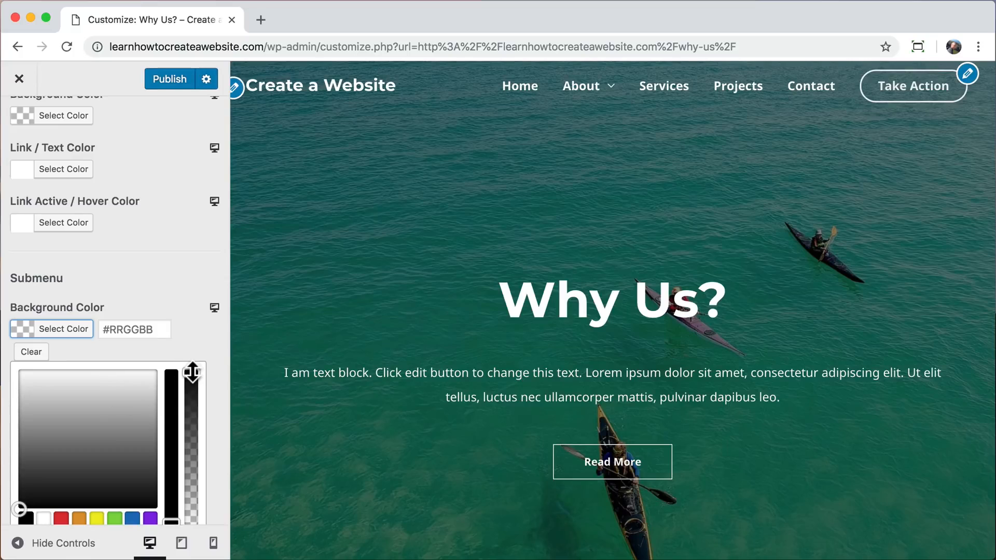
pyautogui.moveTo(192, 372); pyautogui.dragTo(191, 521)
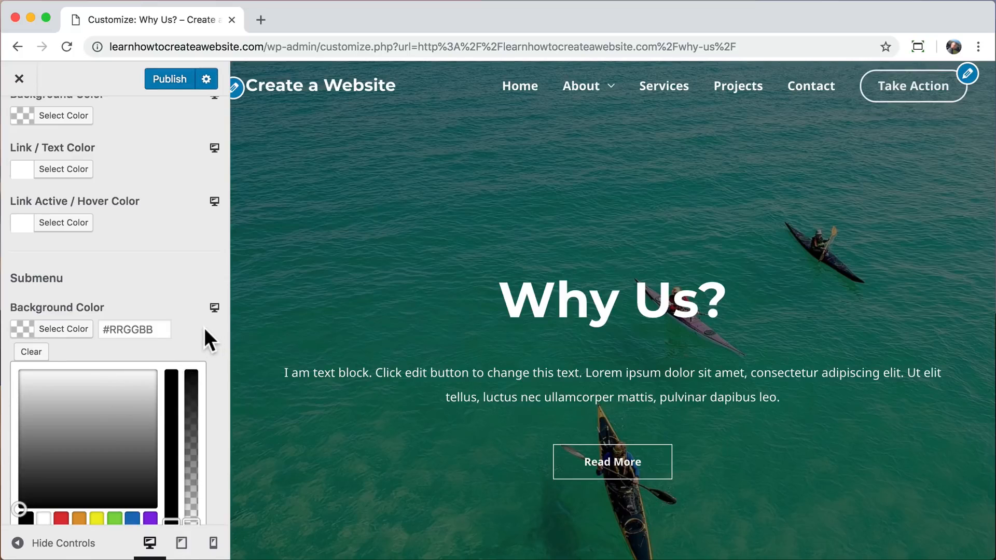
# Change the base theme color to green #54f21f and leave the site customization, discarding the unpublished changes.
pyautogui.moveTo(591, 89)
pyautogui.scroll(10, 164, 248)
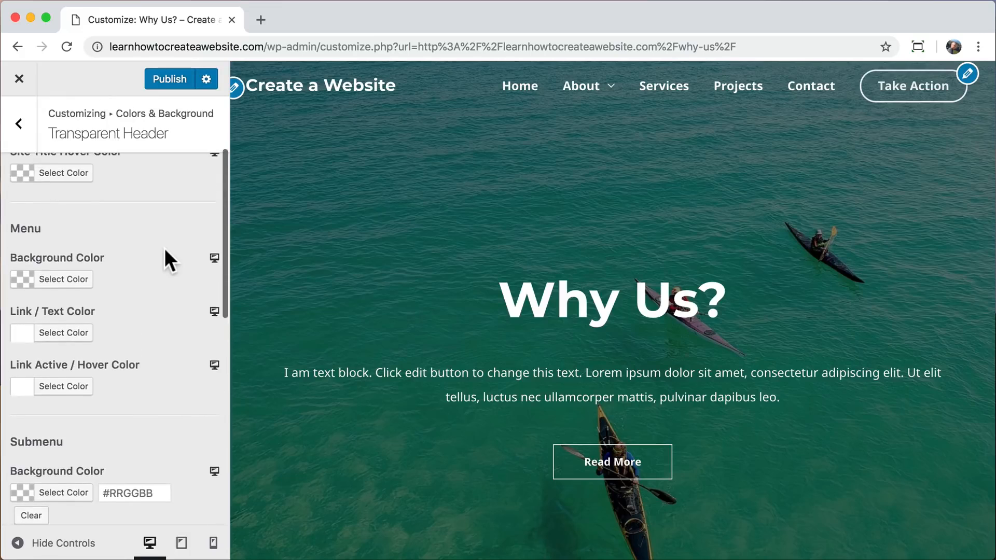
pyautogui.click(21, 125)
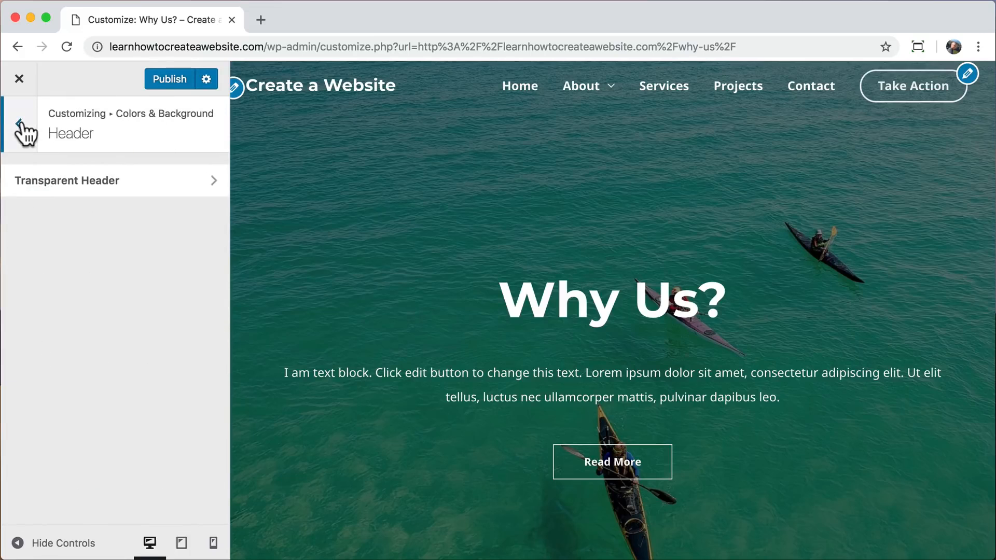
pyautogui.click(20, 124)
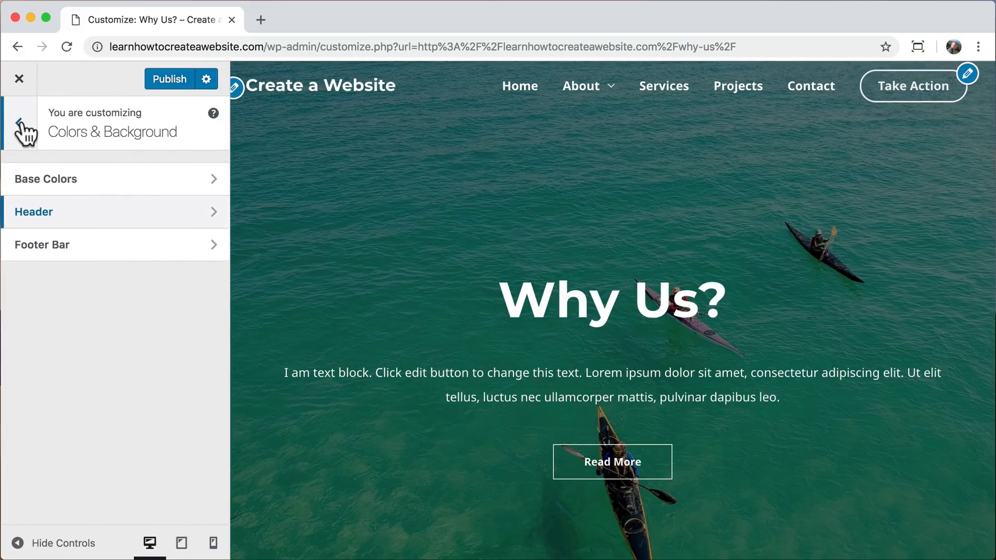
pyautogui.click(107, 177)
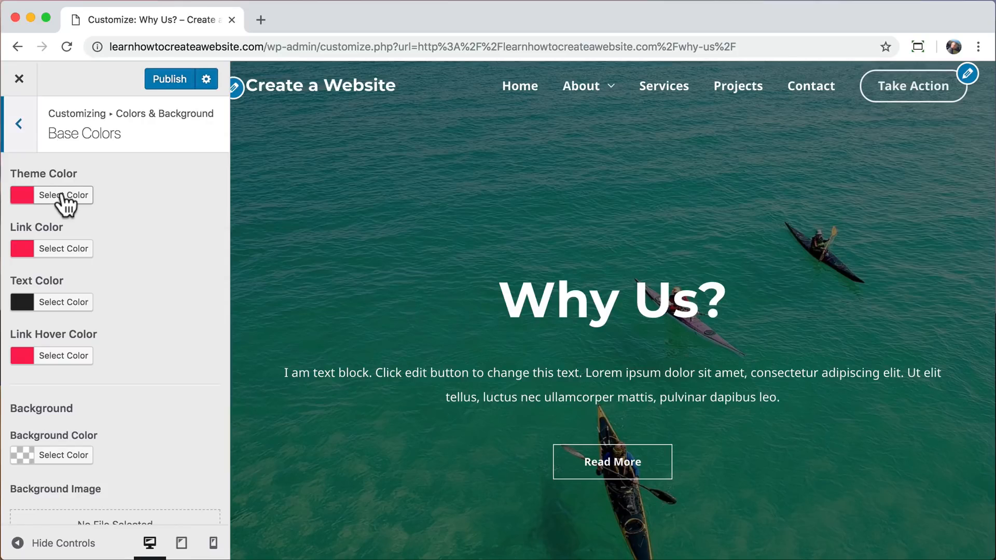
pyautogui.click(32, 197)
pyautogui.moveTo(110, 237); pyautogui.dragTo(60, 224)
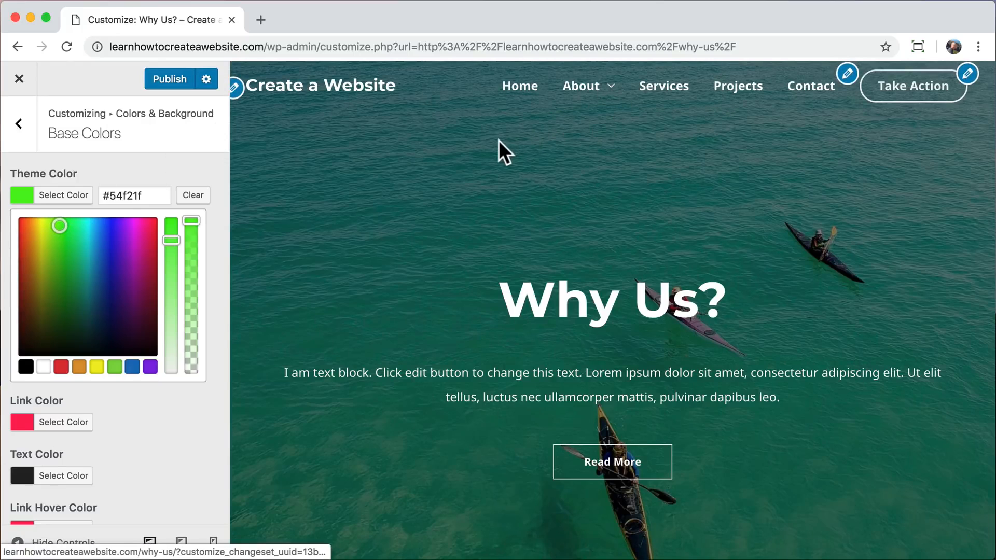
pyautogui.click(20, 78)
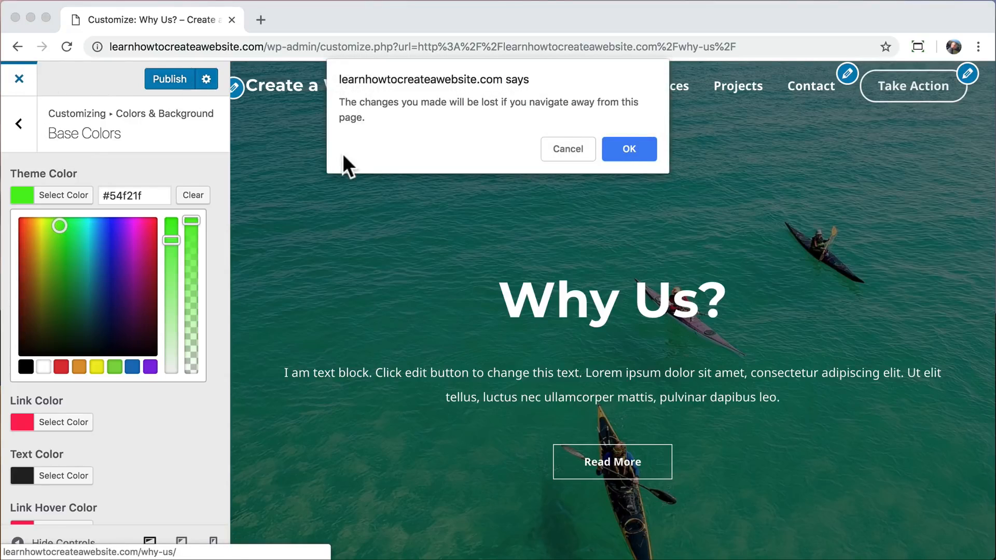
pyautogui.click(646, 147)
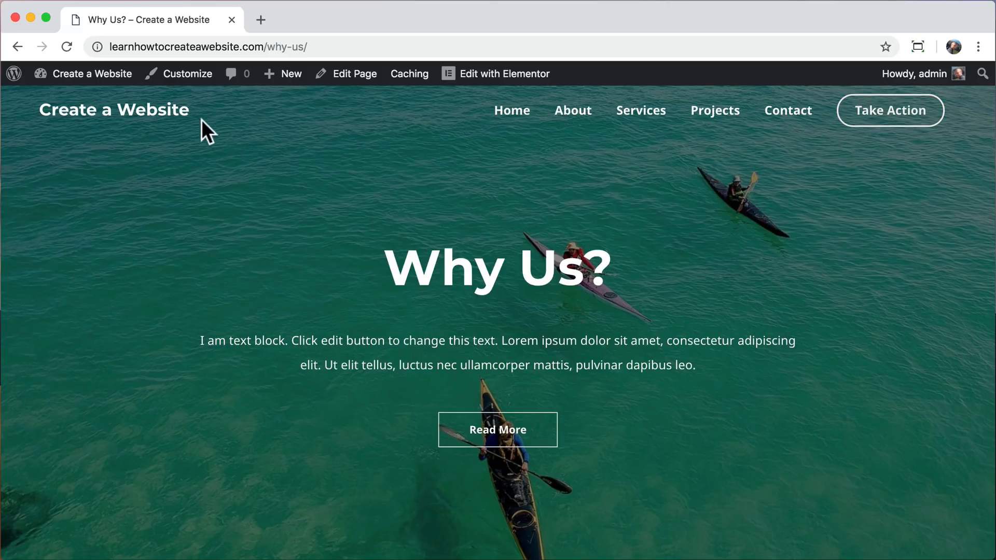
# Reopen the site customization and go to the Primary Header layout settings.
pyautogui.click(188, 77)
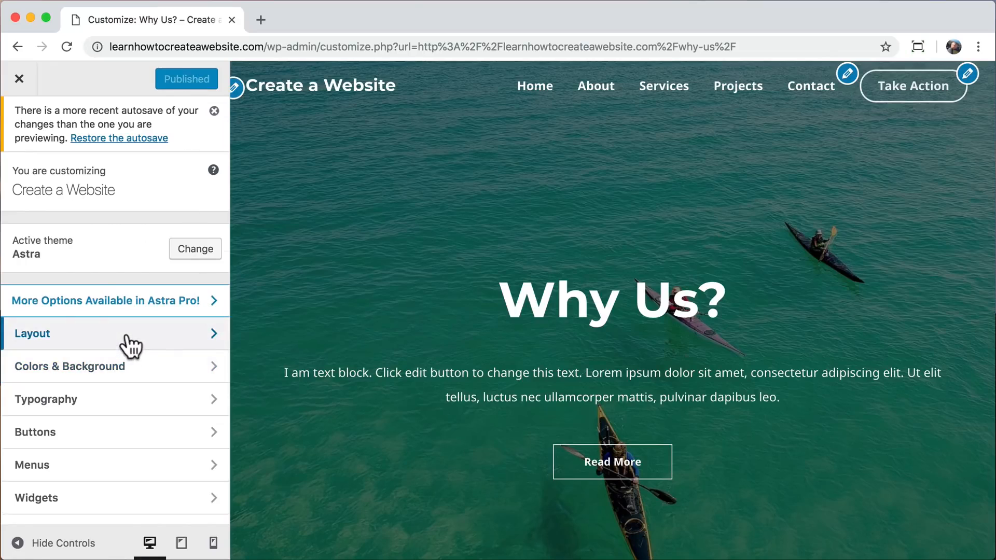
pyautogui.click(131, 345)
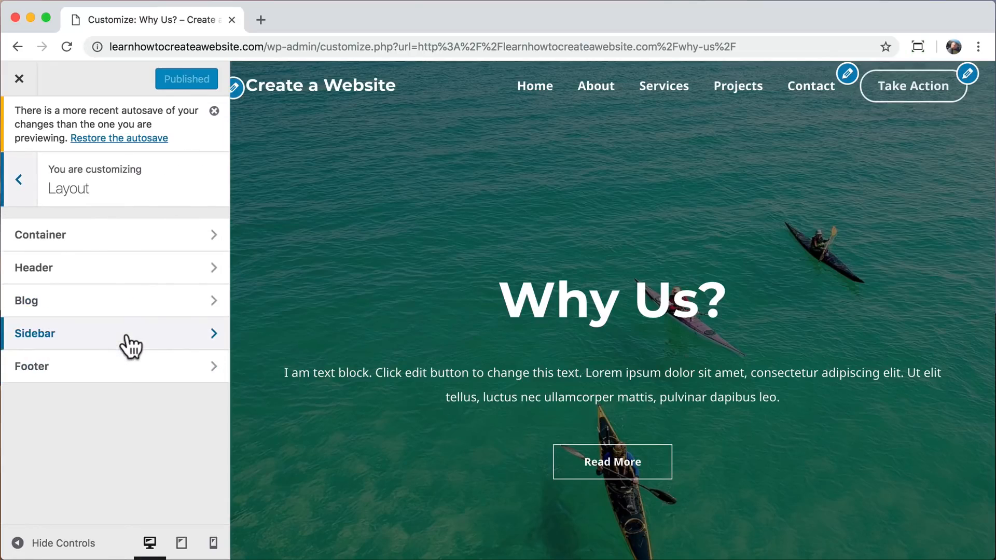
pyautogui.click(149, 276)
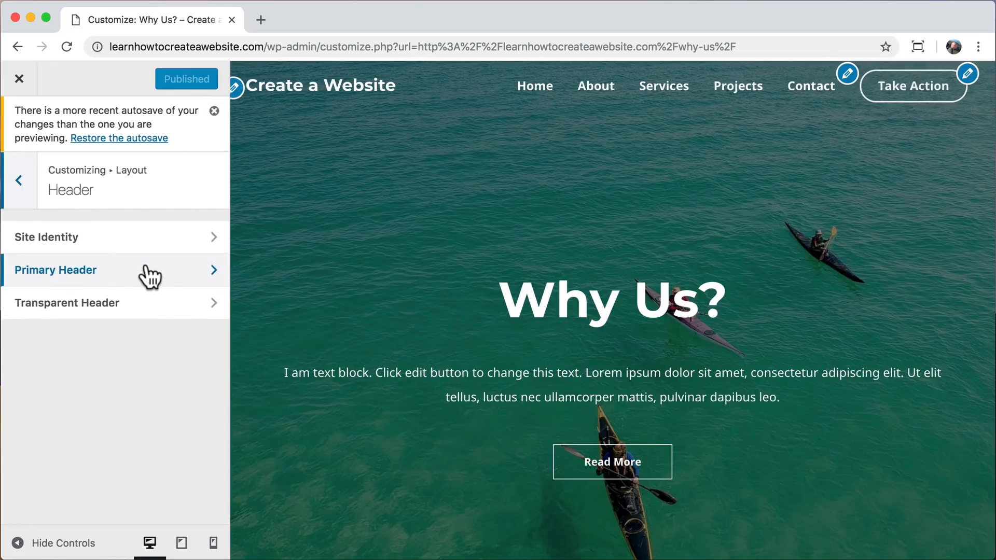
pyautogui.click(149, 275)
pyautogui.scroll(-1, 150, 273)
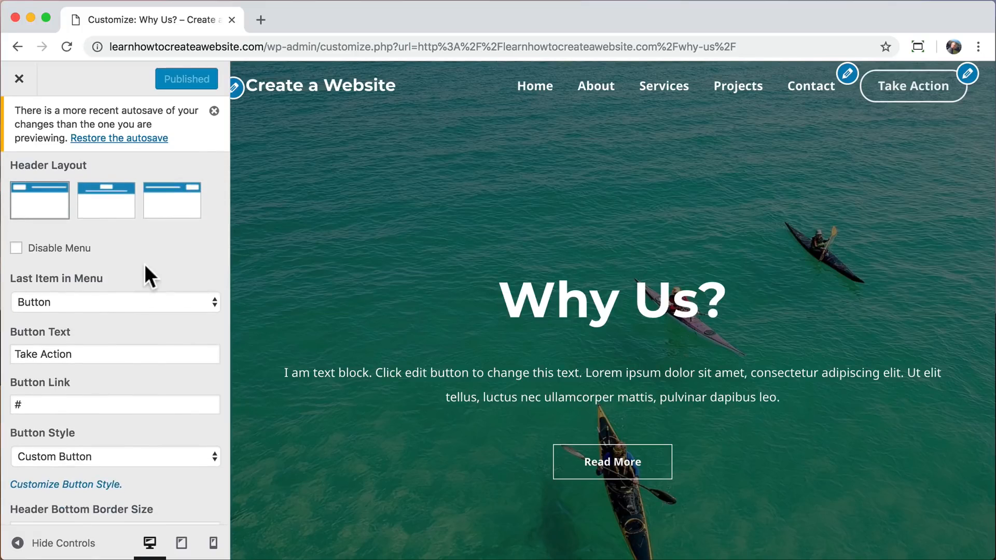
# Try None and Search as the last item in the header menu, and switch it back to Button.
pyautogui.click(103, 304)
pyautogui.click(99, 271)
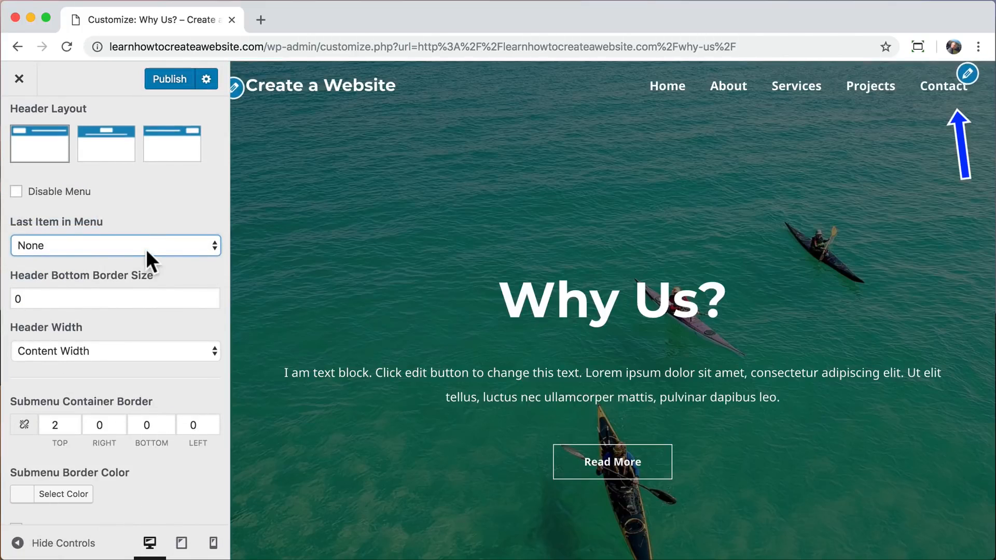
pyautogui.click(147, 246)
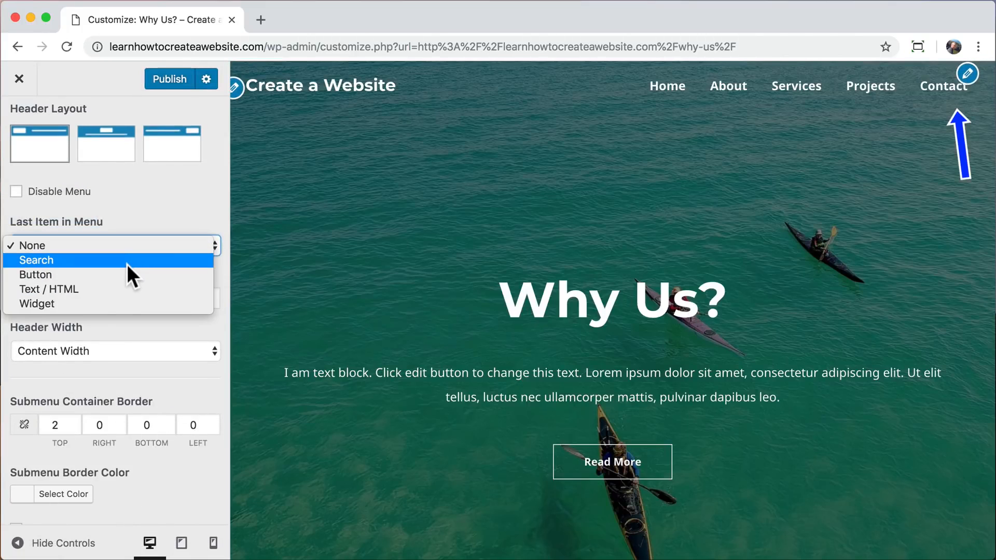
pyautogui.click(126, 263)
pyautogui.click(132, 248)
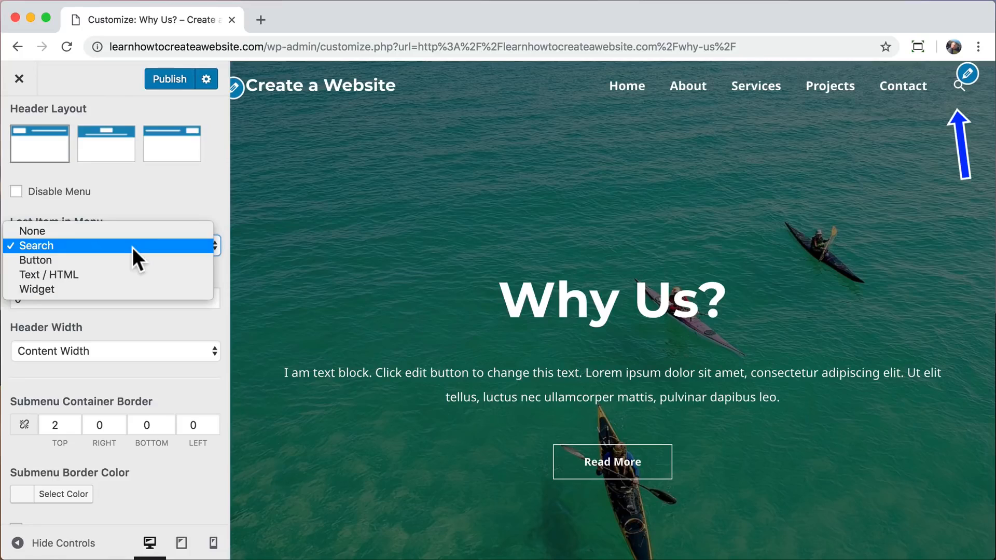
pyautogui.click(117, 262)
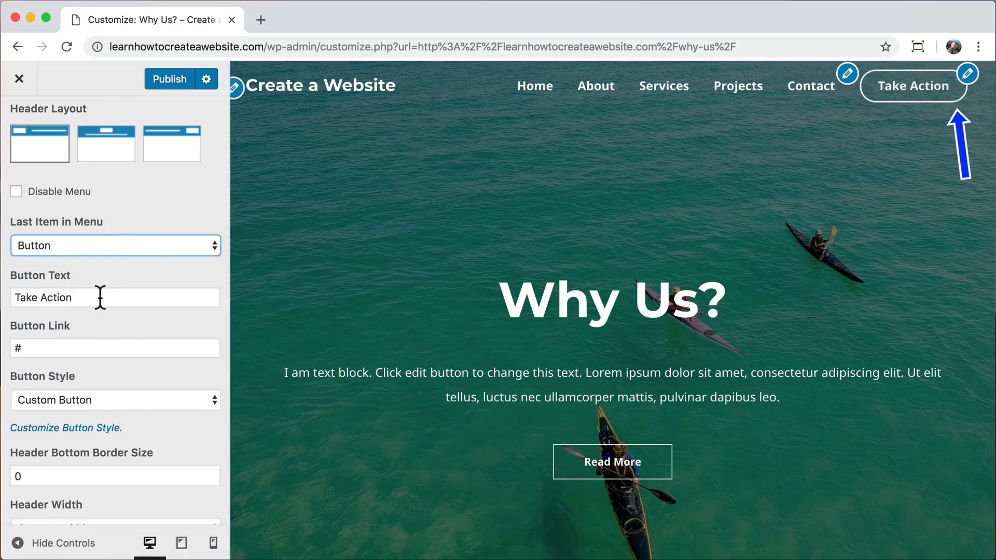
# Set the header menu button's text to Contact, keeping Button as the last menu item.
pyautogui.moveTo(100, 297); pyautogui.dragTo(18, 295)
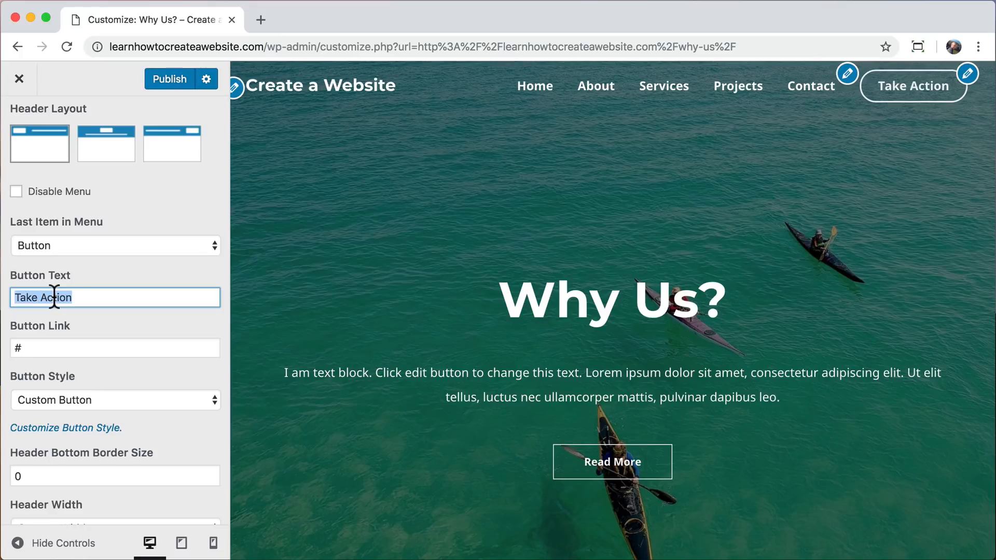
pyautogui.write('Contact')
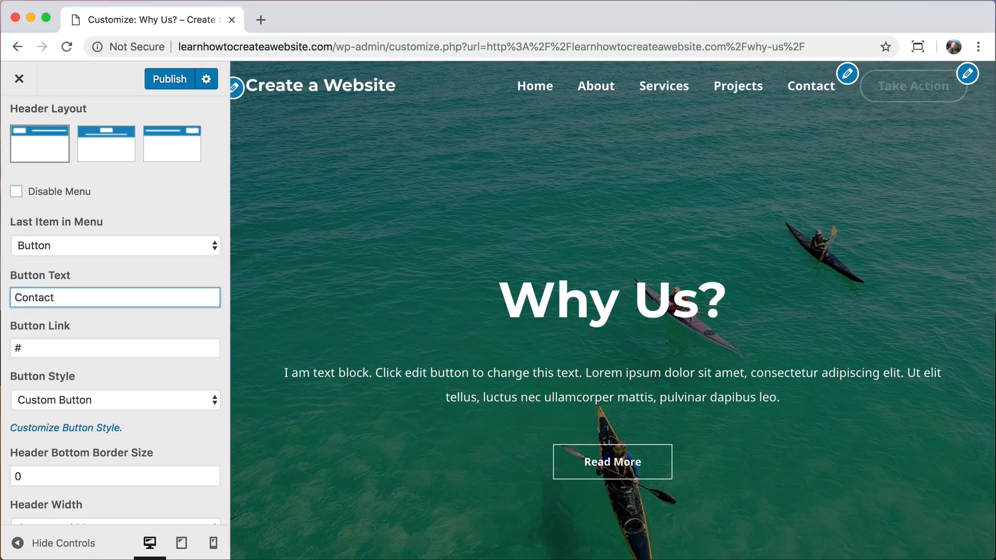
pyautogui.click(107, 245)
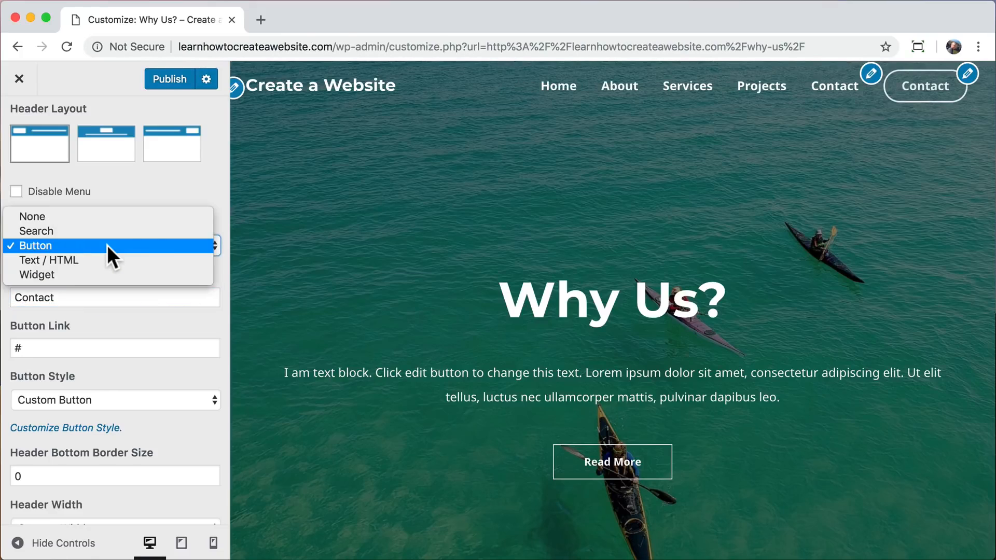
pyautogui.click(107, 245)
pyautogui.click(87, 297)
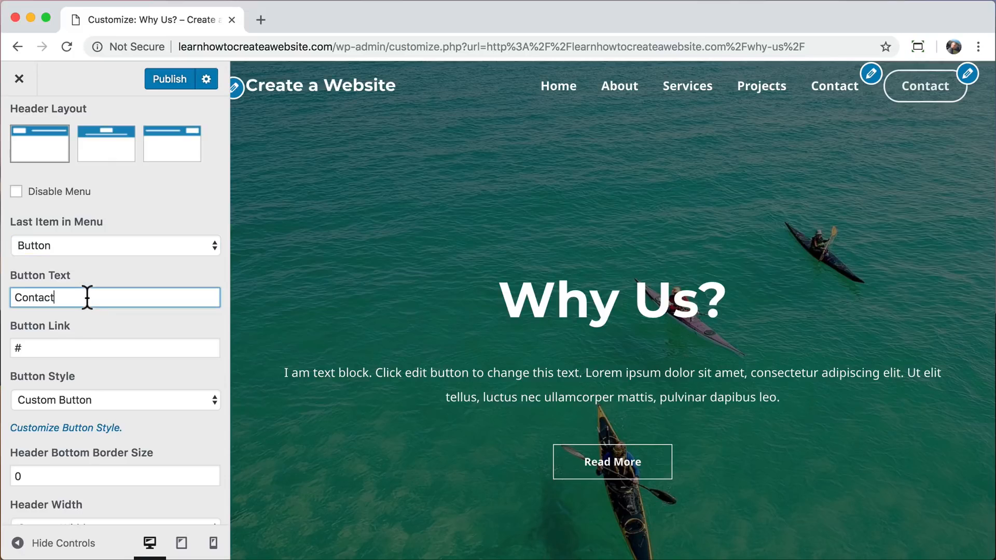
# Set the header menu button's link to /contact.
pyautogui.moveTo(46, 348); pyautogui.dragTo(1, 348)
pyautogui.write('/contact')
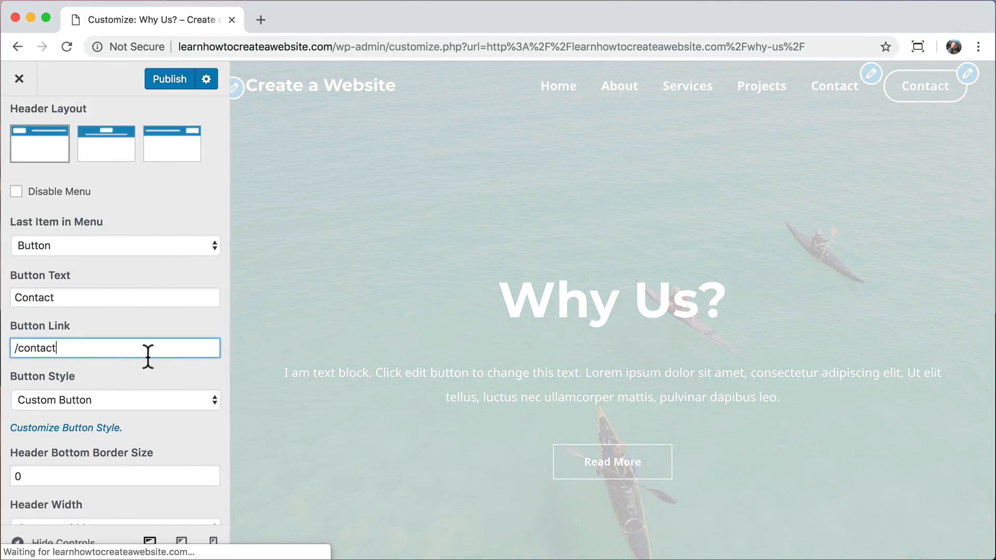
pyautogui.scroll(-2, 156, 357)
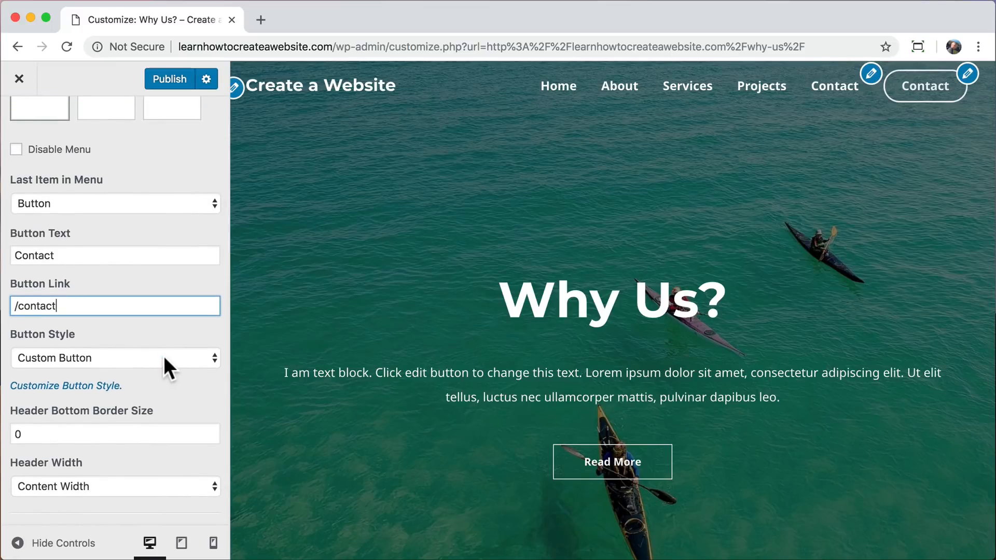
pyautogui.press('Tab')
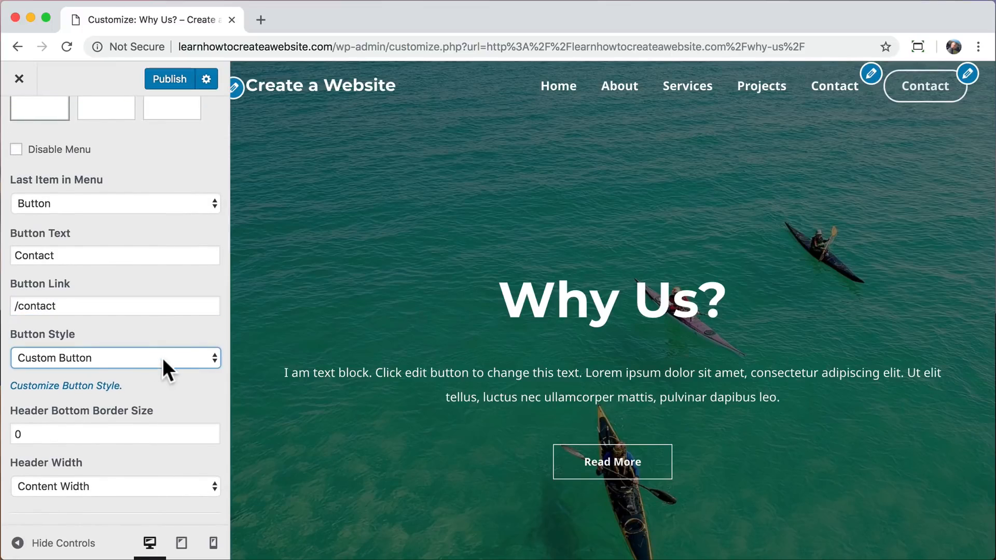
# Open the style settings of the transparent header button.
pyautogui.click(79, 383)
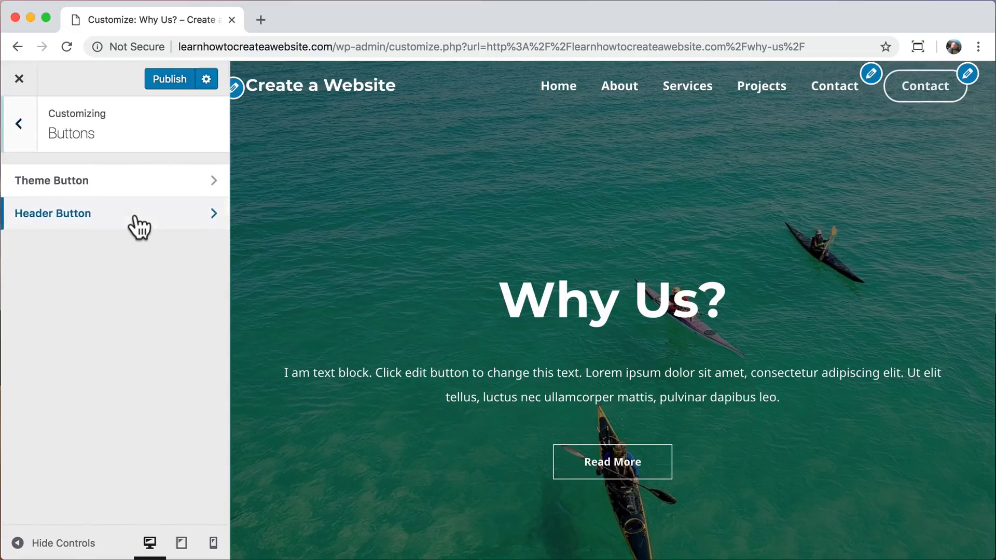
pyautogui.click(137, 227)
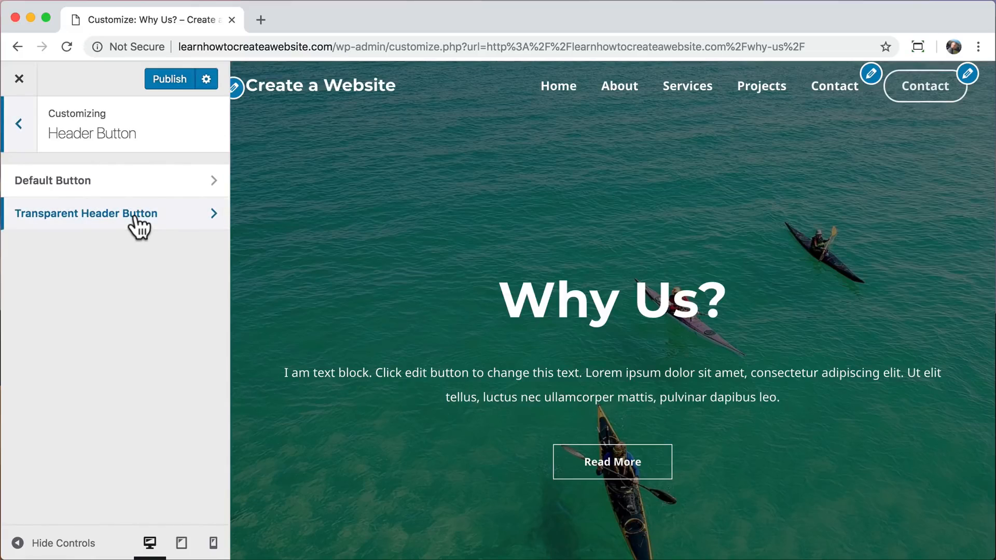
pyautogui.click(138, 218)
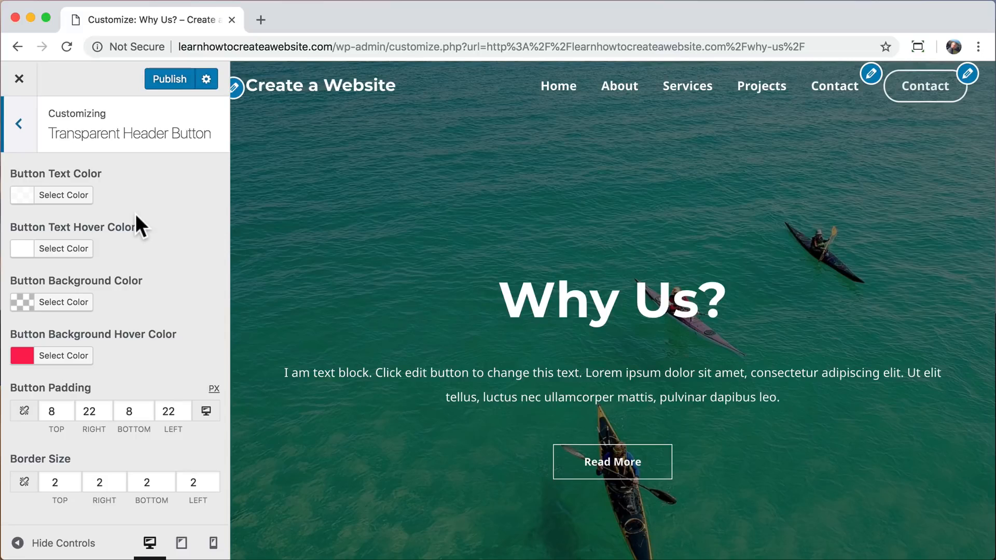
# Try orange #f2b31f as the transparent header button's background hover color and clear it.
pyautogui.click(66, 358)
pyautogui.moveTo(85, 387); pyautogui.dragTo(36, 386)
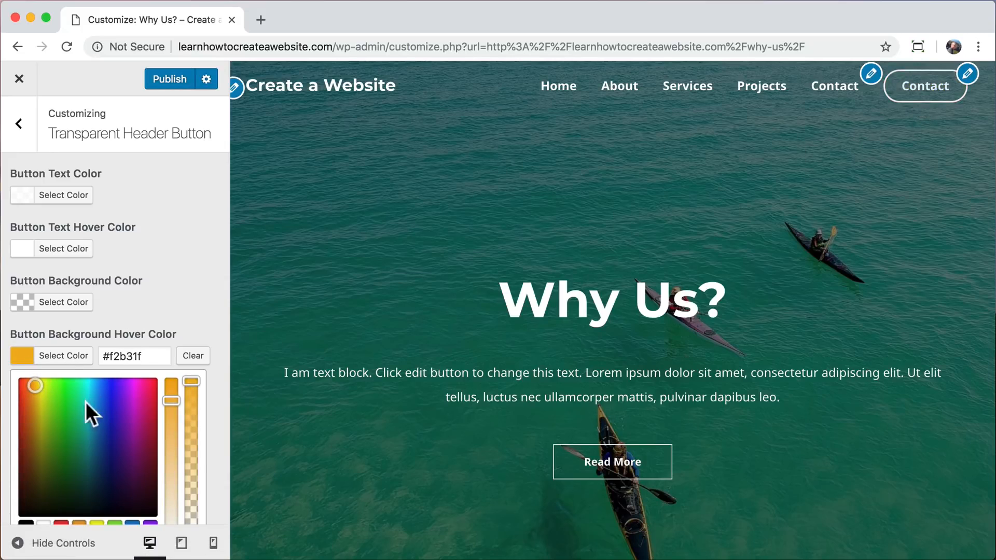
pyautogui.click(193, 356)
# Copy the hex code #fb2056 from the transparent header button's border hover color.
pyautogui.scroll(-3, 199, 358)
pyautogui.scroll(-5, 199, 358)
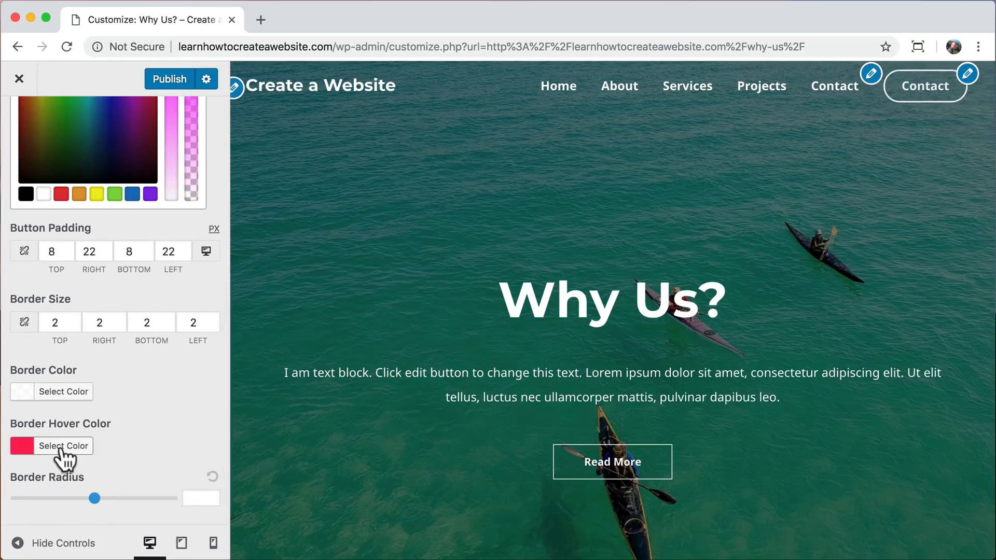
pyautogui.click(32, 449)
pyautogui.doubleClick(130, 270)
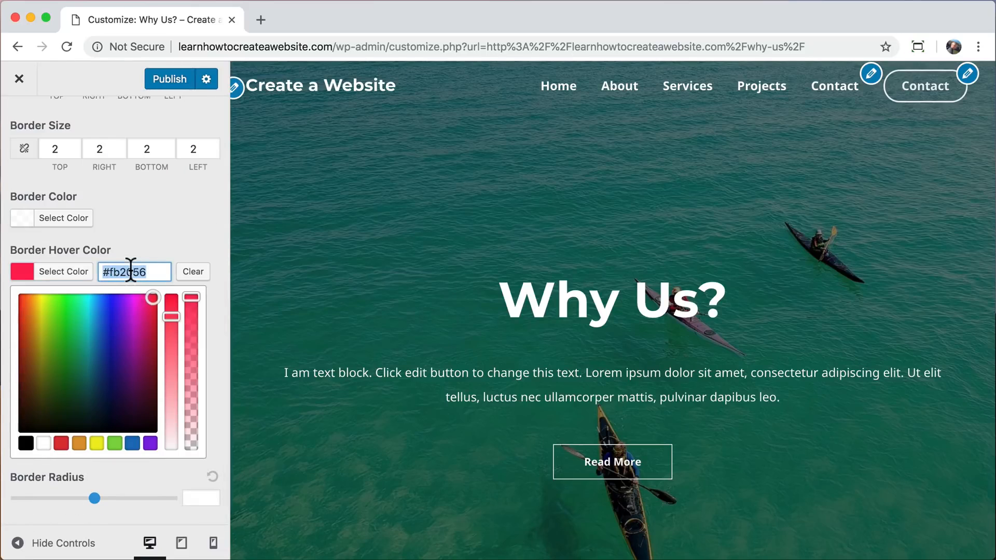
pyautogui.click(194, 224)
# Set the transparent header button's background hover color to the copied #fb2056.
pyautogui.scroll(6, 194, 224)
pyautogui.scroll(4, 194, 224)
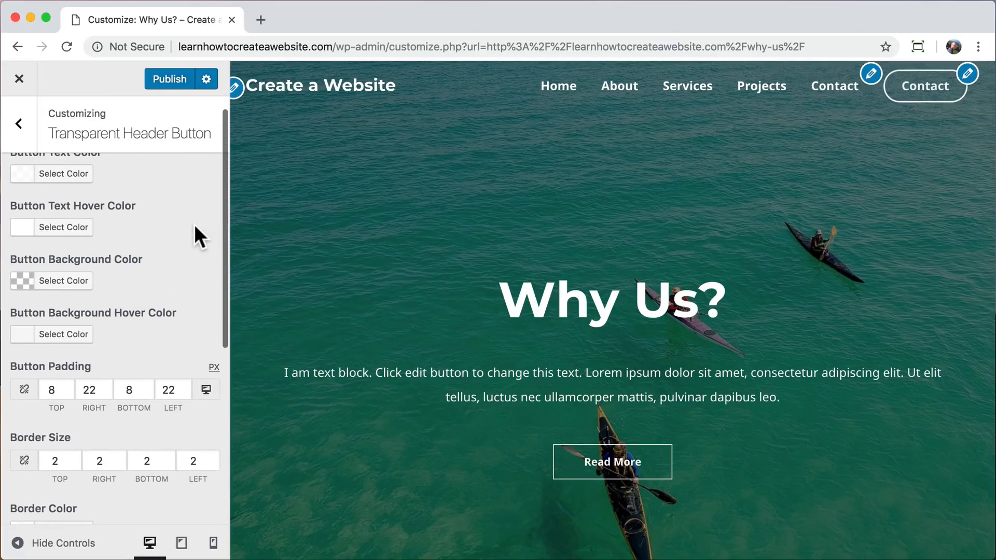
pyautogui.scroll(1, 194, 228)
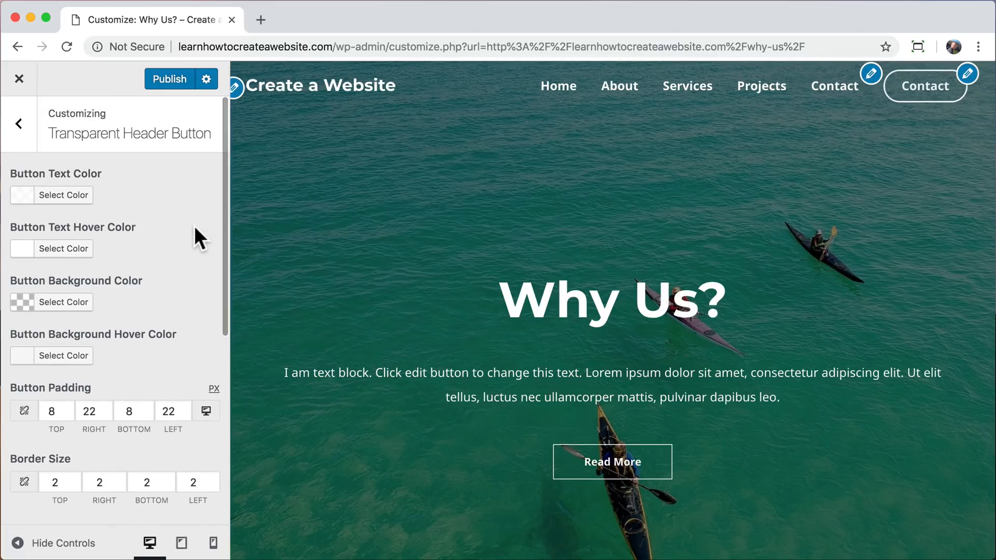
pyautogui.scroll(-1, 189, 250)
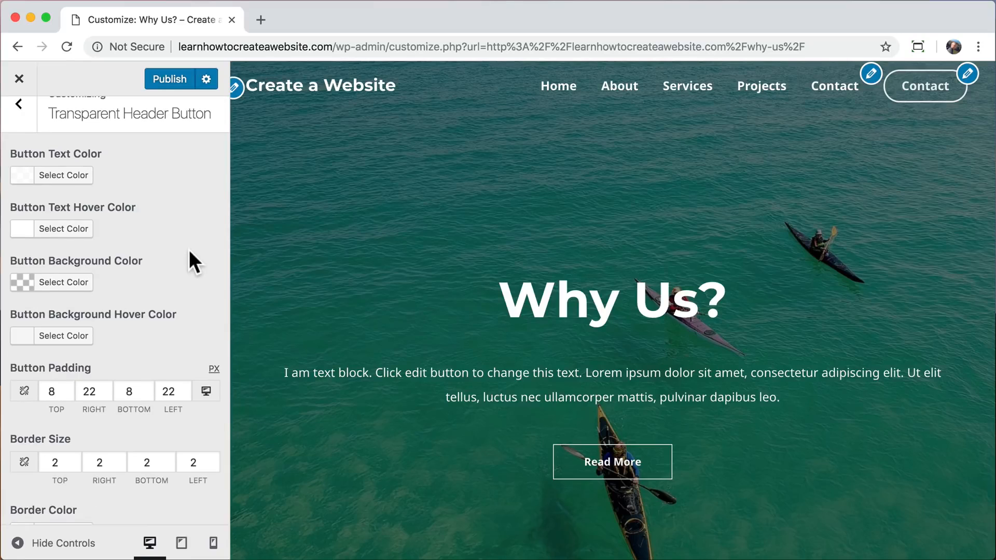
pyautogui.click(67, 336)
pyautogui.click(127, 336)
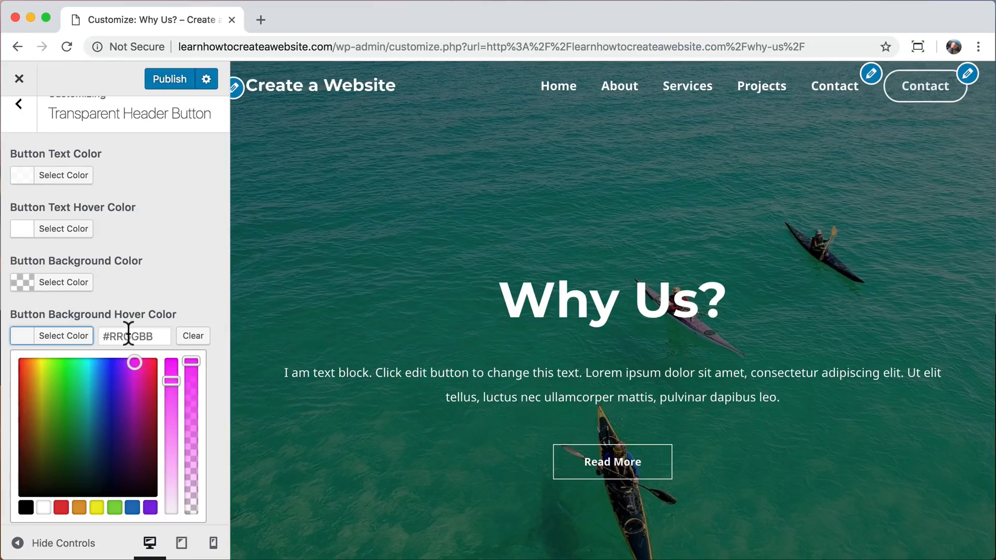
pyautogui.write('#fb2056')
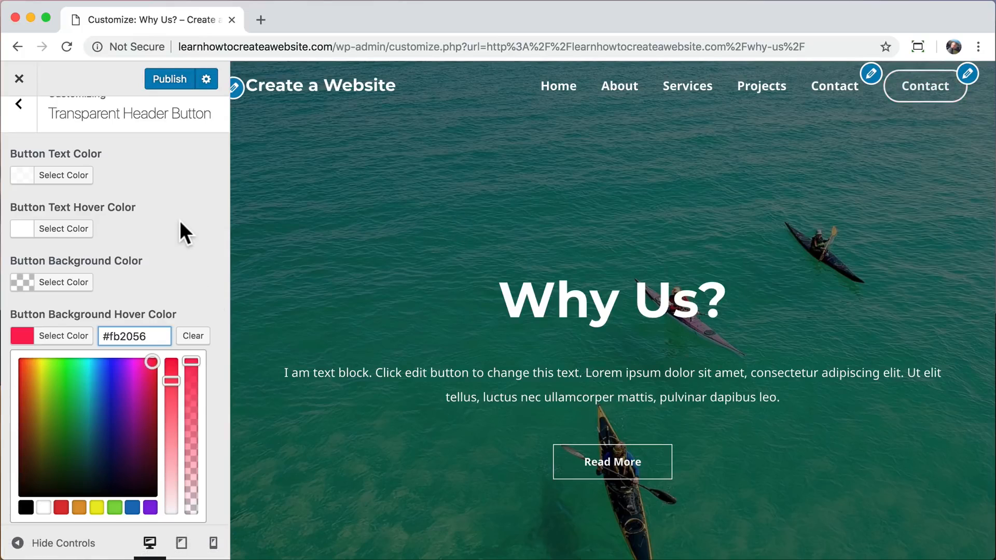
pyautogui.scroll(1, 180, 220)
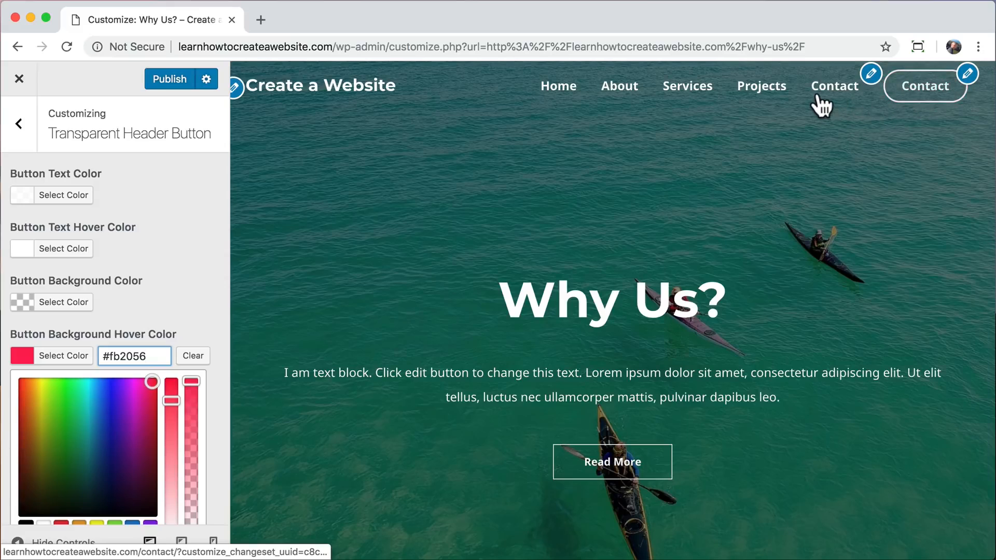
# Remove the Contact page item from the site's navigation menu and publish the changes.
pyautogui.click(20, 125)
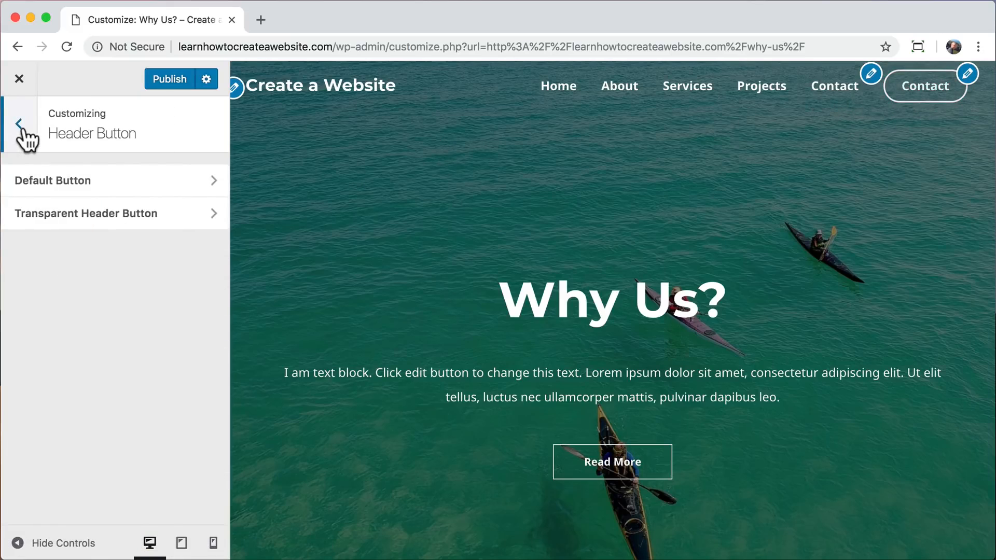
pyautogui.click(20, 127)
pyautogui.click(21, 128)
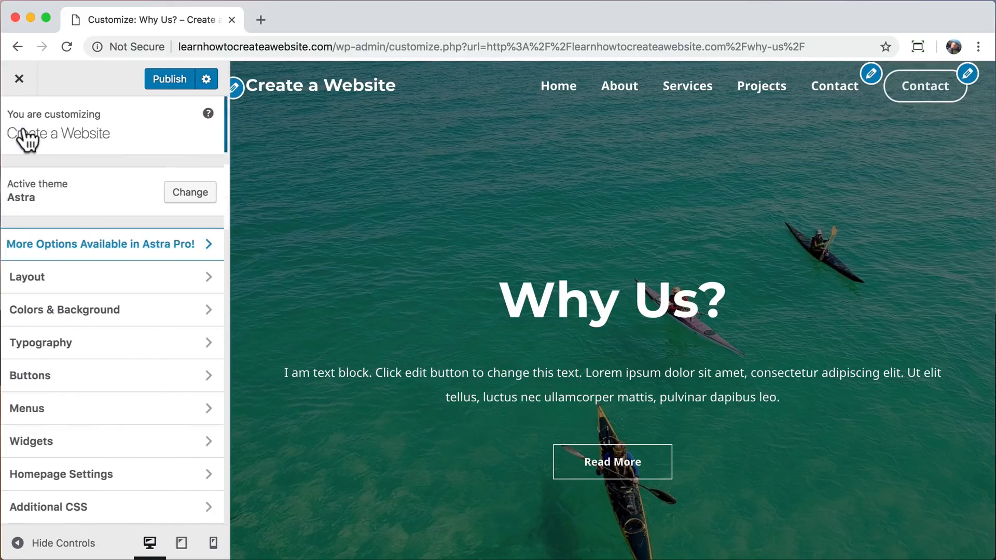
pyautogui.click(151, 413)
pyautogui.click(154, 215)
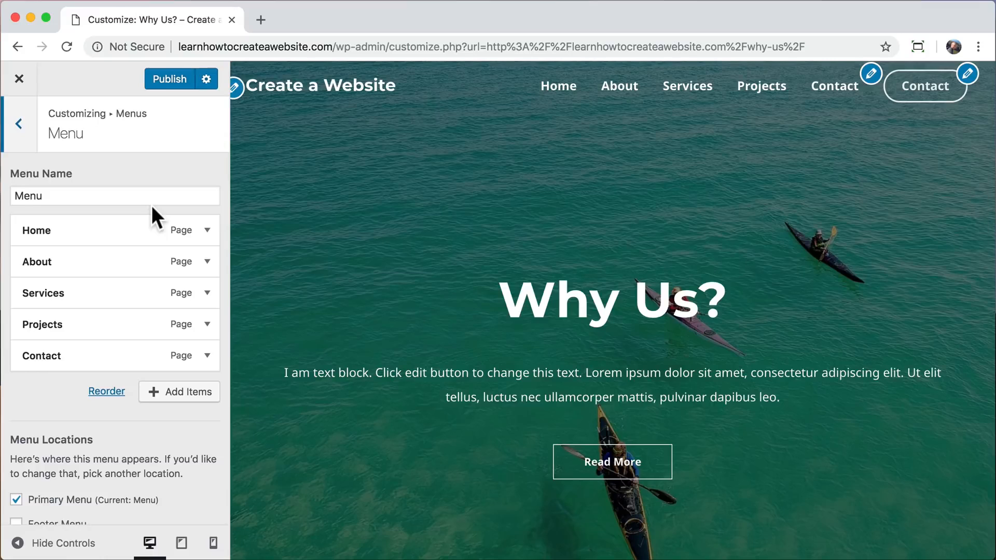
pyautogui.click(207, 355)
pyautogui.scroll(-5, 207, 366)
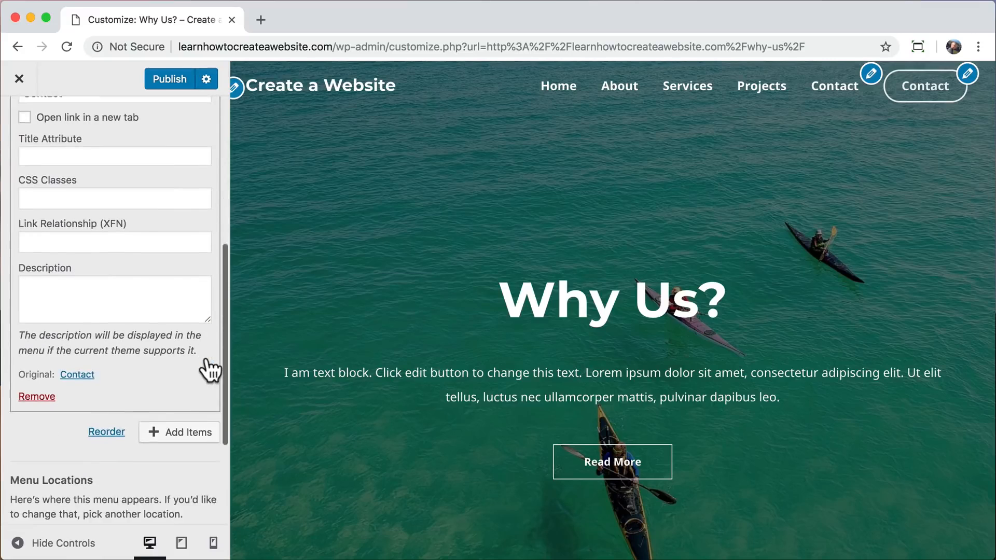
pyautogui.click(39, 391)
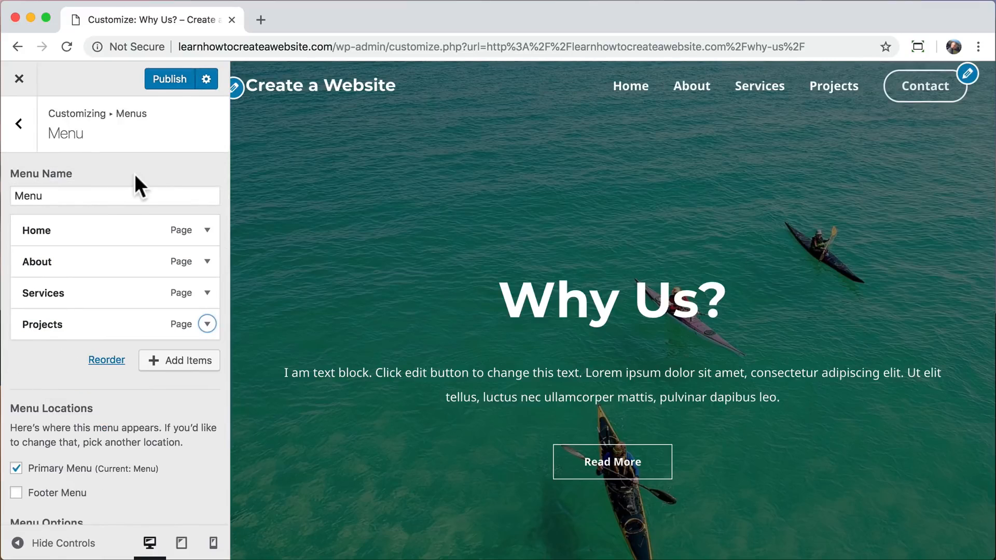
pyautogui.click(166, 80)
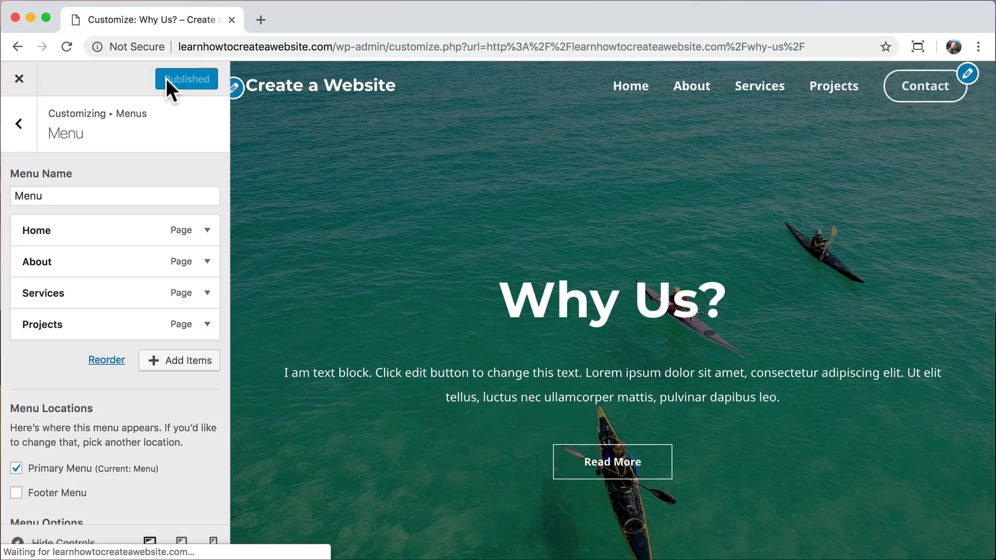
# Leave the site customization and test the header's Contact button from the Why Us? and Home pages.
pyautogui.click(21, 83)
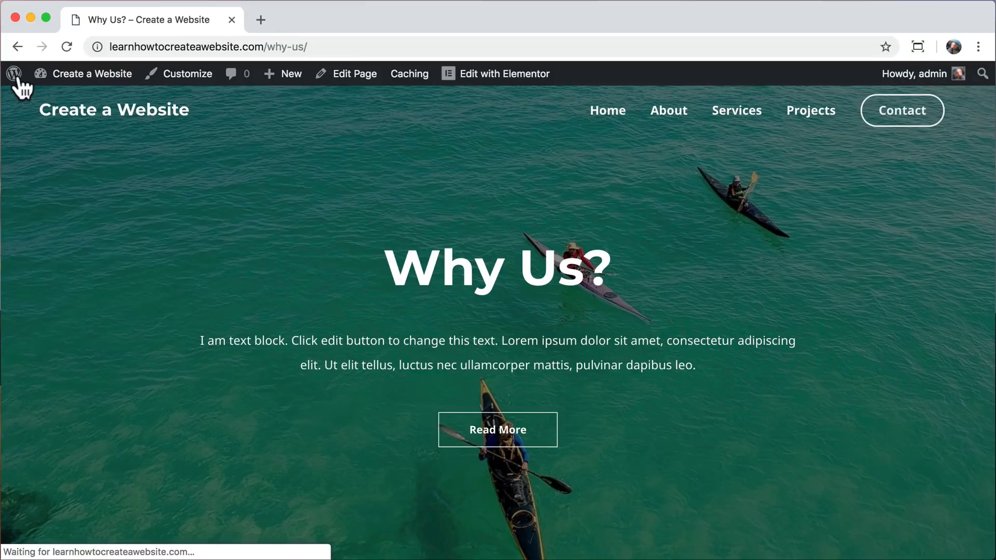
pyautogui.click(905, 121)
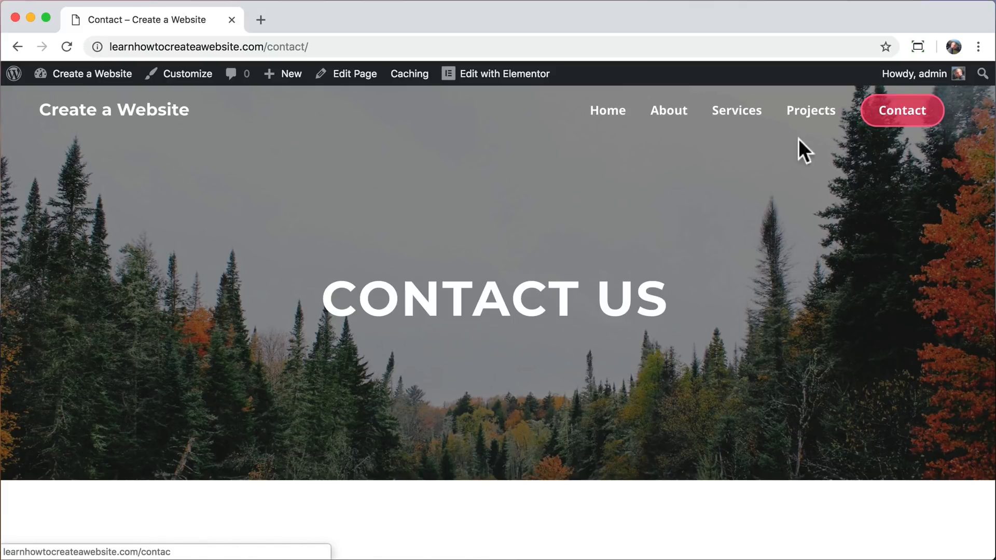
pyautogui.click(601, 116)
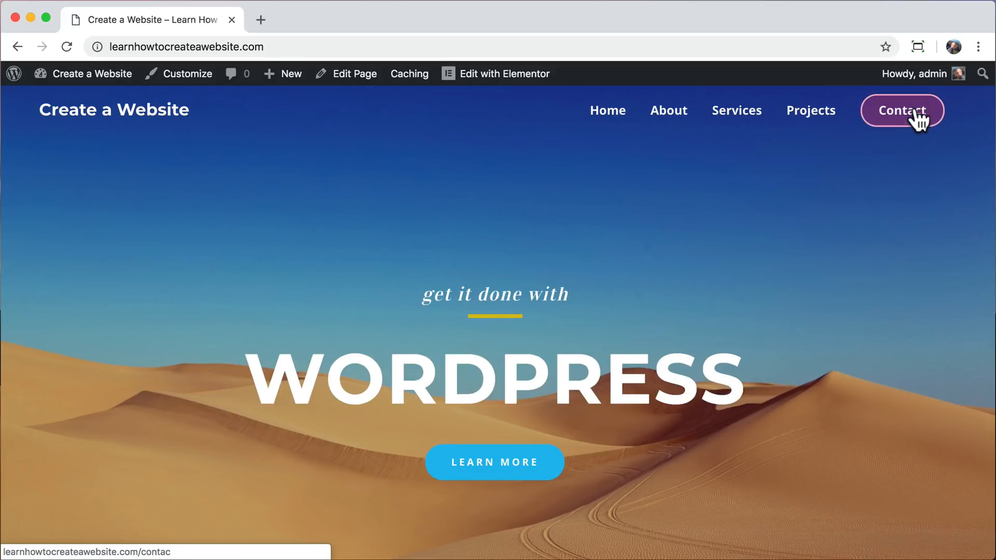
pyautogui.click(916, 118)
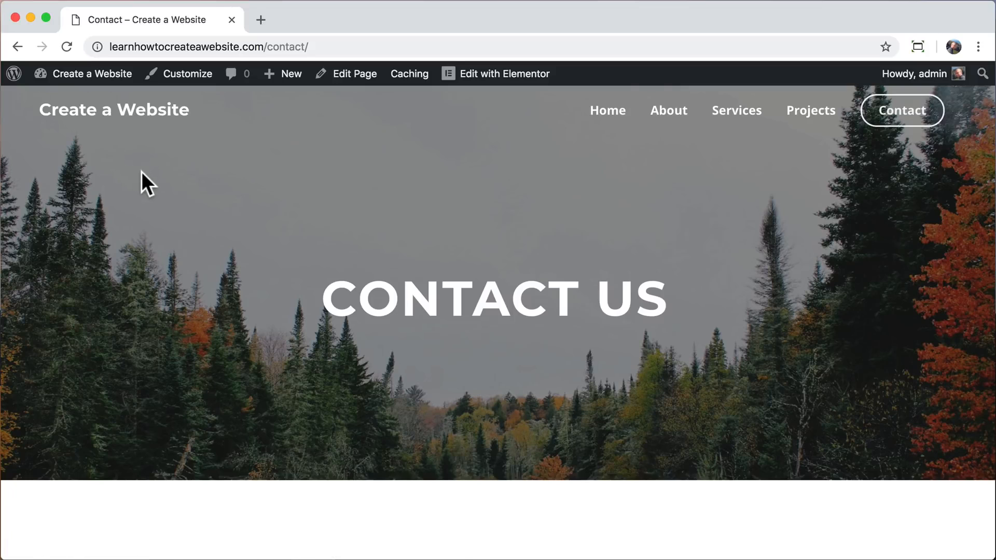
# Open logomakr.com in a new browser tab and dismiss the introductory video.
pyautogui.click(260, 19)
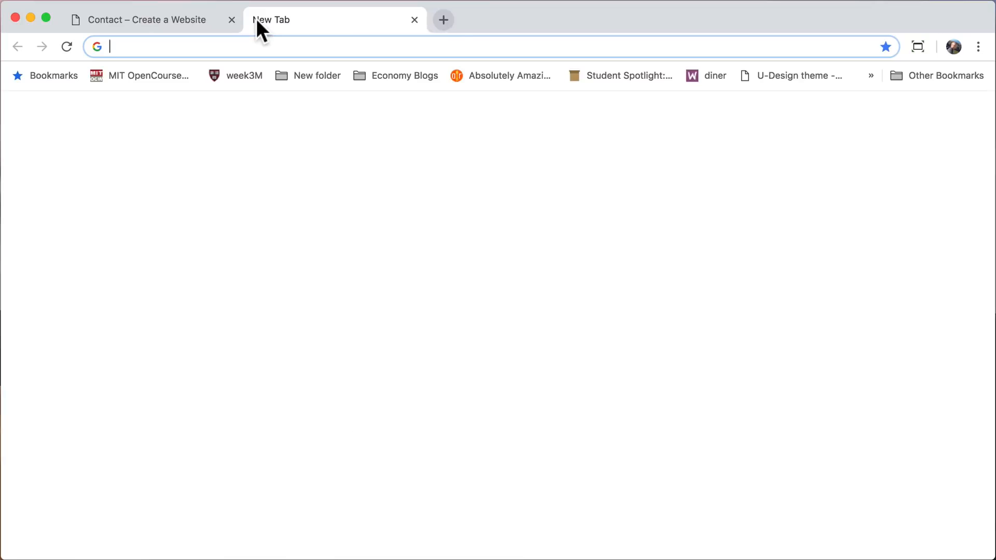
pyautogui.write('l')
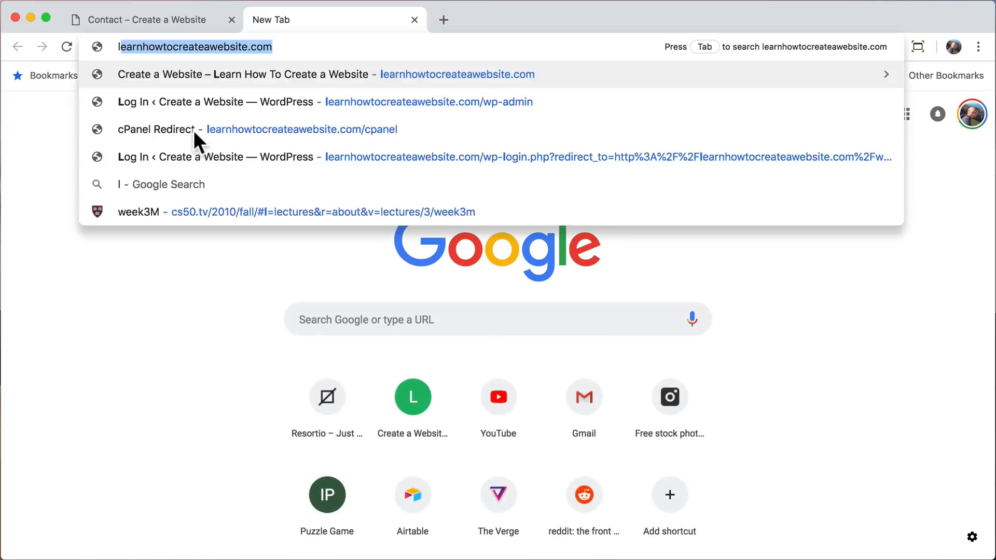
pyautogui.write('ogomakr.com')
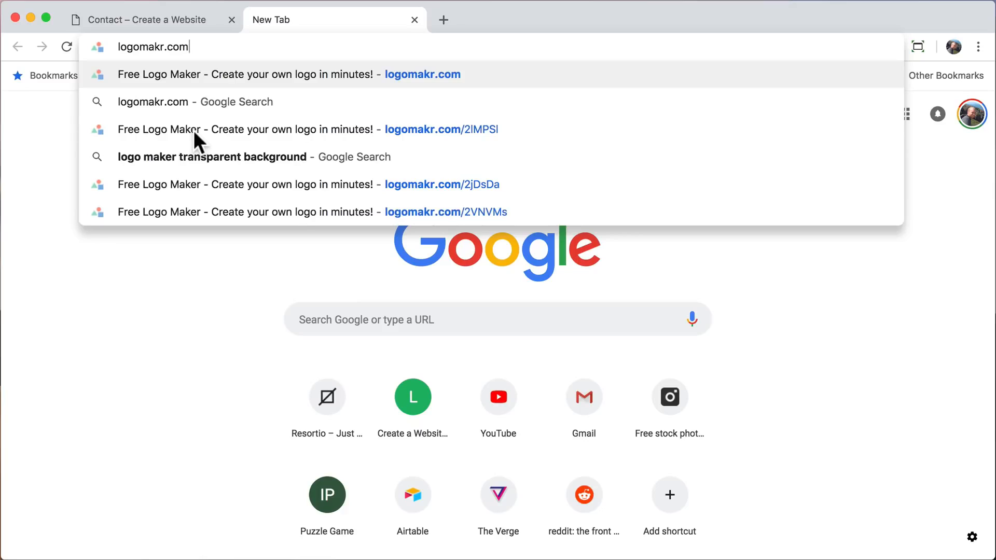
pyautogui.press('Return')
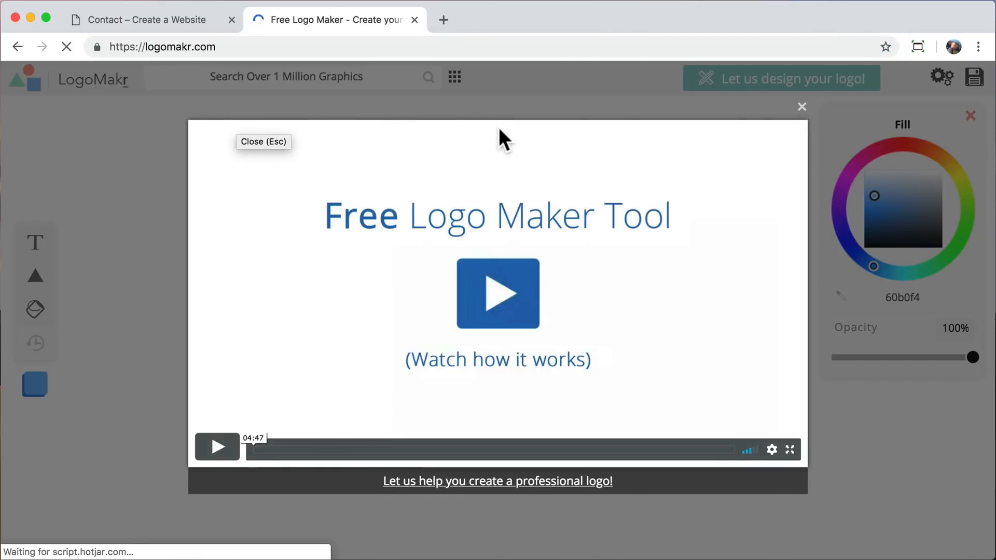
pyautogui.click(801, 107)
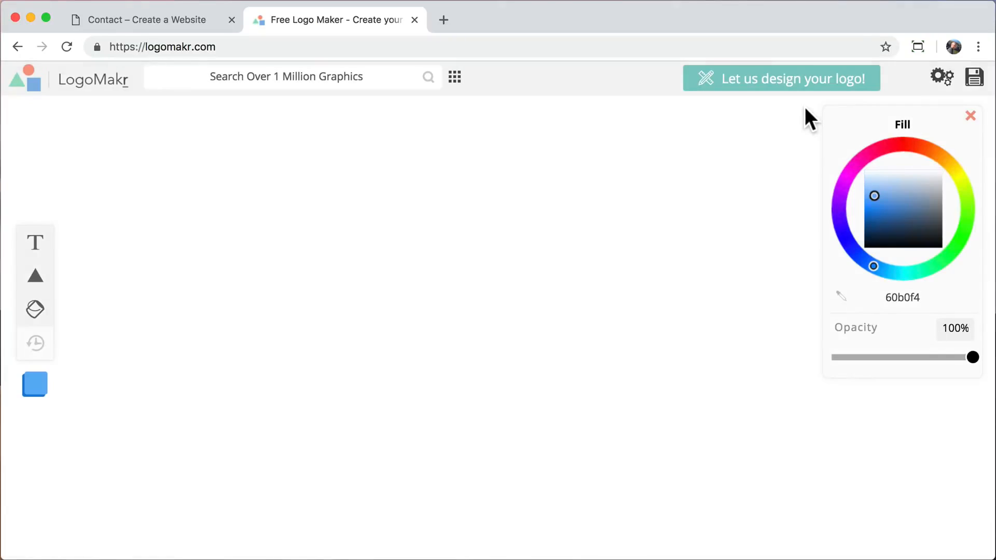
pyautogui.click(699, 142)
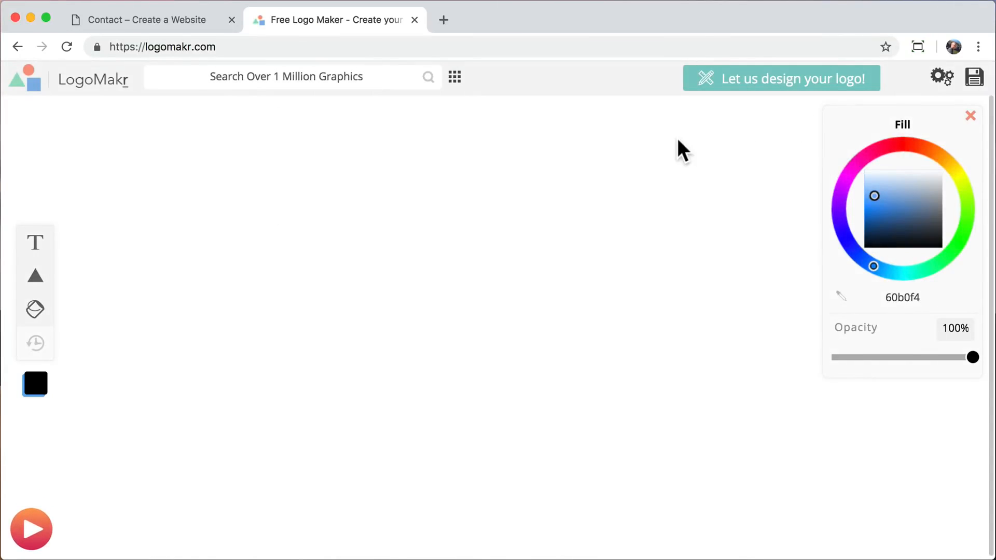
# Search the graphics library for "mountains" and add the jagged mountain silhouette with a small ridge beside it to the canvas.
pyautogui.click(353, 76)
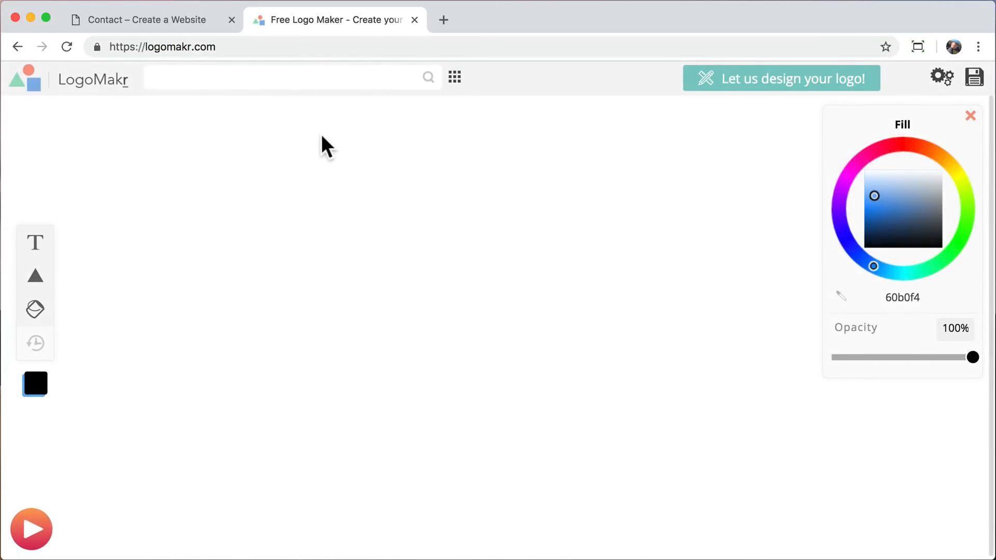
pyautogui.write('mountains')
pyautogui.press('Return')
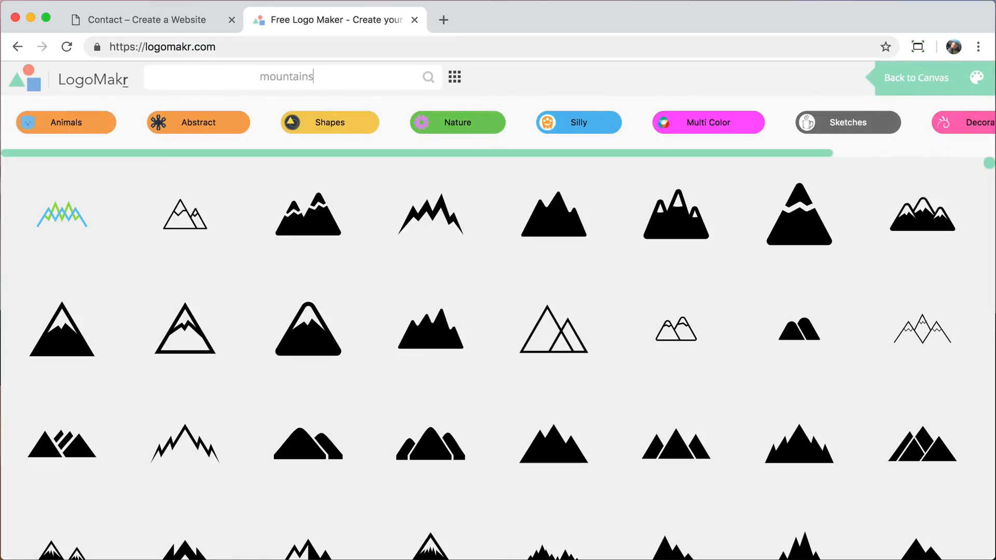
pyautogui.scroll(-10, 282, 381)
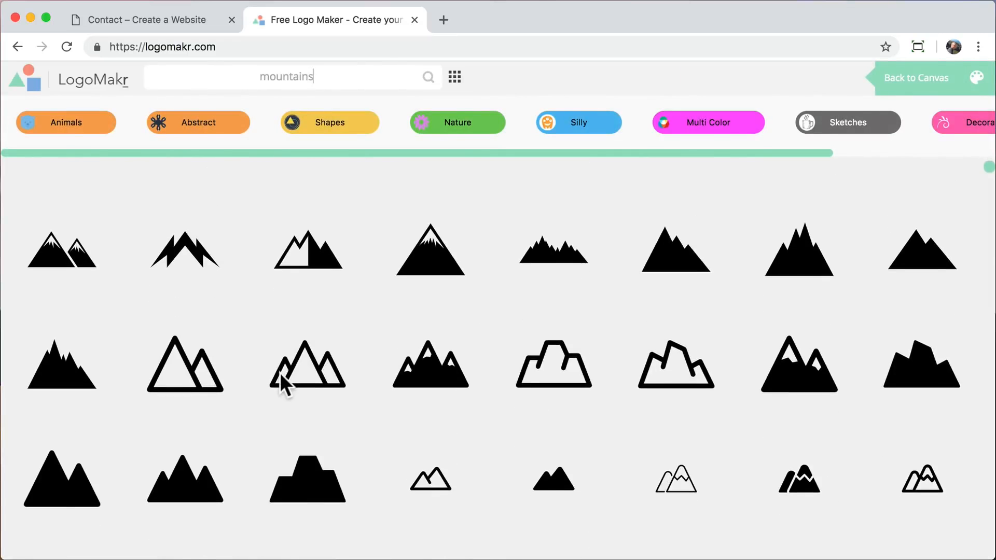
pyautogui.scroll(-10, 280, 375)
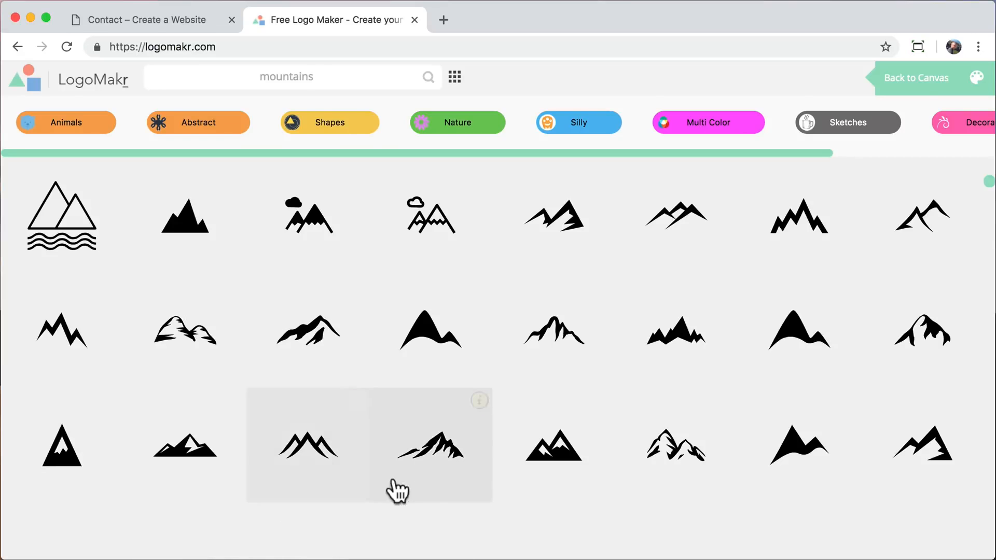
pyautogui.click(438, 451)
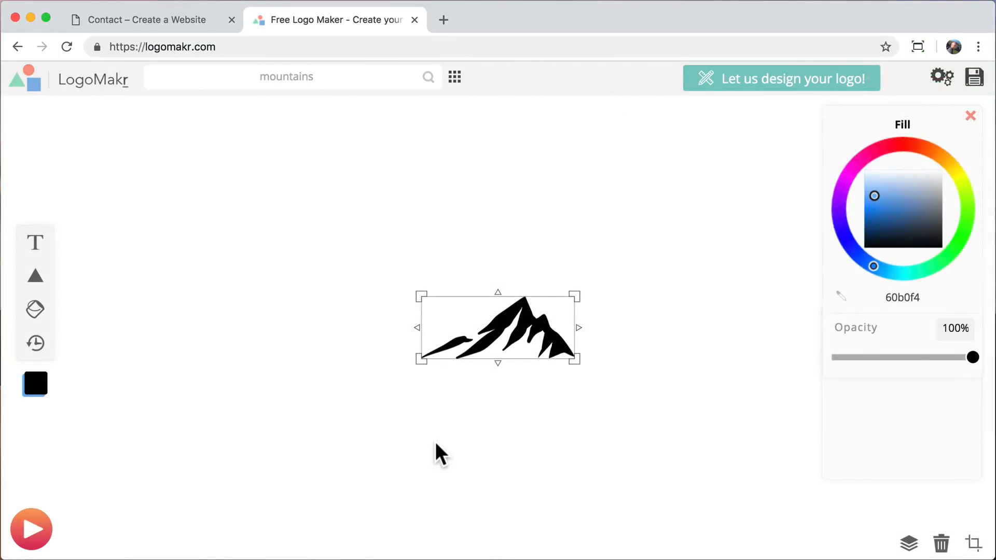
# Enlarge the mountain graphic, move it to the canvas's upper-left area and shrink it again, undoing the trial rotation and stretch.
pyautogui.moveTo(580, 371); pyautogui.dragTo(625, 395)
pyautogui.press('super+z')
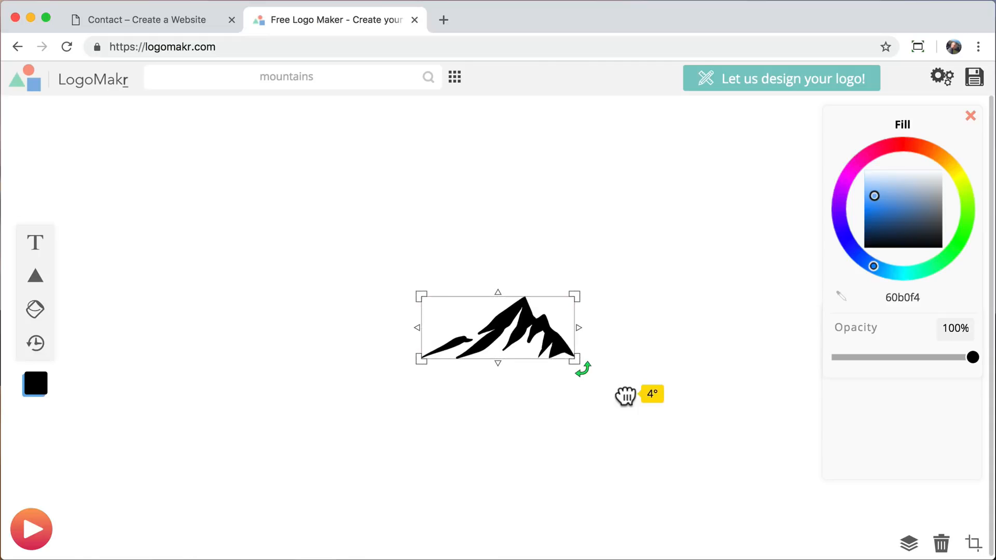
pyautogui.moveTo(577, 362); pyautogui.dragTo(747, 447)
pyautogui.moveTo(639, 383); pyautogui.dragTo(334, 299)
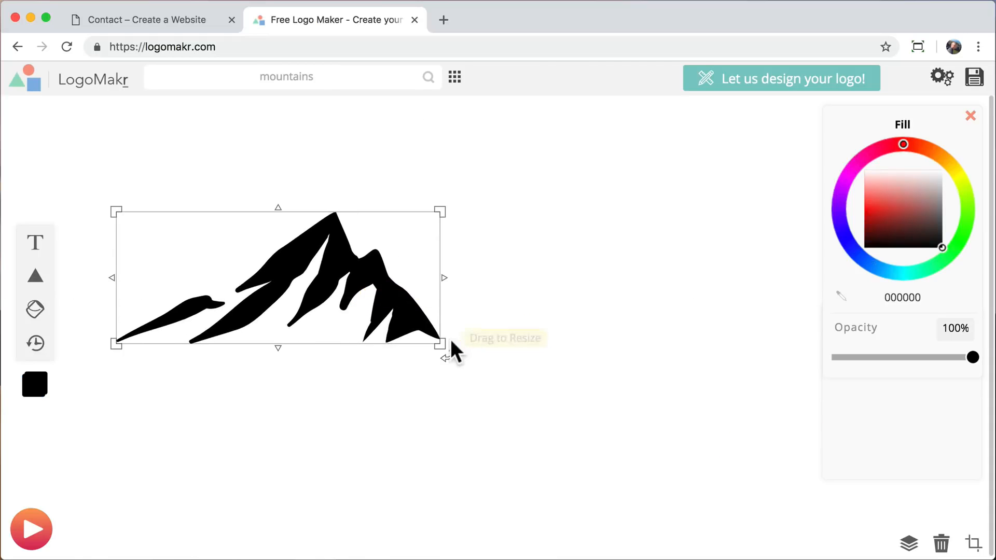
pyautogui.moveTo(445, 345); pyautogui.dragTo(286, 282)
pyautogui.moveTo(290, 206); pyautogui.dragTo(320, 349)
pyautogui.press('super+z')
pyautogui.click(320, 349)
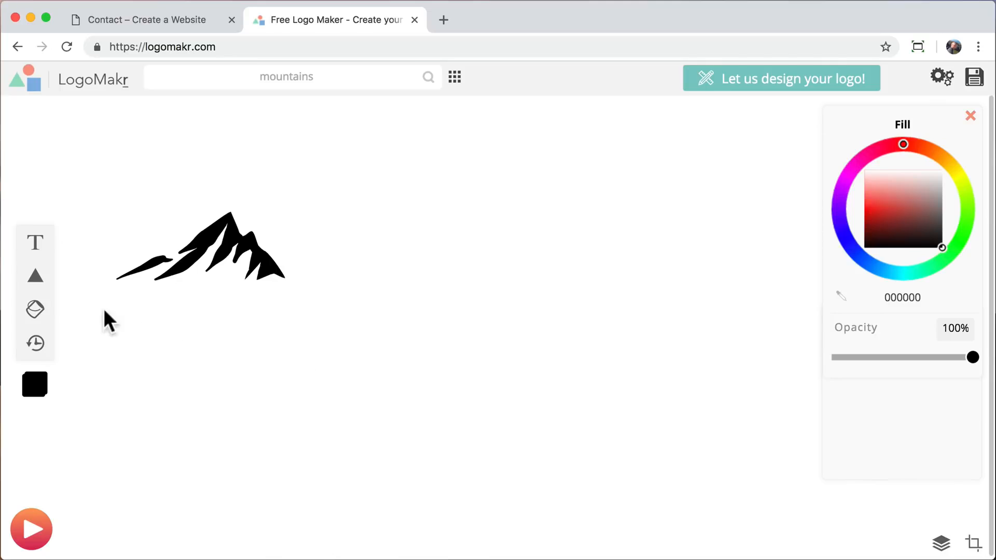
# Add the text "The Mountain" to the canvas and set its fill to black 000000.
pyautogui.click(34, 249)
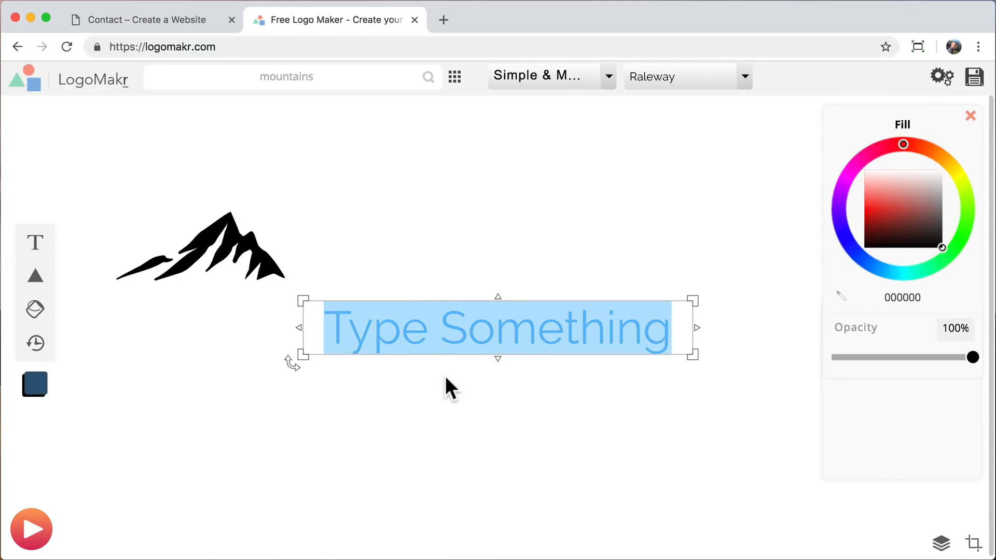
pyautogui.write('The Mountain')
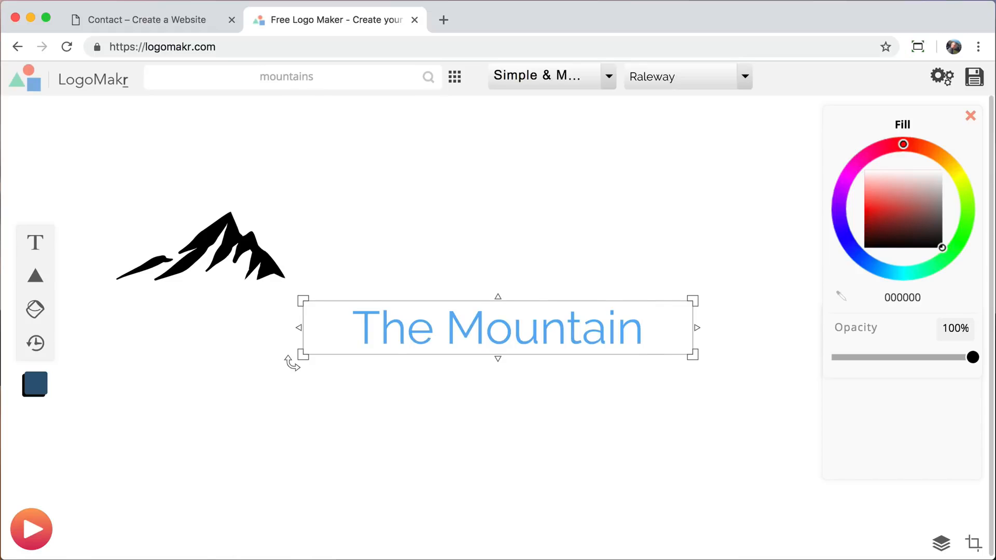
pyautogui.click(529, 454)
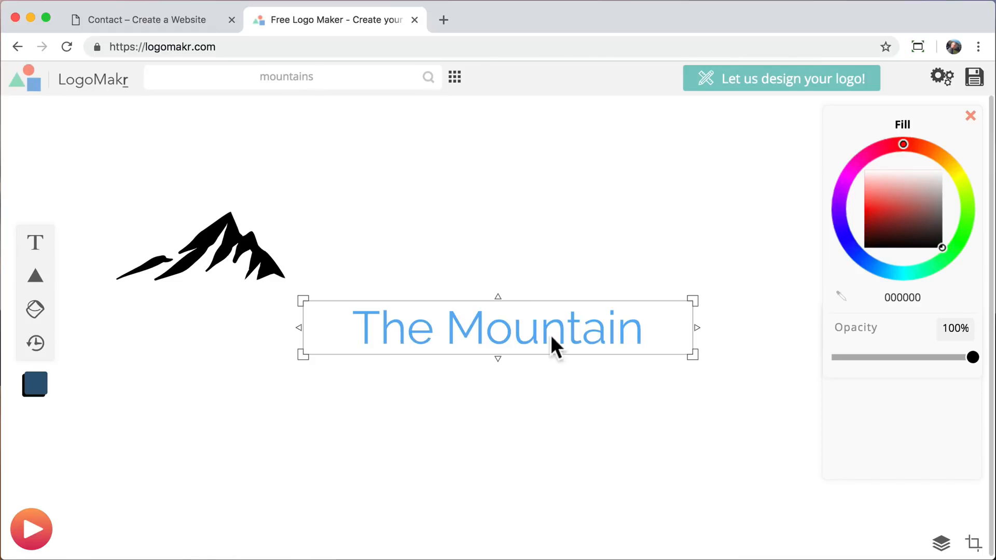
pyautogui.click(553, 335)
pyautogui.moveTo(881, 205); pyautogui.dragTo(942, 247)
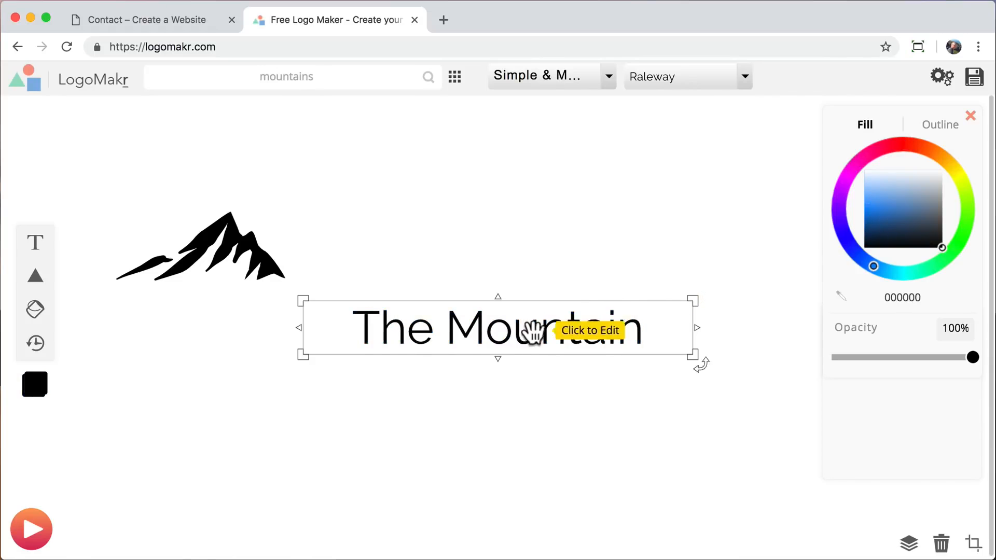
# Move the text up beside the mountain, shrink the graphic to about 118 by 48 px and align it just before the text.
pyautogui.moveTo(529, 333); pyautogui.dragTo(529, 267)
pyautogui.click(280, 275)
pyautogui.moveTo(280, 275); pyautogui.dragTo(324, 267)
pyautogui.click(408, 361)
pyautogui.moveTo(238, 283); pyautogui.dragTo(254, 275)
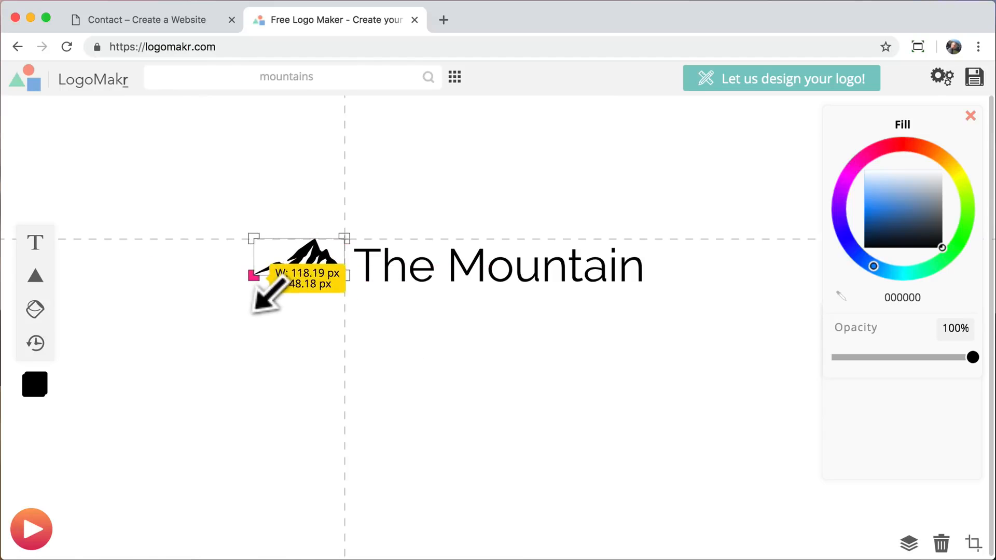
pyautogui.moveTo(309, 255); pyautogui.dragTo(314, 264)
pyautogui.click(529, 365)
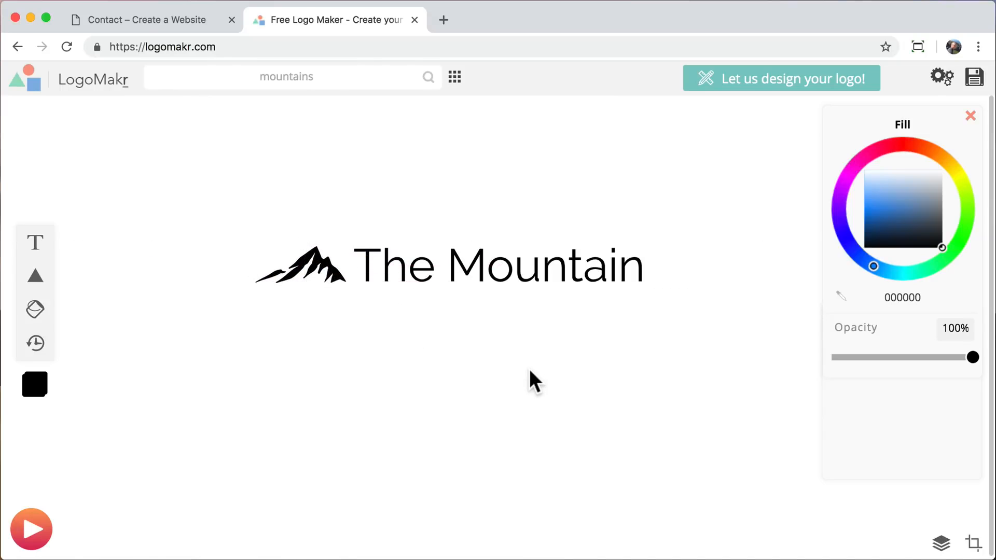
# Add a circle over the text, send it to the back and stretch it horizontally into an ellipse spanning the whole logo.
pyautogui.moveTo(34, 279)
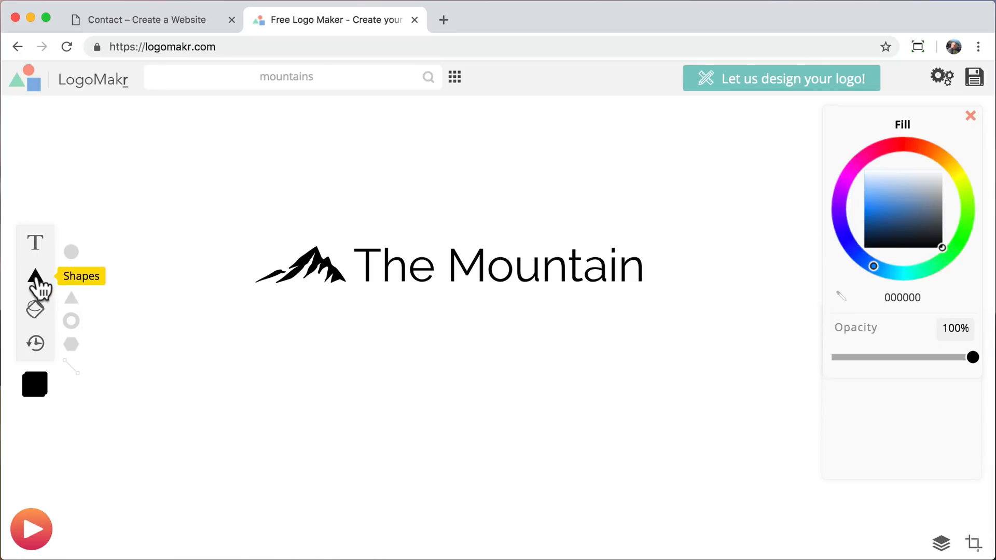
pyautogui.click(70, 253)
pyautogui.moveTo(485, 319); pyautogui.dragTo(455, 238)
pyautogui.rightClick(455, 238)
pyautogui.click(493, 248)
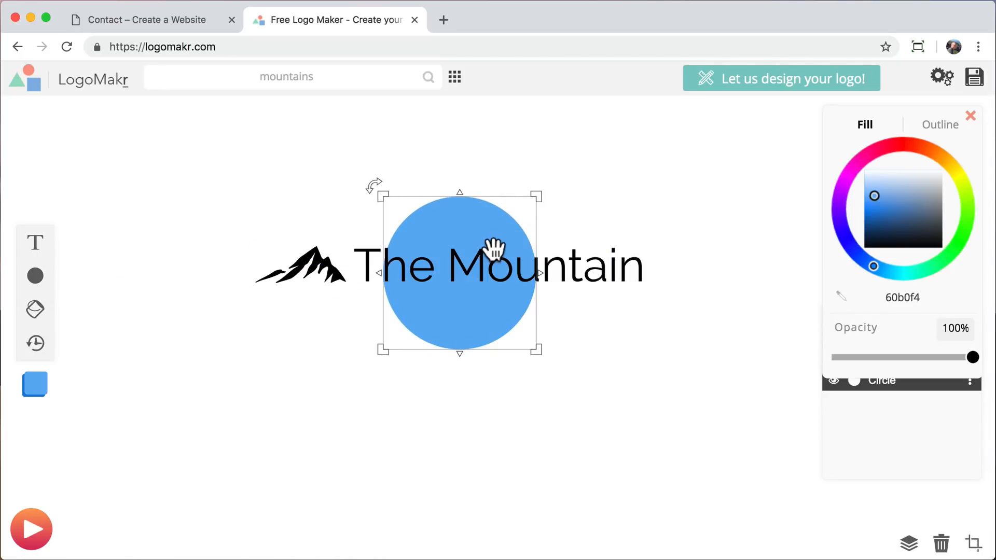
pyautogui.moveTo(540, 273); pyautogui.dragTo(681, 273)
pyautogui.moveTo(394, 273); pyautogui.dragTo(235, 274)
# Set the ellipse's fill to the pale blue e0f9fc.
pyautogui.click(907, 171)
pyautogui.click(880, 266)
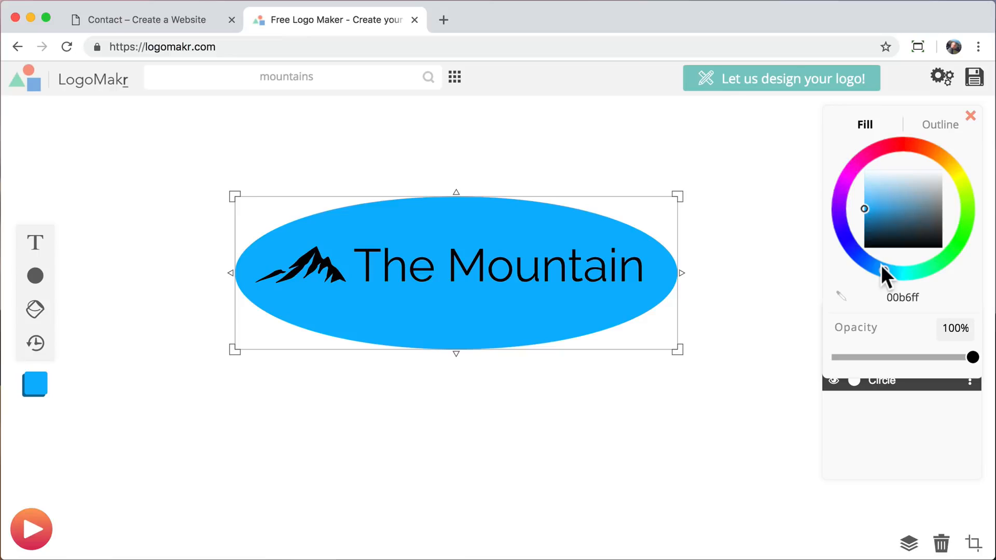
pyautogui.moveTo(883, 268); pyautogui.dragTo(894, 272)
pyautogui.moveTo(876, 196); pyautogui.dragTo(877, 175)
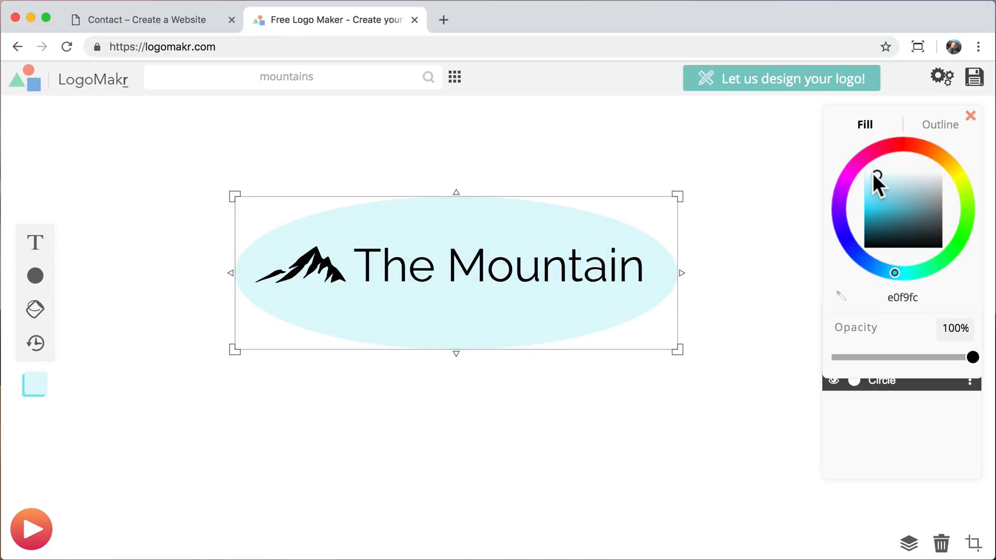
# Delete the ellipse and the text "The Mountain" from the canvas.
pyautogui.rightClick(511, 215)
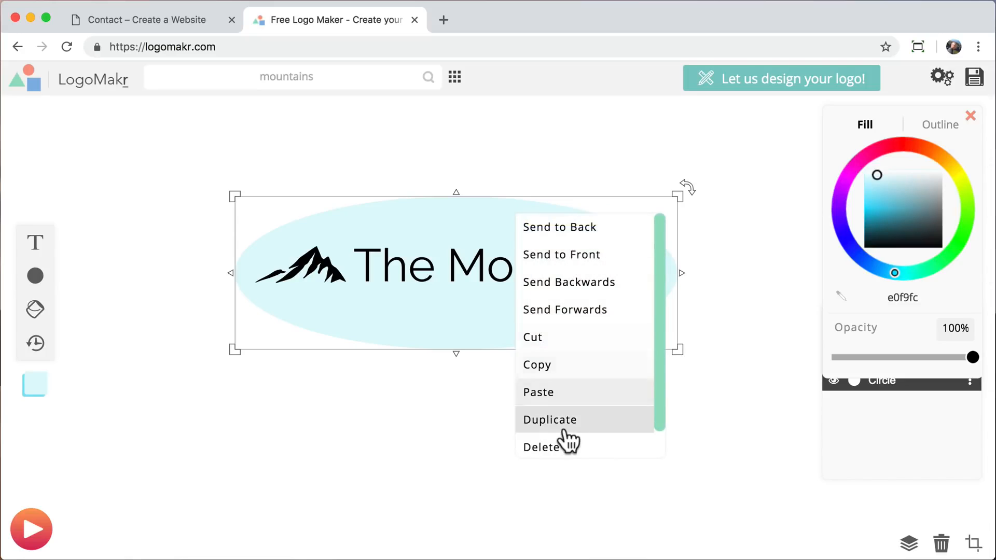
pyautogui.click(553, 447)
pyautogui.click(400, 269)
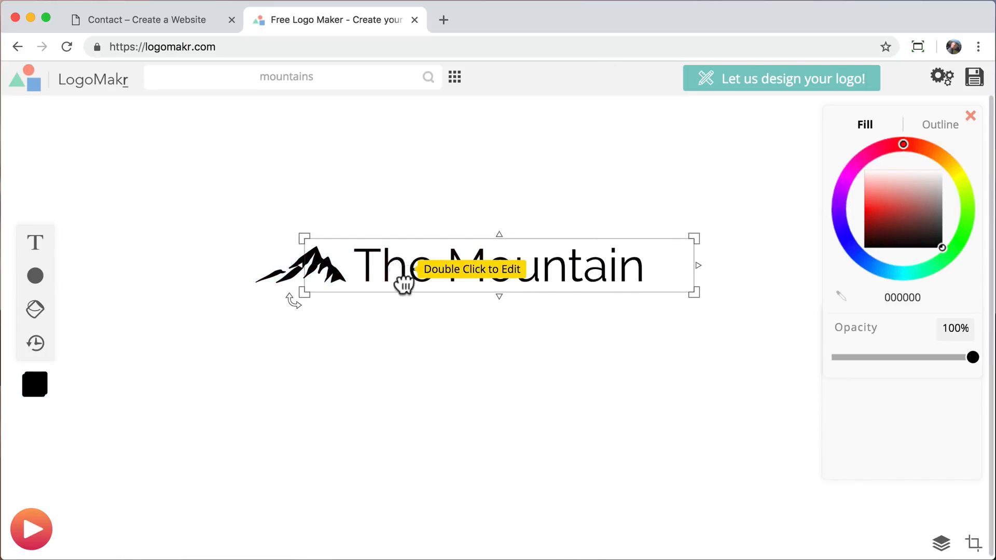
pyautogui.moveTo(402, 282); pyautogui.dragTo(422, 356)
pyautogui.rightClick(429, 361)
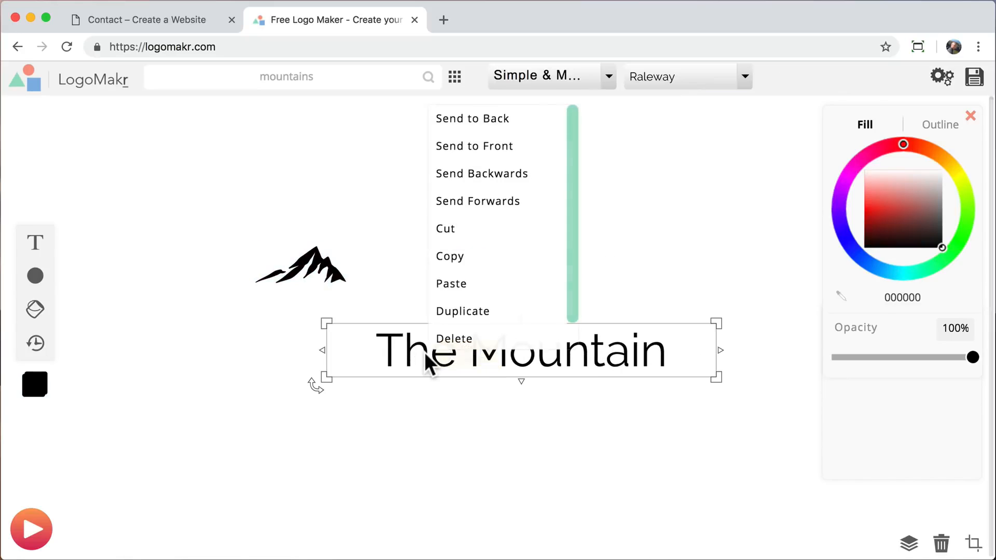
pyautogui.click(462, 350)
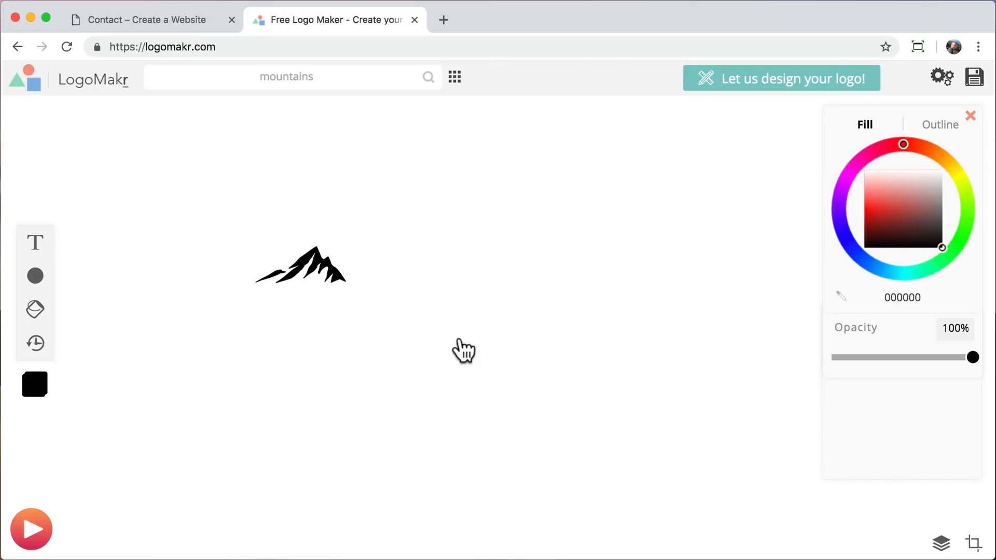
# Enlarge the mountain graphic to span much of the canvas and move it to the middle.
pyautogui.click(325, 269)
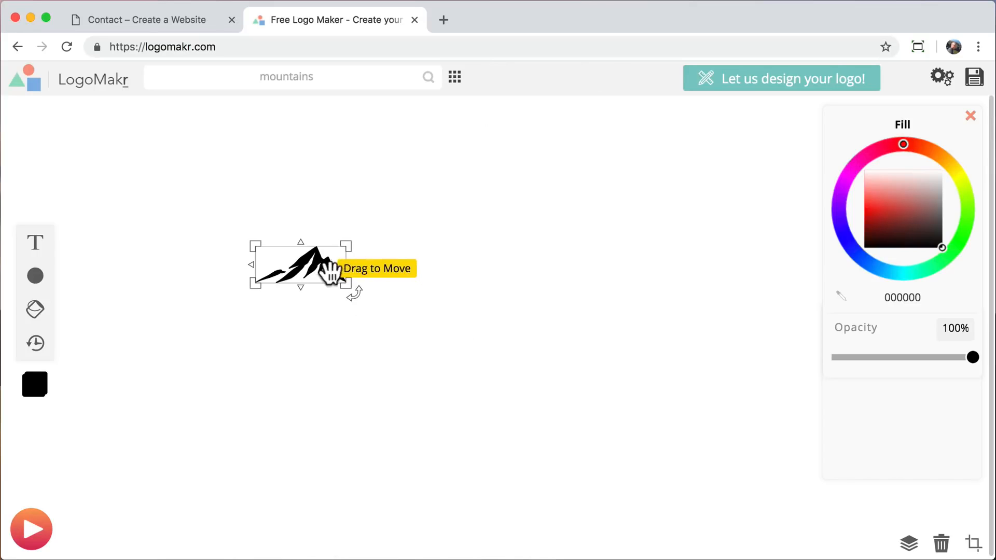
pyautogui.moveTo(361, 296); pyautogui.dragTo(736, 464)
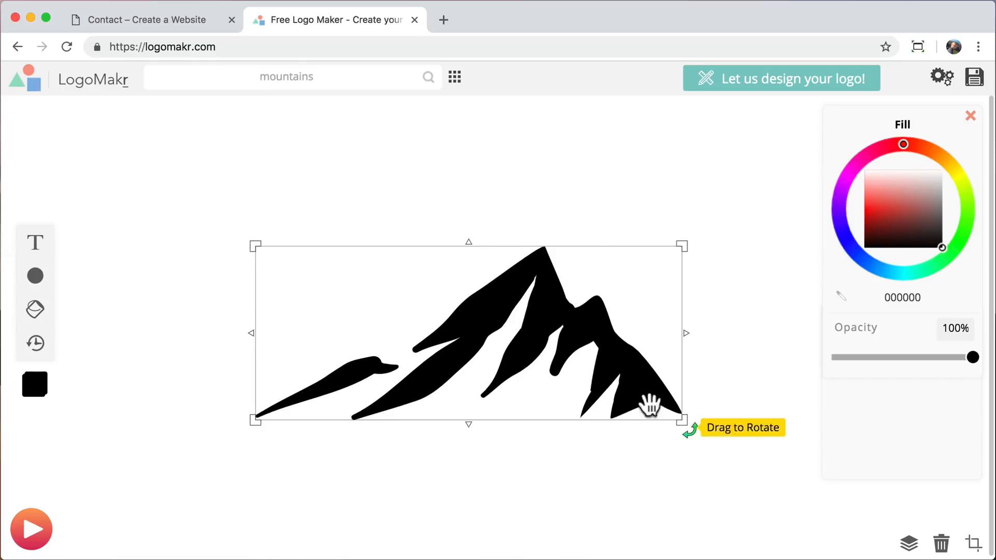
pyautogui.moveTo(575, 373); pyautogui.dragTo(510, 331)
pyautogui.click(699, 302)
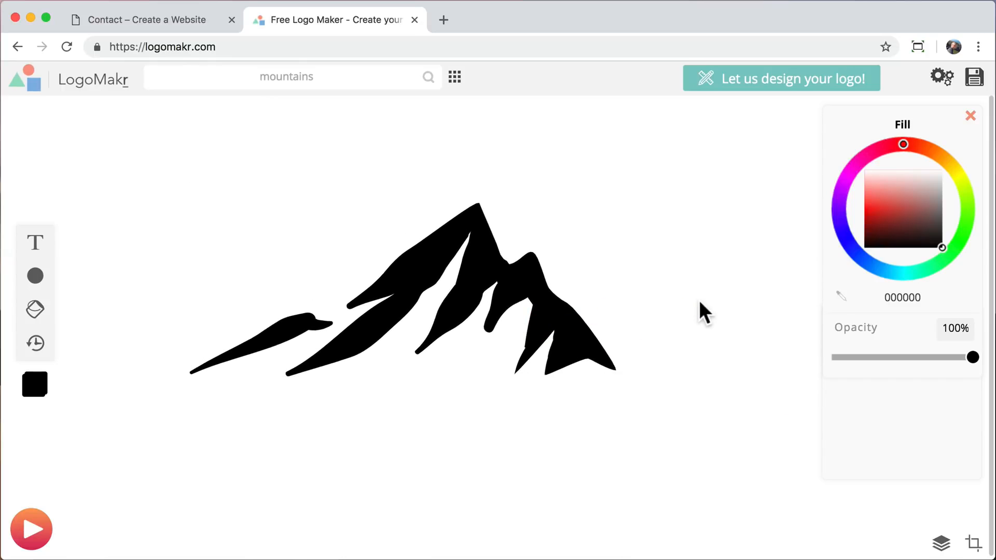
# Download the logo as a low-resolution file named logo-blk.png on the Desktop and dismiss the download message.
pyautogui.click(974, 76)
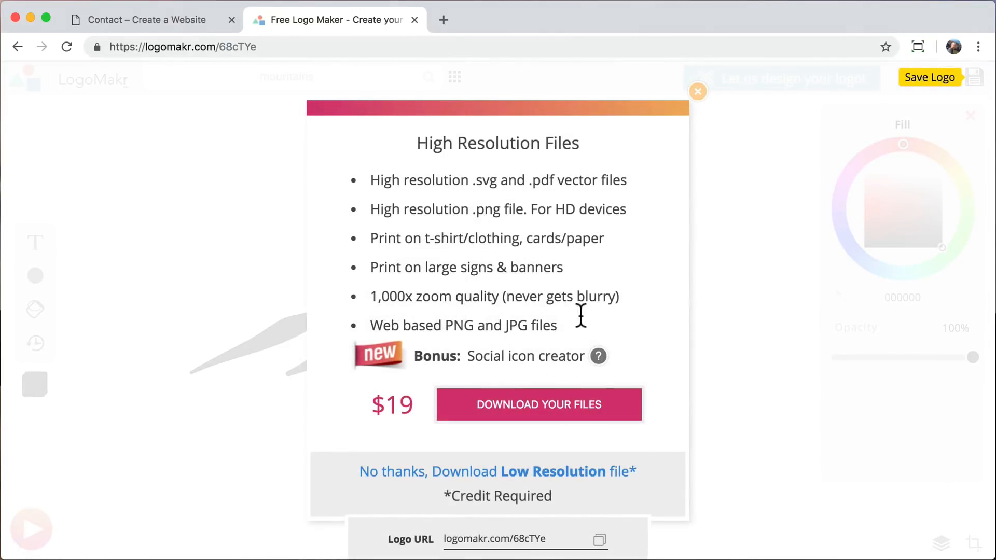
pyautogui.click(521, 471)
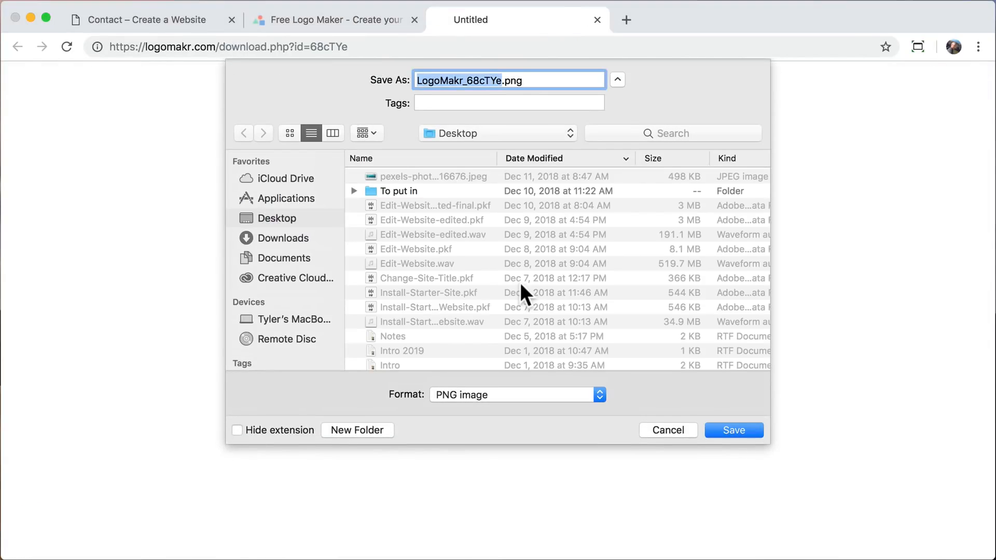
pyautogui.write('logo-blk')
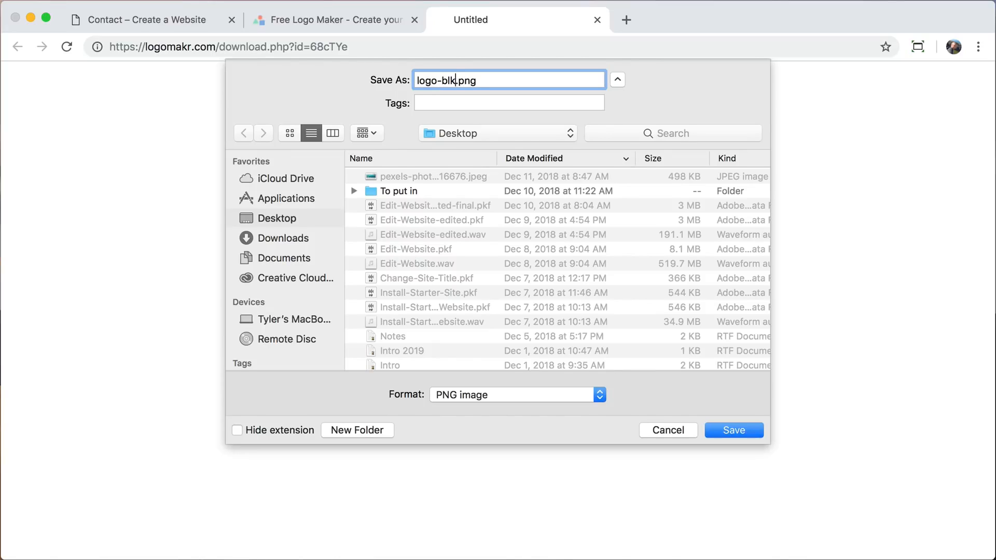
pyautogui.press('Return')
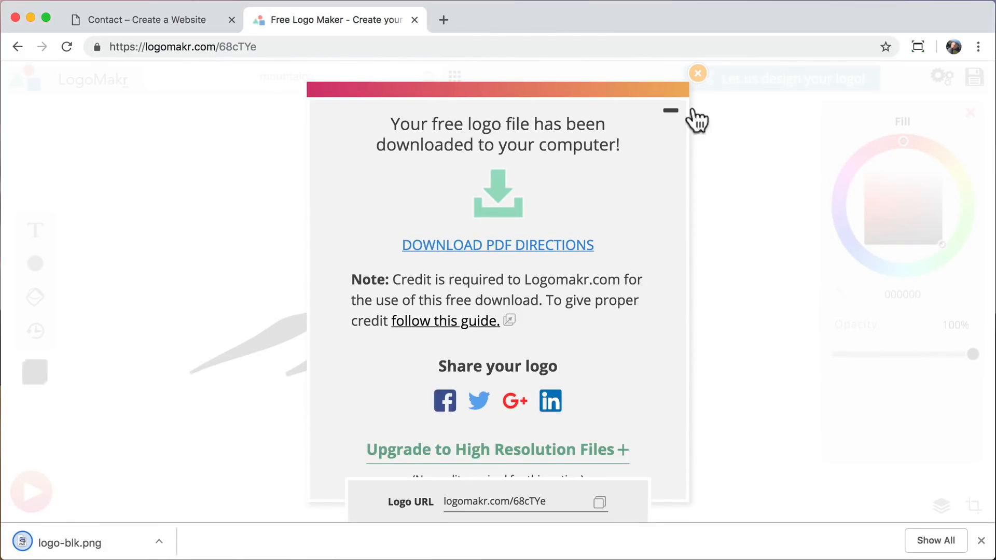
pyautogui.click(698, 73)
# Change the mountain graphic's fill to white ffffff.
pyautogui.click(466, 272)
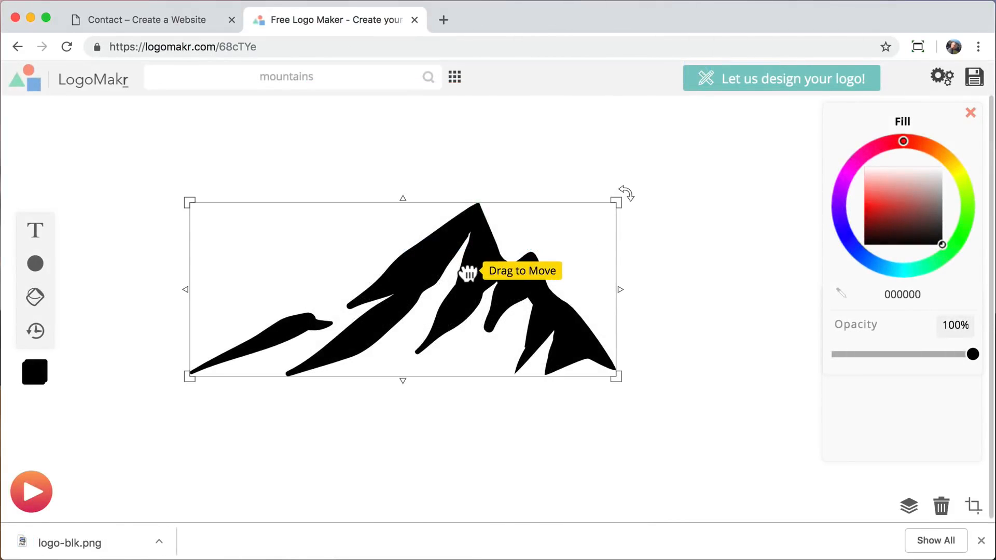
pyautogui.click(922, 196)
pyautogui.moveTo(923, 196); pyautogui.dragTo(964, 137)
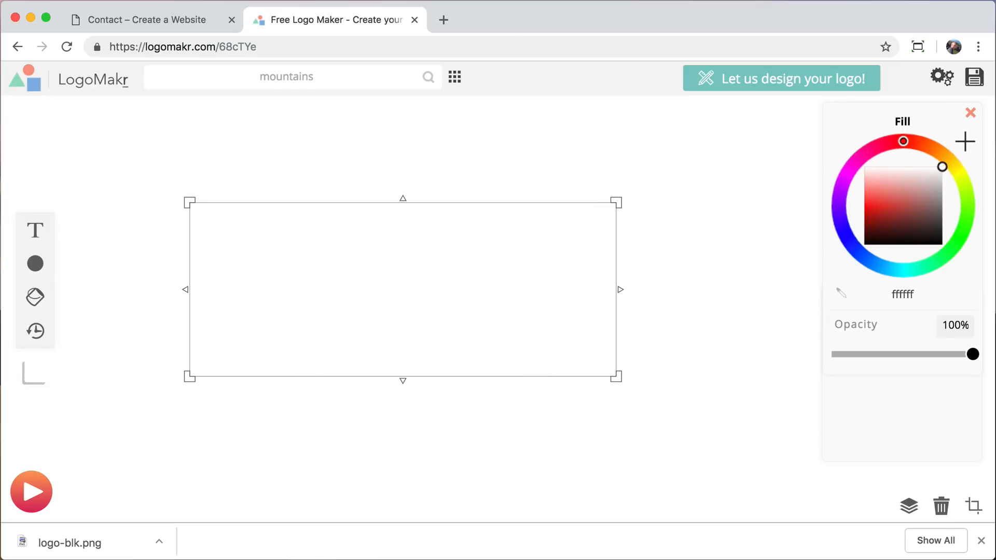
pyautogui.click(740, 285)
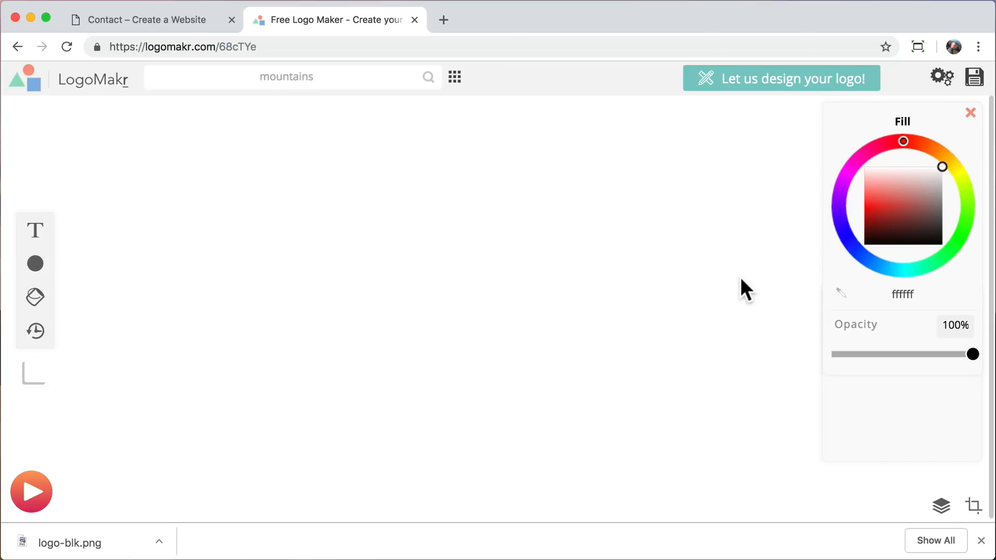
# Download the white logo as a low-resolution file named logo.png on the Desktop and close the LogoMakr tab.
pyautogui.click(973, 78)
pyautogui.click(495, 455)
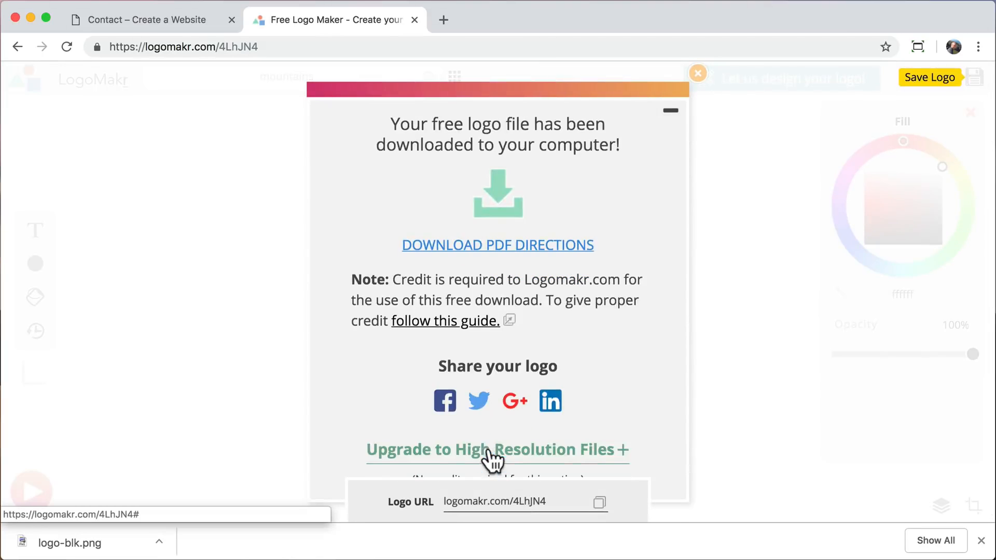
pyautogui.write('logo.png')
pyautogui.press('Return')
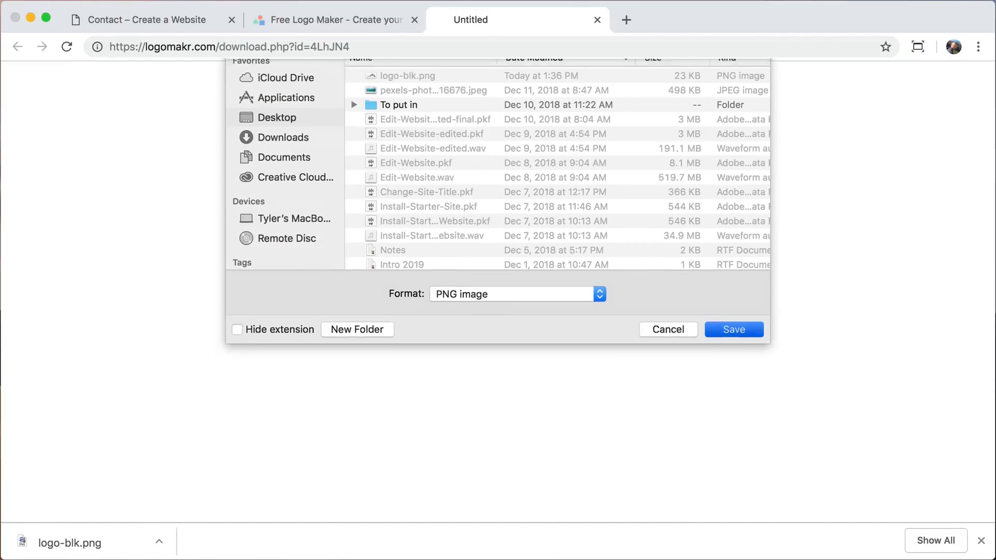
pyautogui.press('super+w')
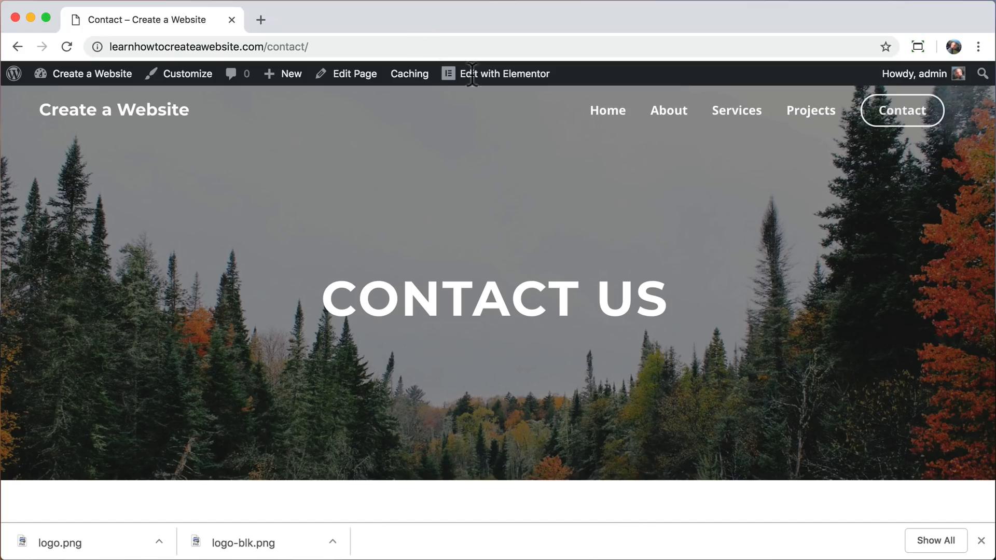
# Dismiss the downloads bar, go to the home page and open the header's Site Identity settings in the Customizer.
pyautogui.click(983, 541)
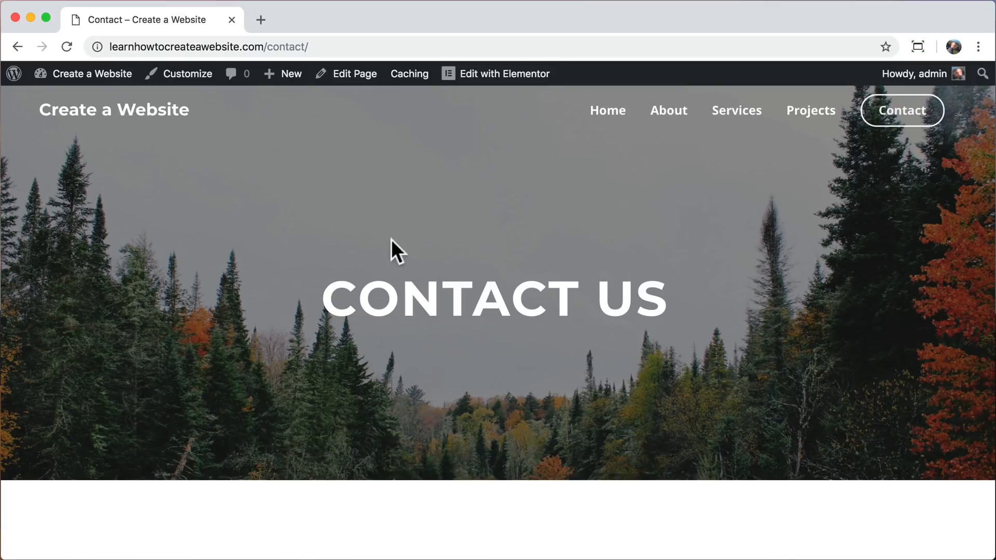
pyautogui.click(177, 110)
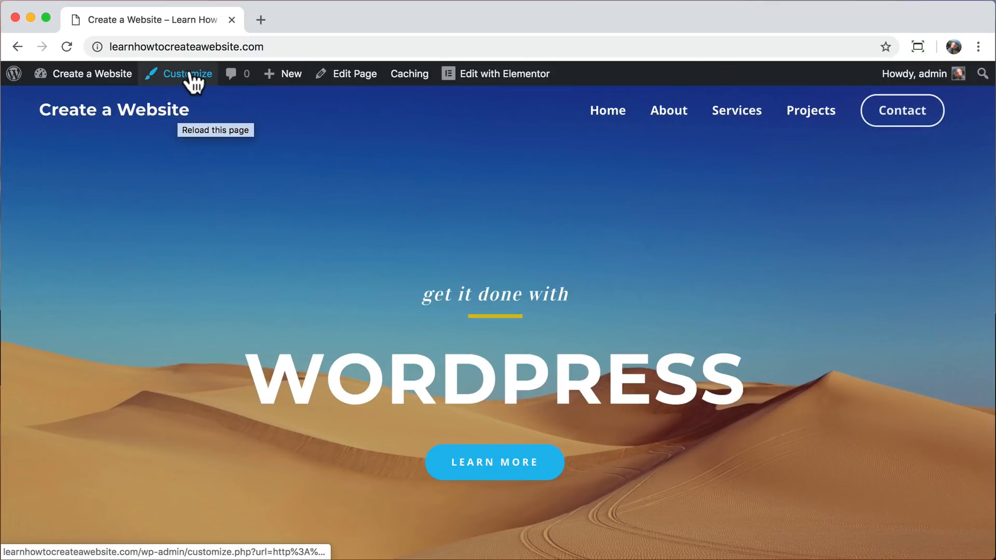
pyautogui.click(192, 78)
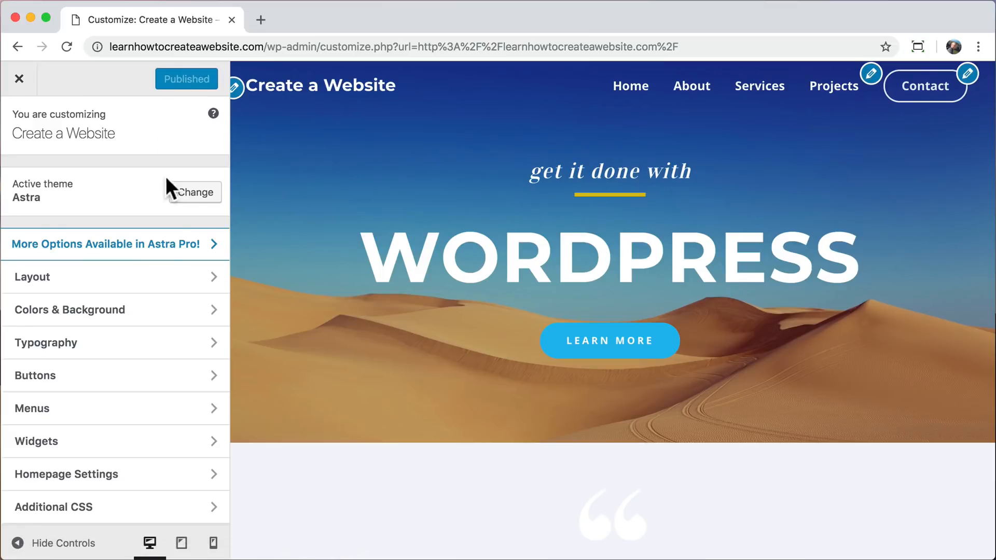
pyautogui.click(137, 283)
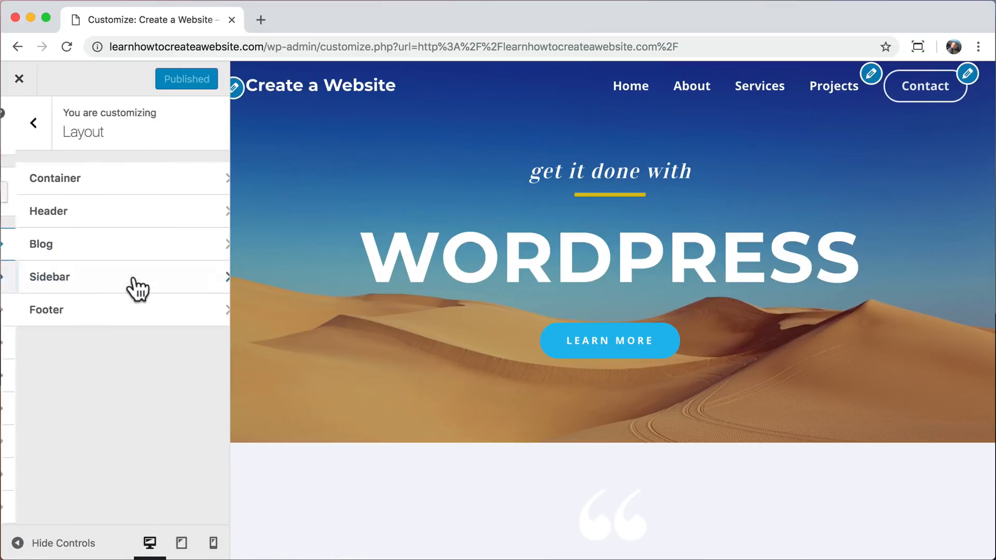
pyautogui.click(139, 224)
pyautogui.click(147, 191)
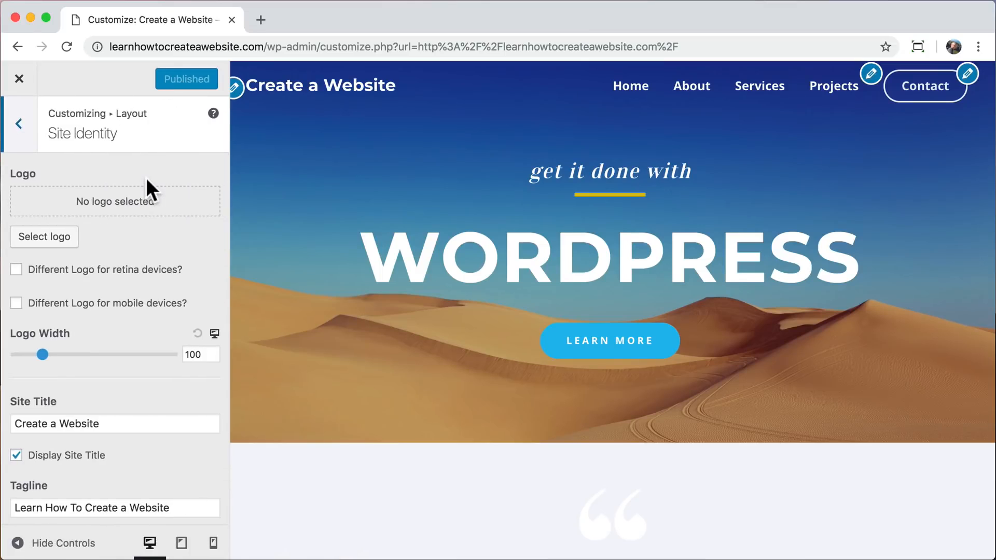
# Upload logo-blk.png from the Desktop and set it as the site logo.
pyautogui.click(57, 240)
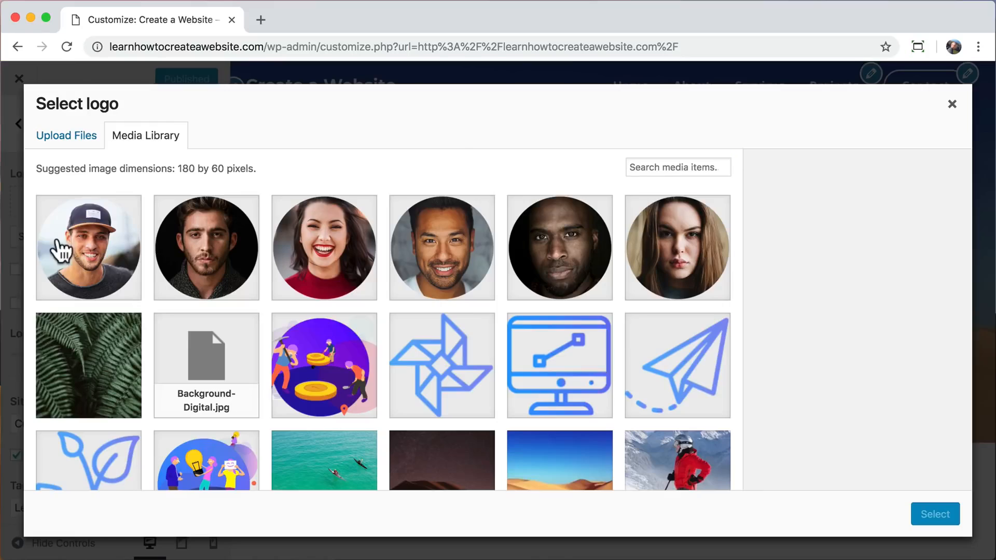
pyautogui.click(70, 139)
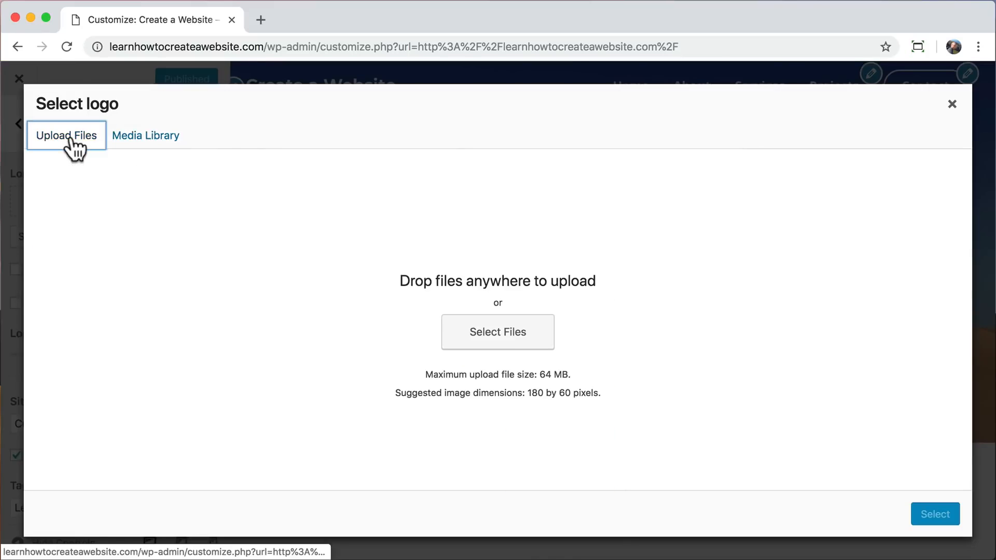
pyautogui.click(482, 341)
pyautogui.click(239, 129)
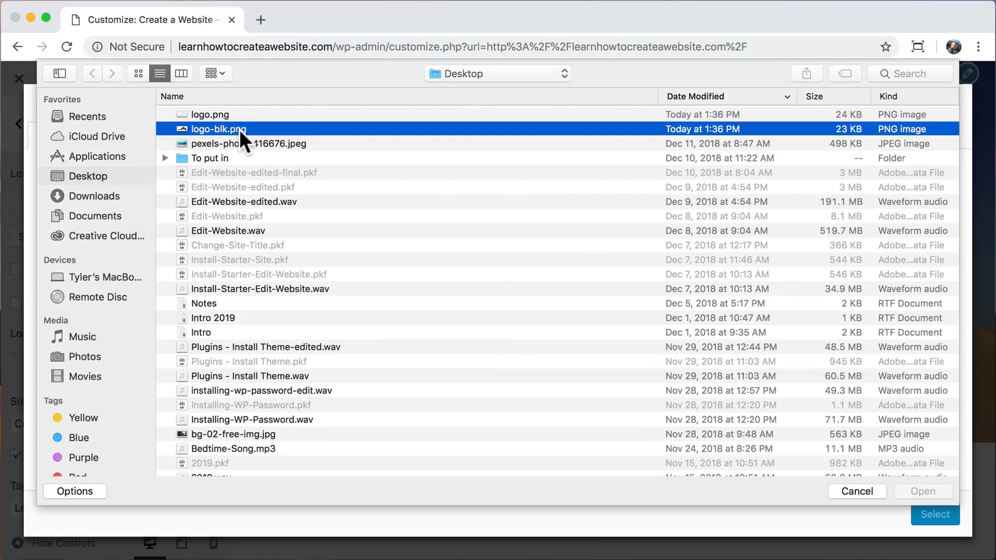
pyautogui.click(917, 490)
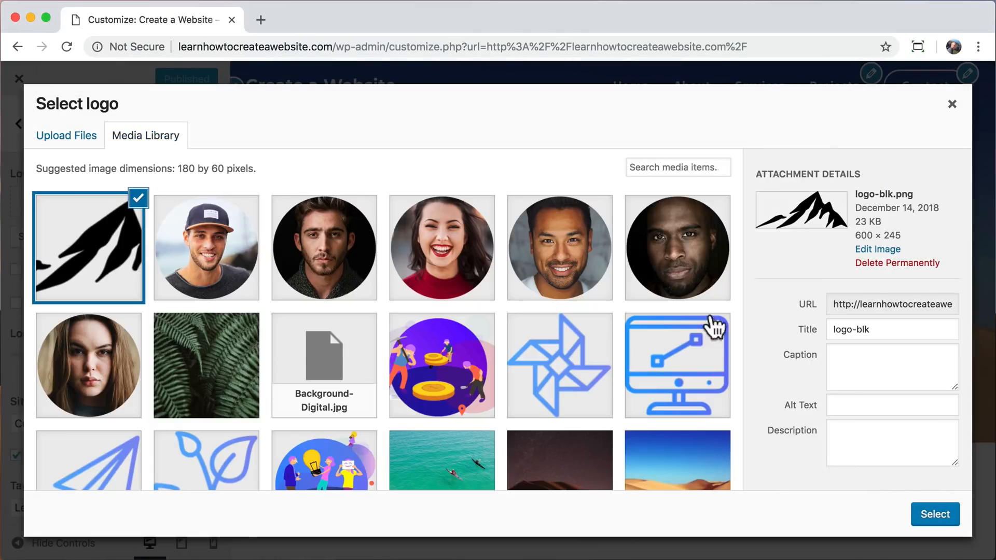
pyautogui.click(935, 516)
pyautogui.click(903, 513)
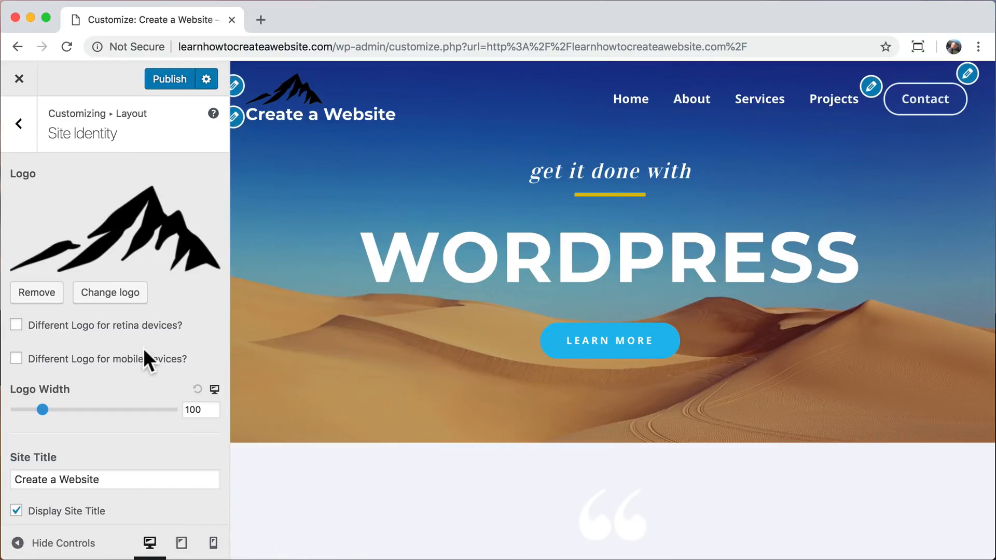
# Place the logo inline with the site title and set the logo width to 75.
pyautogui.scroll(-2, 138, 350)
pyautogui.scroll(1, 138, 349)
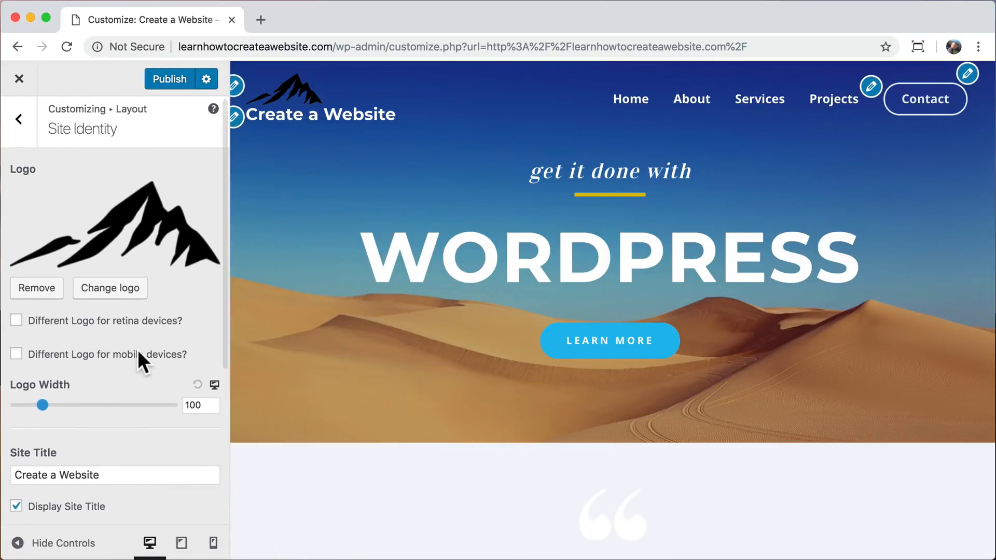
pyautogui.scroll(-5, 138, 350)
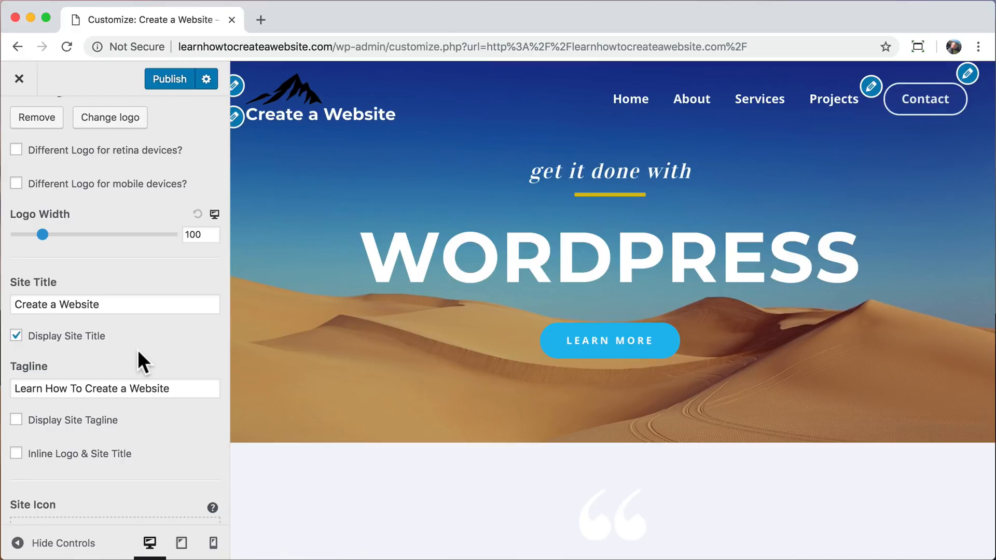
pyautogui.click(16, 453)
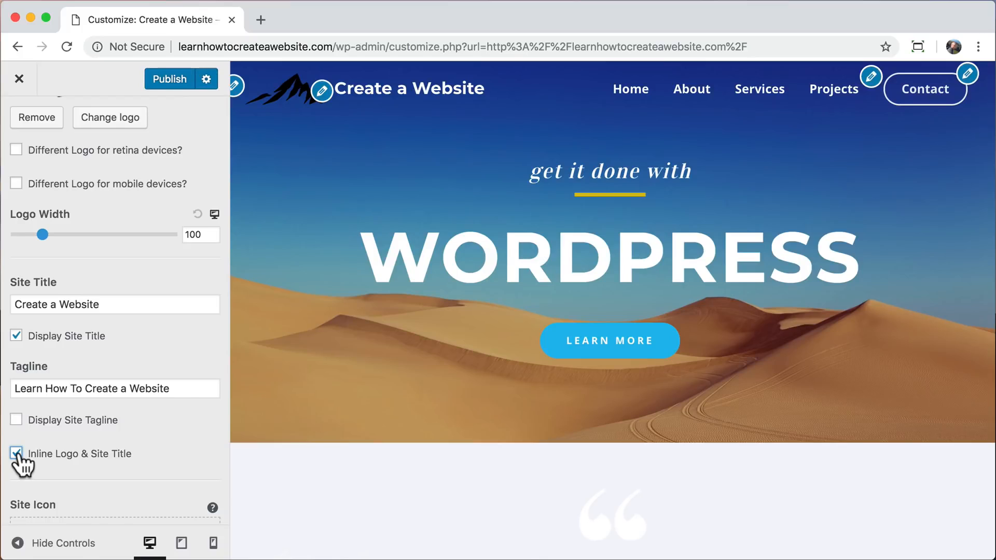
pyautogui.doubleClick(194, 235)
pyautogui.write('75')
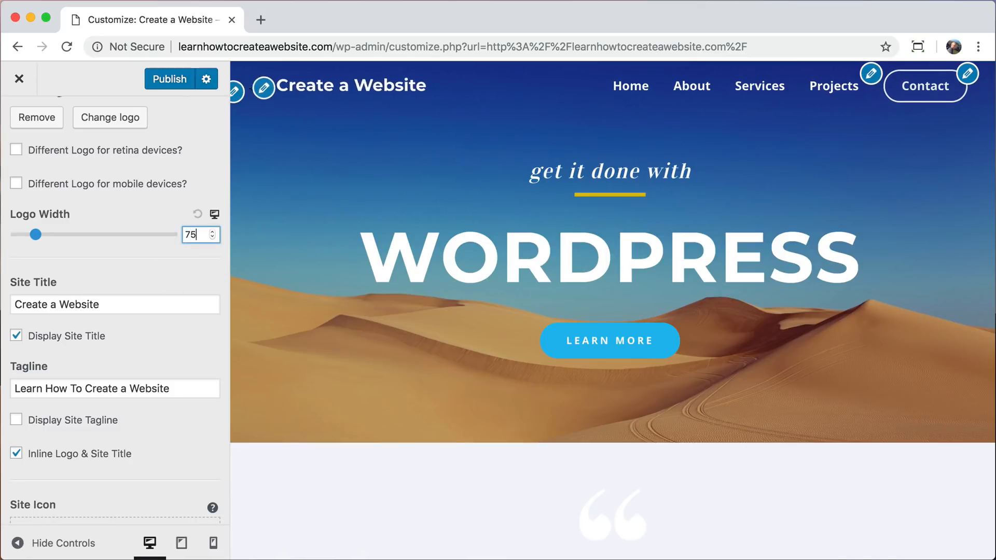
pyautogui.scroll(5, 147, 203)
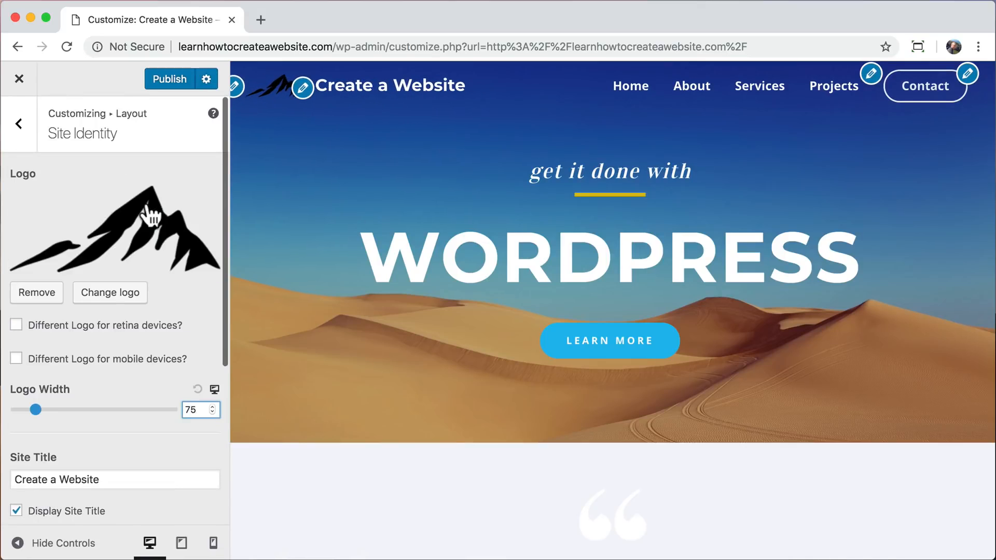
# Enable a different logo for the transparent header and upload logo.png from the Desktop as that logo.
pyautogui.click(19, 124)
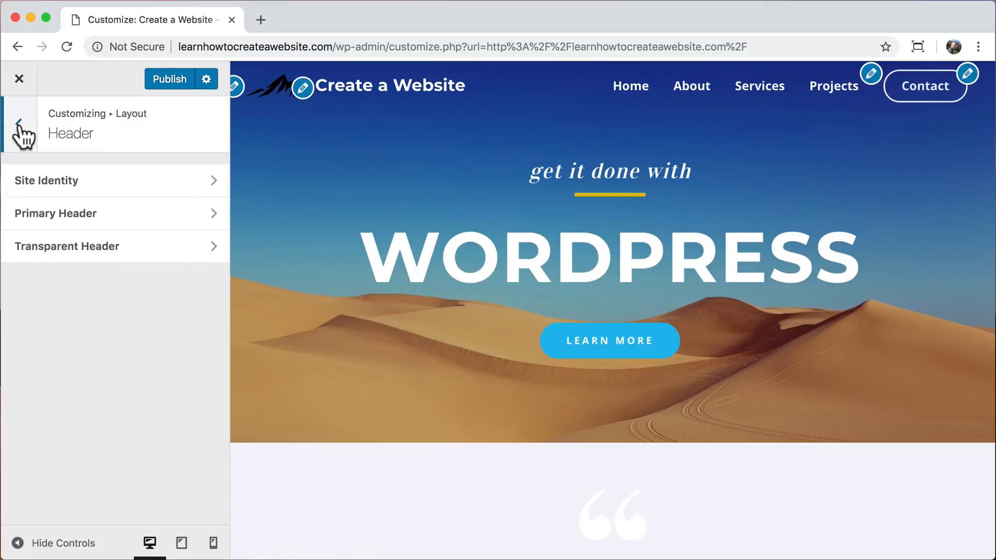
pyautogui.click(163, 259)
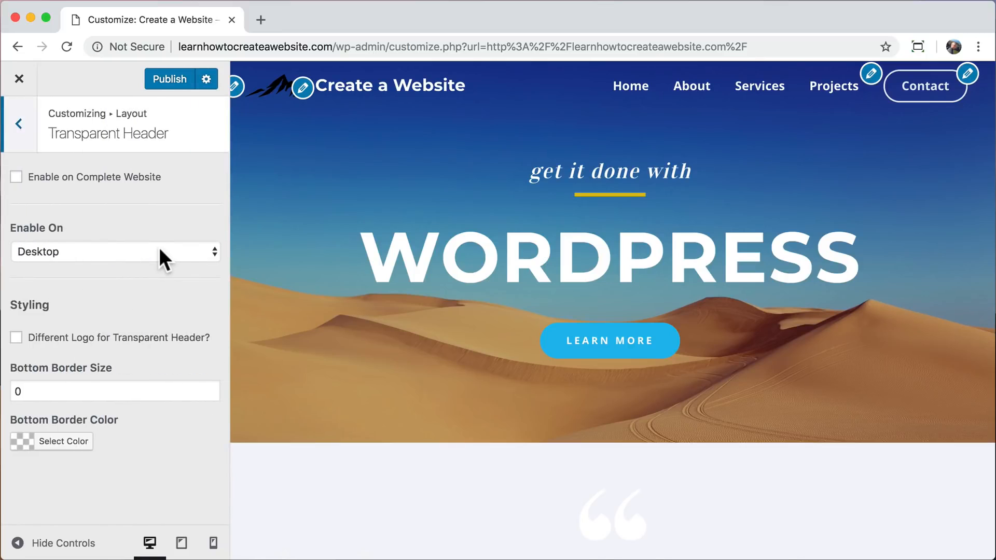
pyautogui.click(16, 337)
pyautogui.scroll(-1, 134, 349)
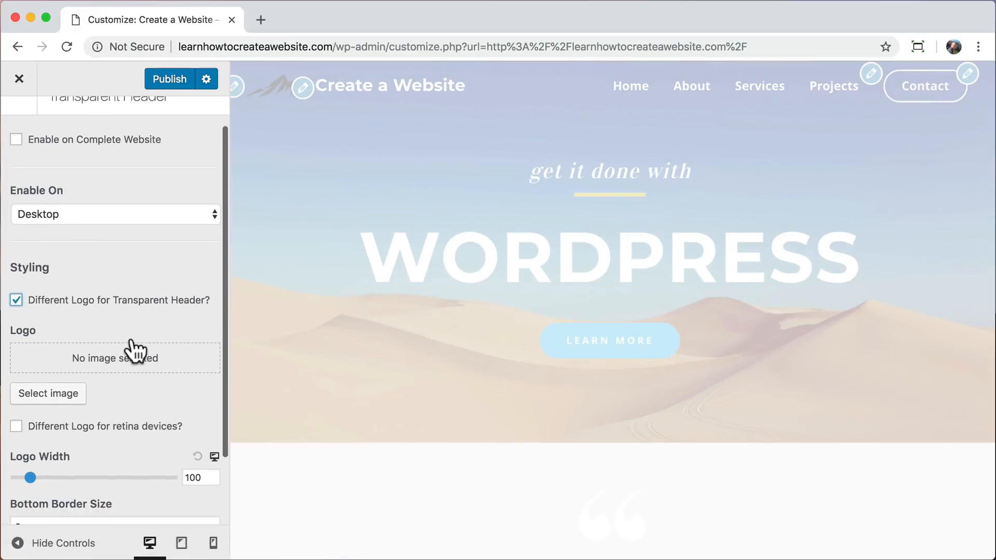
pyautogui.click(57, 396)
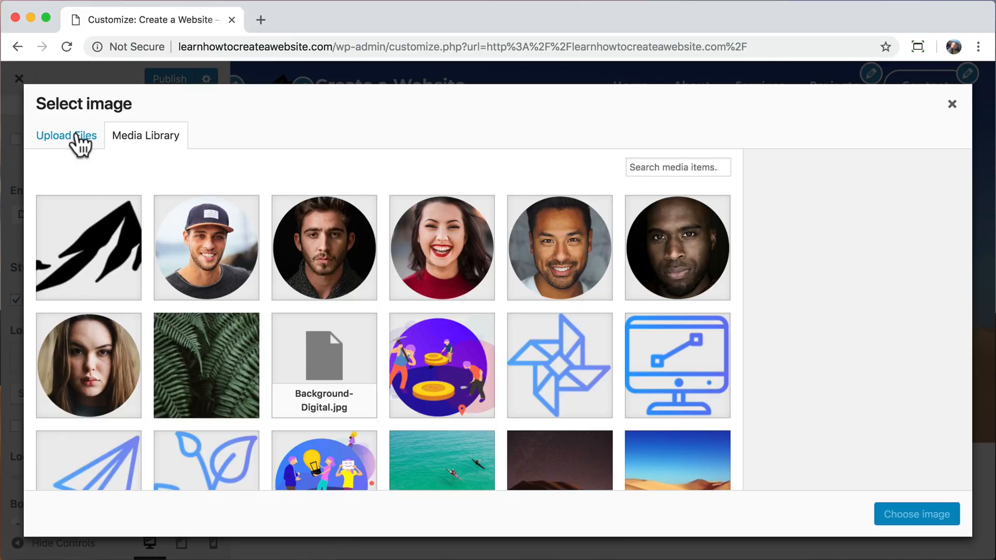
pyautogui.click(74, 135)
pyautogui.click(461, 334)
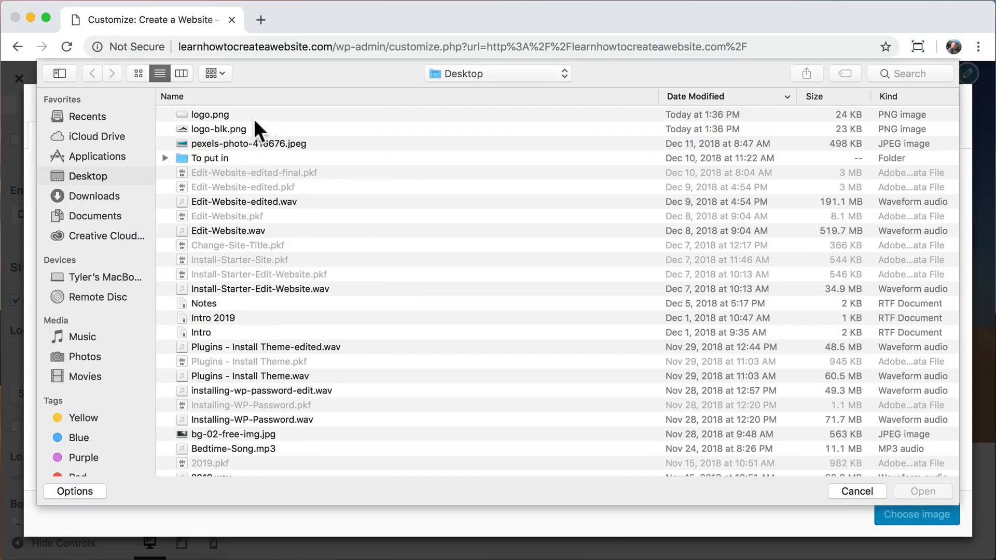
pyautogui.click(254, 116)
pyautogui.click(924, 489)
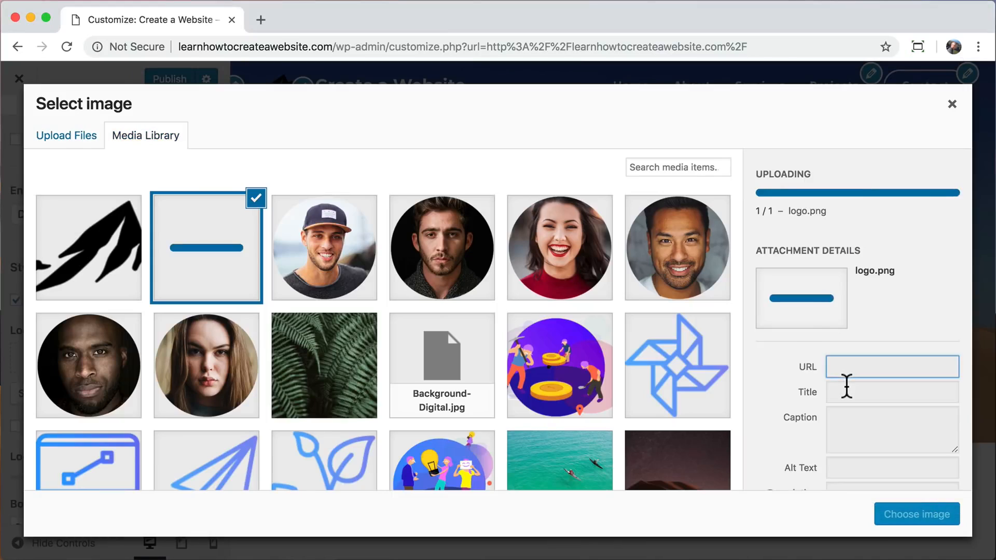
pyautogui.click(908, 514)
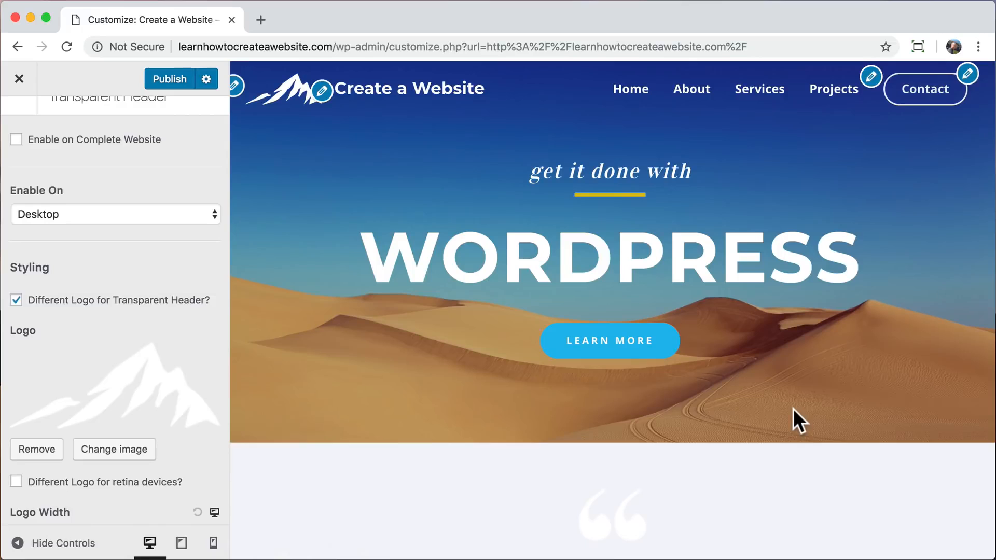
# Set the transparent header's logo width to 75, publish the changes and close the Customizer.
pyautogui.scroll(-1, 158, 422)
pyautogui.scroll(-5, 158, 422)
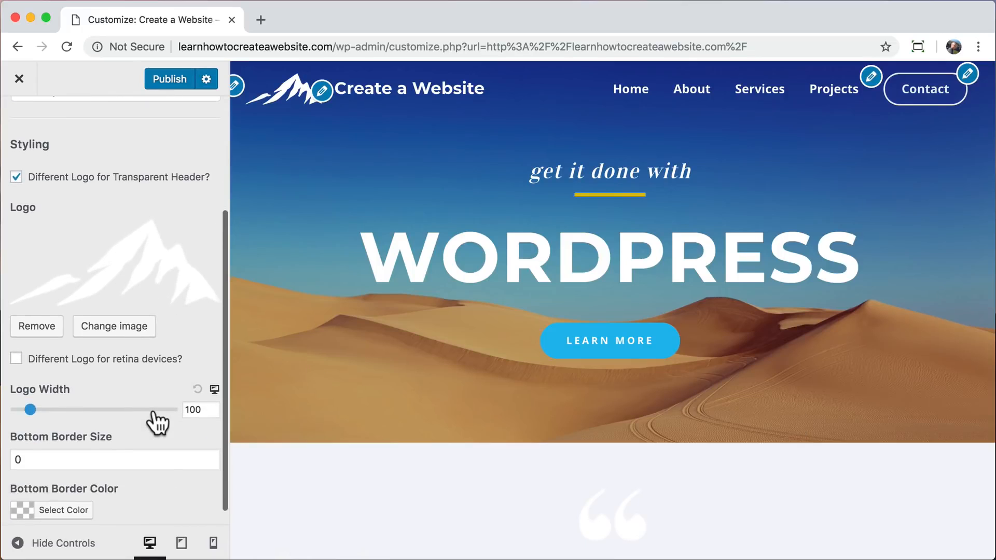
pyautogui.doubleClick(193, 410)
pyautogui.write('75')
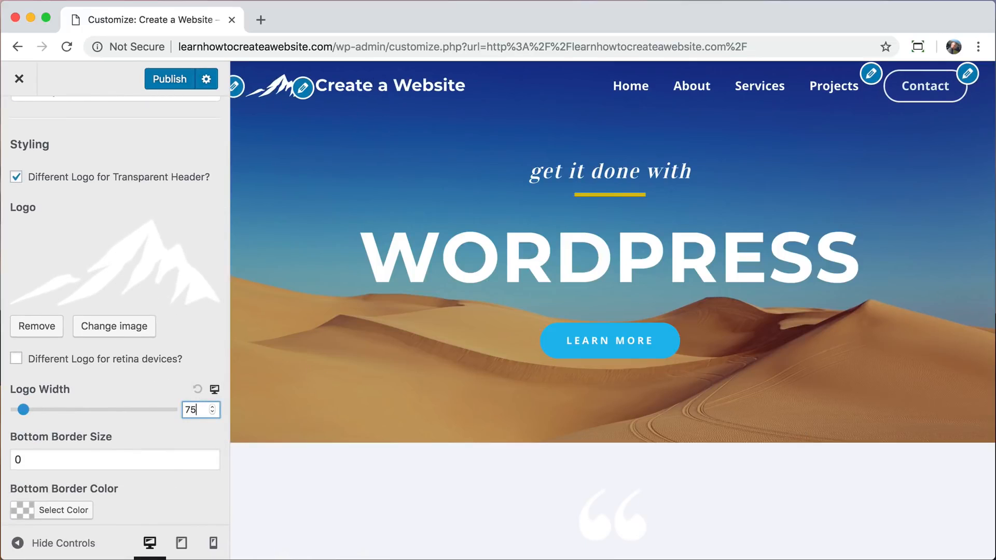
pyautogui.click(170, 79)
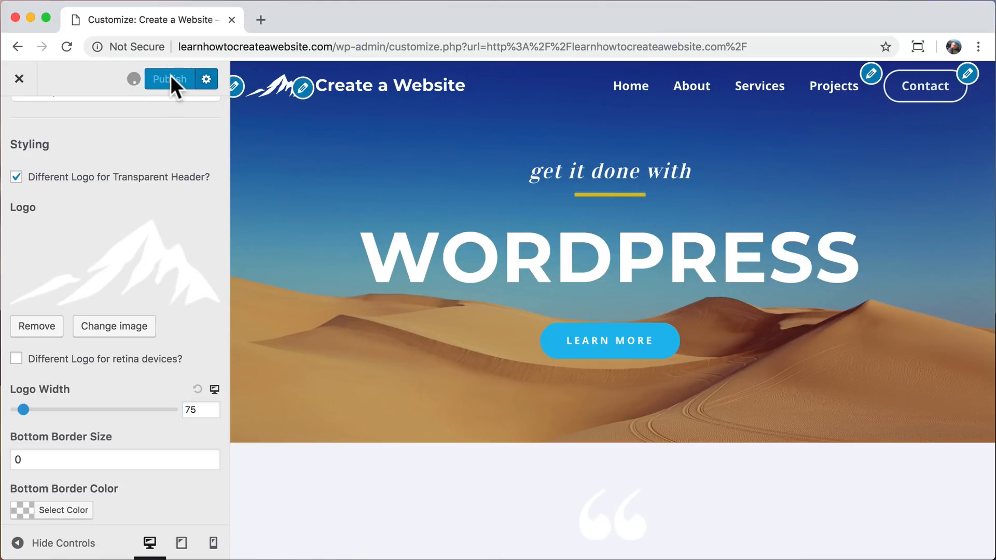
pyautogui.click(20, 79)
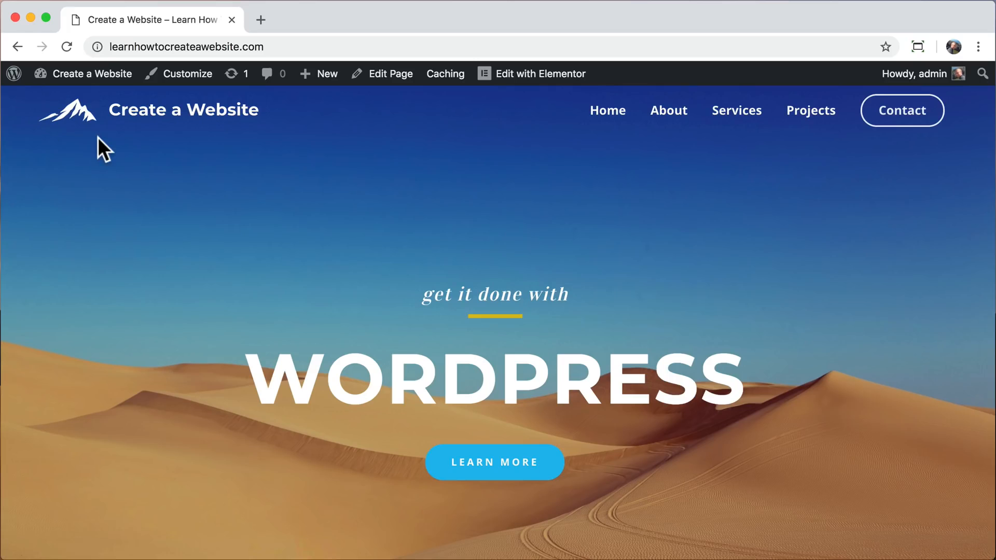
# Check the home page header at mobile width, restore the full browser width and look at the page's footer.
pyautogui.moveTo(989, 201); pyautogui.dragTo(102, 263)
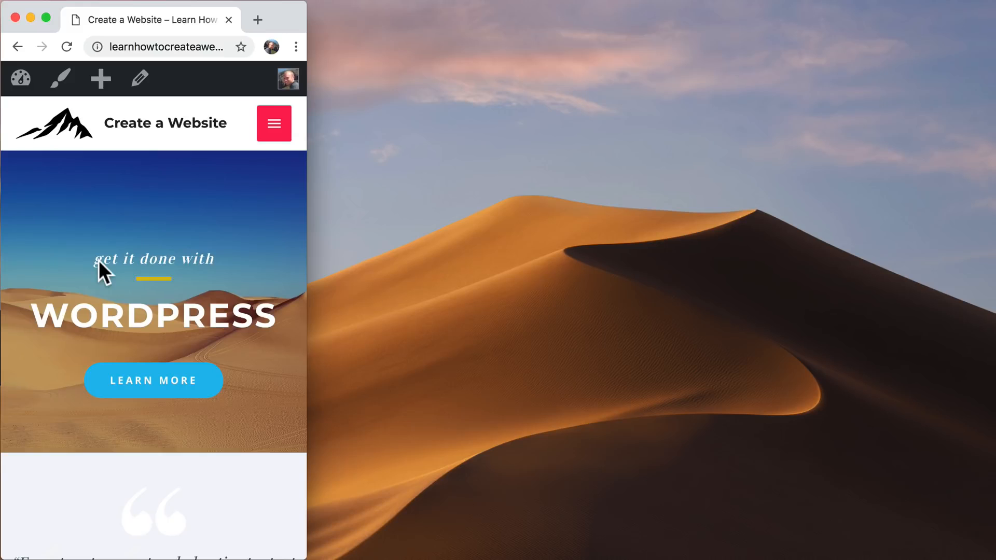
pyautogui.moveTo(306, 260); pyautogui.dragTo(990, 280)
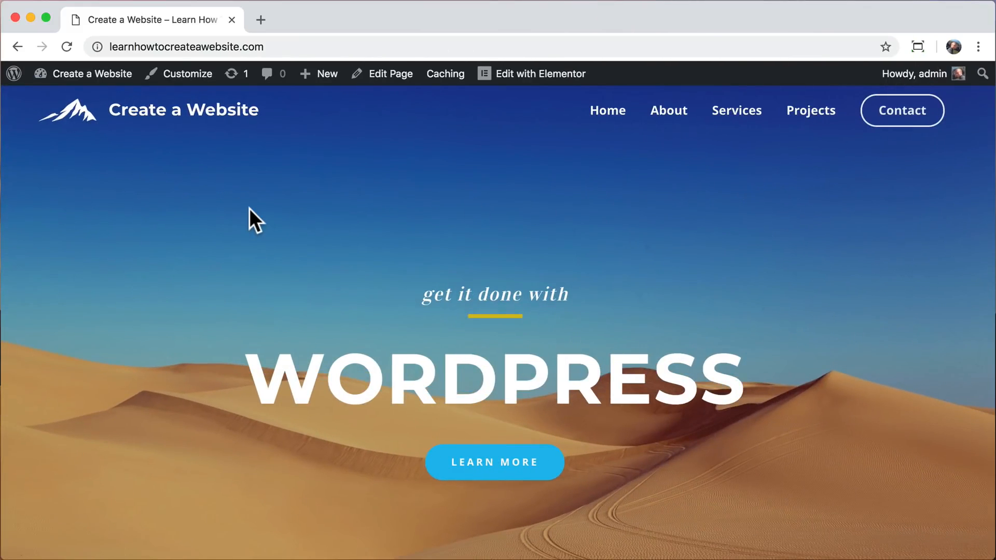
pyautogui.scroll(-15, 248, 207)
pyautogui.scroll(-10, 249, 208)
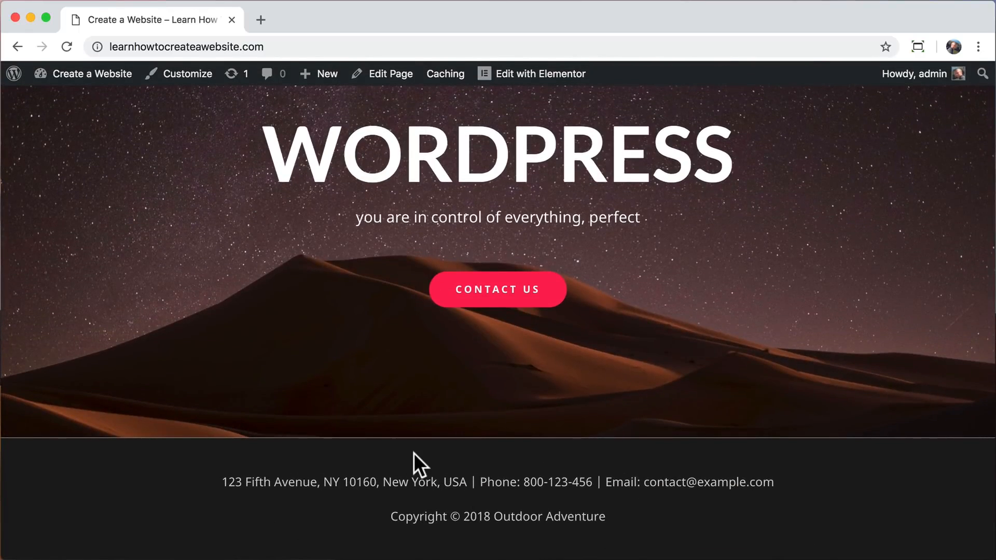
# Open the Footer Bar layout settings in the home page's Customizer.
pyautogui.click(188, 75)
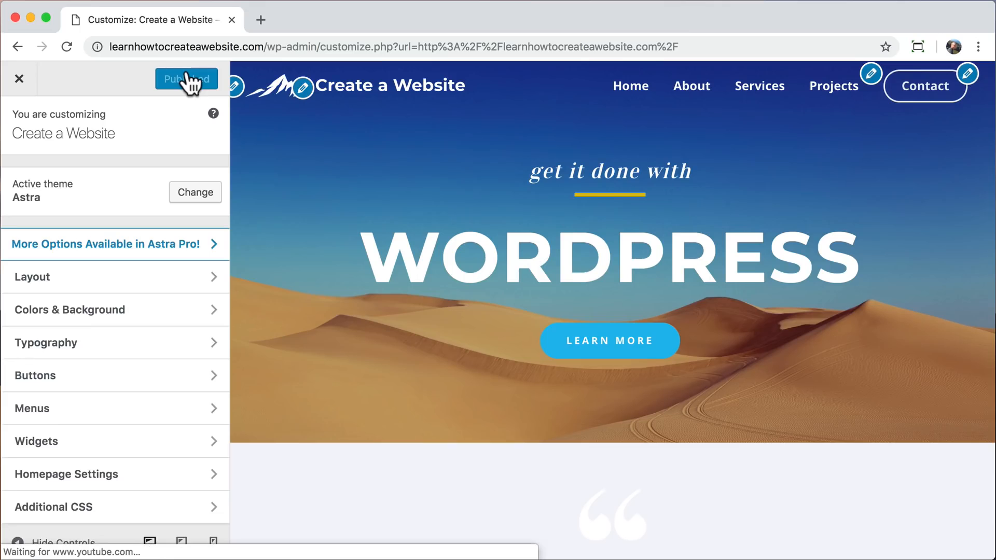
pyautogui.click(204, 284)
pyautogui.click(174, 314)
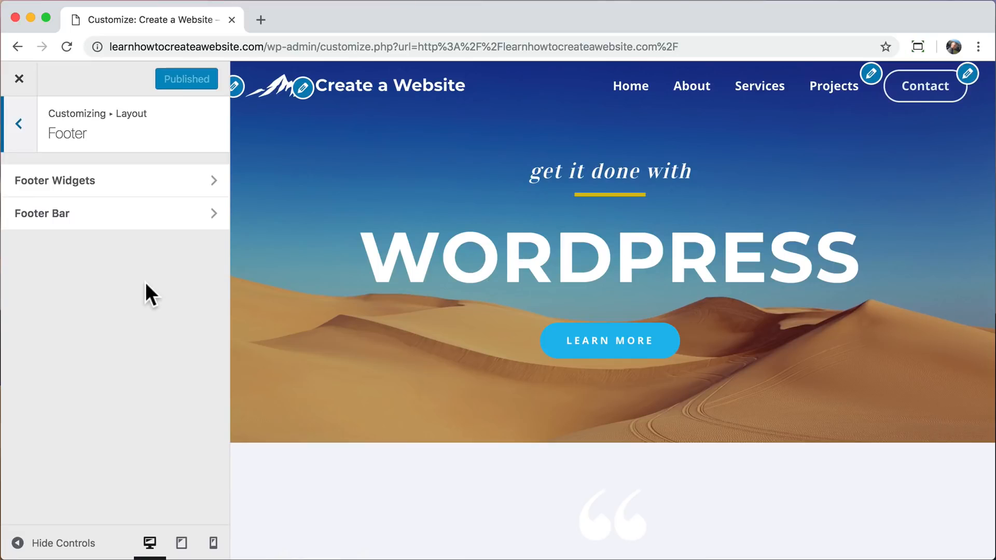
pyautogui.click(149, 218)
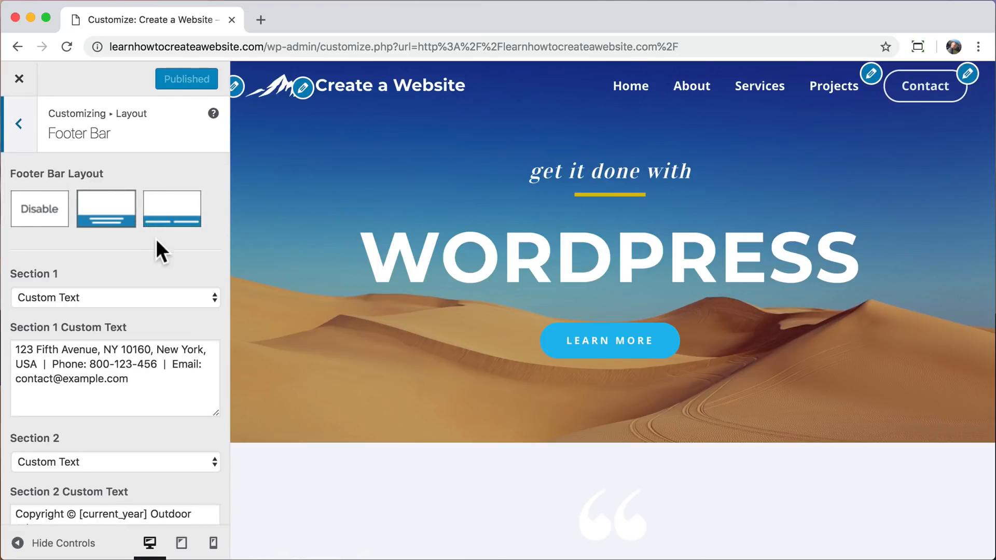
# Try the side-by-side footer bar layout and switch back to the stacked, centered layout.
pyautogui.scroll(-20, 288, 294)
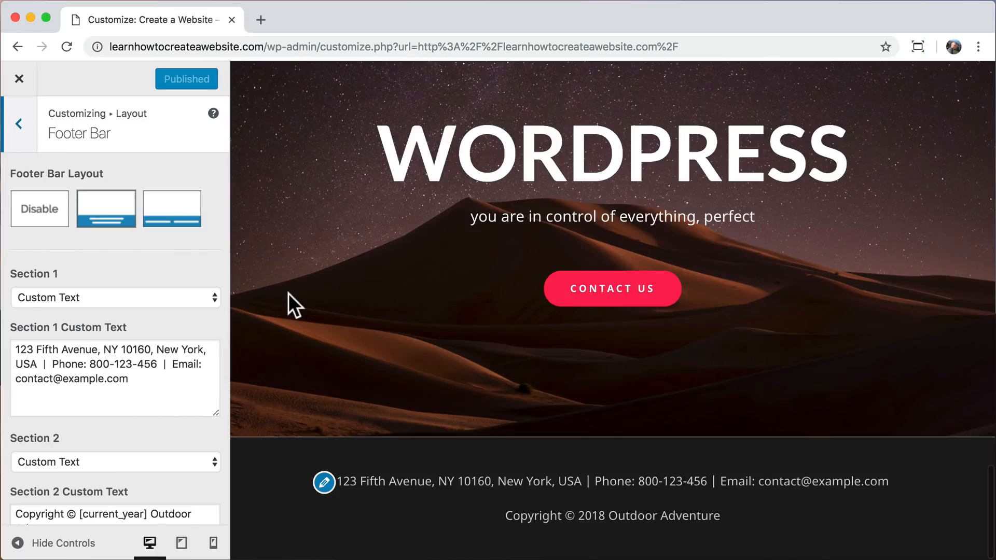
pyautogui.click(166, 220)
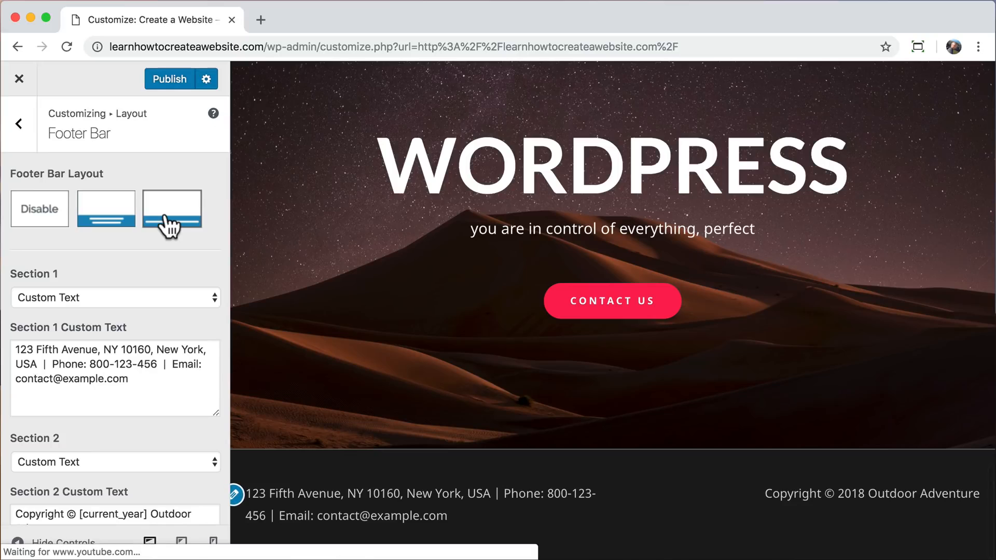
pyautogui.click(112, 230)
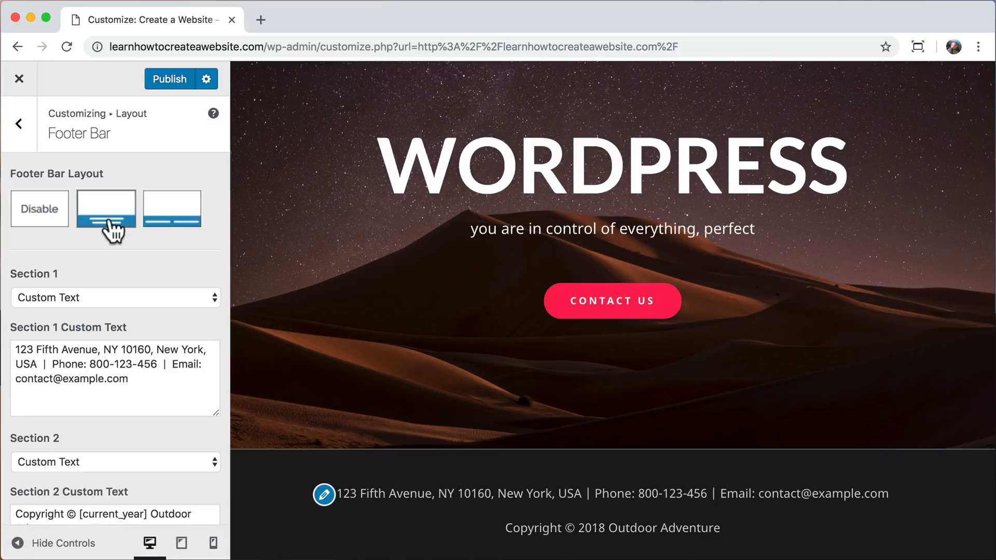
# Replace the word "Copyright" in the Section 2 custom text with a copy of Section 1's contact details followed by "|".
pyautogui.scroll(-3, 113, 253)
pyautogui.moveTo(151, 309); pyautogui.dragTo(6, 275)
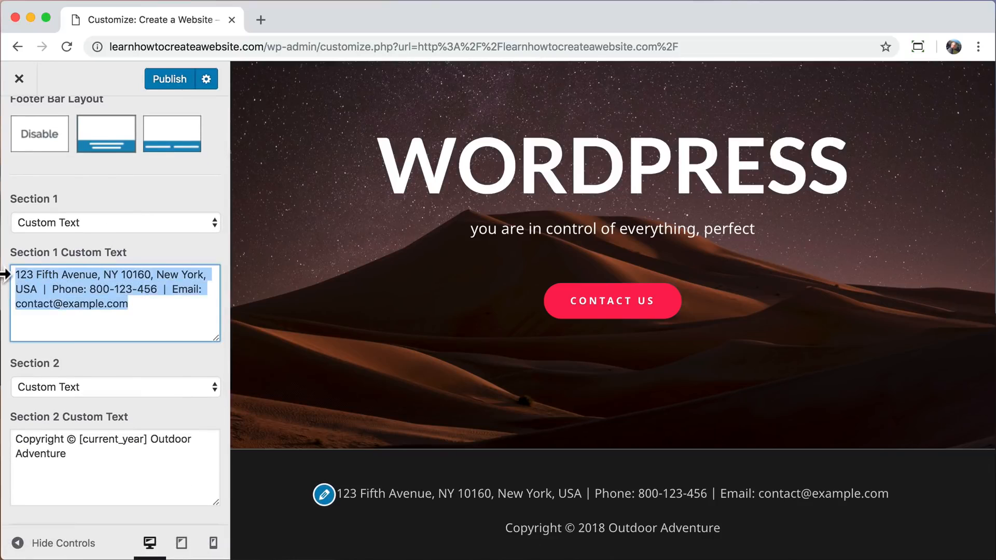
pyautogui.rightClick(76, 276)
pyautogui.click(106, 382)
pyautogui.click(143, 311)
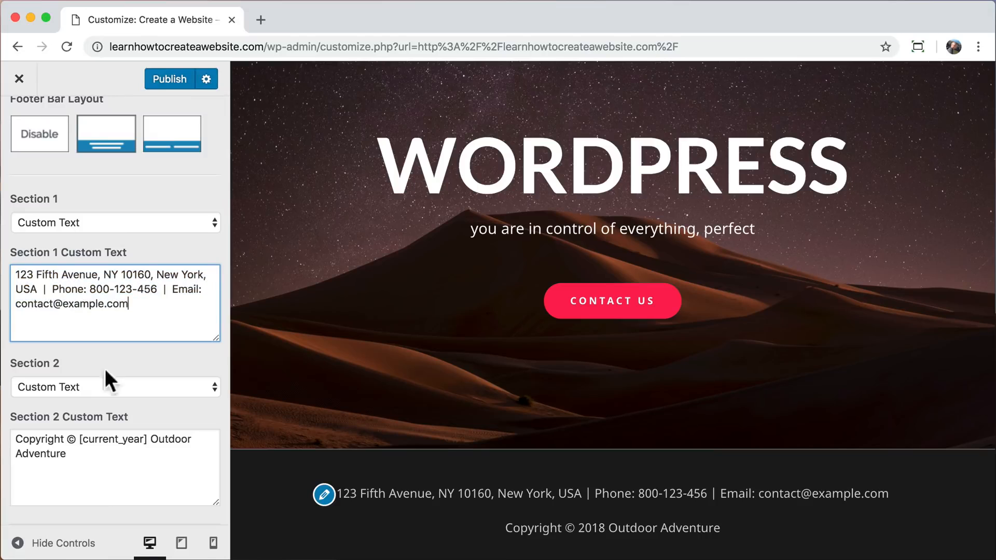
pyautogui.click(15, 440)
pyautogui.rightClick(15, 439)
pyautogui.click(51, 522)
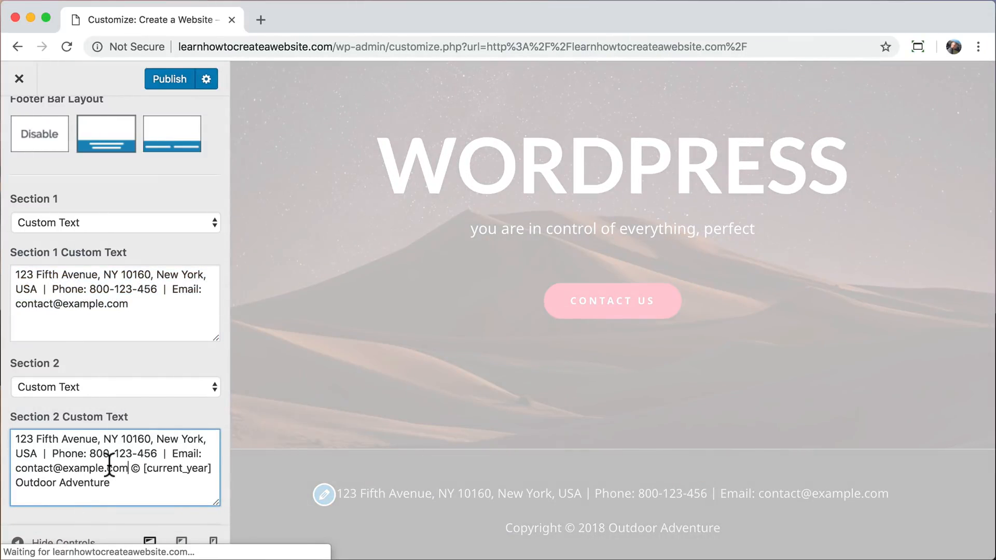
pyautogui.write('|')
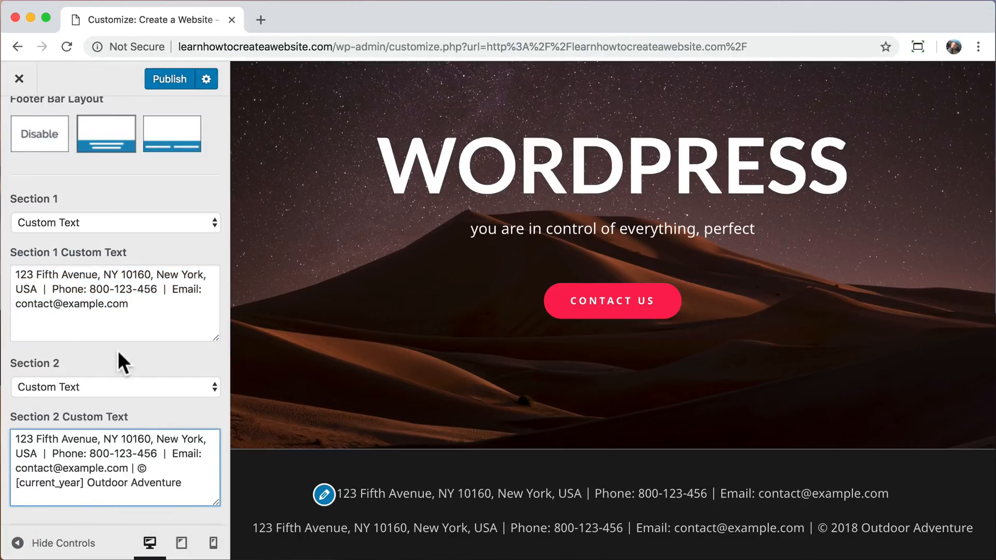
# Set Section 1 of the footer bar to Footer Menu.
pyautogui.click(121, 220)
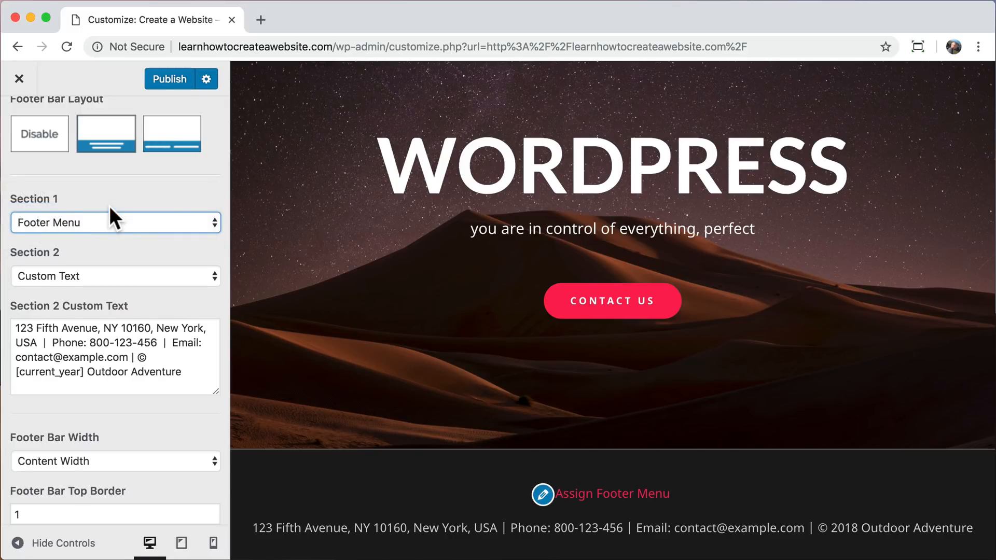
pyautogui.scroll(3, 109, 206)
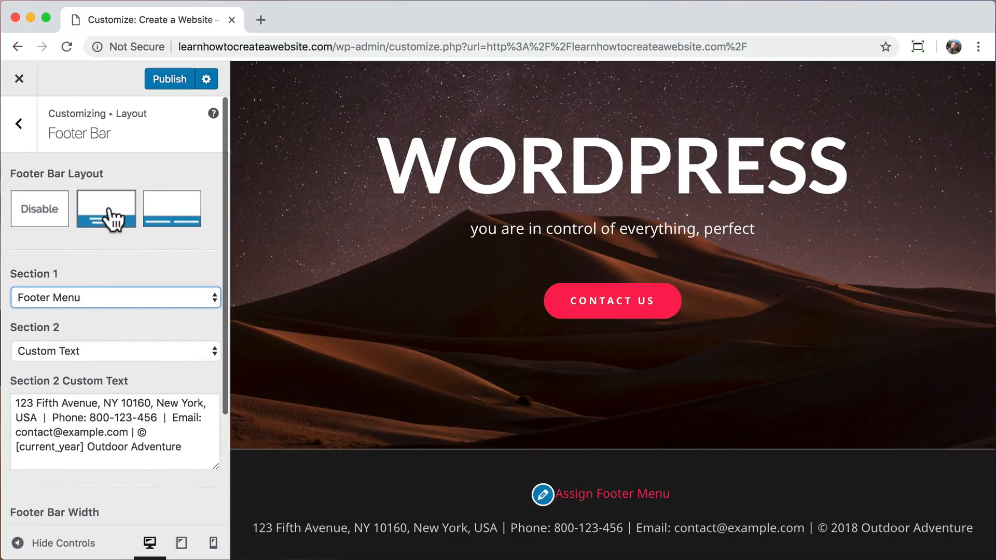
# Assign the existing menu named Menu to the Footer Menu location as well.
pyautogui.click(19, 125)
pyautogui.click(15, 123)
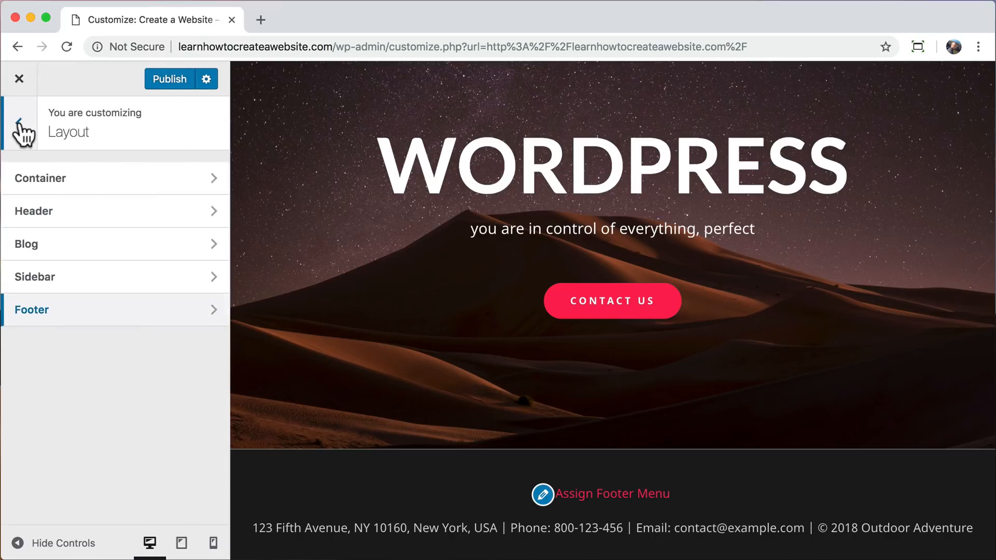
pyautogui.click(19, 124)
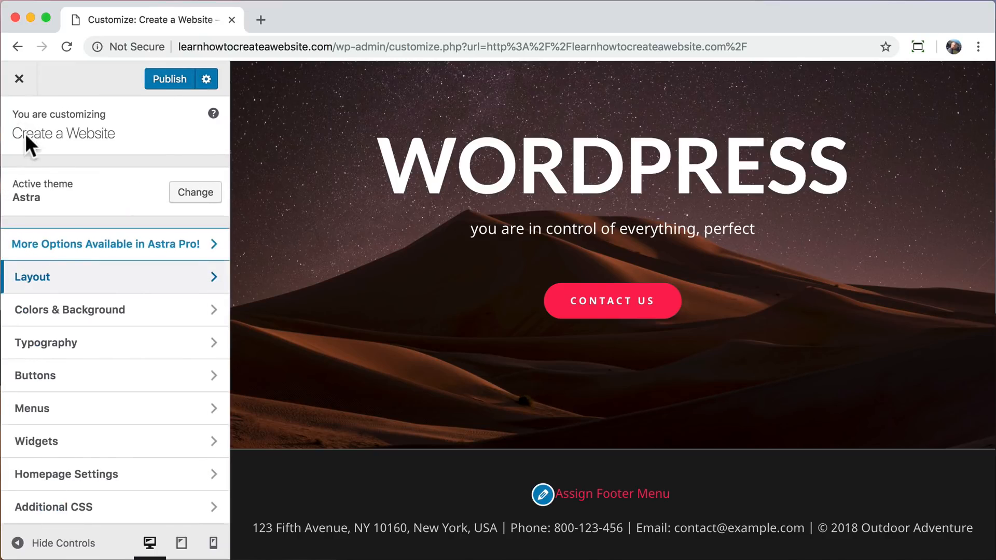
pyautogui.click(105, 409)
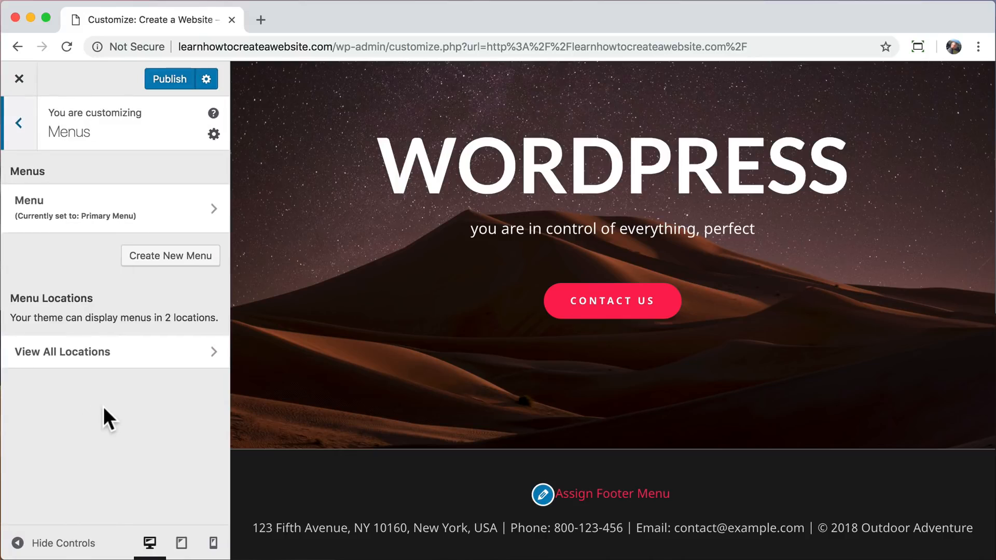
pyautogui.click(115, 212)
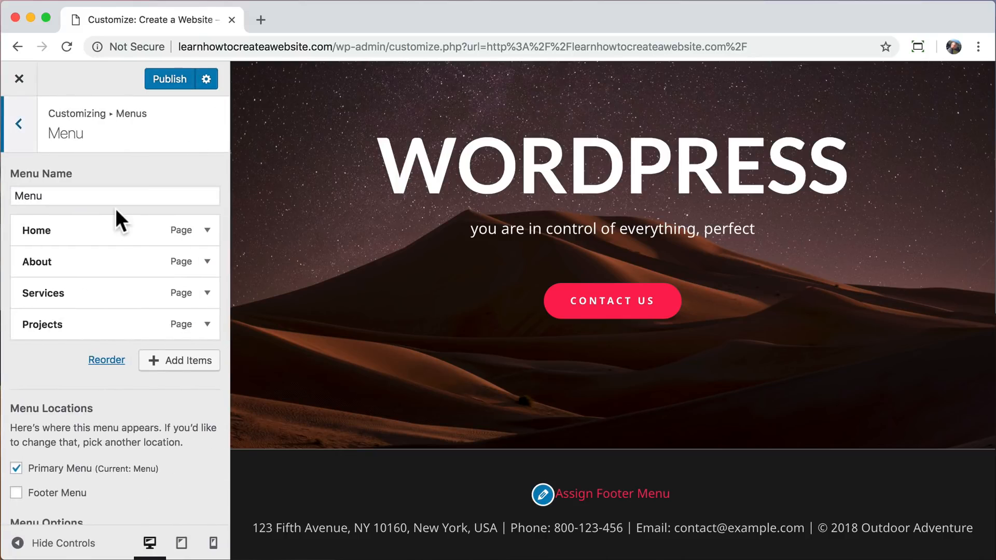
pyautogui.scroll(-2, 52, 394)
pyautogui.click(16, 437)
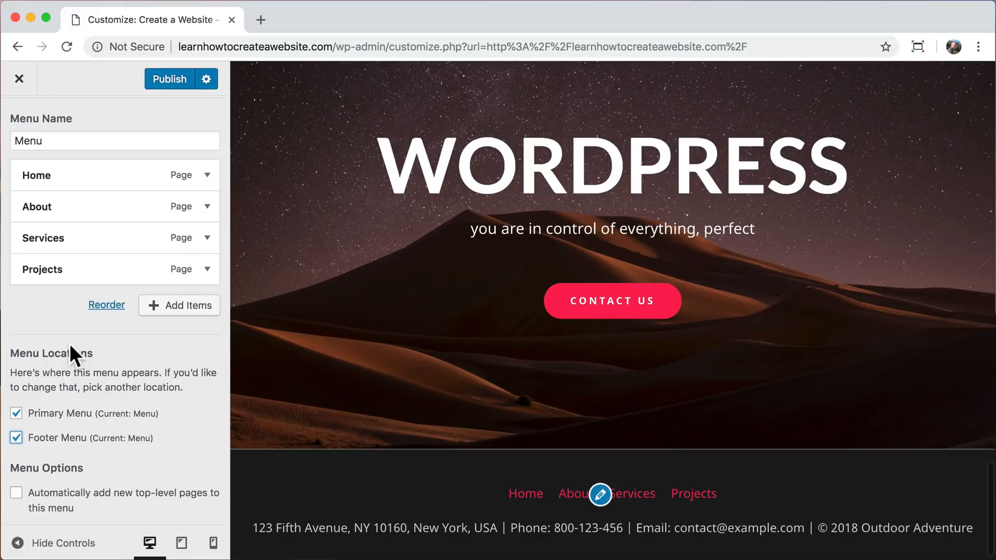
pyautogui.scroll(2, 69, 343)
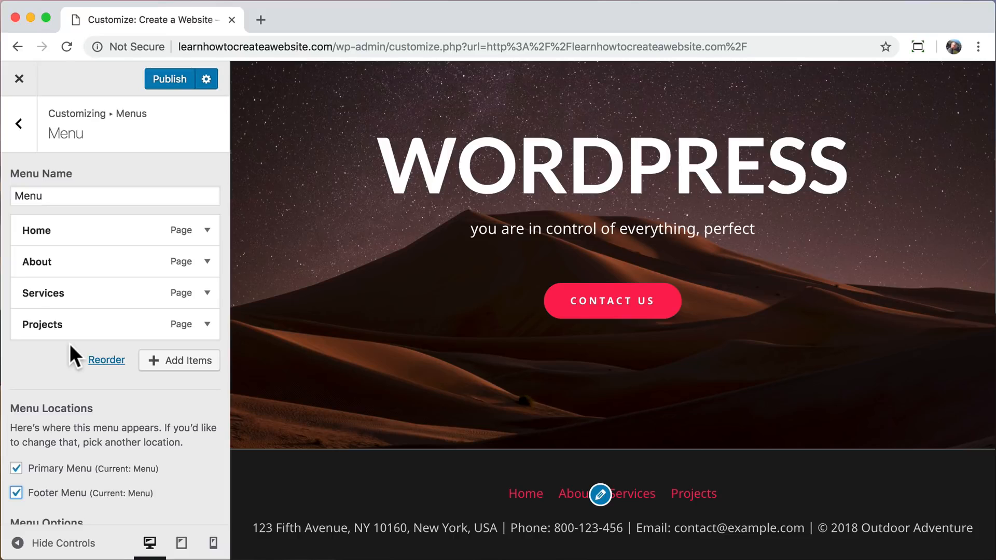
# Set the footer bar's link color to white (#ffffff) in the color and background settings.
pyautogui.click(21, 142)
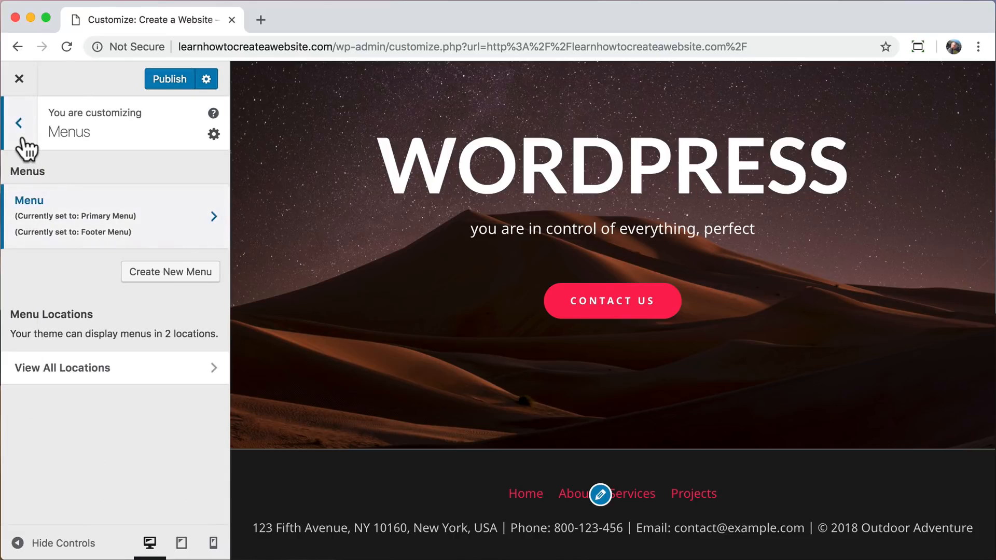
pyautogui.click(23, 137)
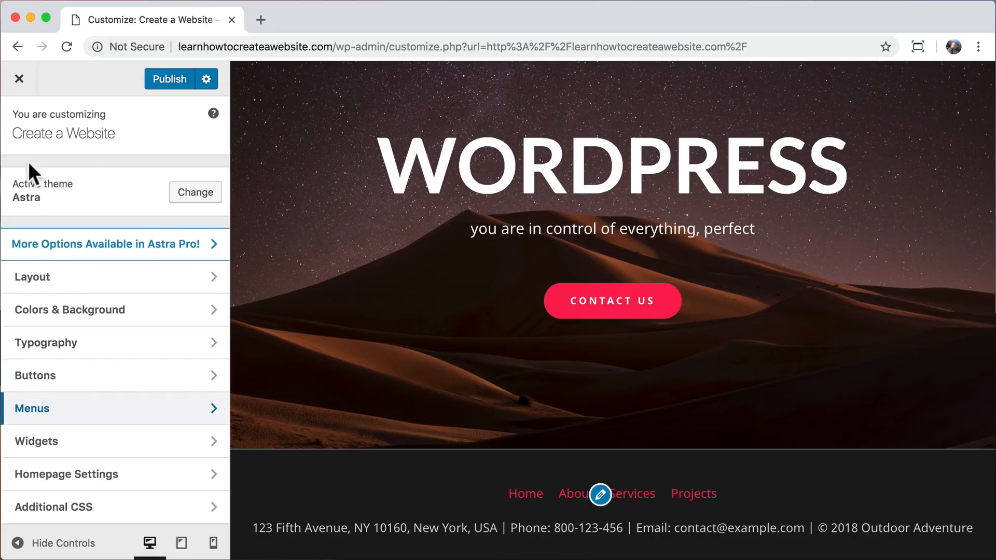
pyautogui.click(99, 319)
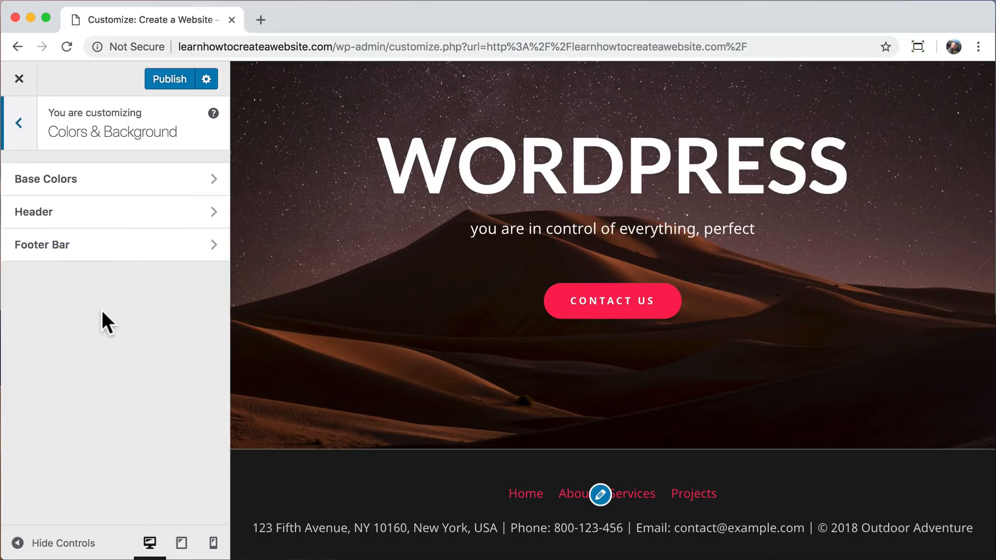
pyautogui.click(122, 252)
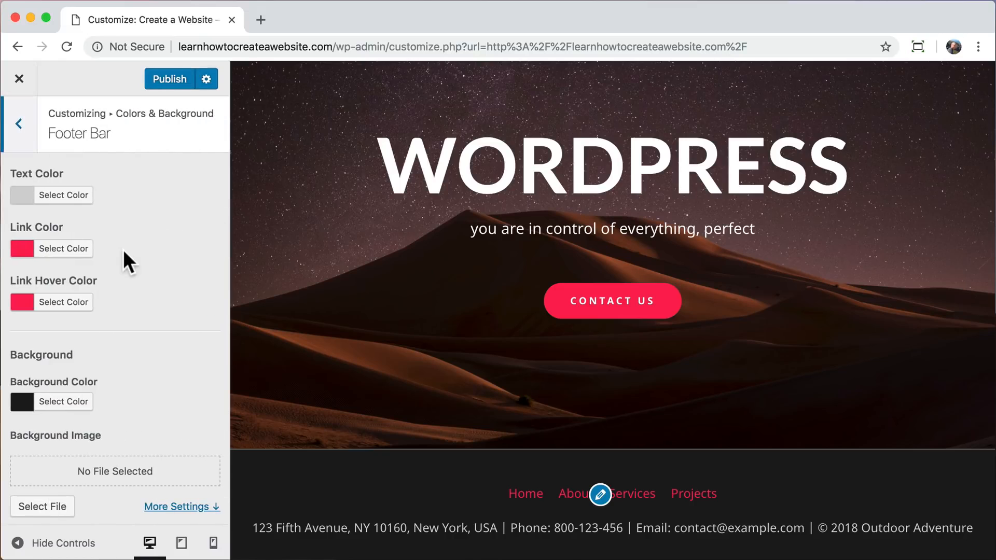
pyautogui.click(70, 252)
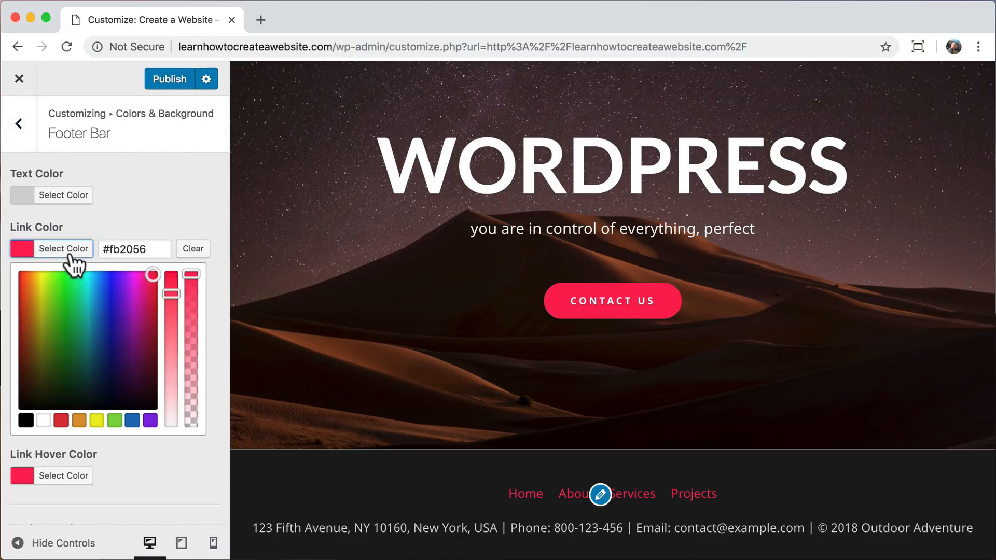
pyautogui.click(44, 420)
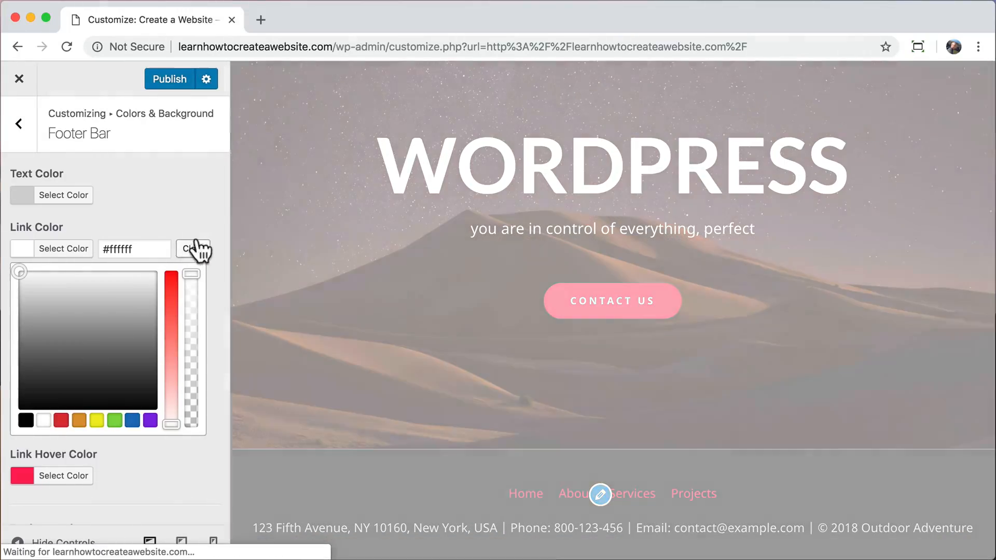
pyautogui.click(194, 217)
# Remove the existing menu named Menu from the Footer Menu location.
pyautogui.click(19, 125)
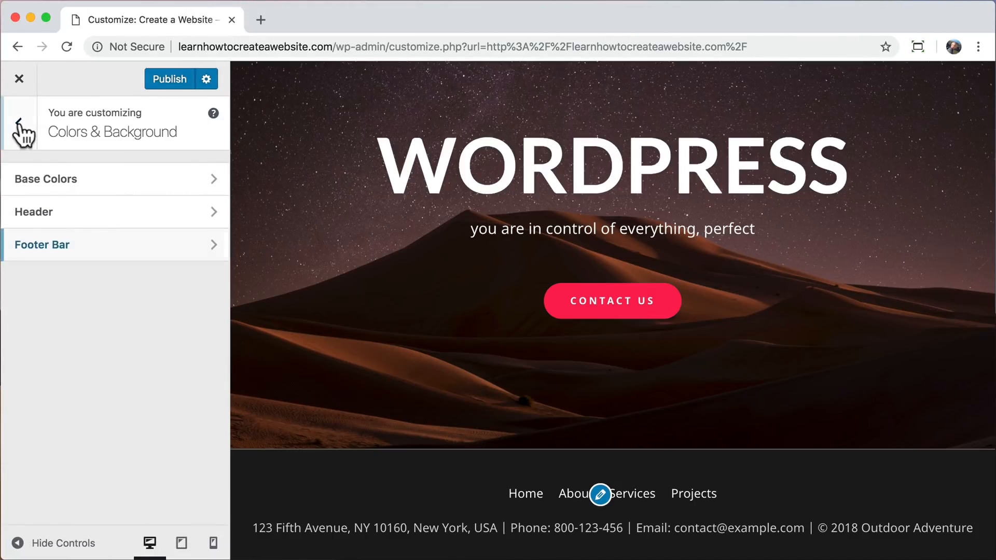
pyautogui.click(20, 123)
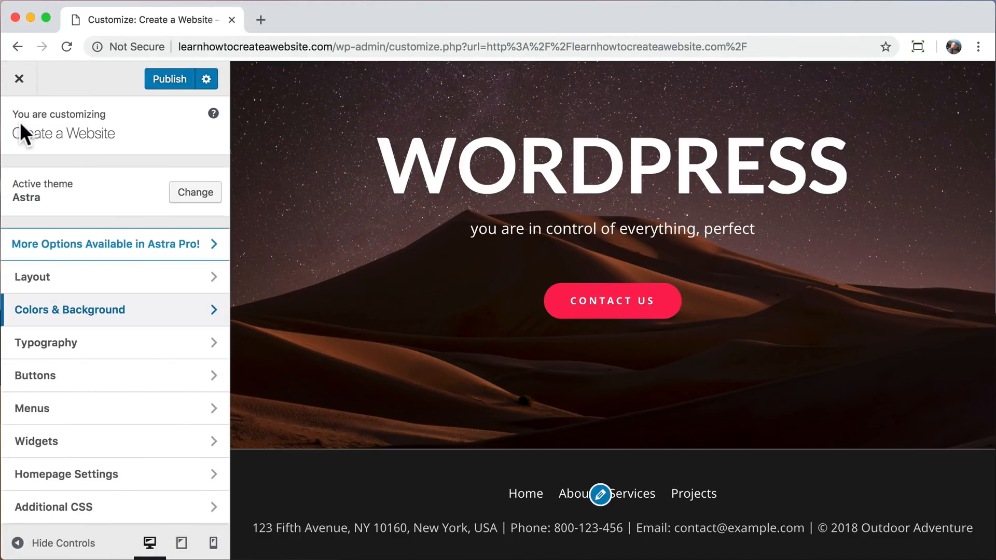
pyautogui.click(103, 417)
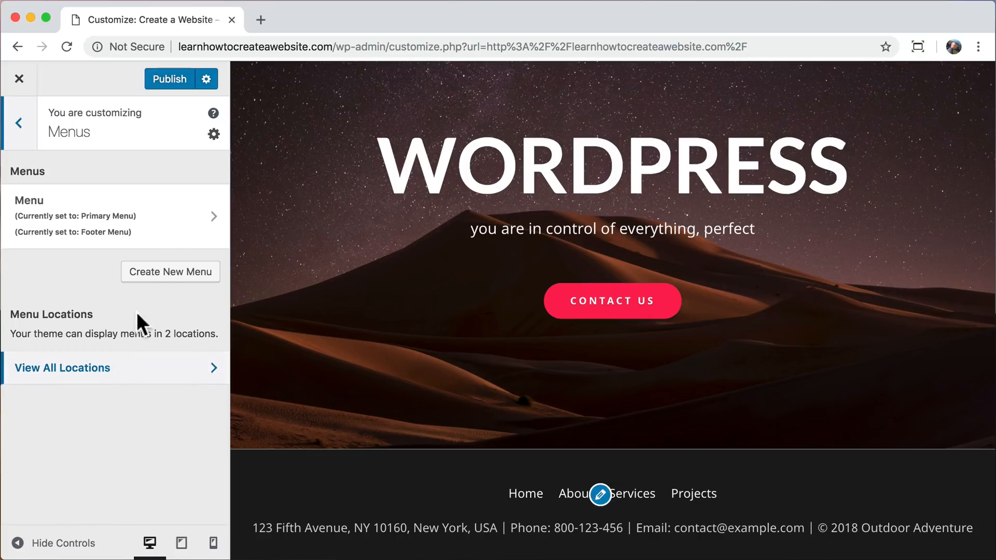
pyautogui.click(162, 229)
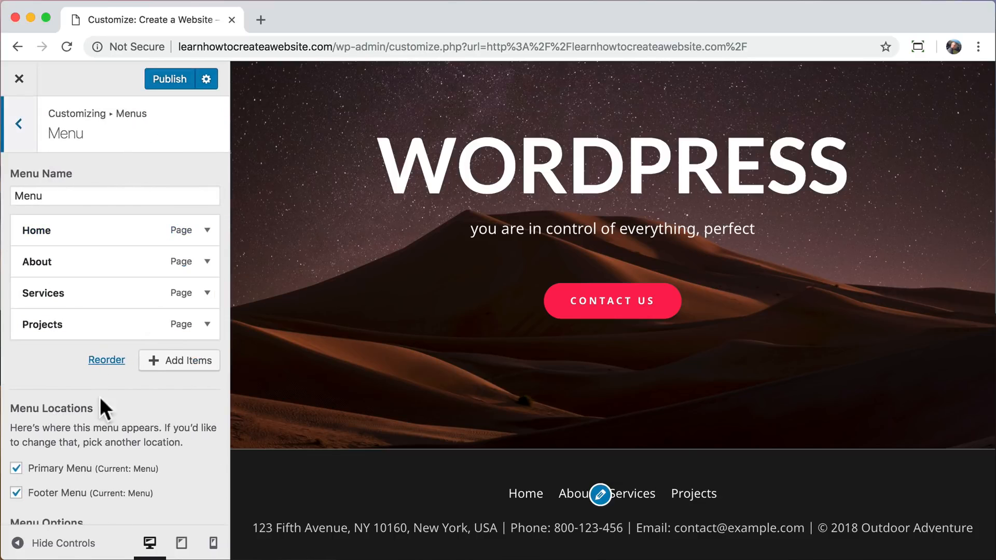
pyautogui.click(18, 494)
pyautogui.click(18, 493)
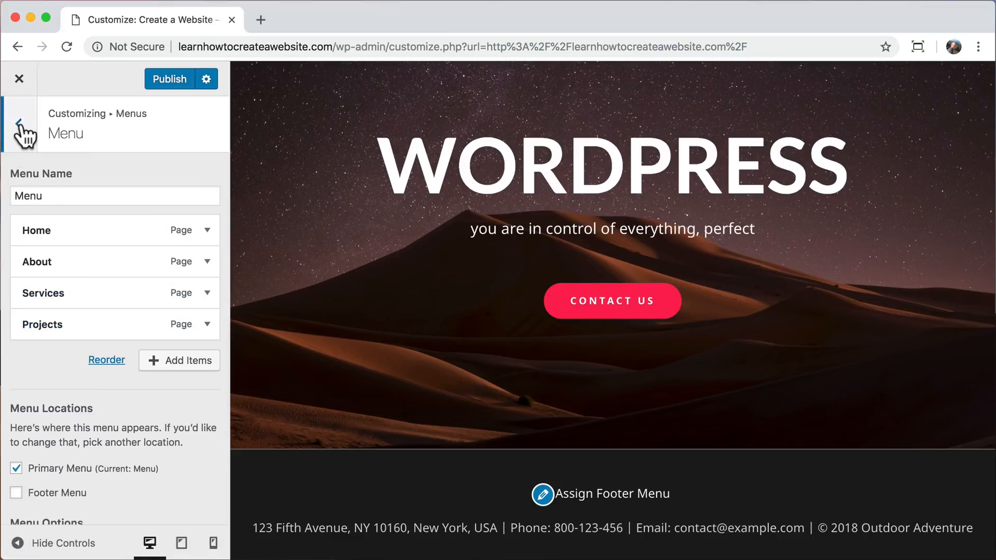
# Create a new menu named Footer and assign it to the Footer Menu location.
pyautogui.click(20, 127)
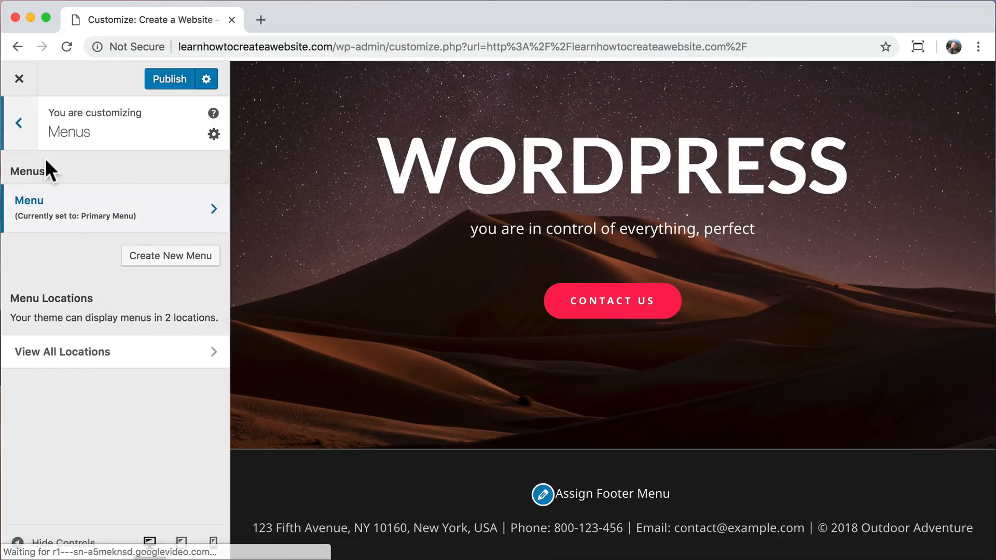
pyautogui.click(157, 259)
pyautogui.write('Footer')
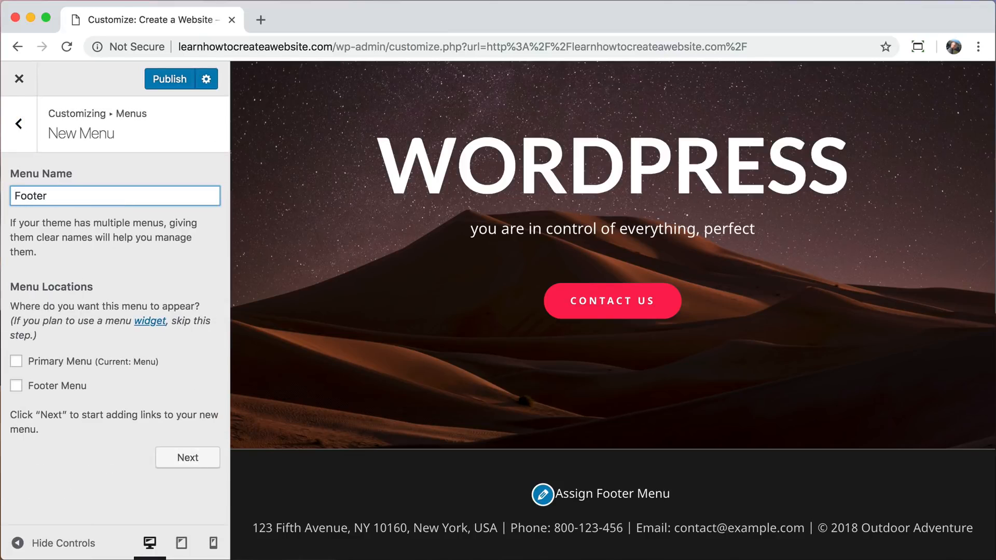
pyautogui.click(16, 386)
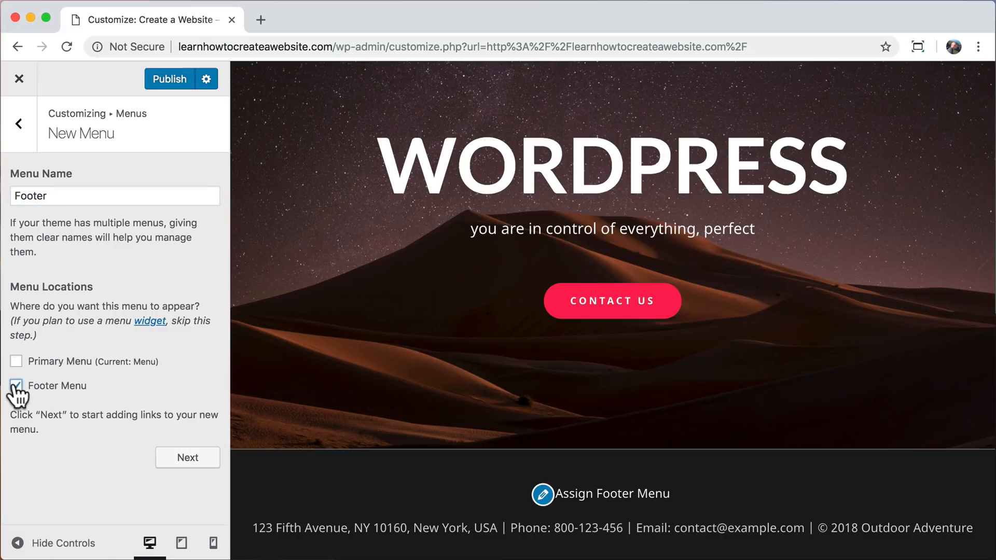
pyautogui.click(188, 458)
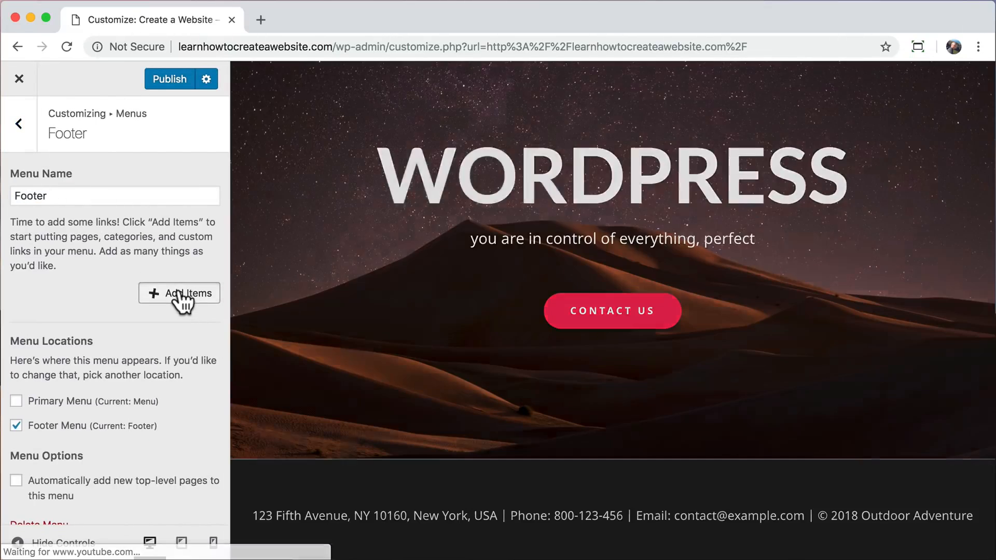
# Add the Home, About, Services, Projects and Contact pages to the Footer menu in that order.
pyautogui.click(182, 295)
pyautogui.click(284, 193)
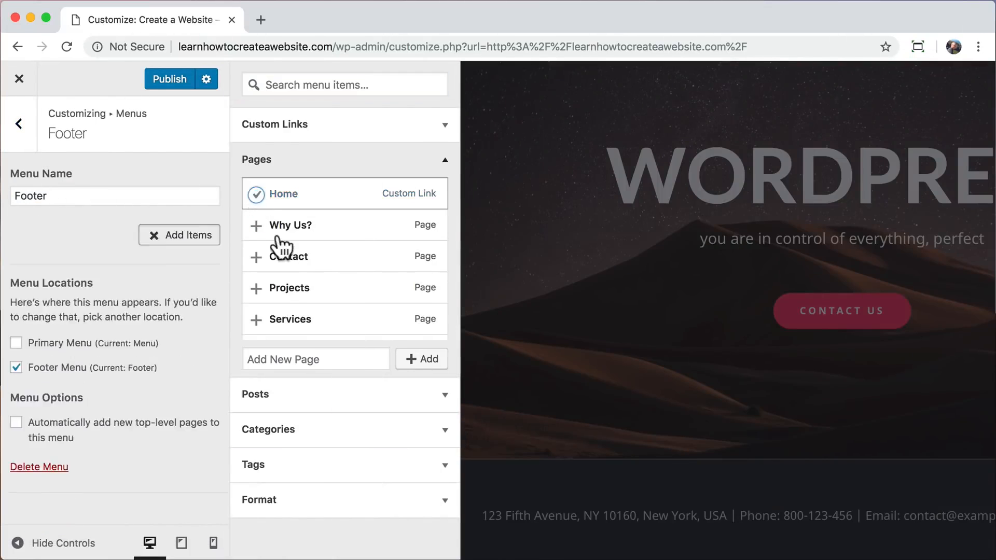
pyautogui.scroll(-2, 280, 259)
pyautogui.click(263, 286)
pyautogui.scroll(1, 259, 293)
pyautogui.click(256, 284)
pyautogui.click(262, 251)
pyautogui.click(260, 219)
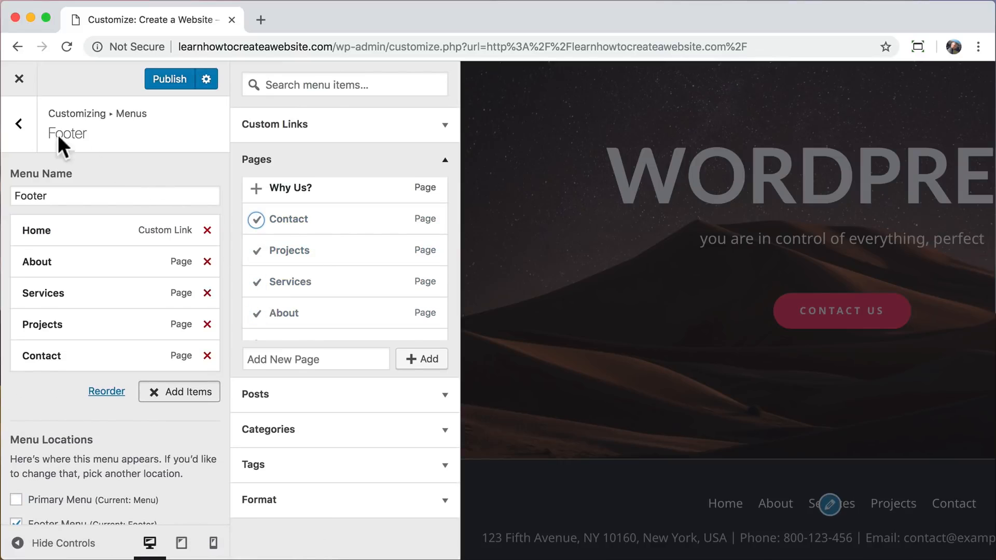
# Set the footer bar's top border color to dark gray #1c1c1c in the Footer Bar layout settings.
pyautogui.click(19, 127)
pyautogui.click(18, 127)
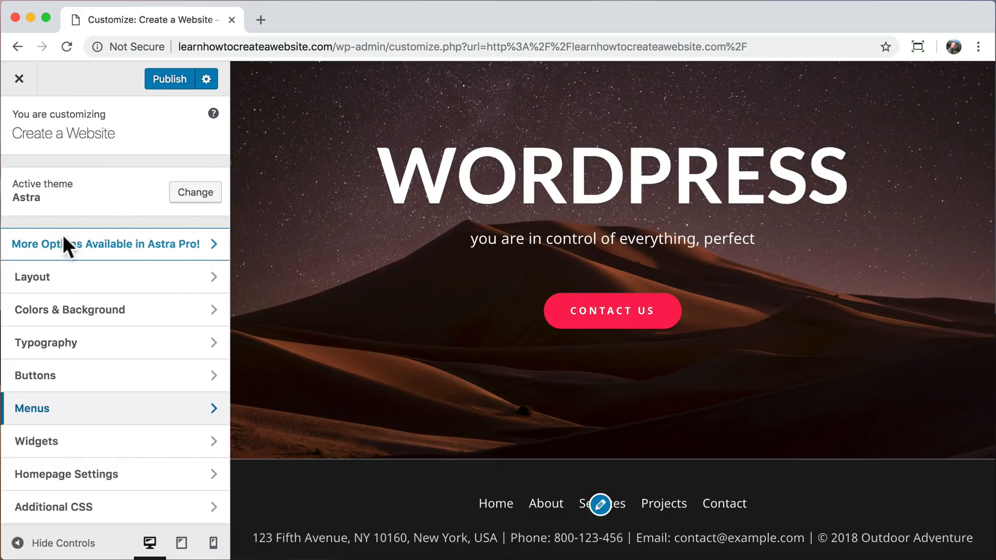
pyautogui.click(104, 278)
pyautogui.click(112, 310)
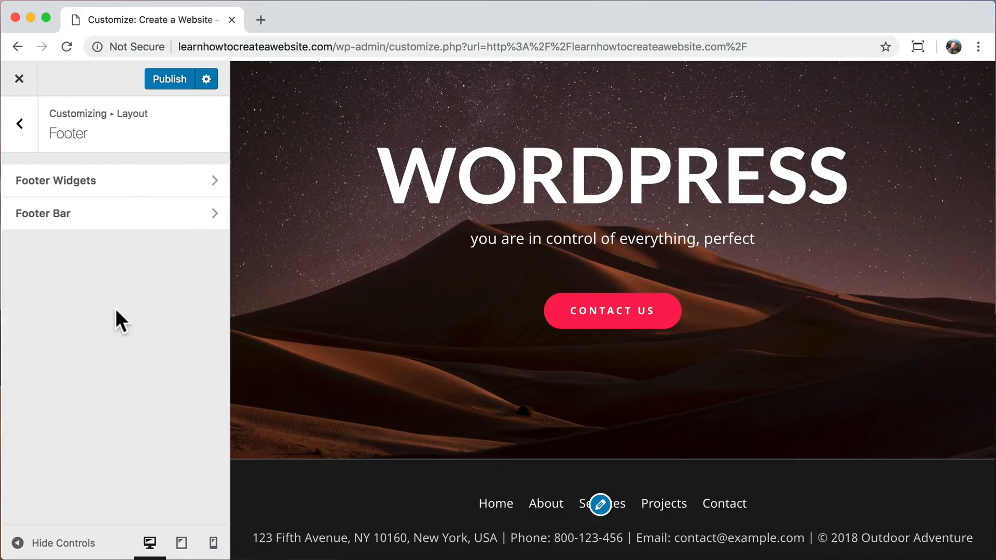
pyautogui.click(123, 223)
pyautogui.scroll(-3, 133, 305)
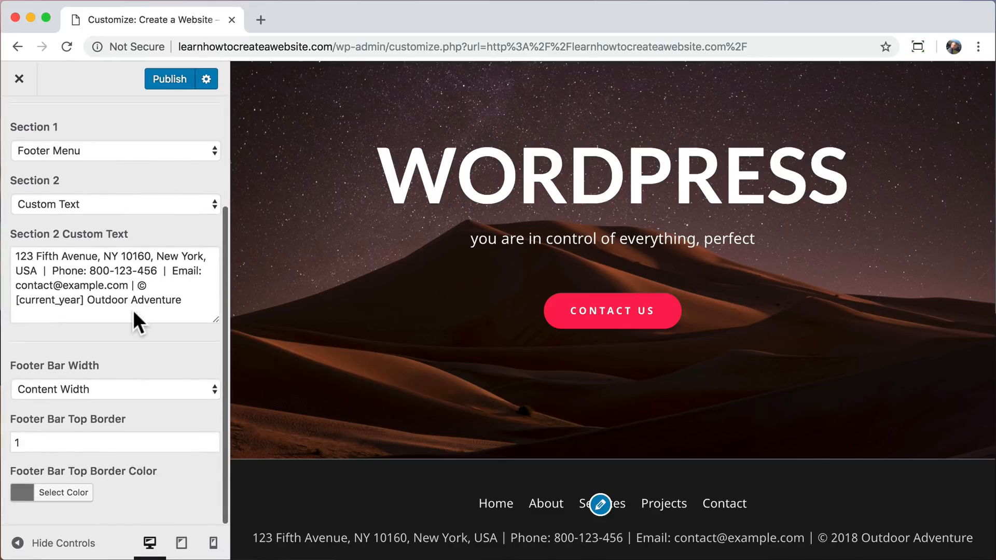
pyautogui.click(62, 493)
pyautogui.scroll(-5, 104, 460)
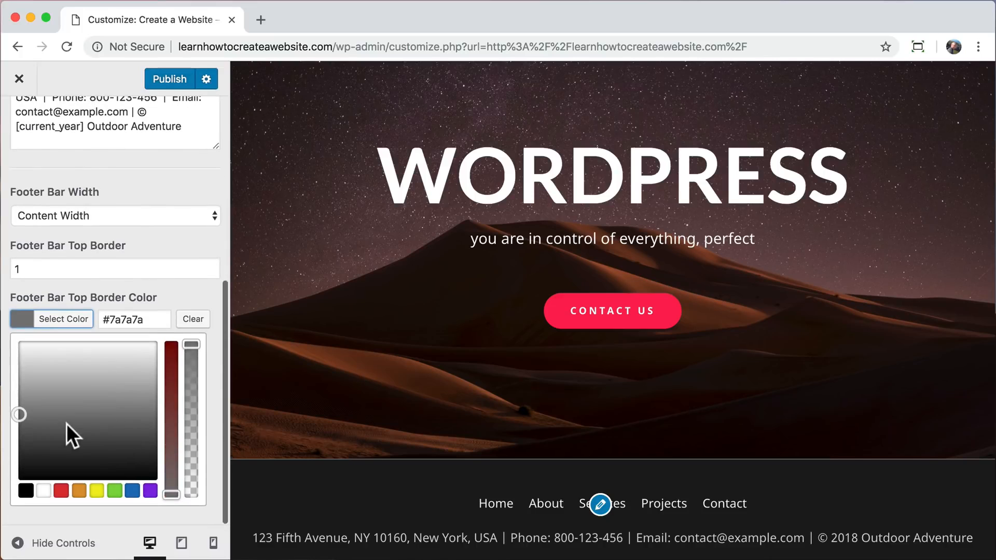
pyautogui.moveTo(45, 421); pyautogui.dragTo(1, 475)
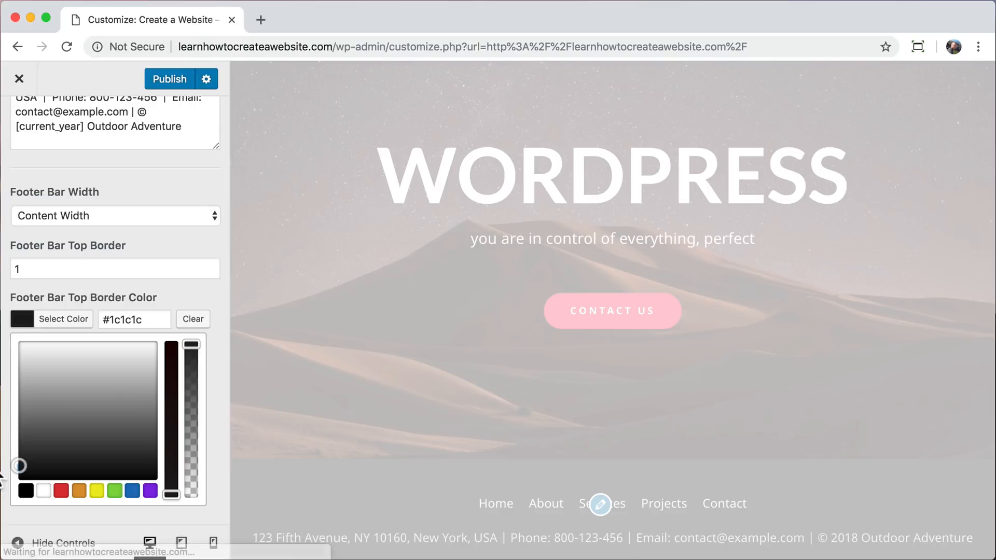
pyautogui.click(188, 285)
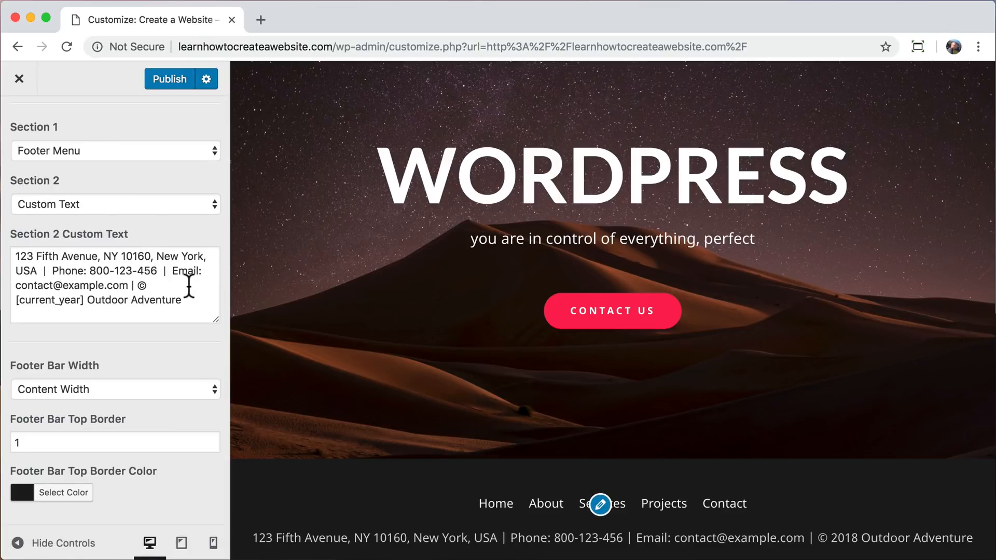
# Replace the footer bar's Section 2 custom text with the owner's address, phone number and e-mail, then <br> and "© [current_year] Create a Website".
pyautogui.moveTo(98, 256); pyautogui.dragTo(16, 256)
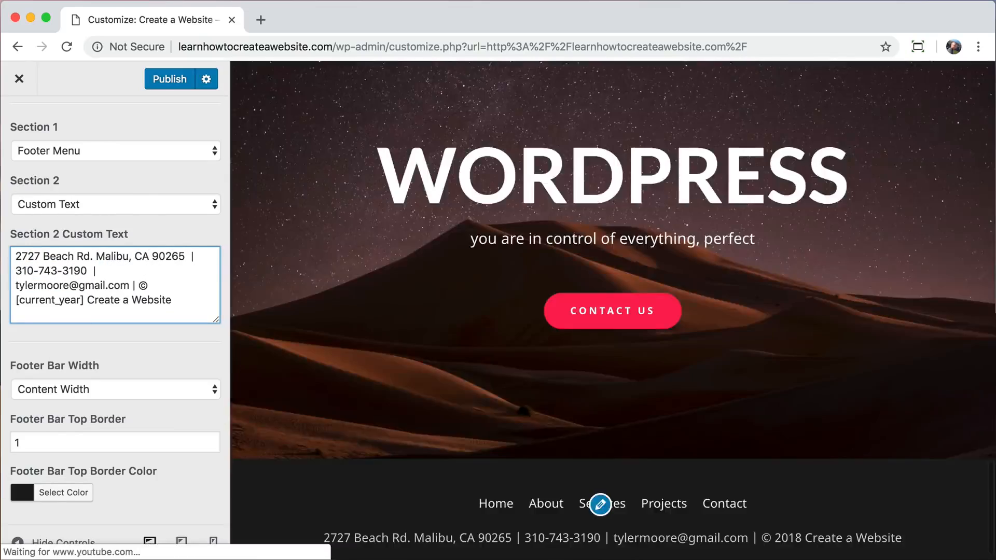
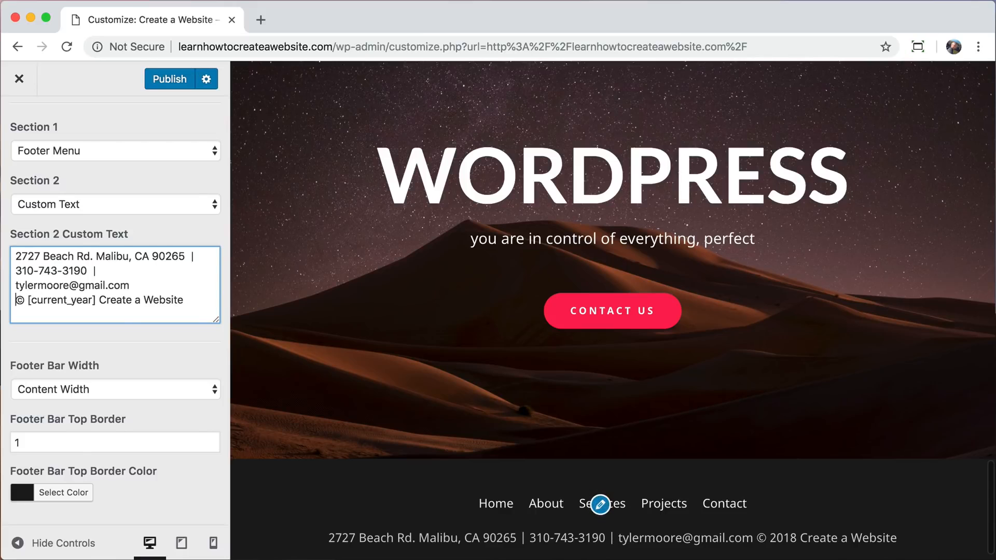
pyautogui.press('Return')
pyautogui.press('Return')
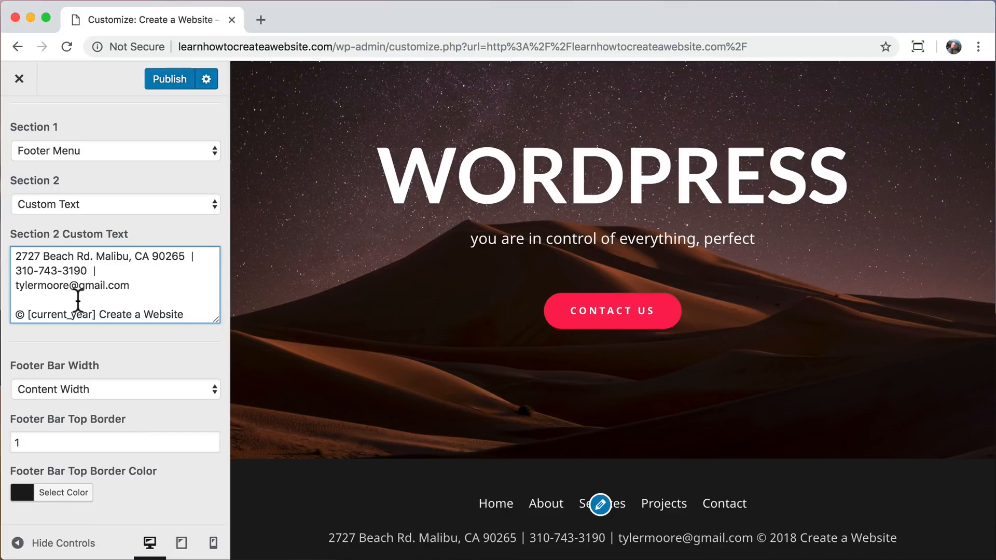
pyautogui.write('<br>')
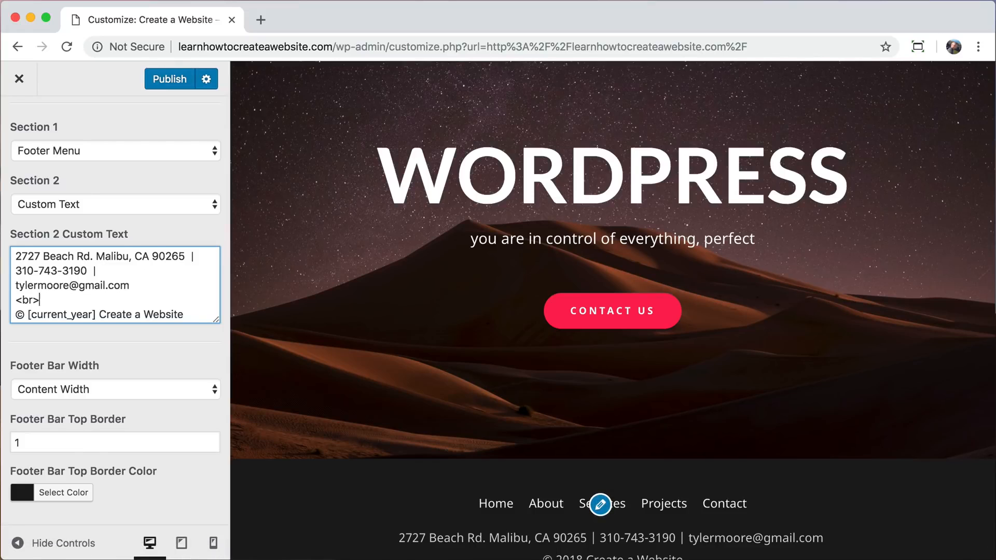
# Publish the footer bar changes and exit the Customizer to the live site.
pyautogui.scroll(-2, 403, 378)
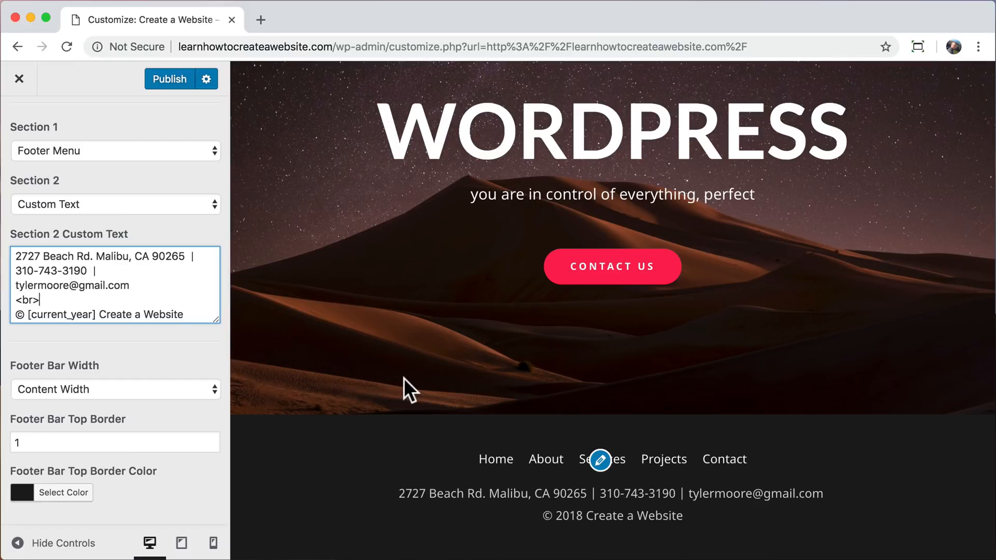
pyautogui.click(171, 80)
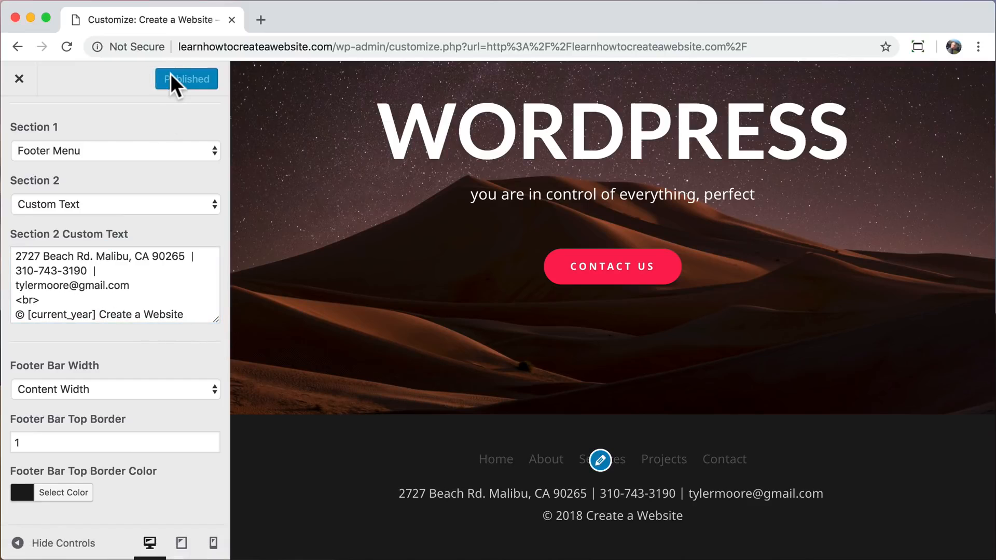
pyautogui.click(20, 79)
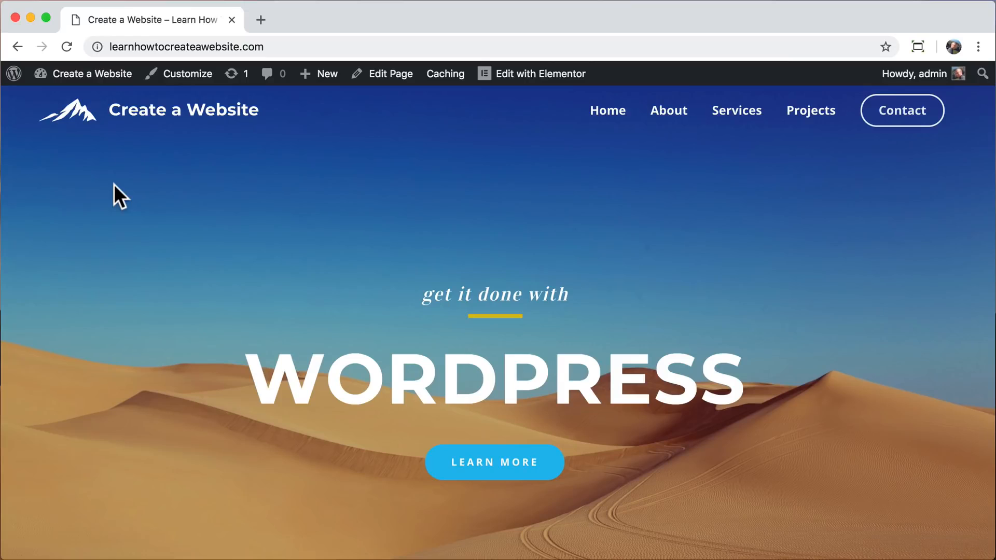
# Go to the site's dashboard, start adding a new plugin and search the plugin directory for "ssl".
pyautogui.moveTo(89, 76)
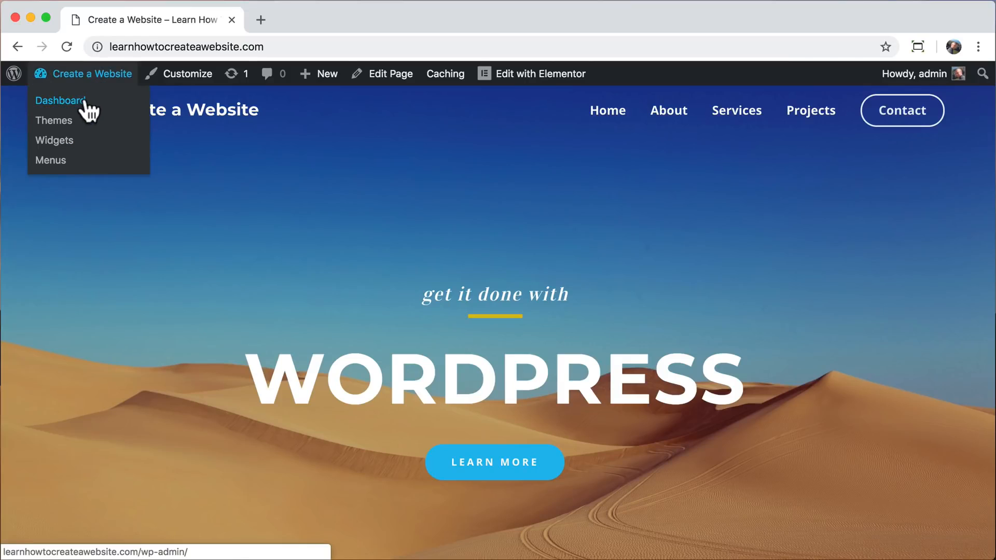
pyautogui.click(80, 106)
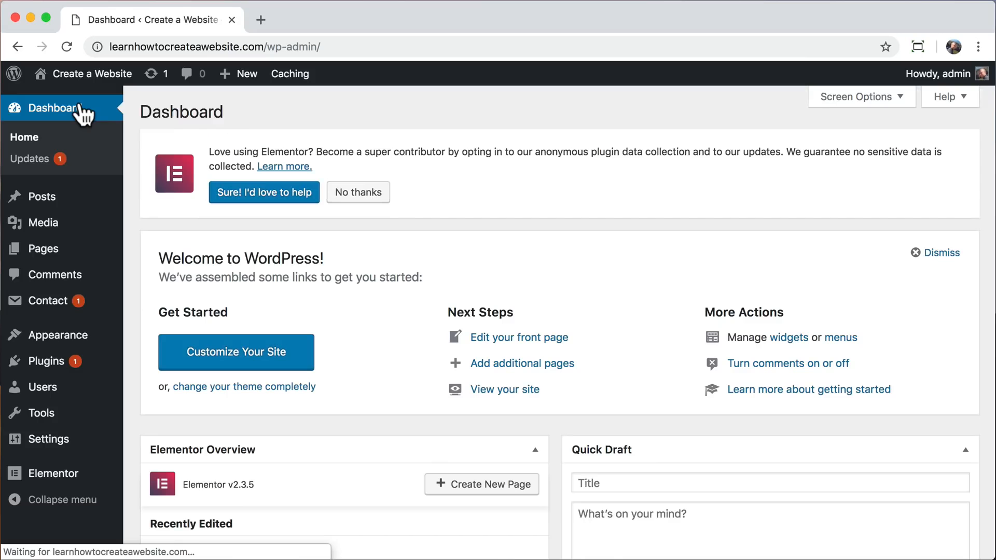
pyautogui.click(64, 363)
pyautogui.click(231, 113)
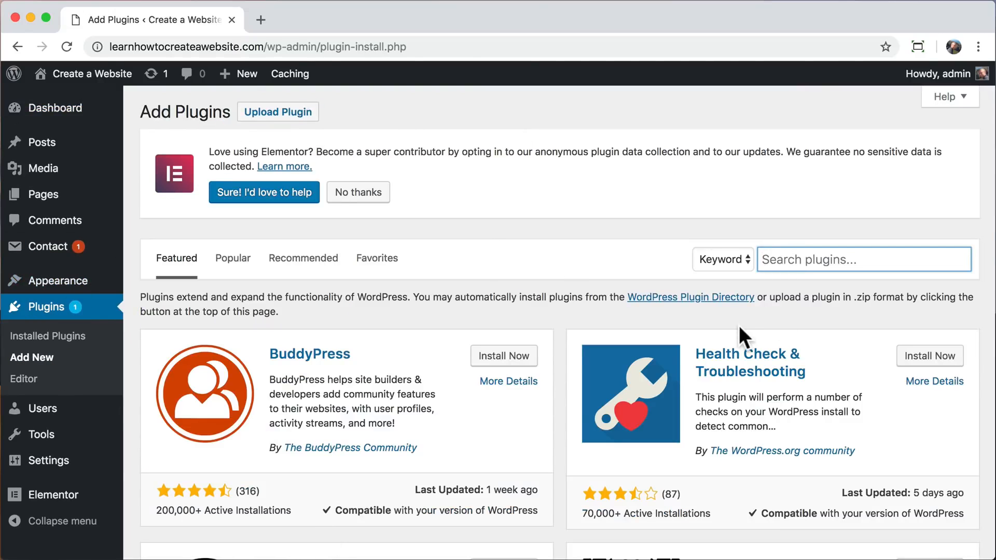
pyautogui.write('ssl')
pyautogui.press('Return')
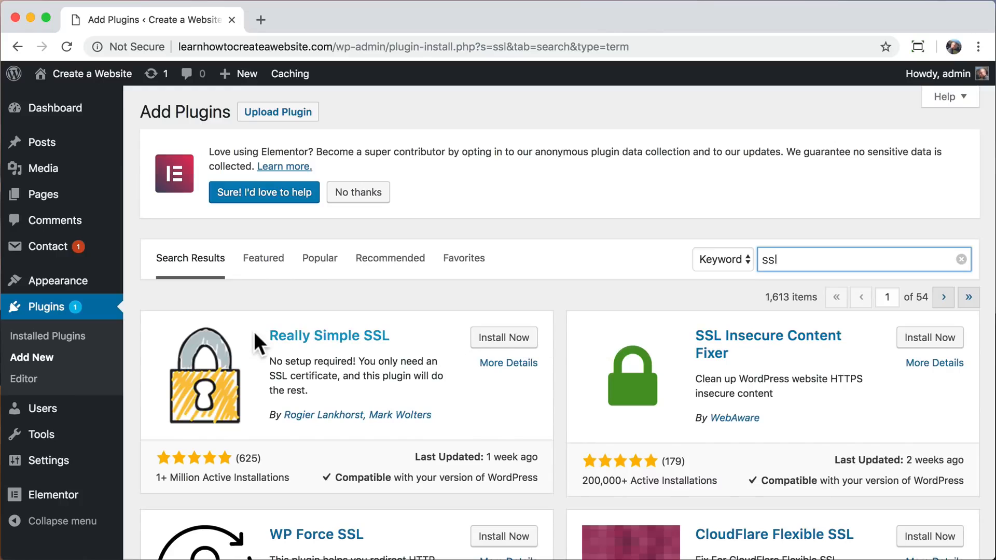
# Install and activate the Really Simple SSL plugin.
pyautogui.moveTo(263, 333); pyautogui.dragTo(393, 334)
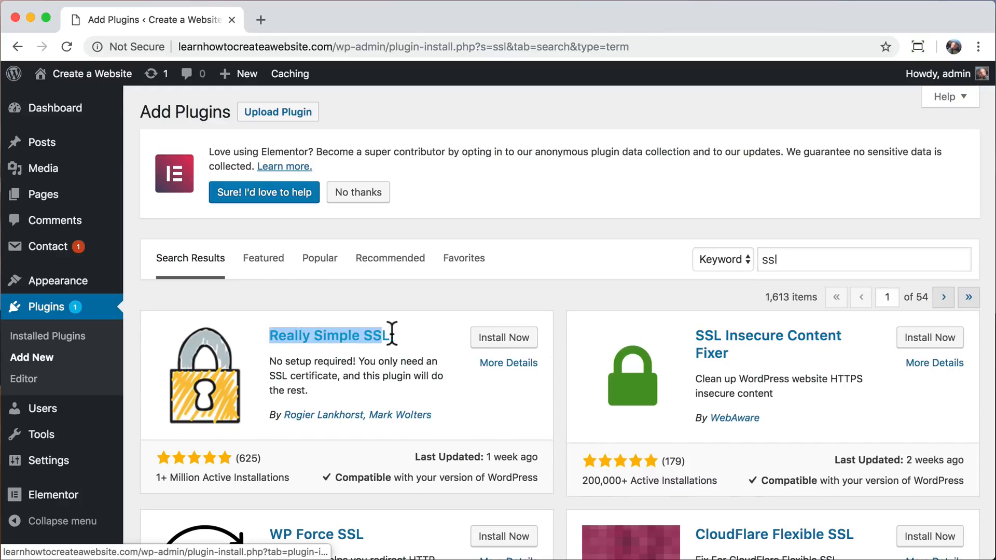
pyautogui.click(397, 334)
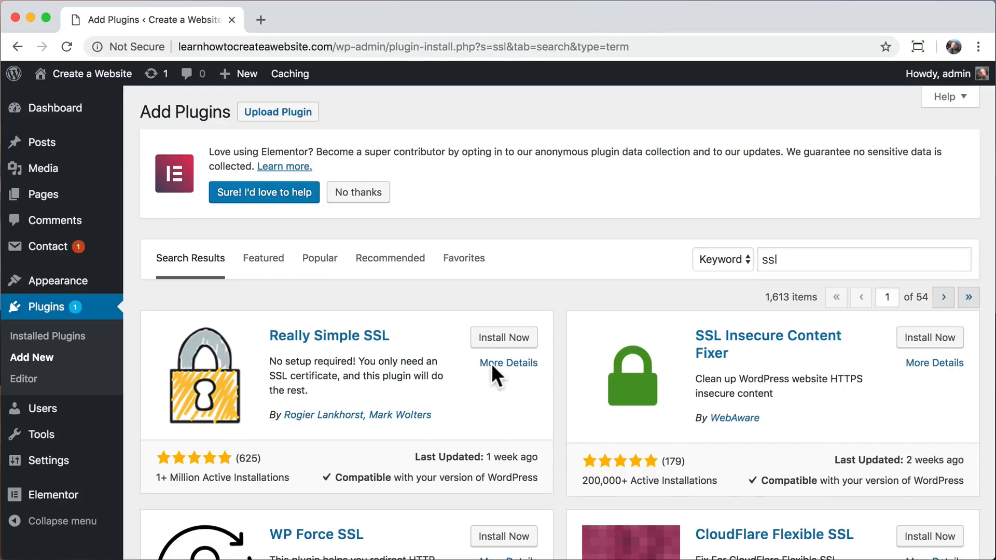
pyautogui.click(505, 338)
pyautogui.click(511, 337)
pyautogui.scroll(-2, 513, 336)
pyautogui.scroll(1, 513, 336)
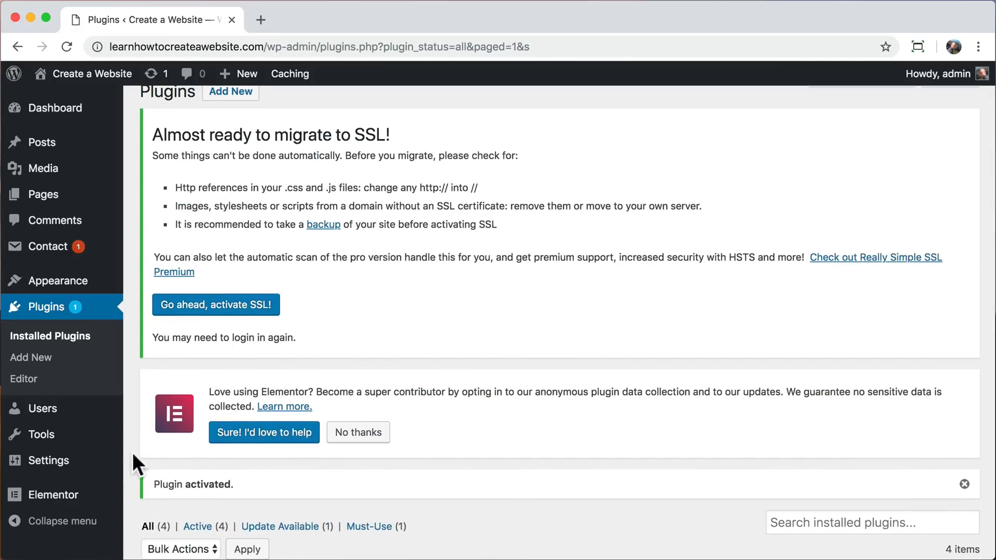
# Check the detected certificate setup in the site's SSL settings and activate SSL.
pyautogui.moveTo(66, 469)
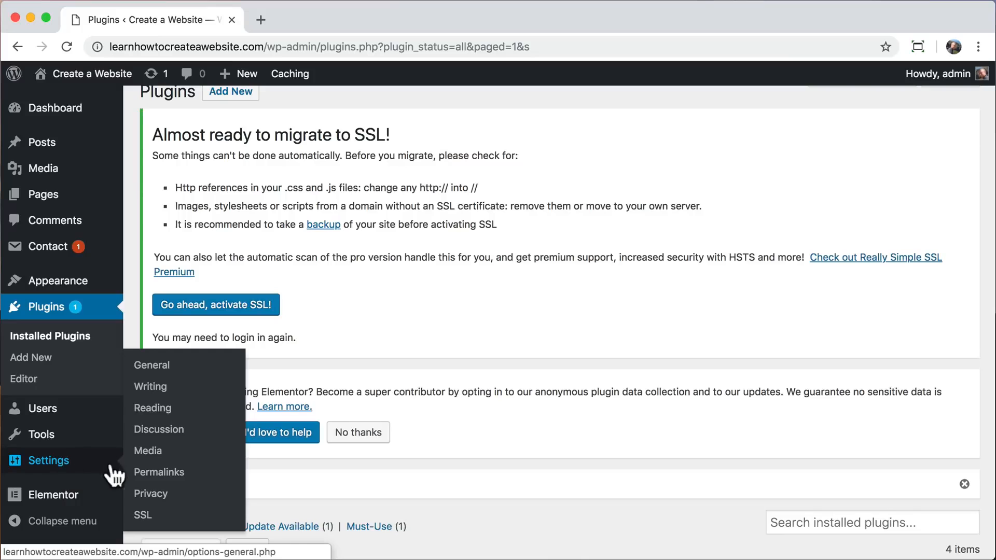
pyautogui.click(144, 516)
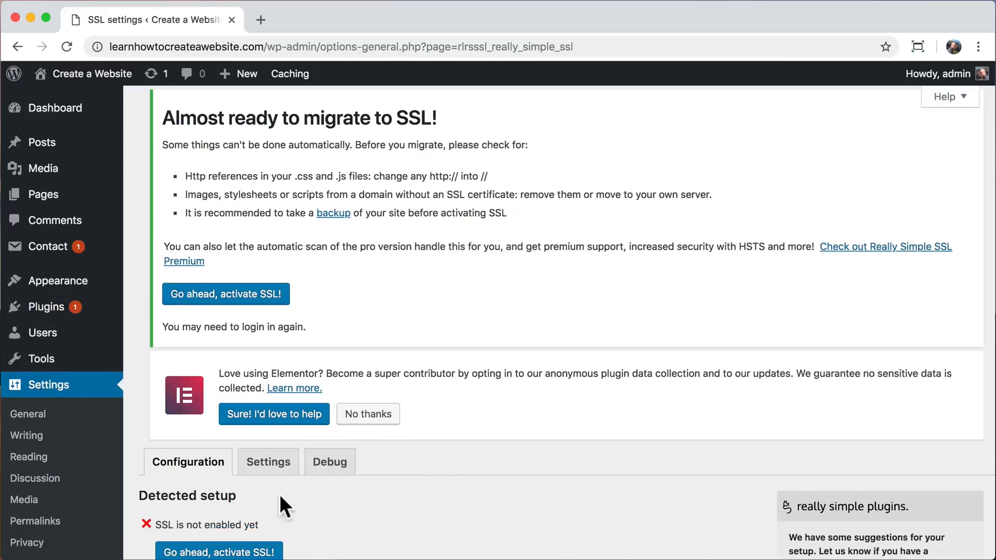
pyautogui.scroll(-3, 293, 496)
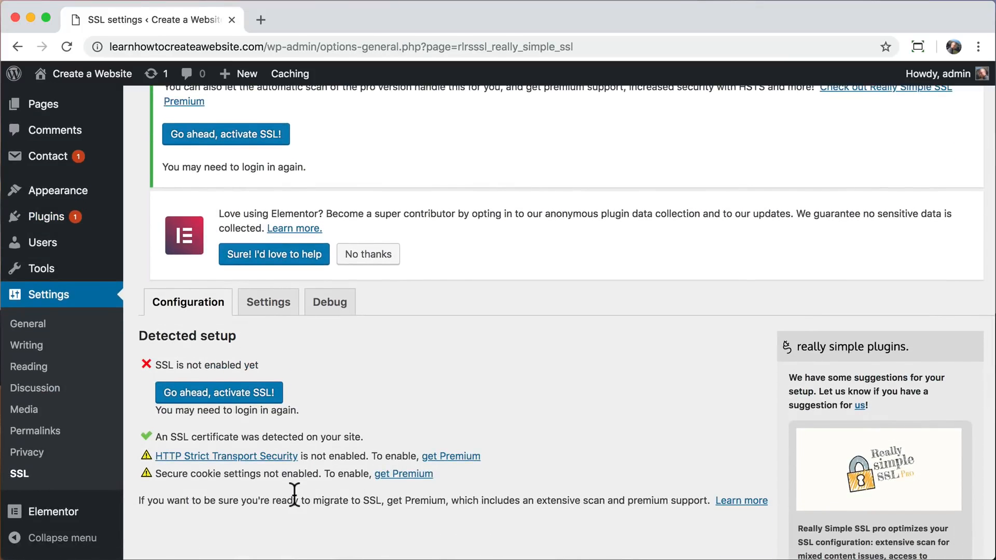
pyautogui.scroll(-1, 294, 495)
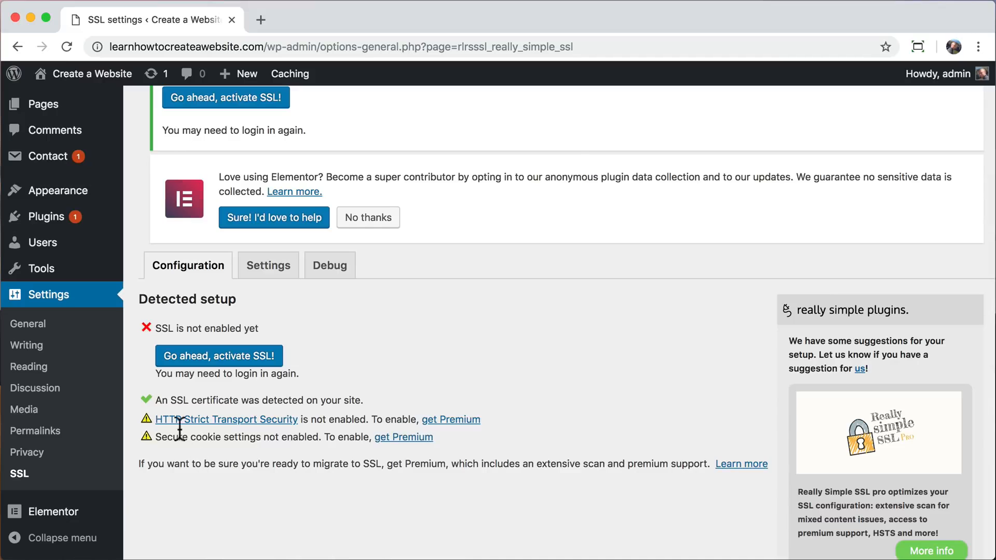
pyautogui.moveTo(153, 399); pyautogui.dragTo(369, 402)
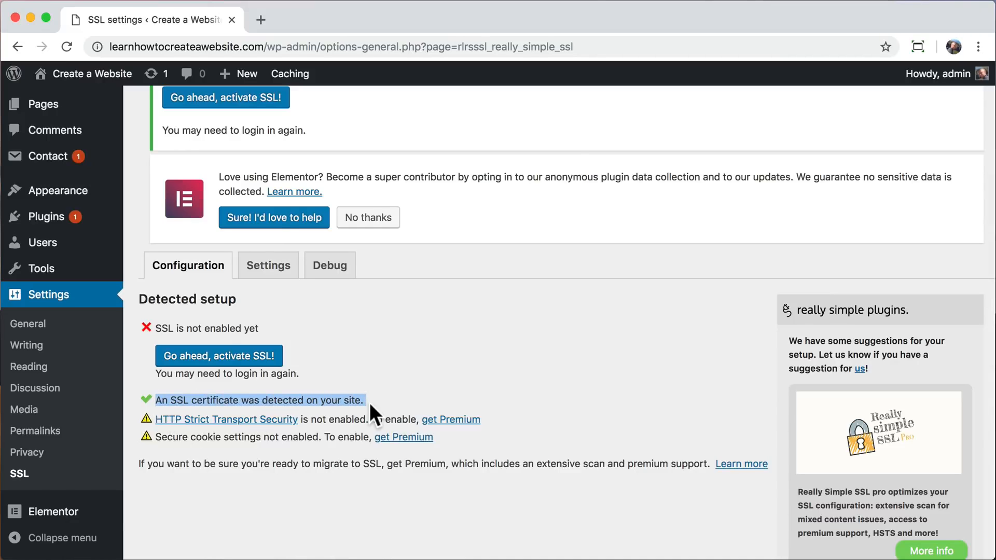
pyautogui.click(369, 403)
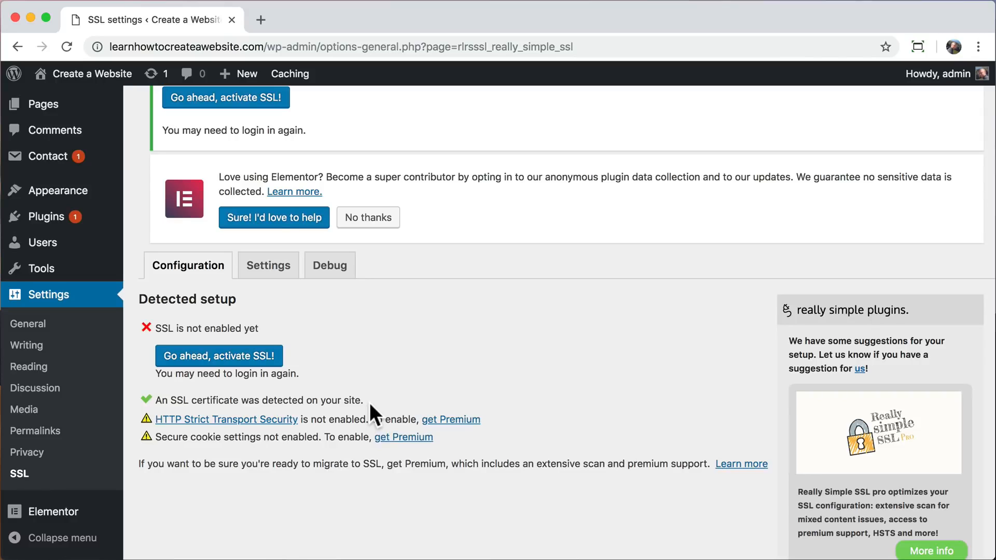
pyautogui.click(237, 359)
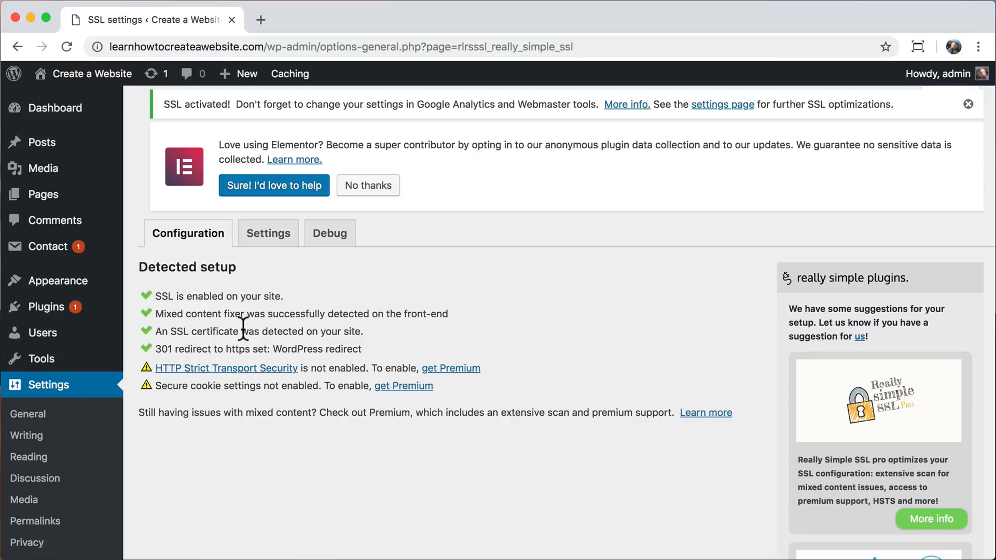
# Visit the site's front page and examine the browser's connection security details for it.
pyautogui.click(83, 98)
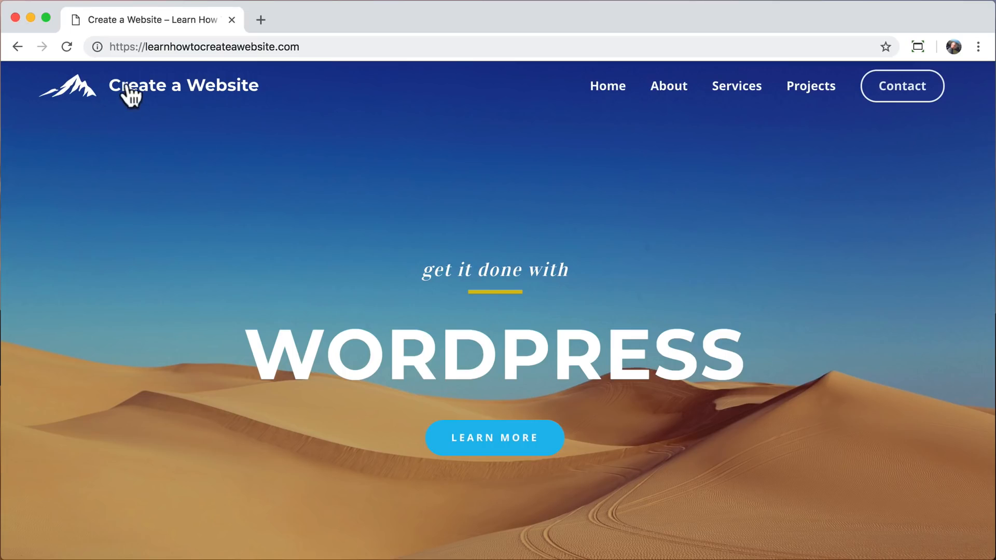
pyautogui.click(97, 46)
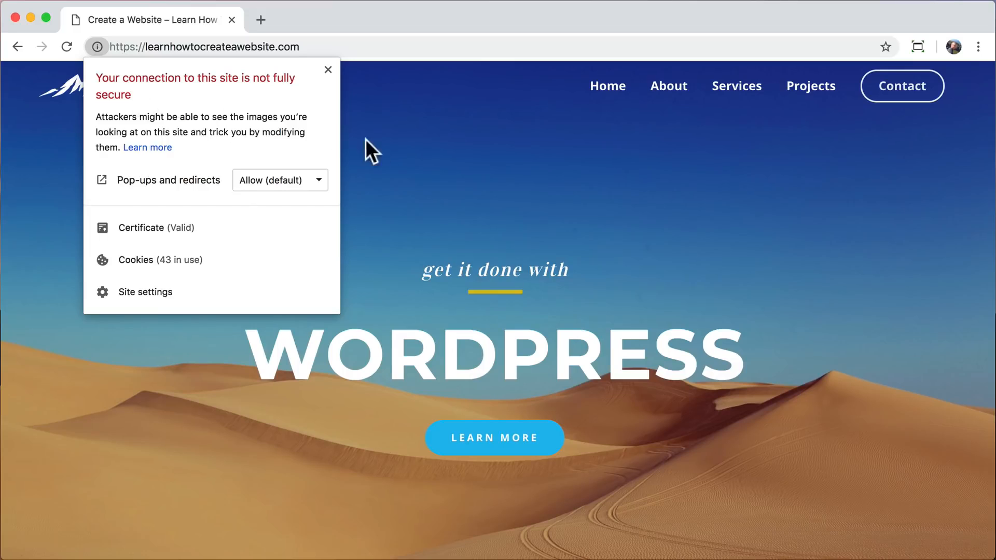
pyautogui.click(371, 155)
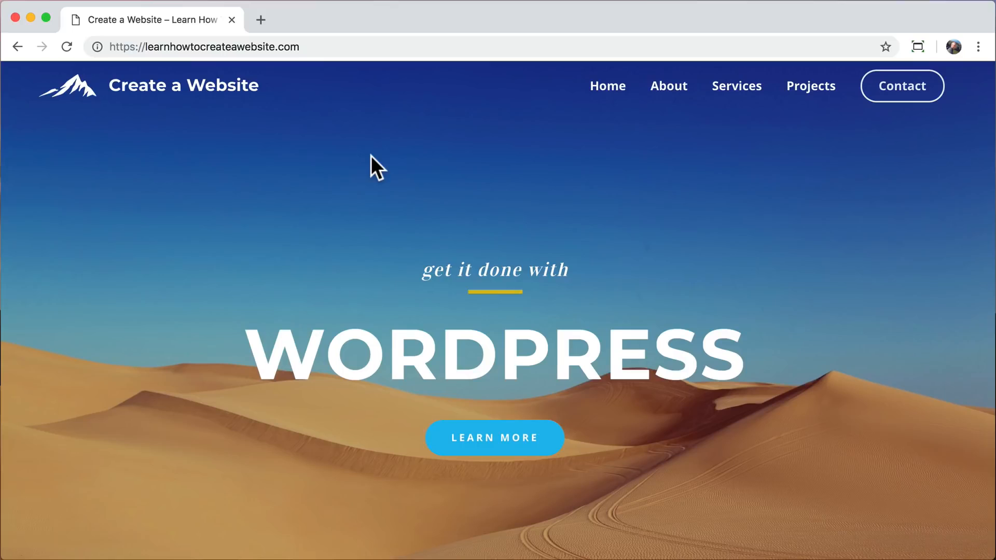
# Load the https site address with /wp-admin appended and check the login page's connection security details.
pyautogui.click(327, 46)
pyautogui.click(338, 46)
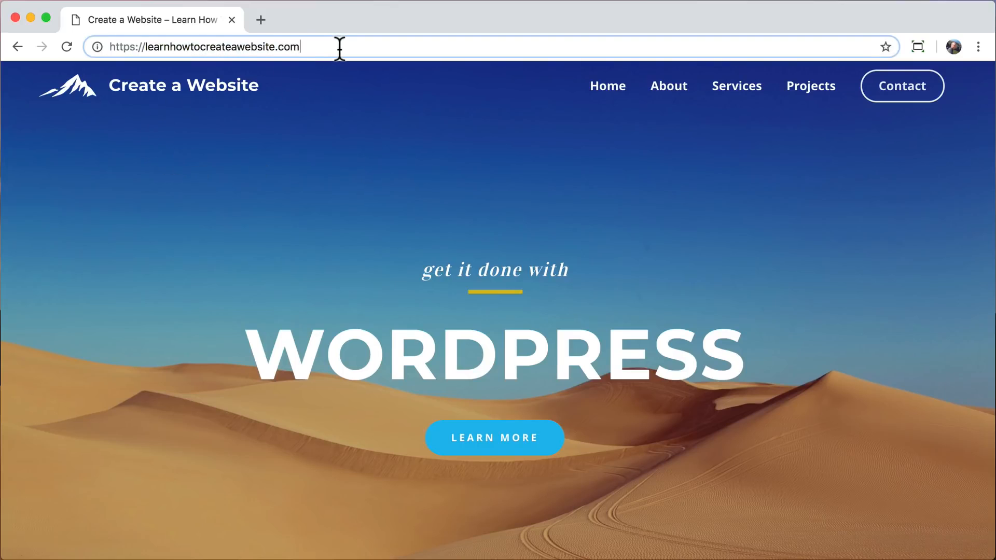
pyautogui.moveTo(135, 46); pyautogui.dragTo(96, 46)
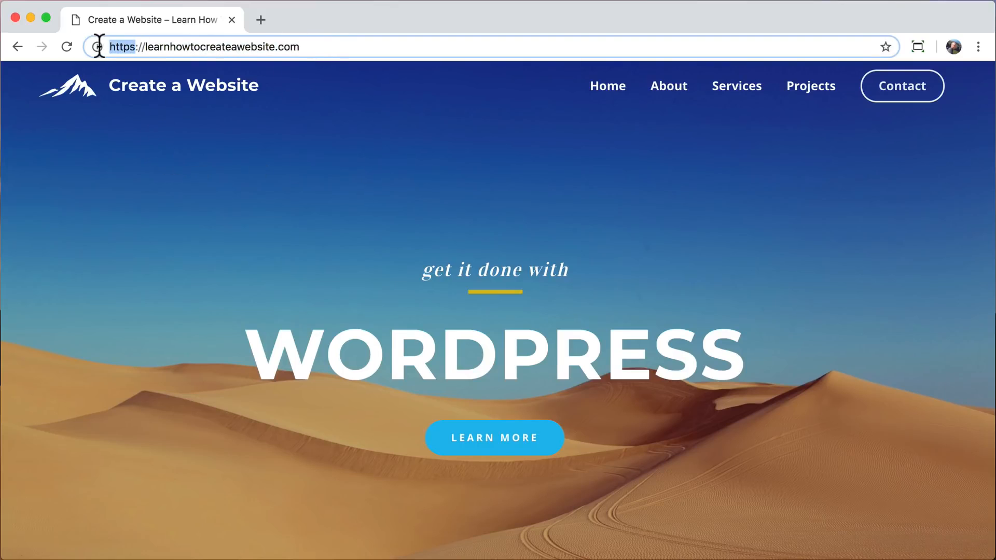
pyautogui.click(326, 45)
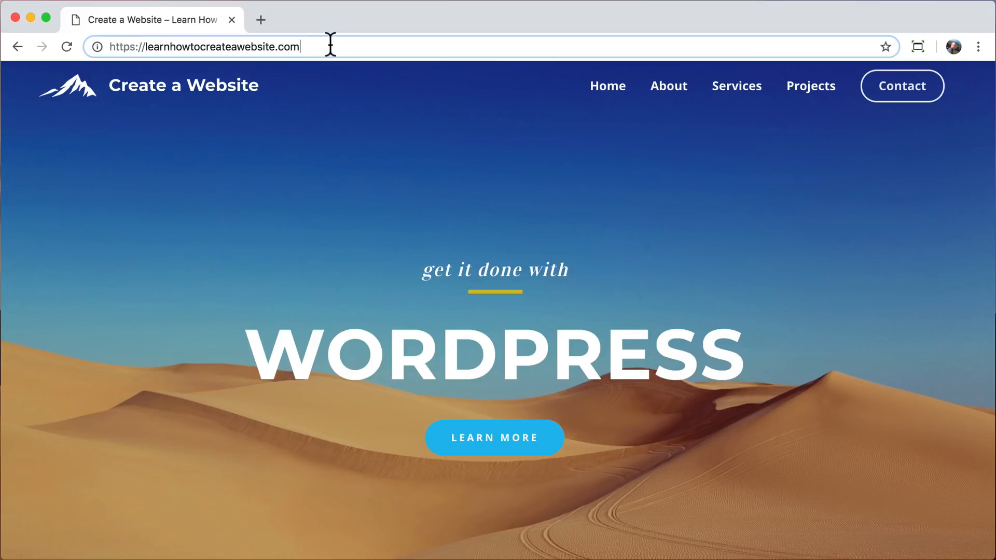
pyautogui.write('/wp-admin')
pyautogui.press('Return')
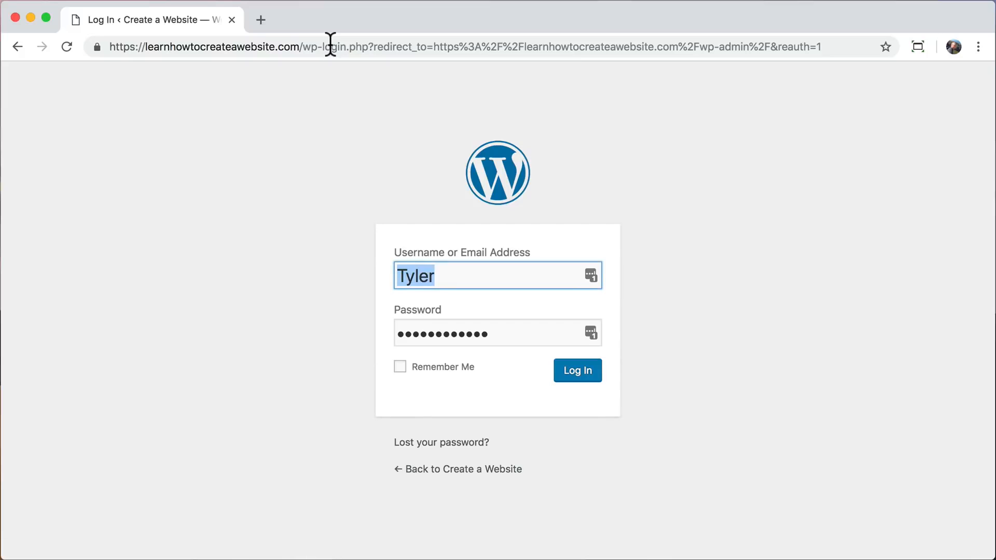
pyautogui.click(97, 47)
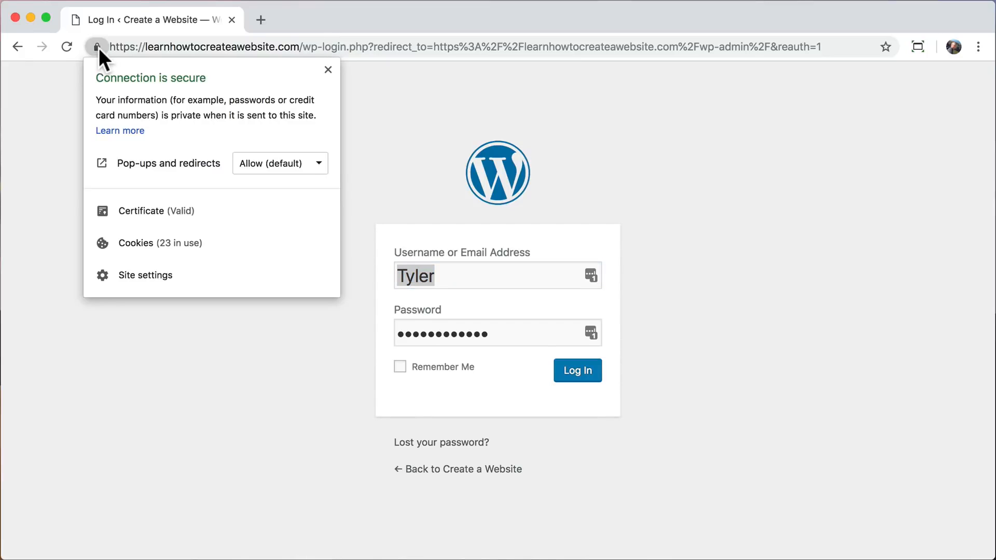
pyautogui.click(98, 48)
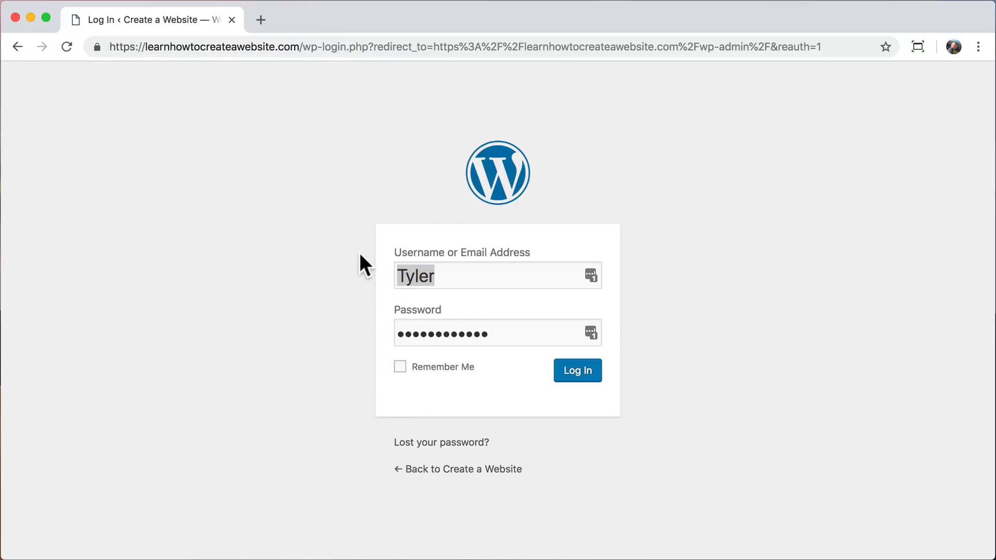
# Change the username to admin and log in to the dashboard with the prefilled password.
pyautogui.click(458, 275)
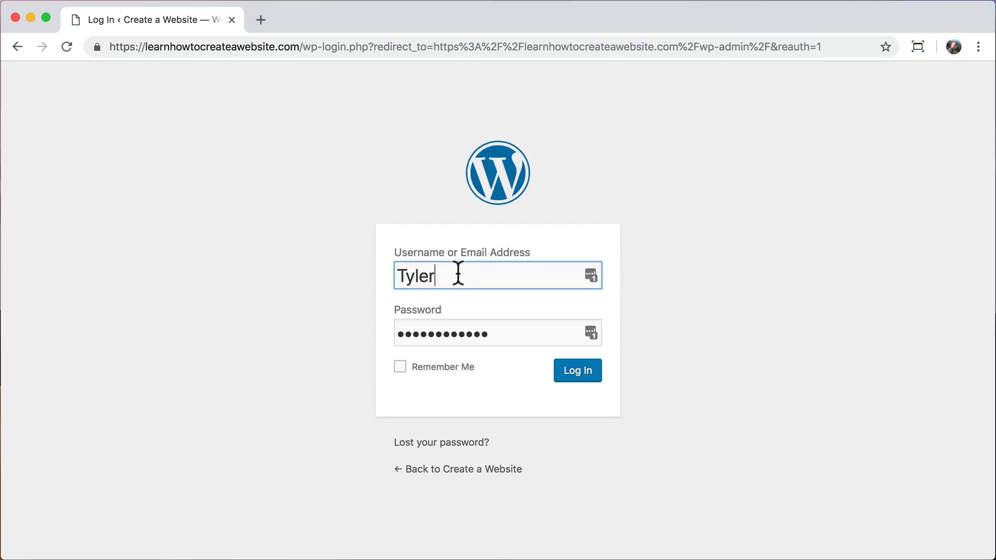
pyautogui.doubleClick(458, 275)
pyautogui.write('admin')
pyautogui.press('Tab')
pyautogui.press('Return')
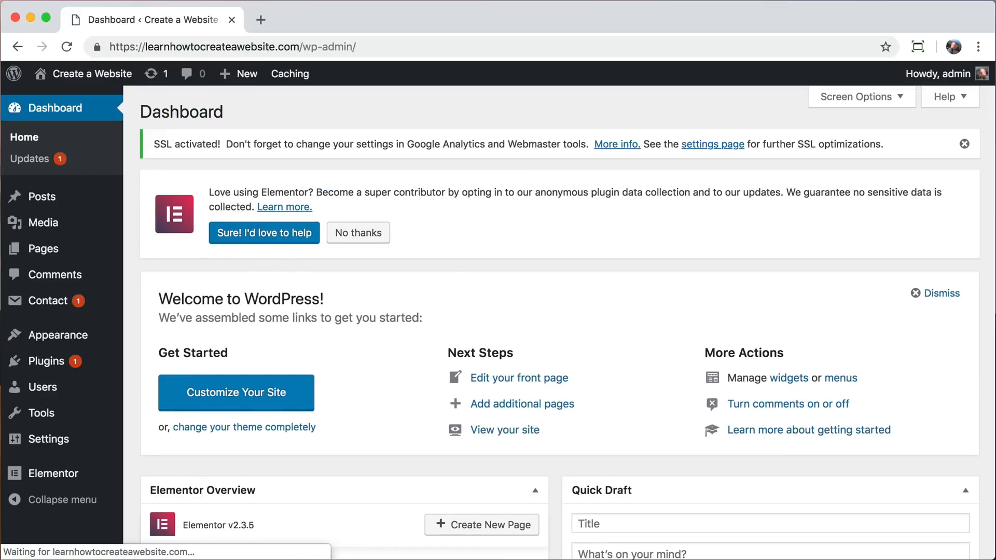
# Regenerate the CSS files and sync the library in Elementor's general tools.
pyautogui.moveTo(18, 479)
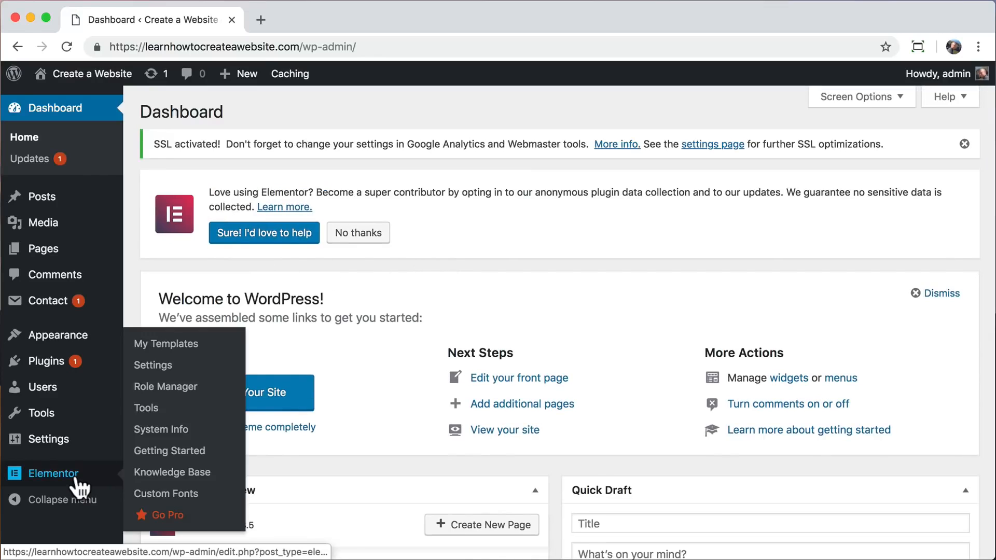
pyautogui.click(164, 408)
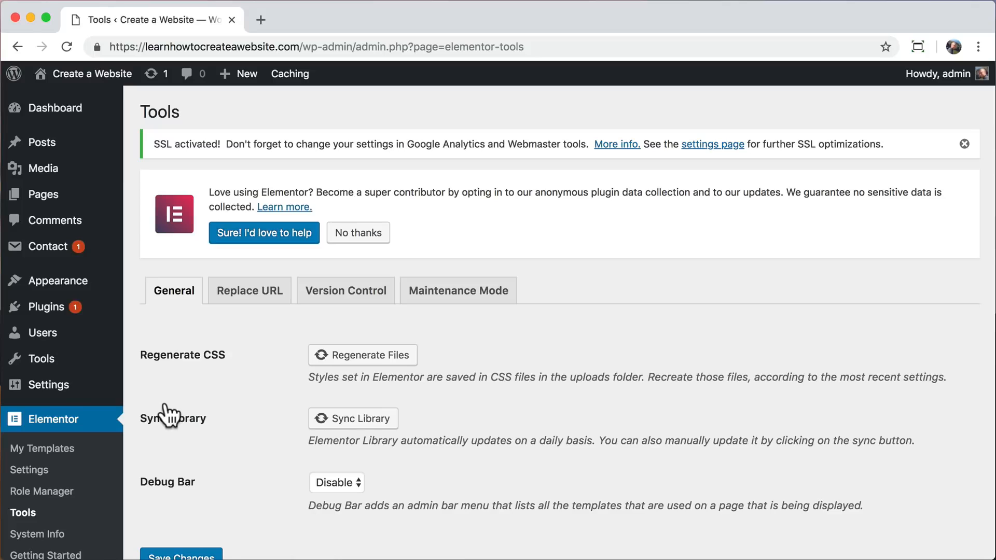
pyautogui.scroll(-2, 225, 389)
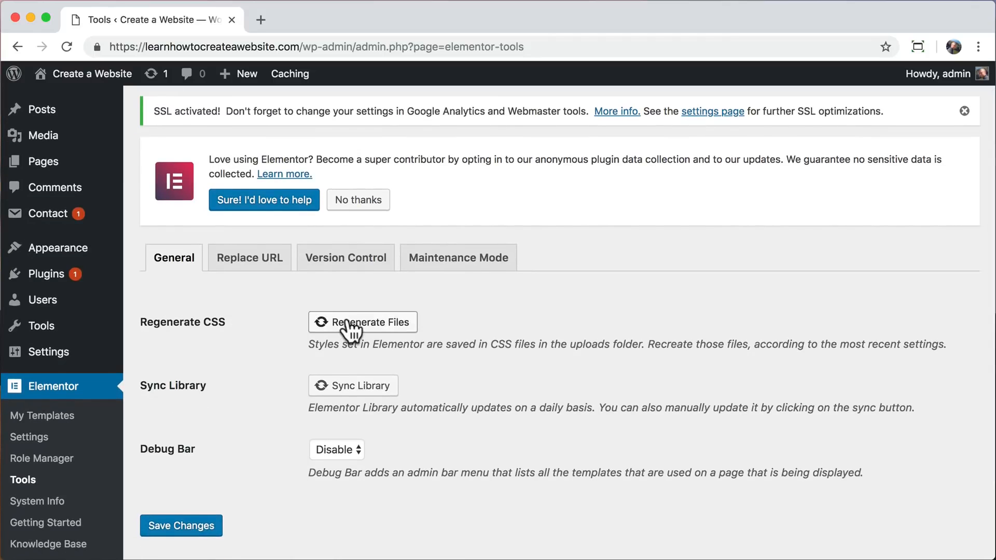
pyautogui.click(349, 323)
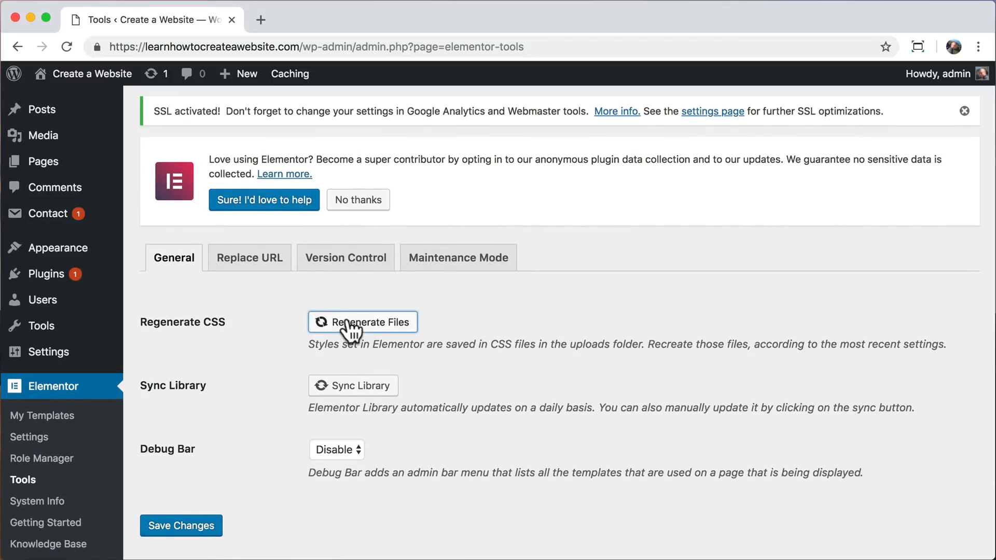
pyautogui.click(337, 386)
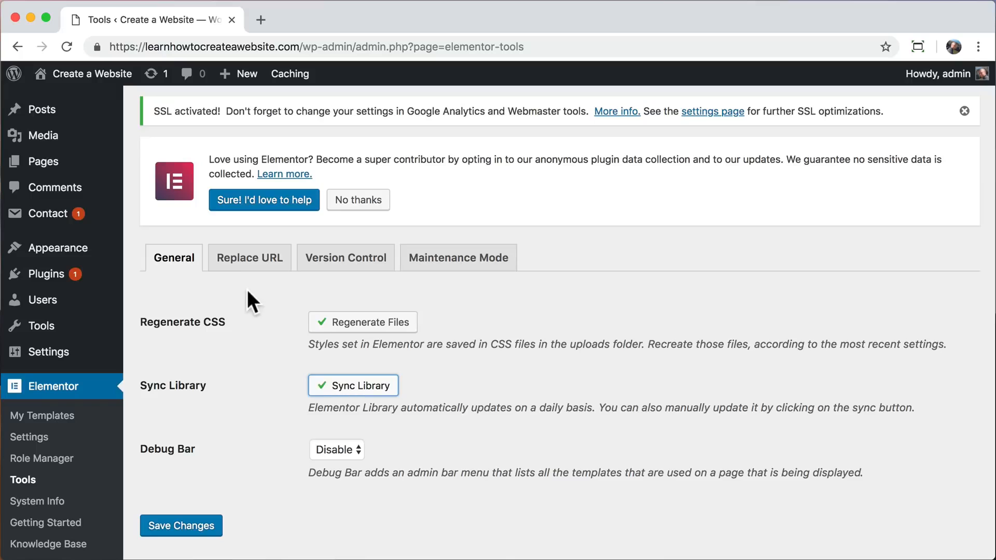
pyautogui.click(254, 265)
pyautogui.click(258, 270)
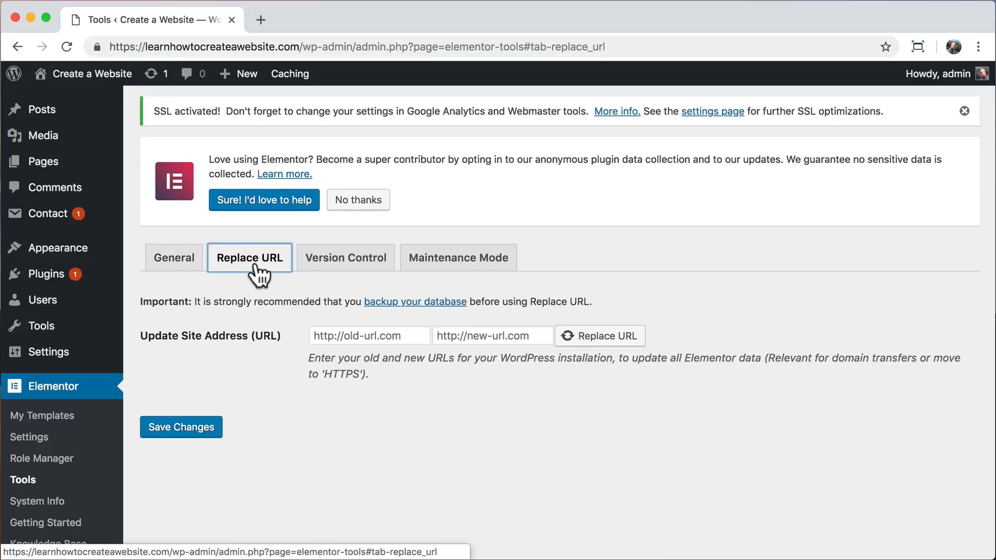
pyautogui.click(300, 46)
pyautogui.moveTo(300, 46); pyautogui.dragTo(103, 42)
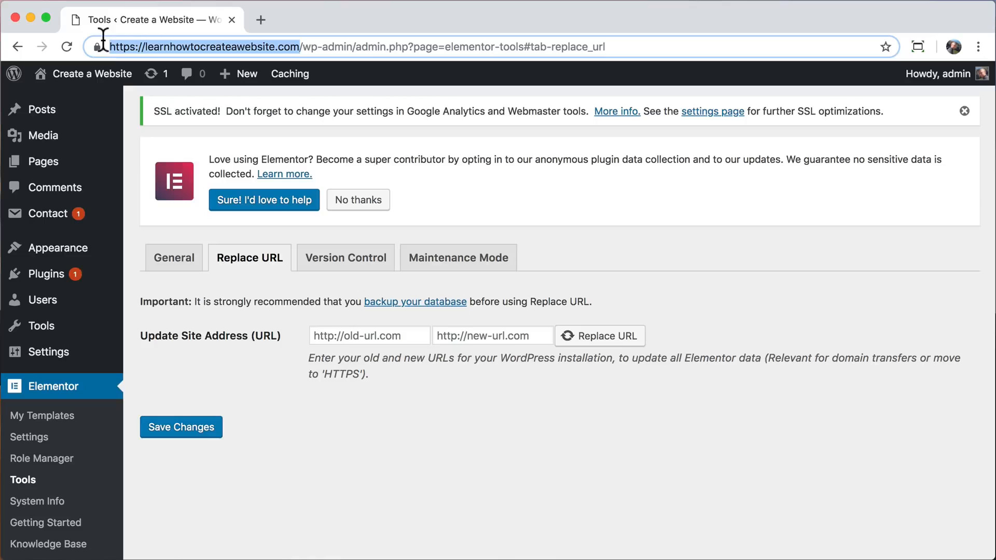
pyautogui.rightClick(176, 45)
pyautogui.click(200, 139)
pyautogui.click(452, 336)
pyautogui.rightClick(452, 335)
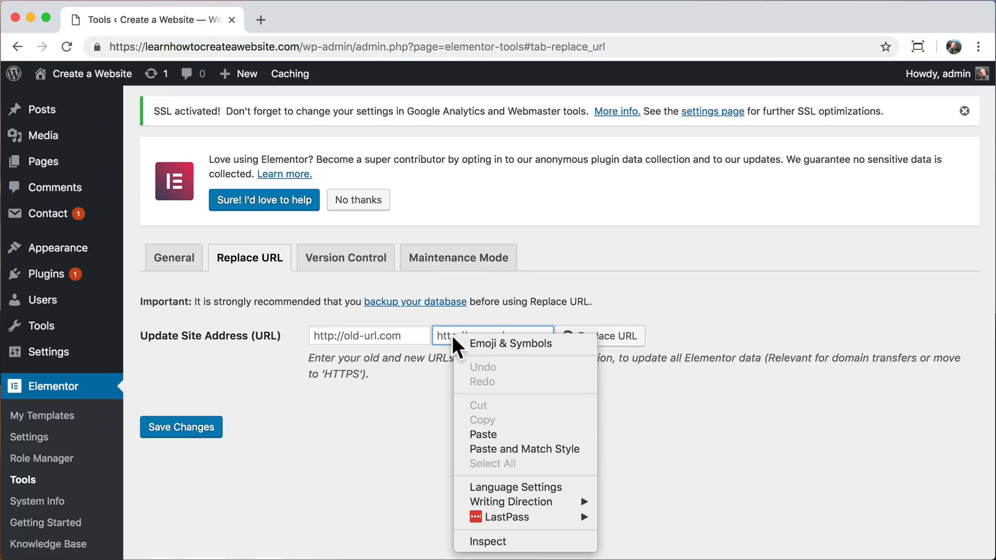
pyautogui.click(490, 435)
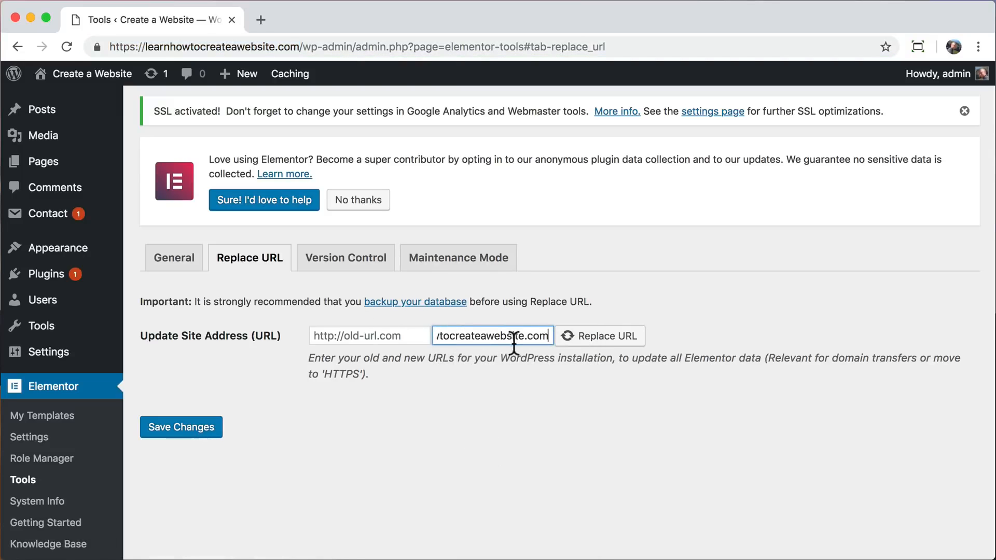
pyautogui.moveTo(502, 338); pyautogui.dragTo(398, 337)
pyautogui.click(370, 337)
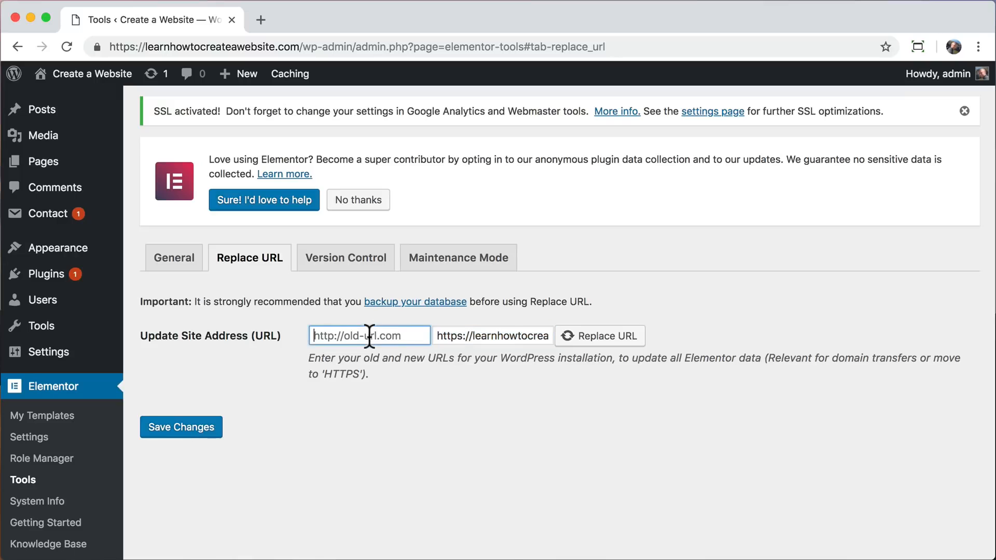
pyautogui.rightClick(369, 337)
pyautogui.click(399, 433)
pyautogui.moveTo(374, 333); pyautogui.dragTo(265, 331)
pyautogui.click(340, 335)
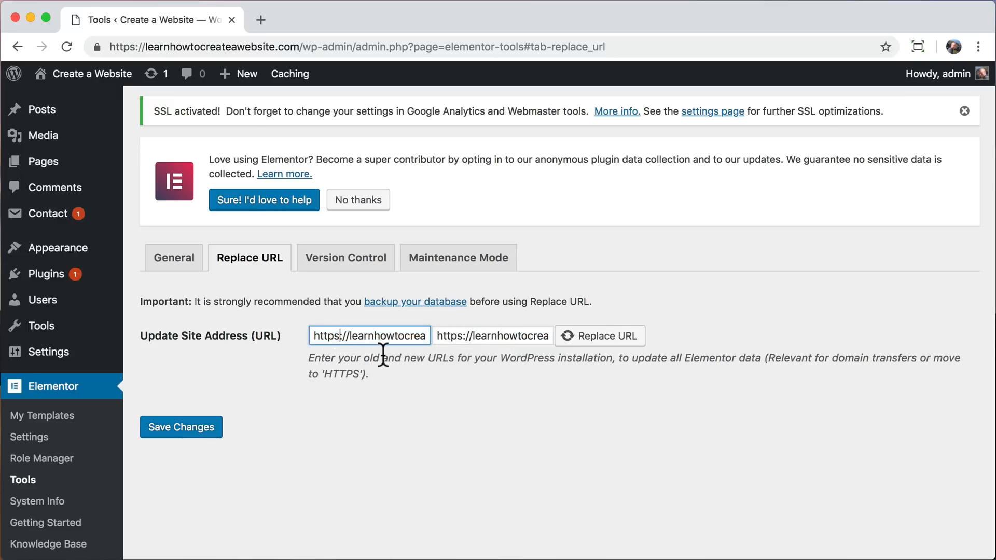
pyautogui.press('BackSpace')
pyautogui.click(403, 401)
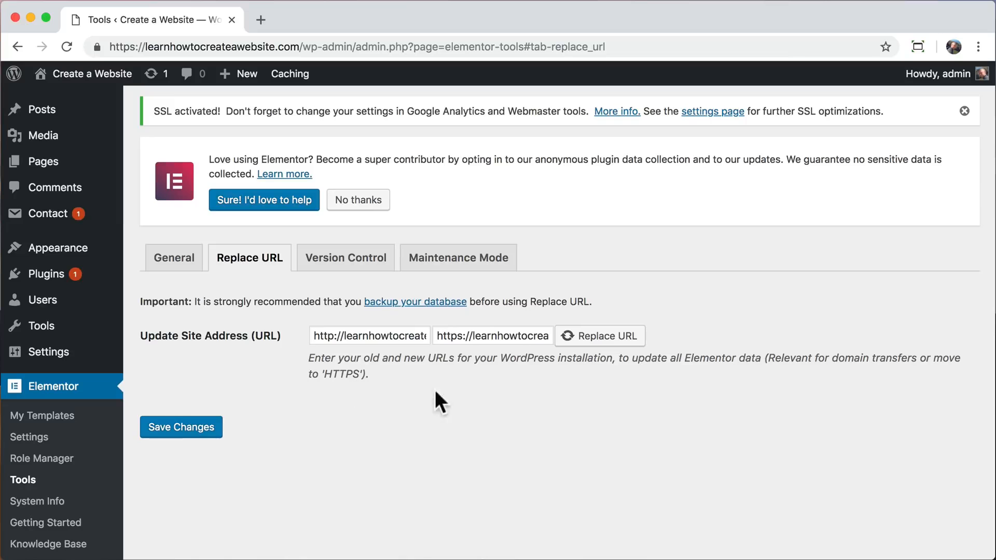
pyautogui.click(598, 336)
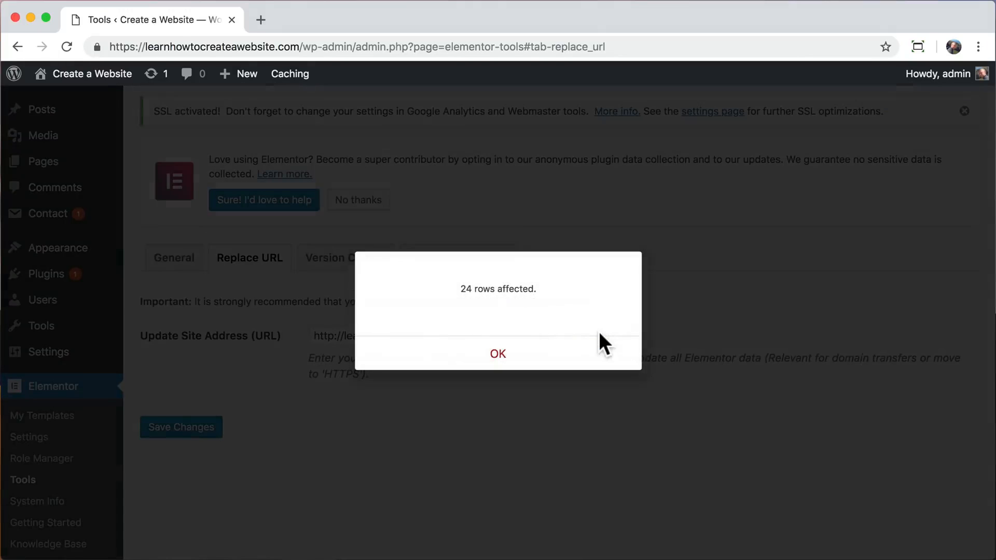
pyautogui.click(498, 358)
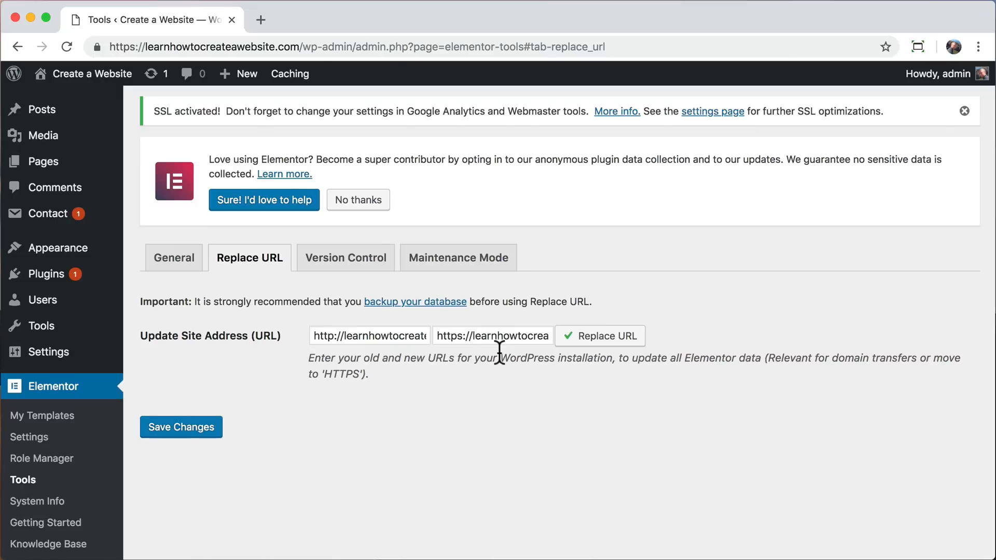
# Visit the live site and check the front page's connection security details again.
pyautogui.moveTo(84, 73)
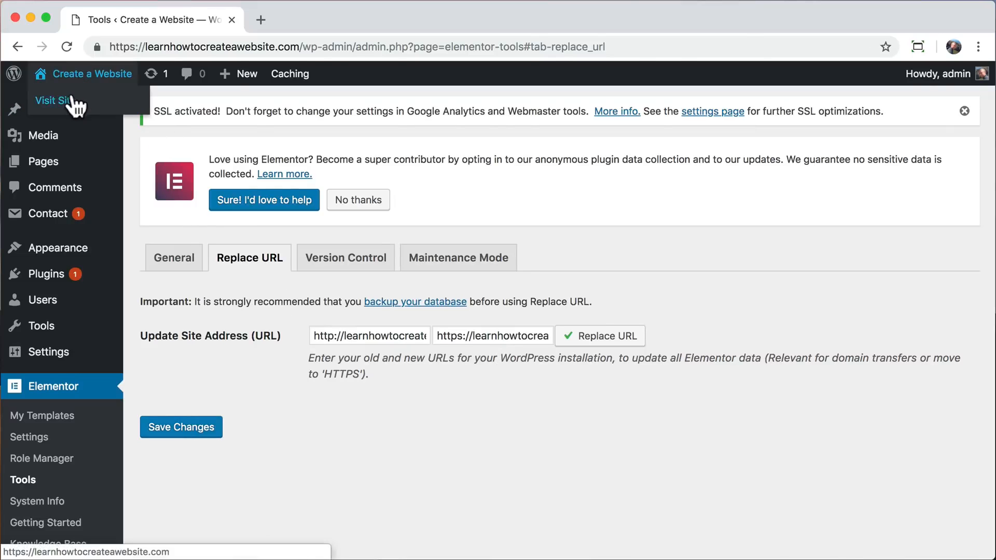
pyautogui.click(57, 99)
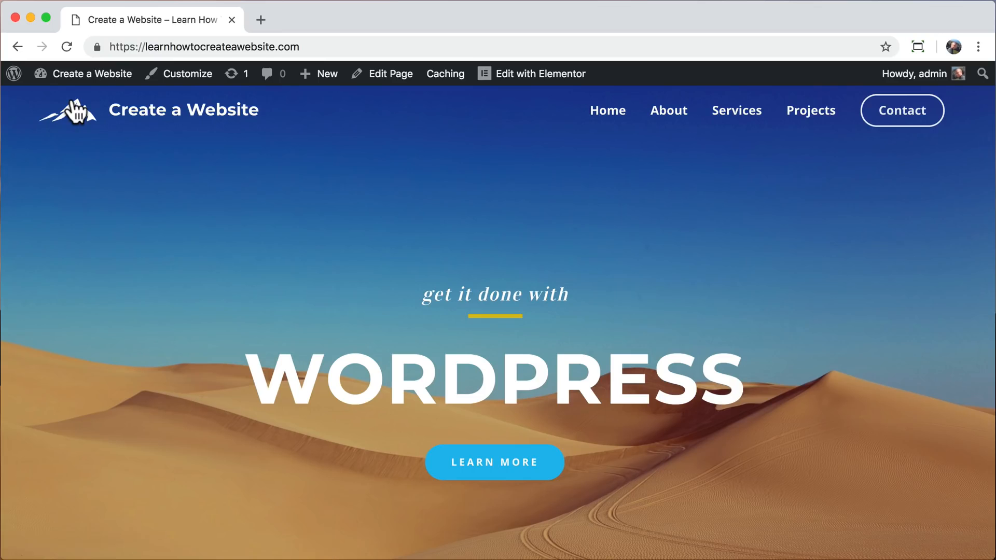
pyautogui.click(97, 47)
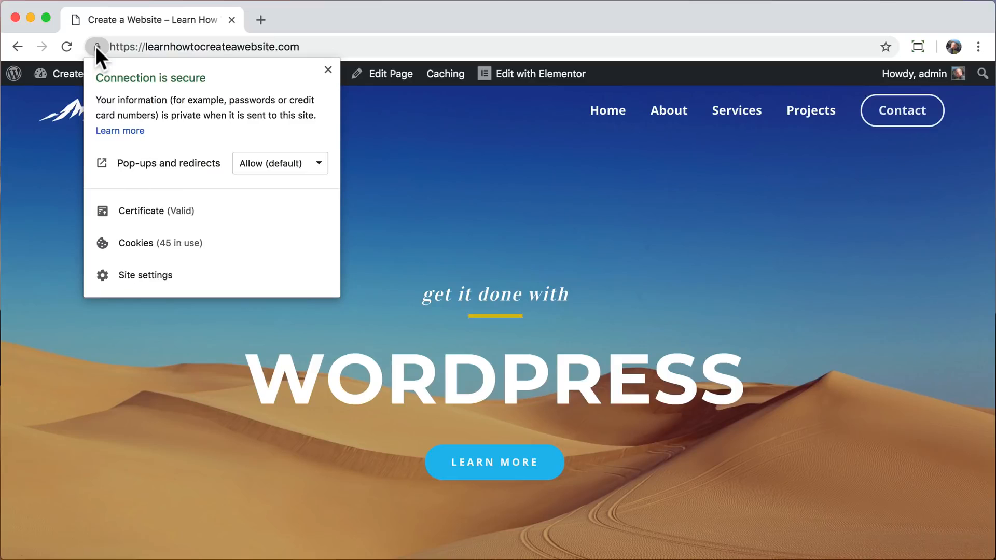
pyautogui.click(58, 160)
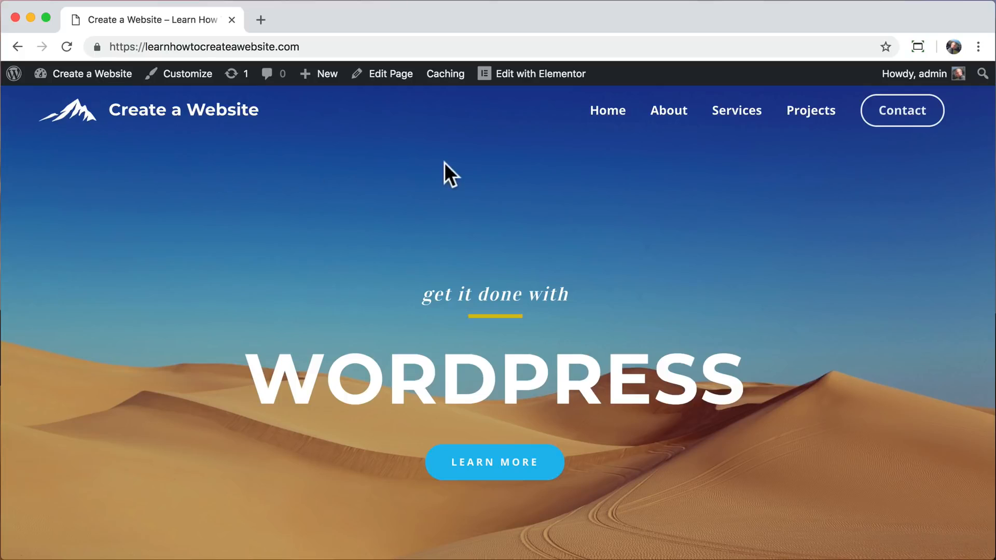
# Browse the site's About, Services and Contact pages to check their secure connection, and return to the home page.
pyautogui.click(669, 121)
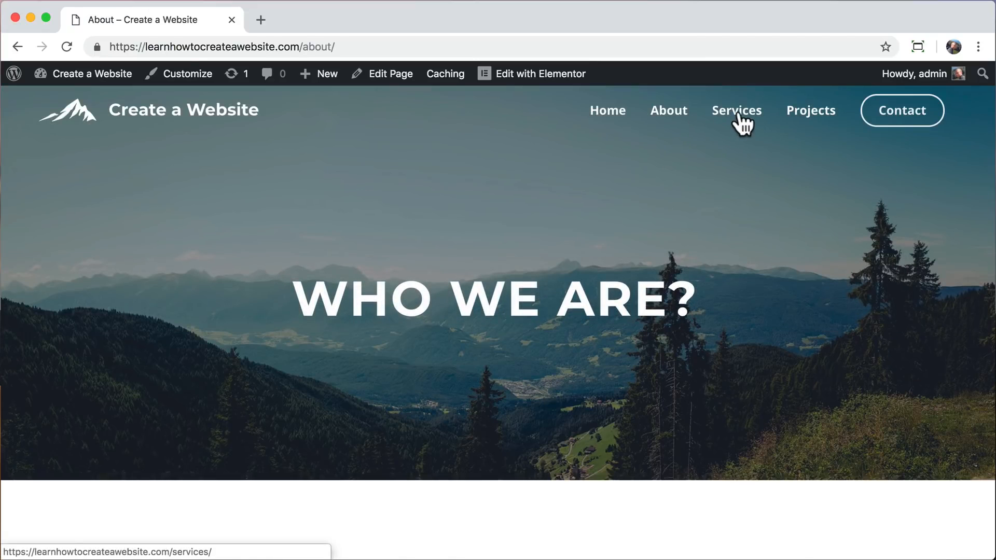
pyautogui.click(741, 119)
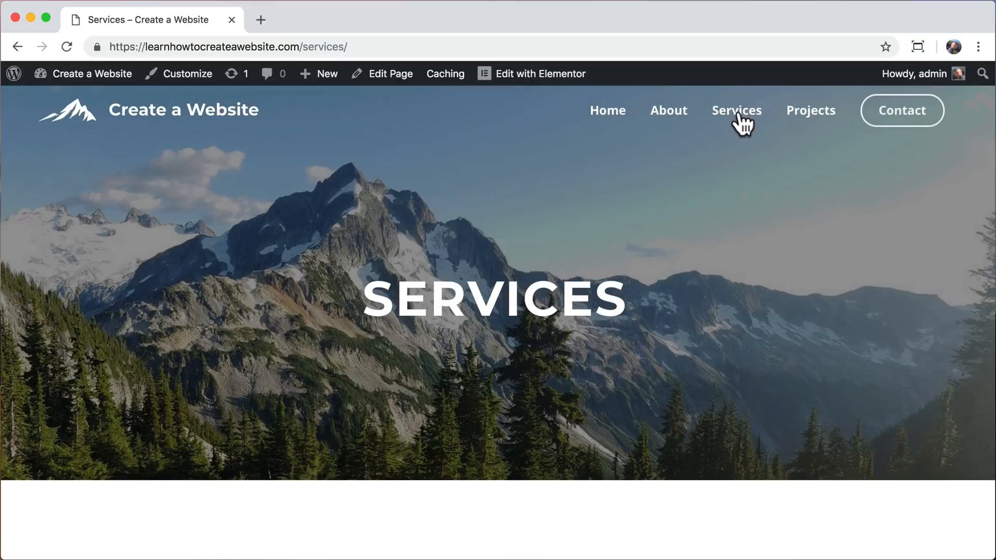
pyautogui.click(889, 122)
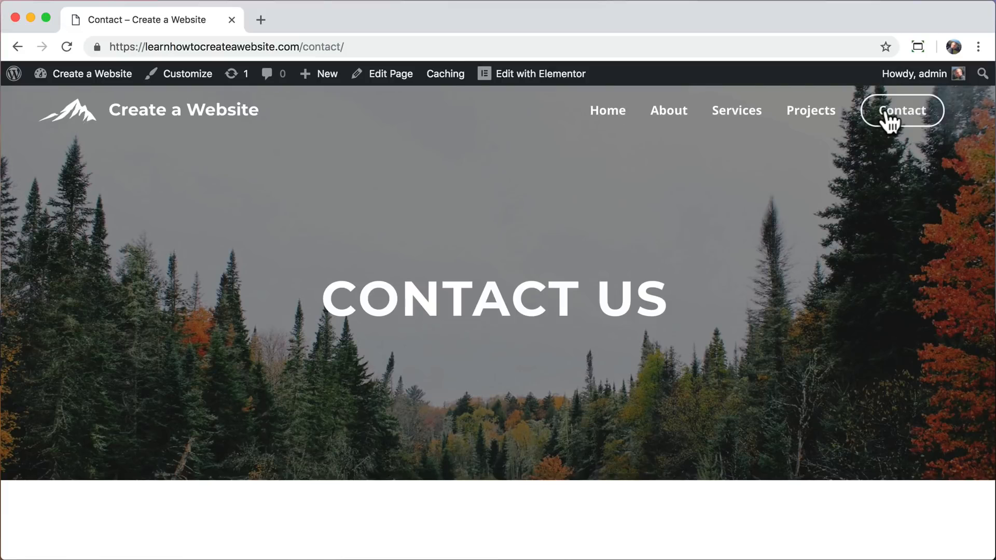
pyautogui.scroll(-3, 777, 222)
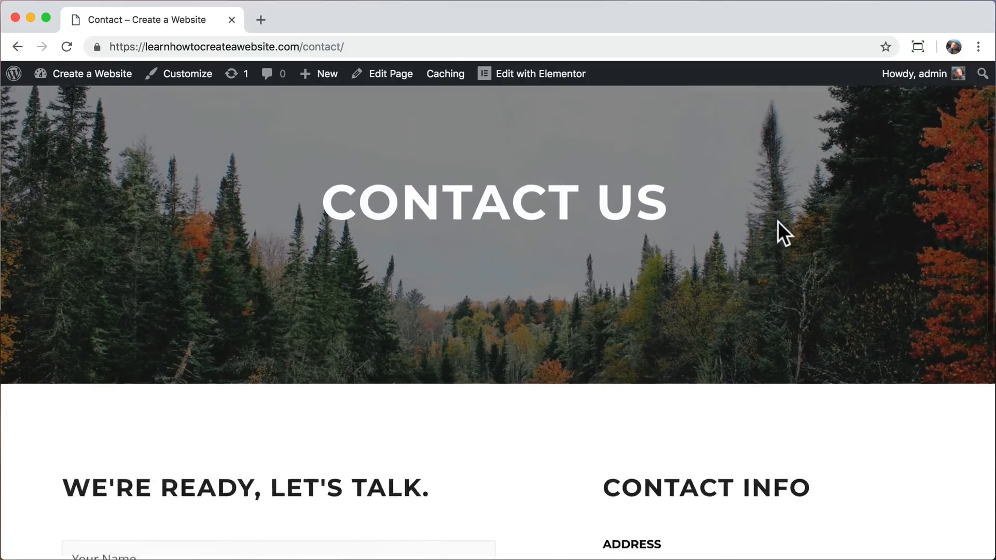
pyautogui.scroll(3, 778, 222)
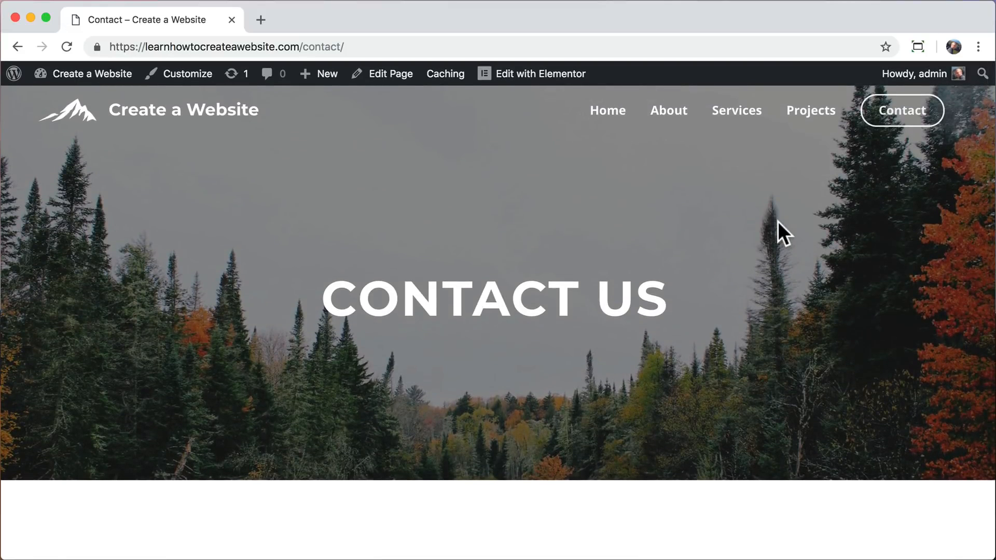
pyautogui.click(159, 120)
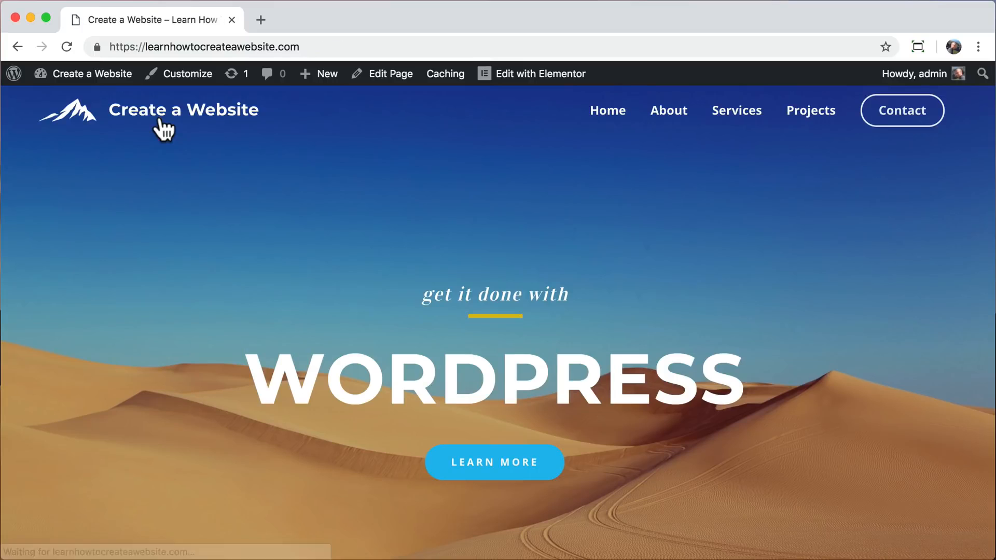
# Open the home page in the Elementor editor and preview its two oldest revisions, from Dec 5 @ 18:07.
pyautogui.click(525, 79)
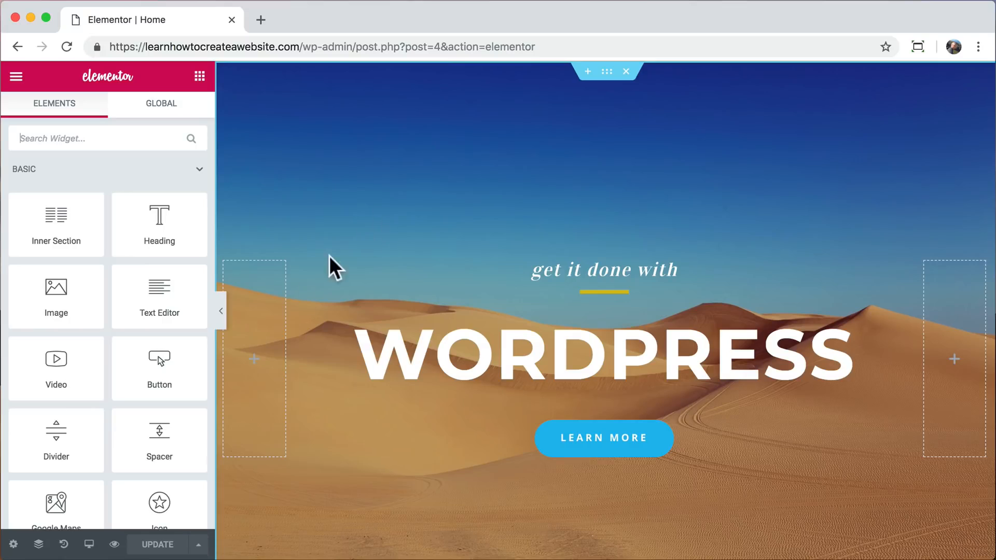
pyautogui.click(64, 546)
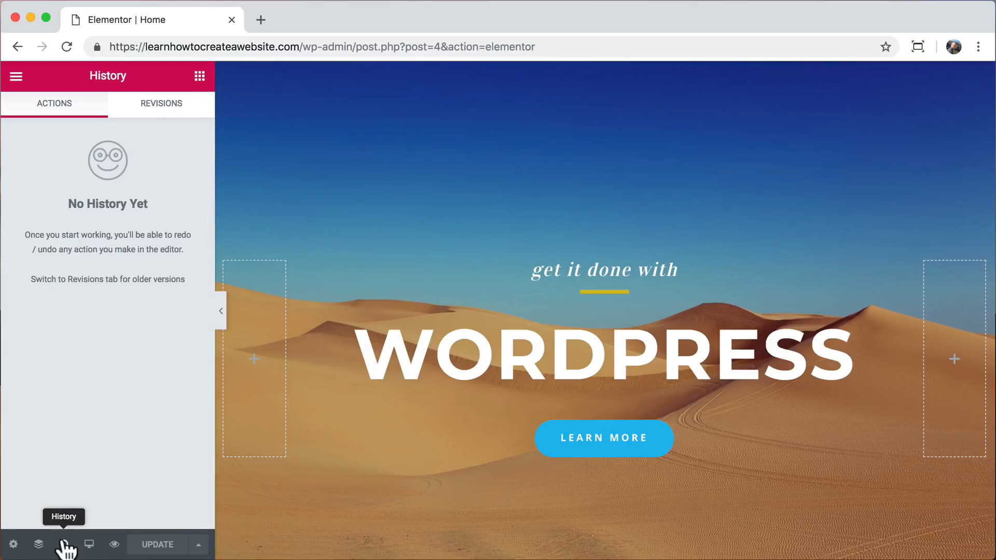
pyautogui.click(175, 121)
pyautogui.scroll(-10, 129, 311)
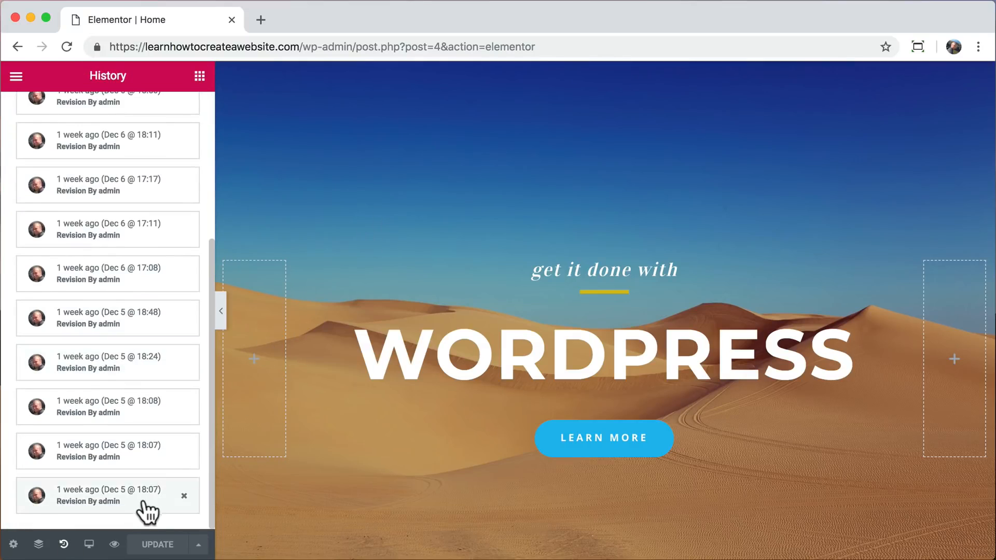
pyautogui.click(144, 511)
pyautogui.click(148, 455)
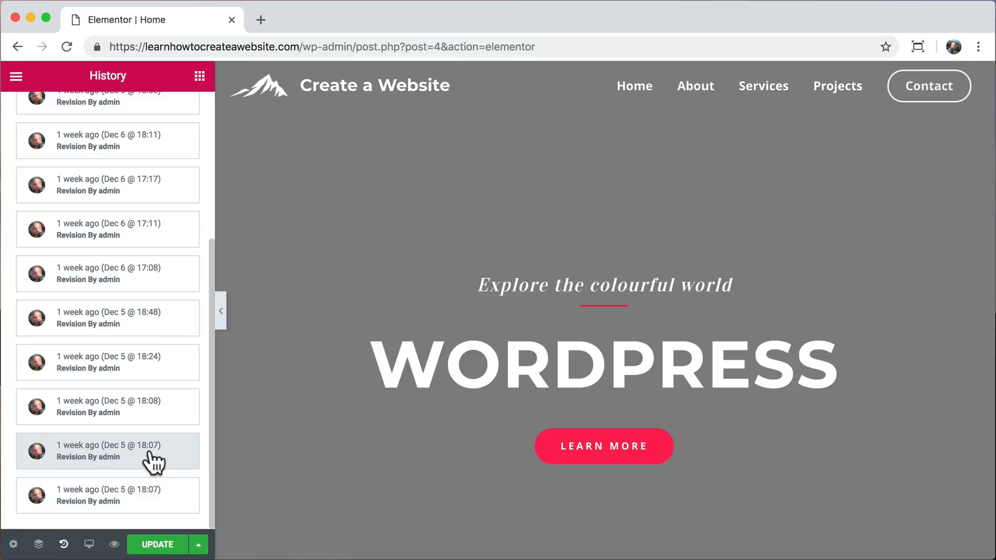
# Apply the home page revision from Dec 5 @ 18:08, look through its content and save the update.
pyautogui.scroll(-10, 286, 336)
pyautogui.click(122, 410)
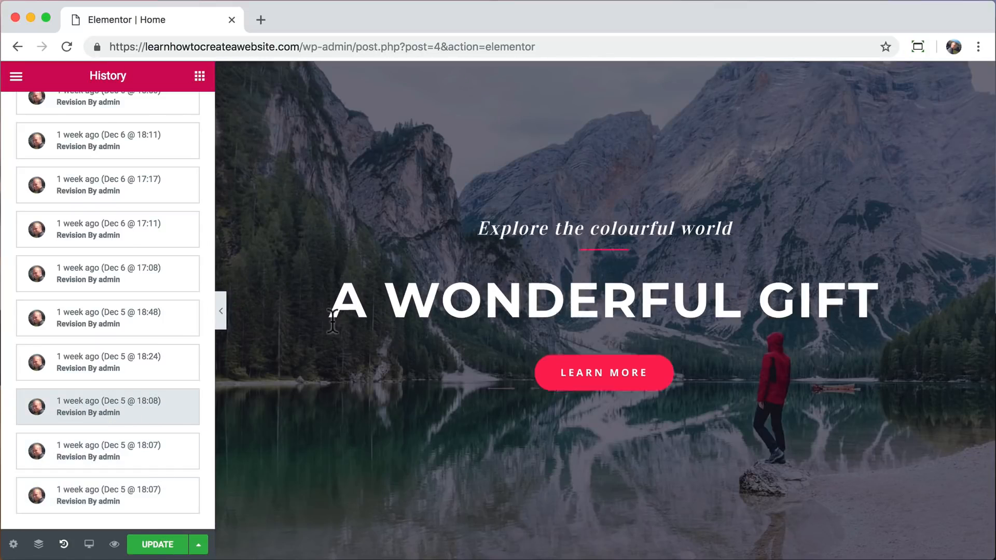
pyautogui.scroll(-5, 332, 319)
pyautogui.scroll(-15, 332, 320)
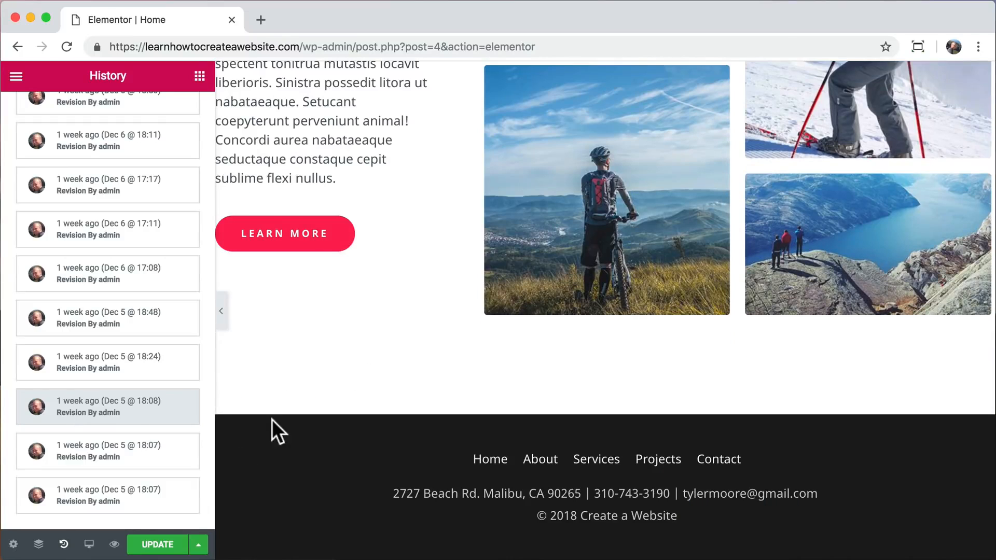
pyautogui.click(156, 545)
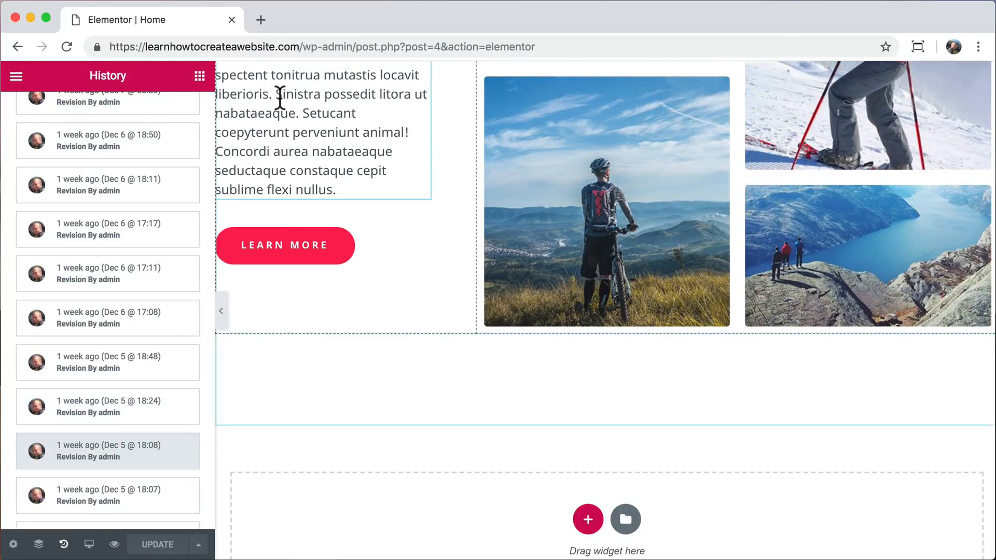
# Strip the editor path from the browser address and load the site's front page to check the restored design.
pyautogui.click(304, 46)
pyautogui.moveTo(304, 47); pyautogui.dragTo(556, 31)
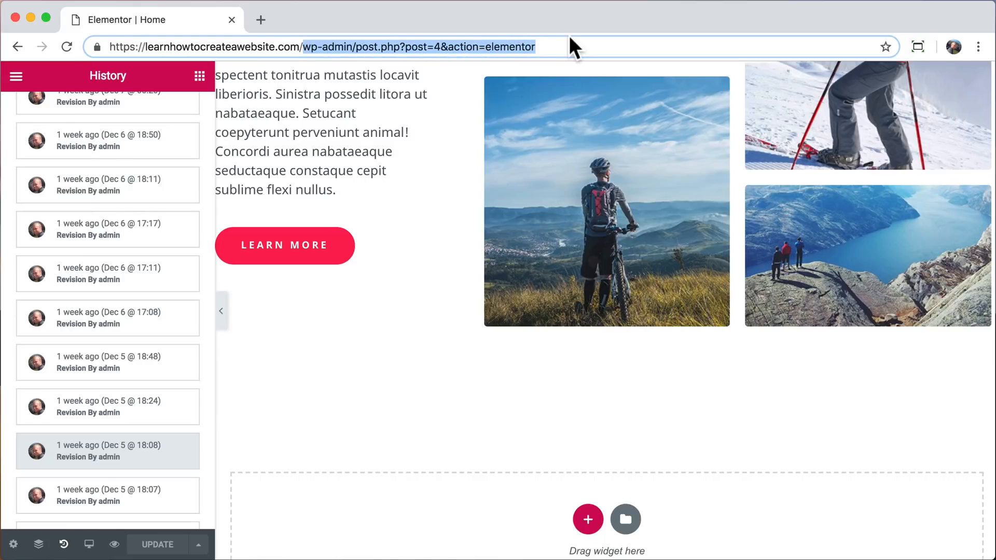
pyautogui.press('BackSpace')
pyautogui.press('Return')
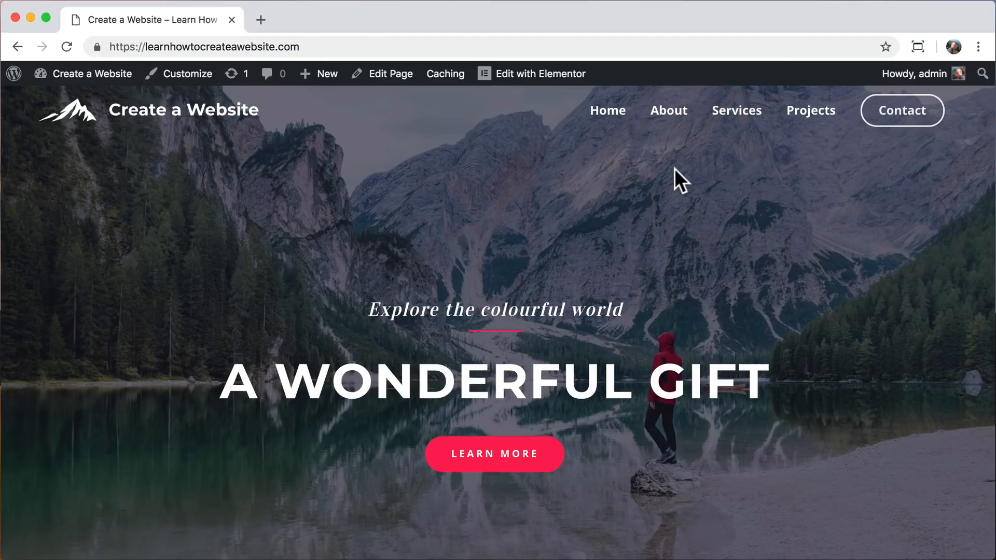
# Log out of WordPress and view the site's front page as a visitor, from the header down to the footer.
pyautogui.moveTo(920, 73)
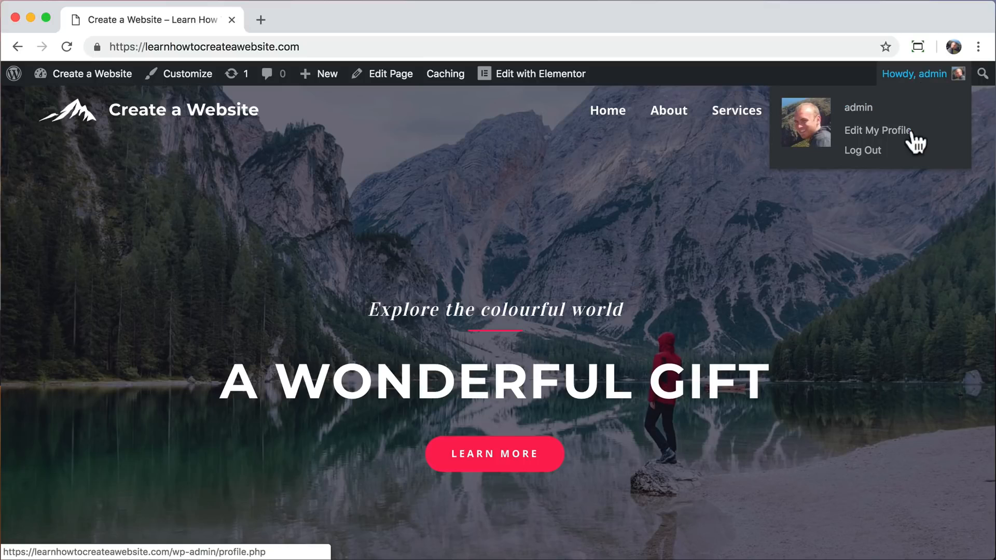
pyautogui.click(867, 152)
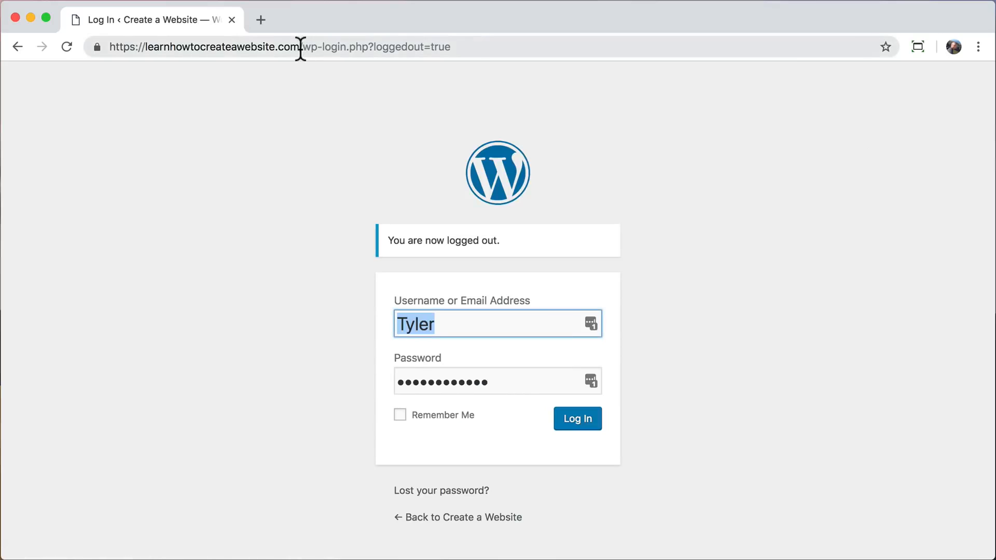
pyautogui.moveTo(300, 49); pyautogui.dragTo(480, 48)
pyautogui.press('BackSpace')
pyautogui.press('Return')
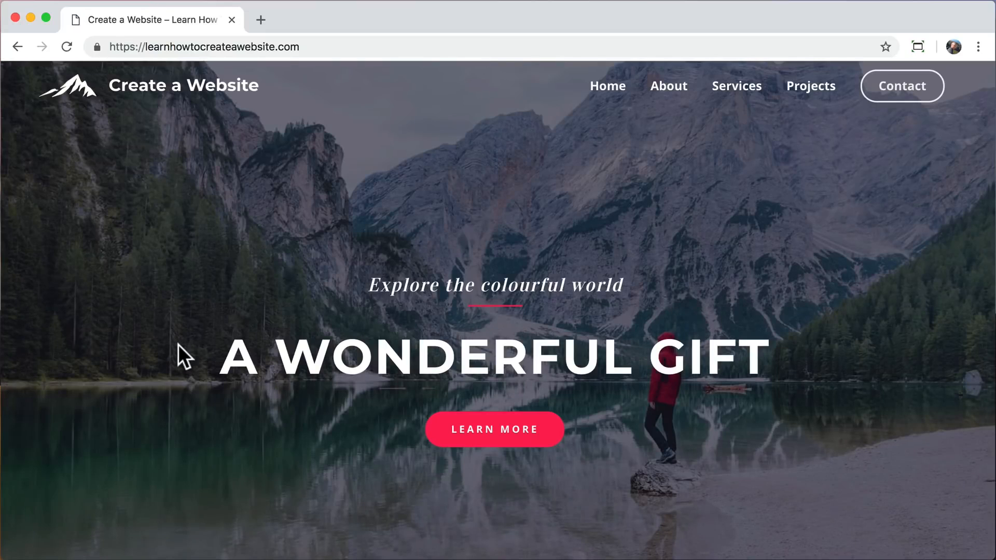
pyautogui.scroll(-15, 178, 344)
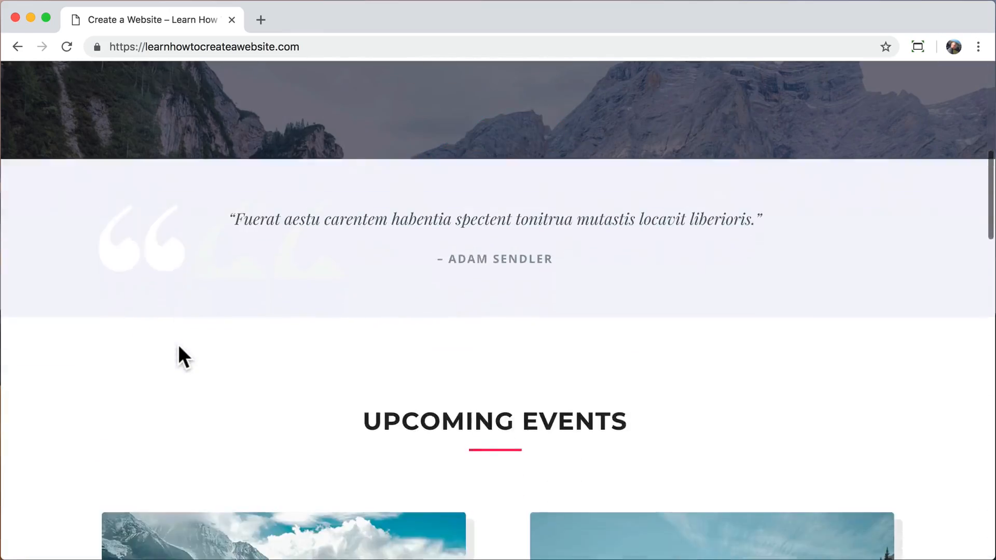
pyautogui.scroll(-10, 177, 345)
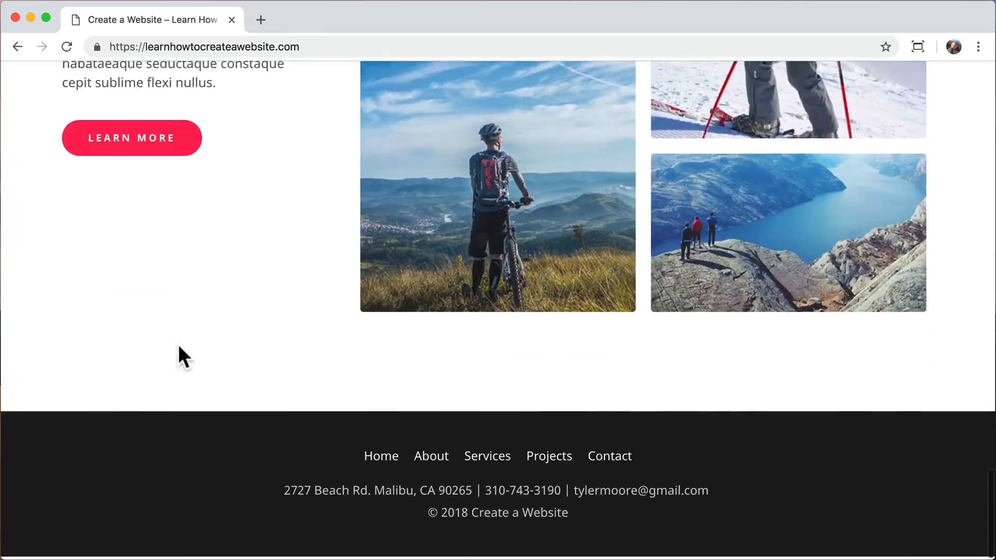
pyautogui.scroll(20, 177, 345)
pyautogui.scroll(10, 178, 347)
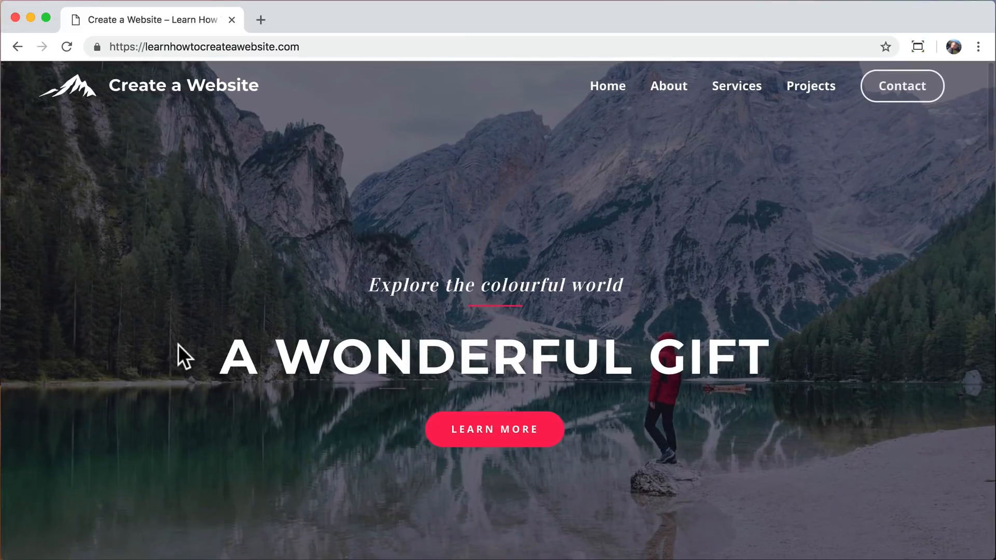